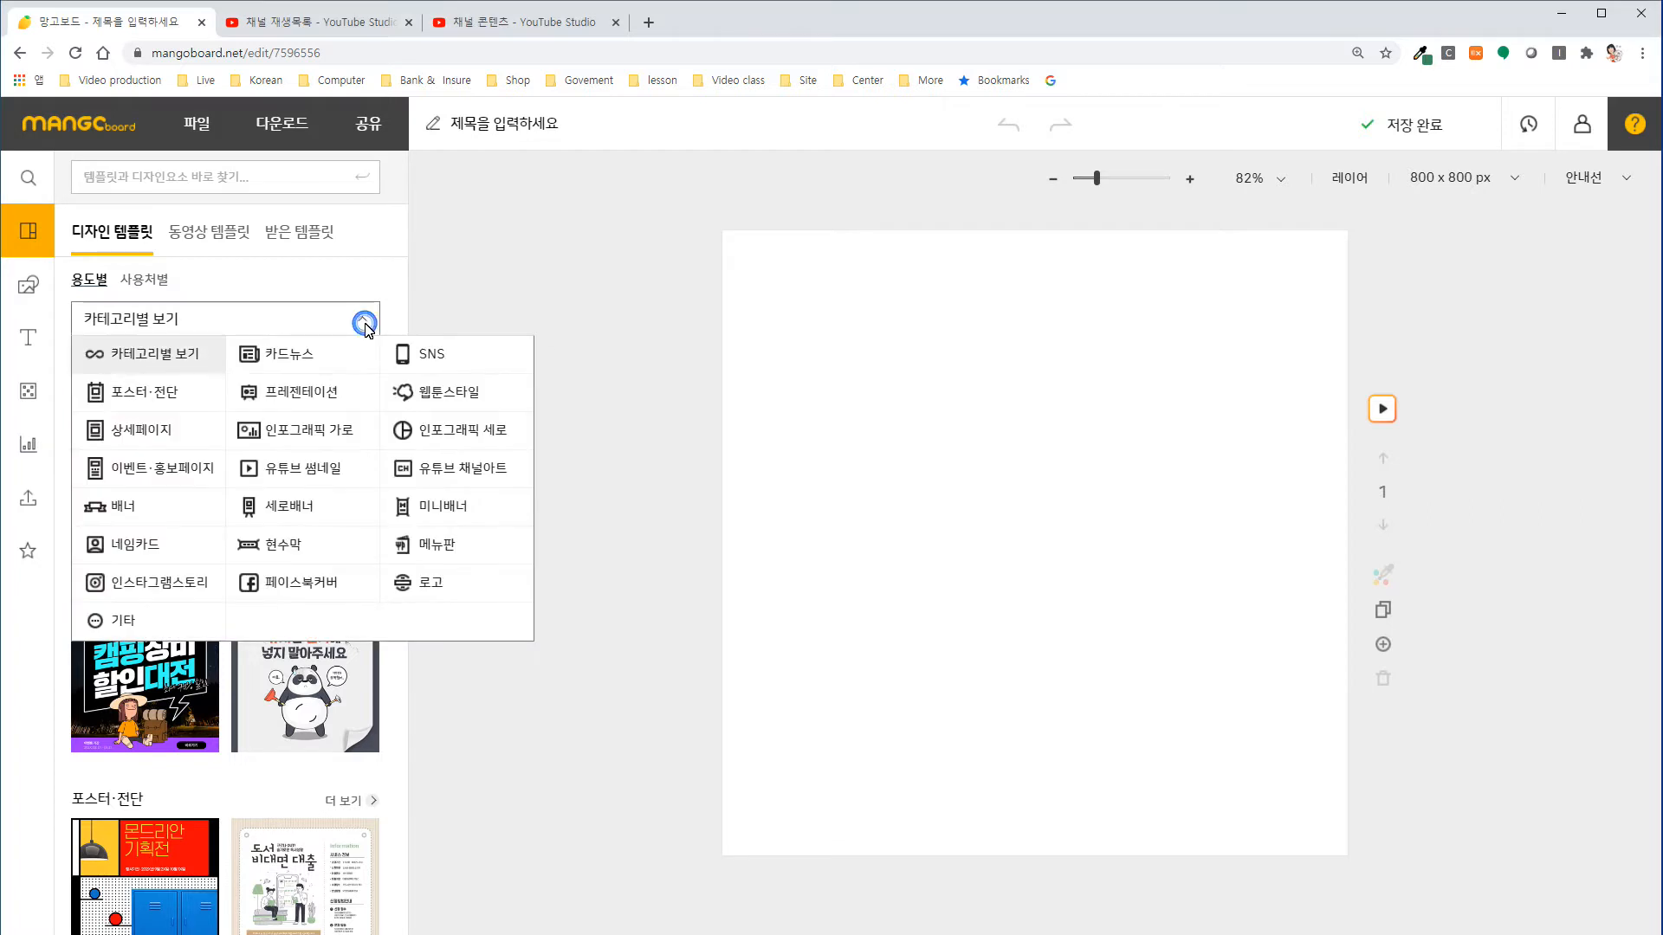
Apply the cover page of the 만구네해산물 seafood template from the 상세페이지 category to the blank slide.
left_click(154, 439)
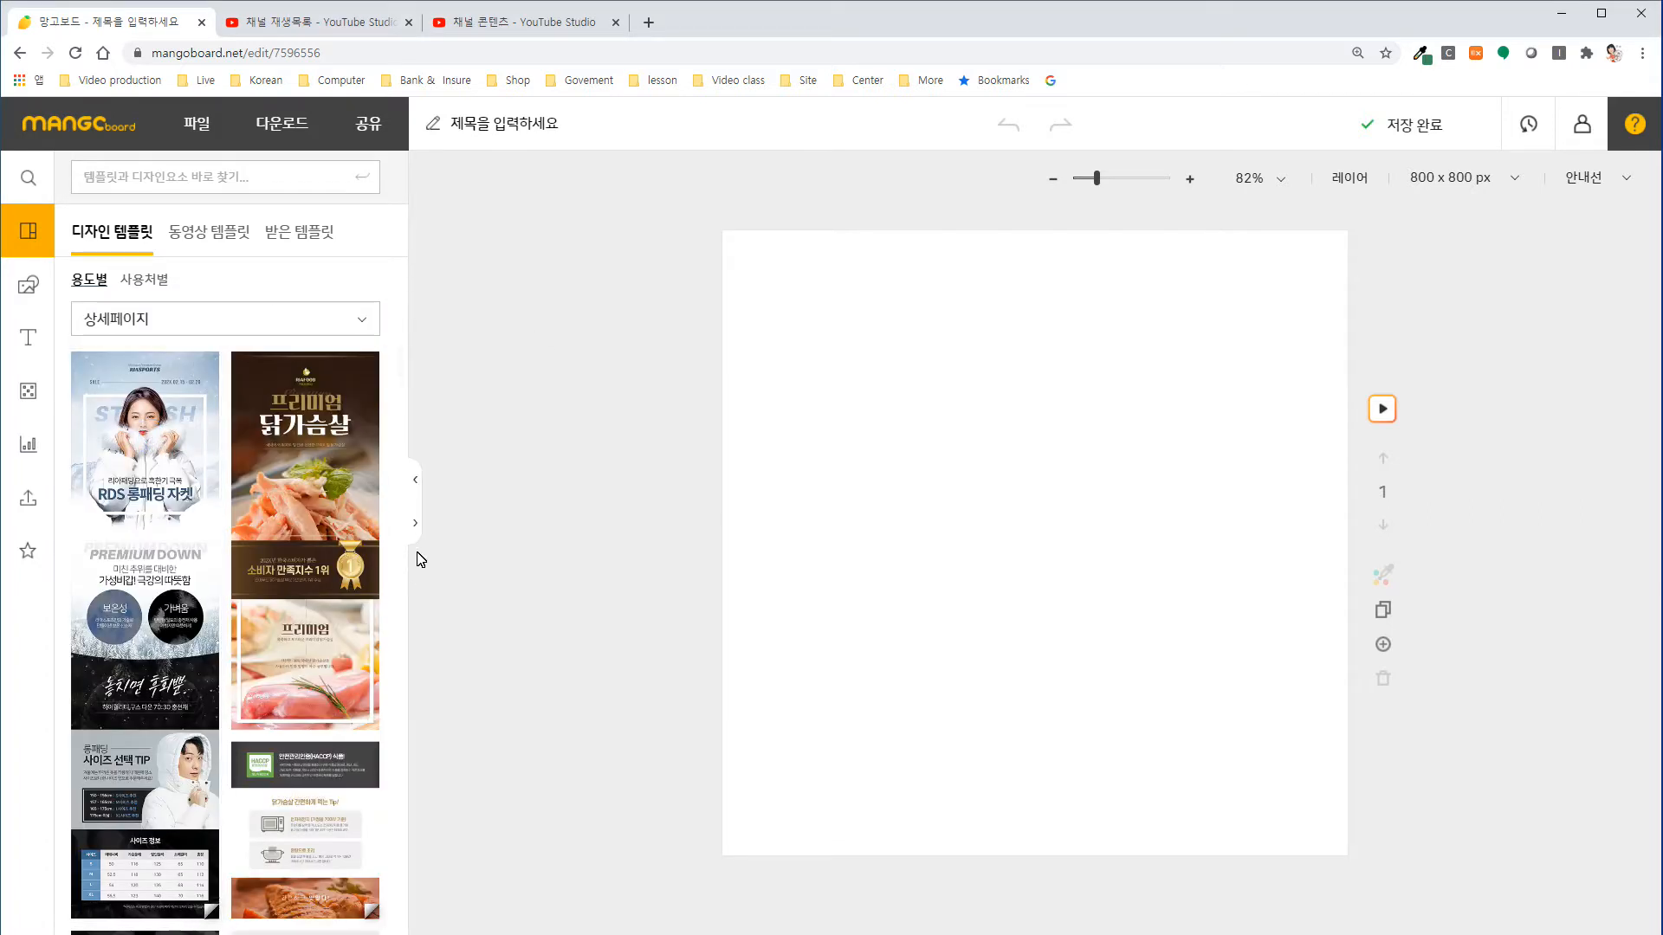
left_click(413, 526)
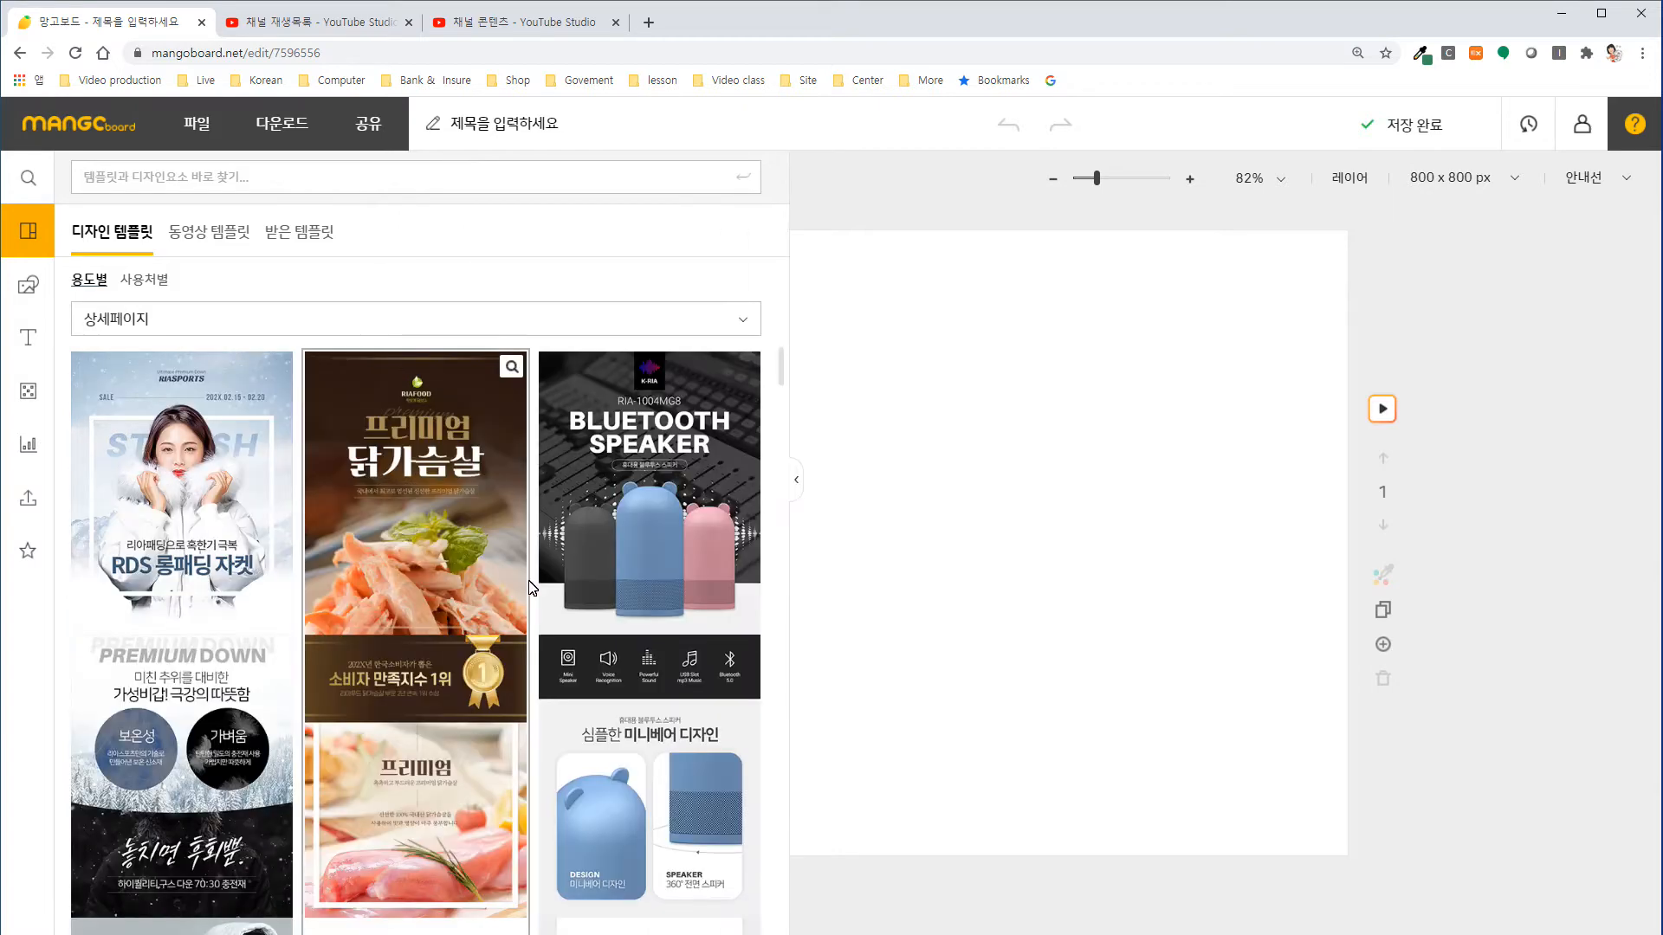
scroll(568, 639, "down", 2)
scroll(568, 634, "down", 5)
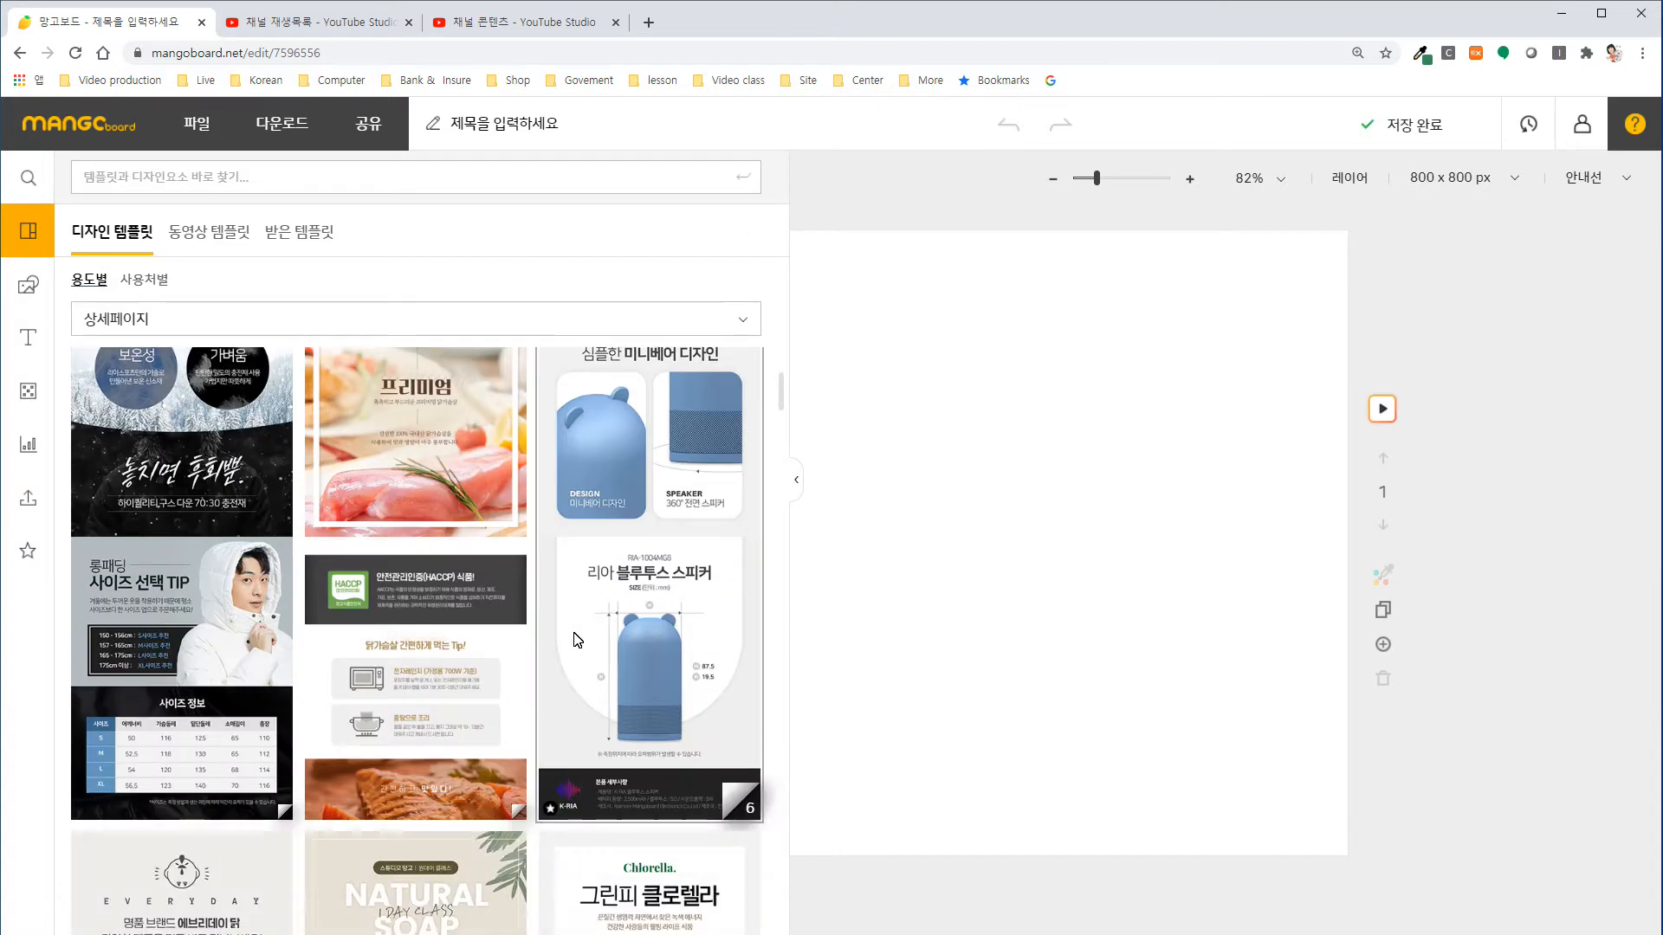
scroll(582, 639, "down", 2)
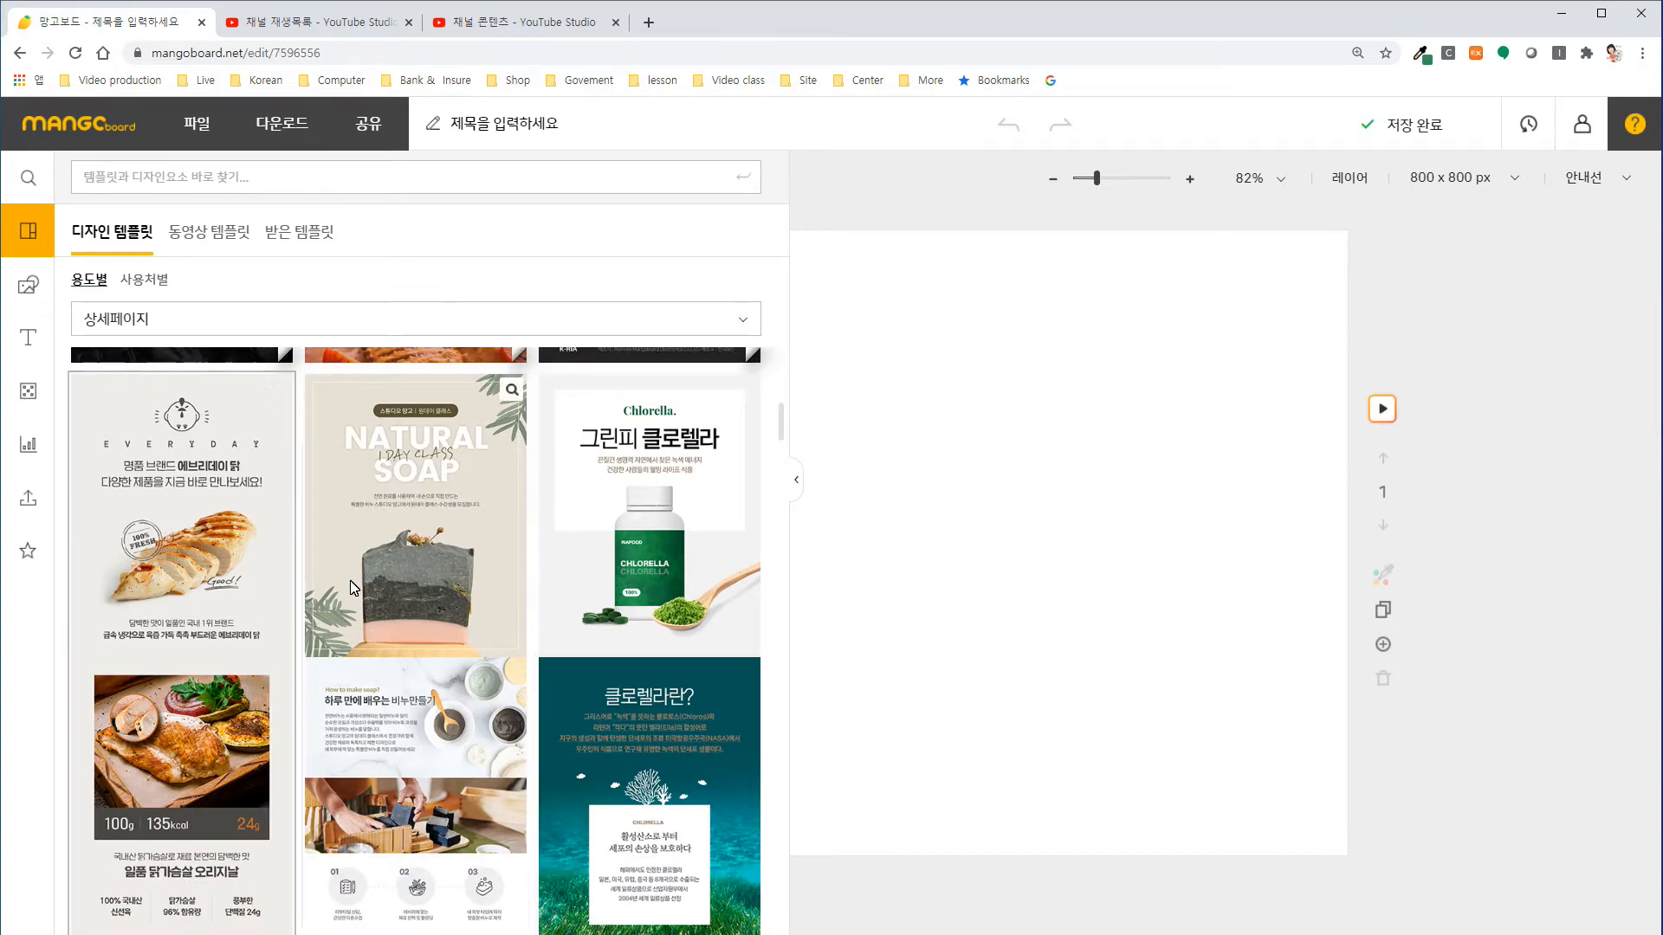
scroll(196, 679, "down", 4)
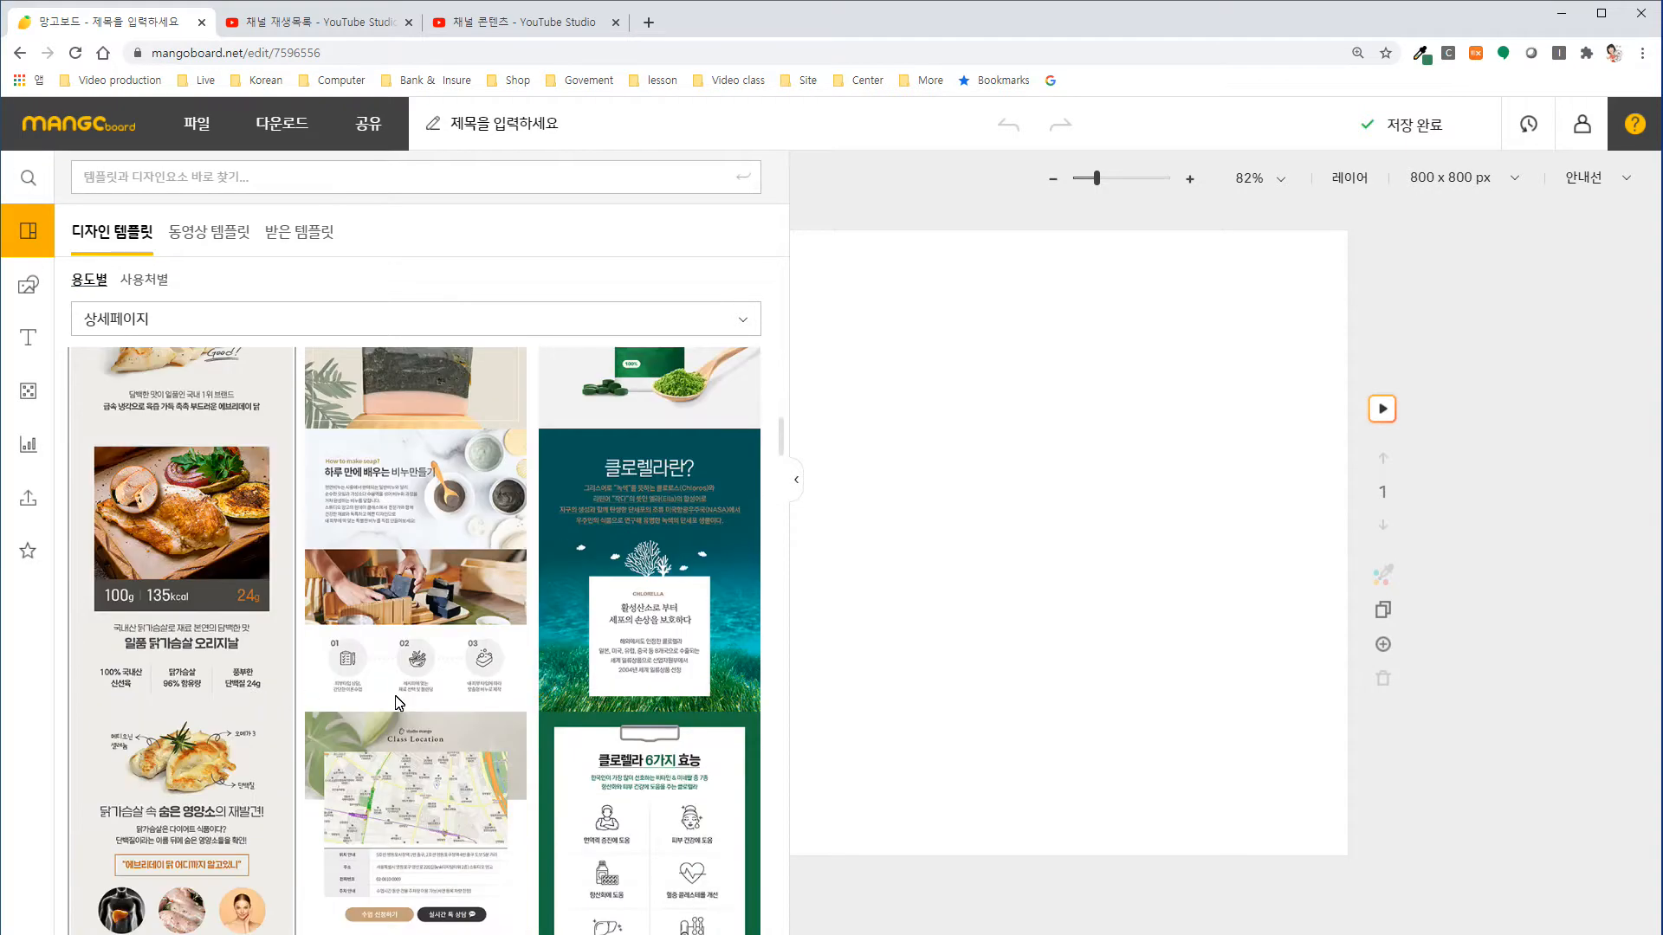
scroll(422, 703, "down", 4)
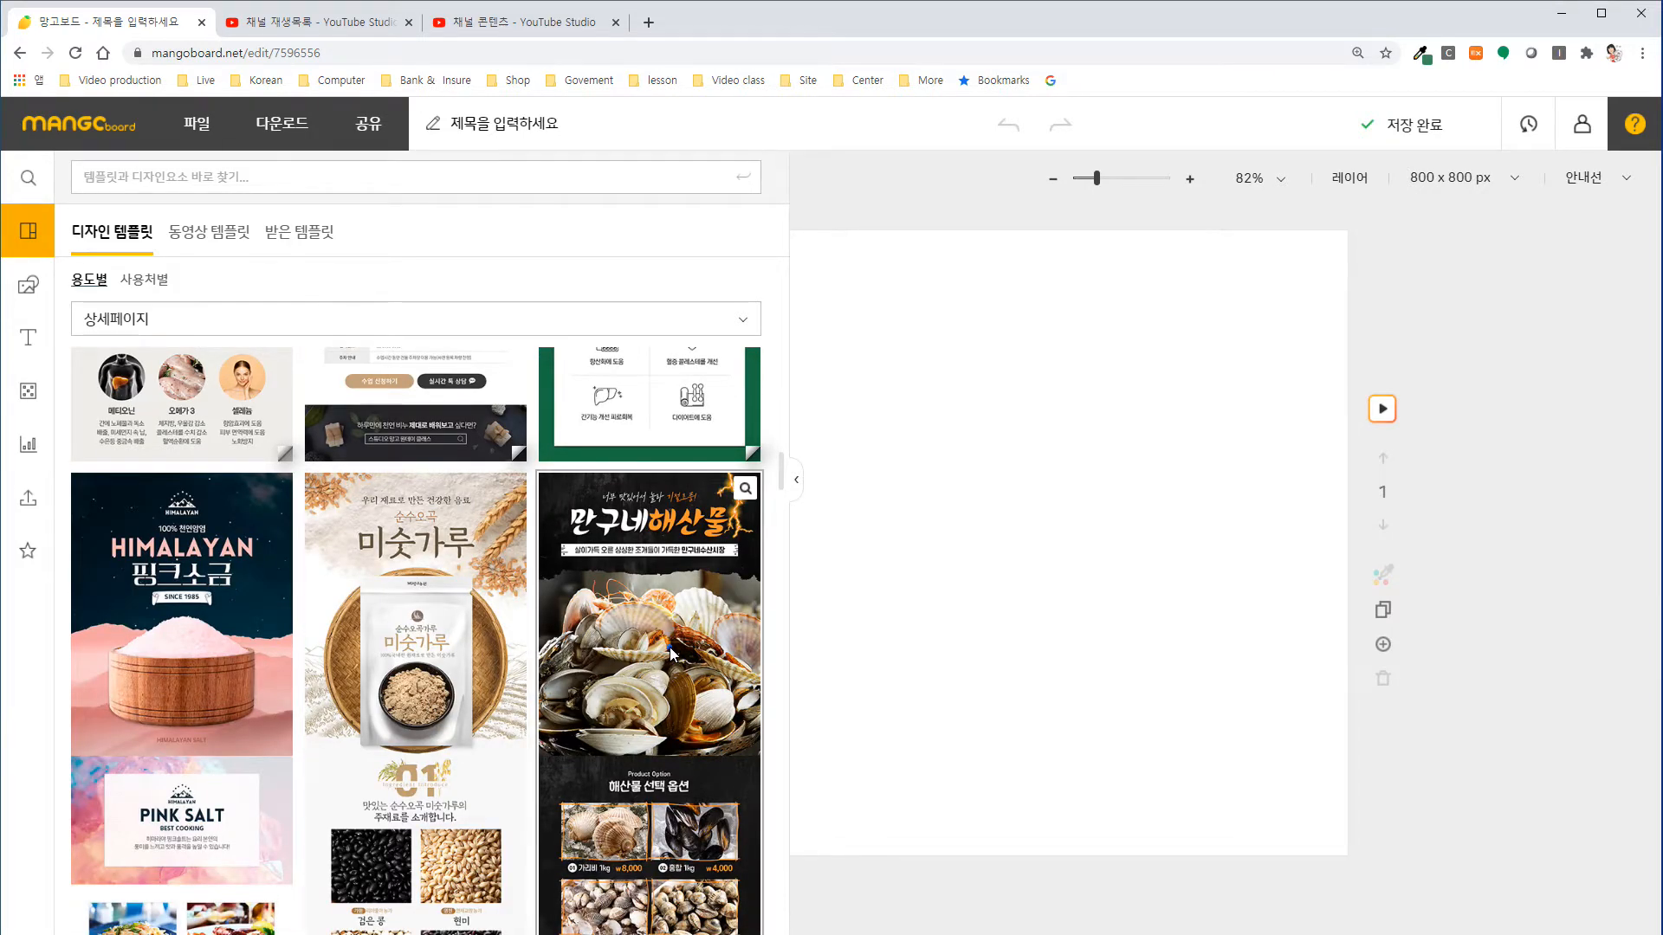
left_click(671, 650)
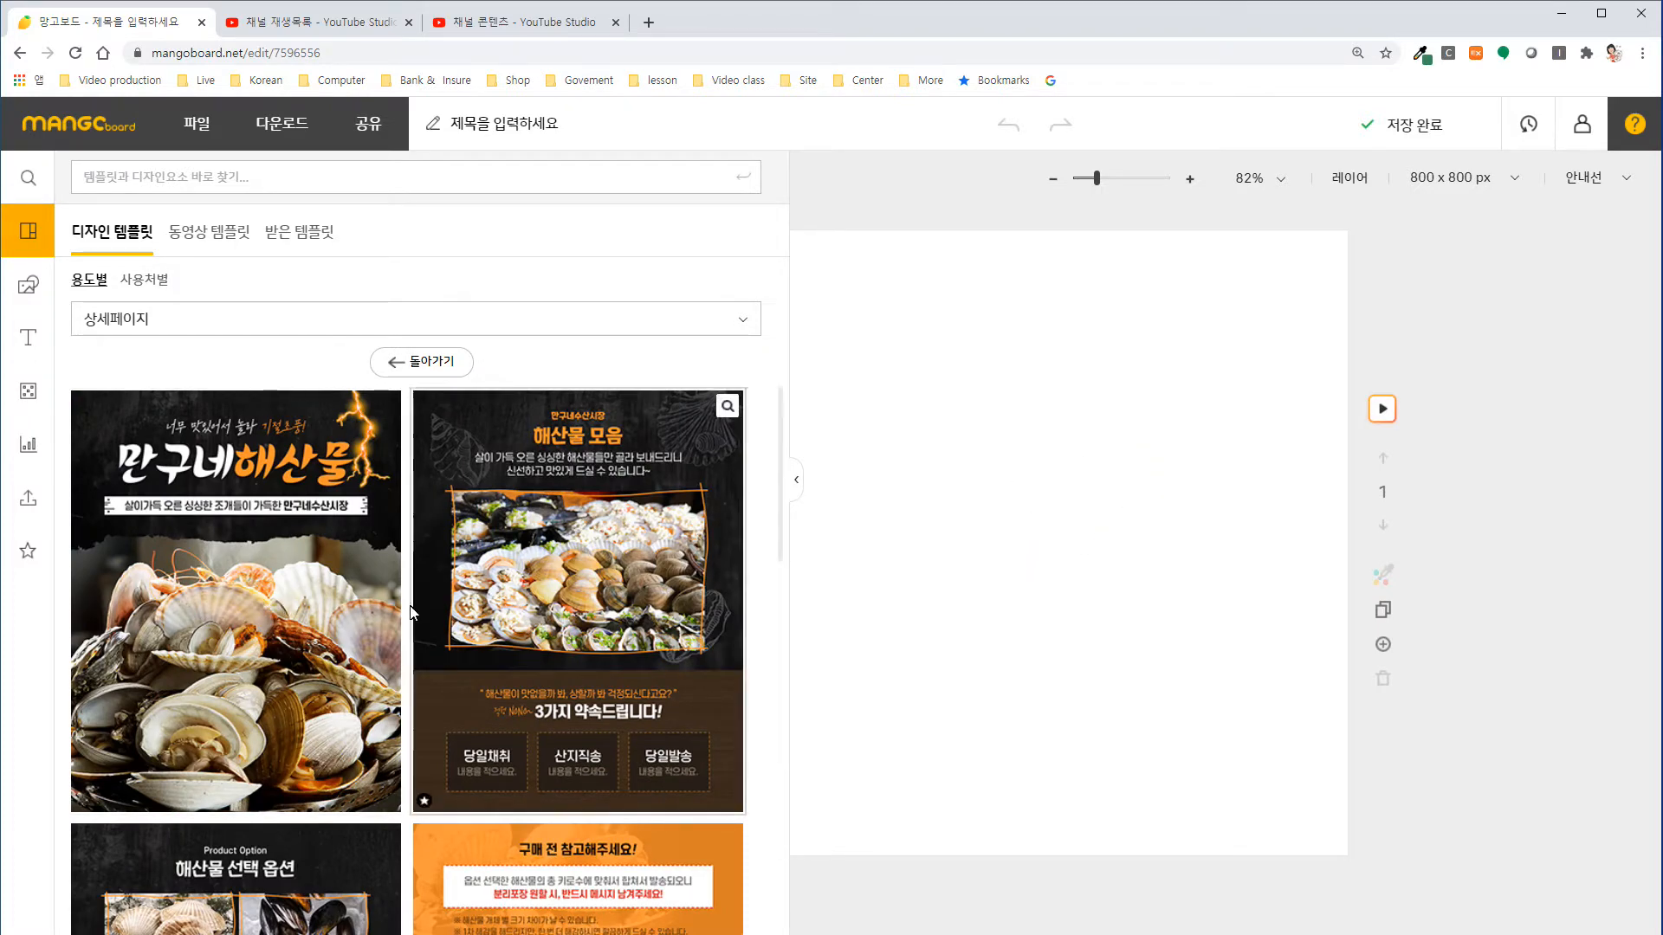
left_click(194, 587)
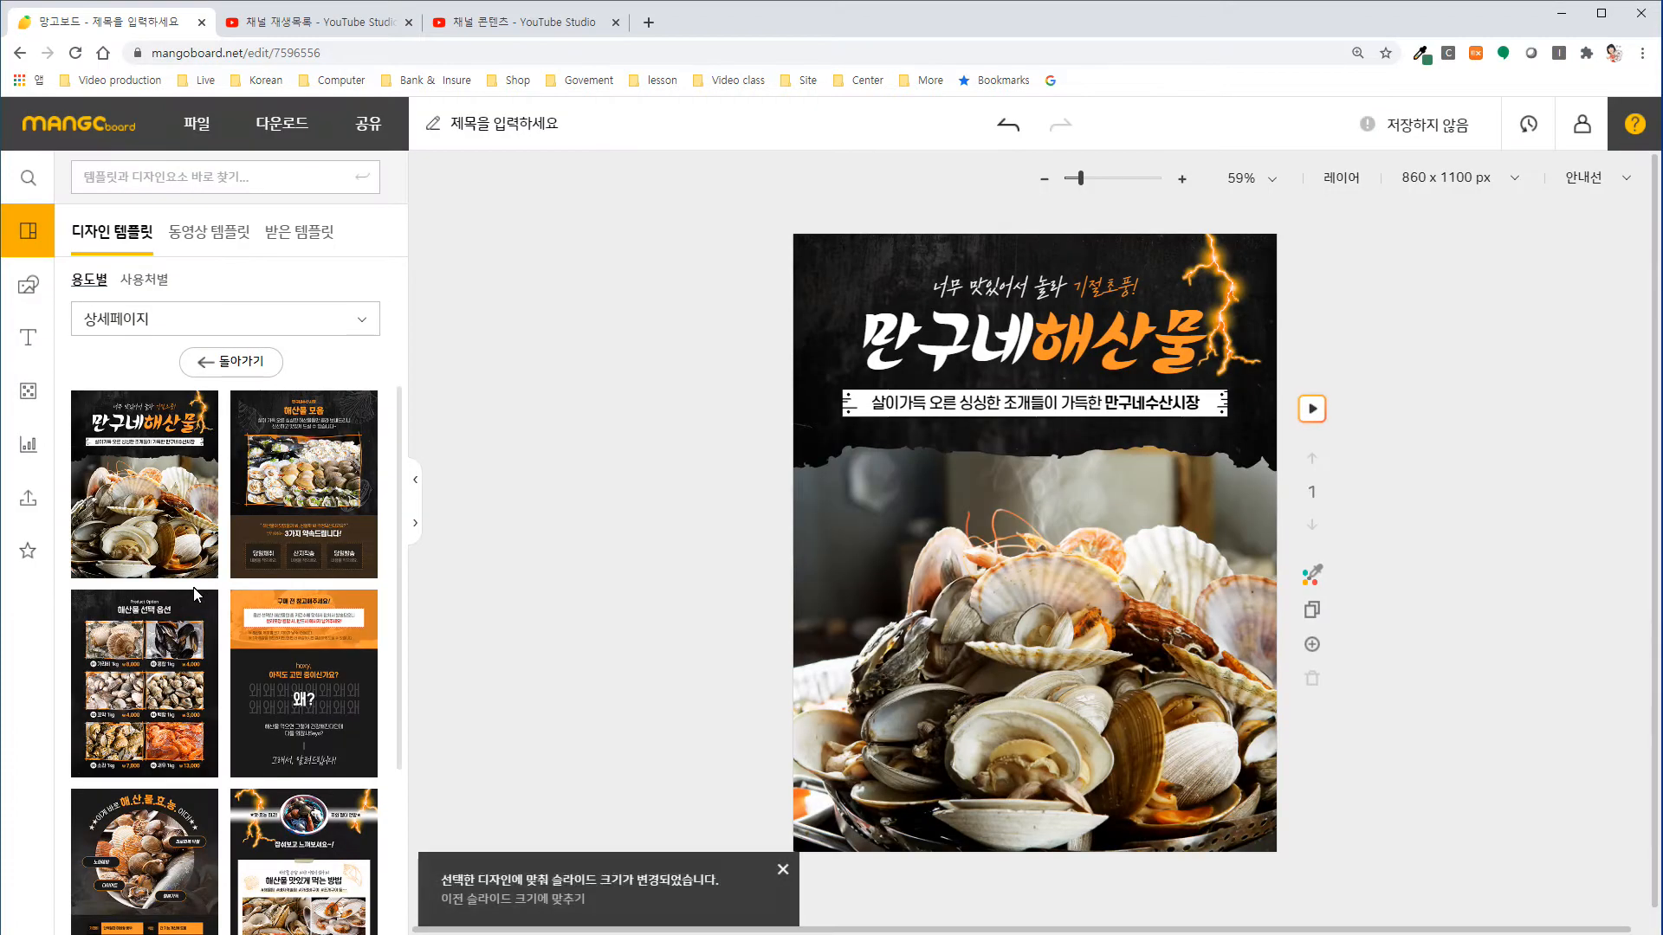
Duplicate the seafood cover slide and delete the duplicate.
left_click(1310, 612)
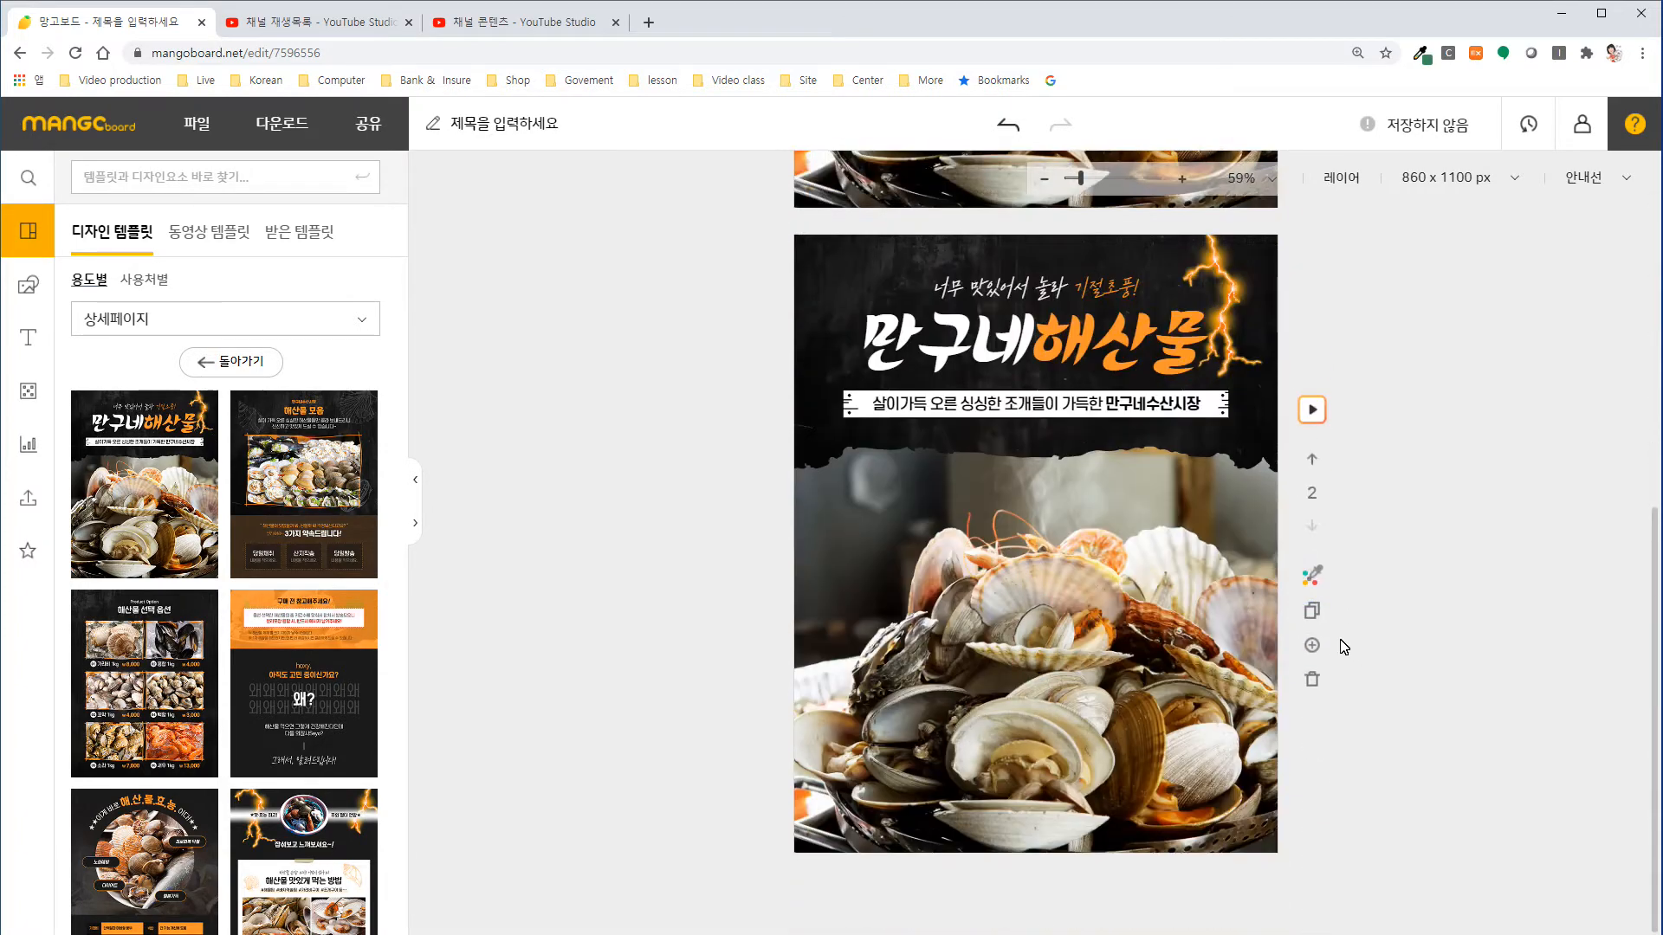
left_click(1312, 681)
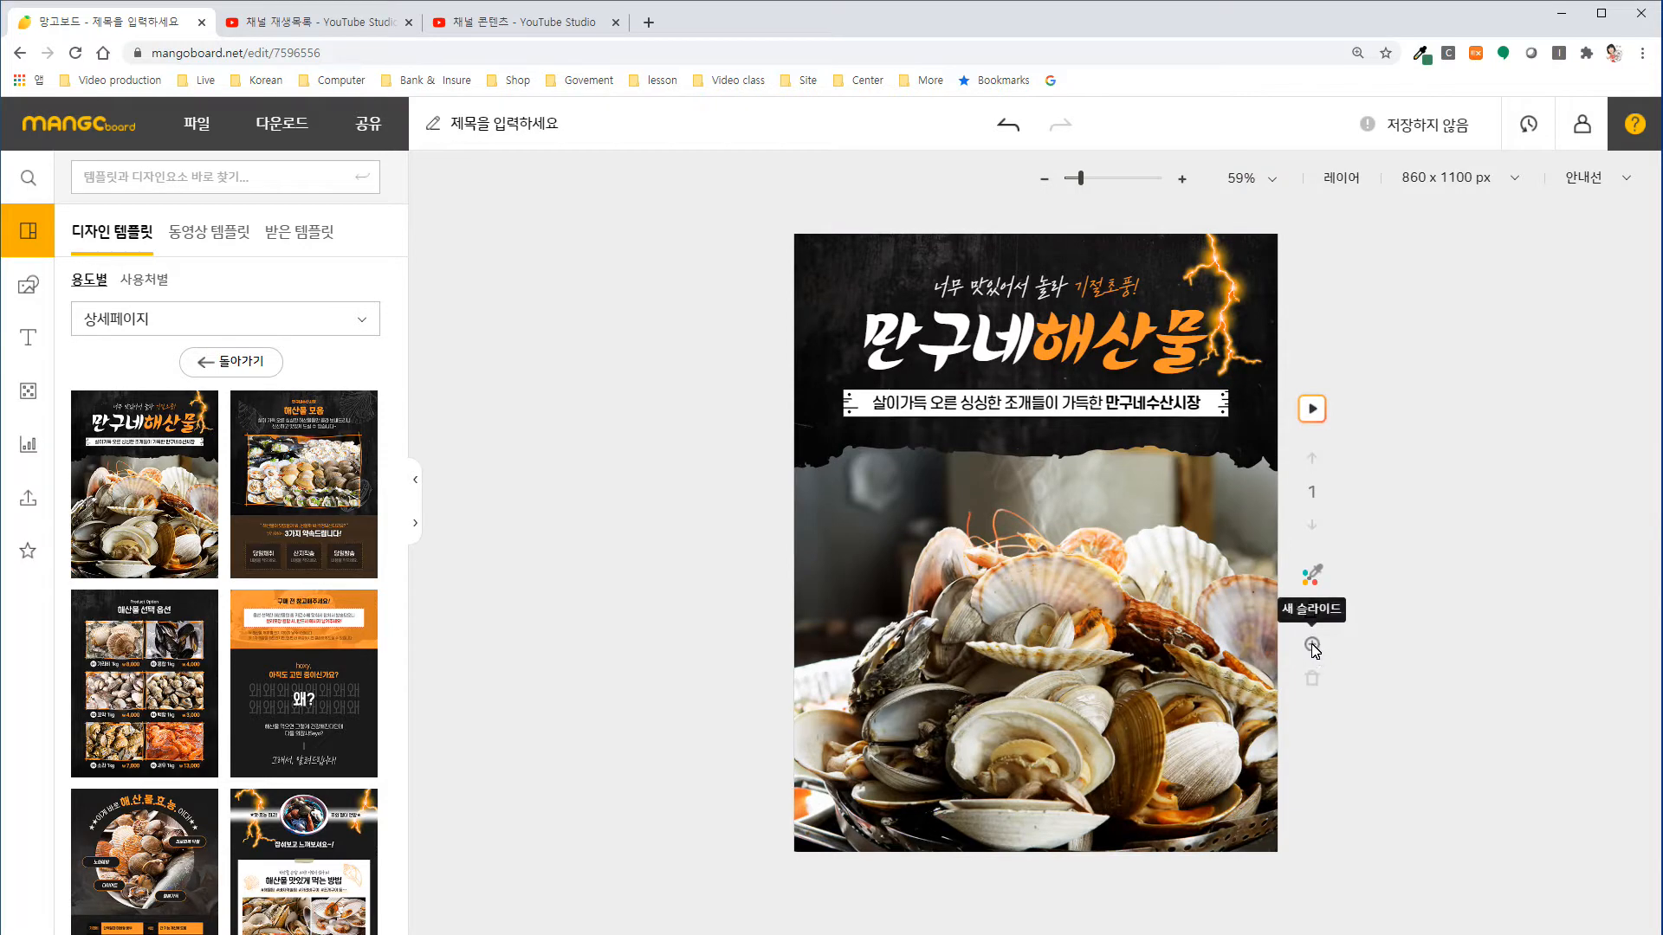
Add two new slides, filling slide 2 with the template's 해산물 선택 옵션 page and slide 3 with its 해산물효능 page.
left_click(1312, 646)
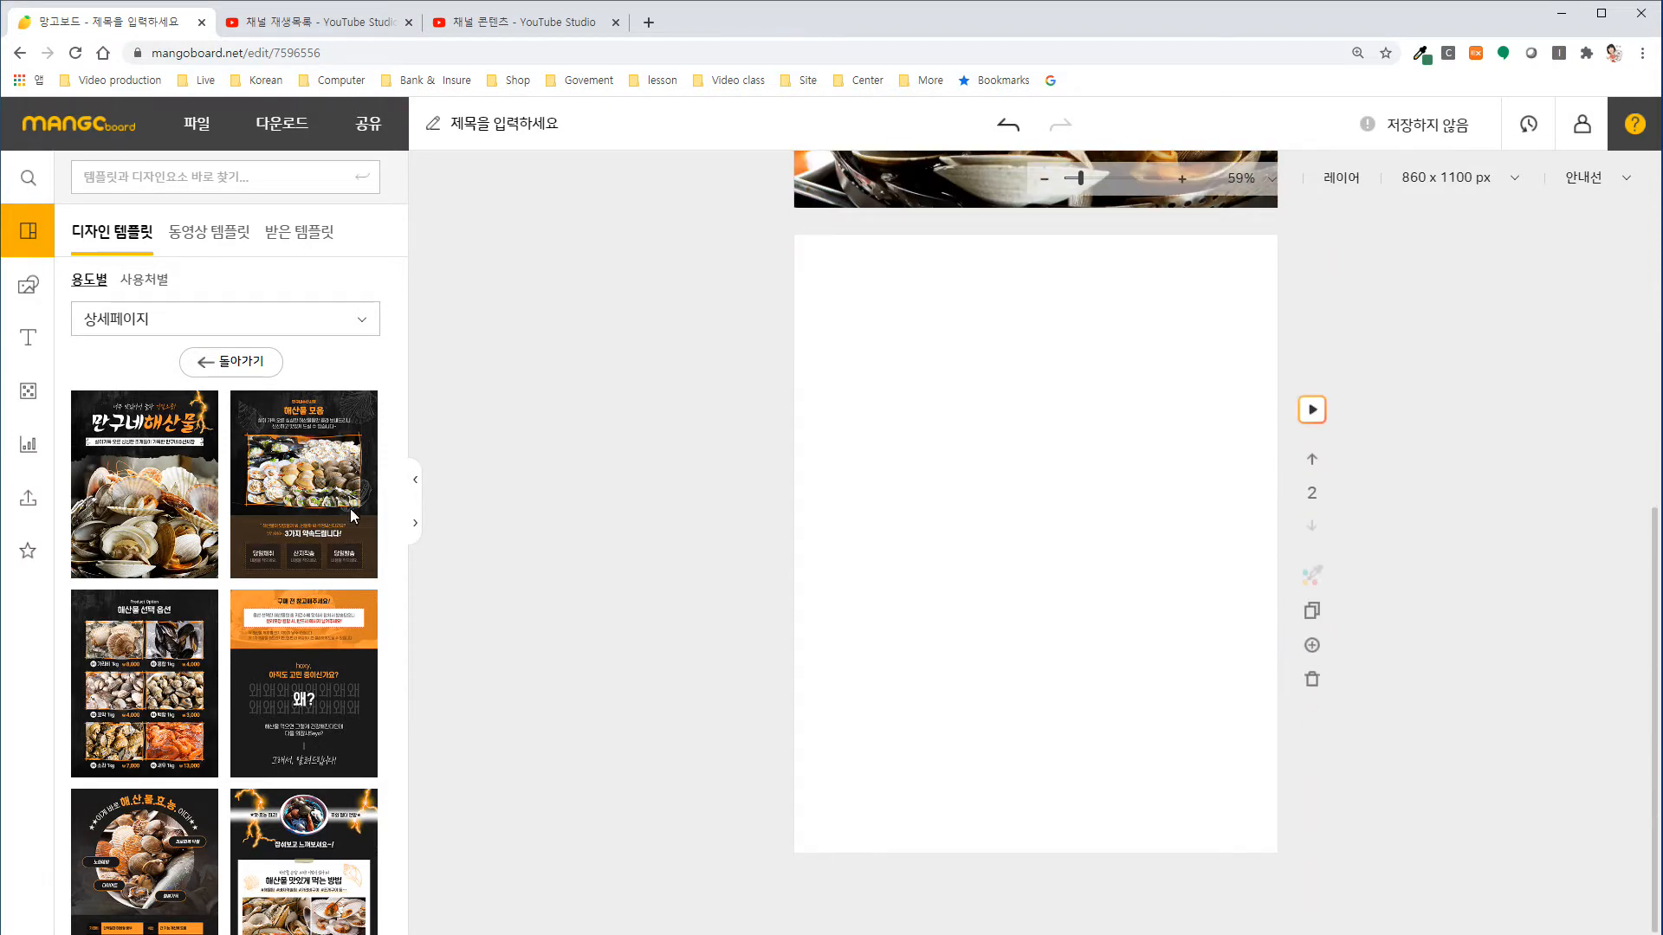
left_click(171, 671)
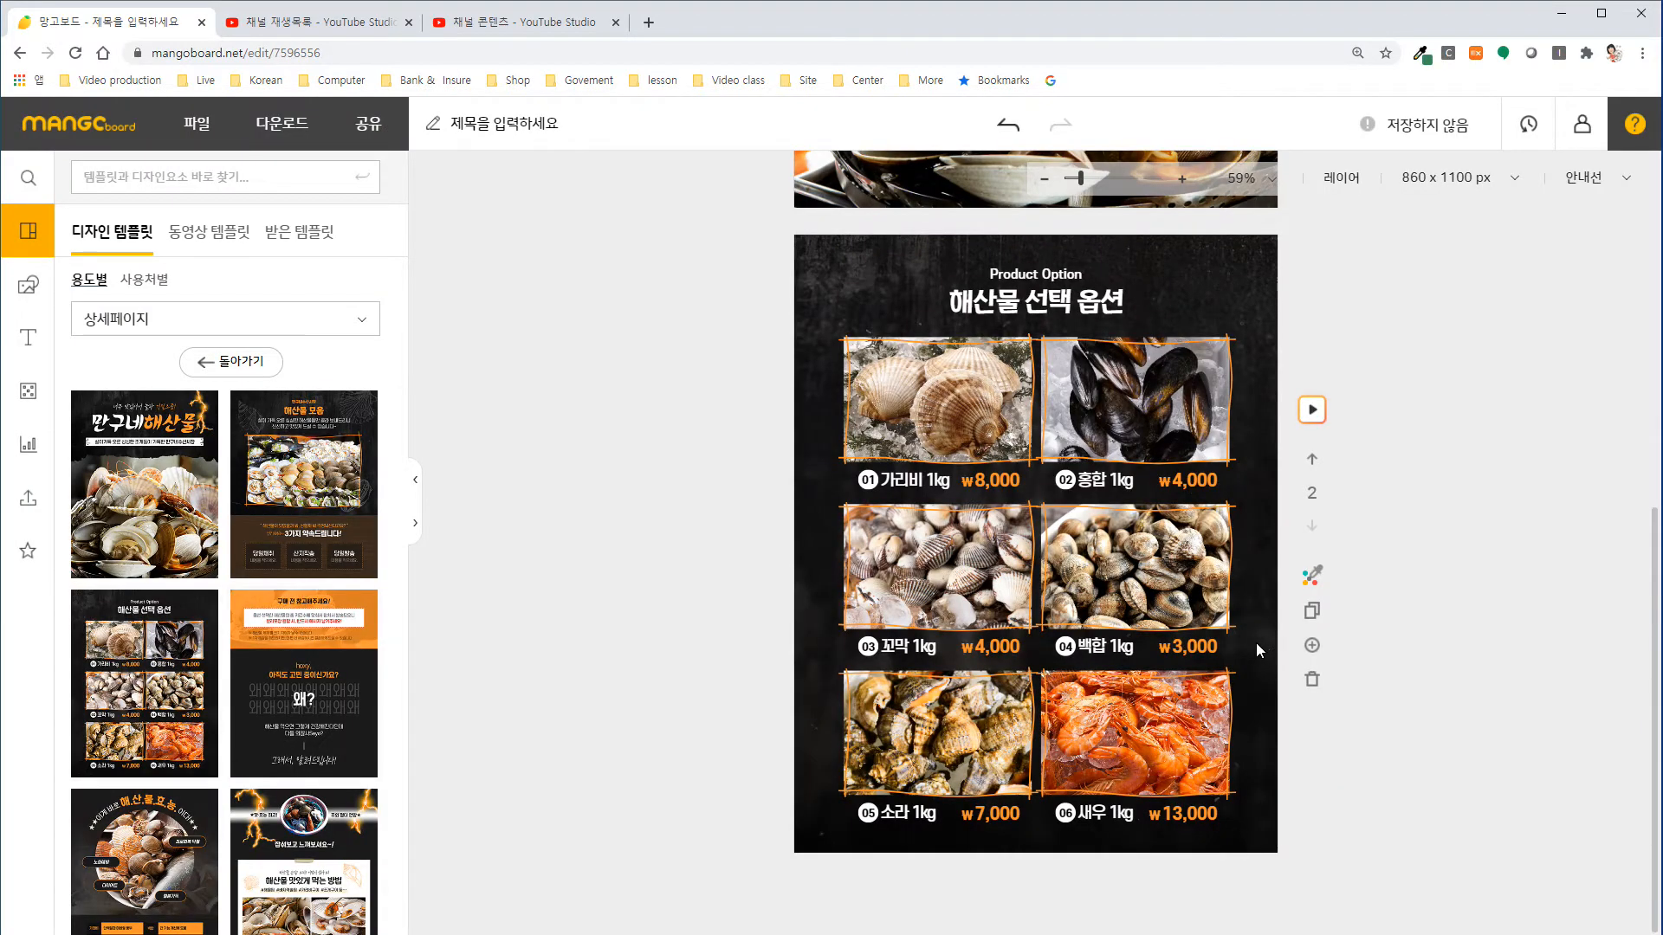
left_click(1312, 645)
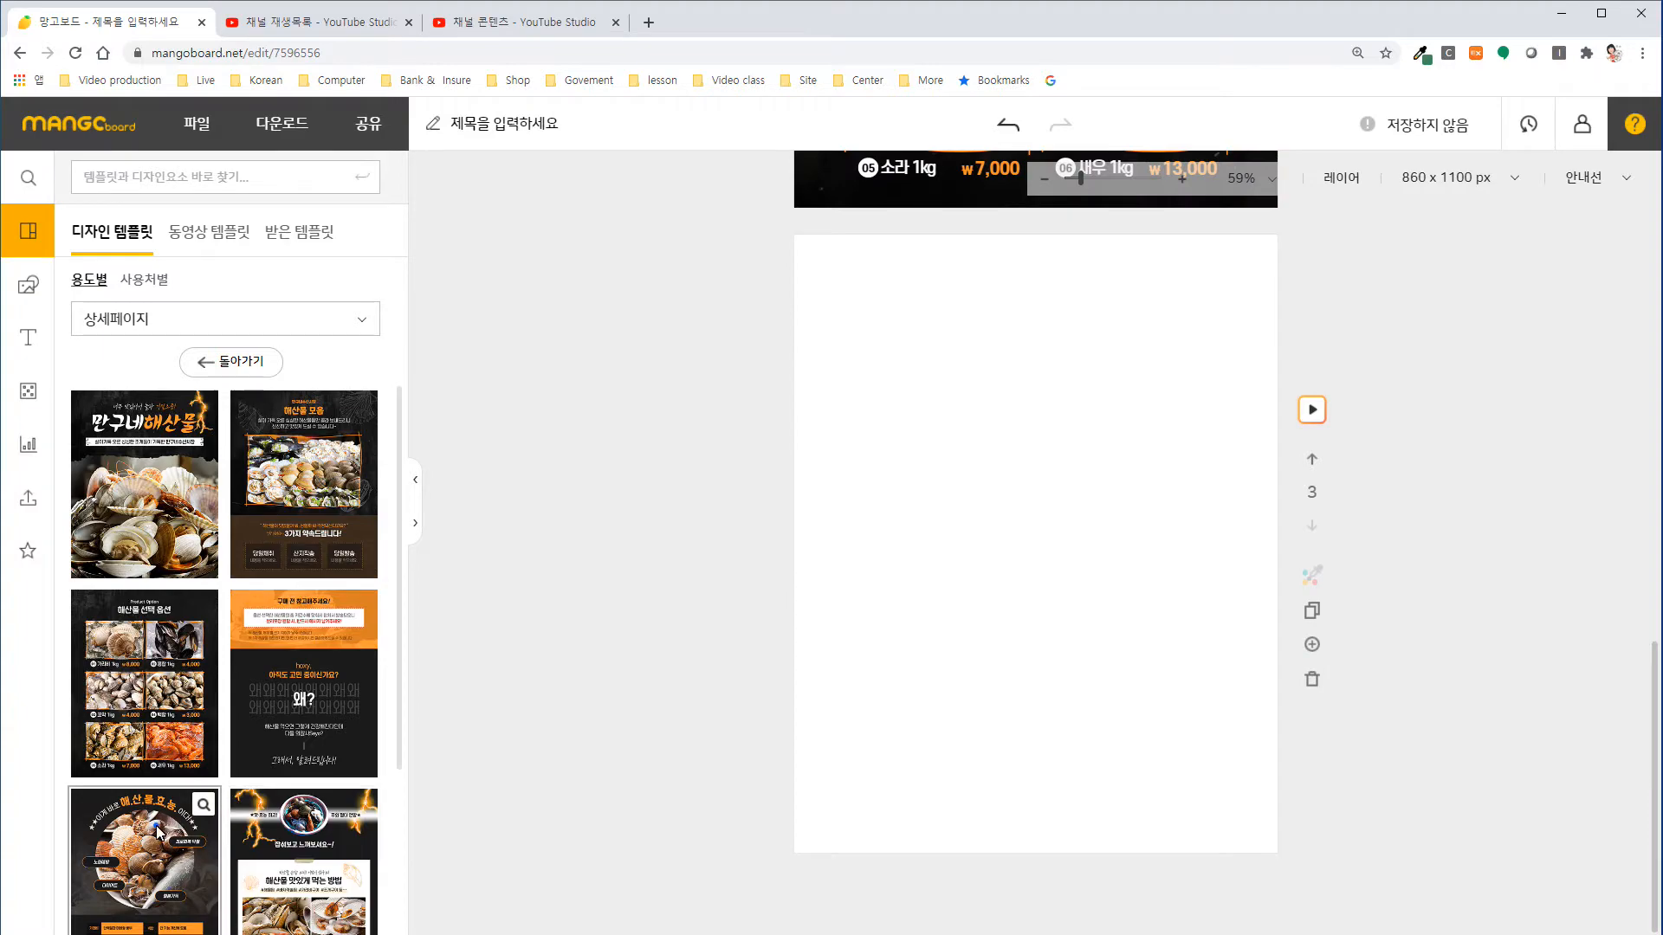
left_click(167, 829)
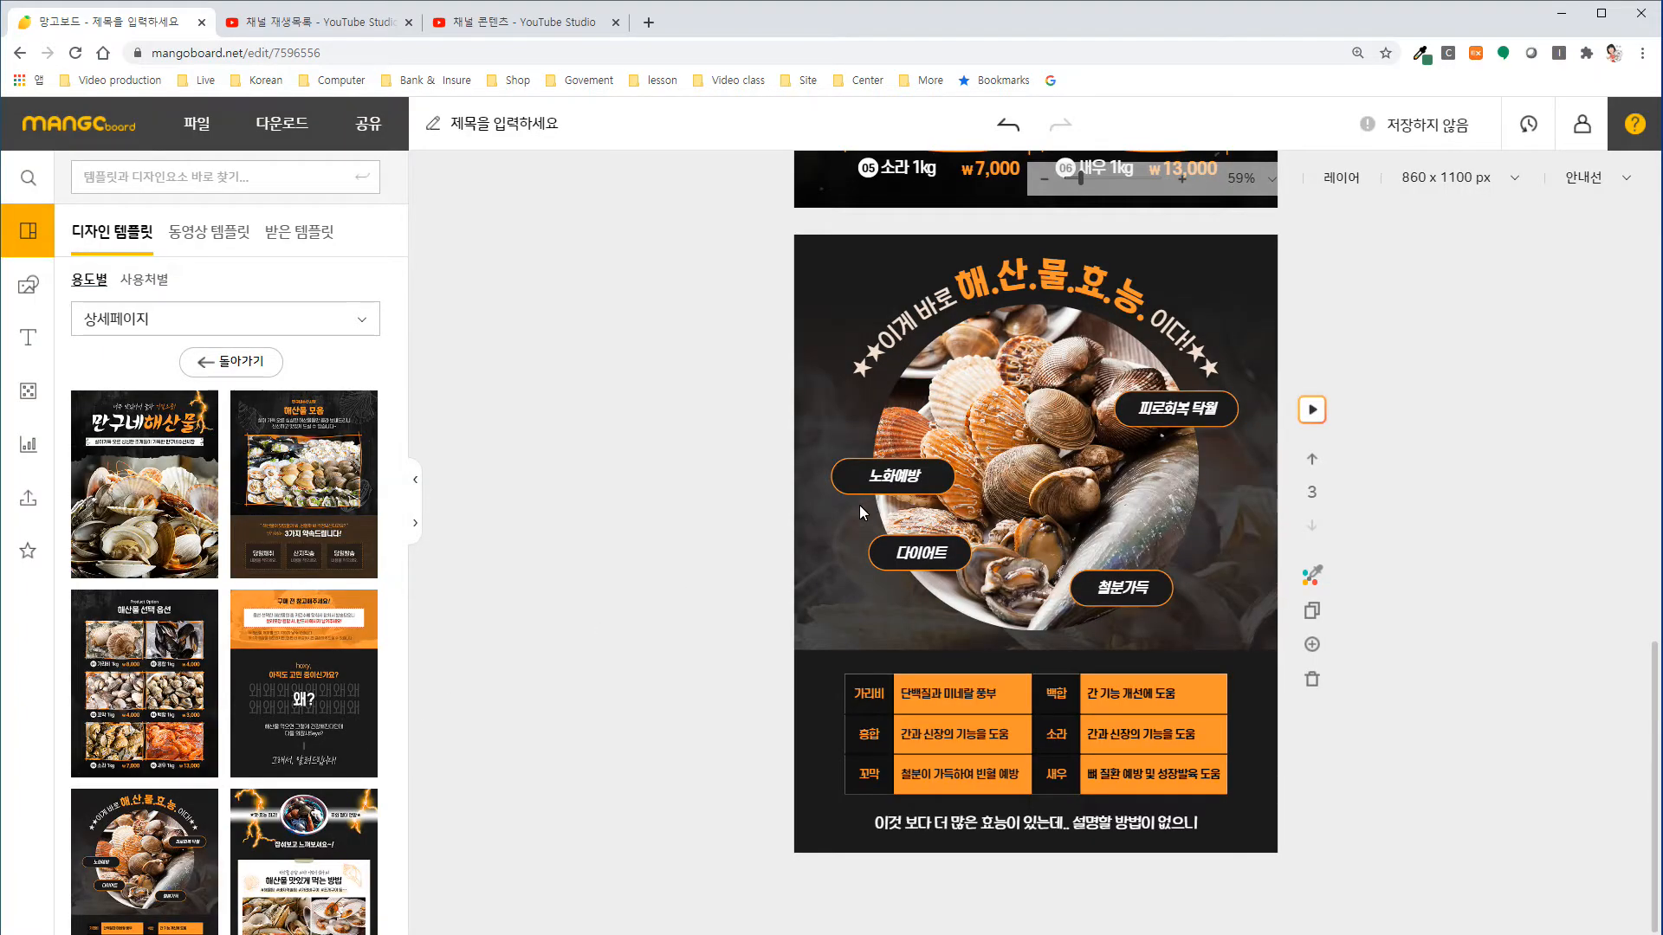
Replace the orange words before the exclamation mark in the first slide's tagline with "최고의 맛".
scroll(859, 507, "up", 4)
scroll(860, 511, "up", 10)
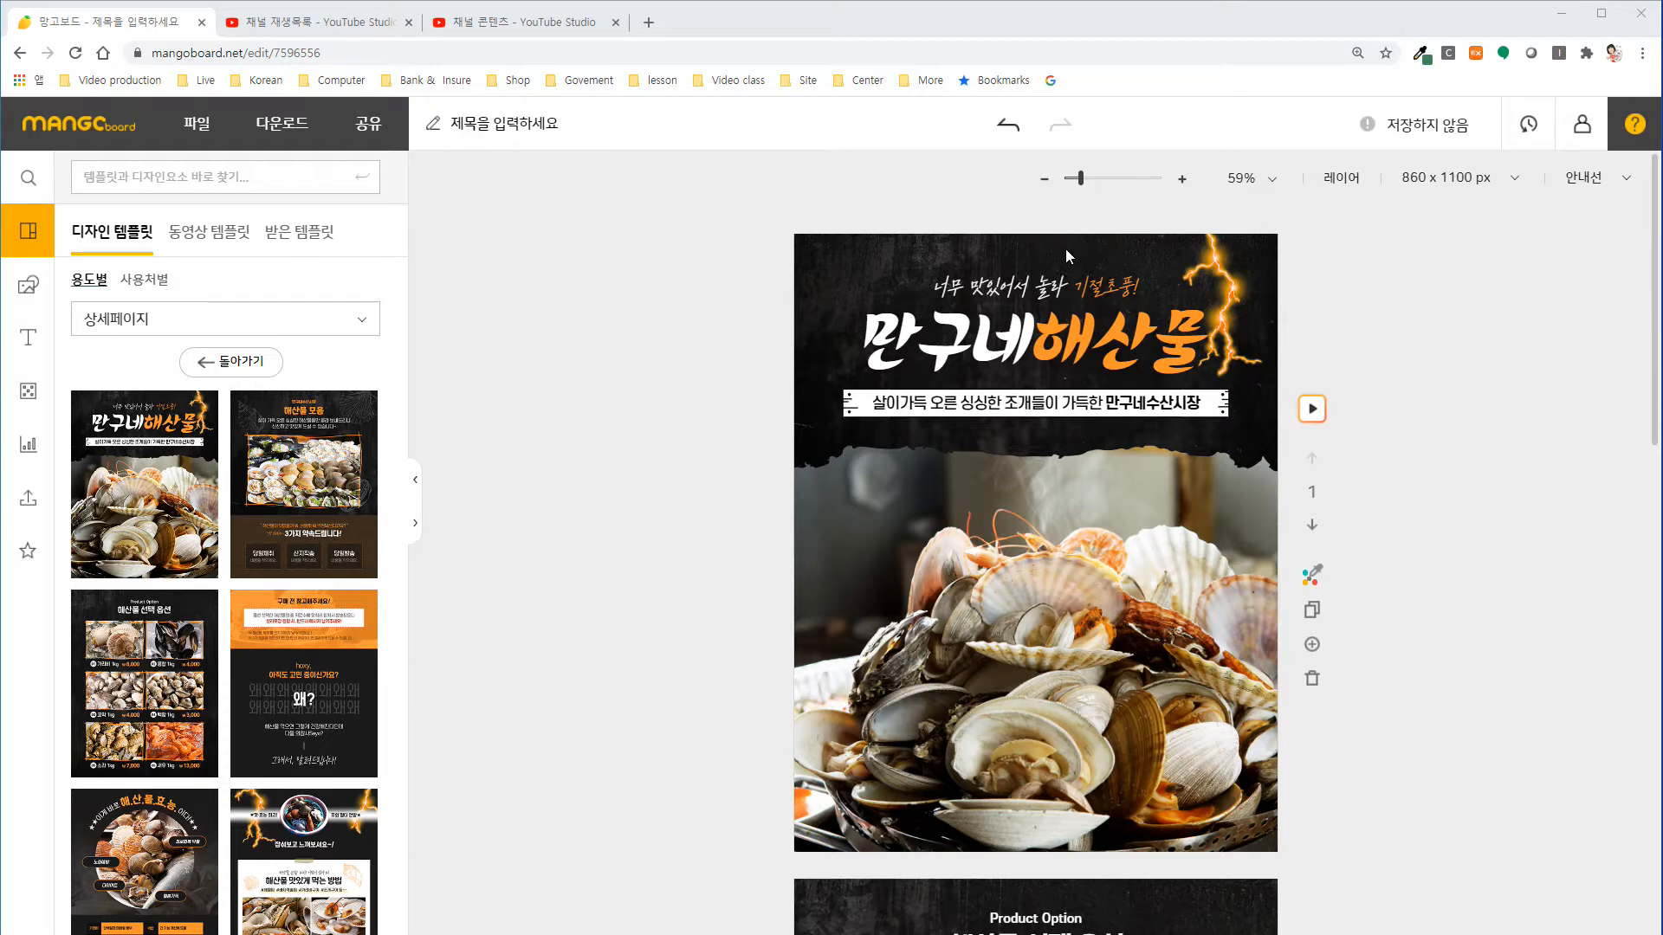
left_click(1098, 293)
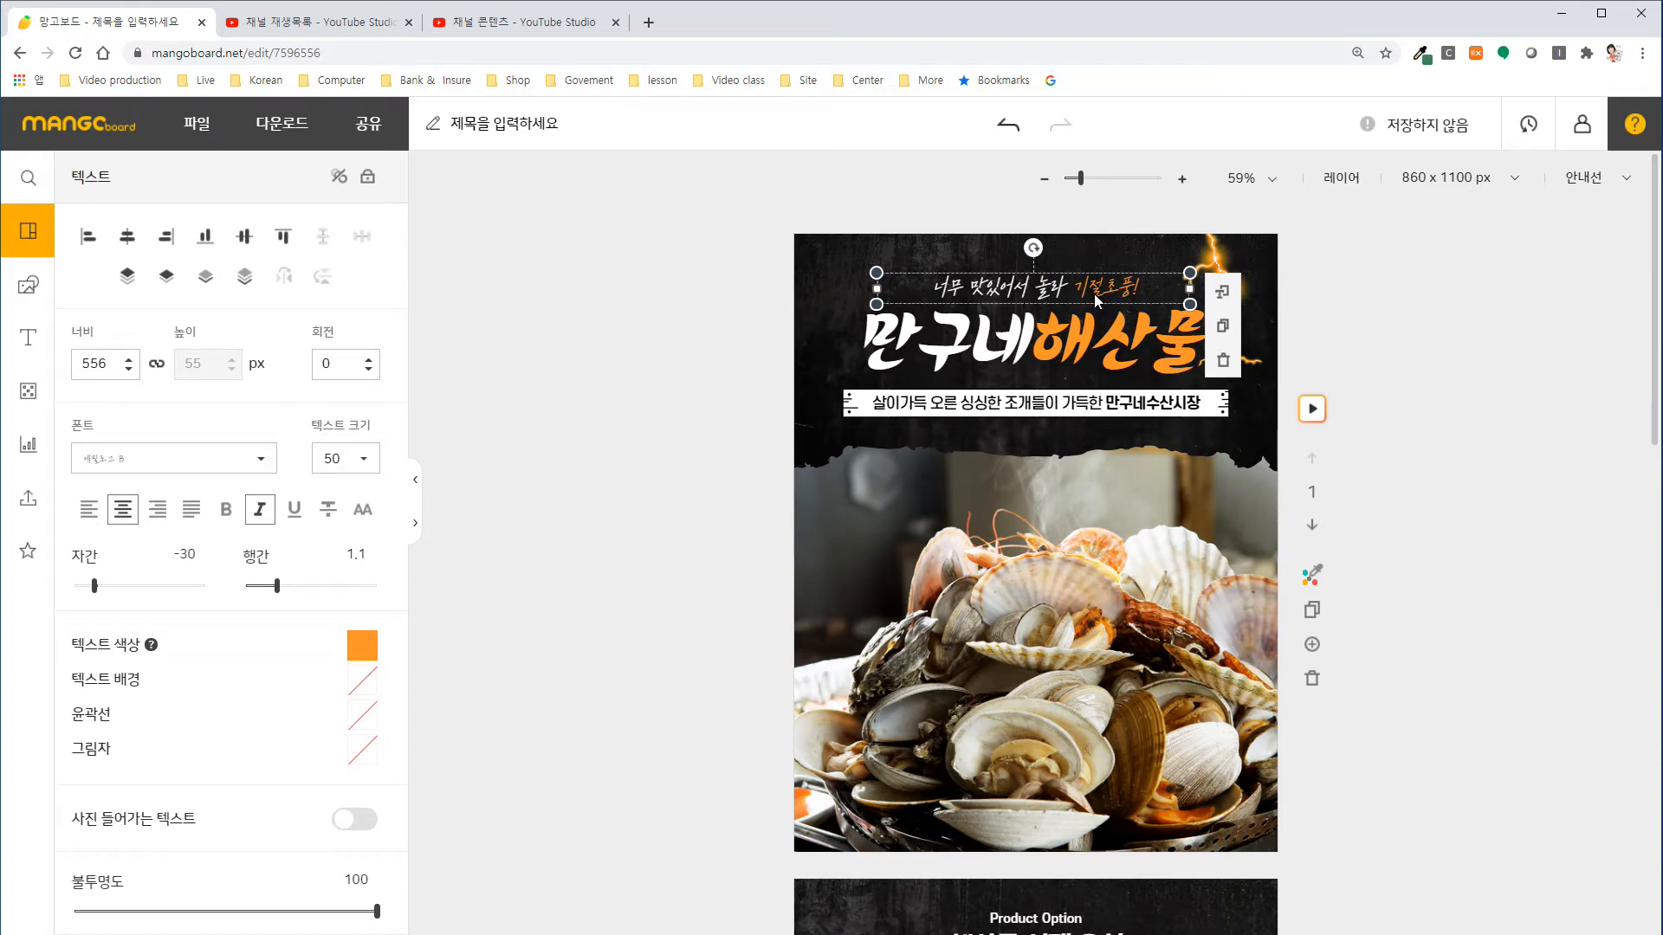
left_click_drag(1088, 291, 1129, 301)
type("최고의 맛")
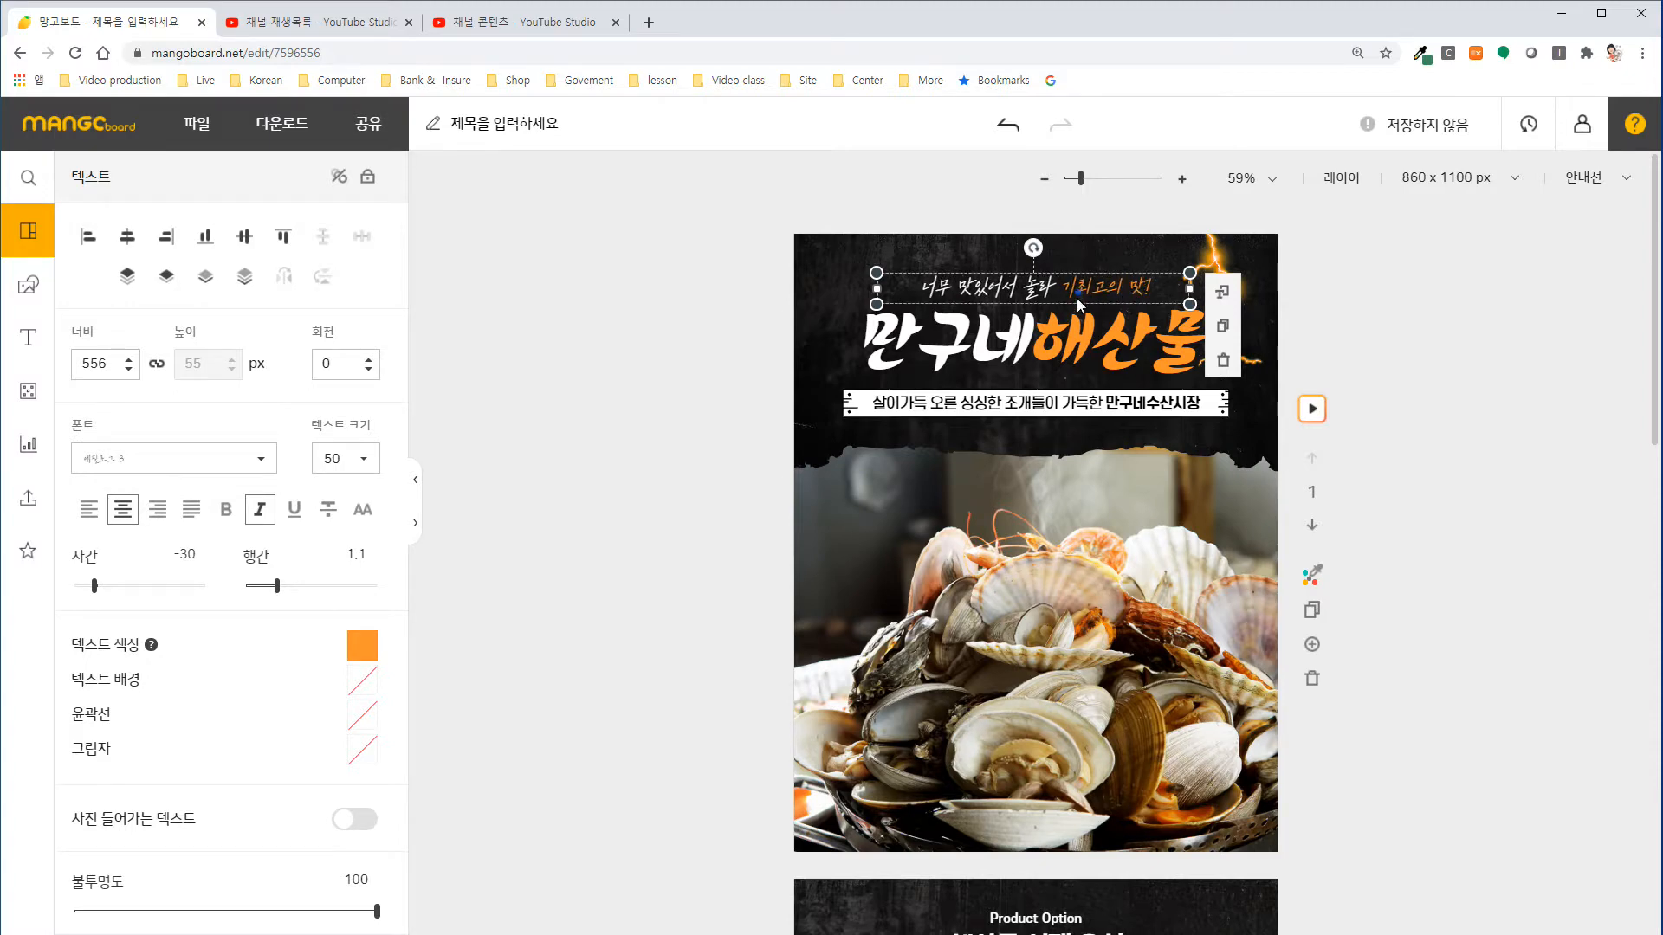
key("BackSpace")
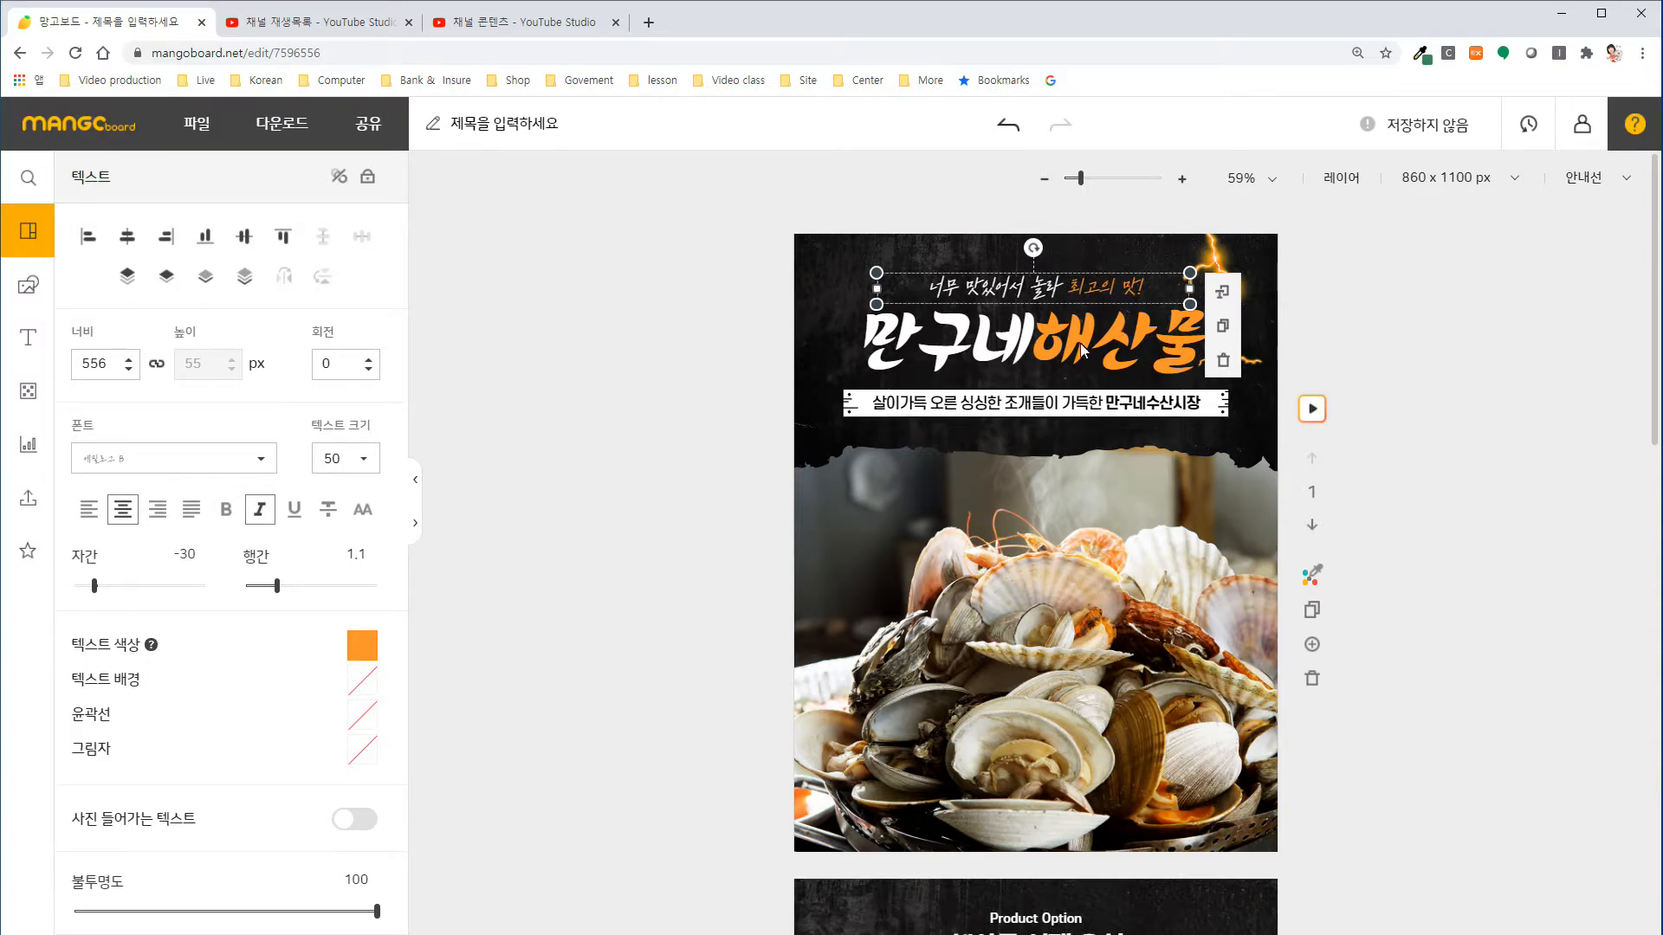
Replace the large main title on the first slide with "Jjang 스파게티".
left_click(896, 341)
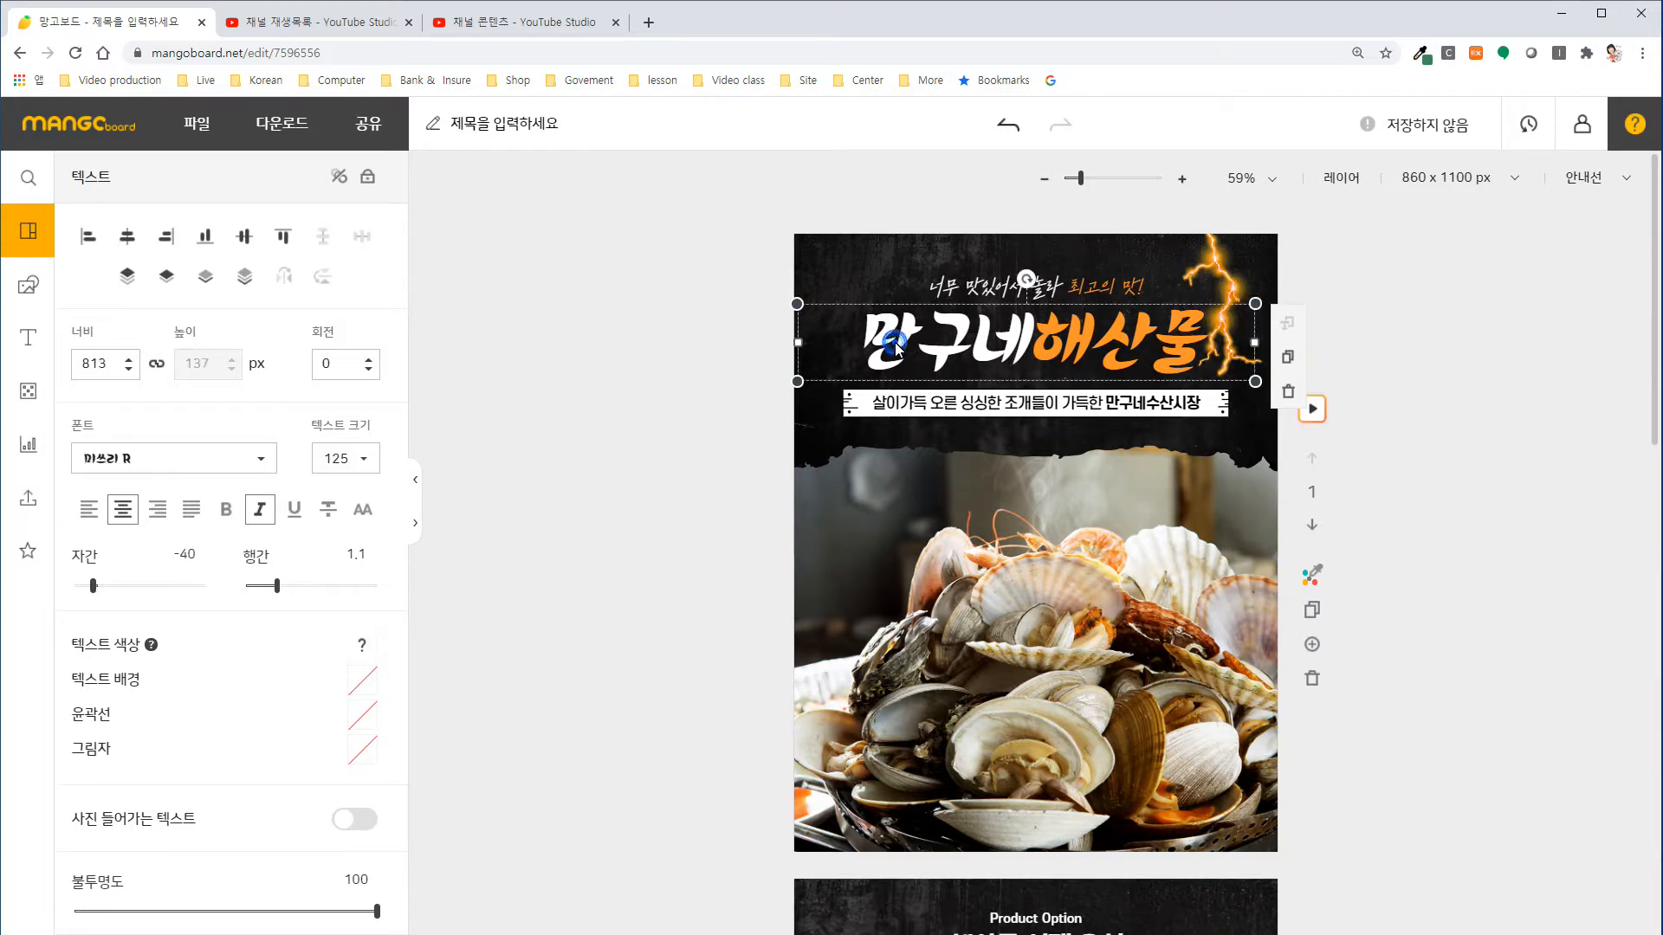
double_click(896, 341)
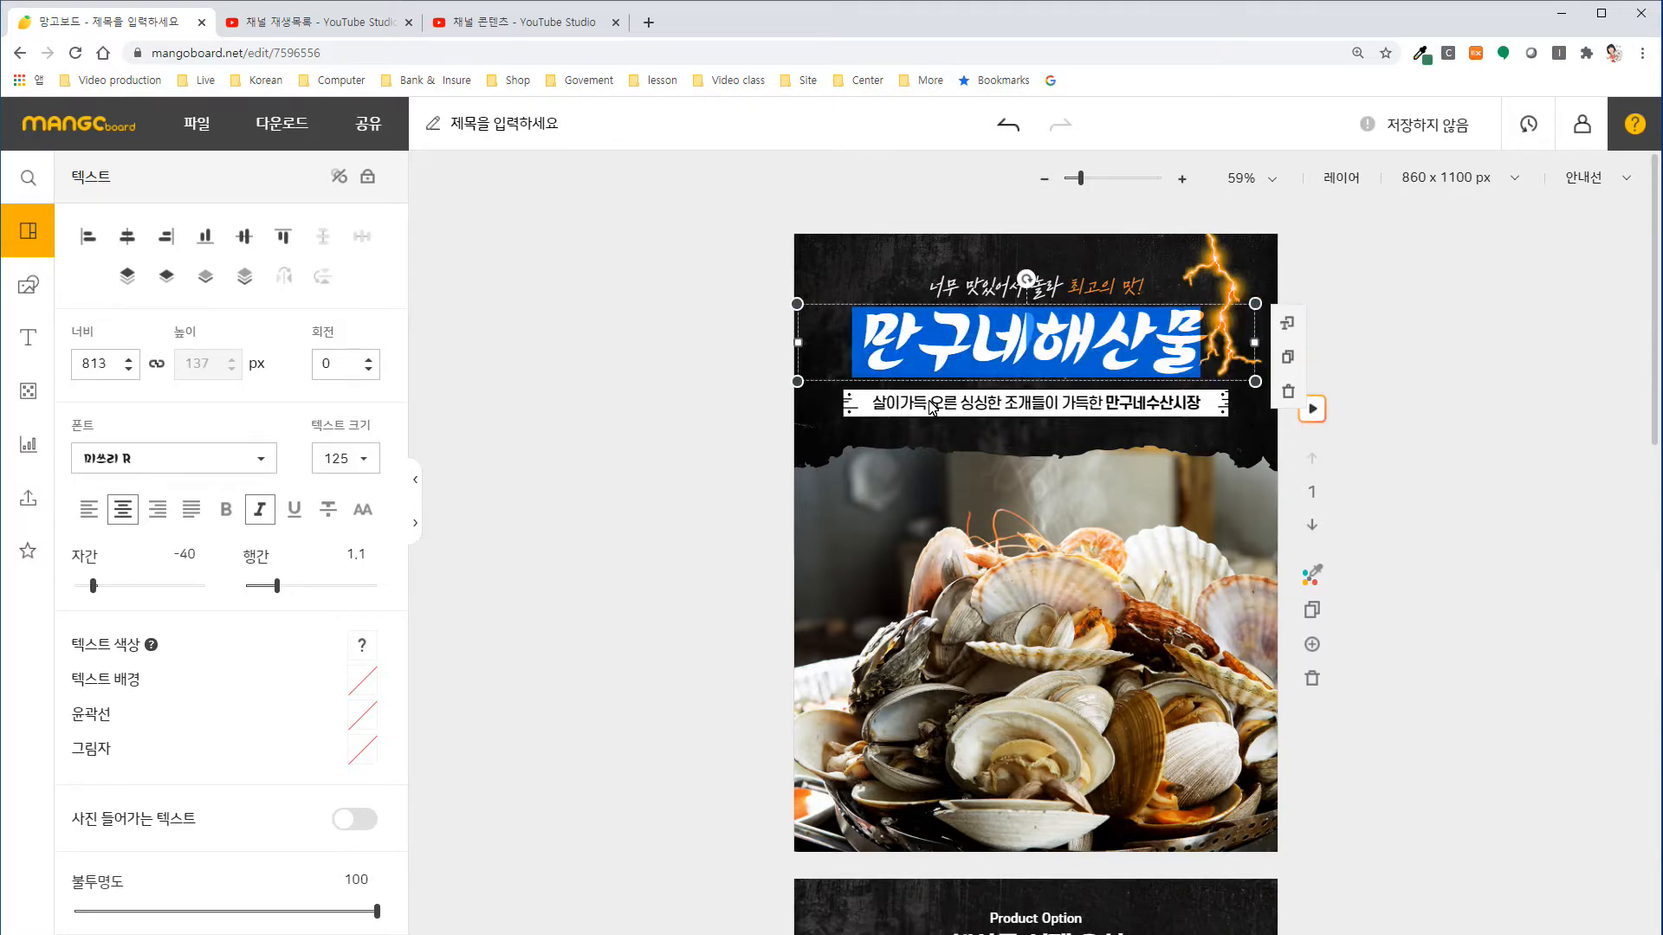
type("J")
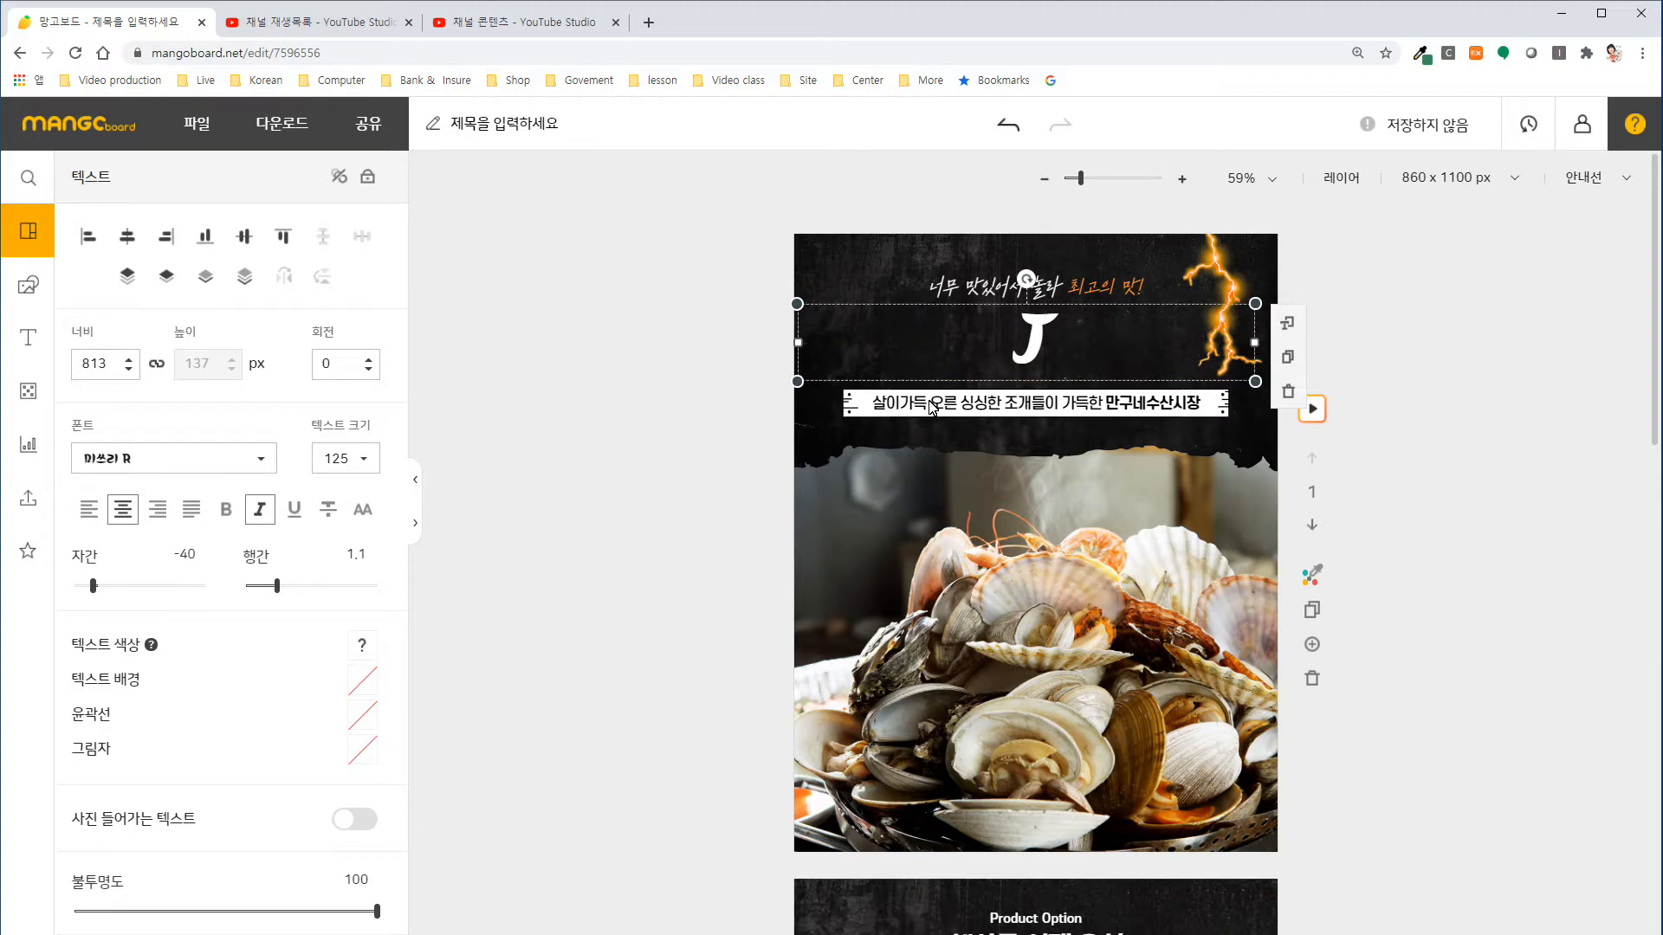
type("jan")
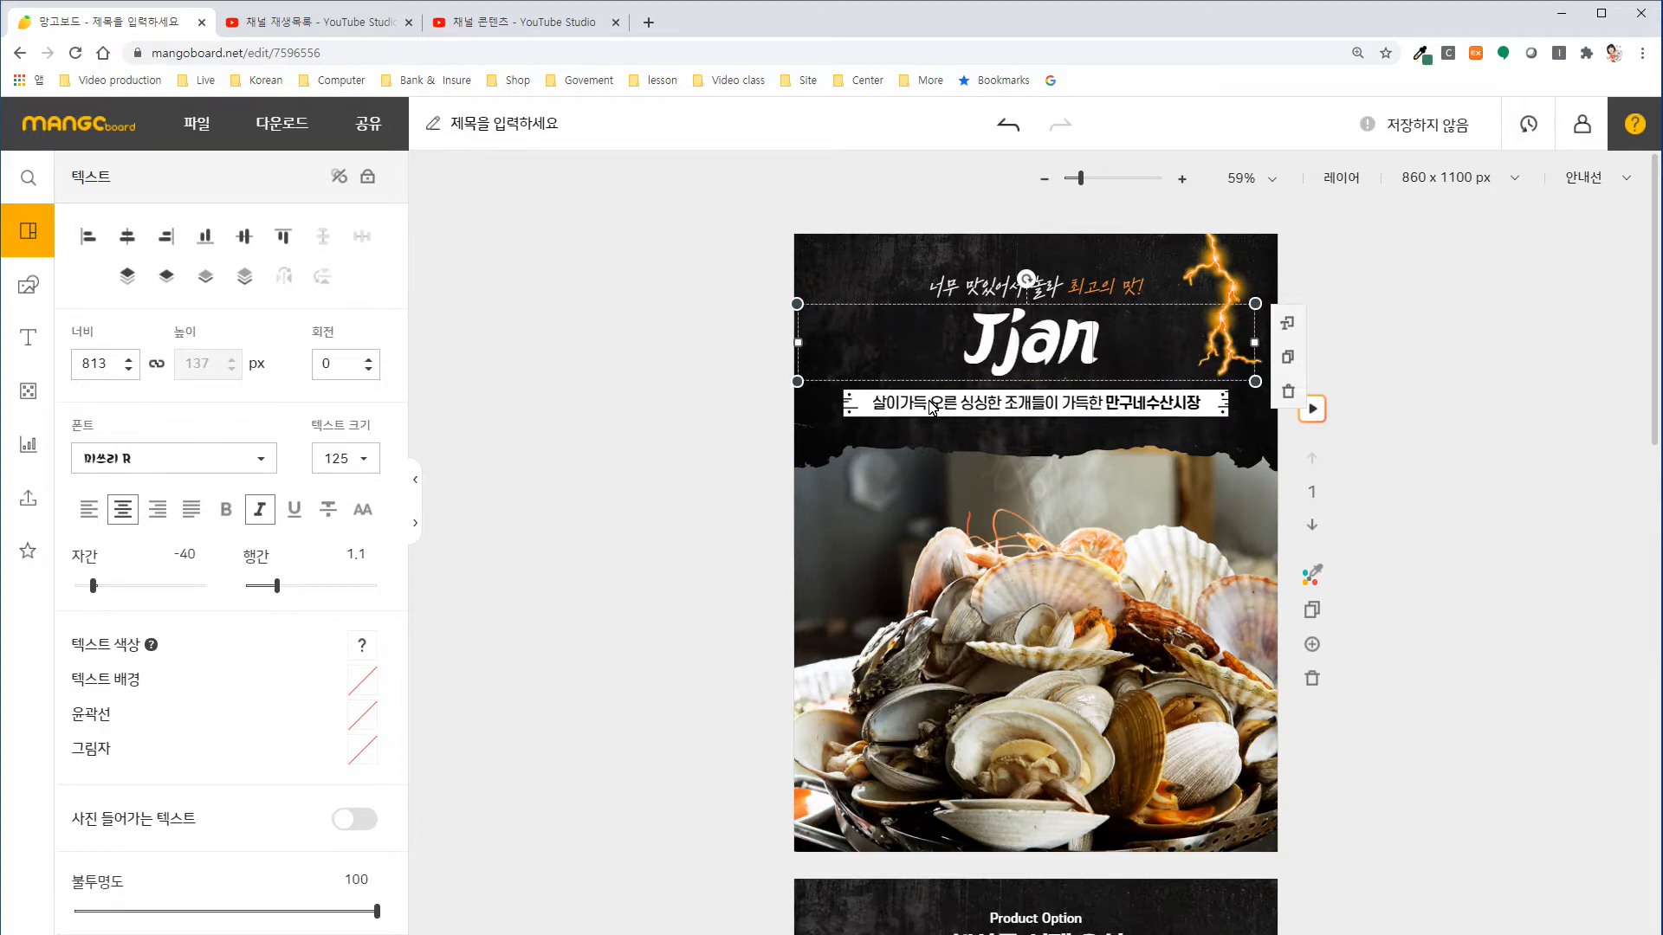
type("g ㅅ")
type("스파게")
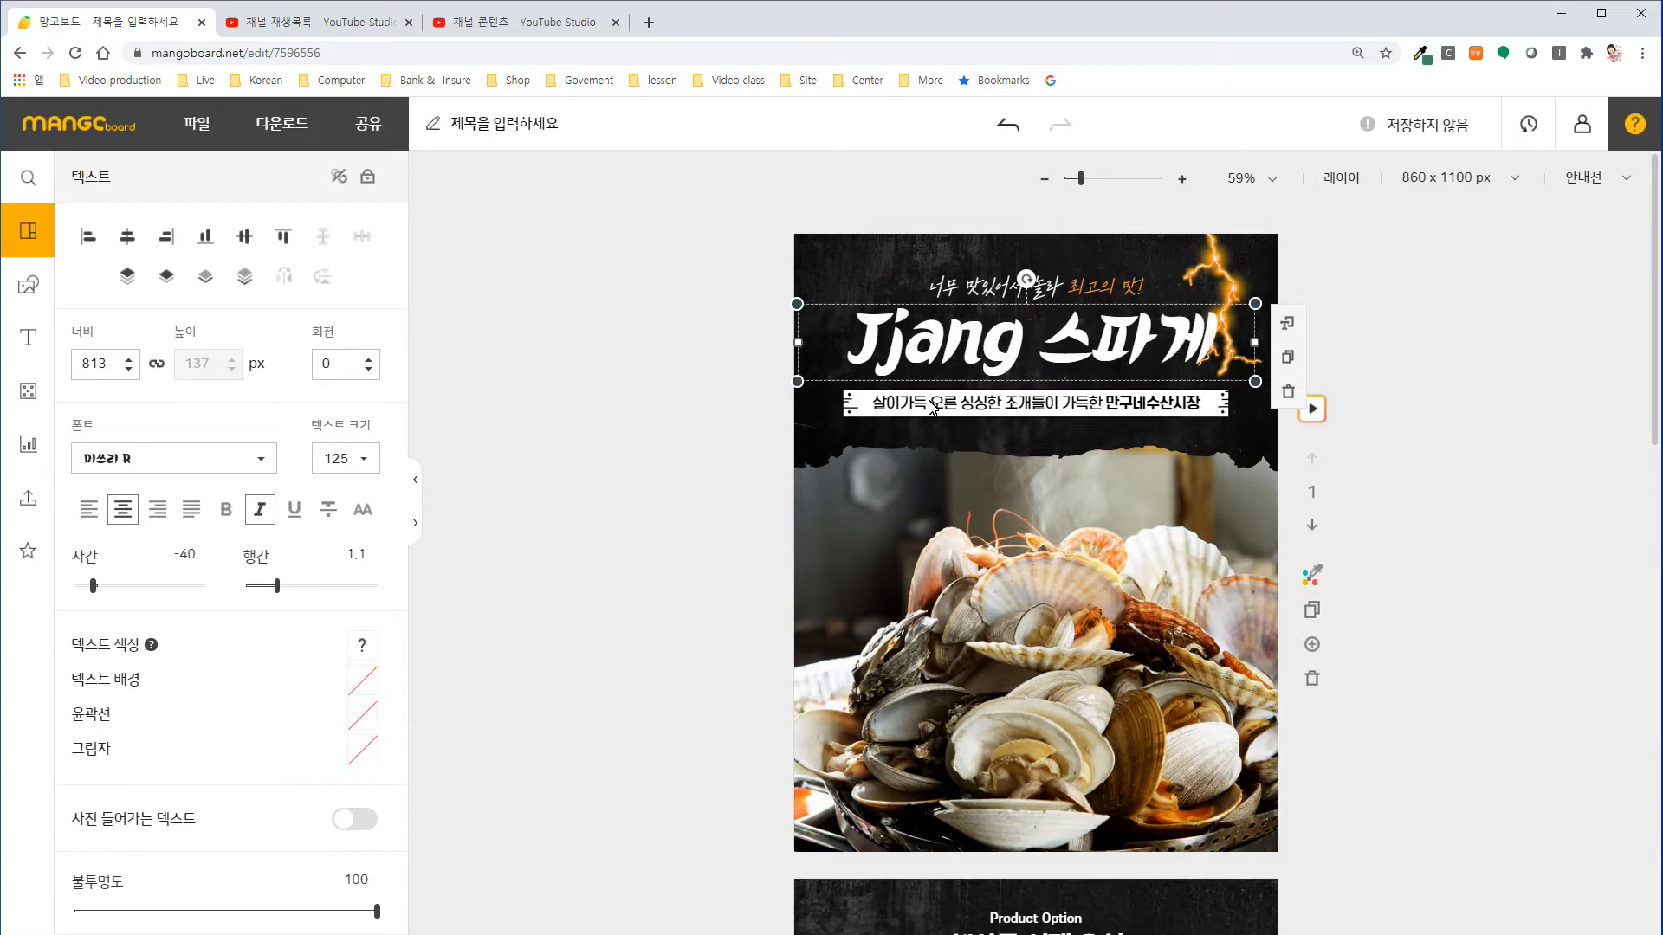
type("티")
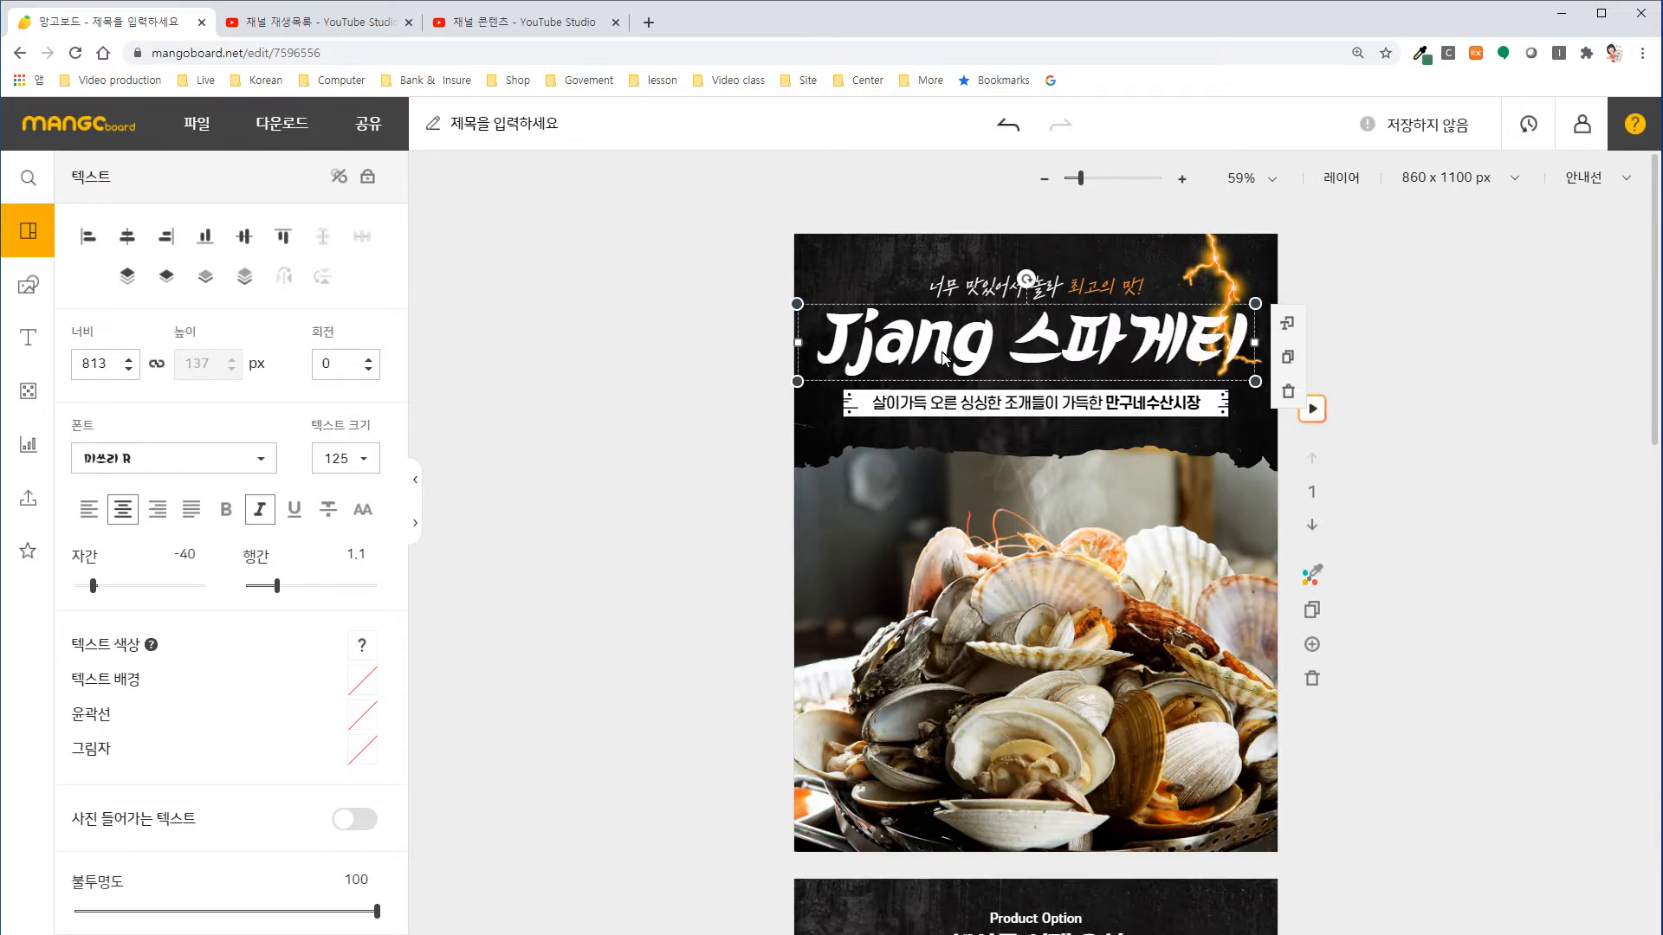
Color the word "Jjang" in the main title red (#ef4d4d).
left_click_drag(829, 349, 1035, 356)
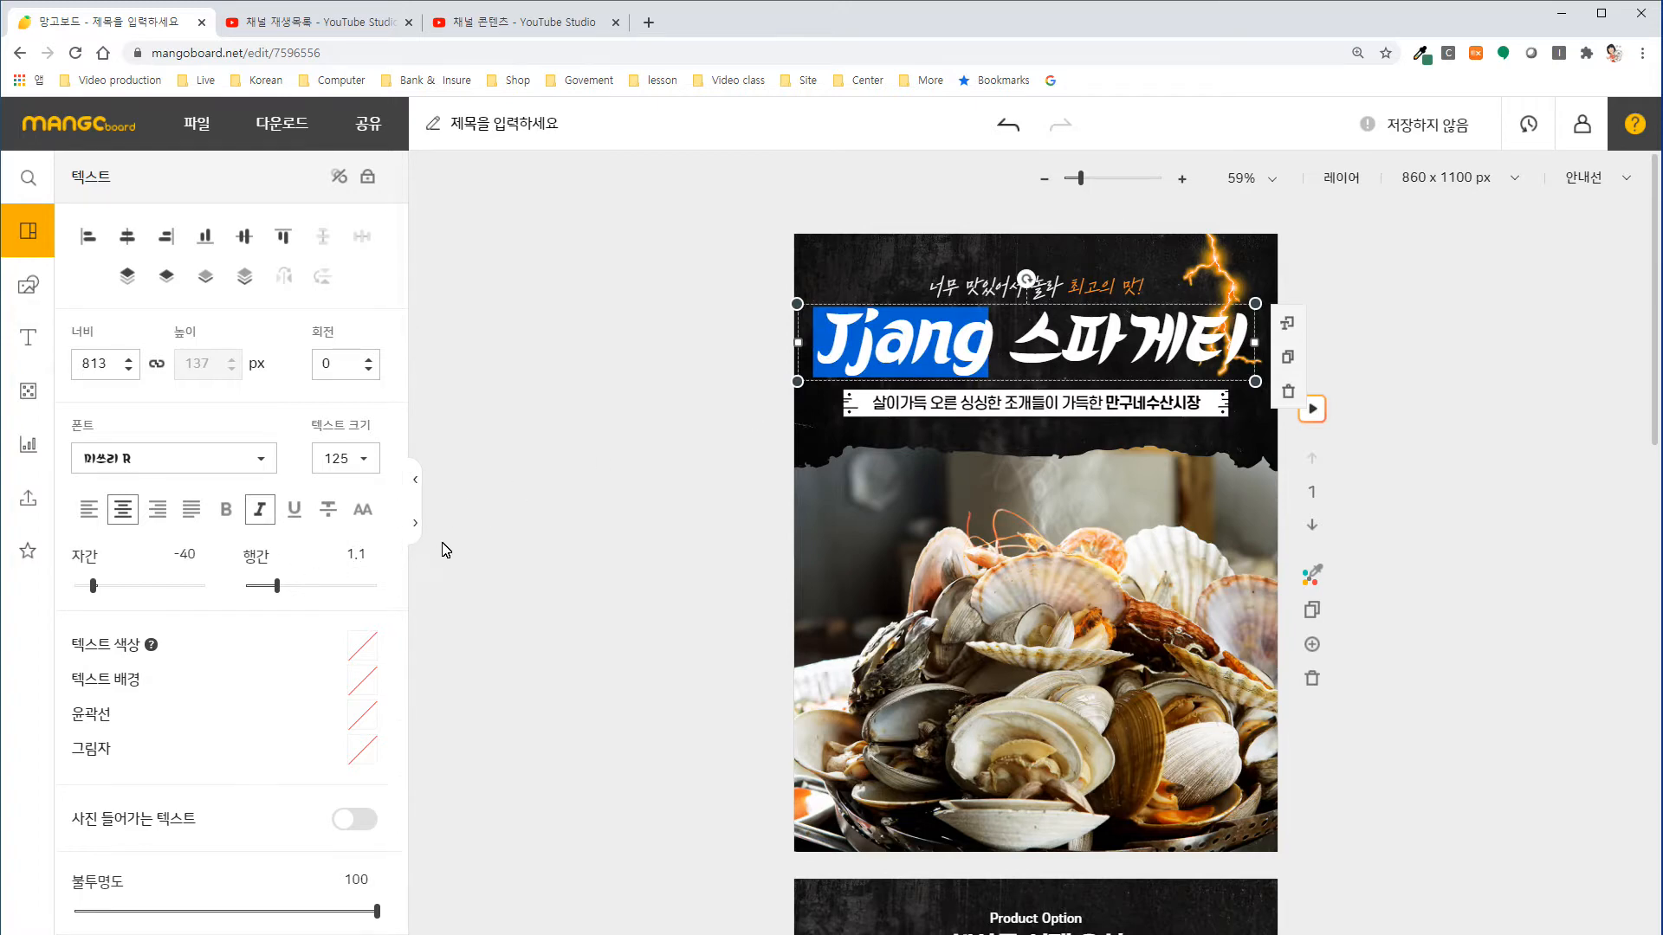
left_click(362, 645)
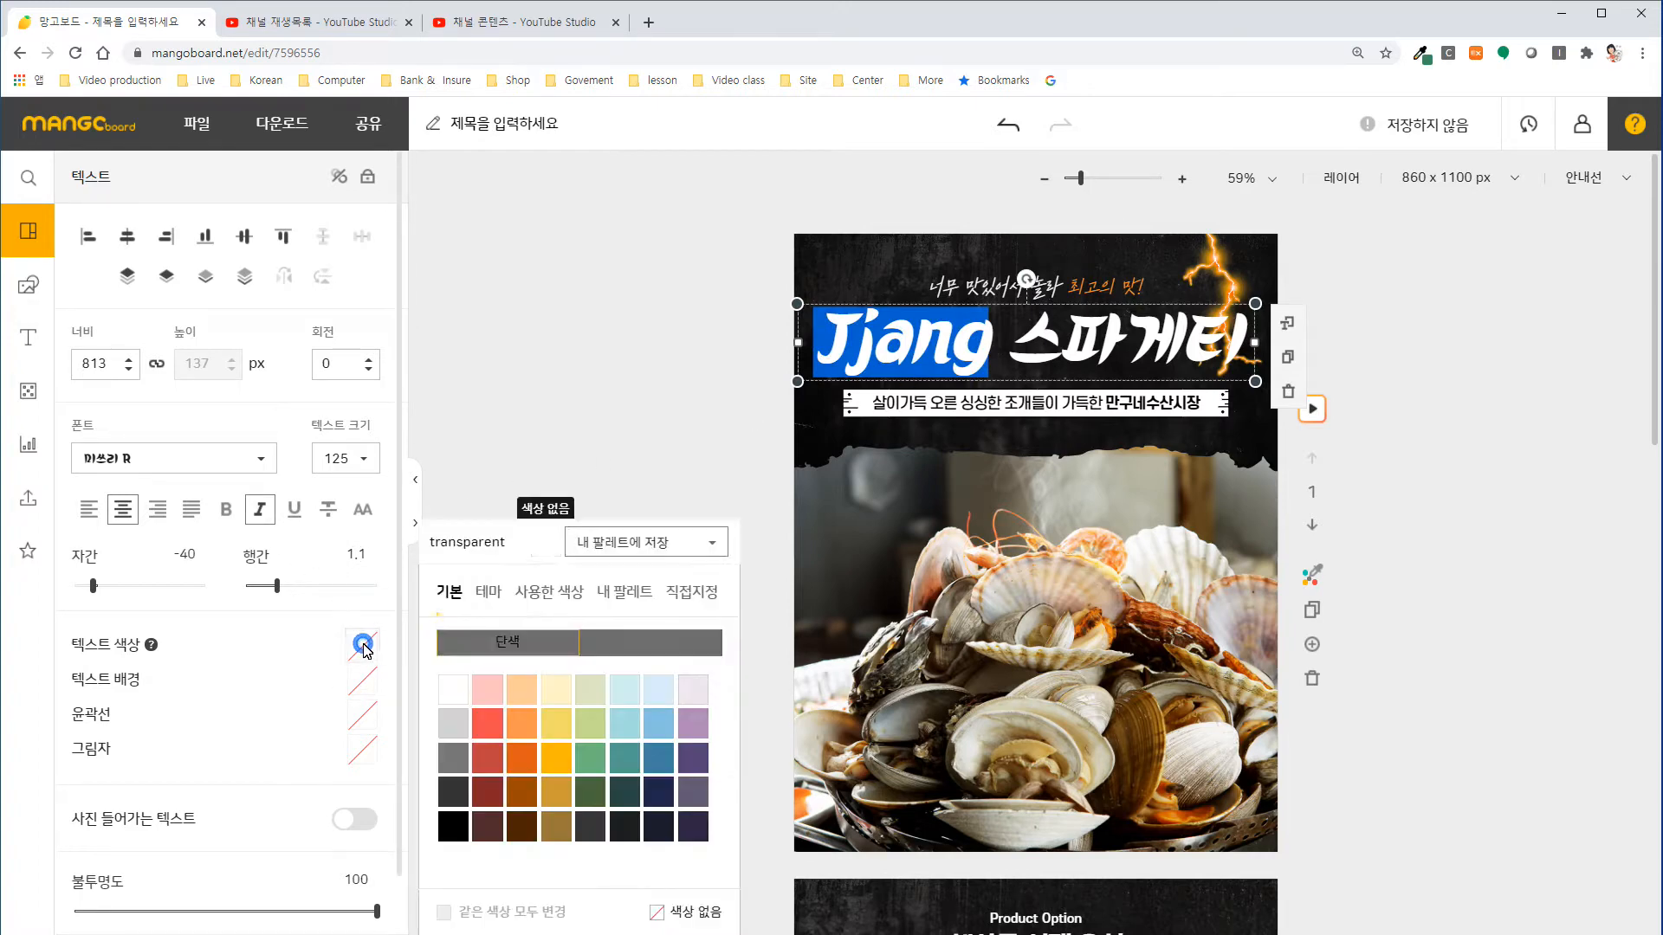
left_click(488, 724)
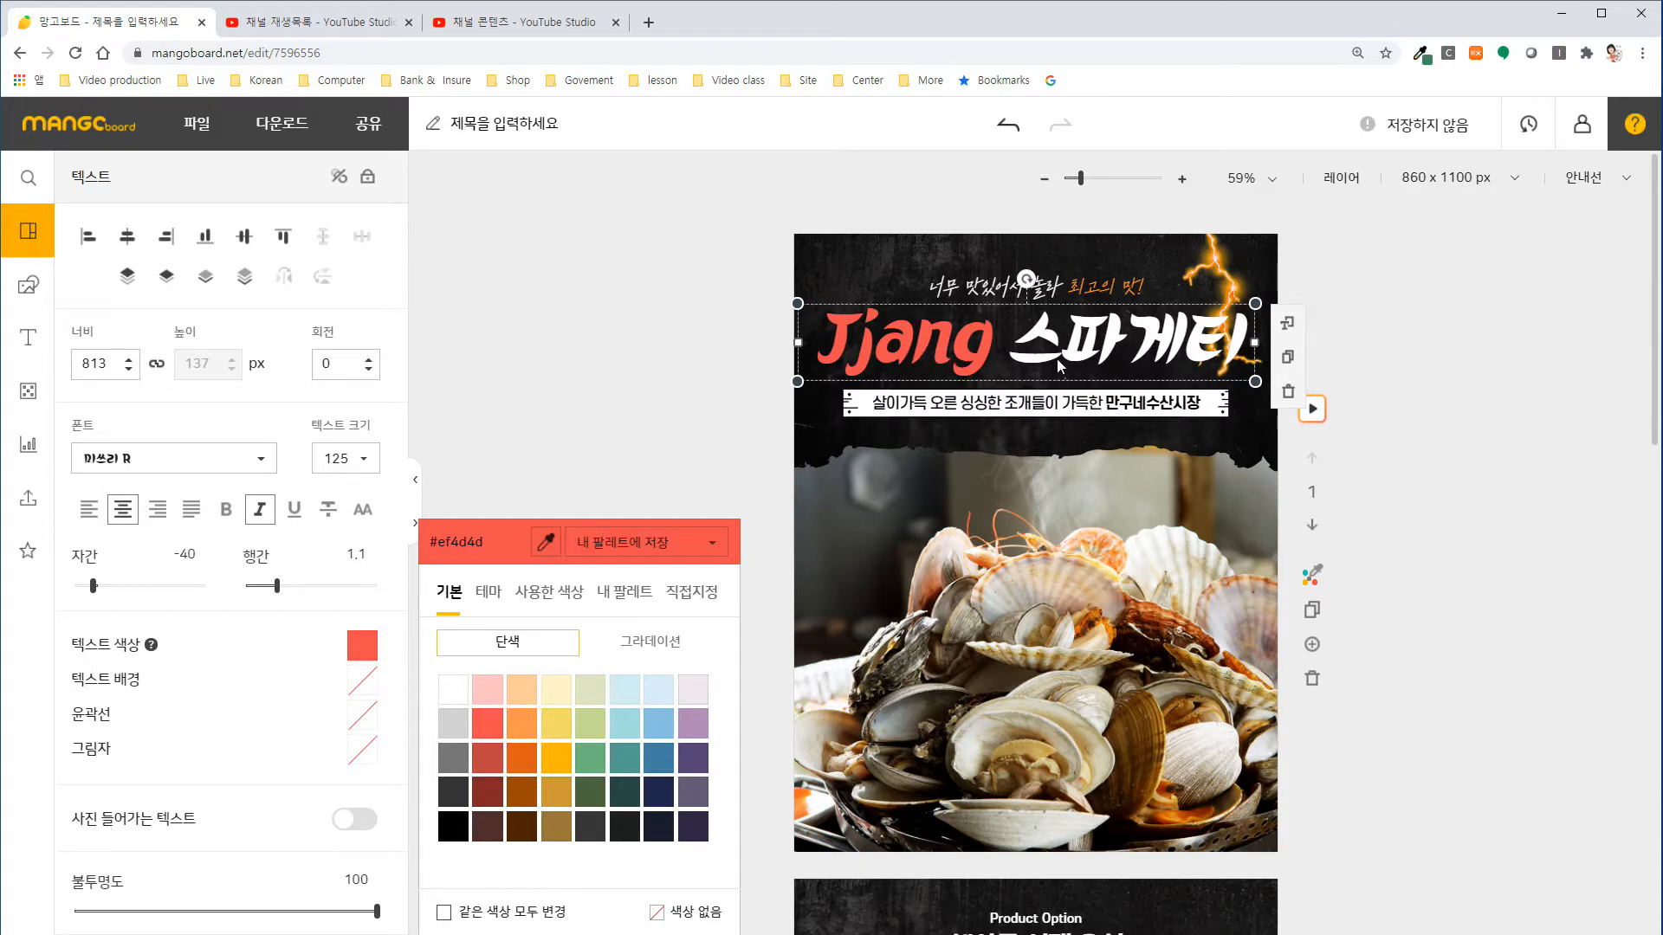
left_click(1416, 446)
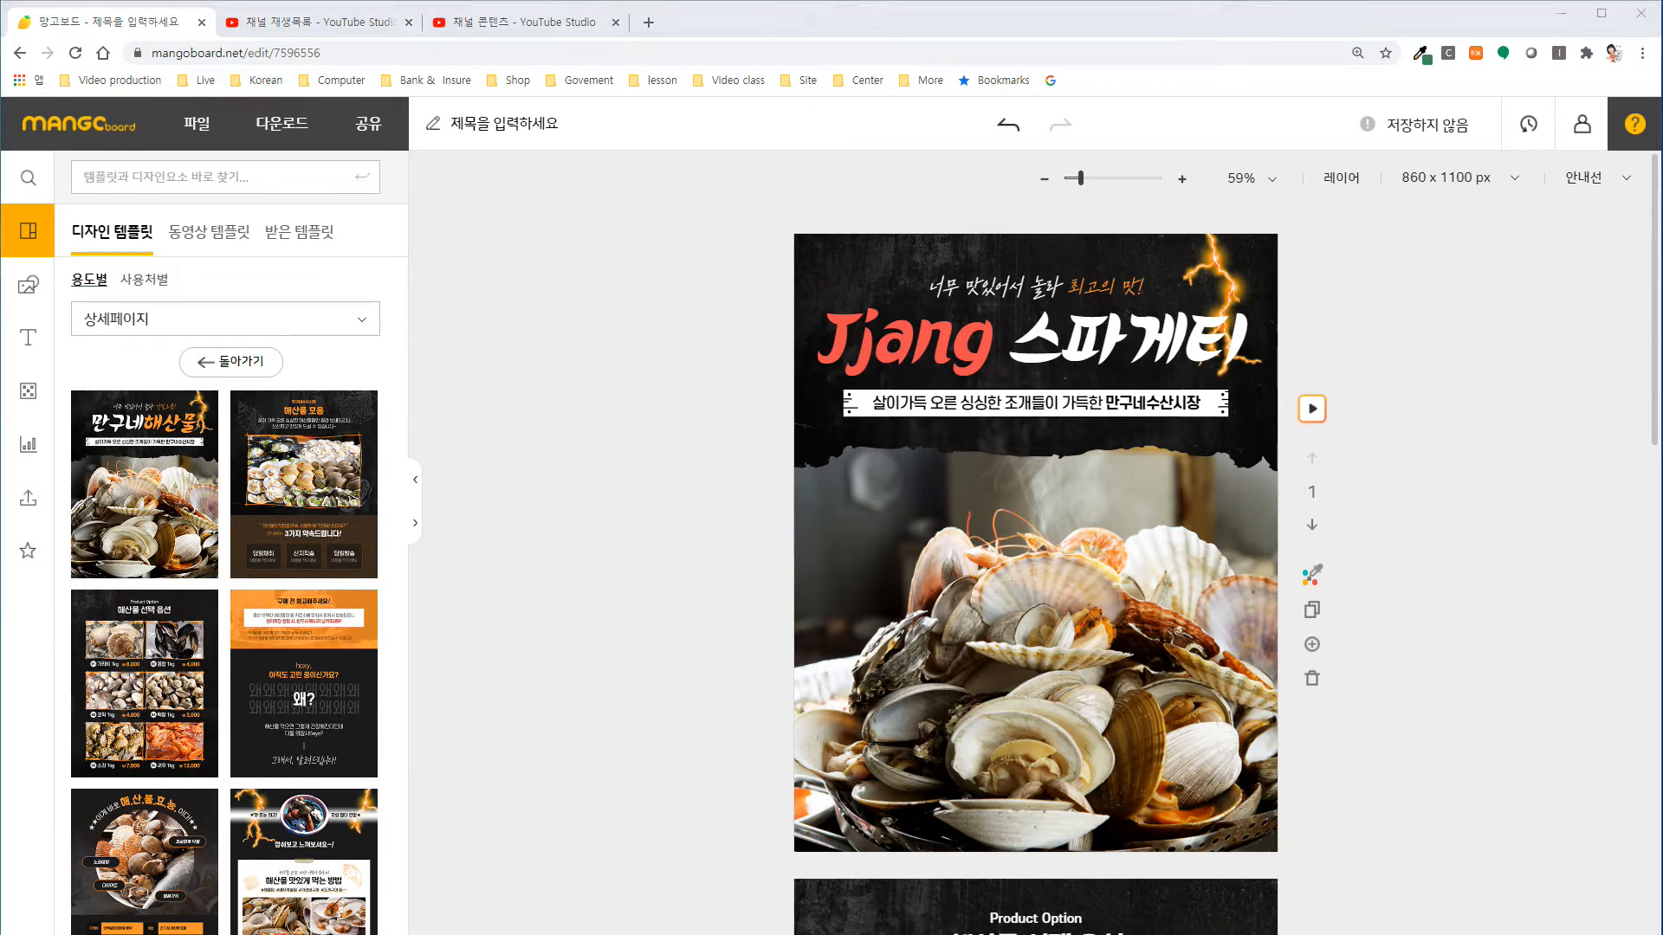
Replace the subtitle in the white band under the title with the copied text "유럽정통의 맛 그대로 재현한 짱스파게티".
double_click(960, 407)
type("유럽정통의 맛 그대로 재현한 짱스파게티")
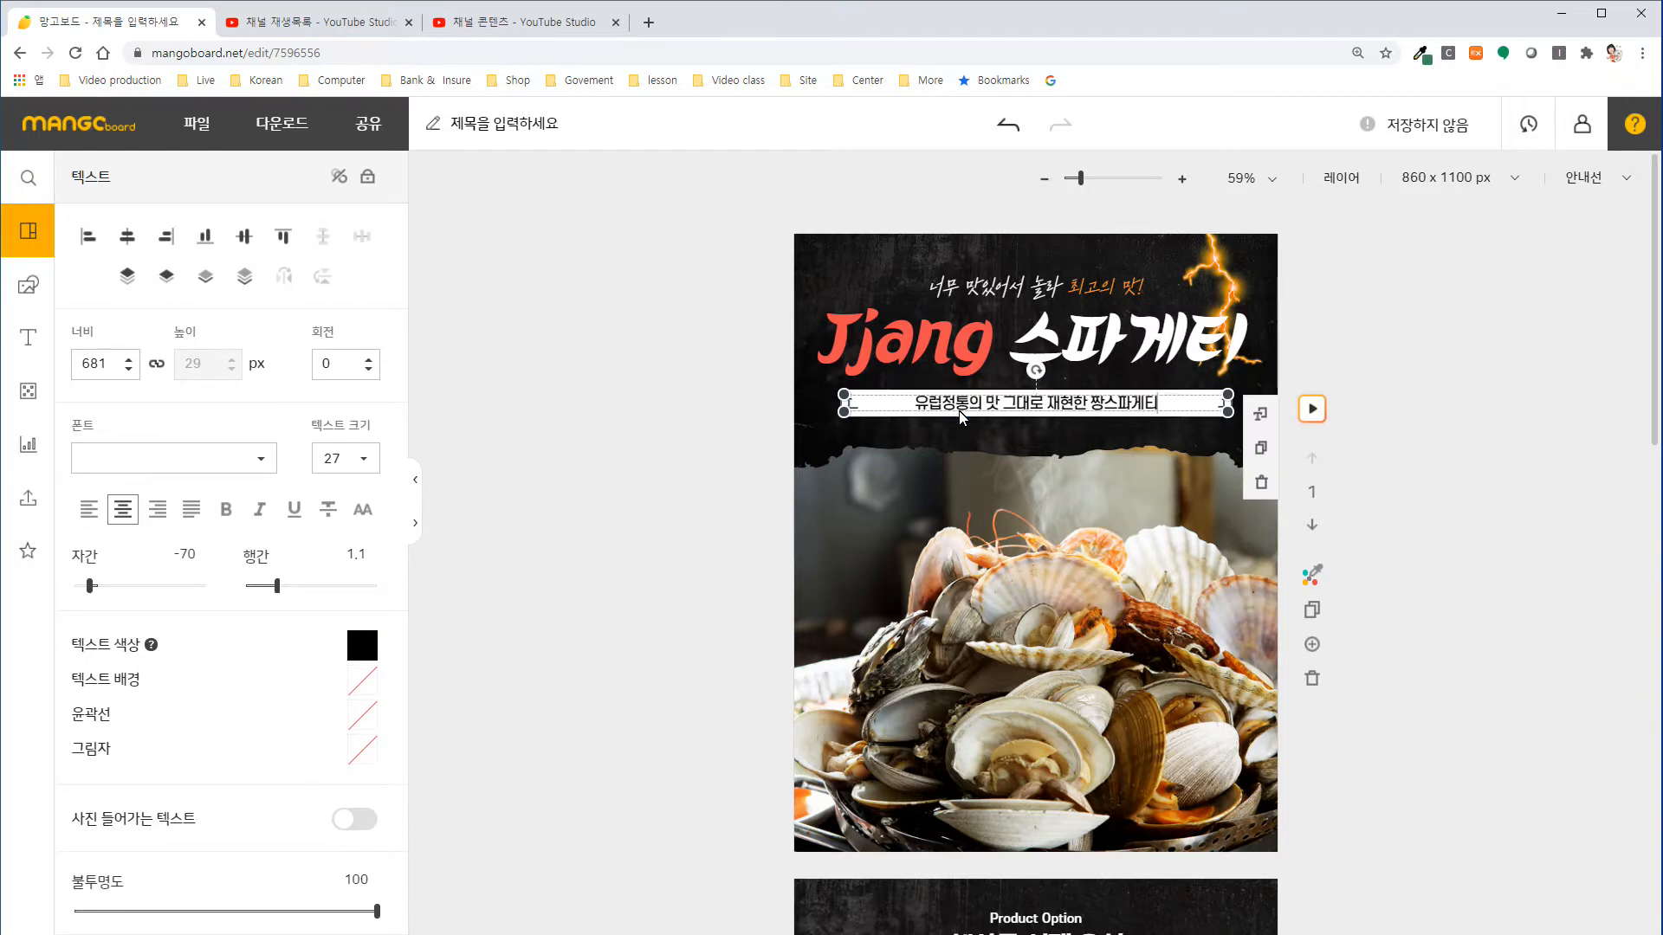
left_click(1483, 528)
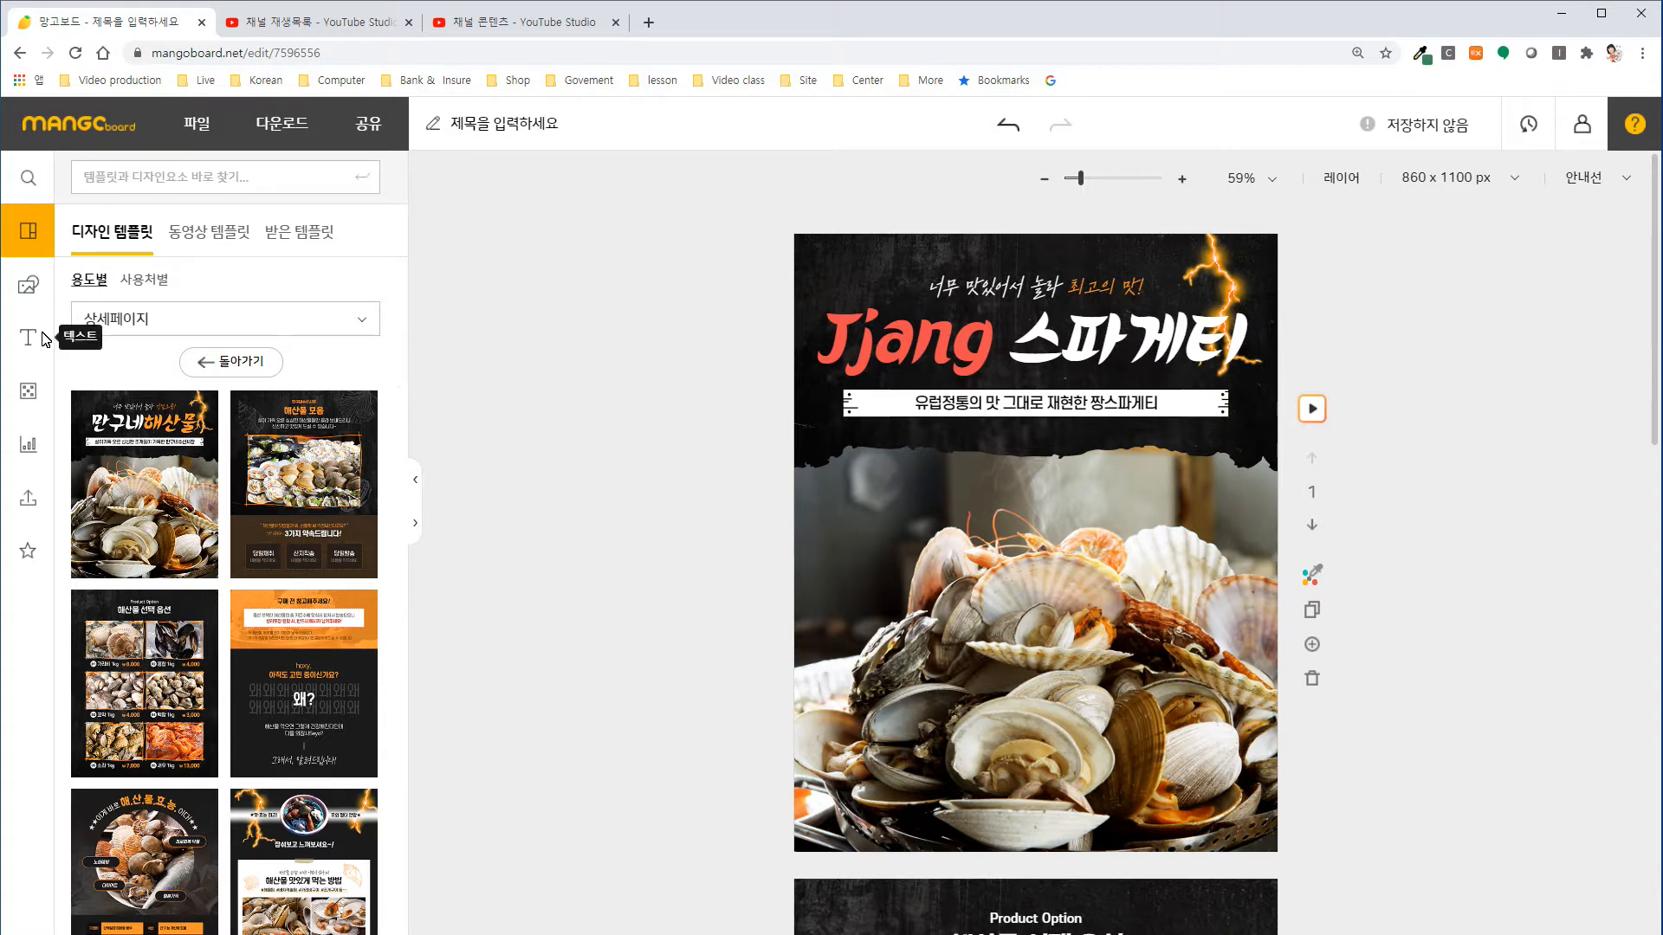
Search the design elements for "스파게티" and insert the tall photo of a pasta plate with a fork onto the first slide.
left_click(29, 283)
left_click(104, 180)
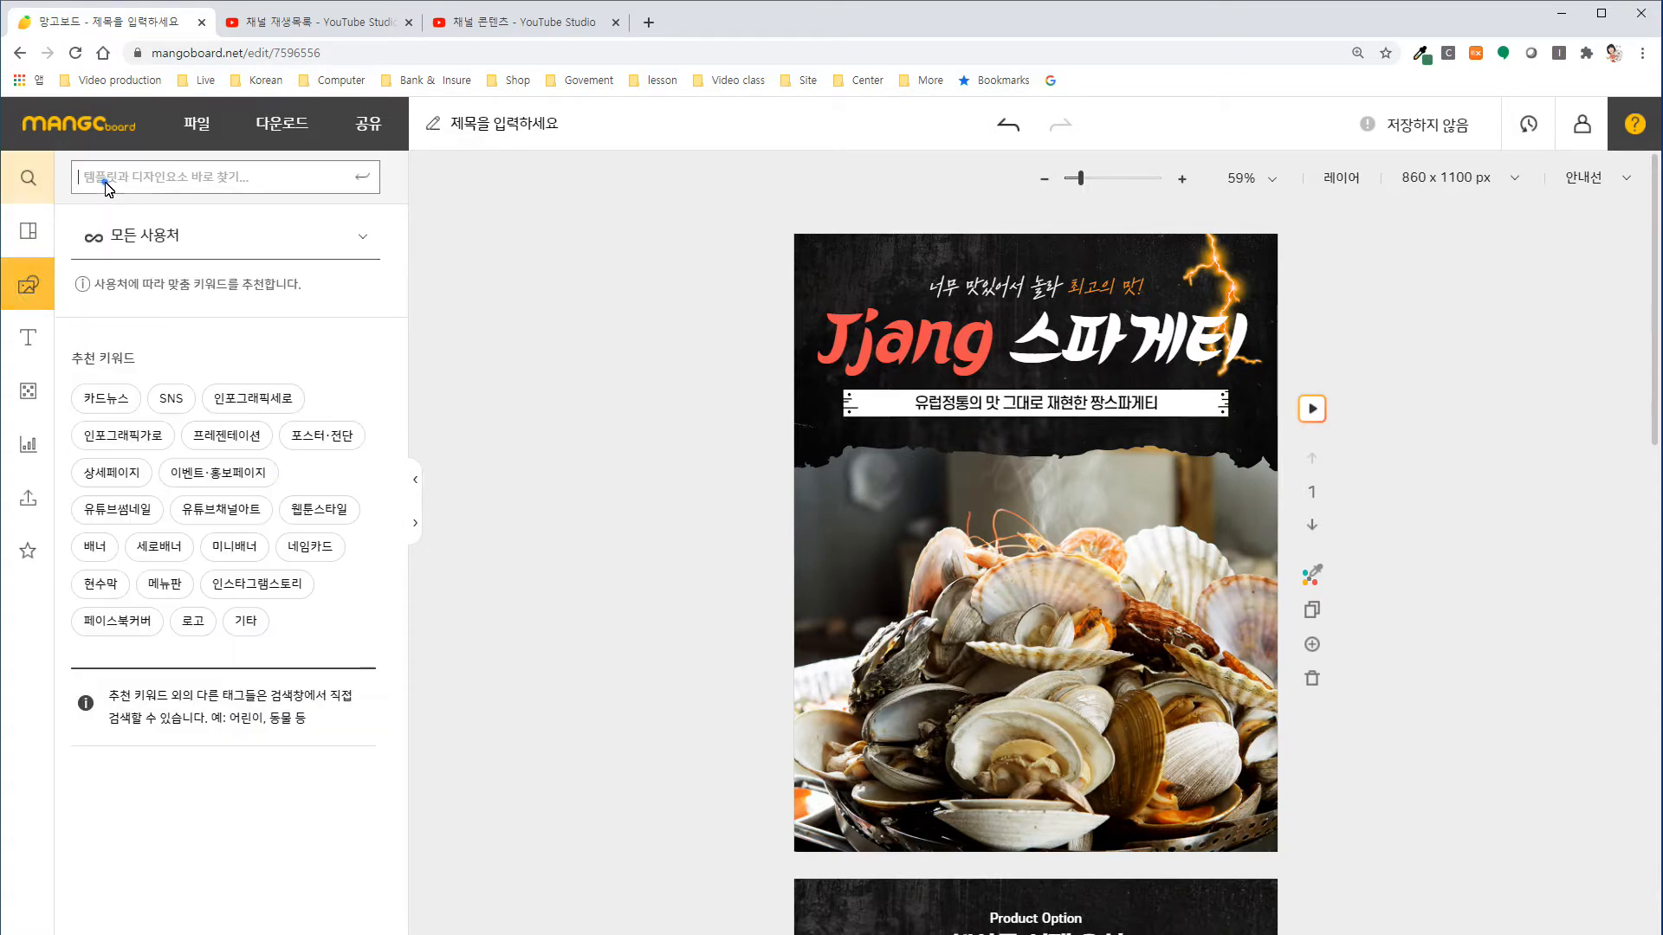
type("스")
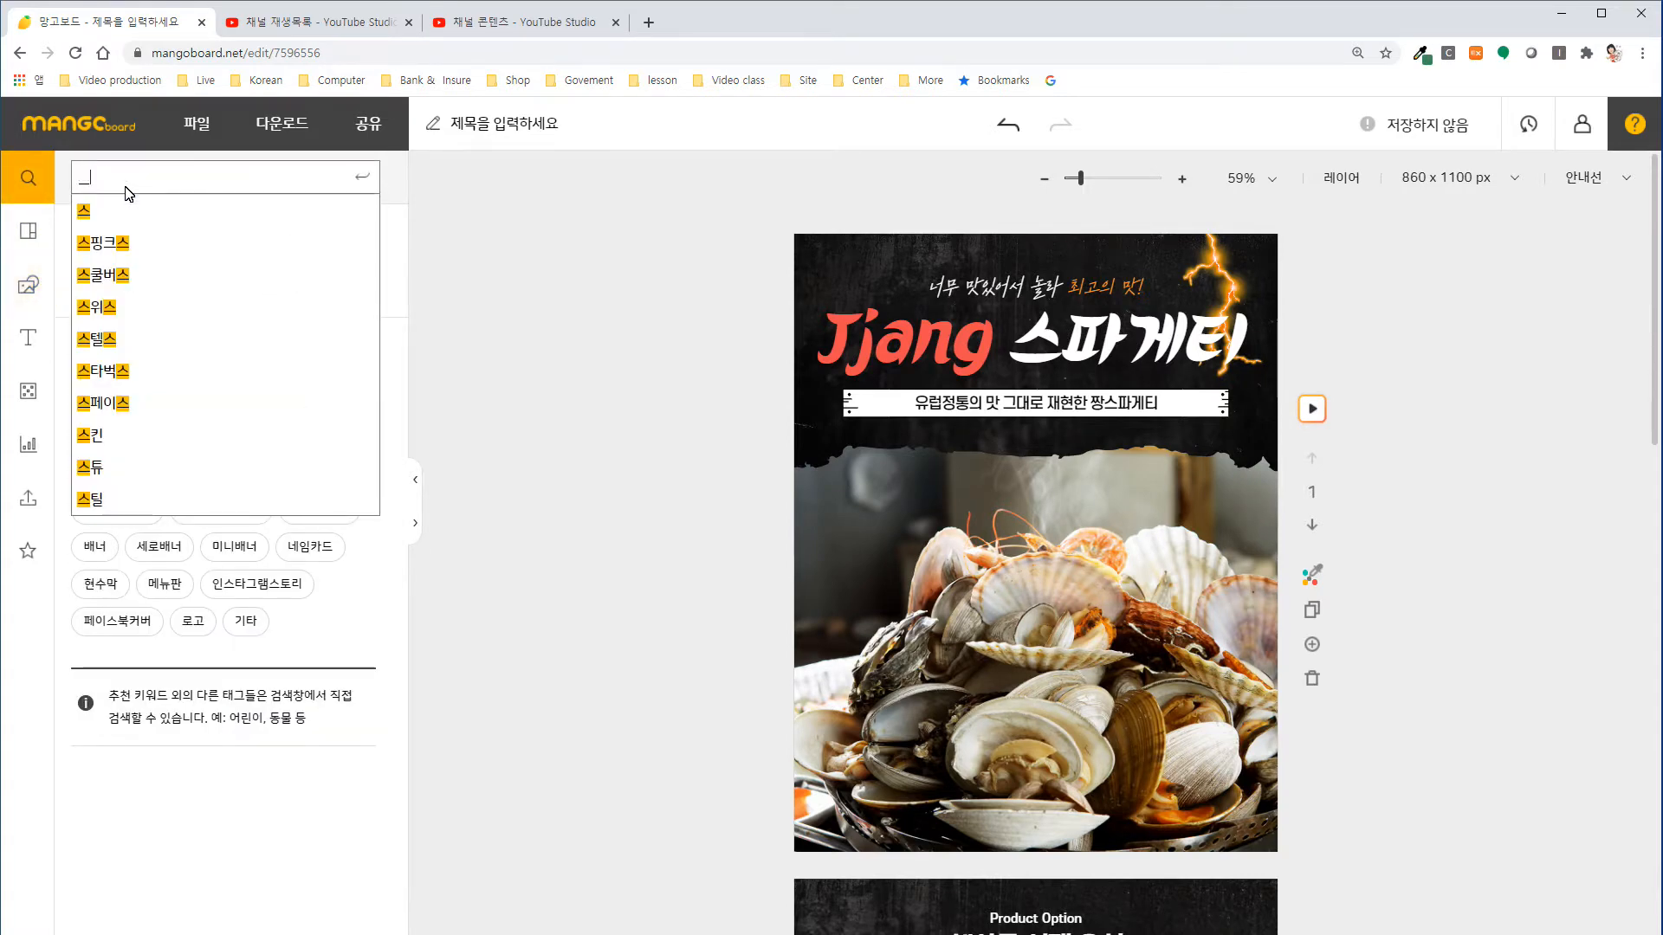
type("파게티")
key("Return")
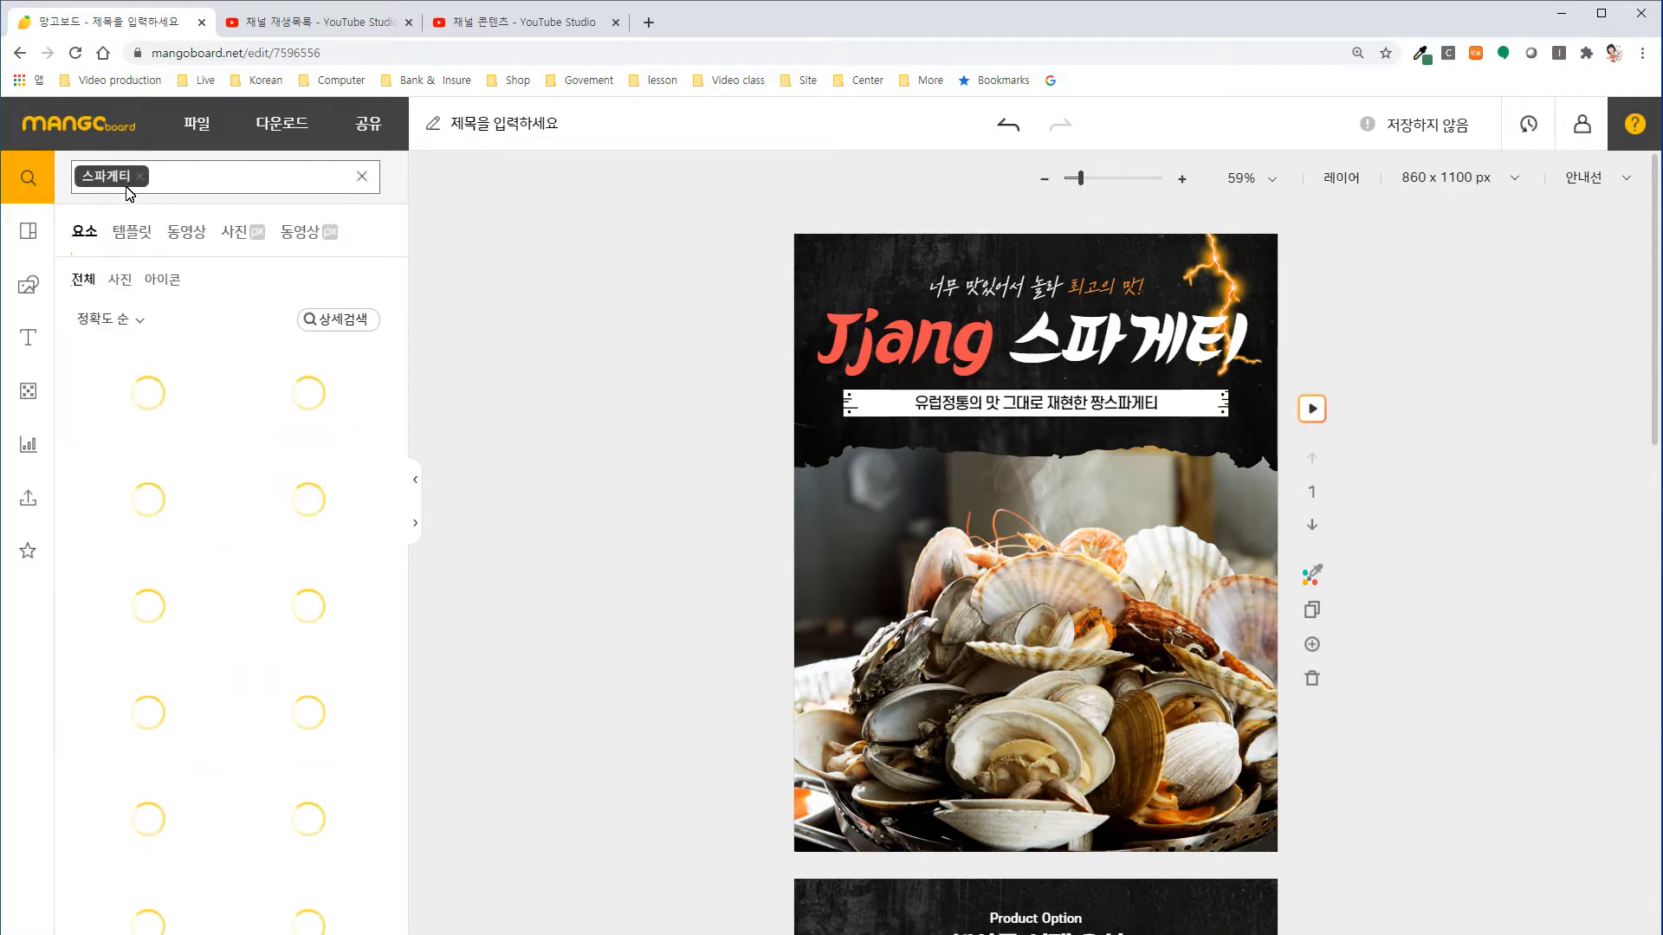
scroll(188, 534, "down", 2)
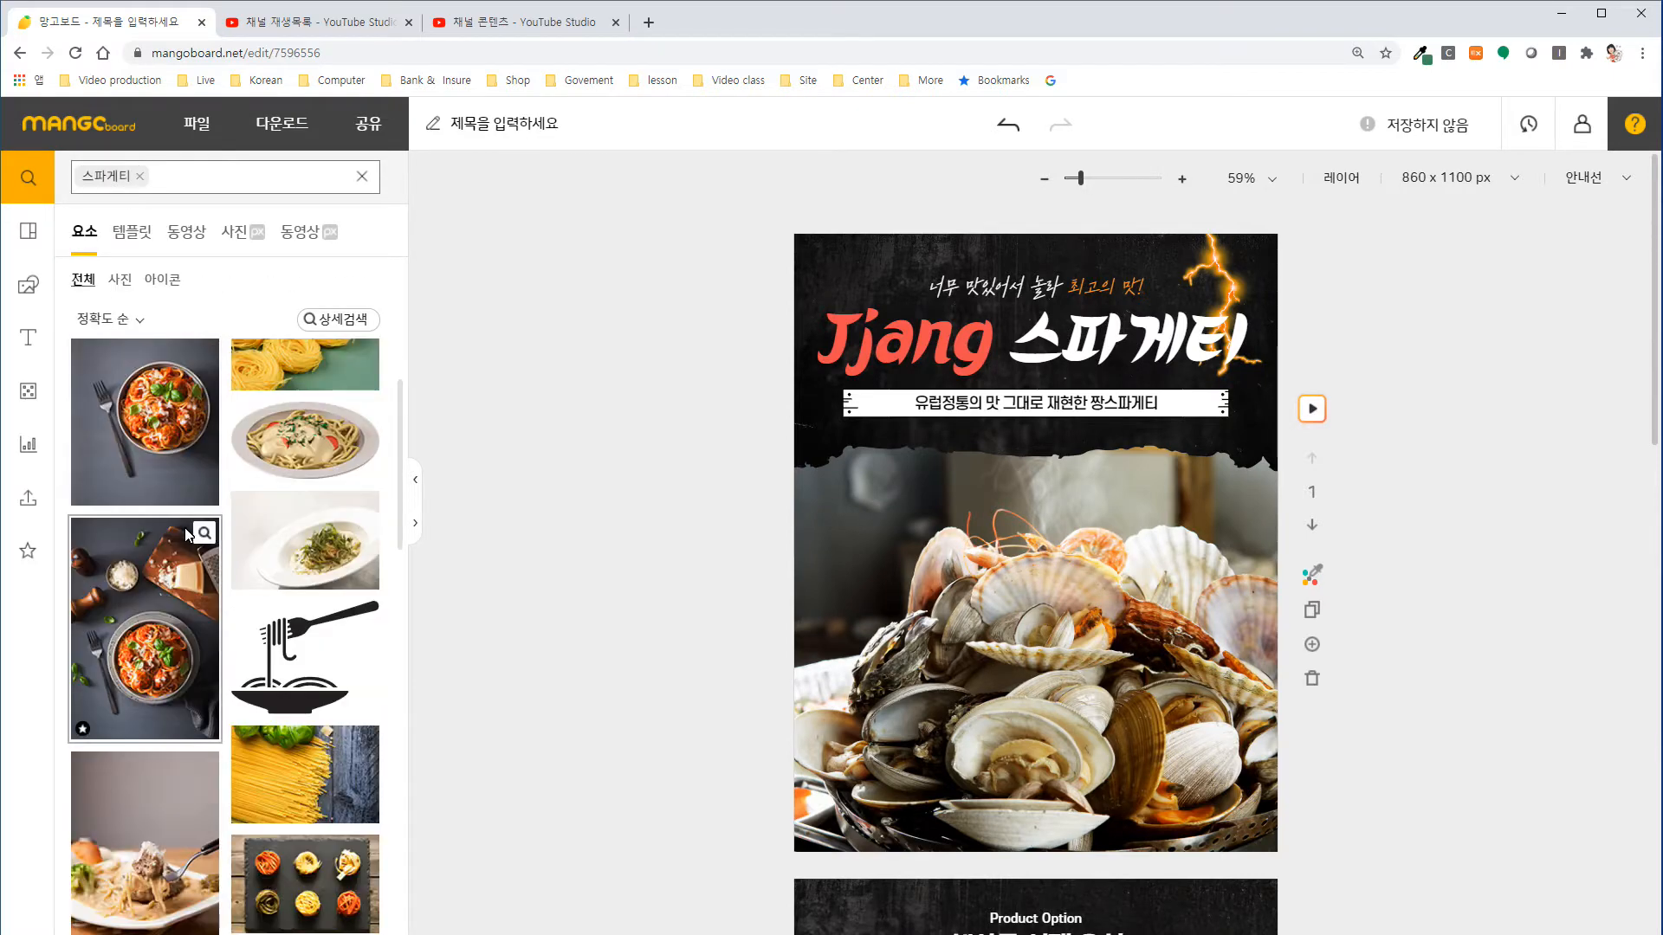
scroll(187, 555, "down", 2)
left_click(156, 710)
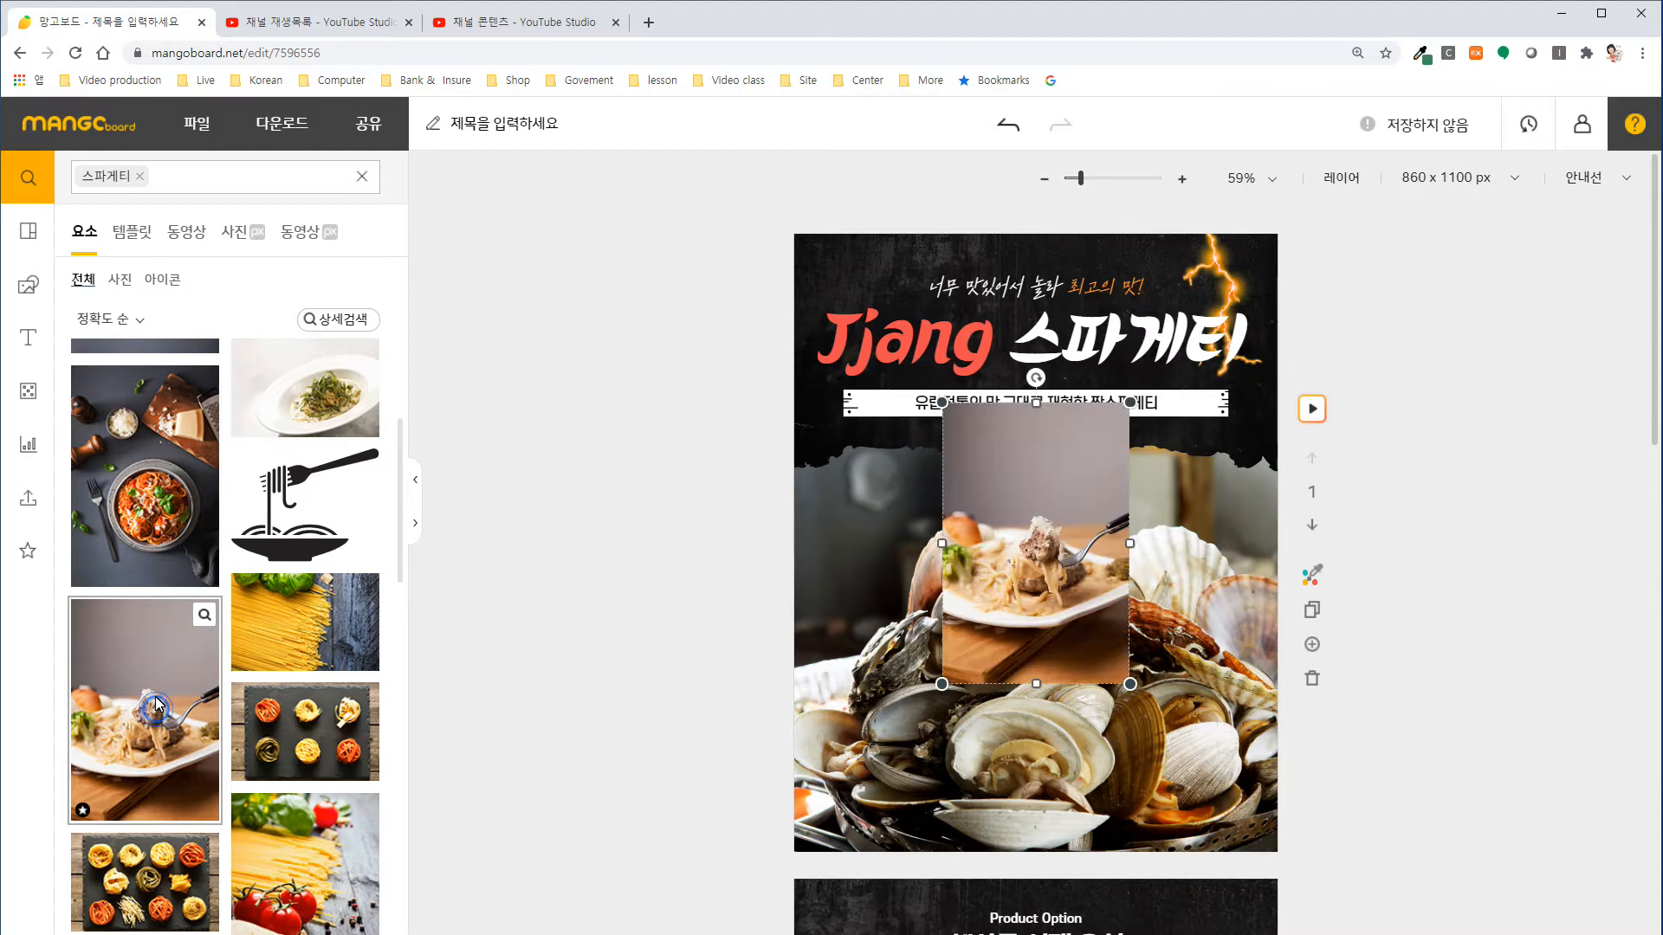
Replace the seafood photo in the first slide's picture frame with the inserted pasta photo and shift it upward to show the whole plate.
left_click_drag(977, 604, 1034, 674)
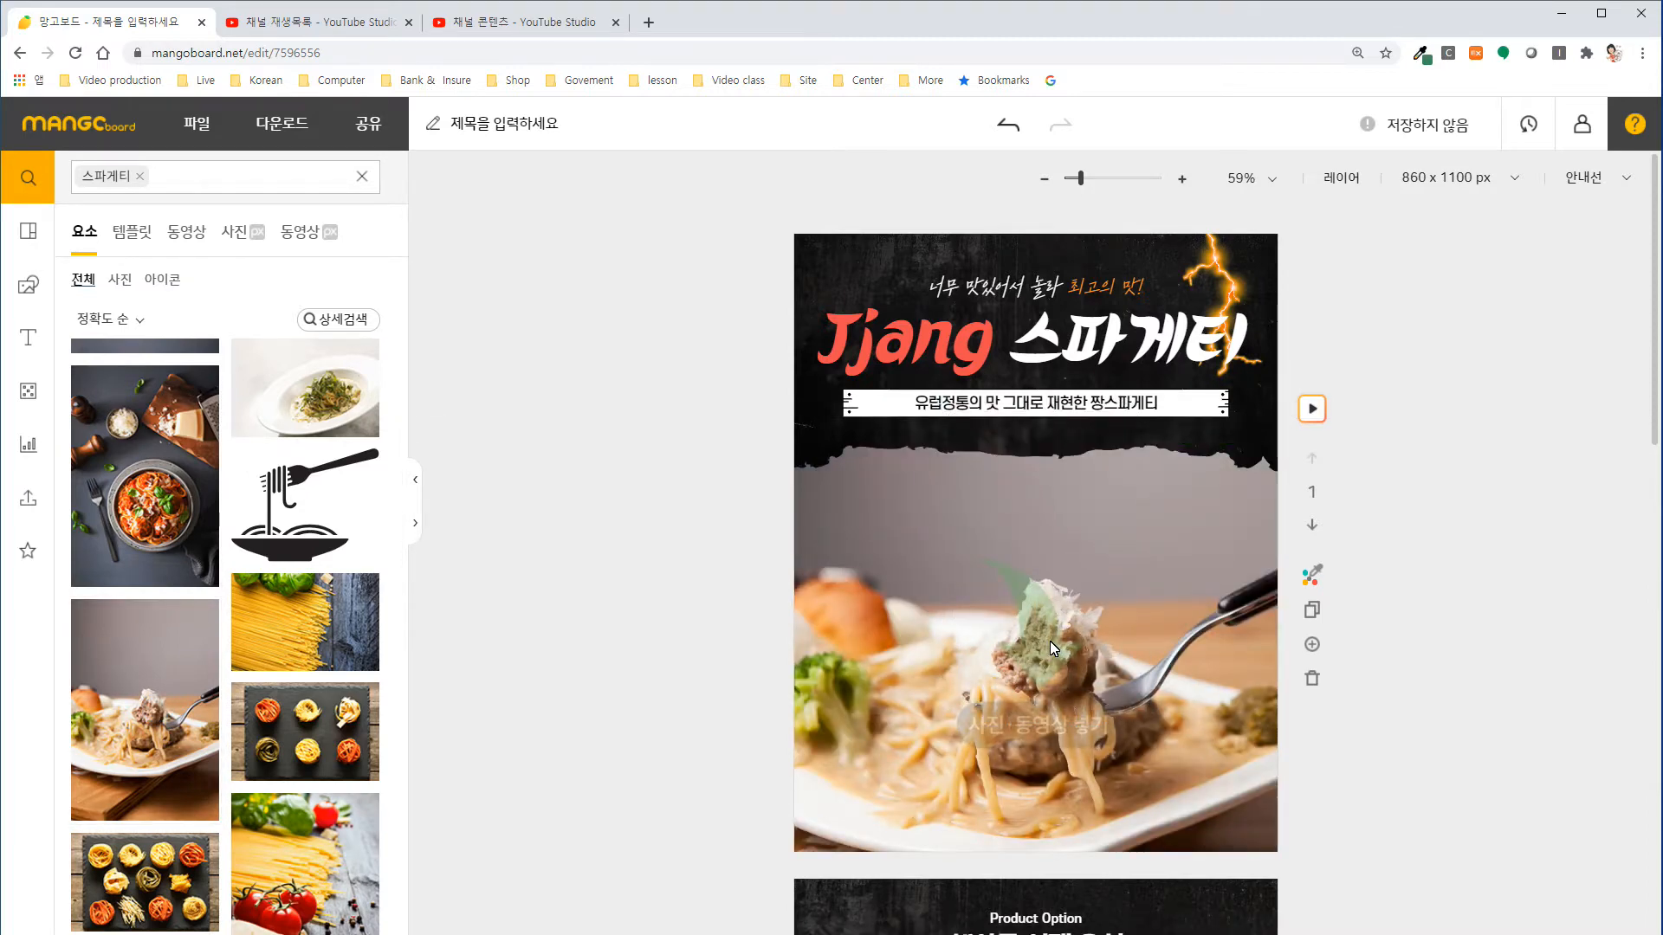
double_click(1049, 641)
left_click_drag(1046, 646, 1046, 577)
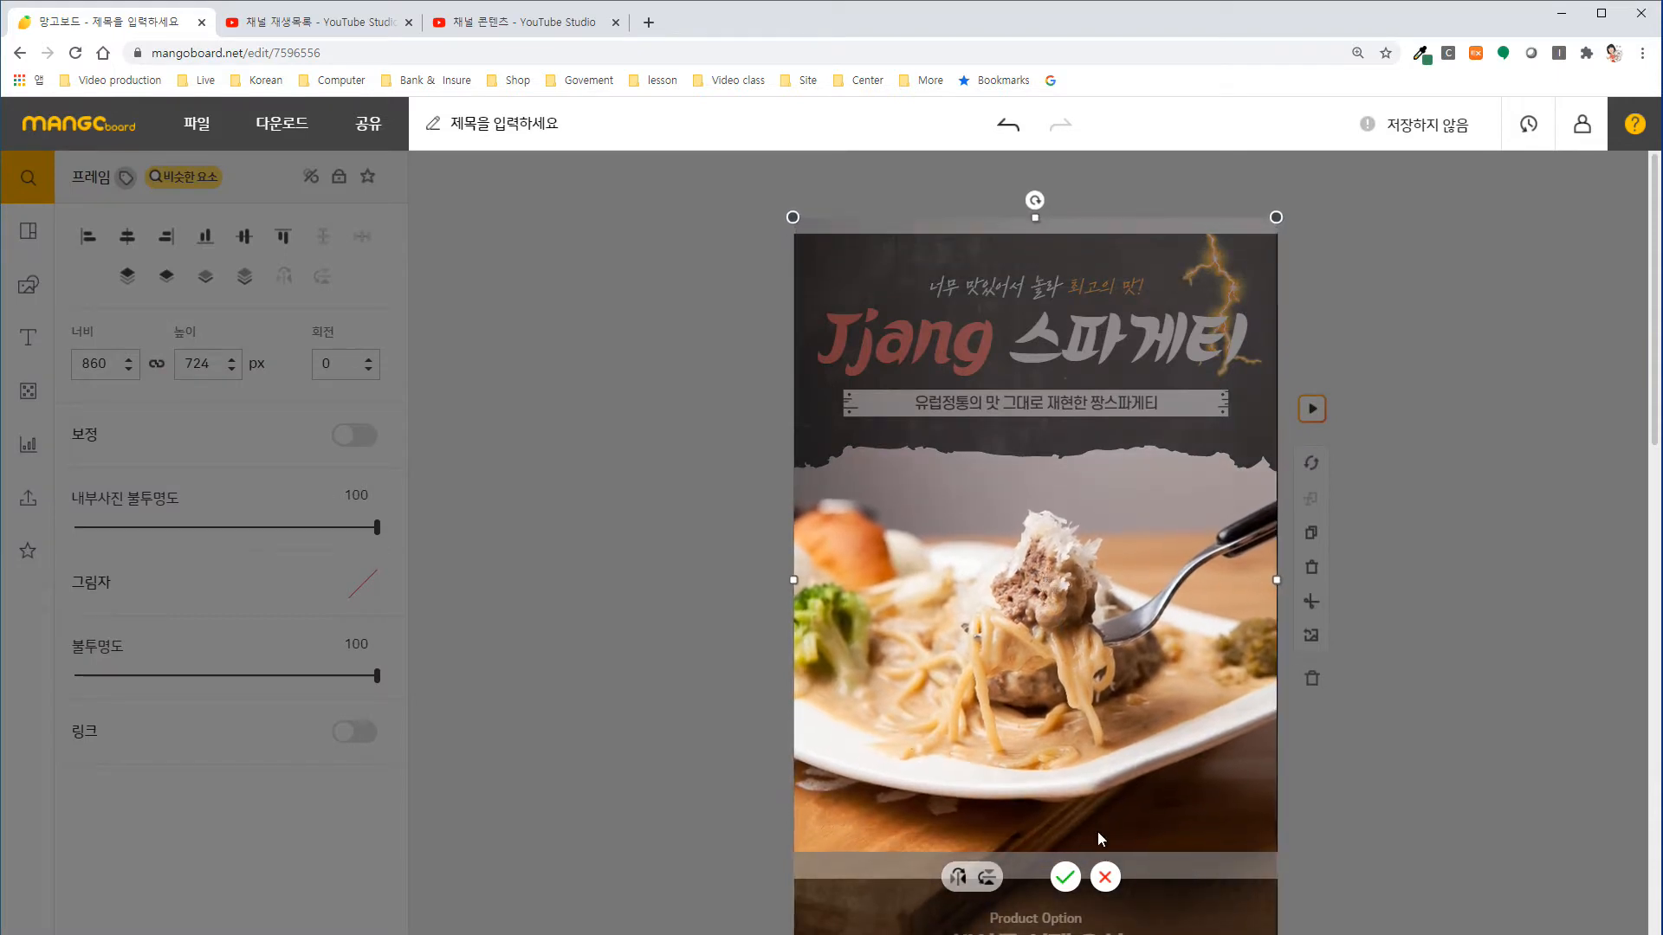
left_click(1065, 876)
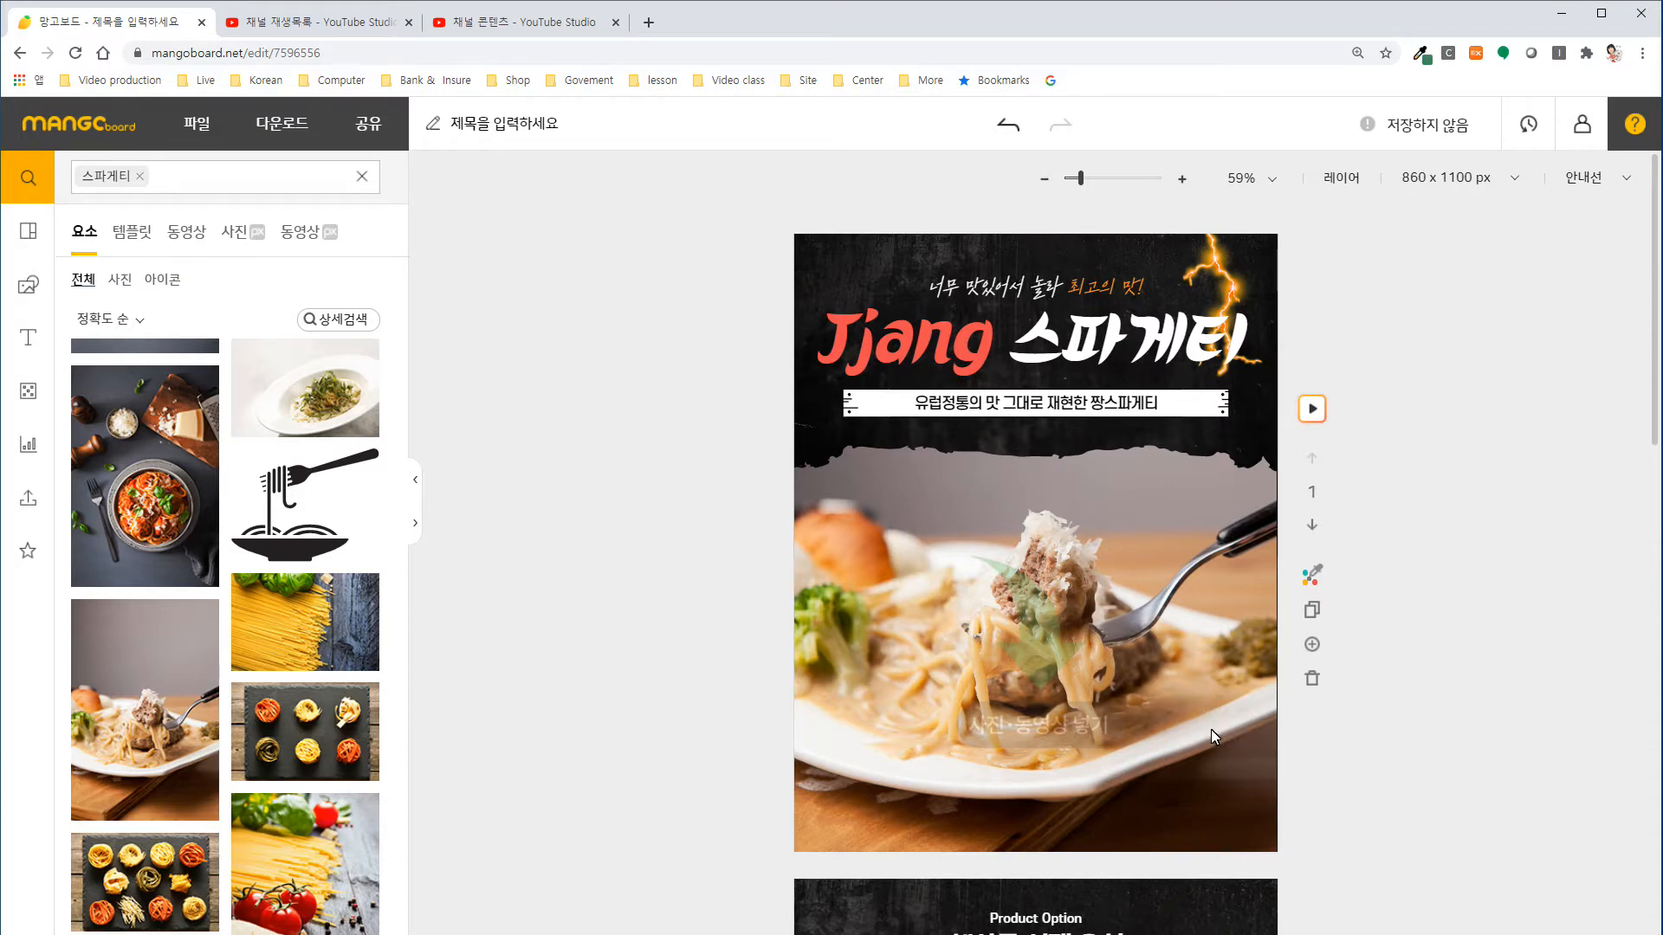
Search the design elements for "도장", limit the results to icons and browse them for a suitable stamp badge.
left_click(138, 176)
type("도장")
key("Return")
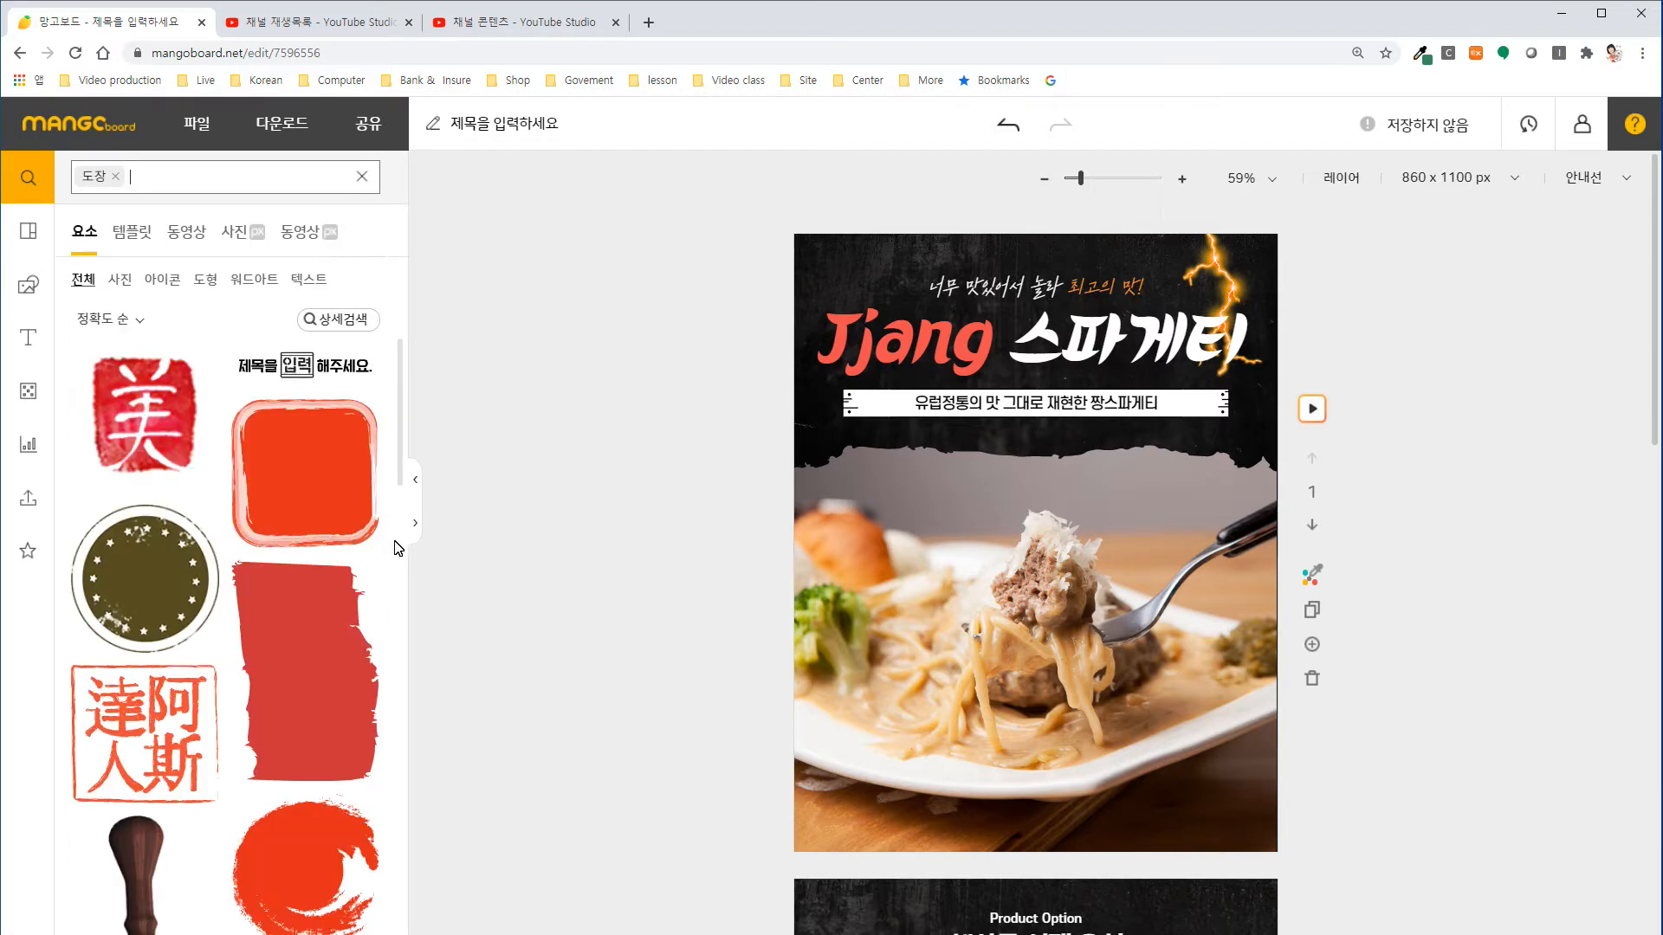
left_click(174, 286)
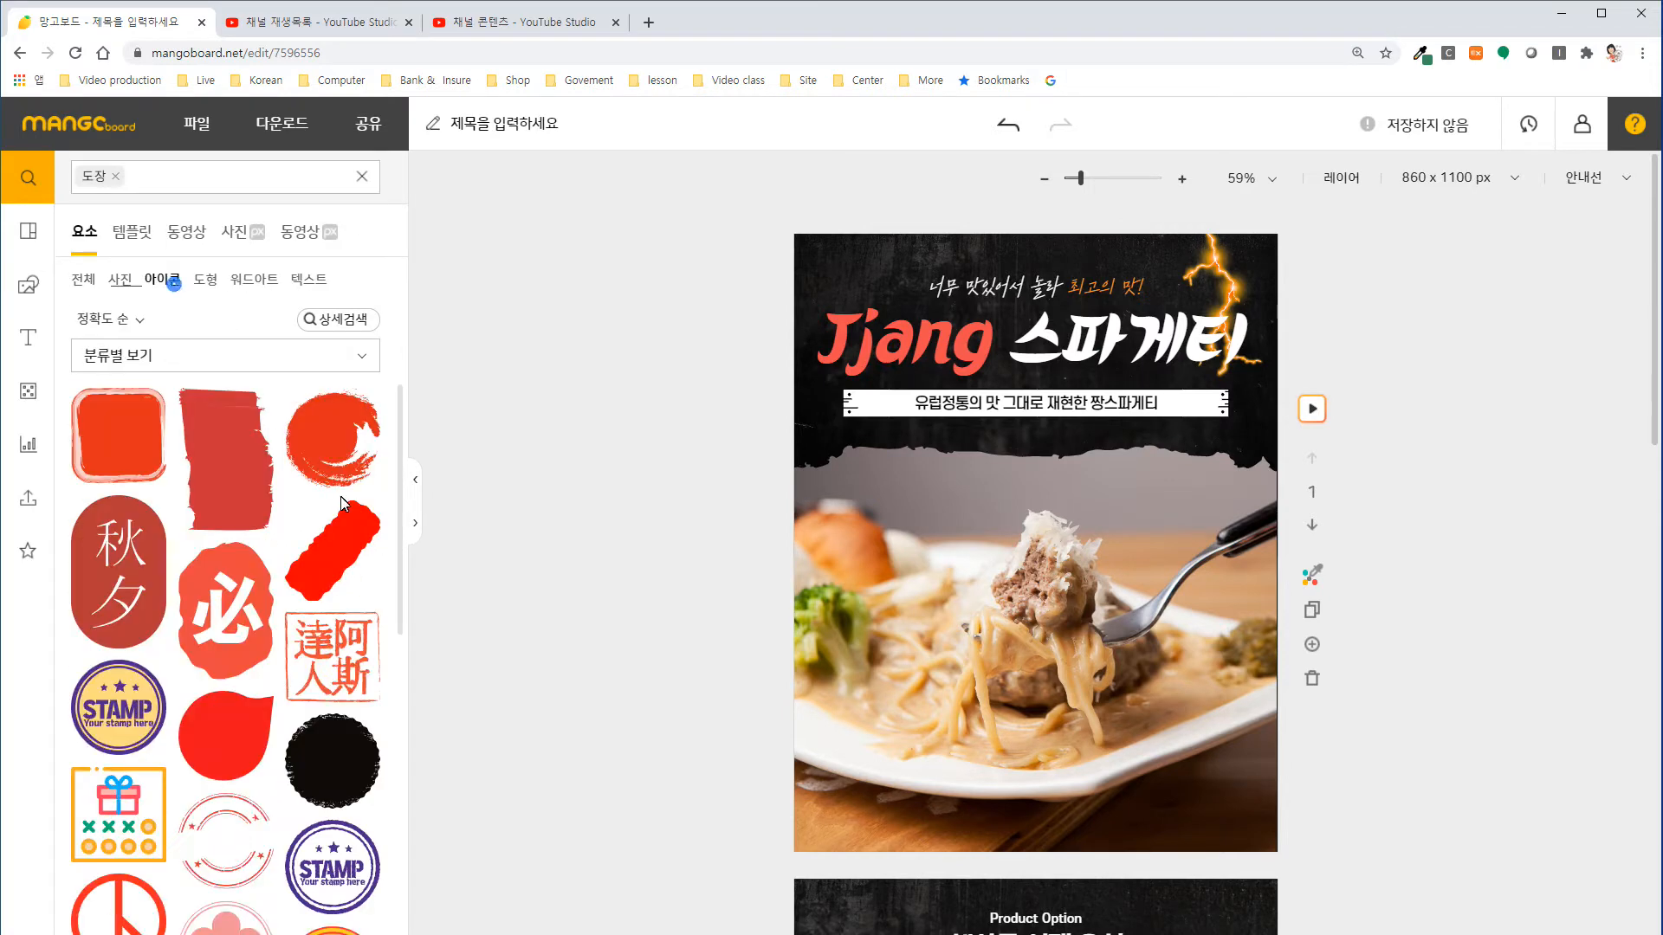
left_click(413, 528)
scroll(498, 656, "down", 5)
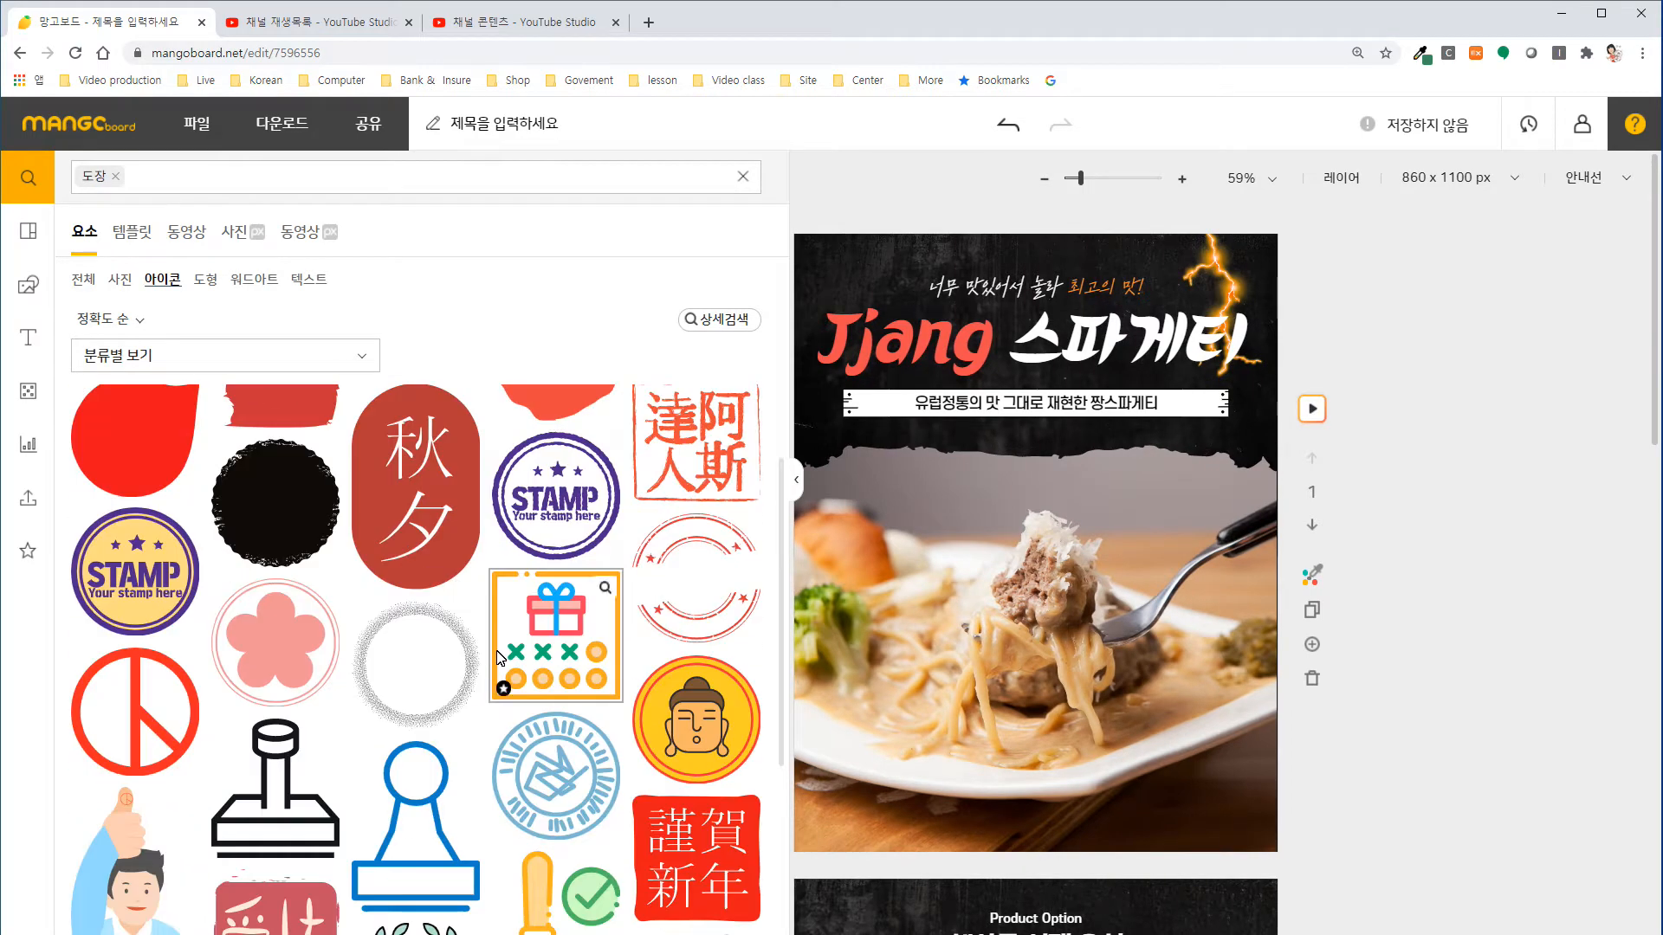
scroll(497, 650, "down", 8)
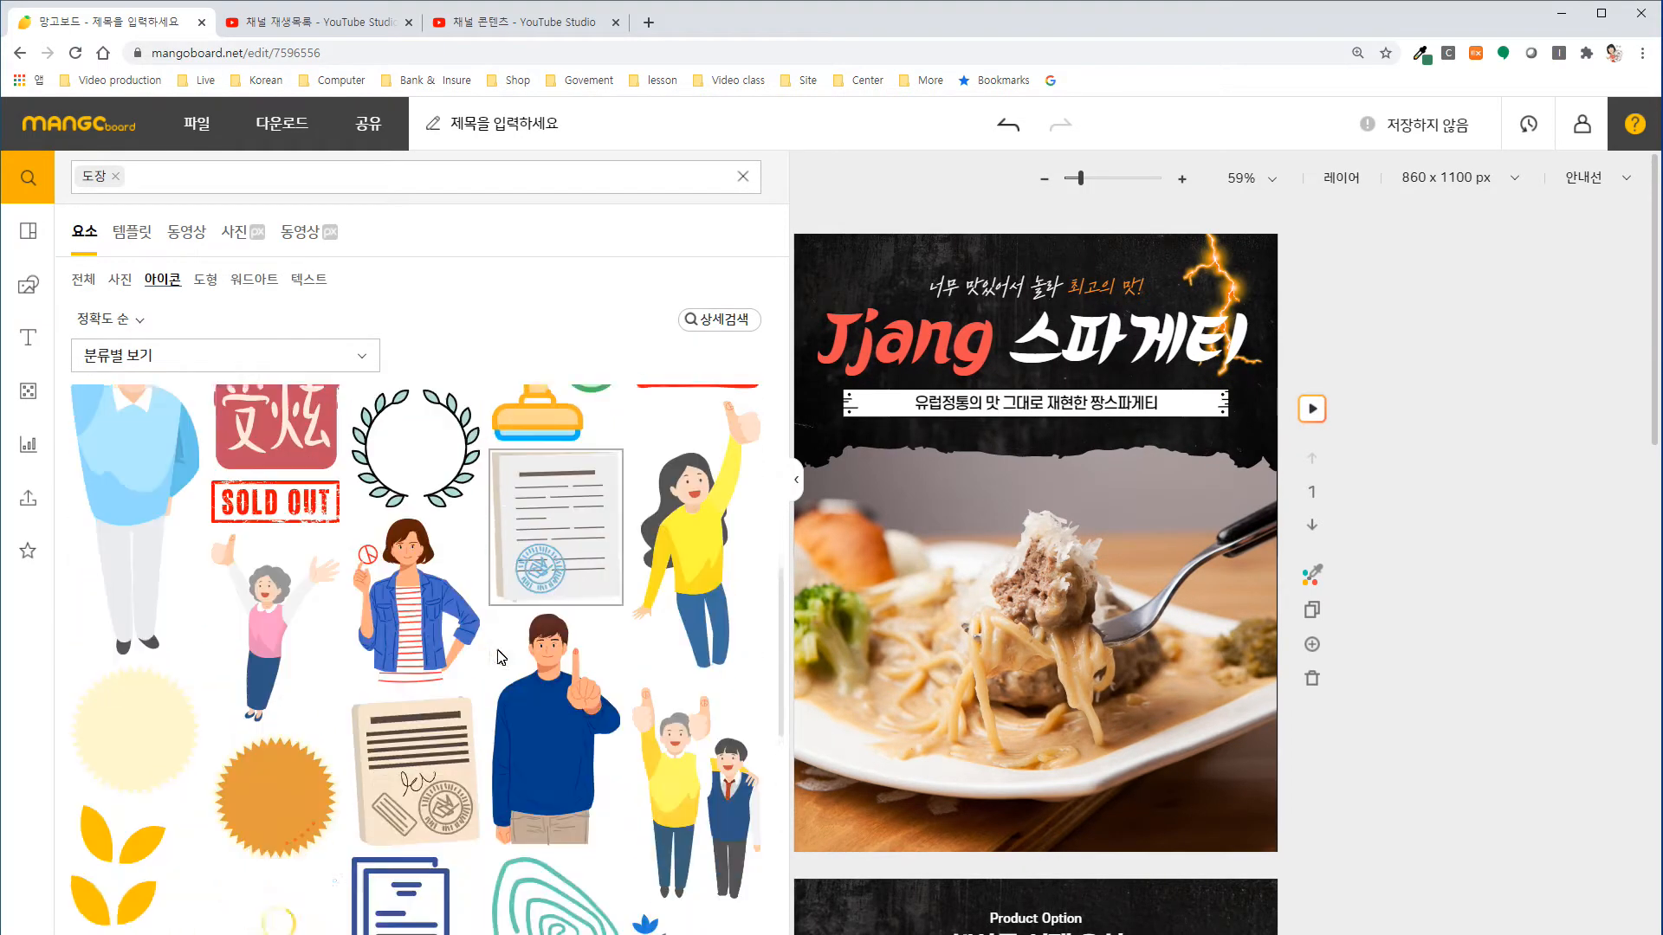
scroll(499, 656, "down", 10)
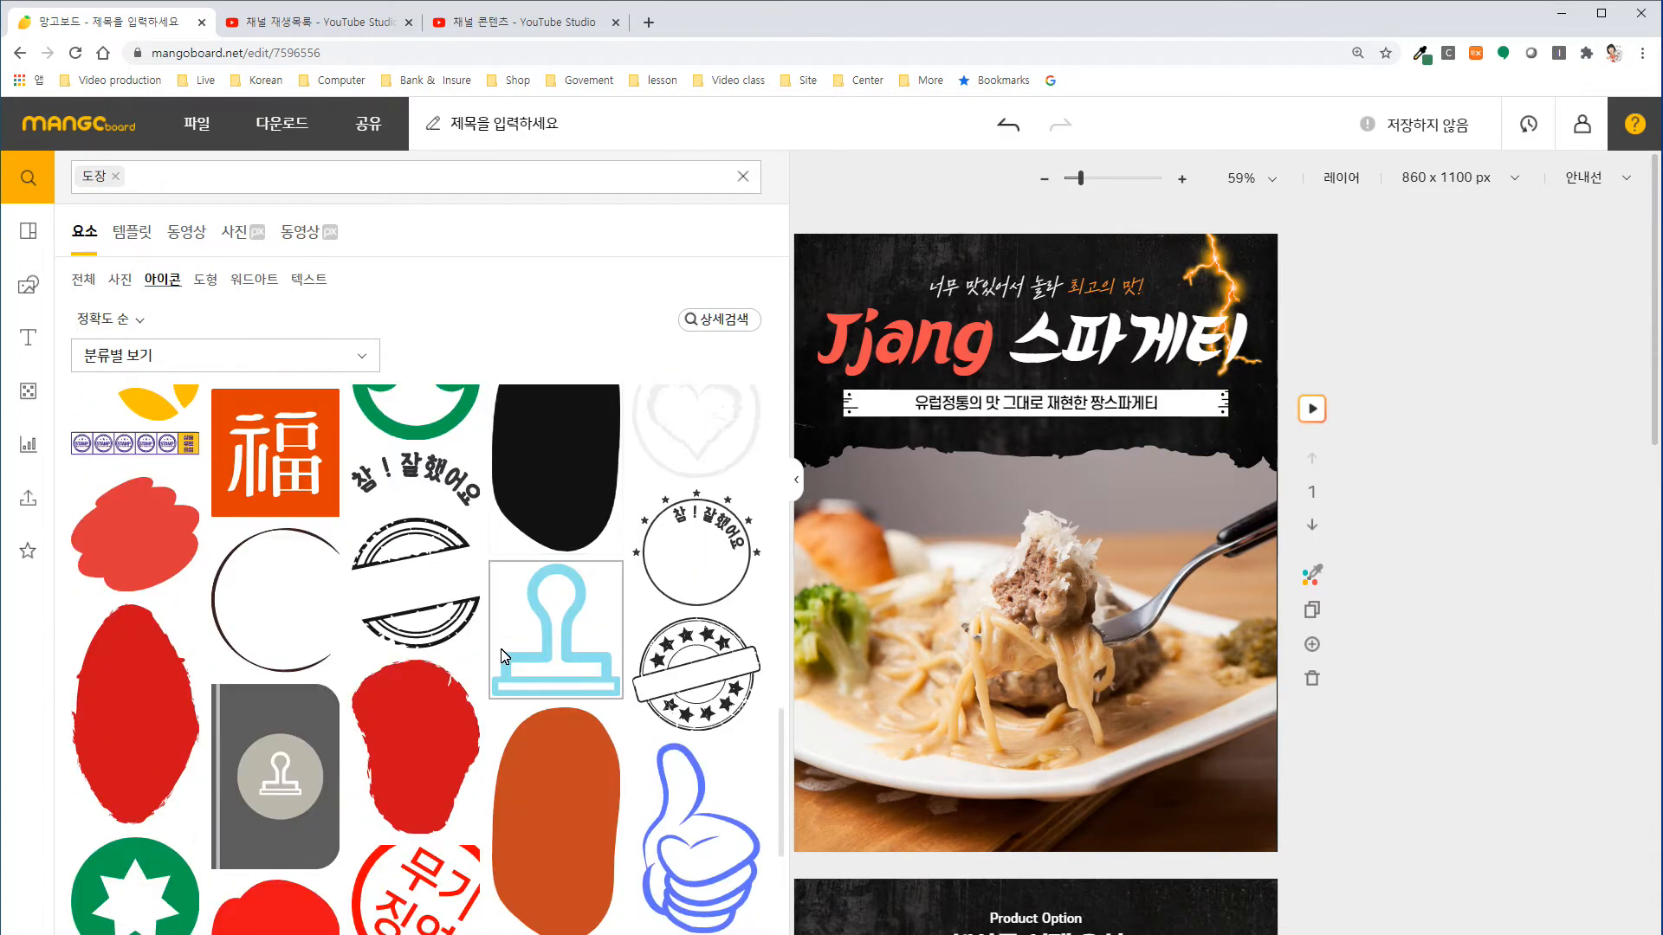
scroll(501, 648, "down", 7)
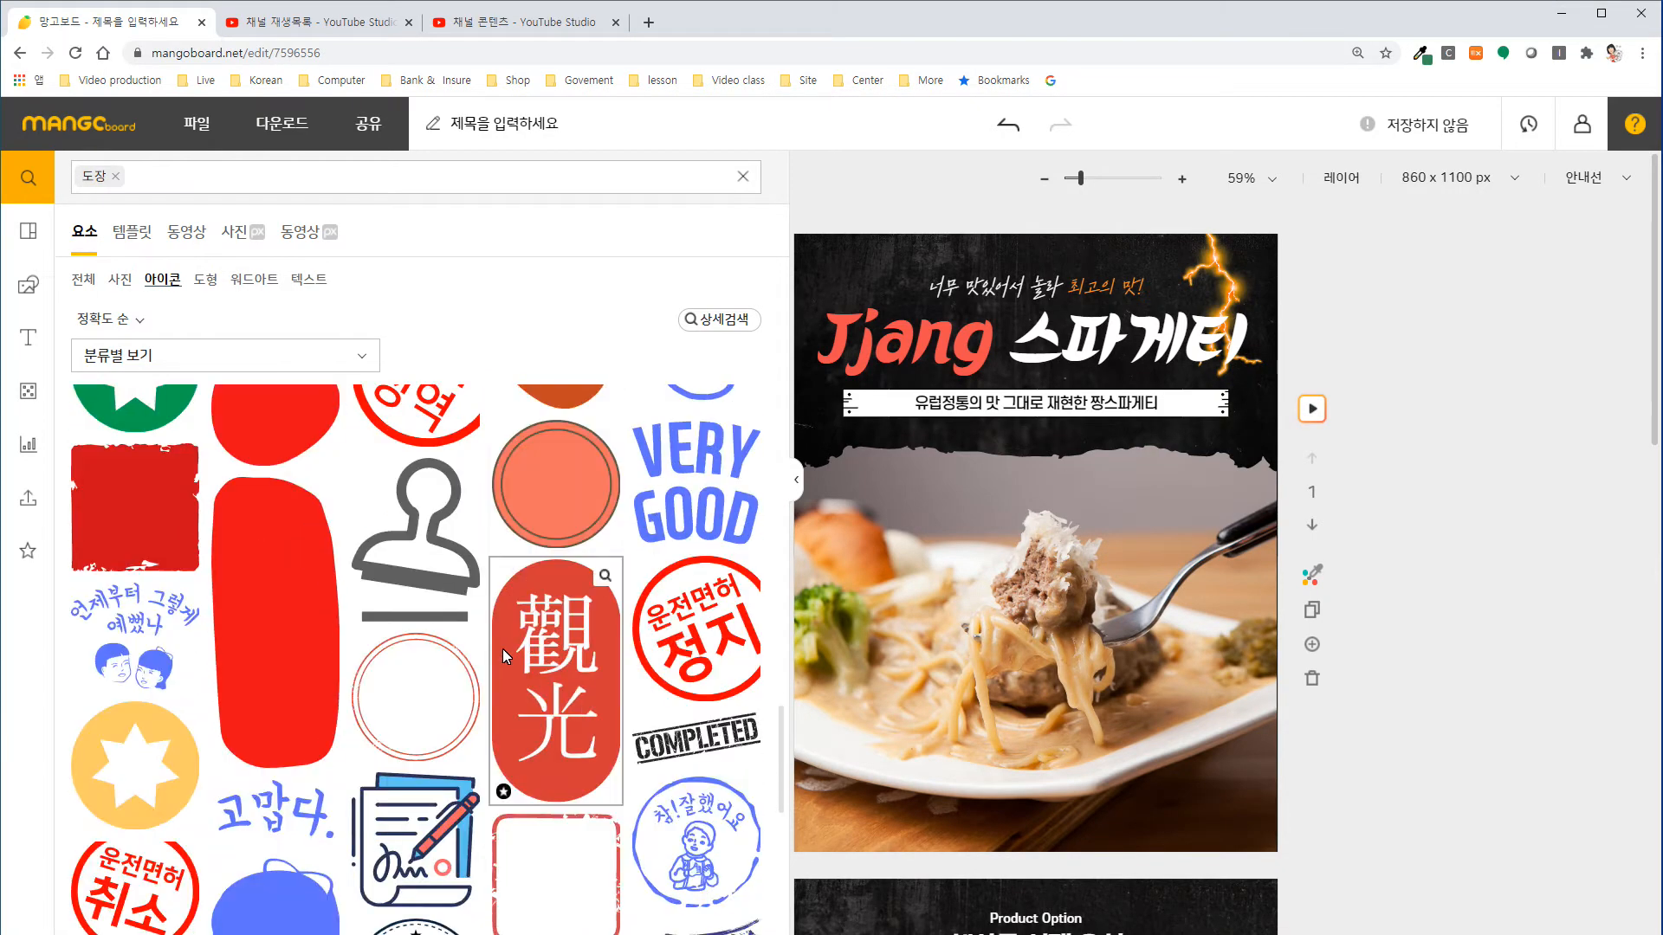
scroll(506, 655, "down", 3)
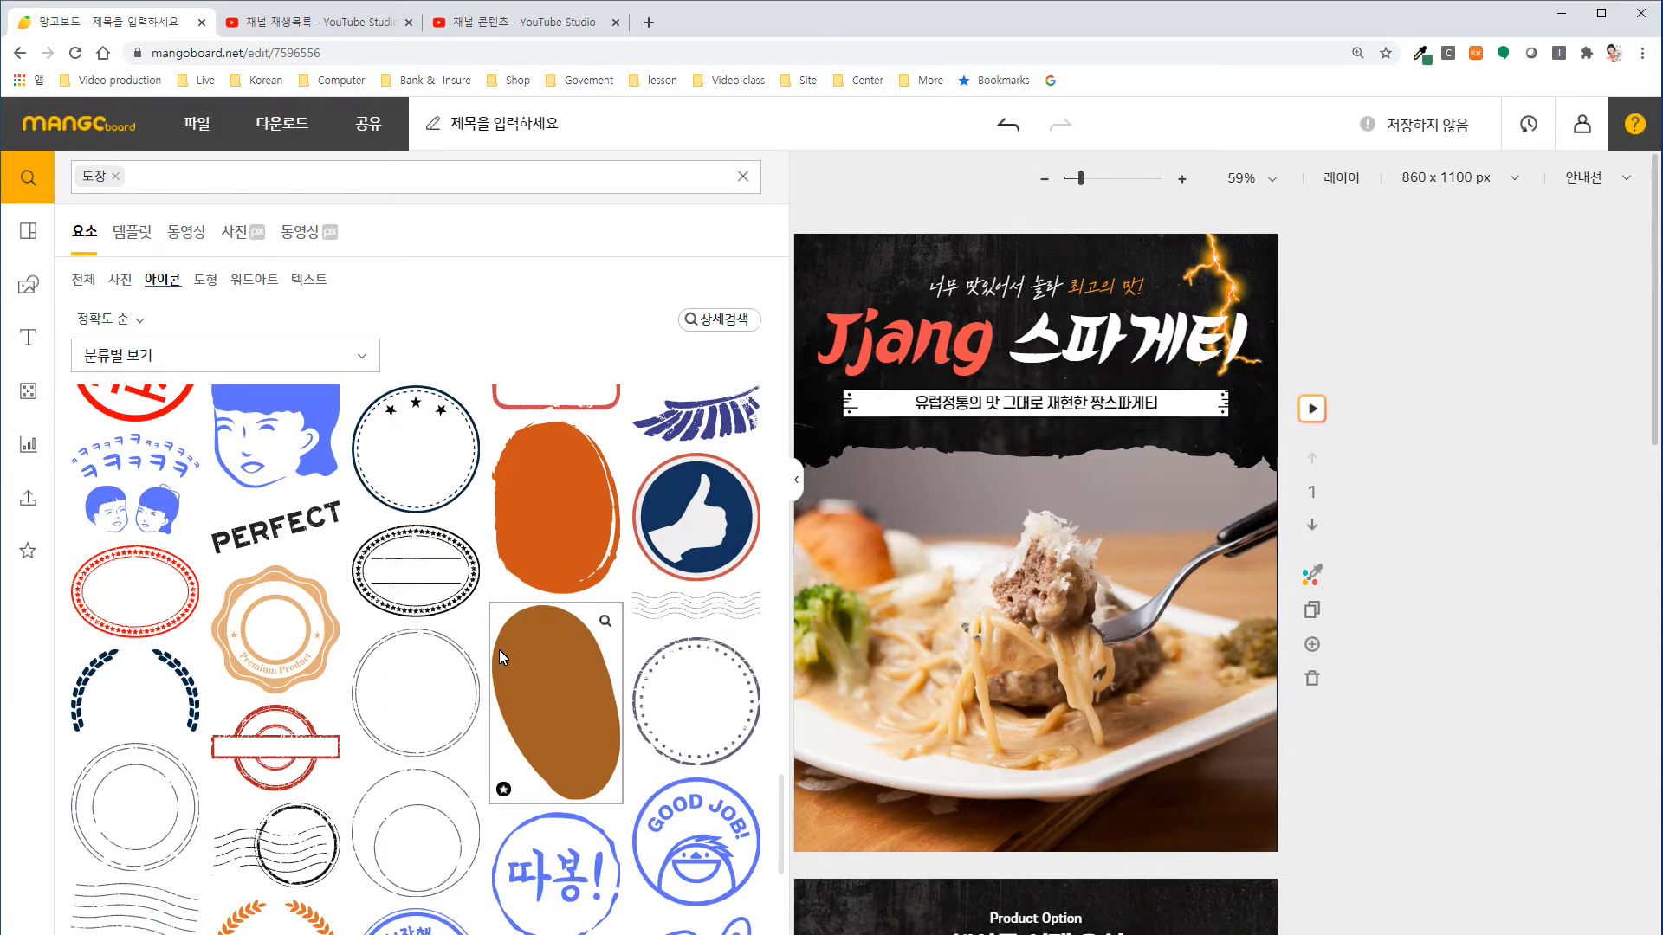
scroll(676, 670, "down", 2)
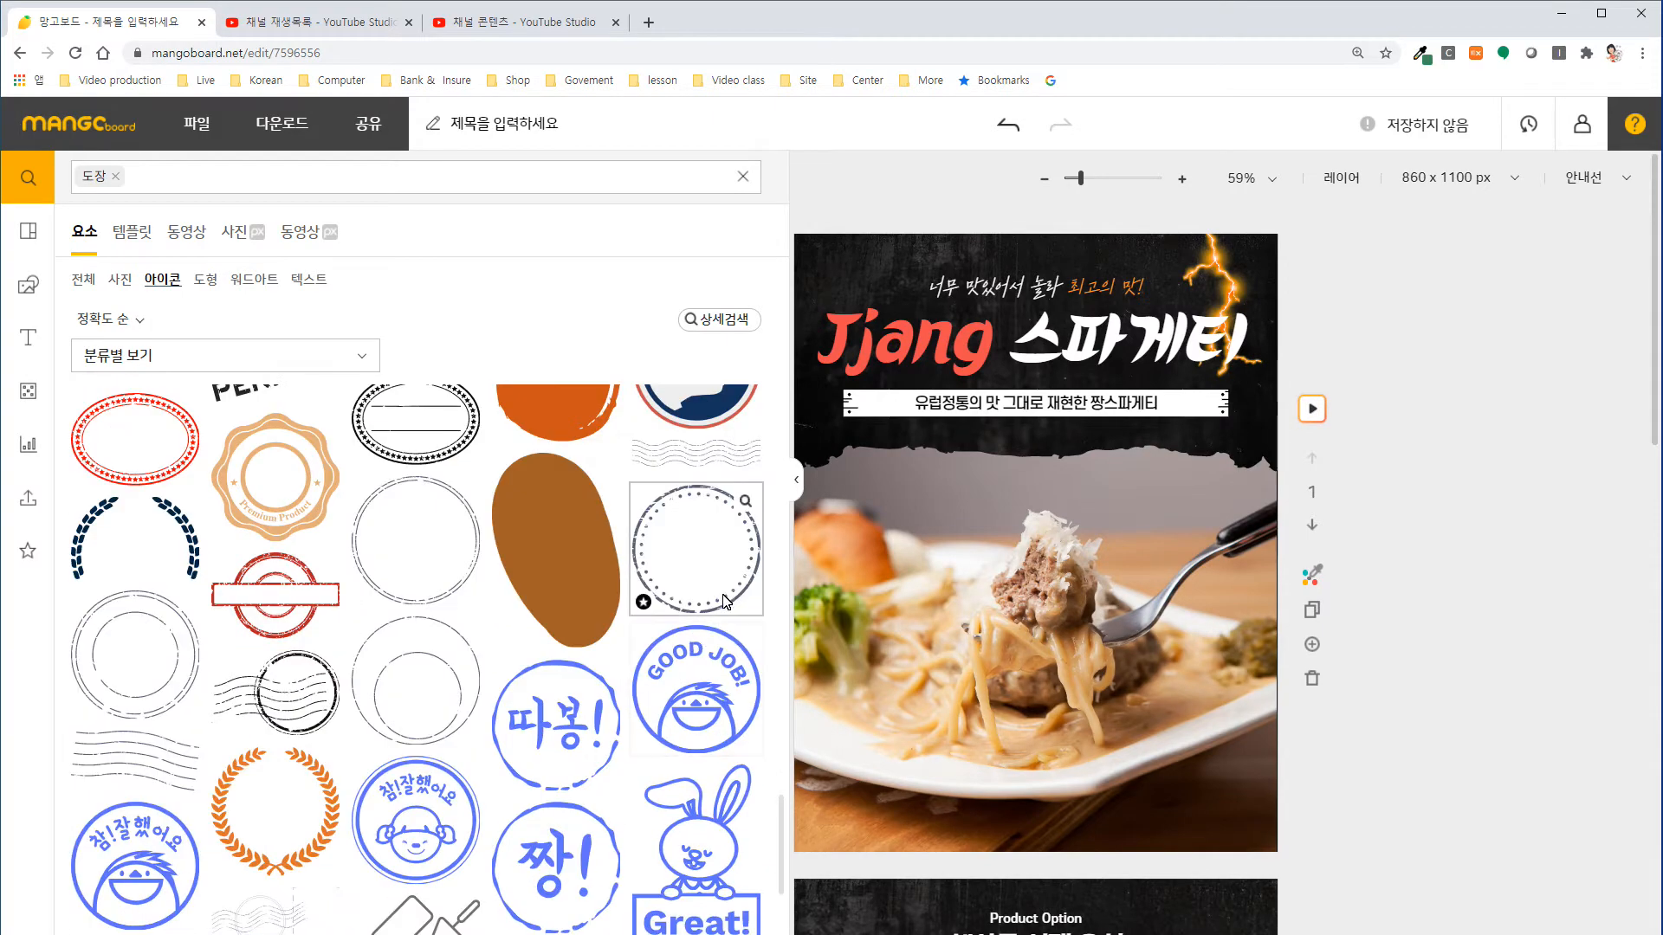
scroll(720, 593, "down", 10)
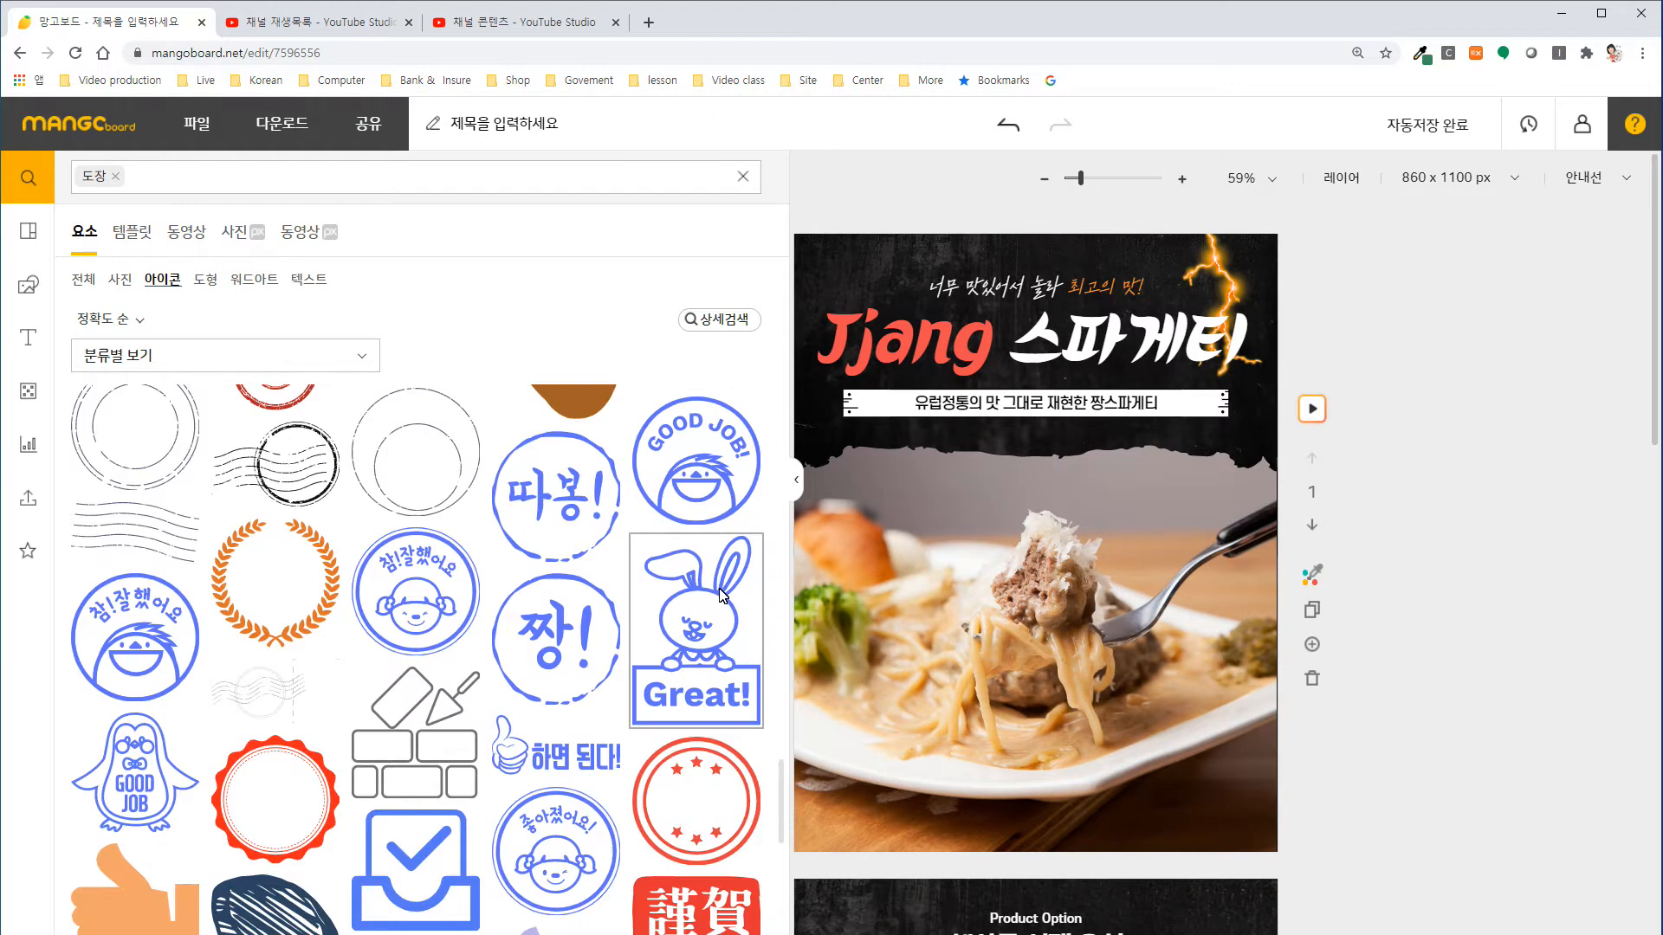
scroll(727, 600, "down", 10)
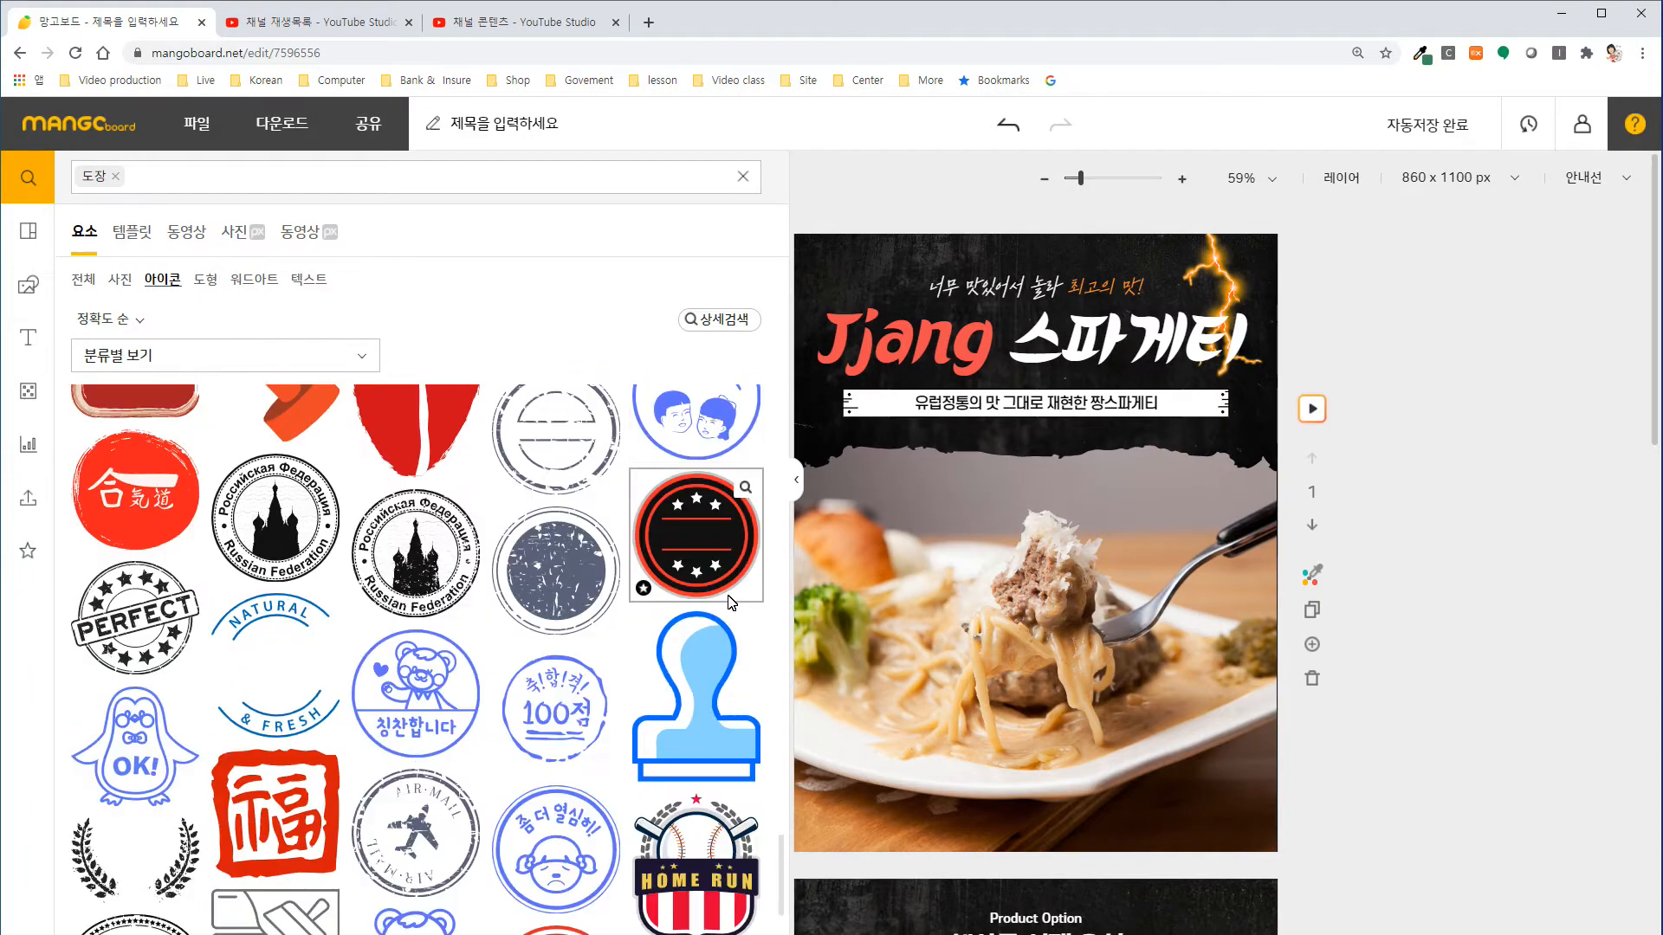
scroll(730, 598, "down", 10)
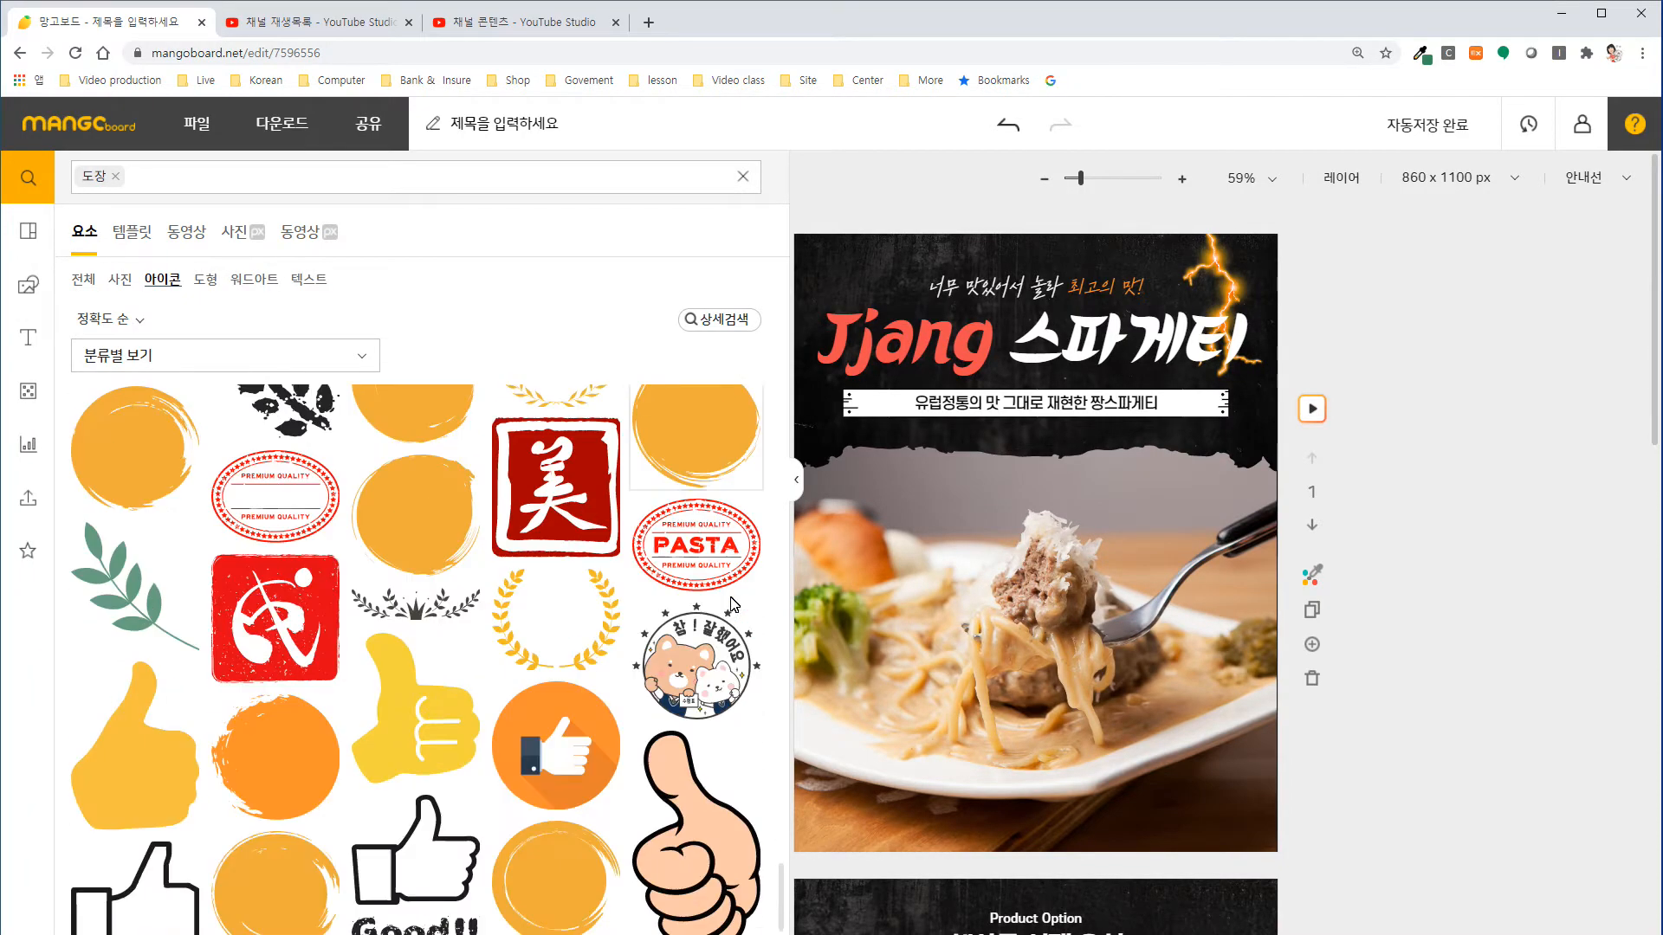
scroll(736, 606, "down", 10)
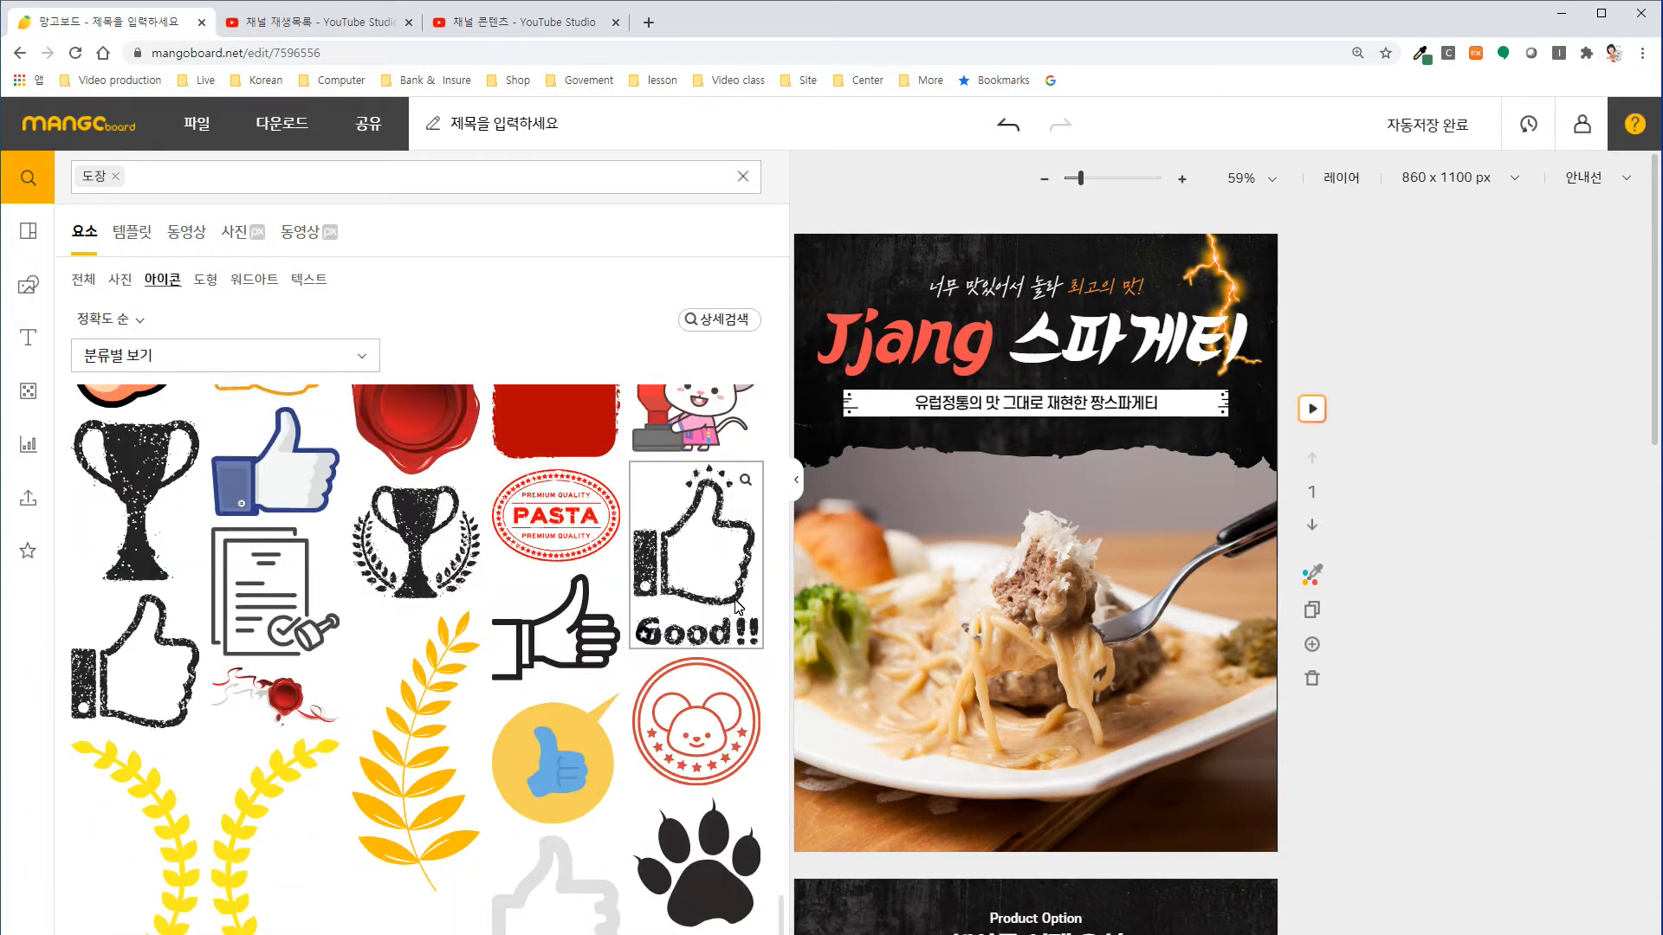
scroll(736, 606, "down", 8)
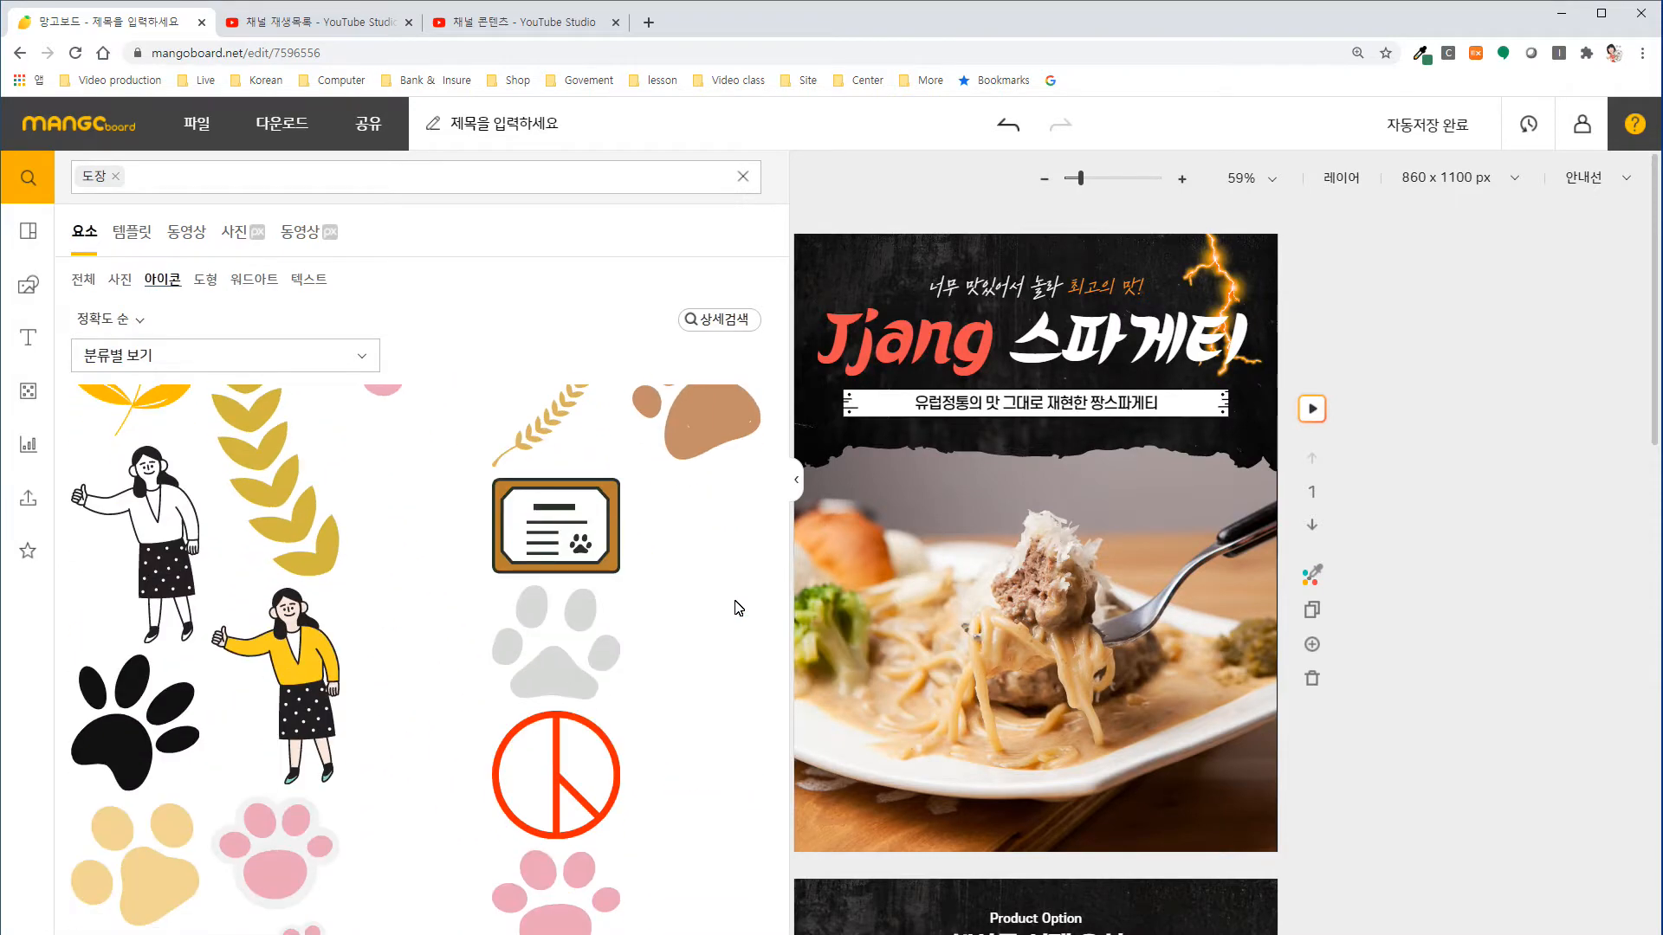
scroll(740, 756, "up", 12)
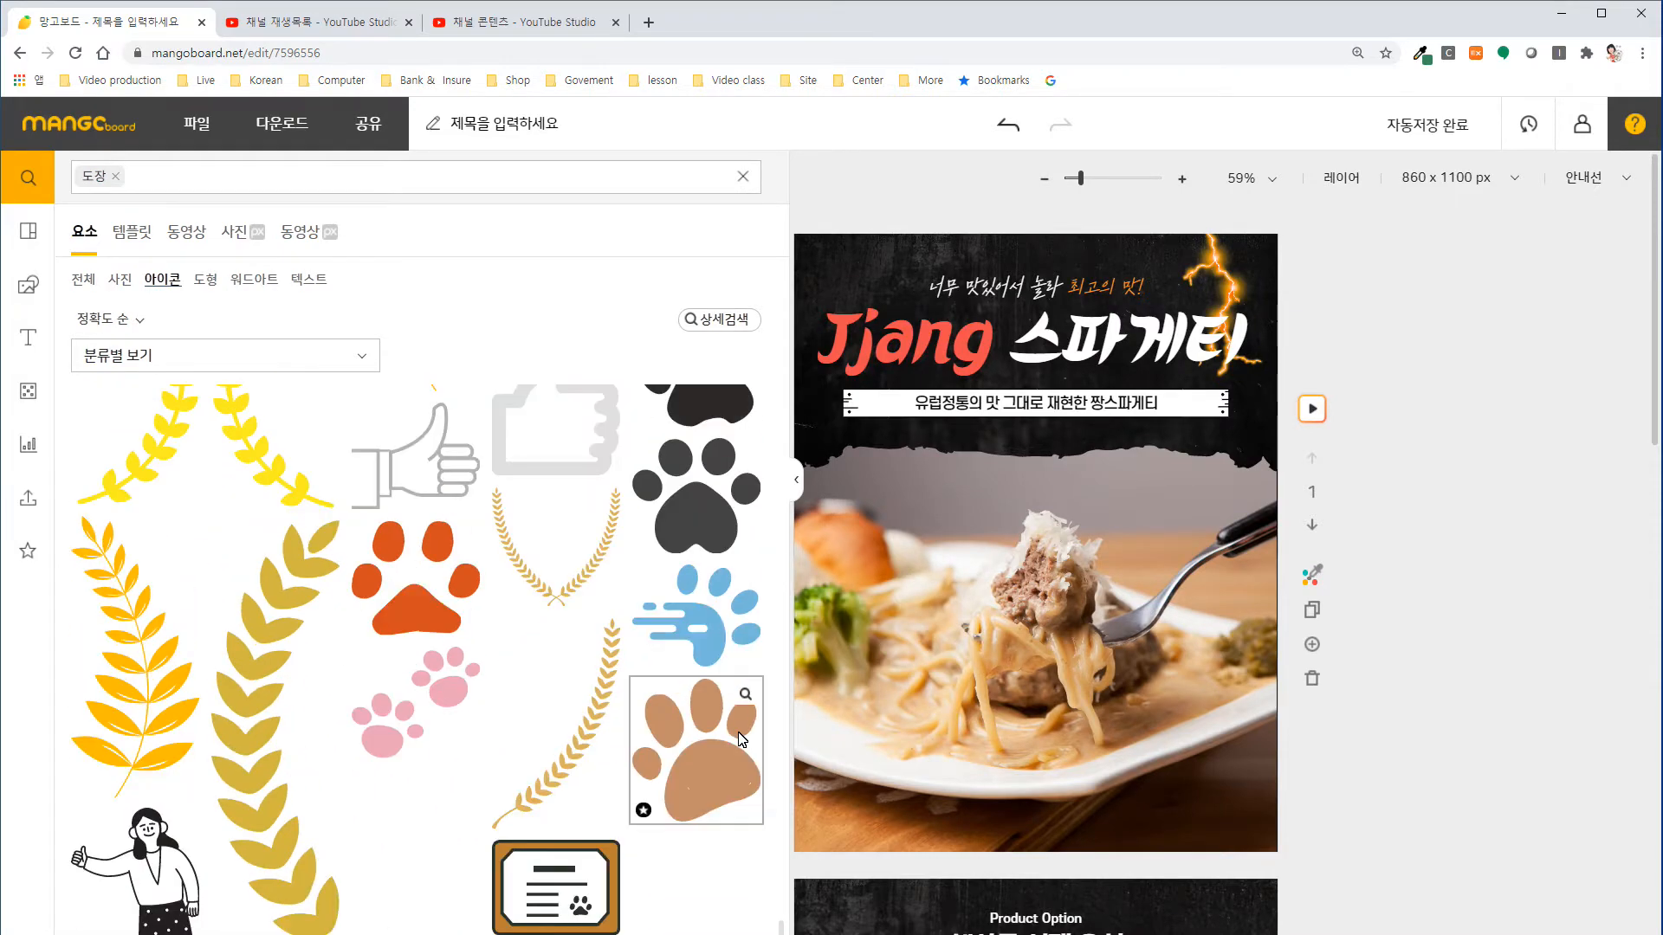
scroll(741, 736, "up", 8)
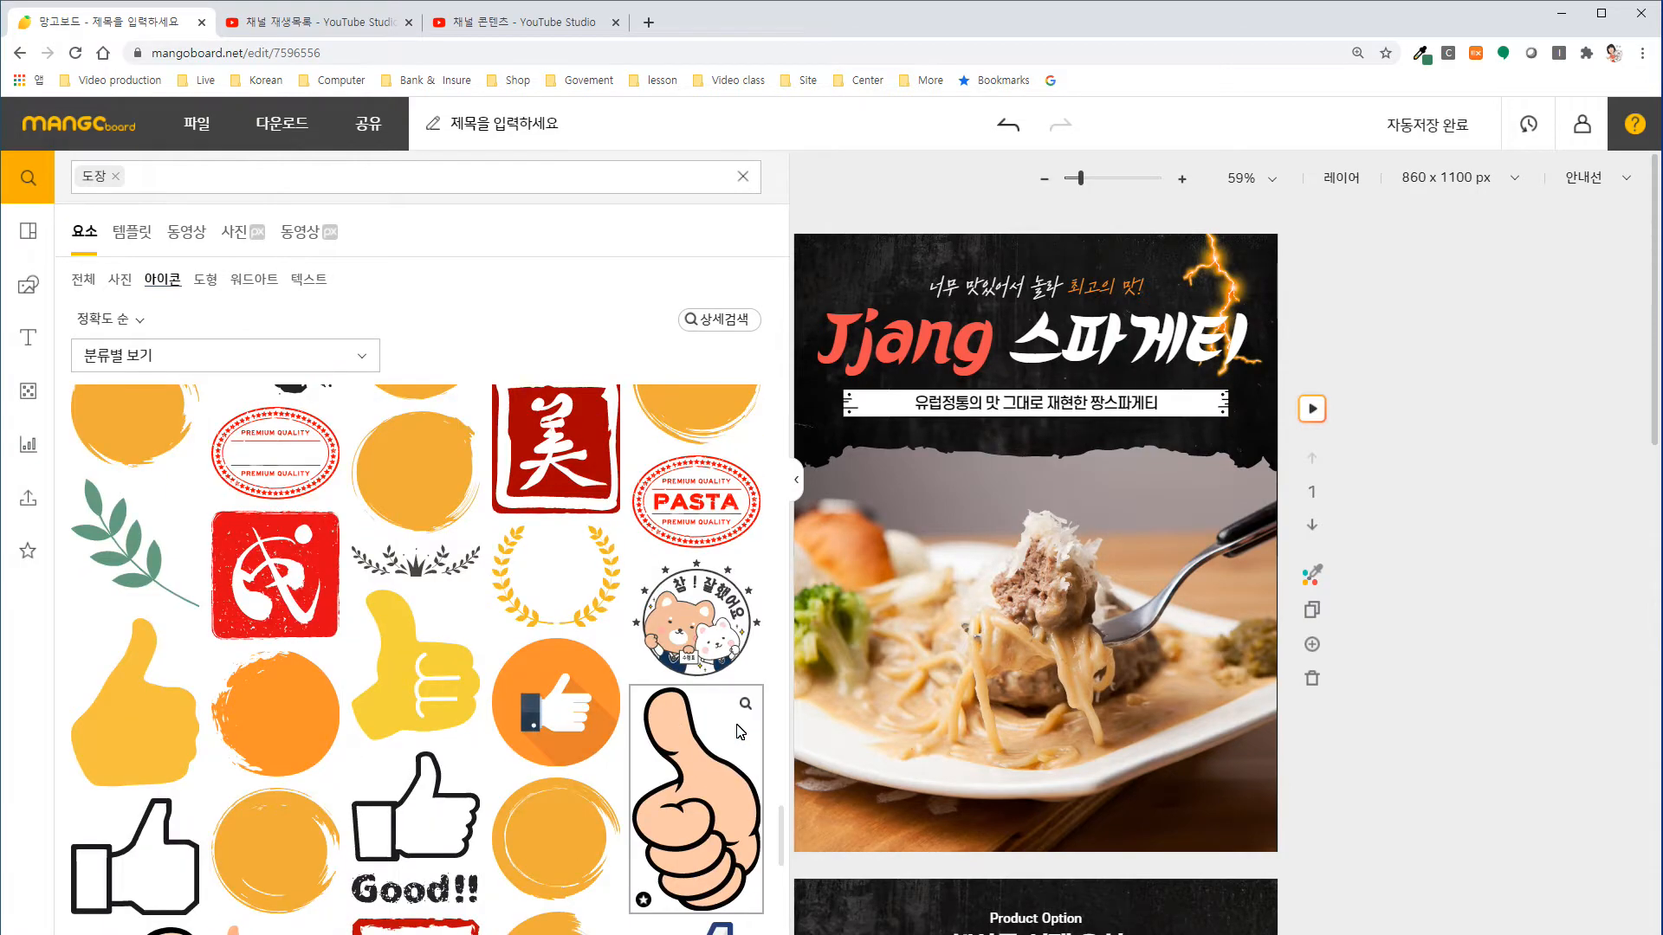
scroll(741, 732, "up", 8)
scroll(738, 730, "up", 4)
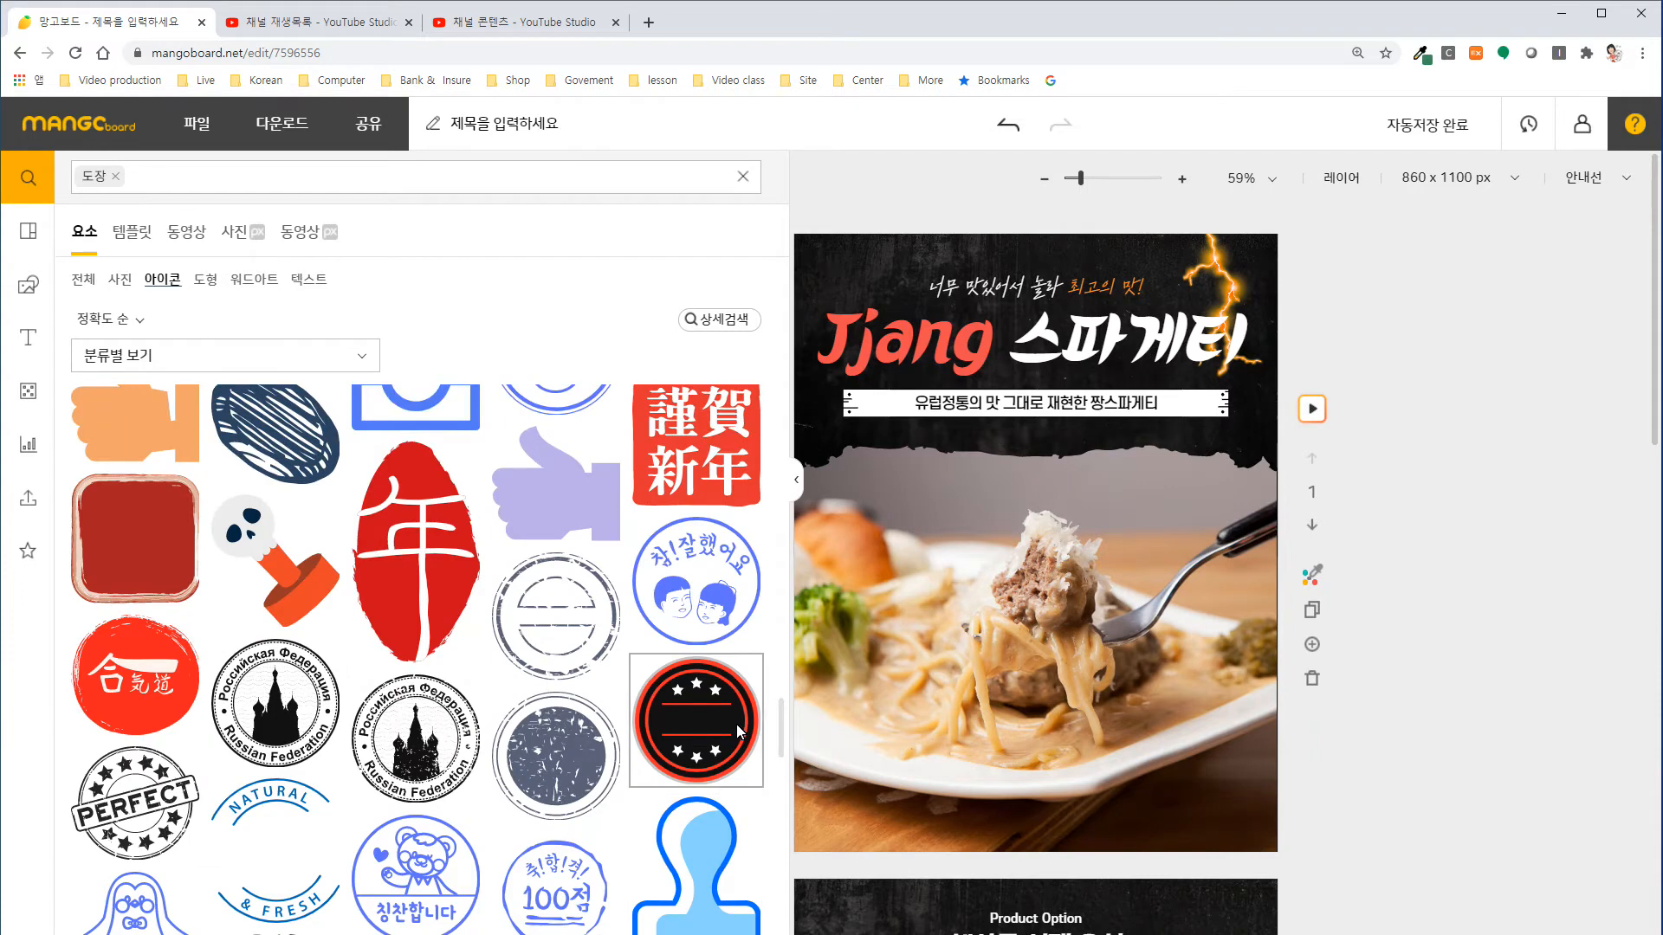
scroll(736, 724, "up", 3)
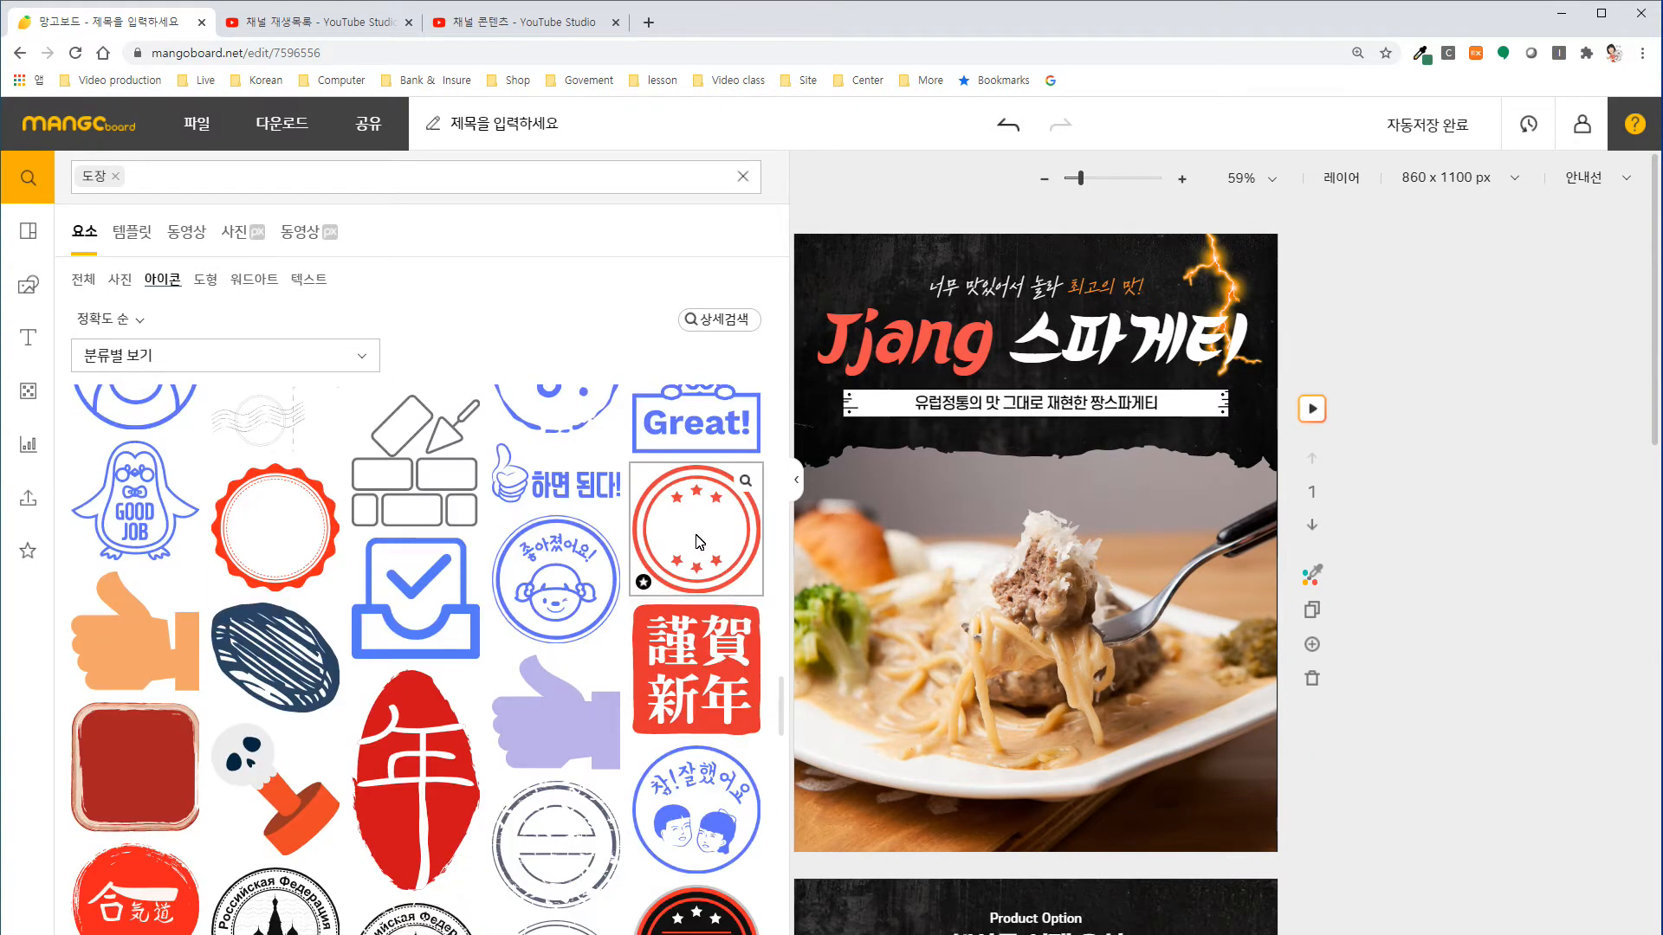
left_click(274, 526)
left_click_drag(1018, 594, 1193, 820)
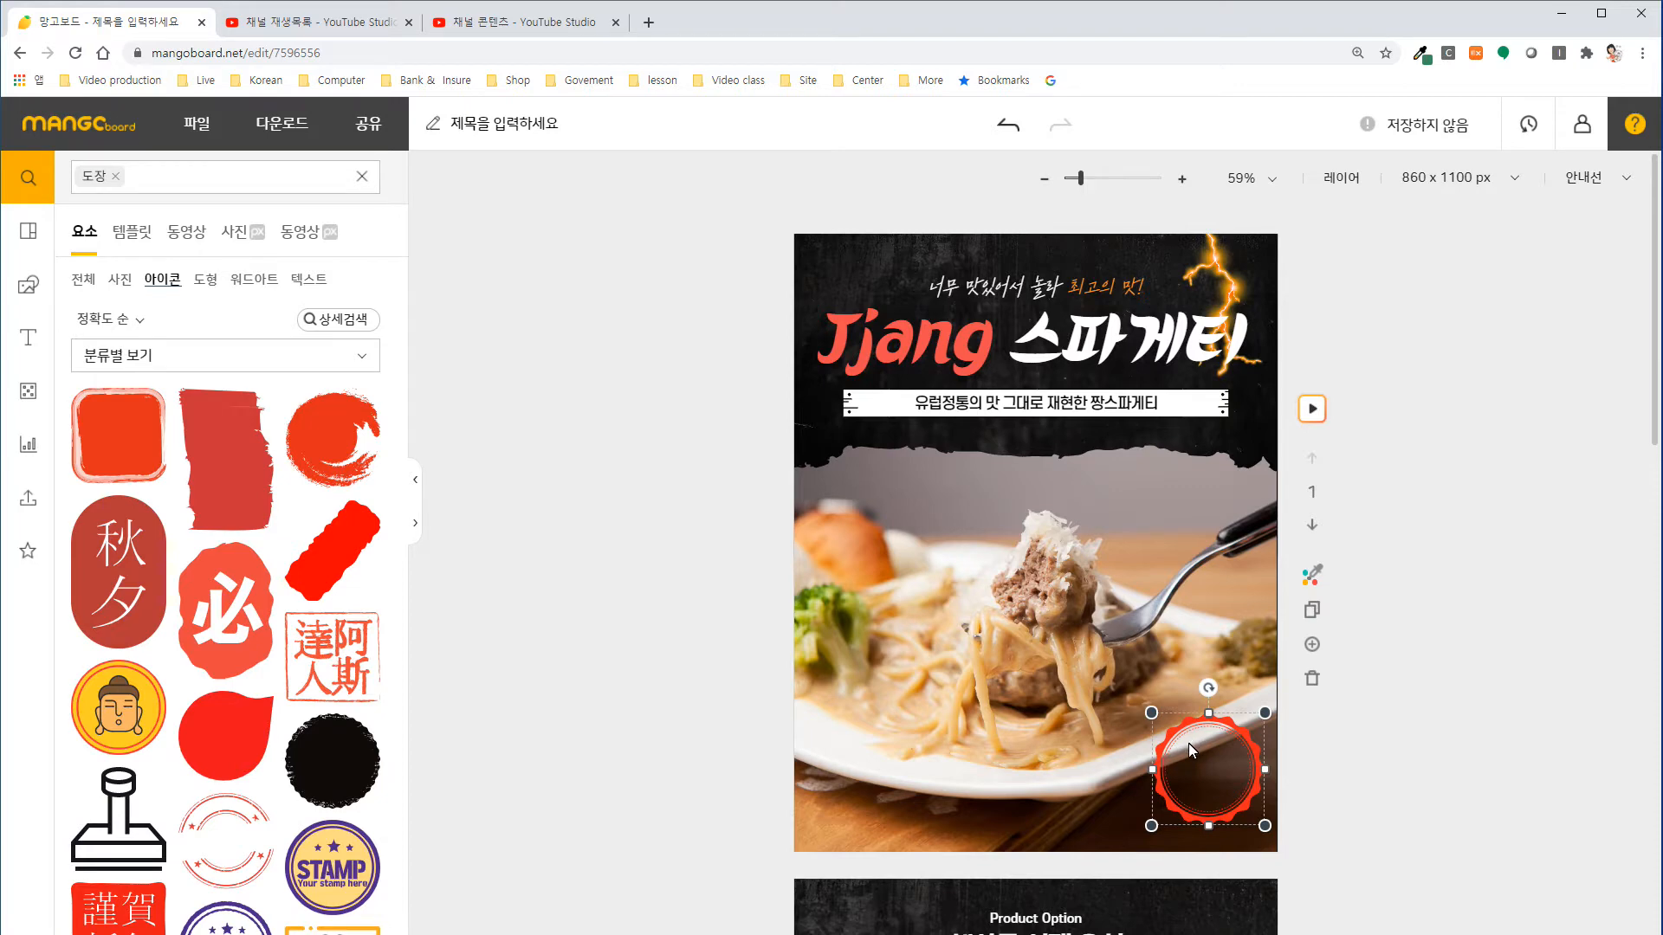
key("Delete")
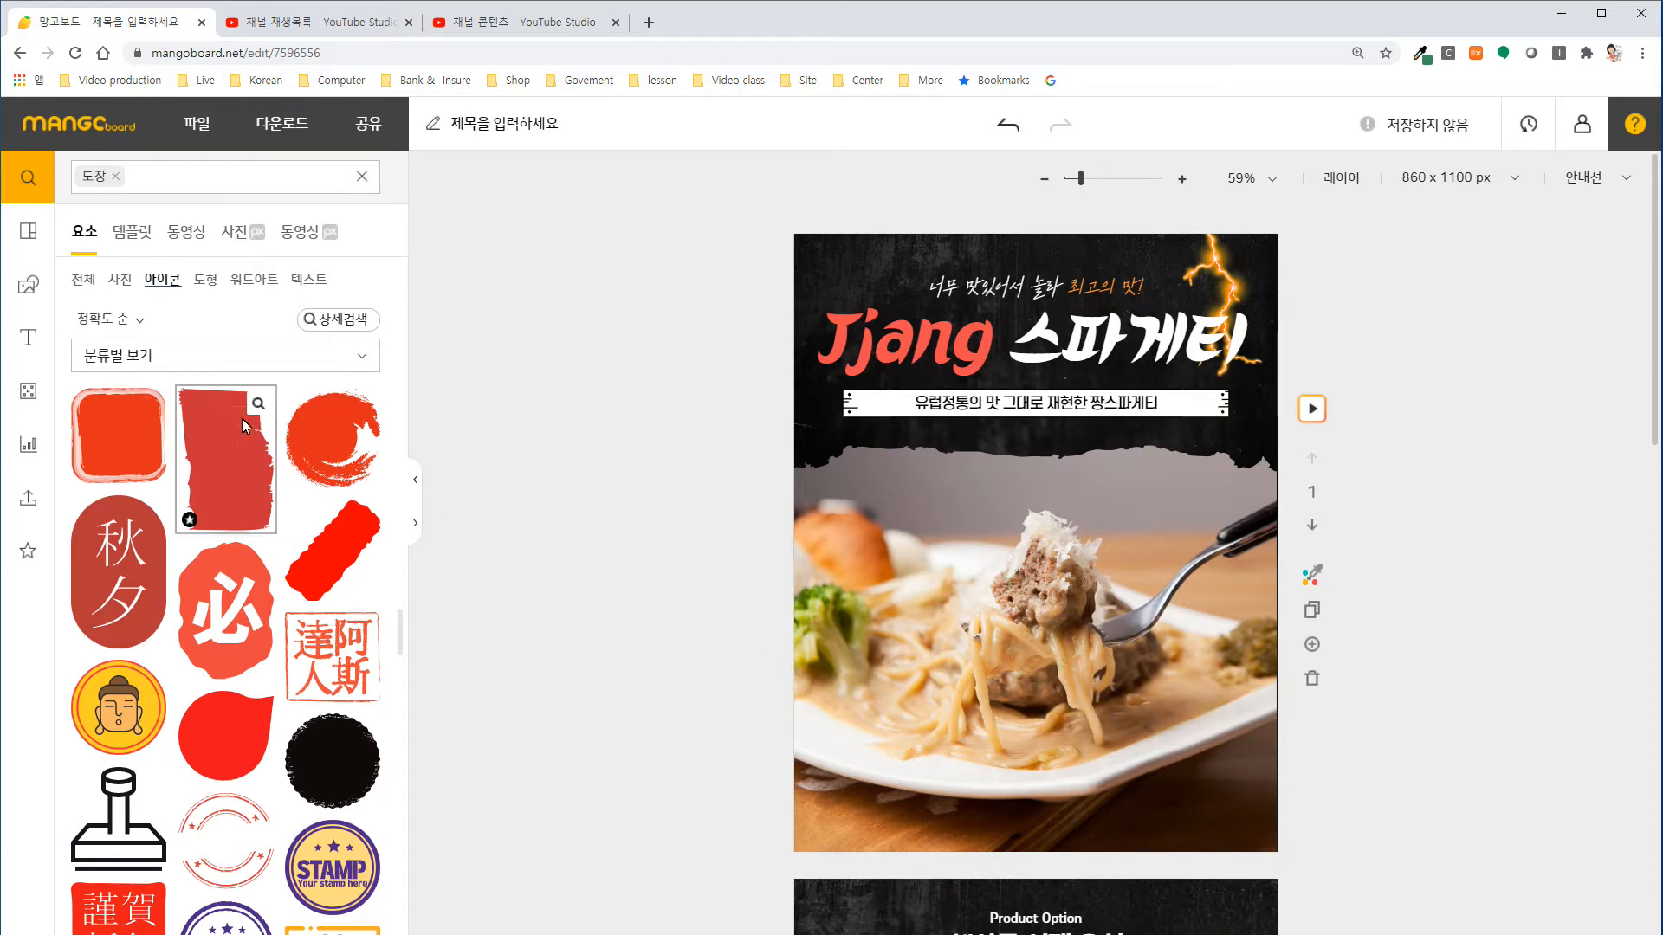
Insert the red "High QUALITY" text badge, place it in the lower-right corner of the first slide's pasta photo and enlarge it.
left_click(27, 337)
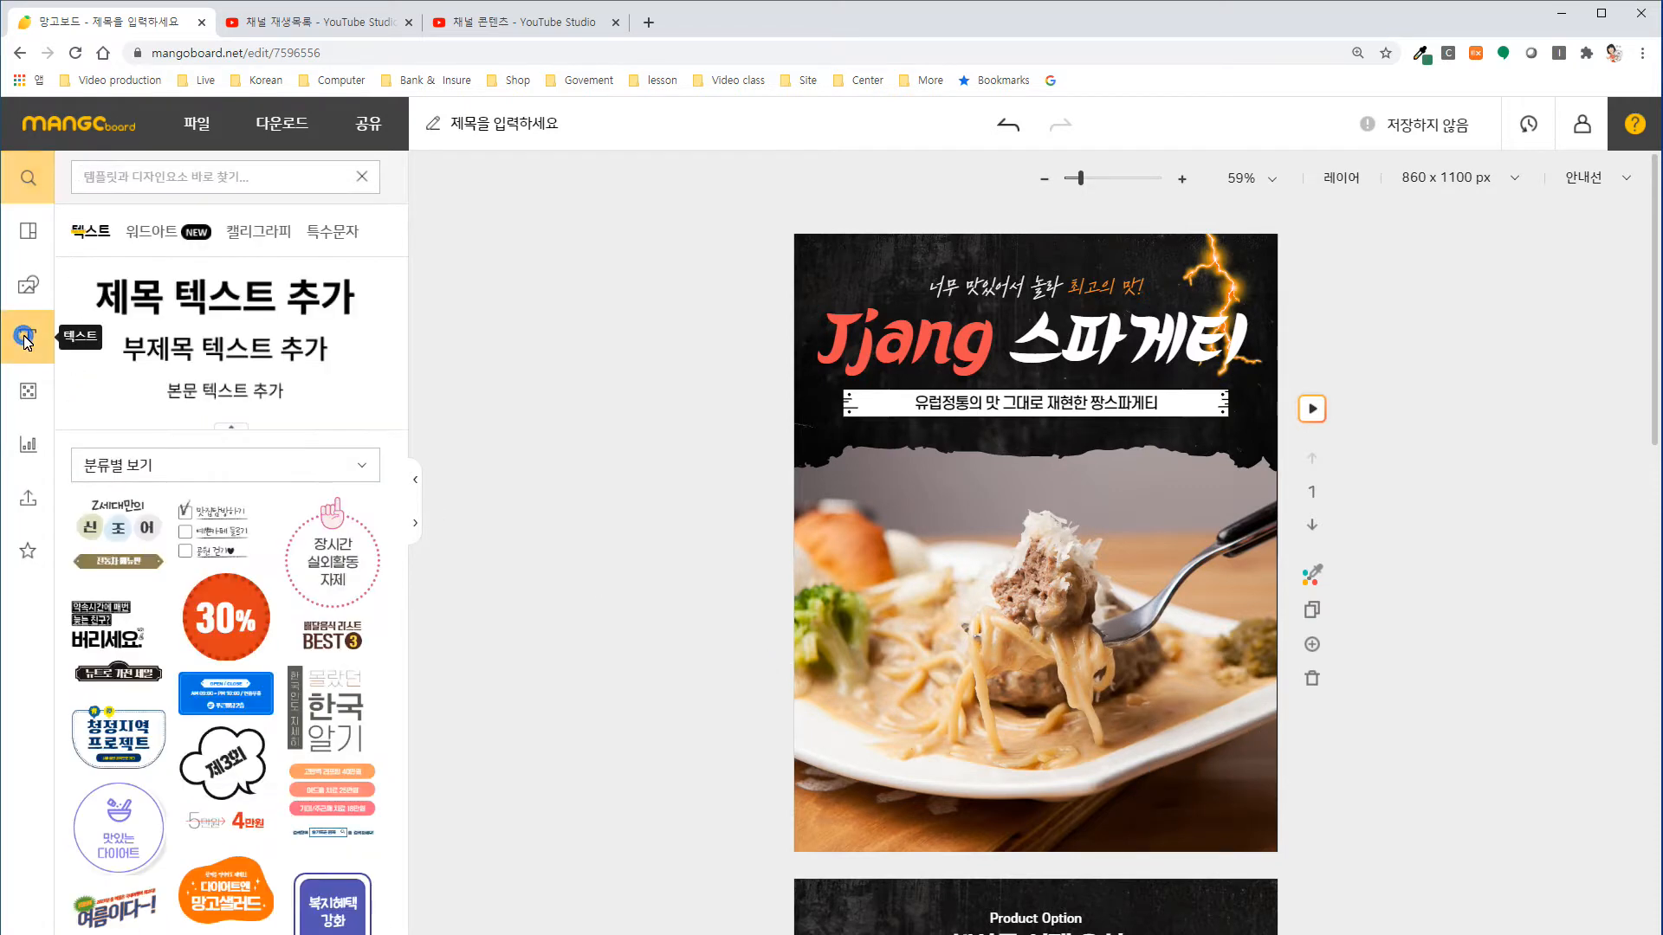
left_click(415, 523)
scroll(438, 578, "down", 6)
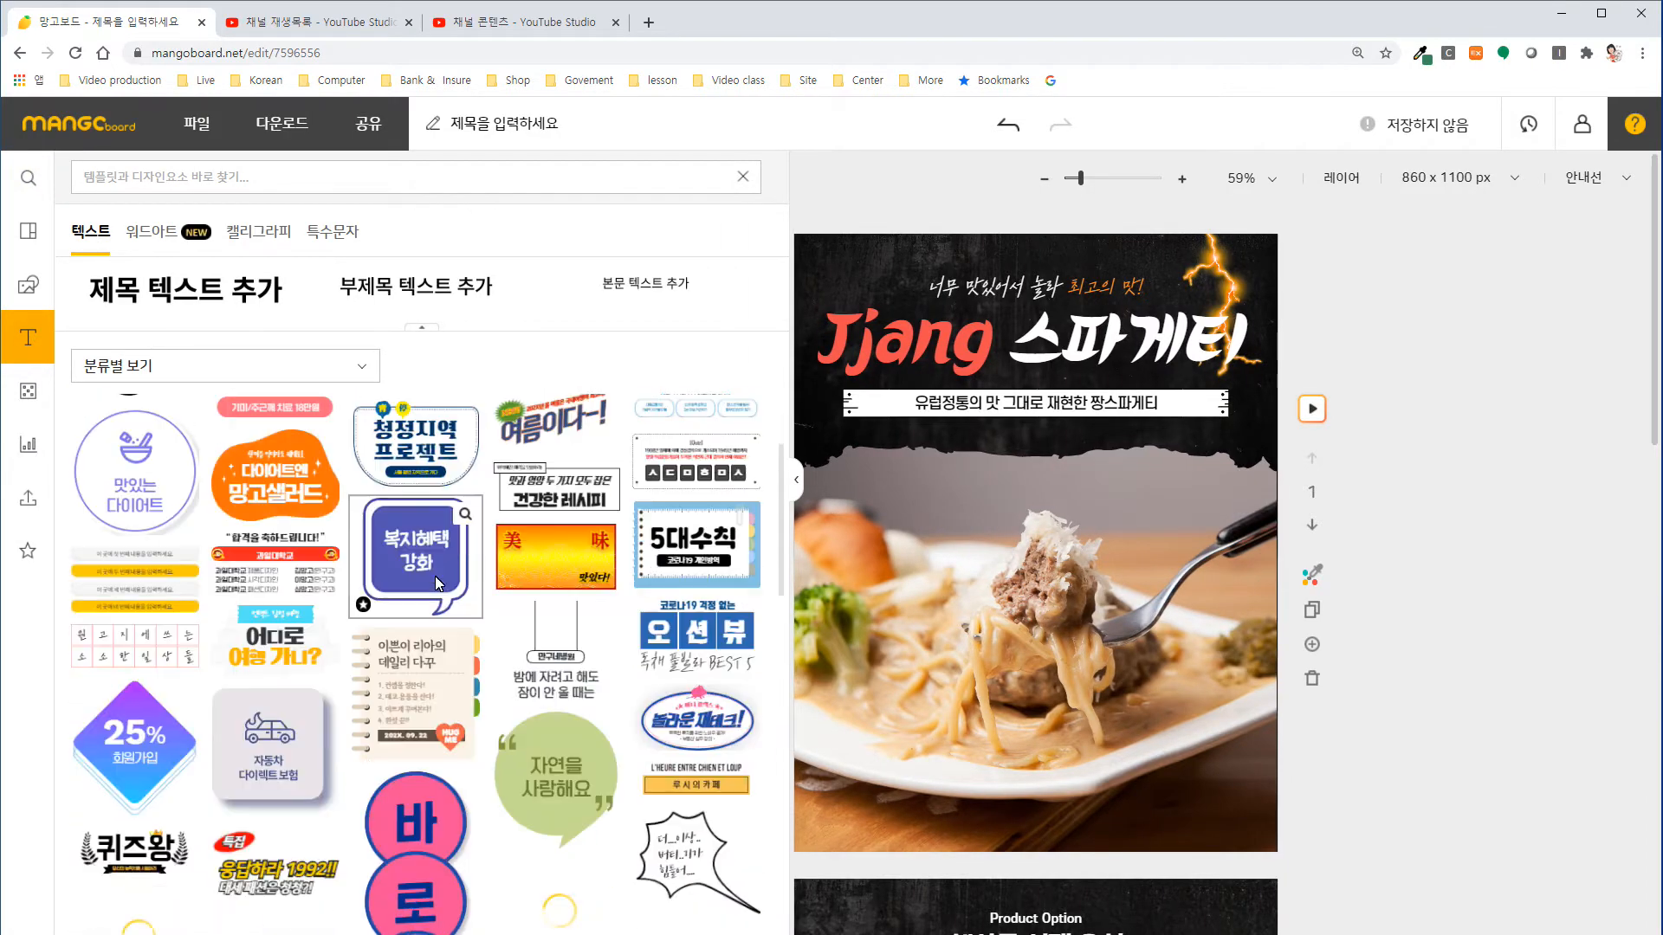
scroll(438, 578, "down", 10)
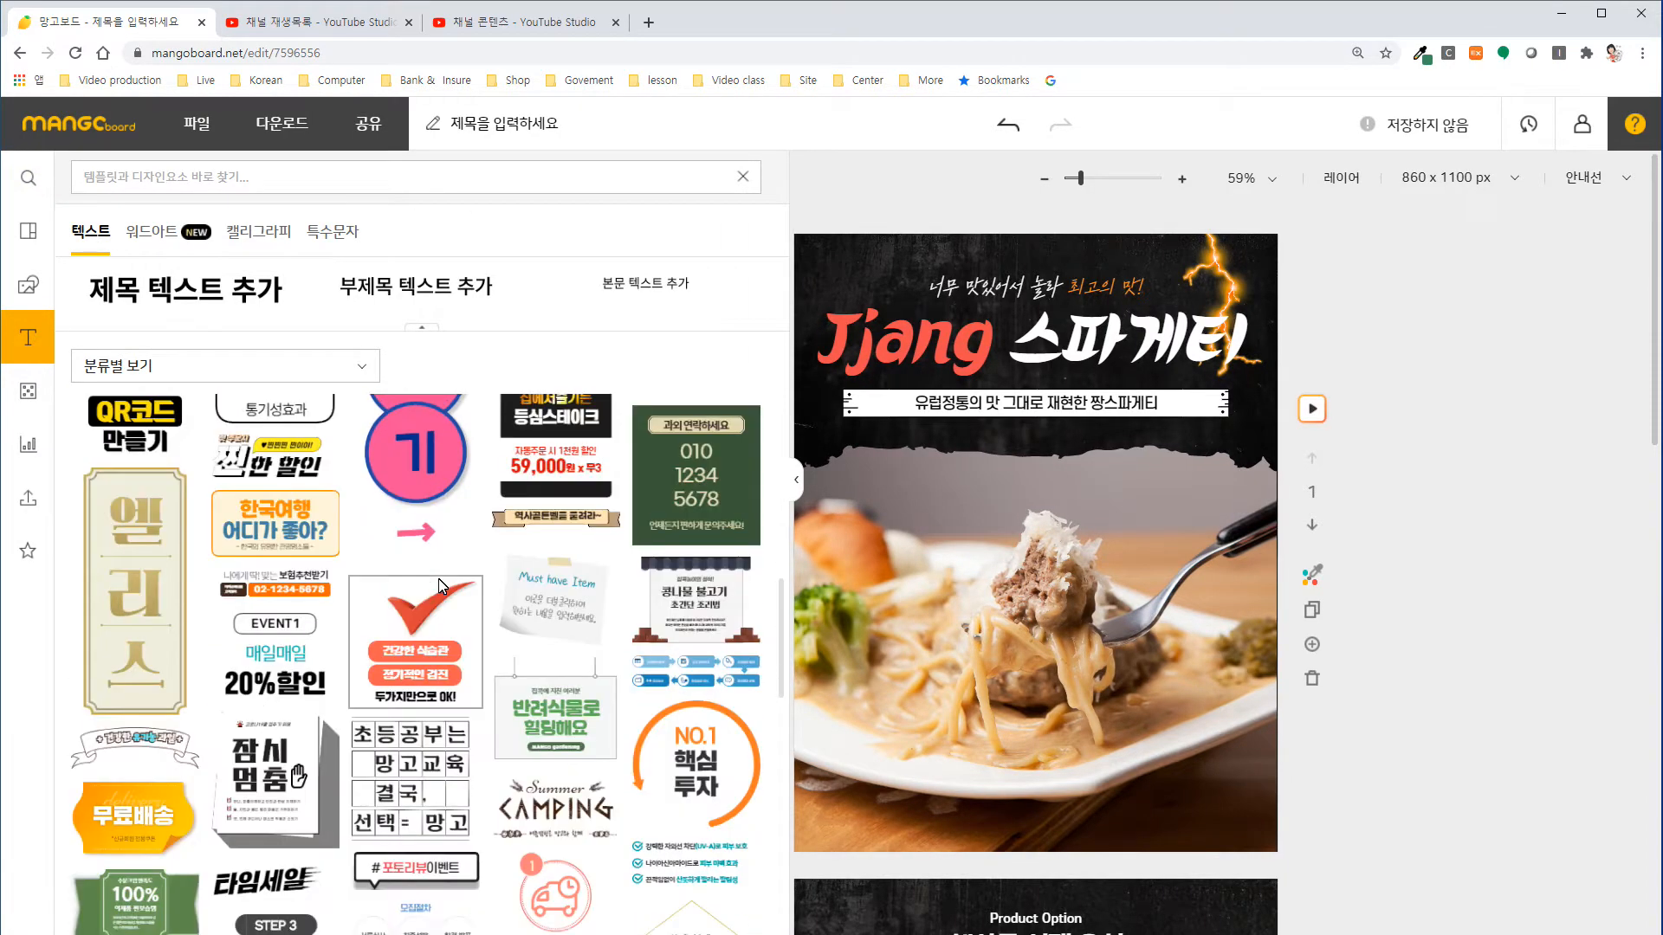
scroll(441, 584, "down", 10)
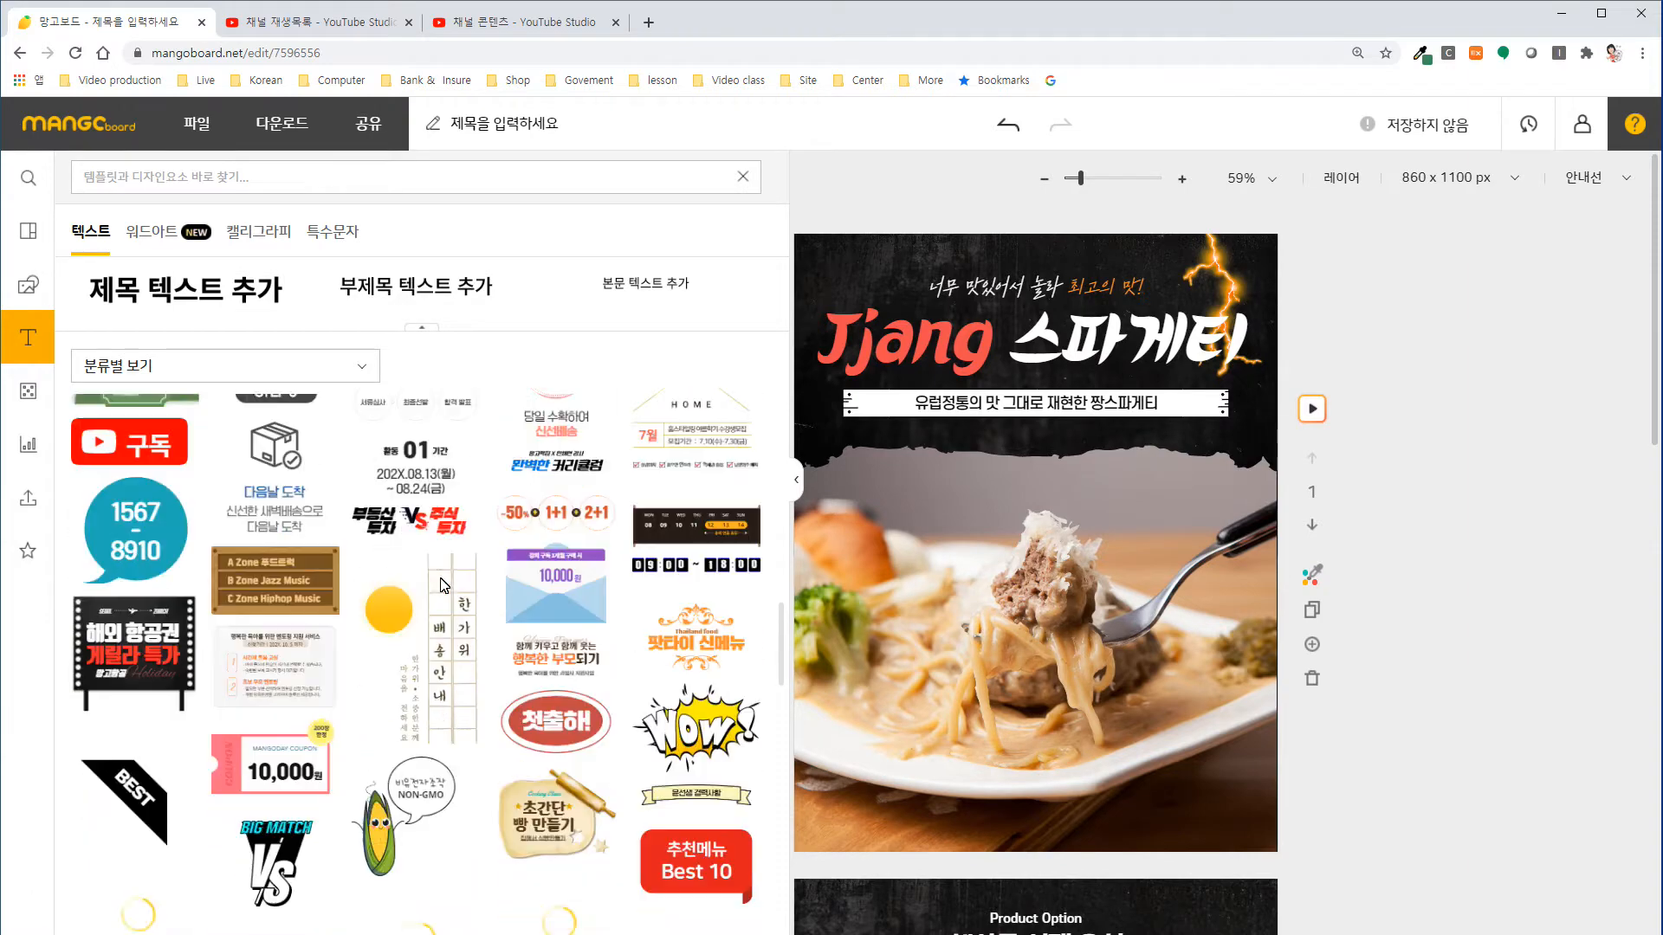
scroll(442, 583, "down", 10)
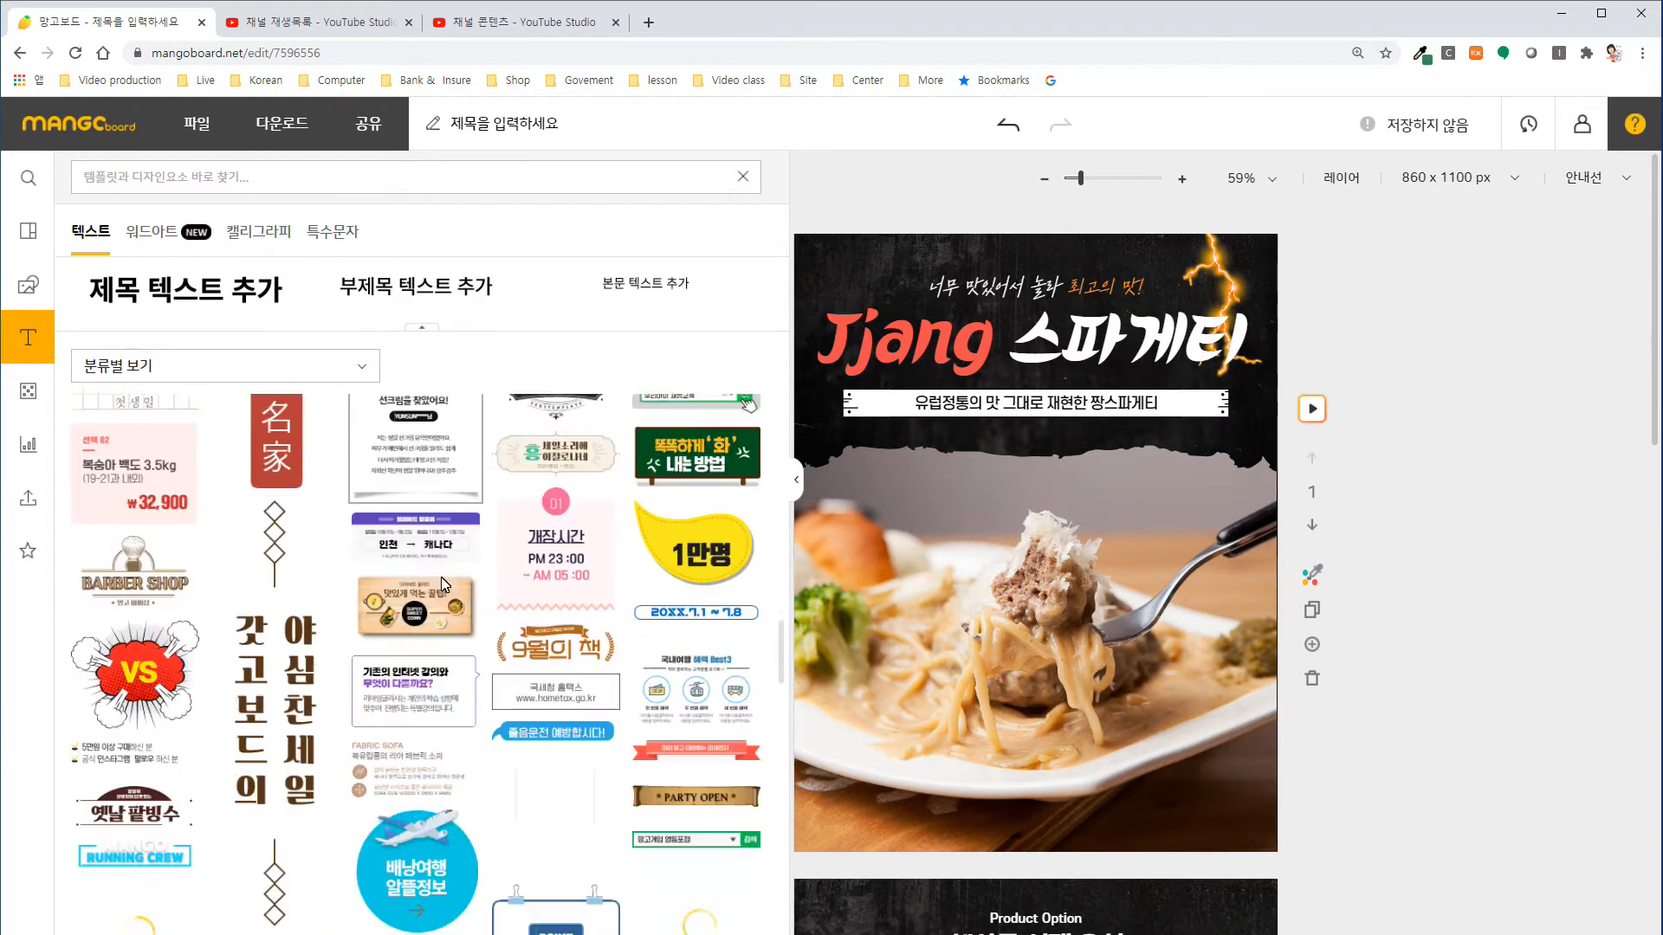
scroll(442, 579, "down", 10)
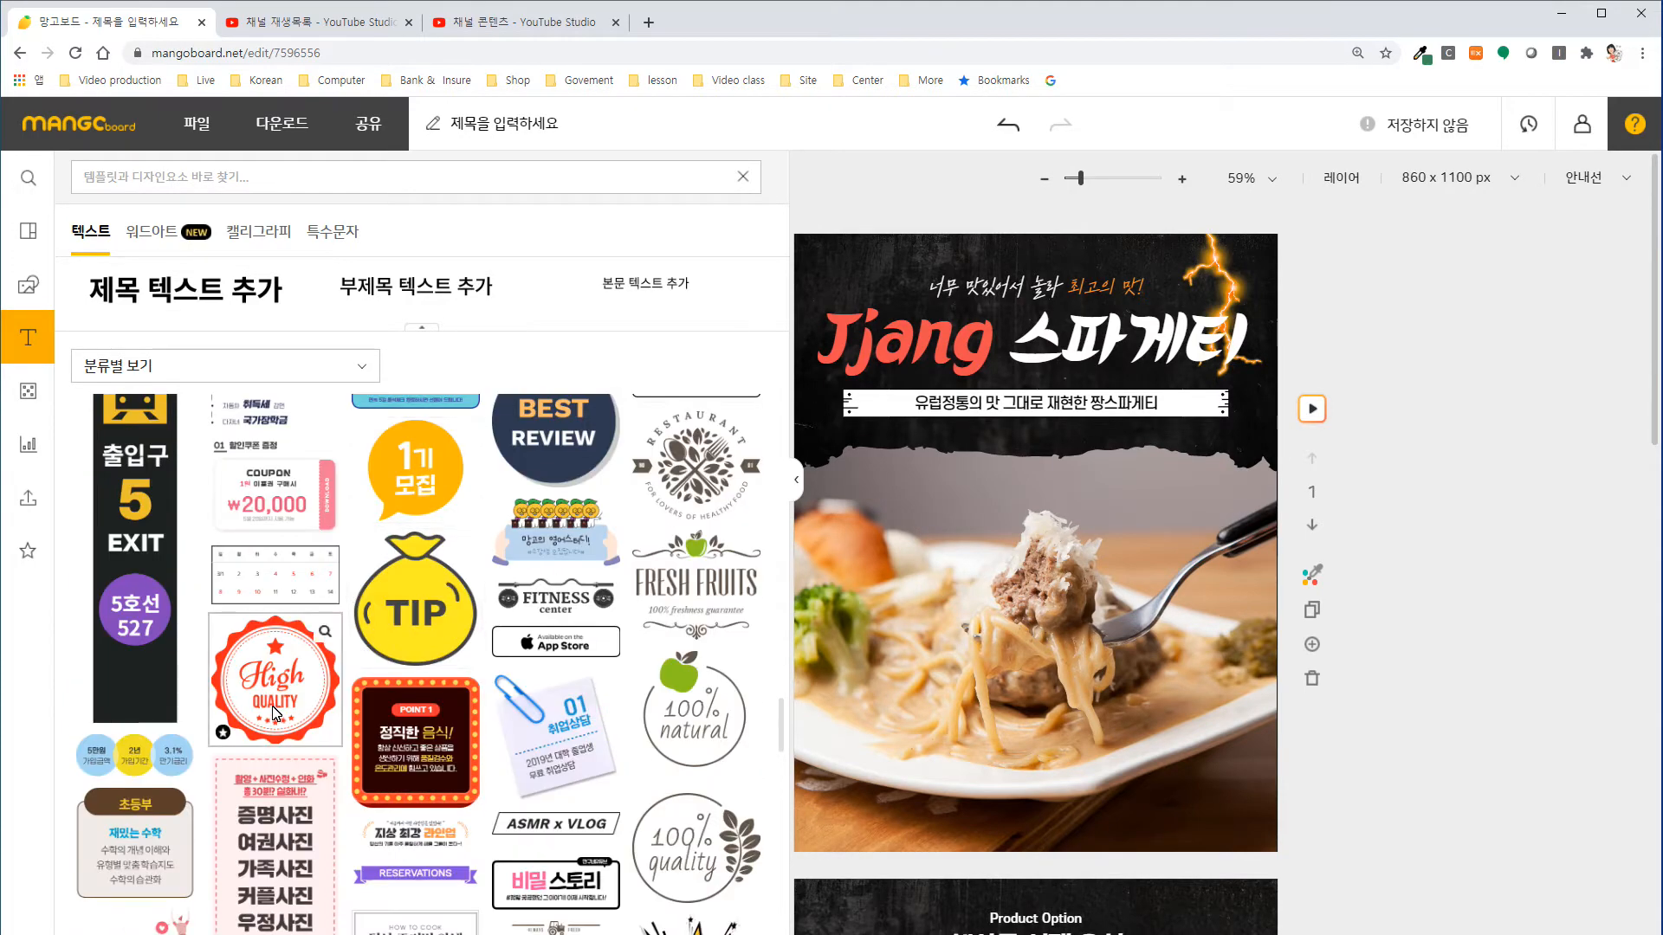
left_click(274, 680)
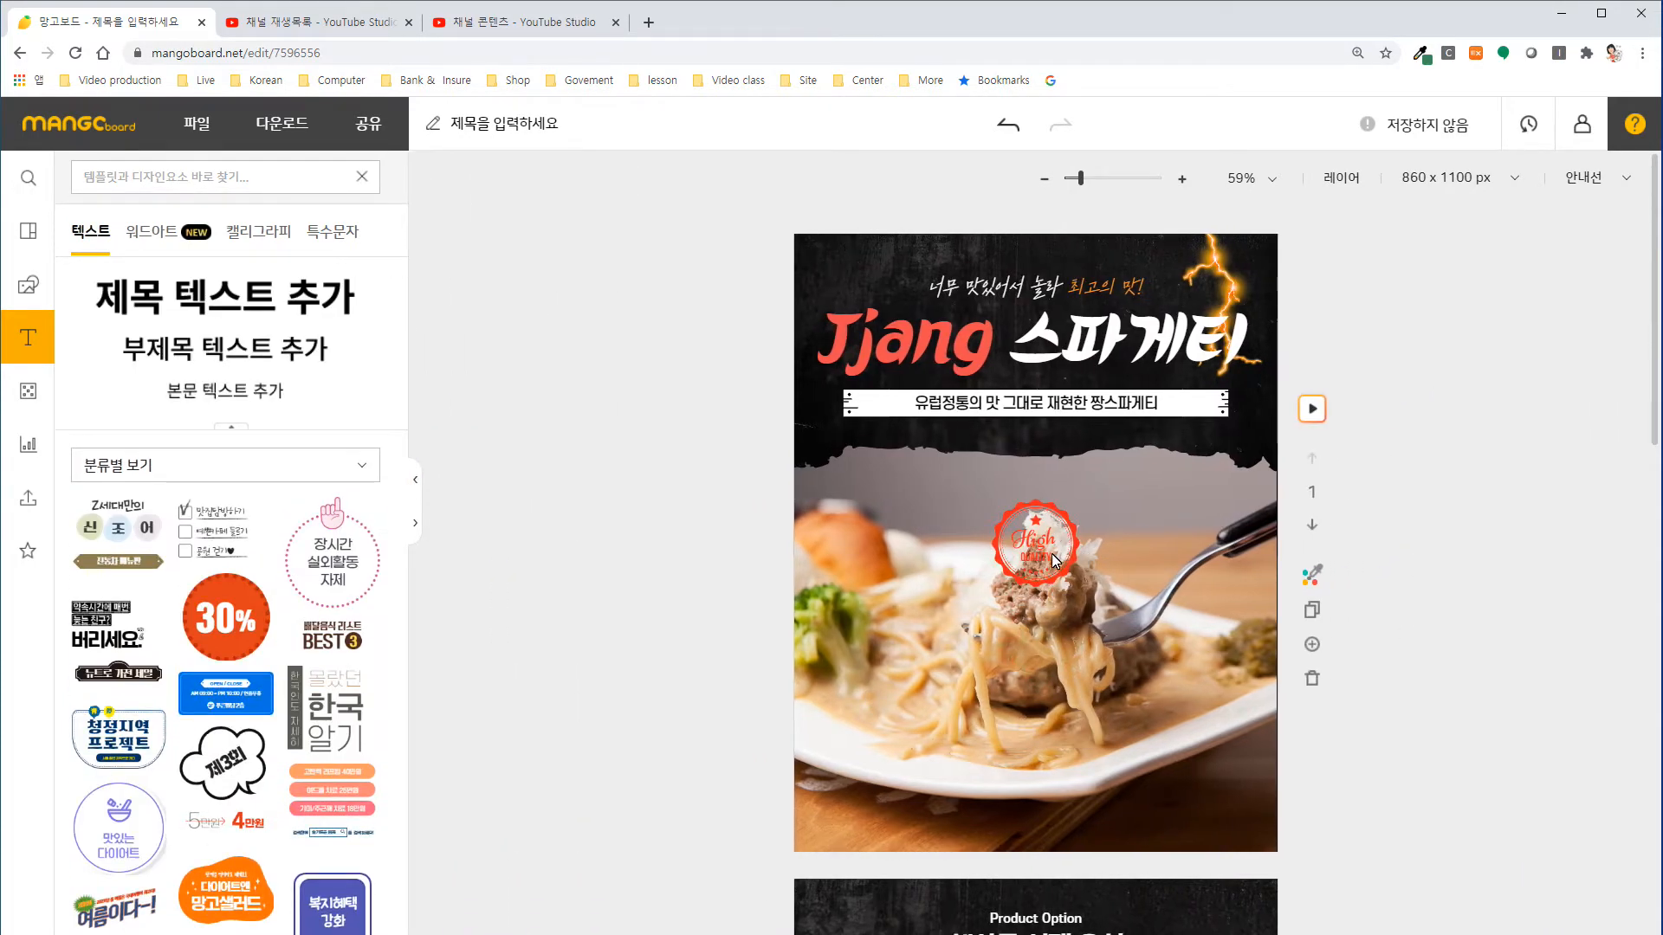
left_click_drag(1022, 552, 1213, 800)
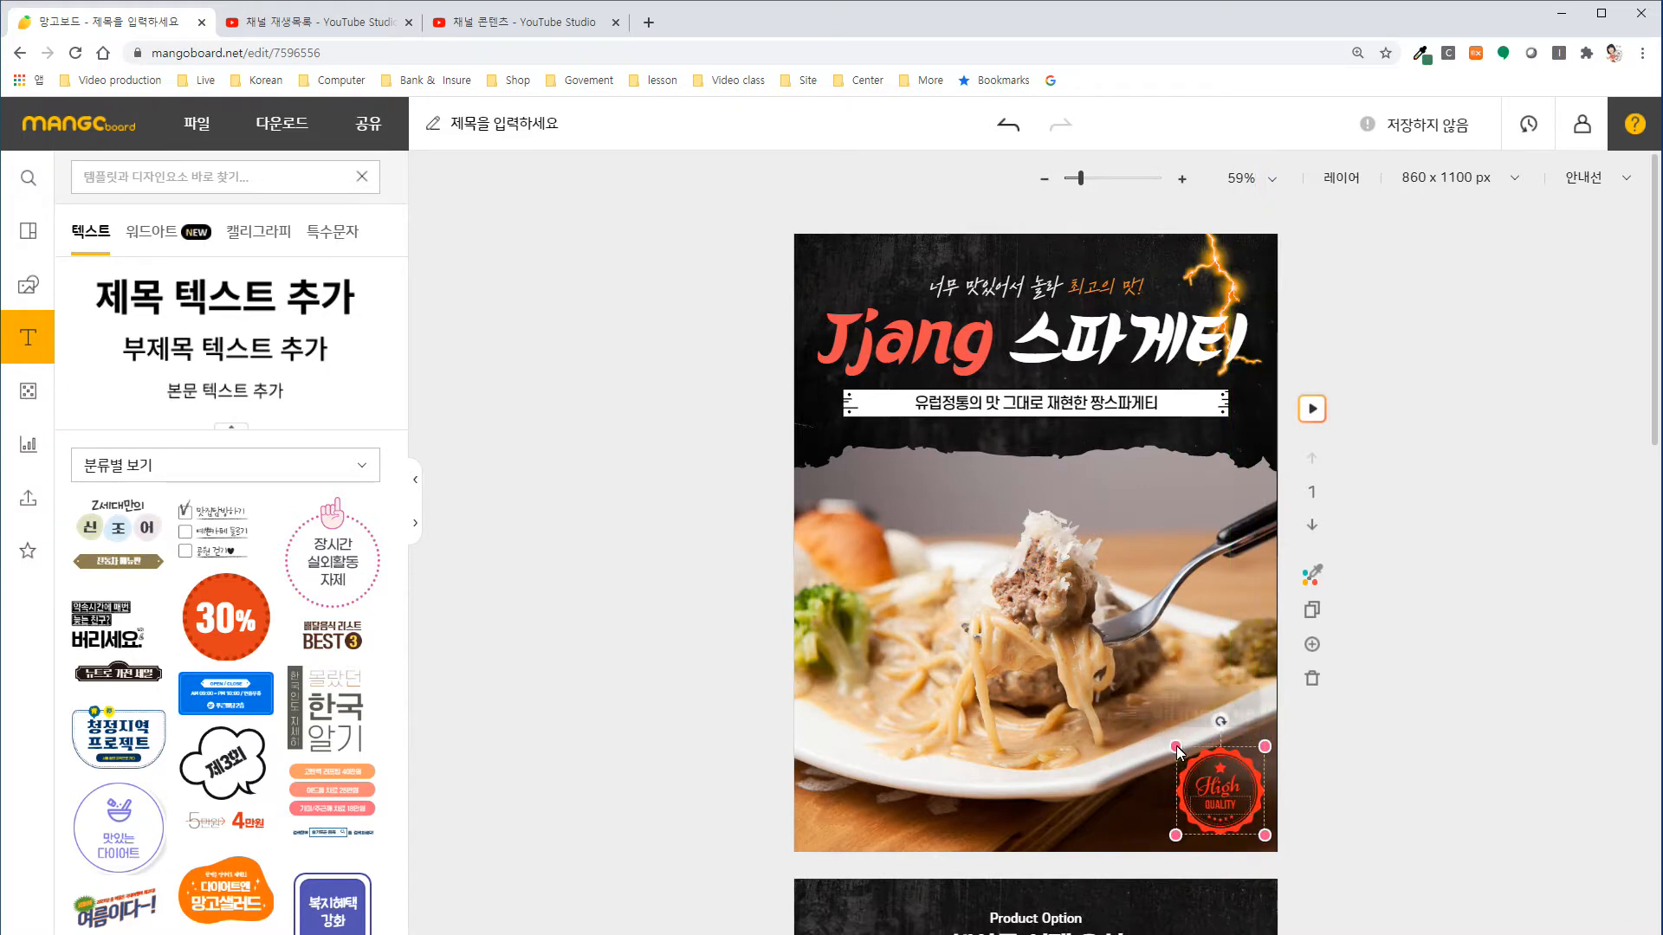
left_click_drag(1176, 747, 1140, 710)
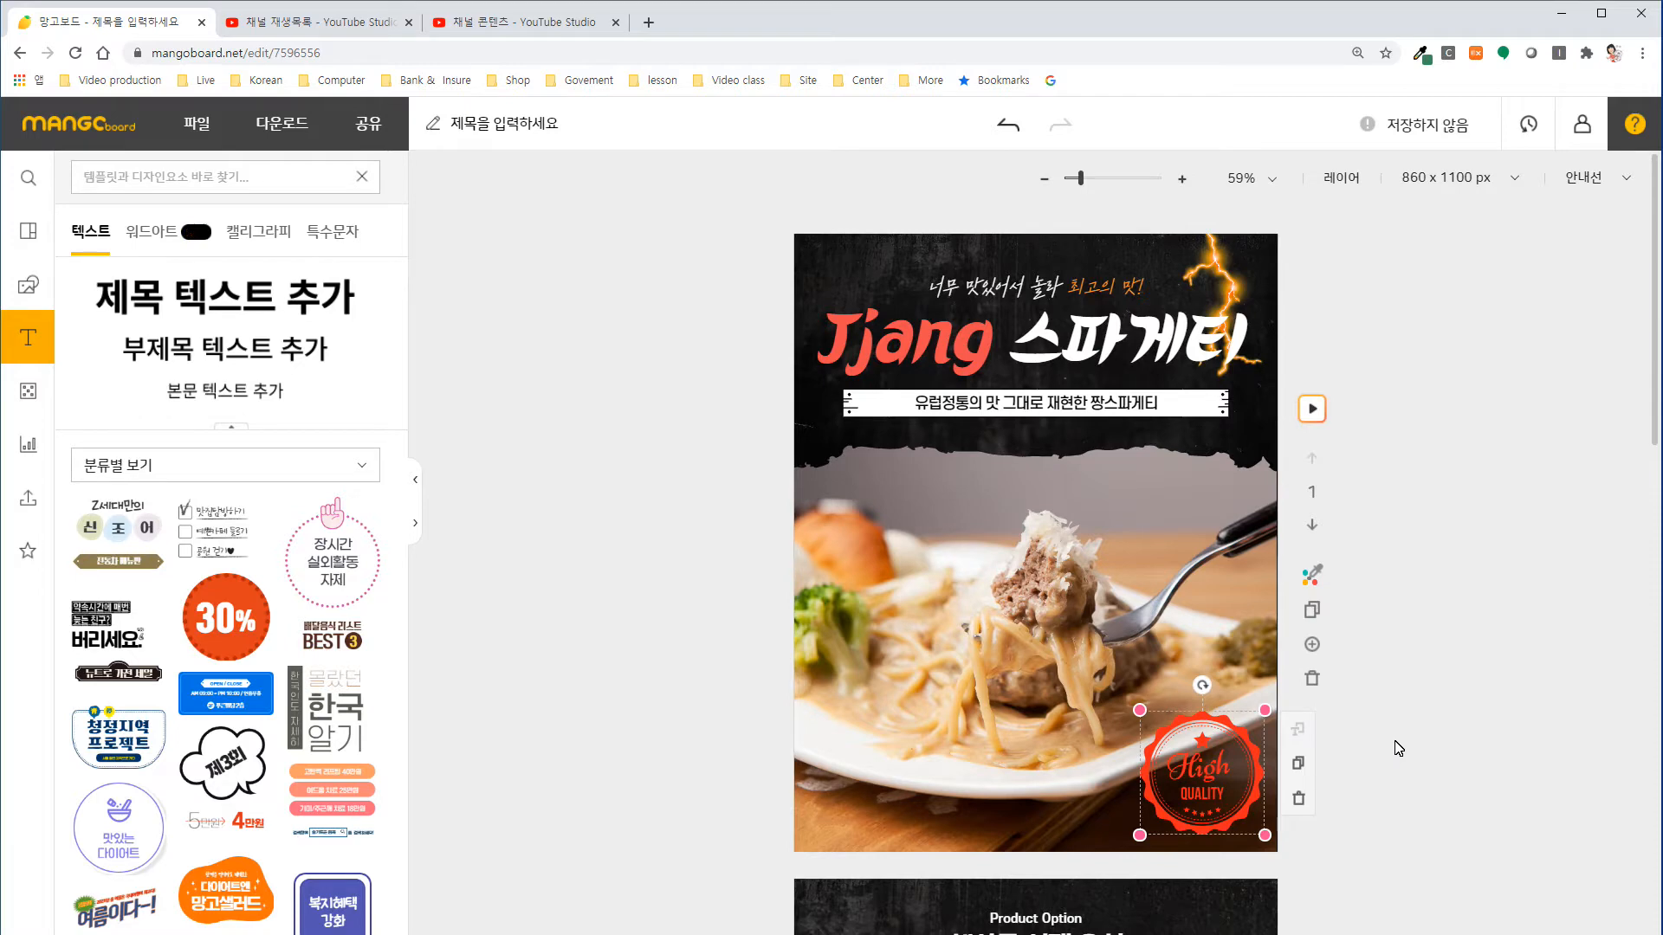
Delete the lightning bolt image beside the main title on the first slide.
left_click(1222, 273)
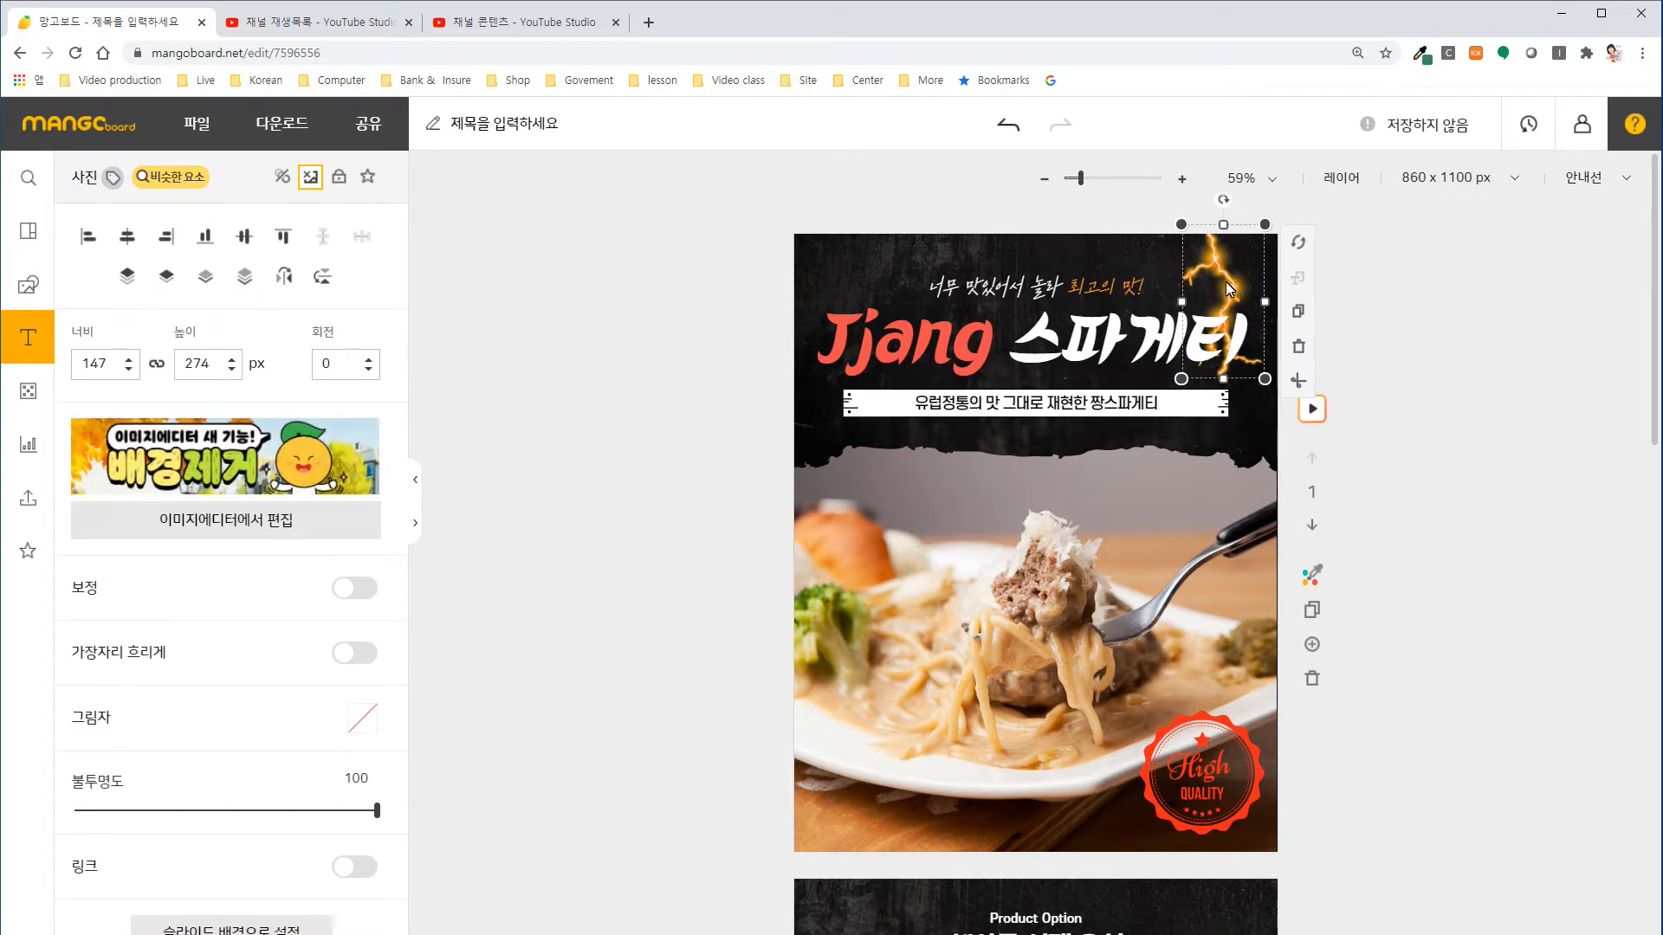
key("Delete")
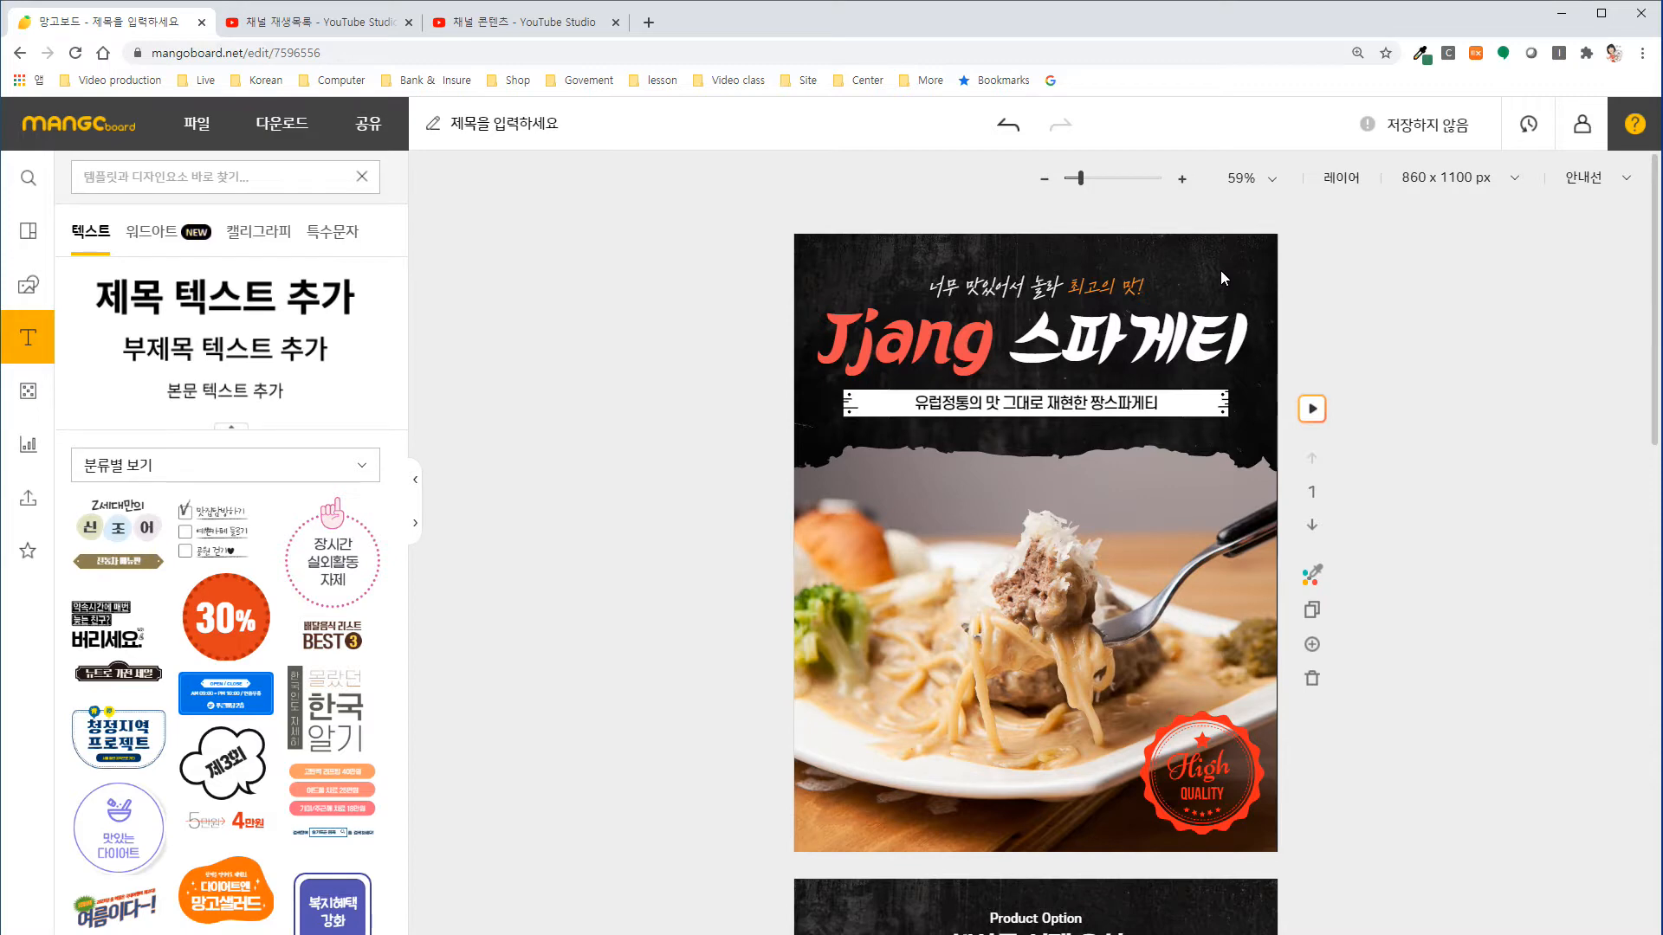
left_click(1219, 271)
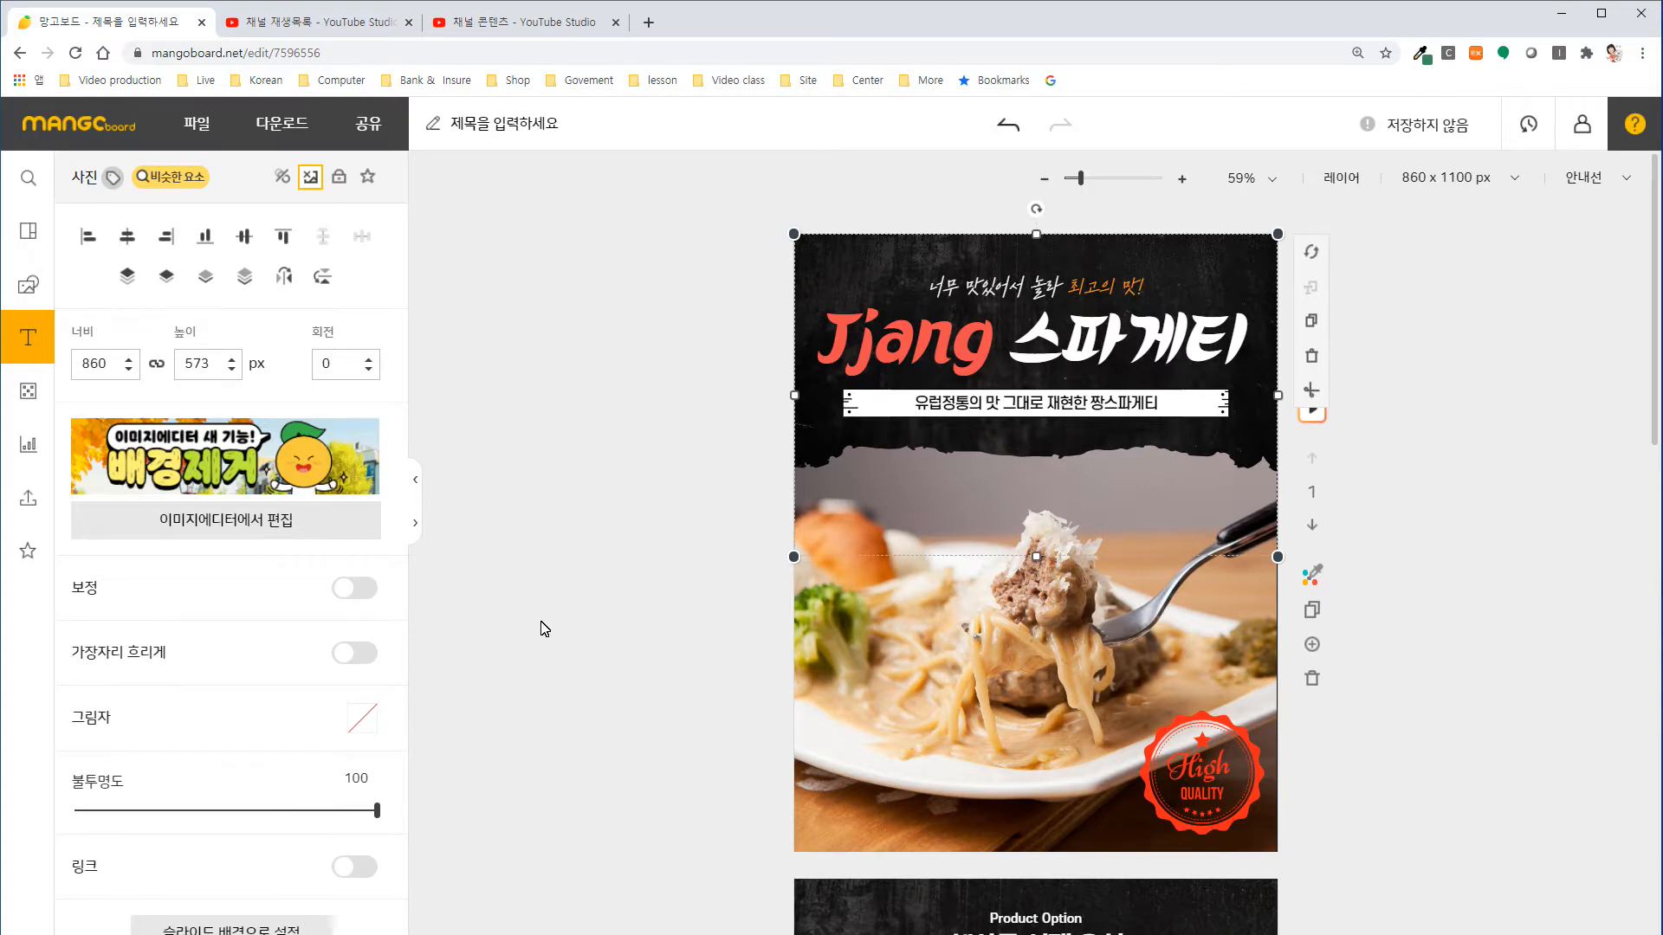
scroll(520, 649, "down", 2)
scroll(353, 702, "down", 1)
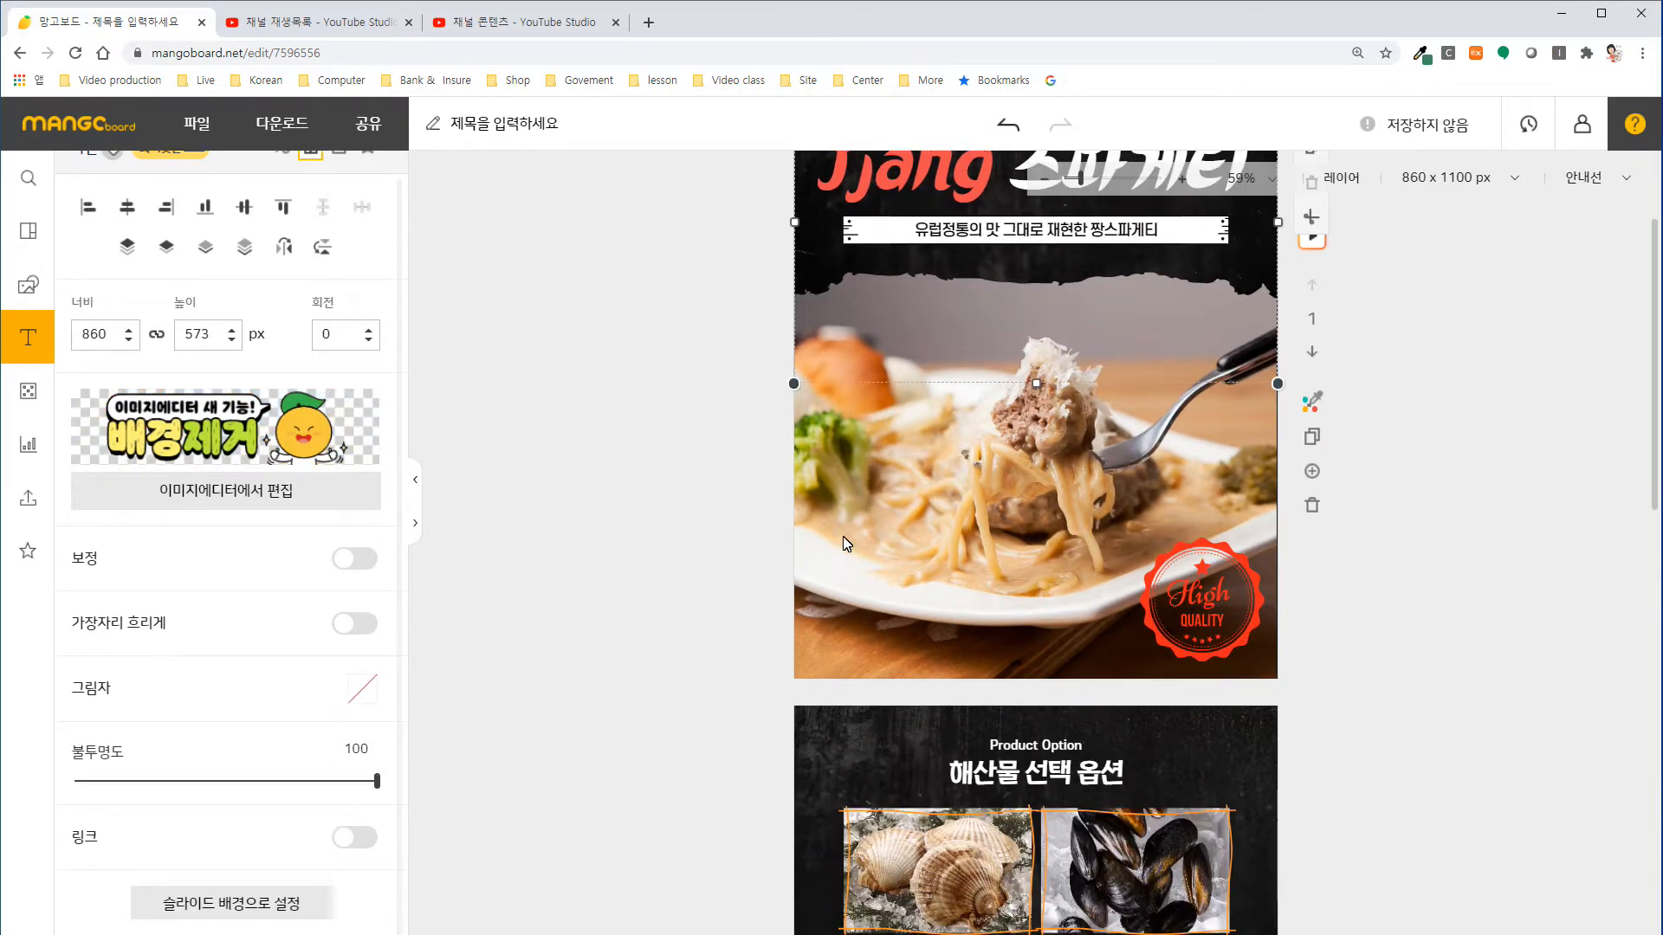
Delete the dark texture image behind the title on the first slide and select the slide's plain background.
scroll(876, 511, "up", 2)
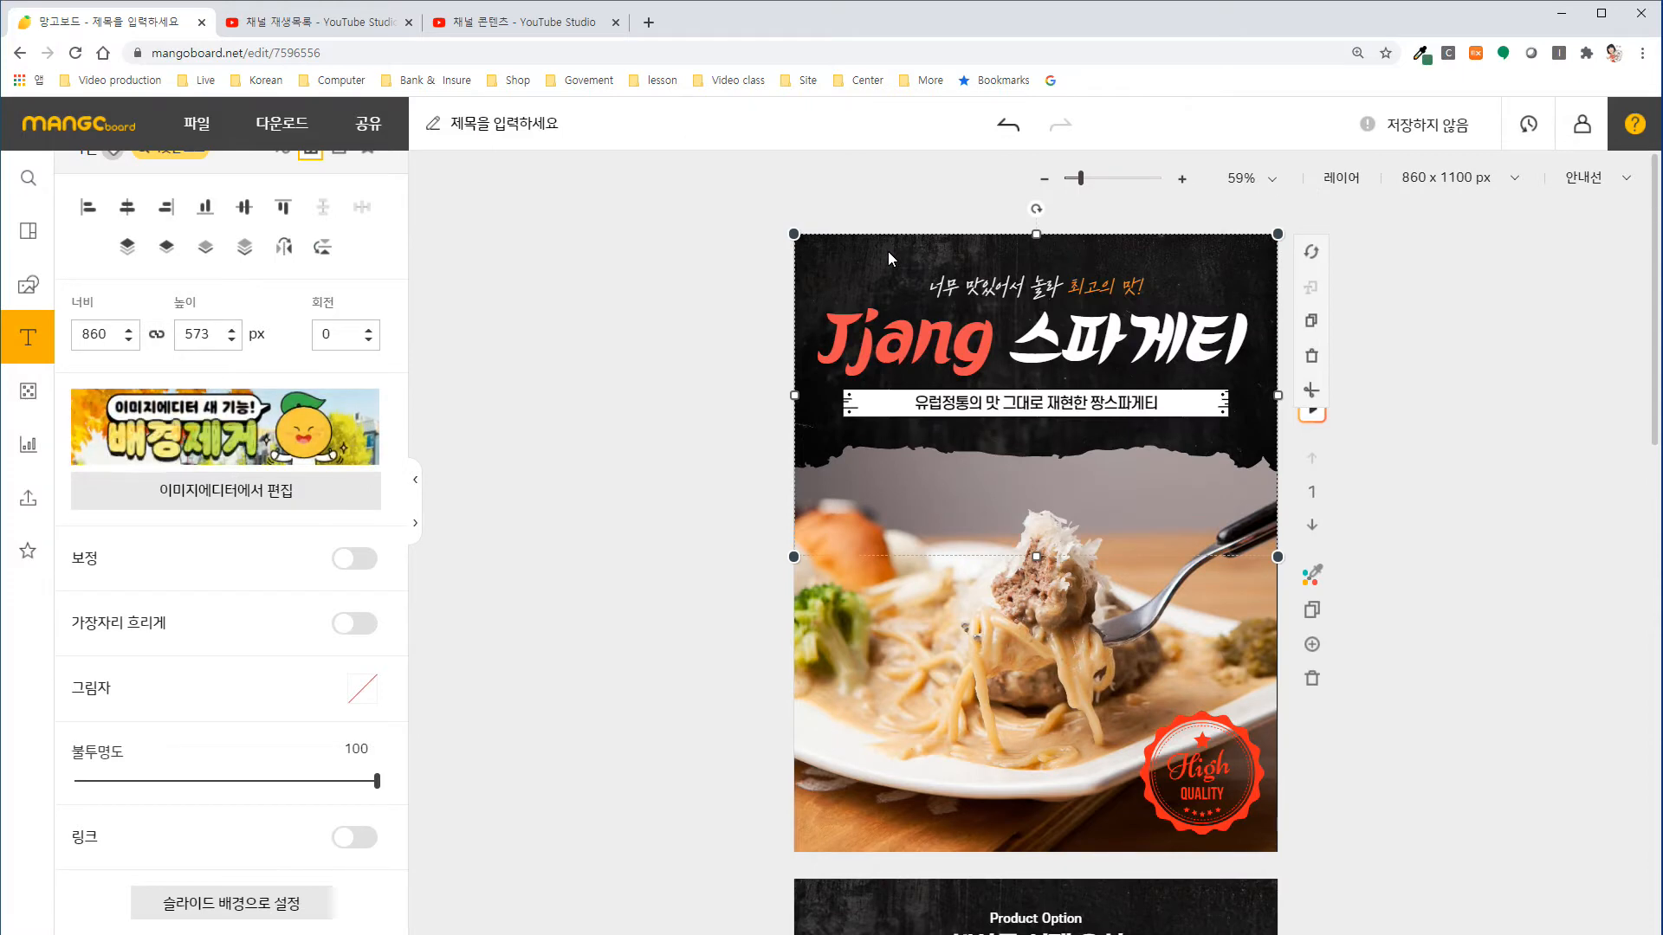
left_click_drag(886, 251, 699, 283)
key("Delete")
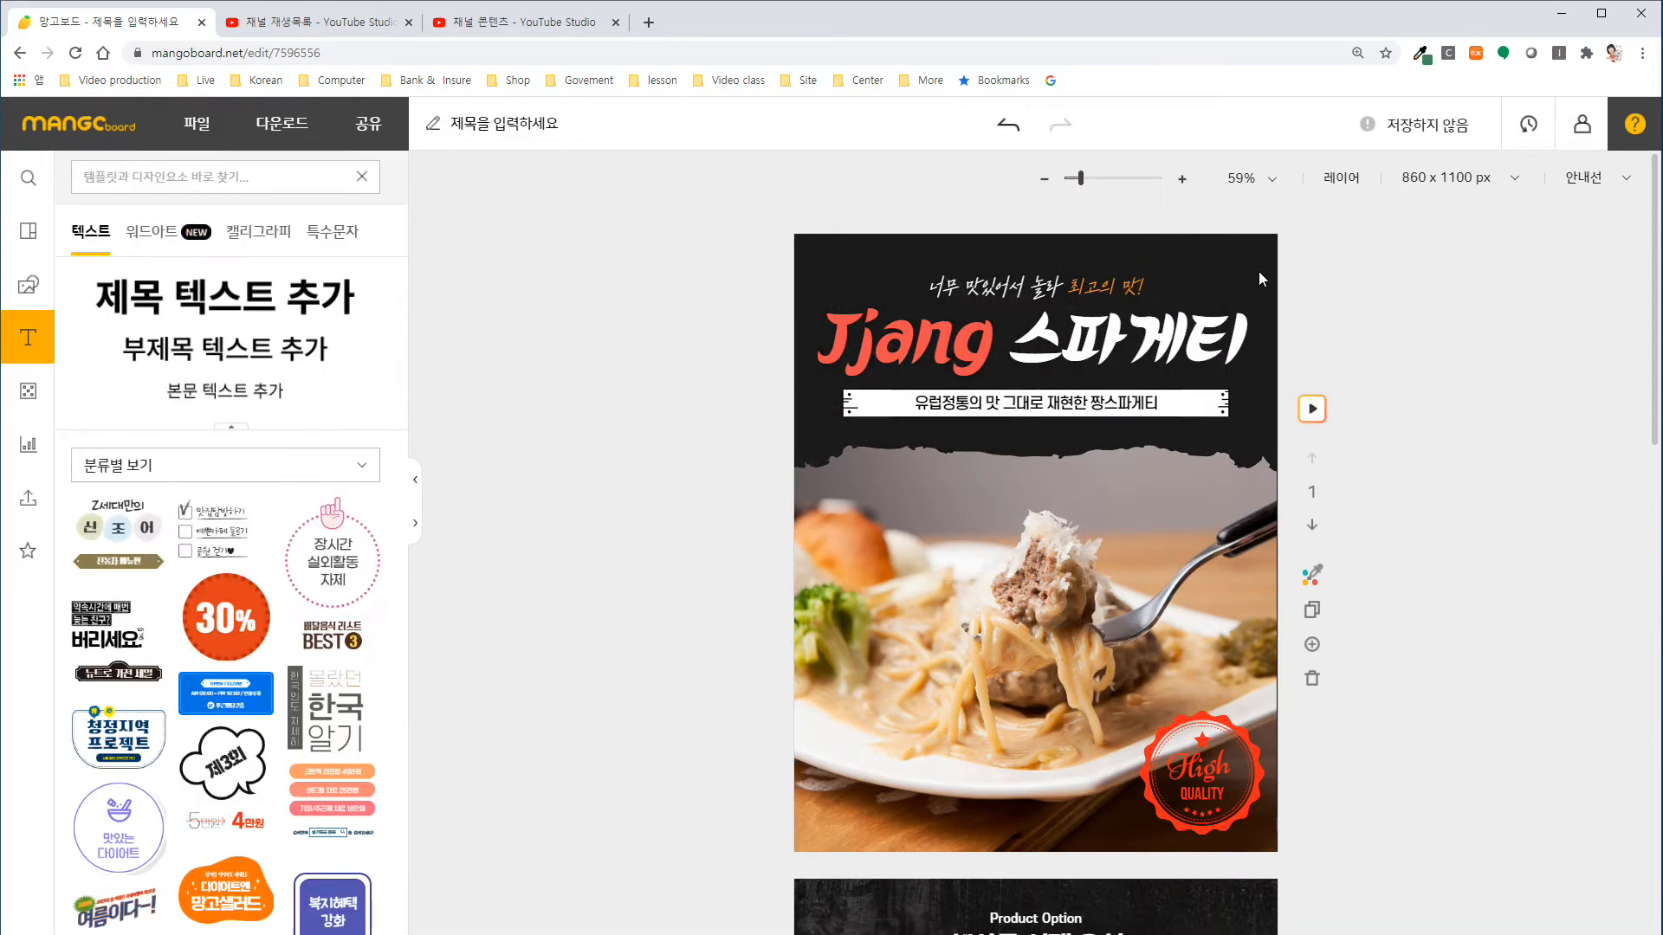
left_click(1259, 265)
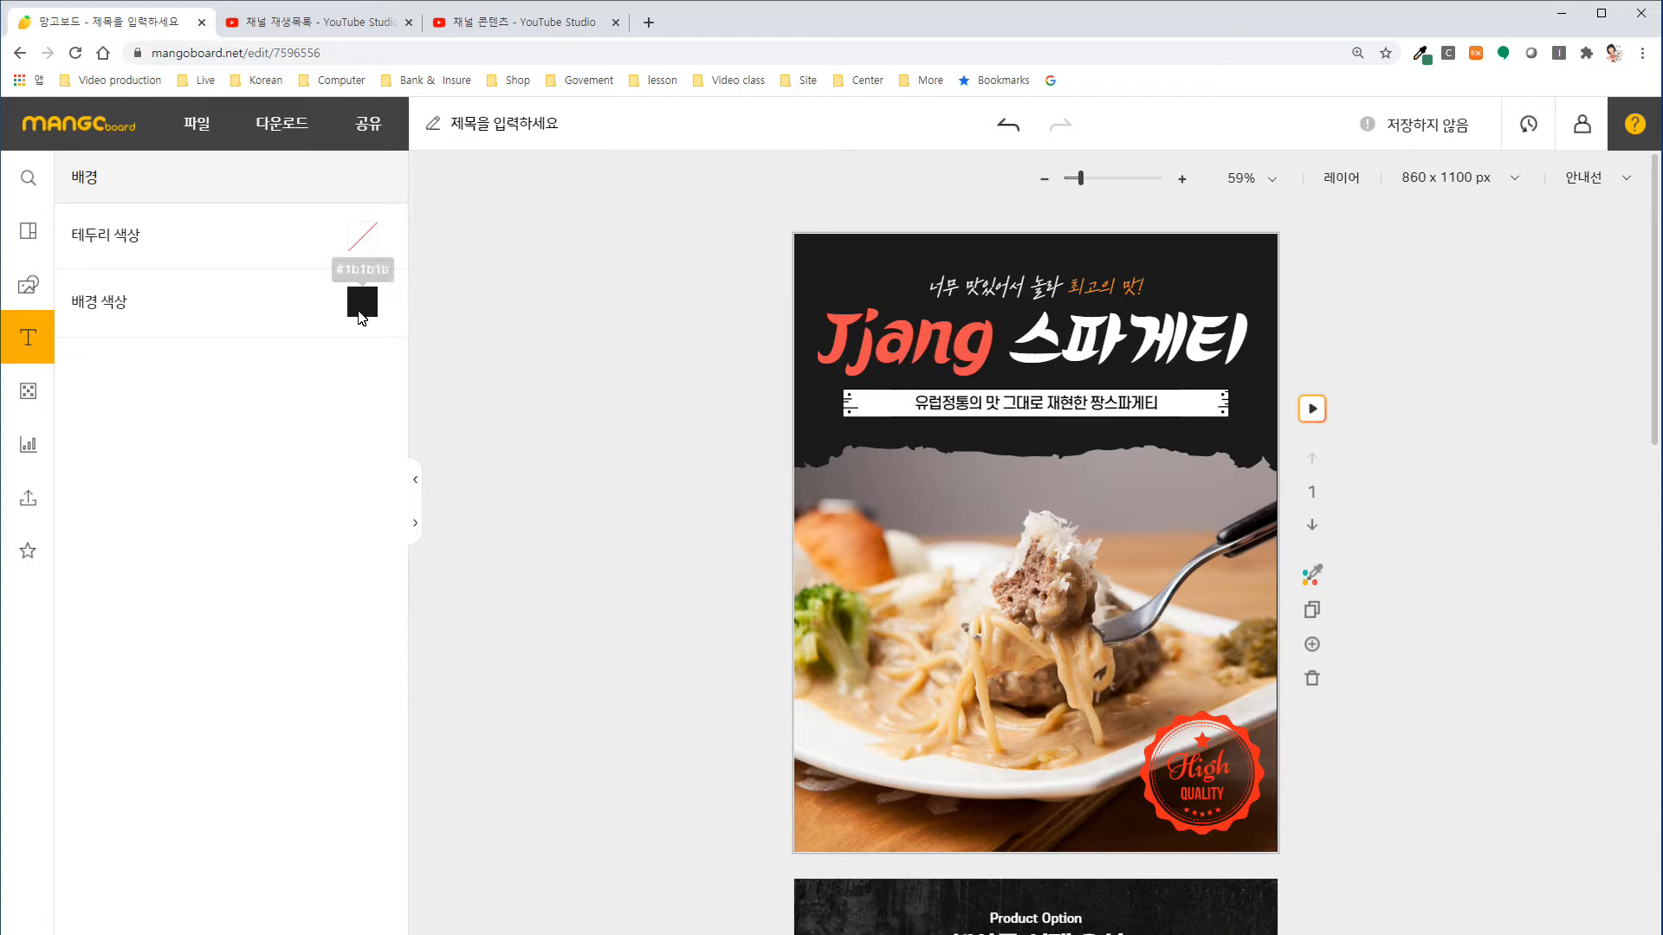
Replace the "도장" search term with "배경" and search the design elements for backgrounds.
left_click(29, 286)
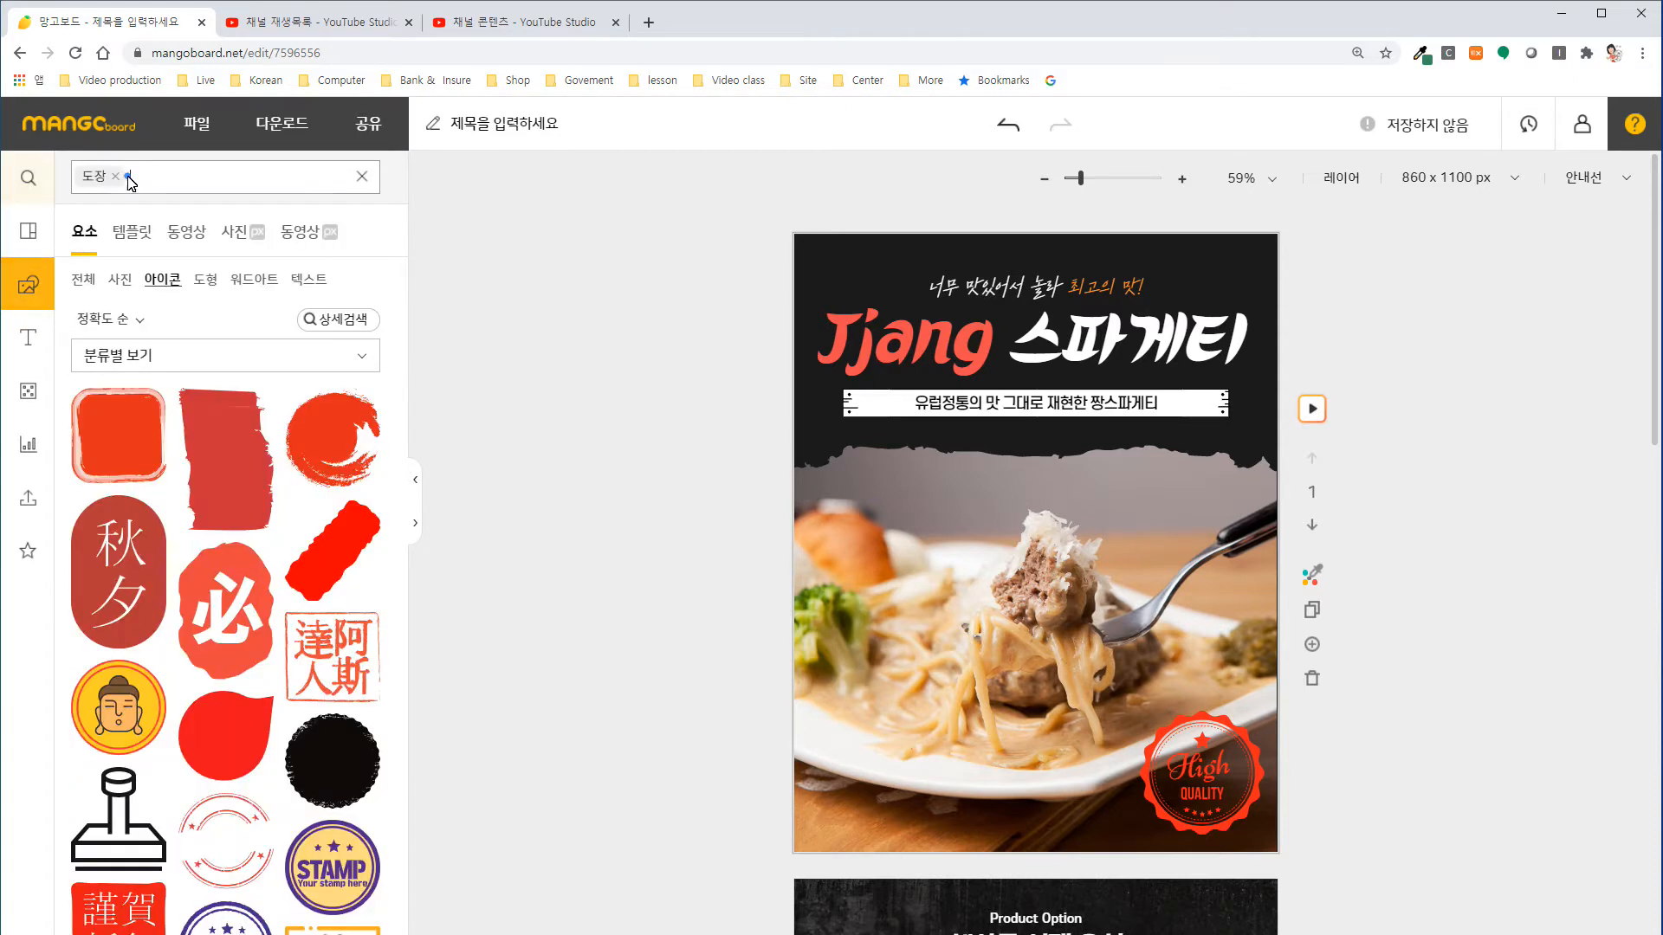
left_click(127, 177)
type("ㅂㅐ")
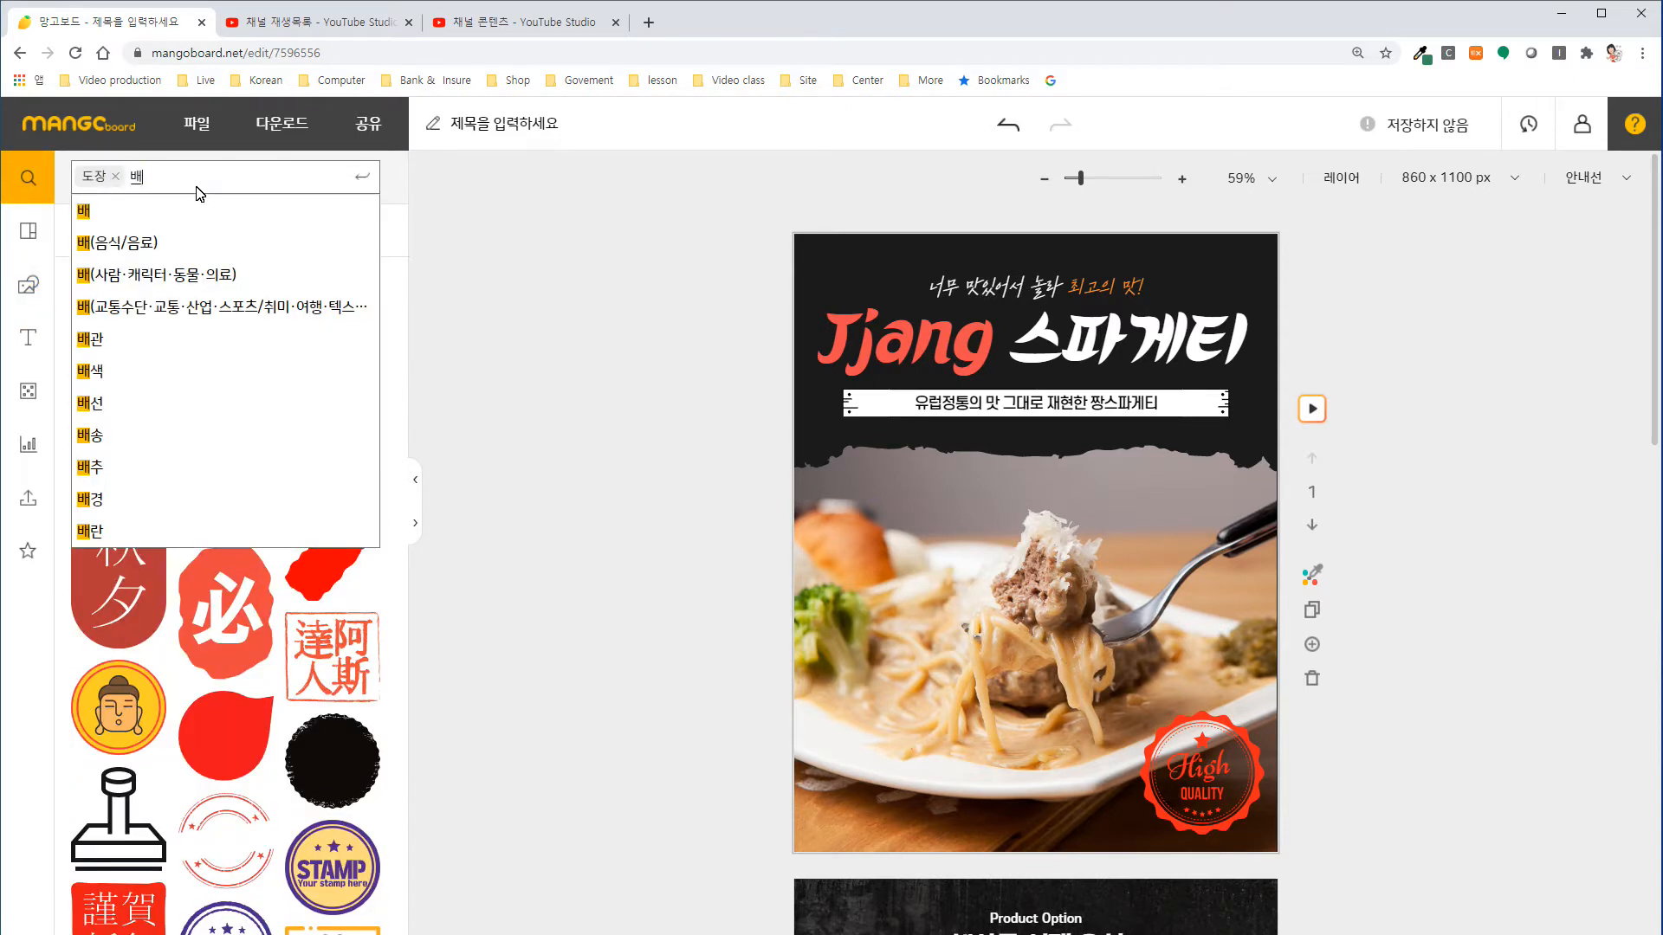
left_click(117, 177)
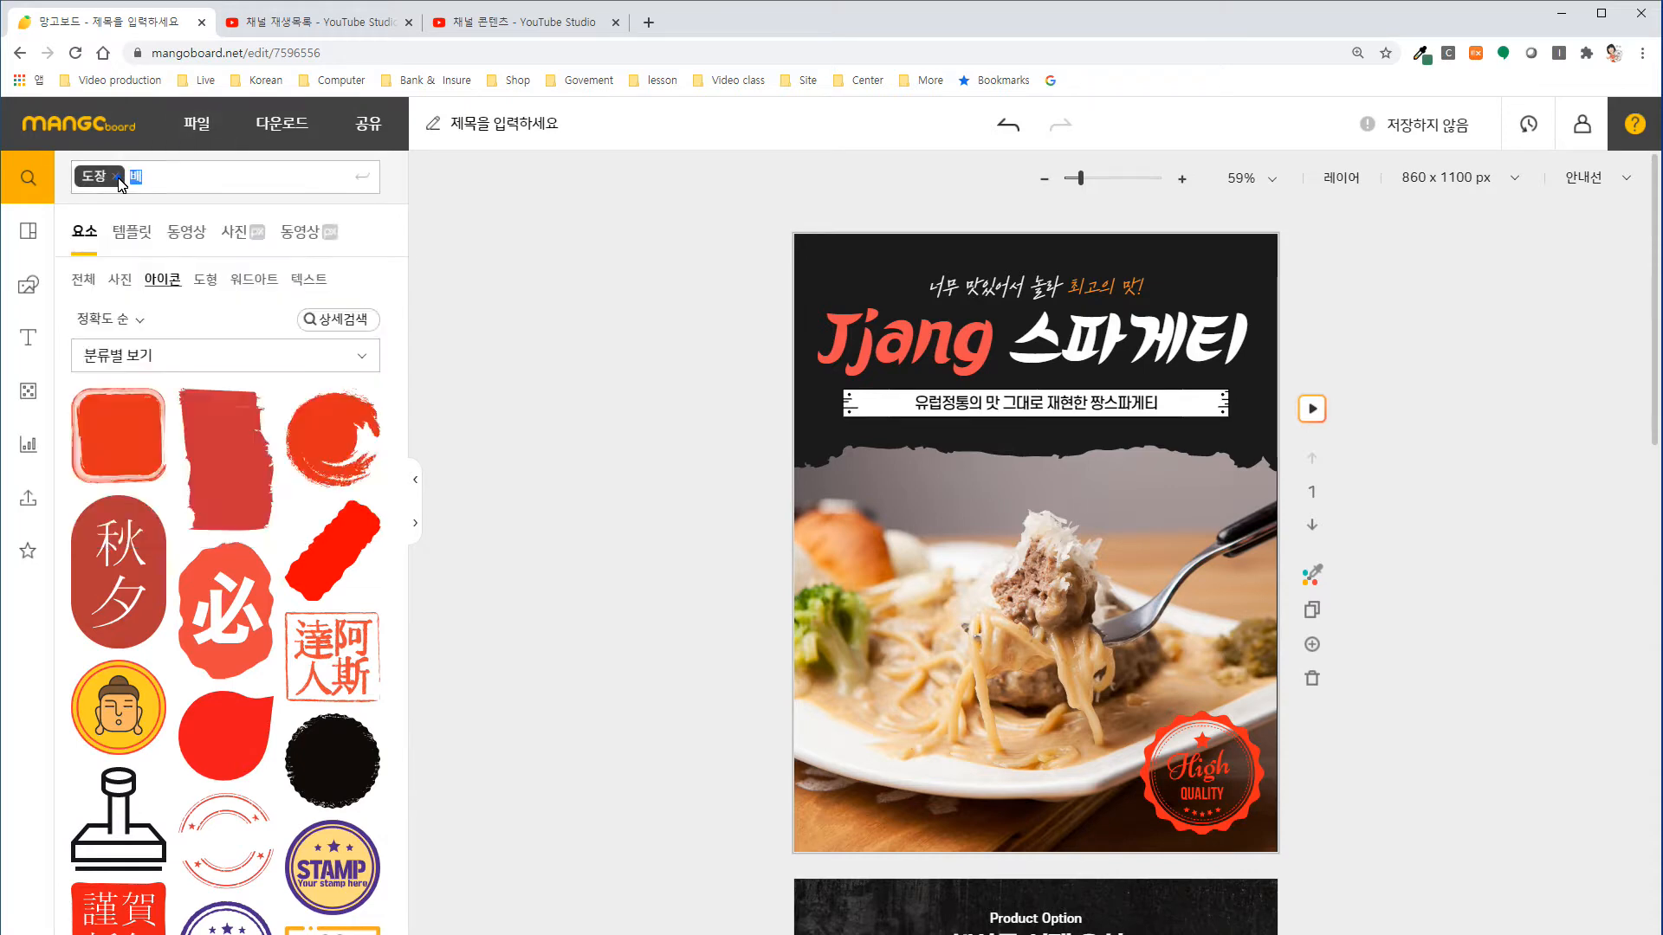
left_click(122, 180)
type("배경")
key("Return")
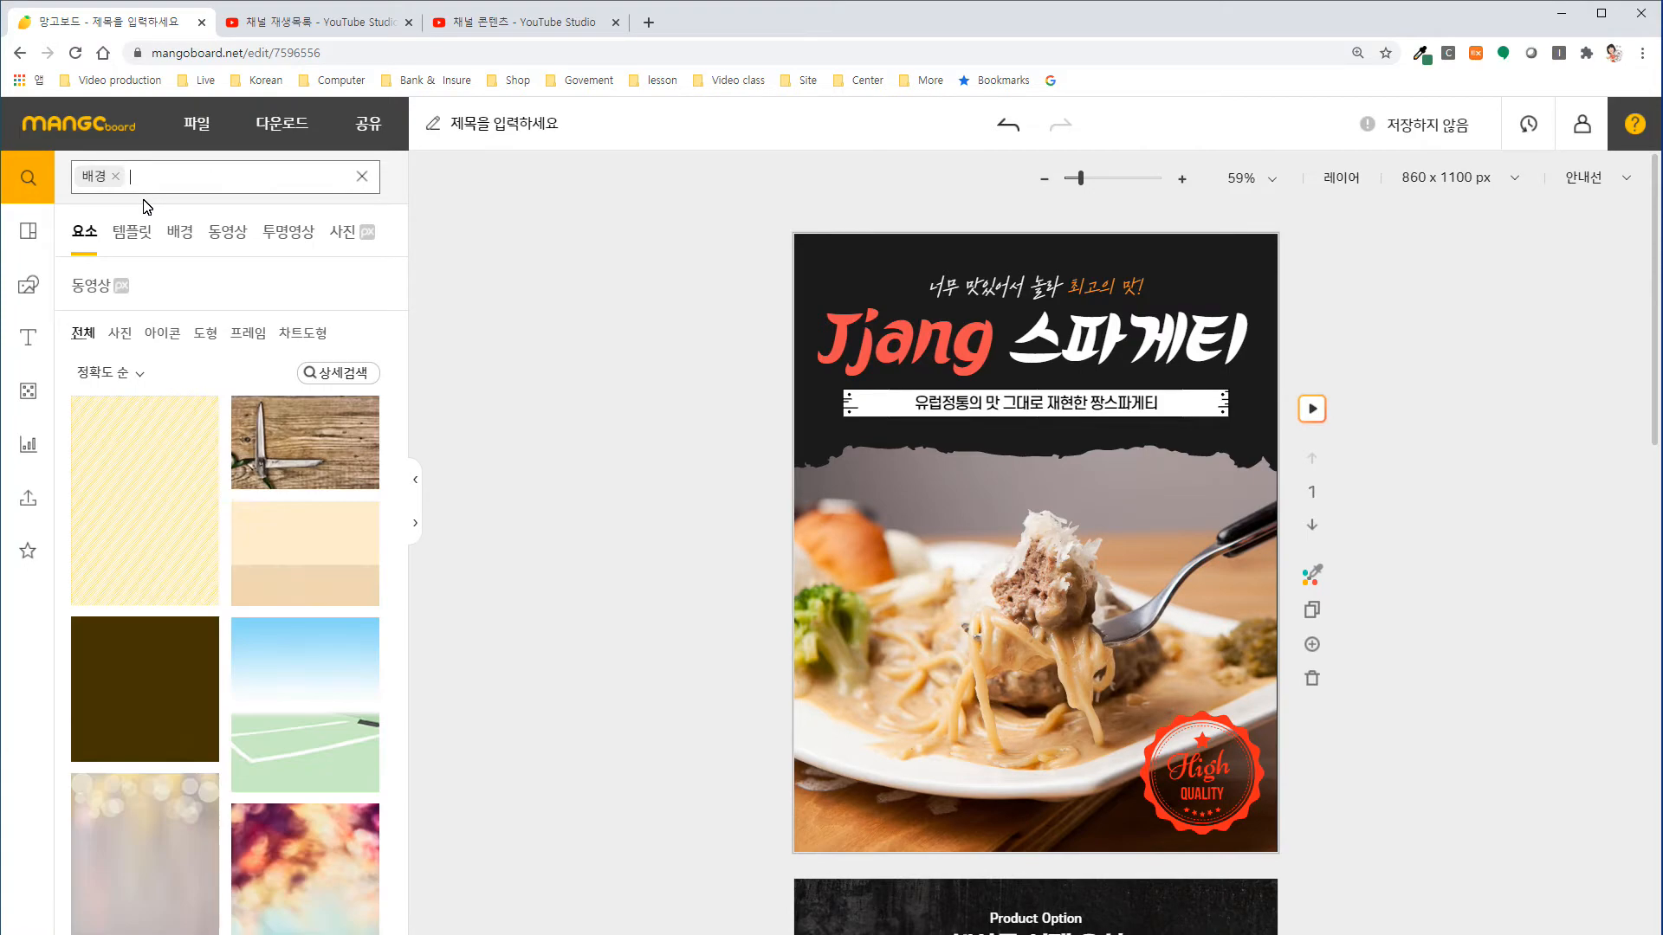
Insert the dark brown-to-black gradient texture from the "배경" results and set it as the first slide's background.
left_click(414, 526)
scroll(512, 522, "down", 10)
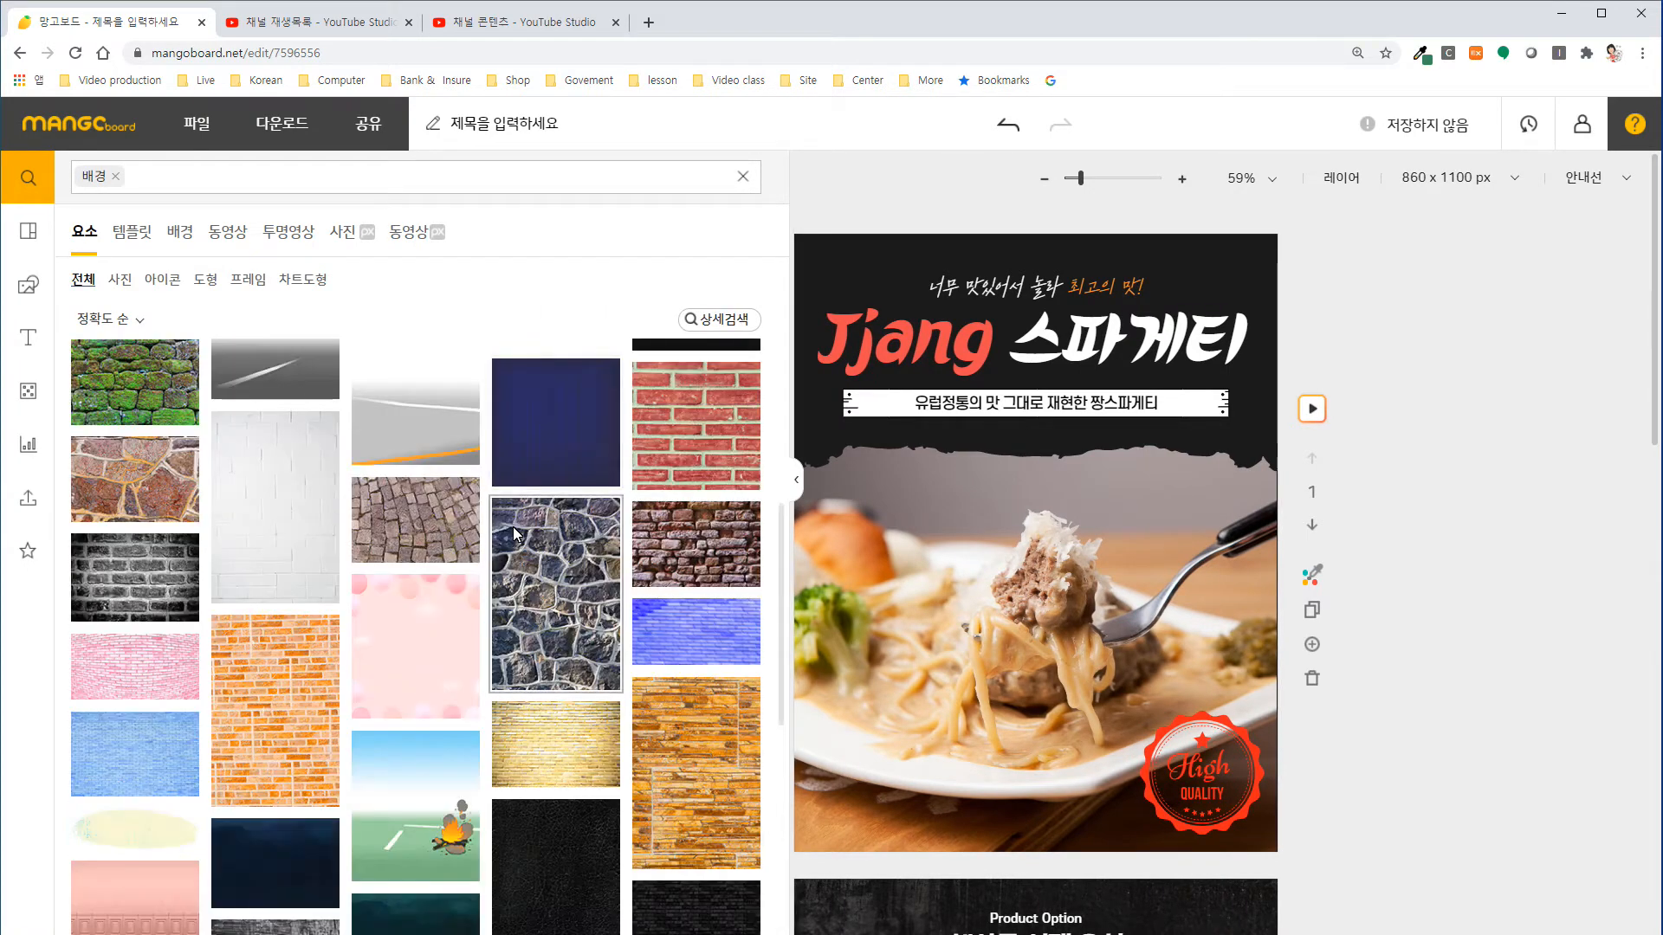
scroll(515, 534, "down", 2)
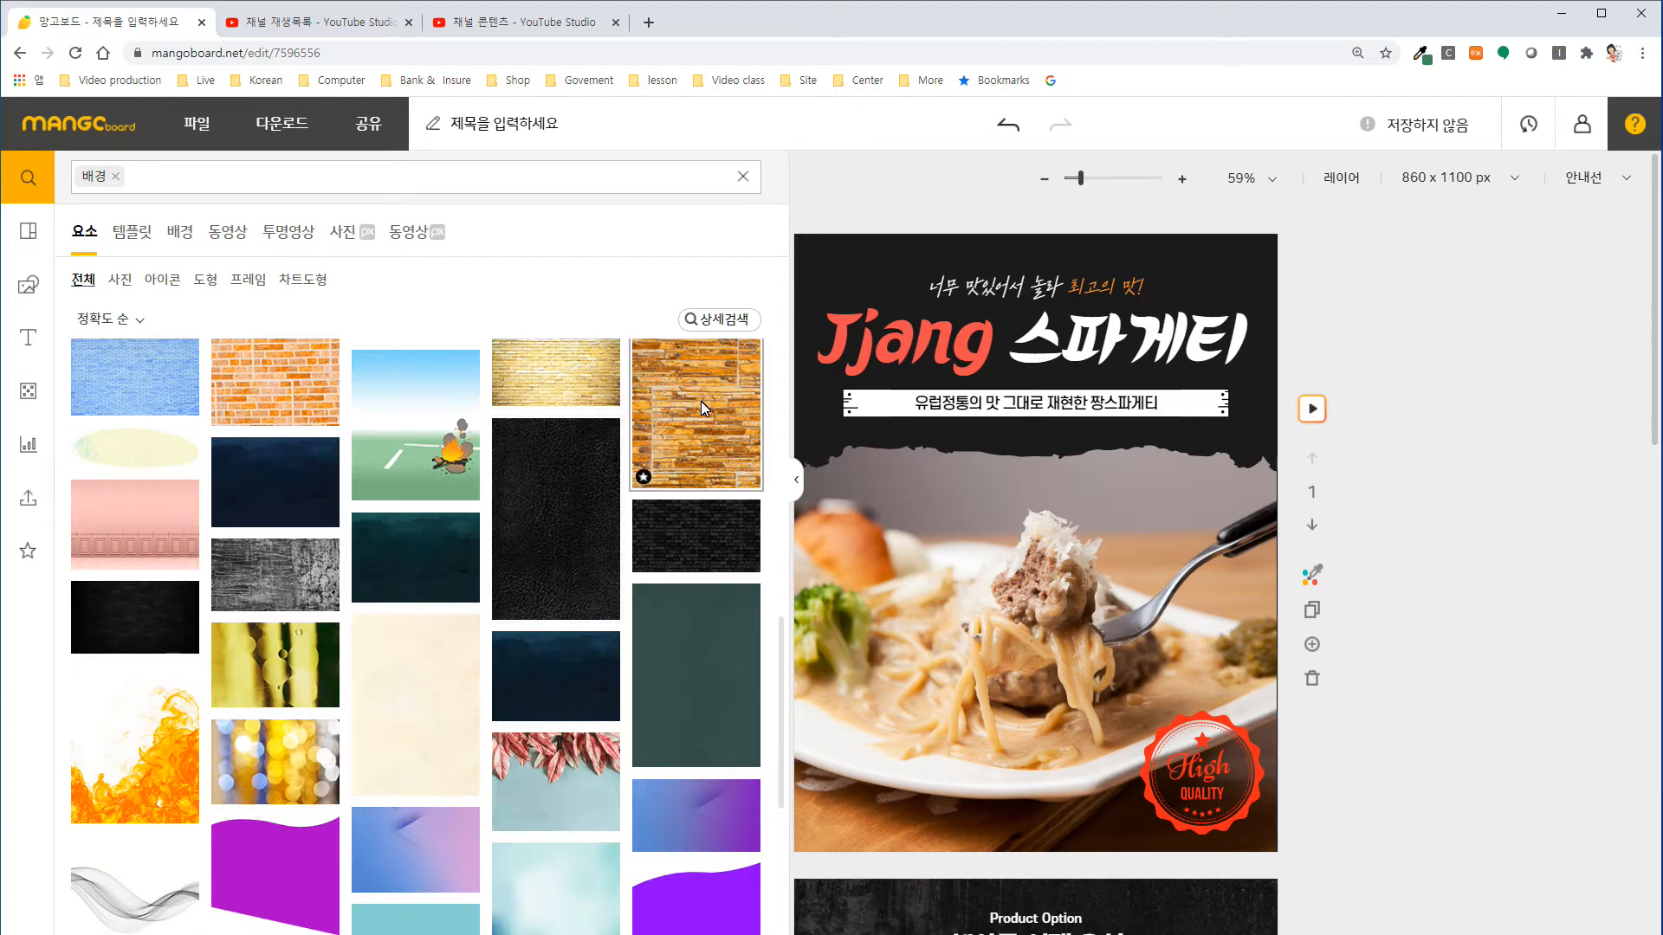
scroll(647, 454, "down", 10)
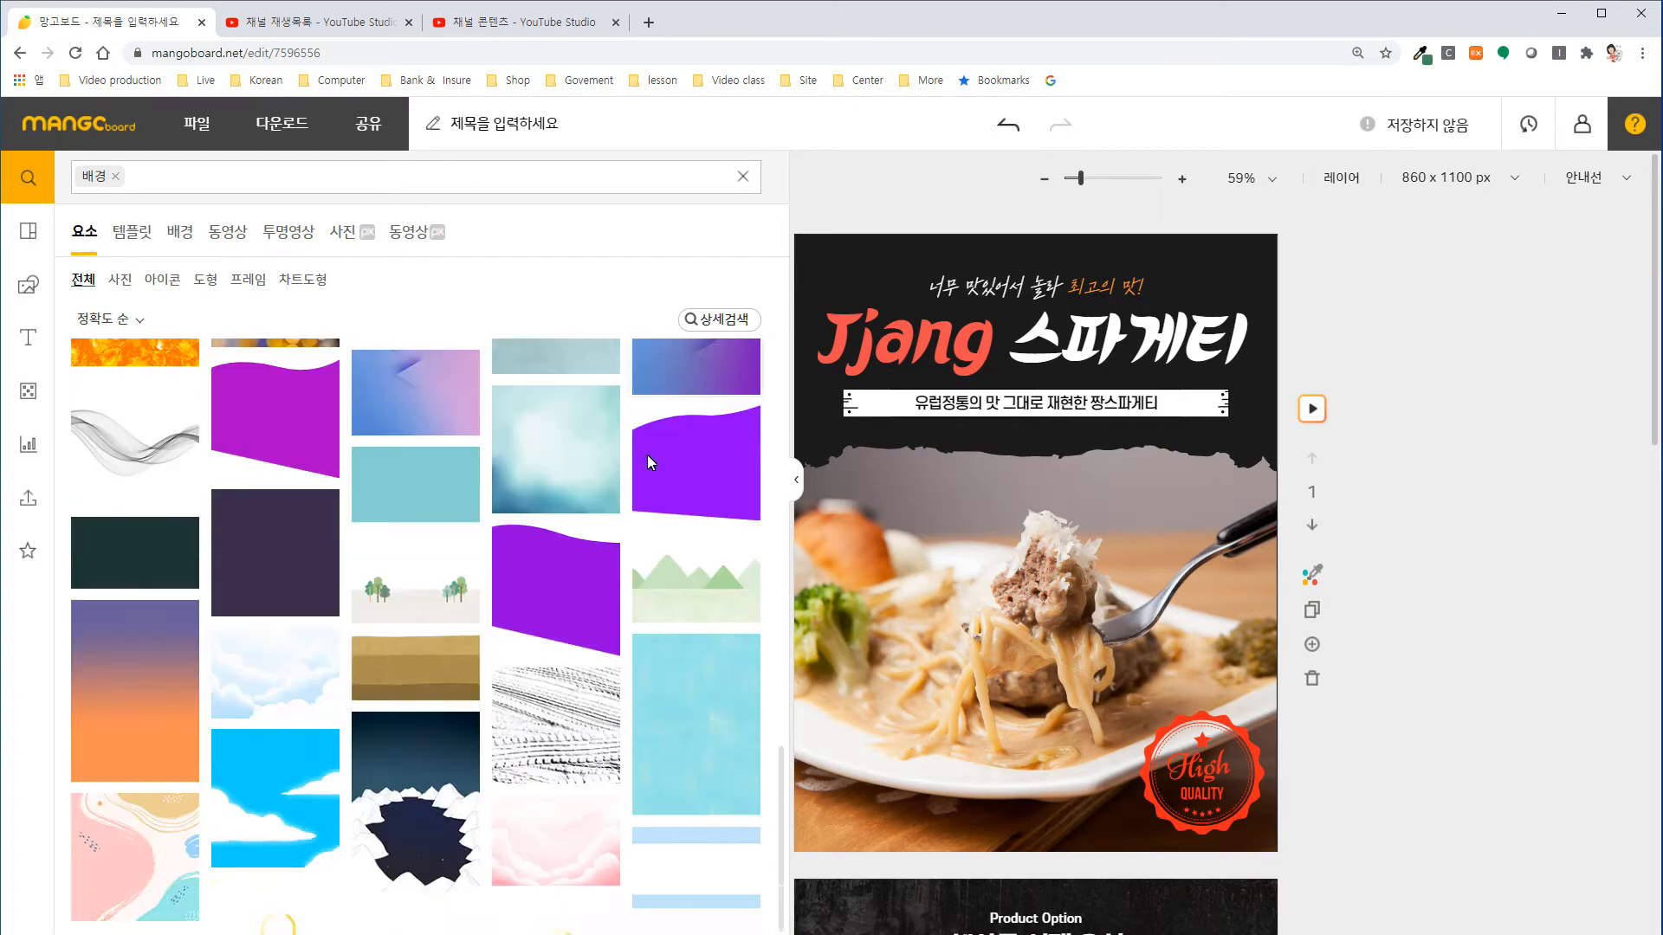
scroll(647, 456, "down", 10)
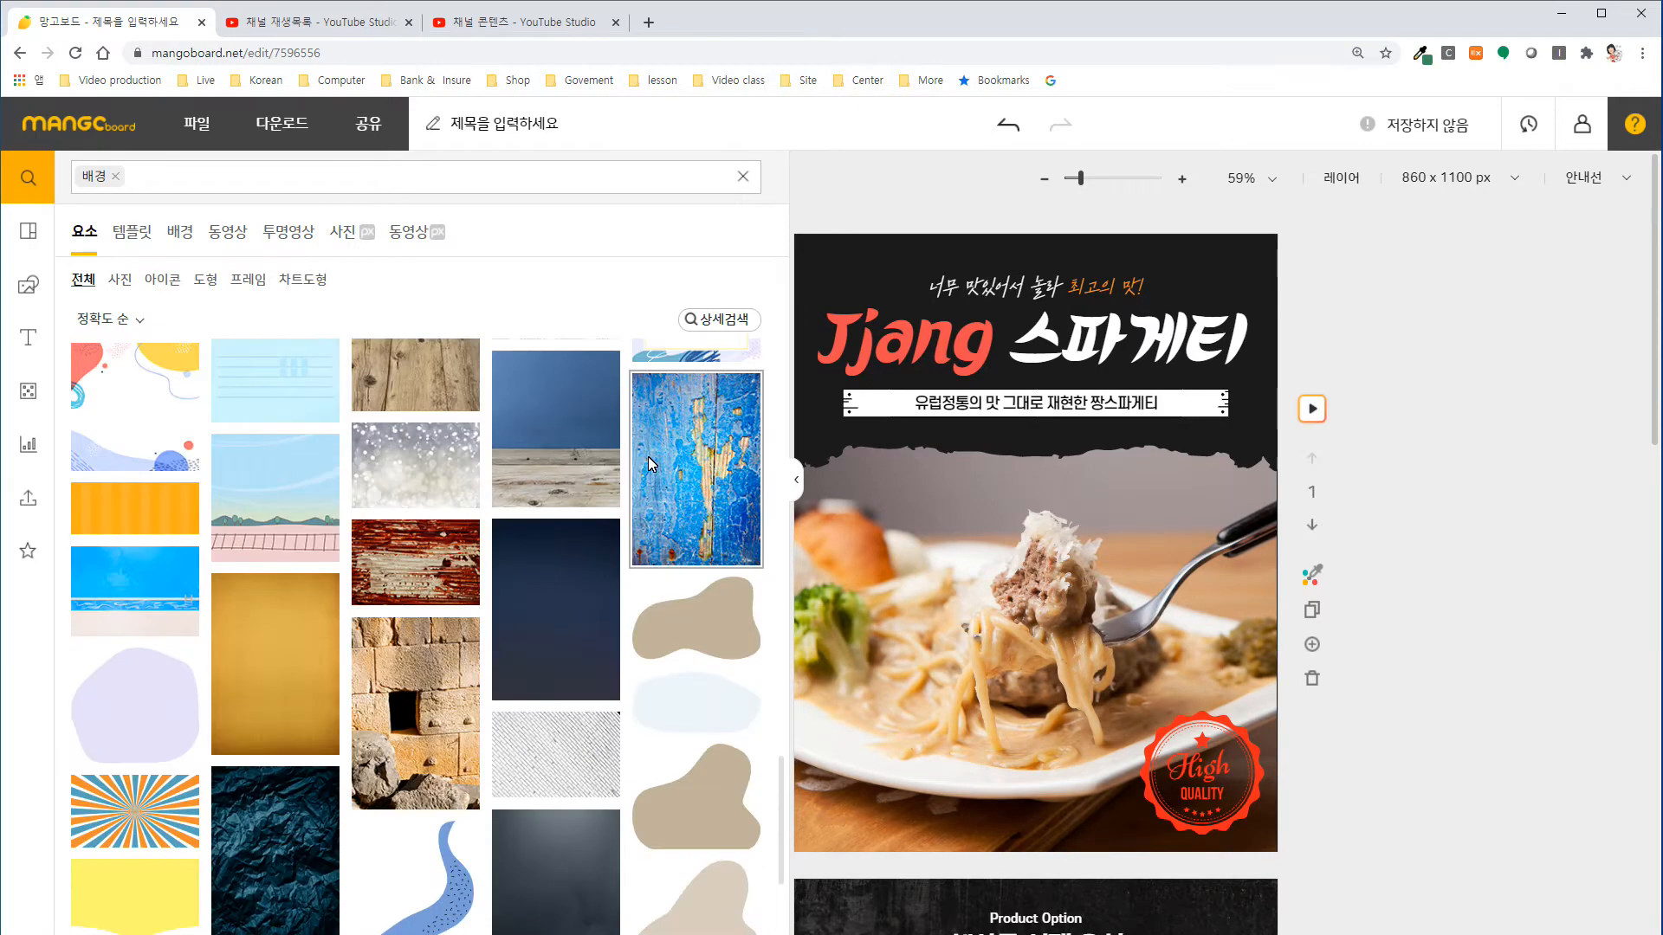
scroll(652, 463, "down", 10)
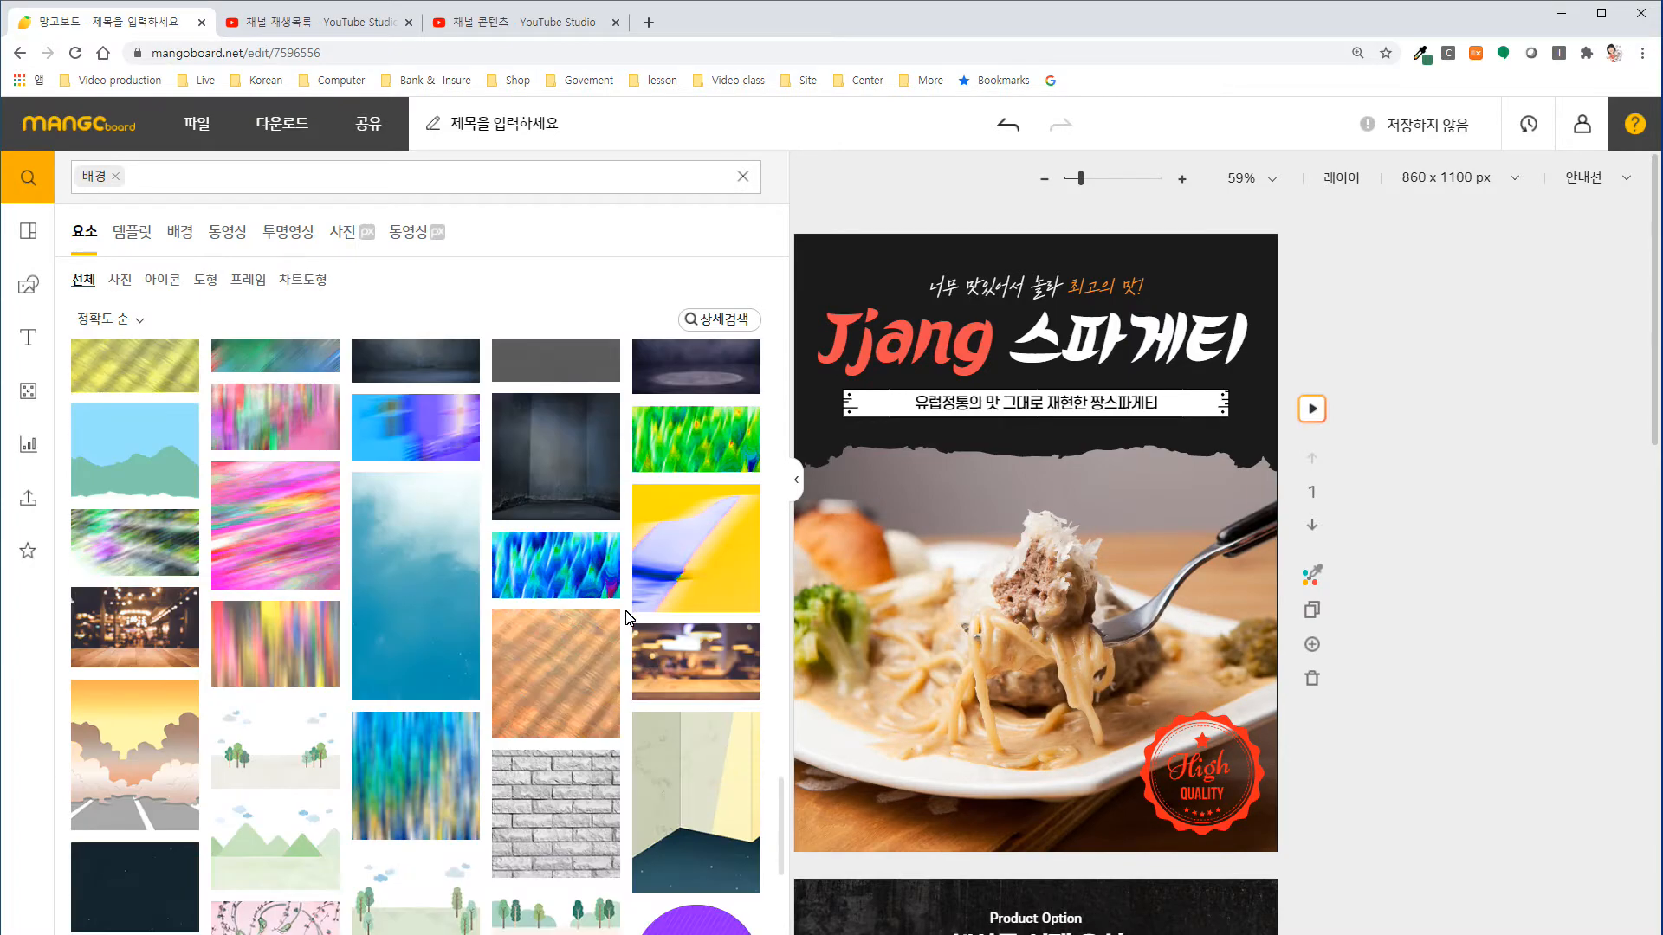
scroll(629, 617, "down", 10)
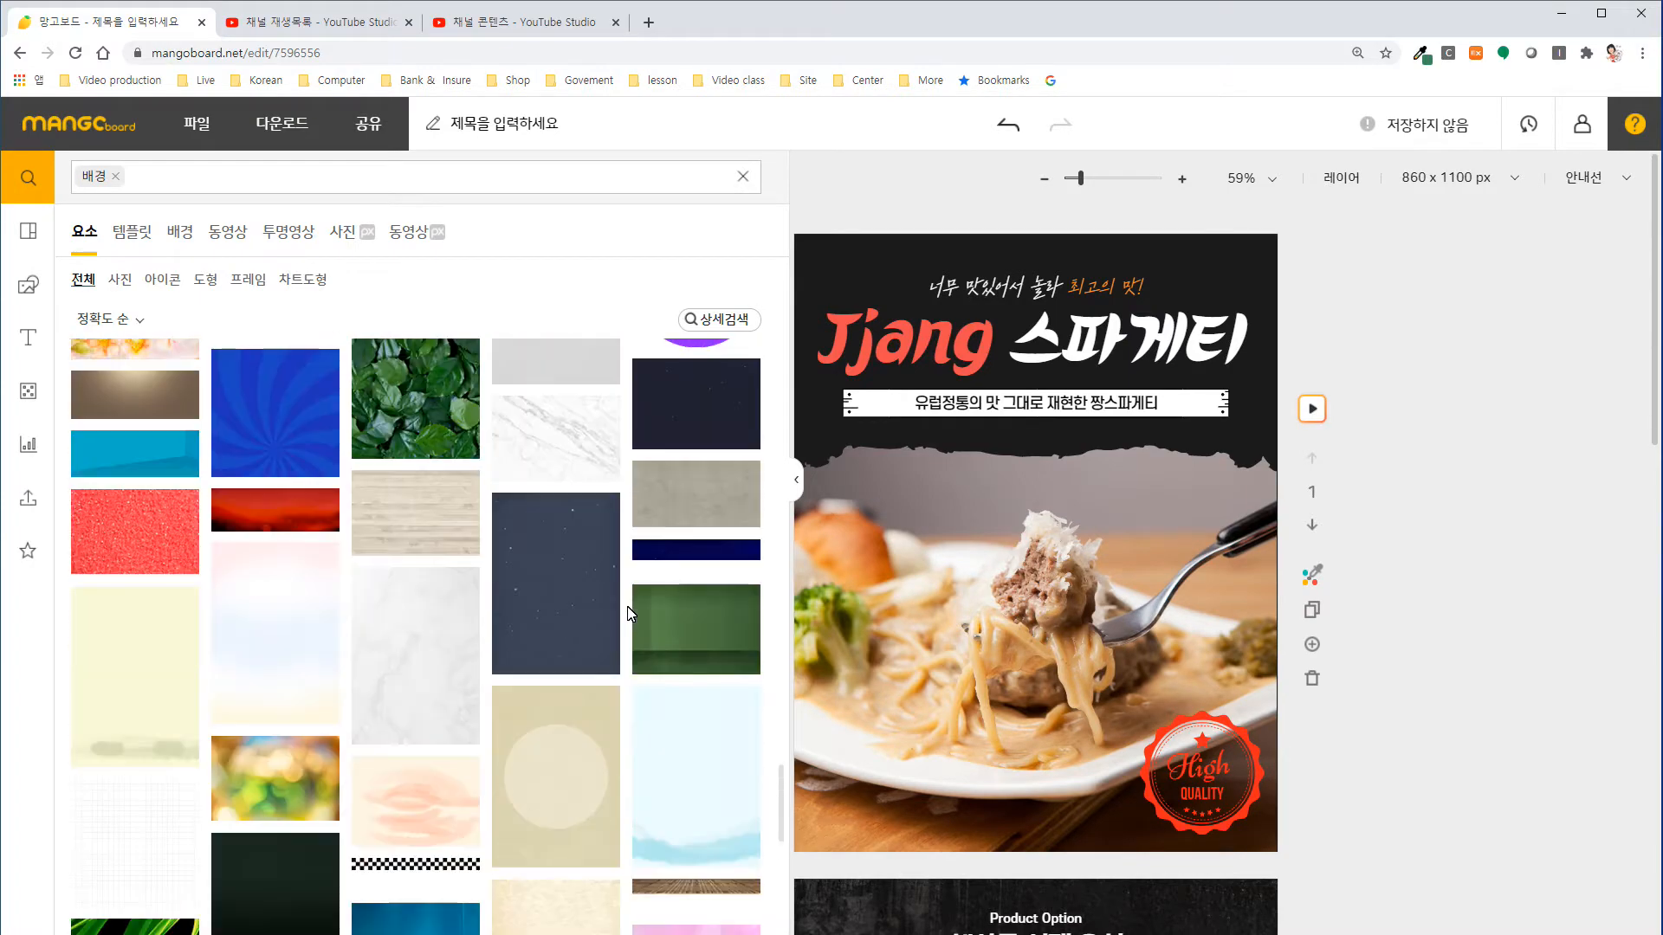
scroll(630, 612, "down", 10)
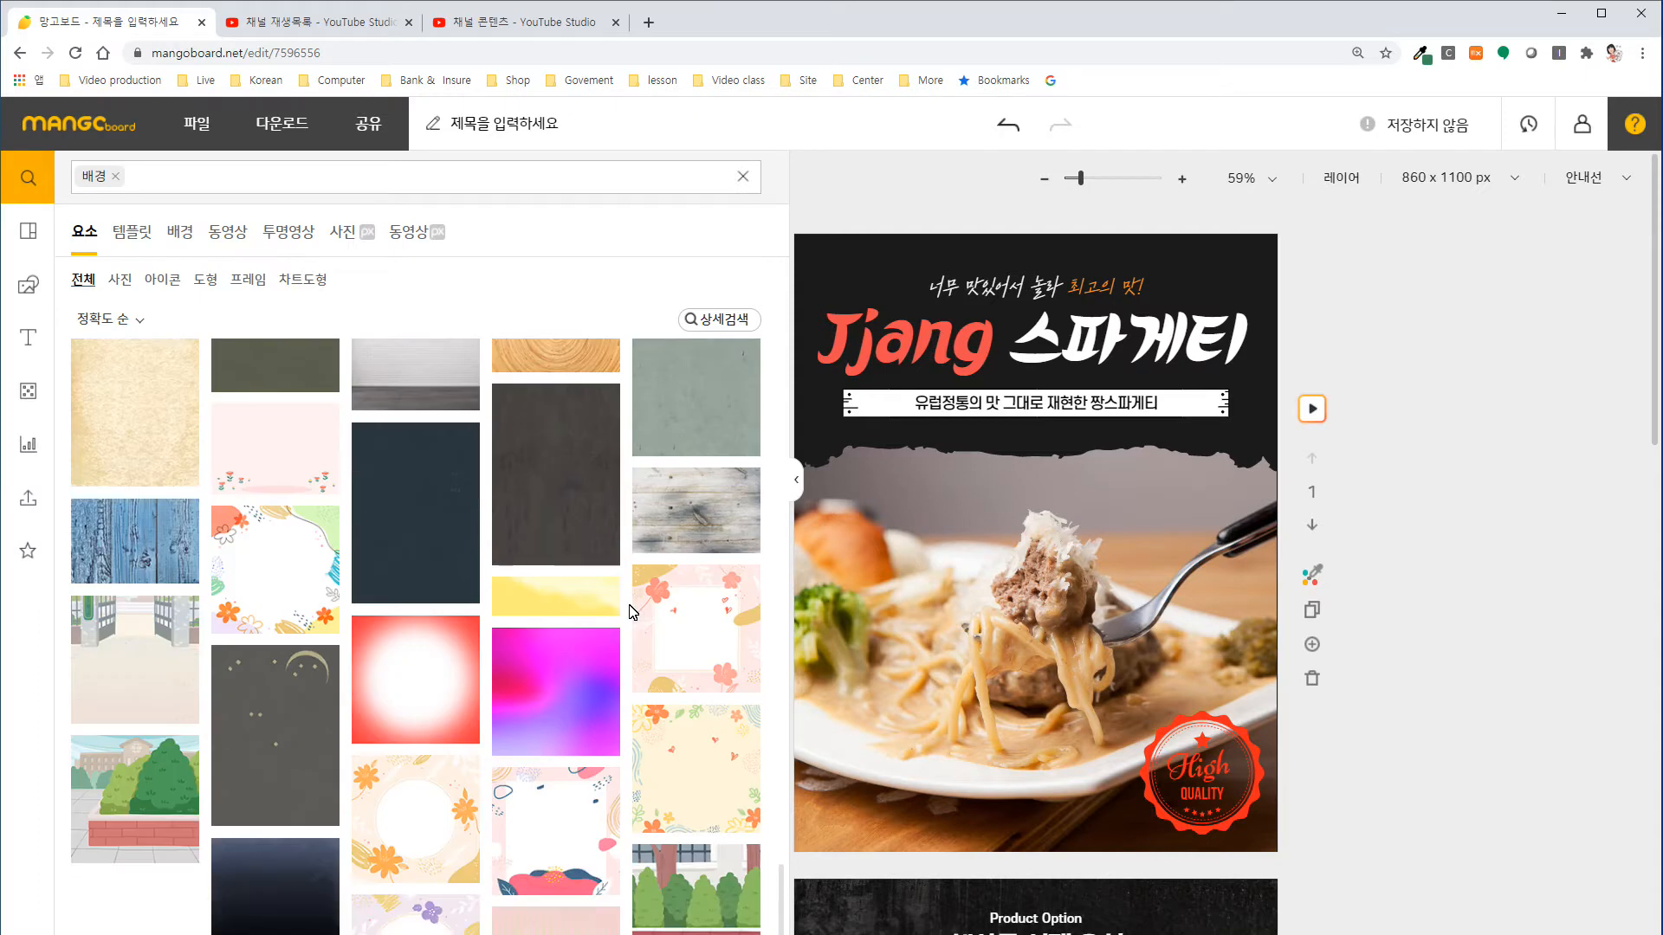
scroll(632, 611, "down", 1)
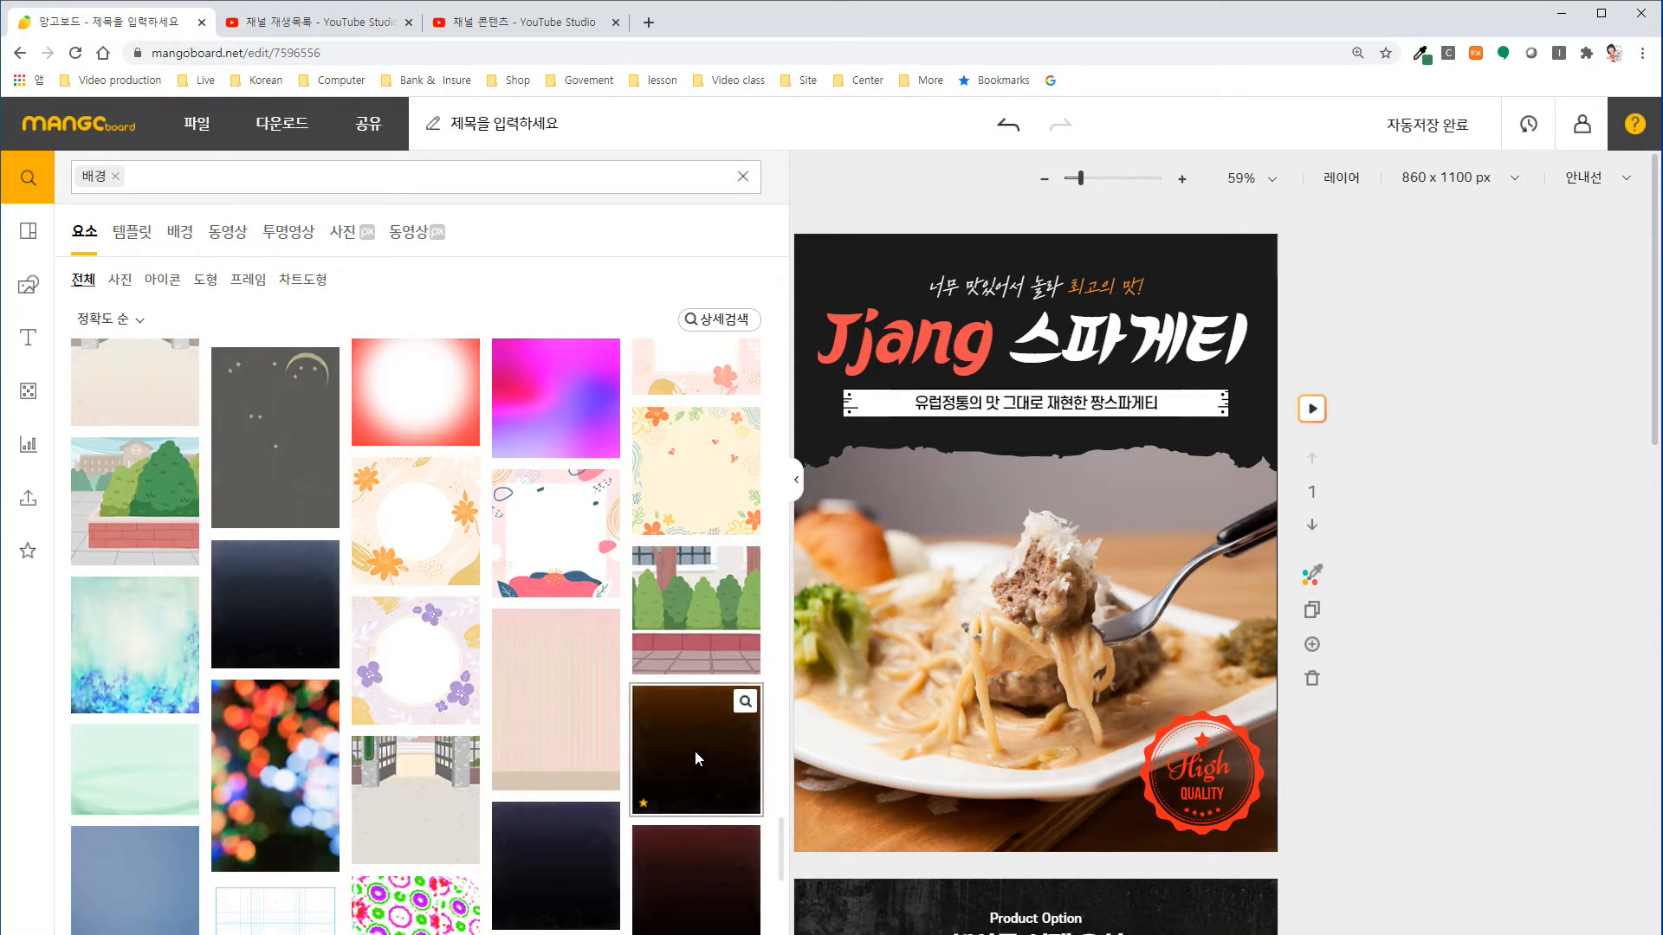
left_click(695, 750)
left_click(1025, 557)
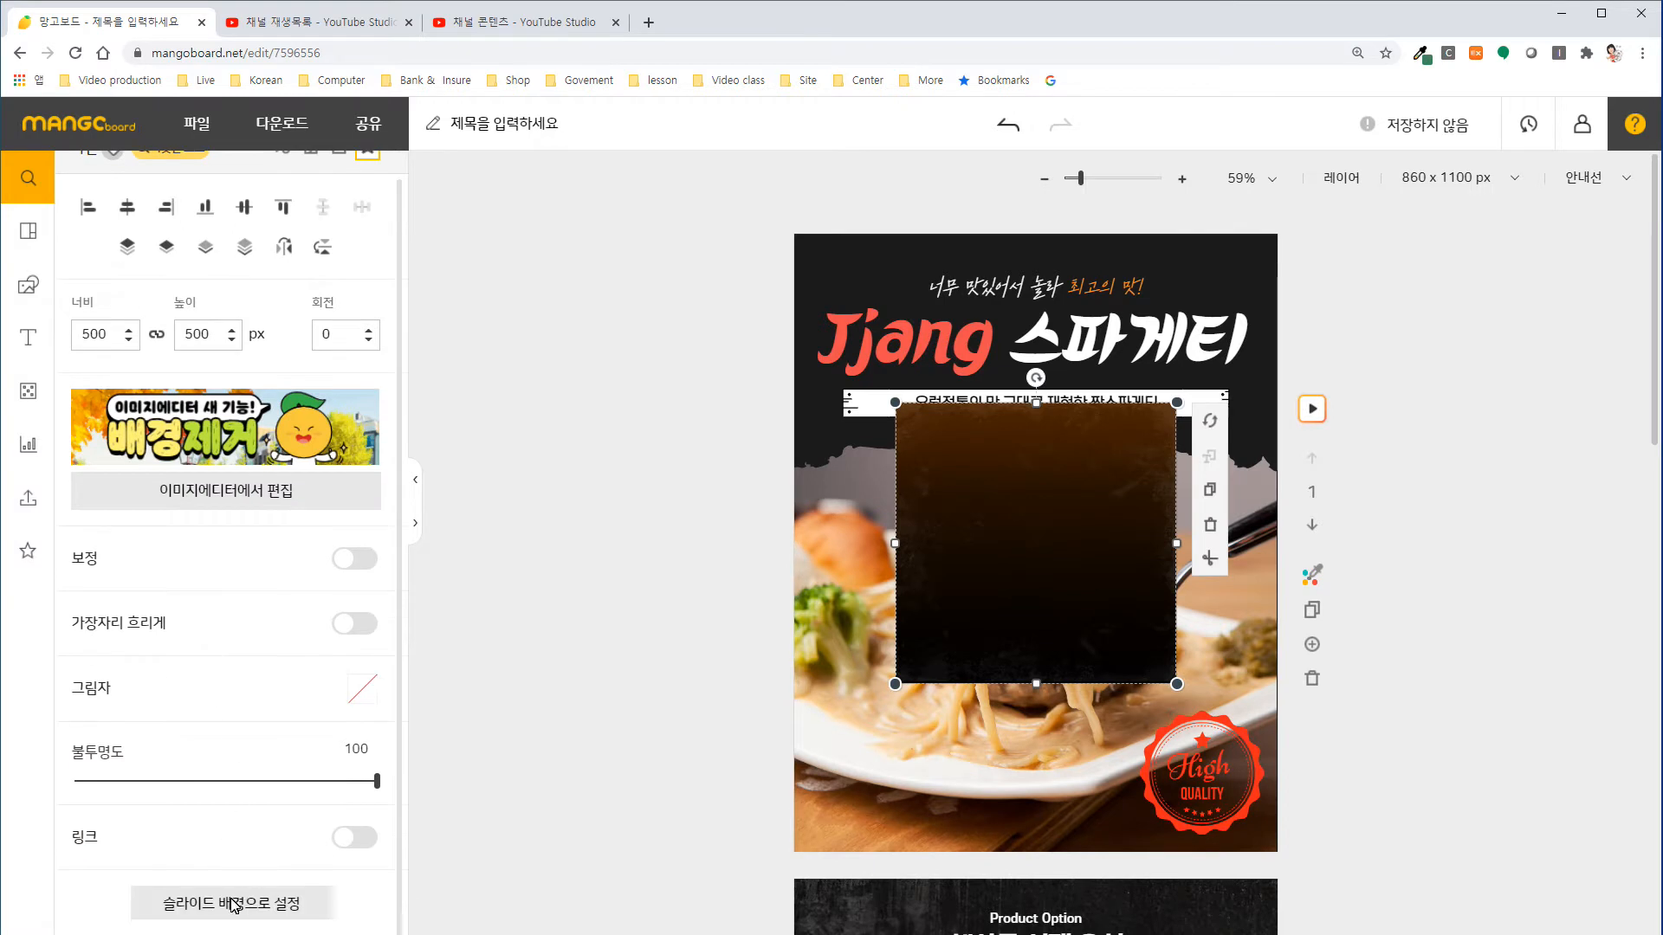
left_click(232, 900)
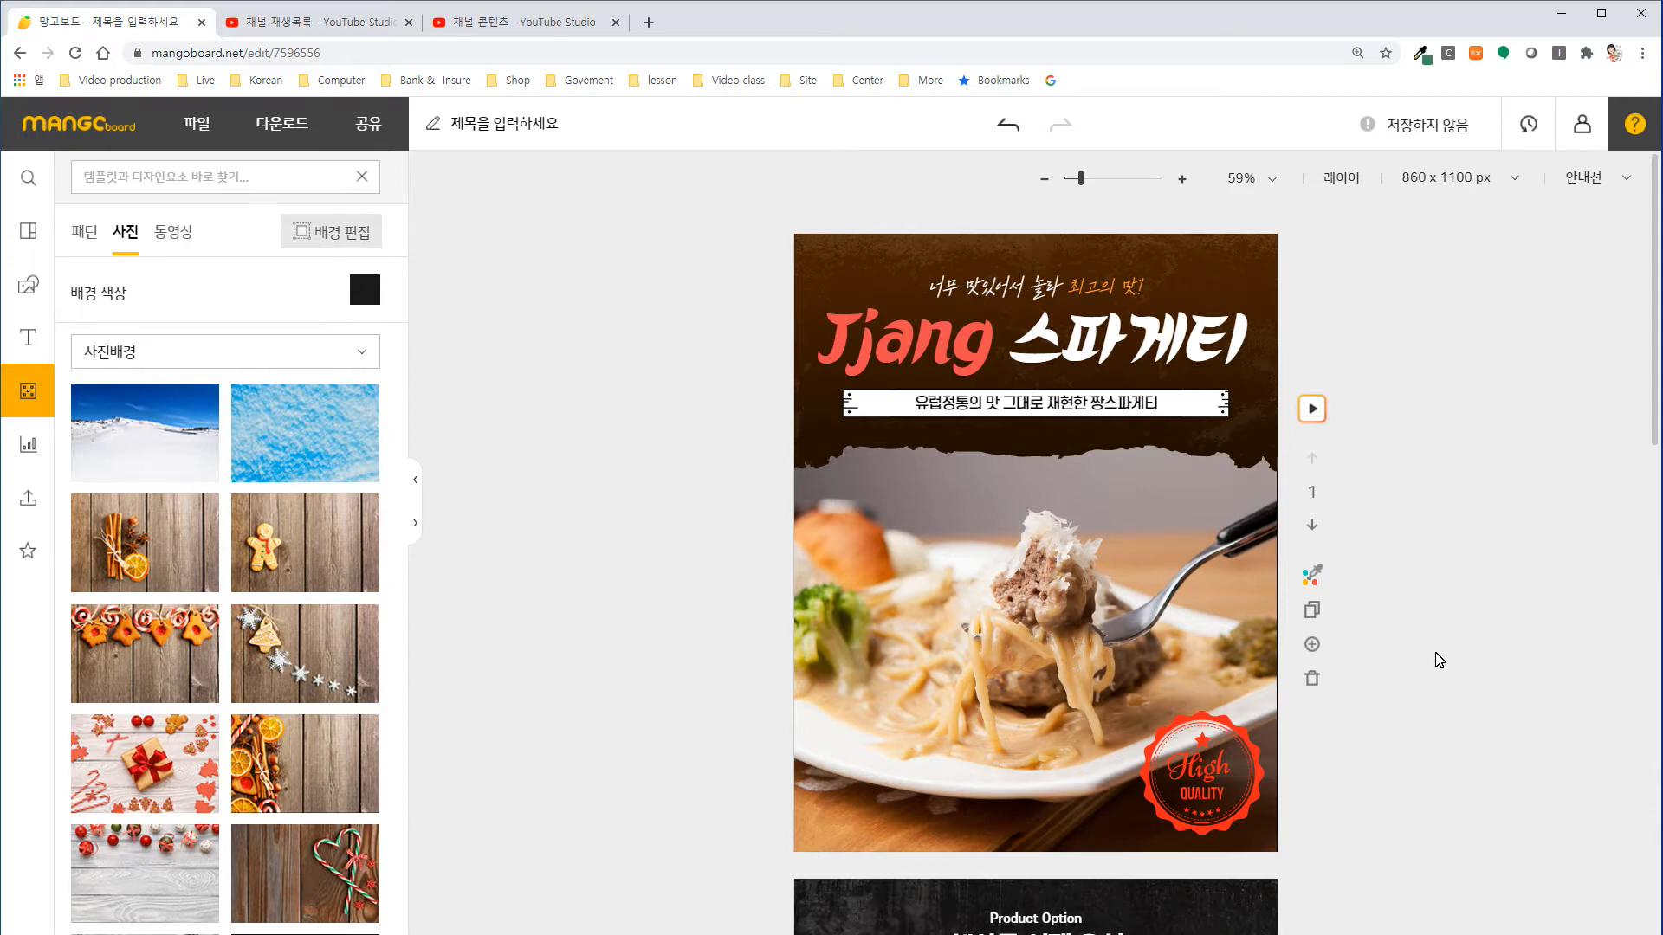
Check the second slide's background and reopen the "배경" search results in an expanded list.
scroll(1438, 660, "down", 7)
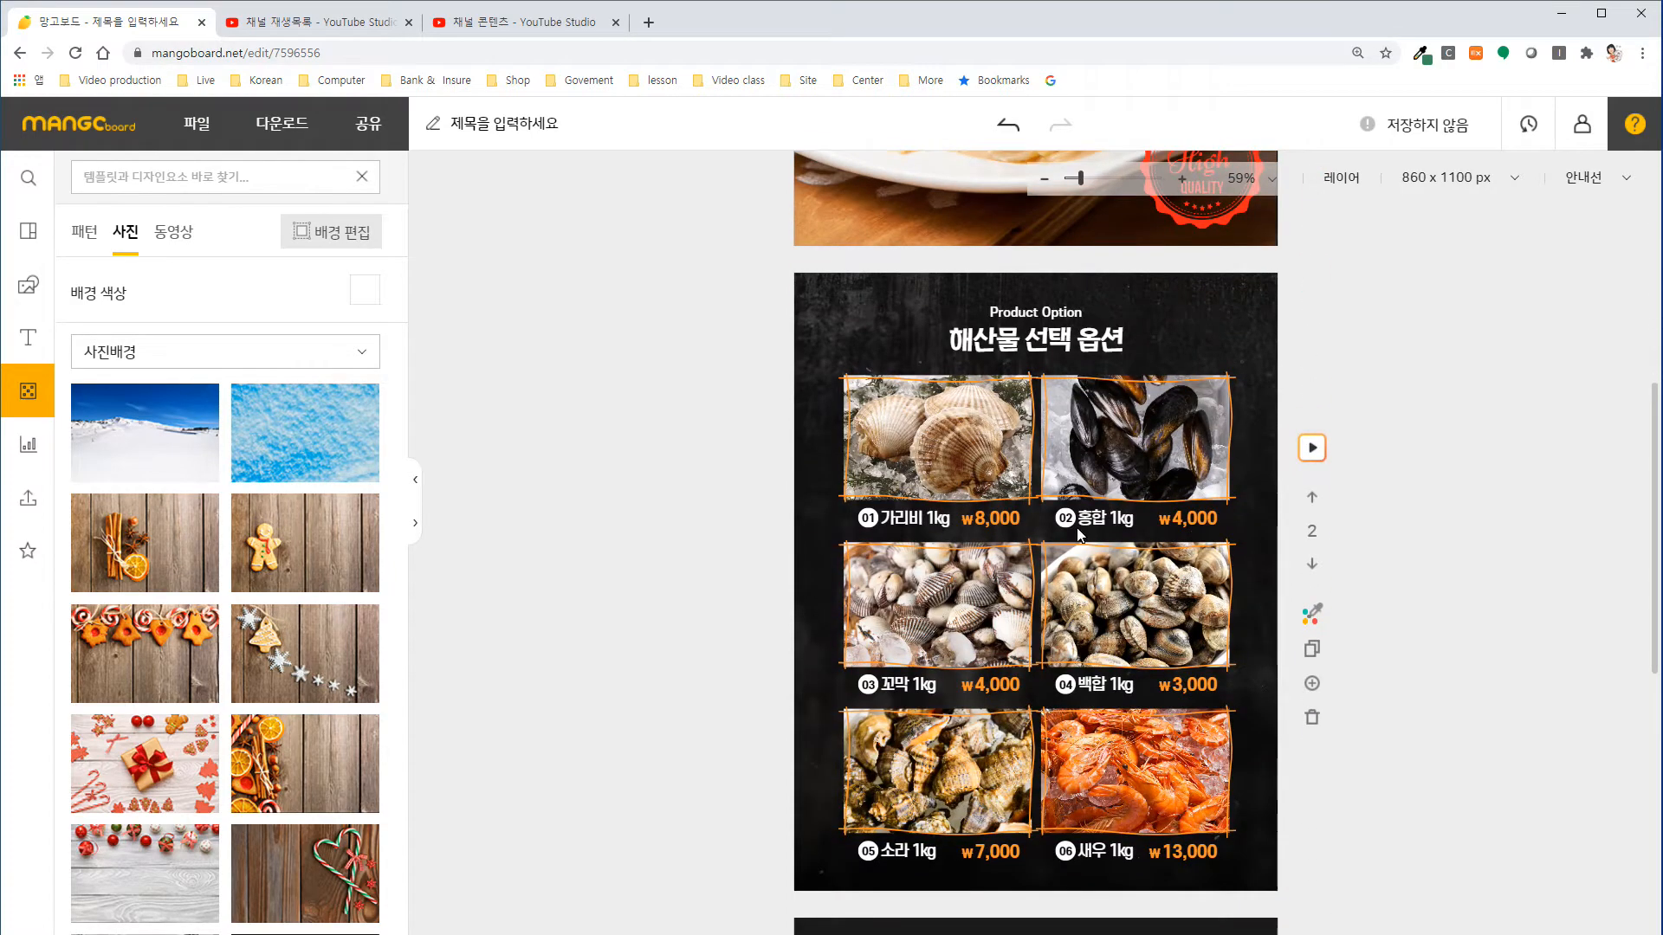
scroll(1078, 533, "up", 2)
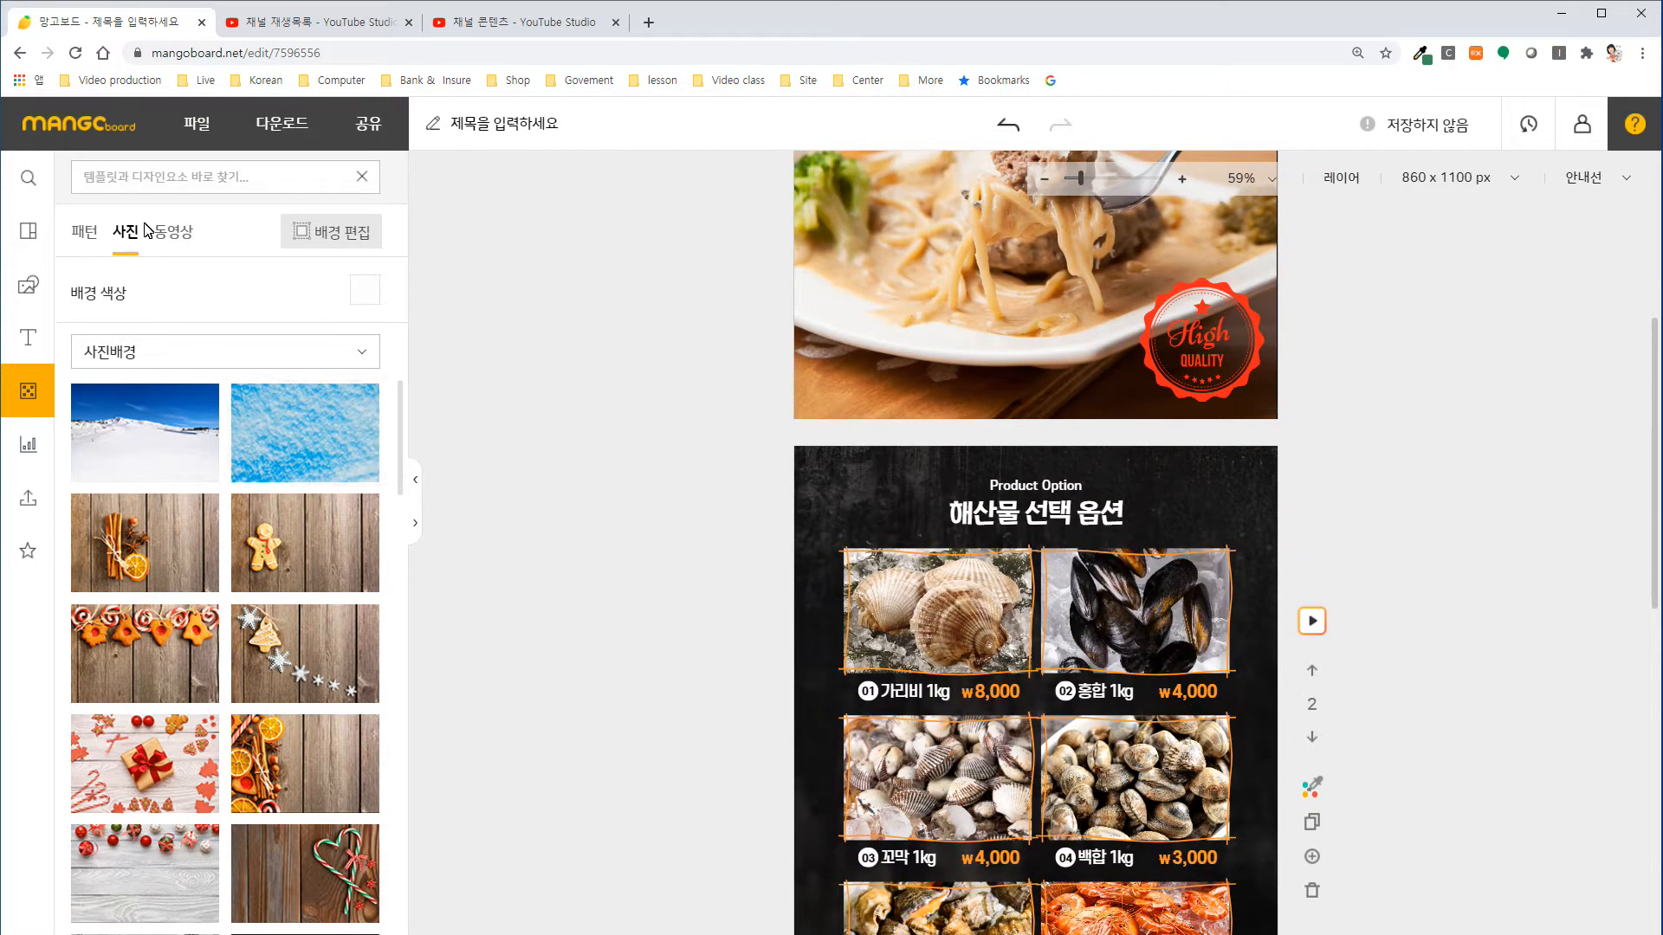
left_click(32, 284)
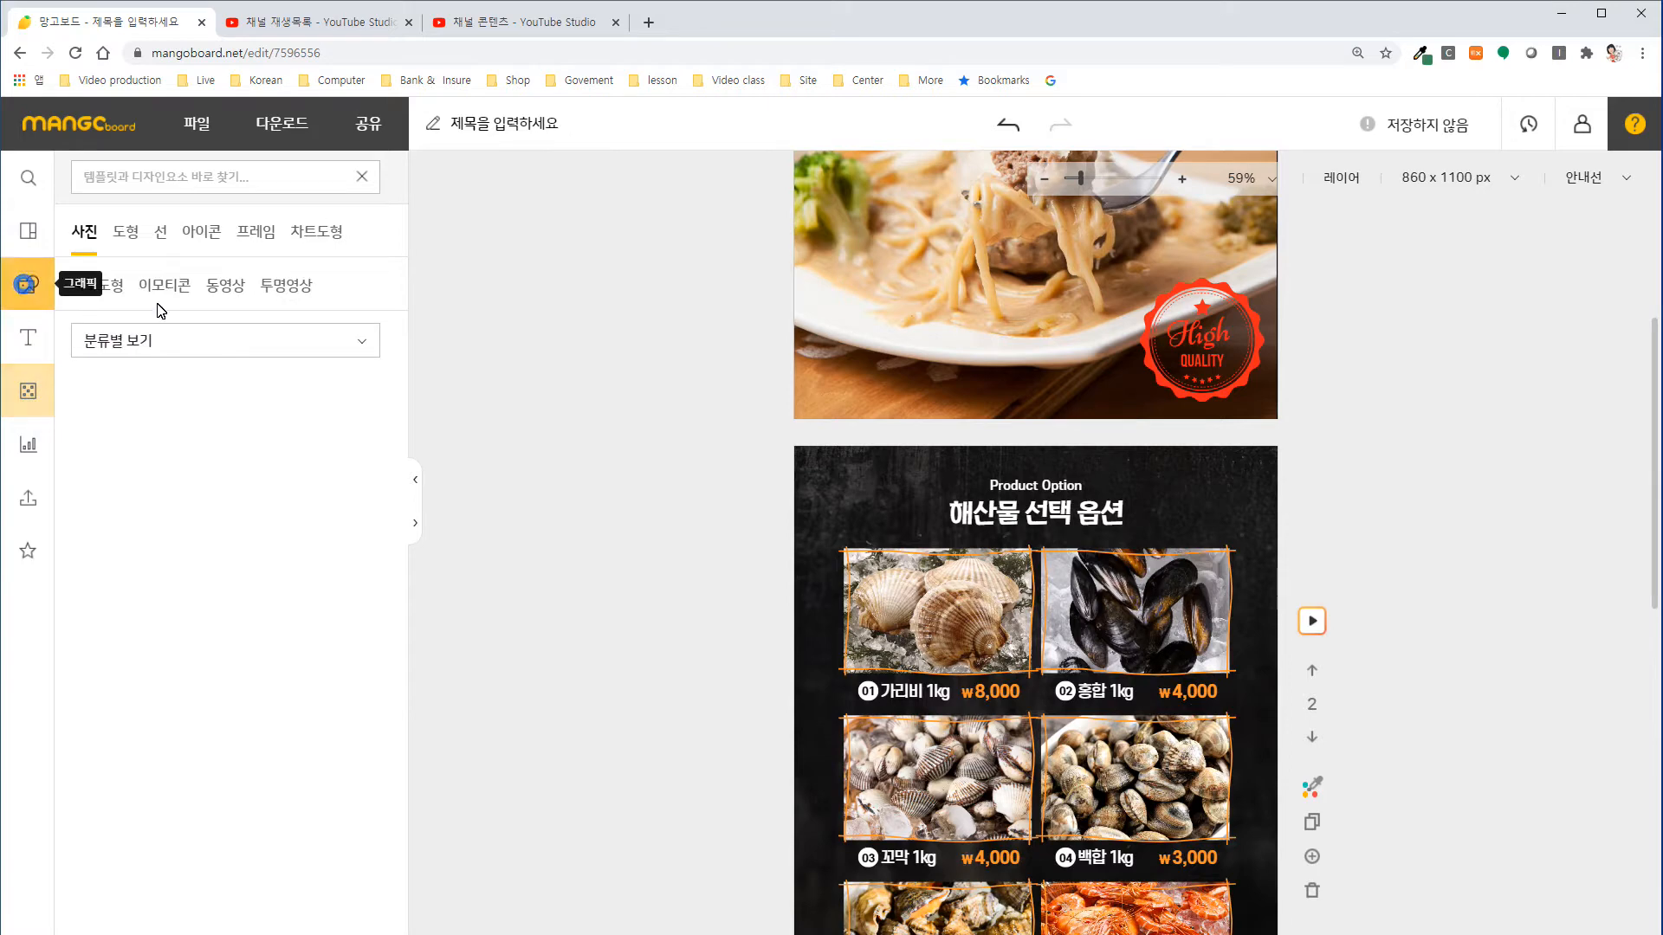
left_click(226, 186)
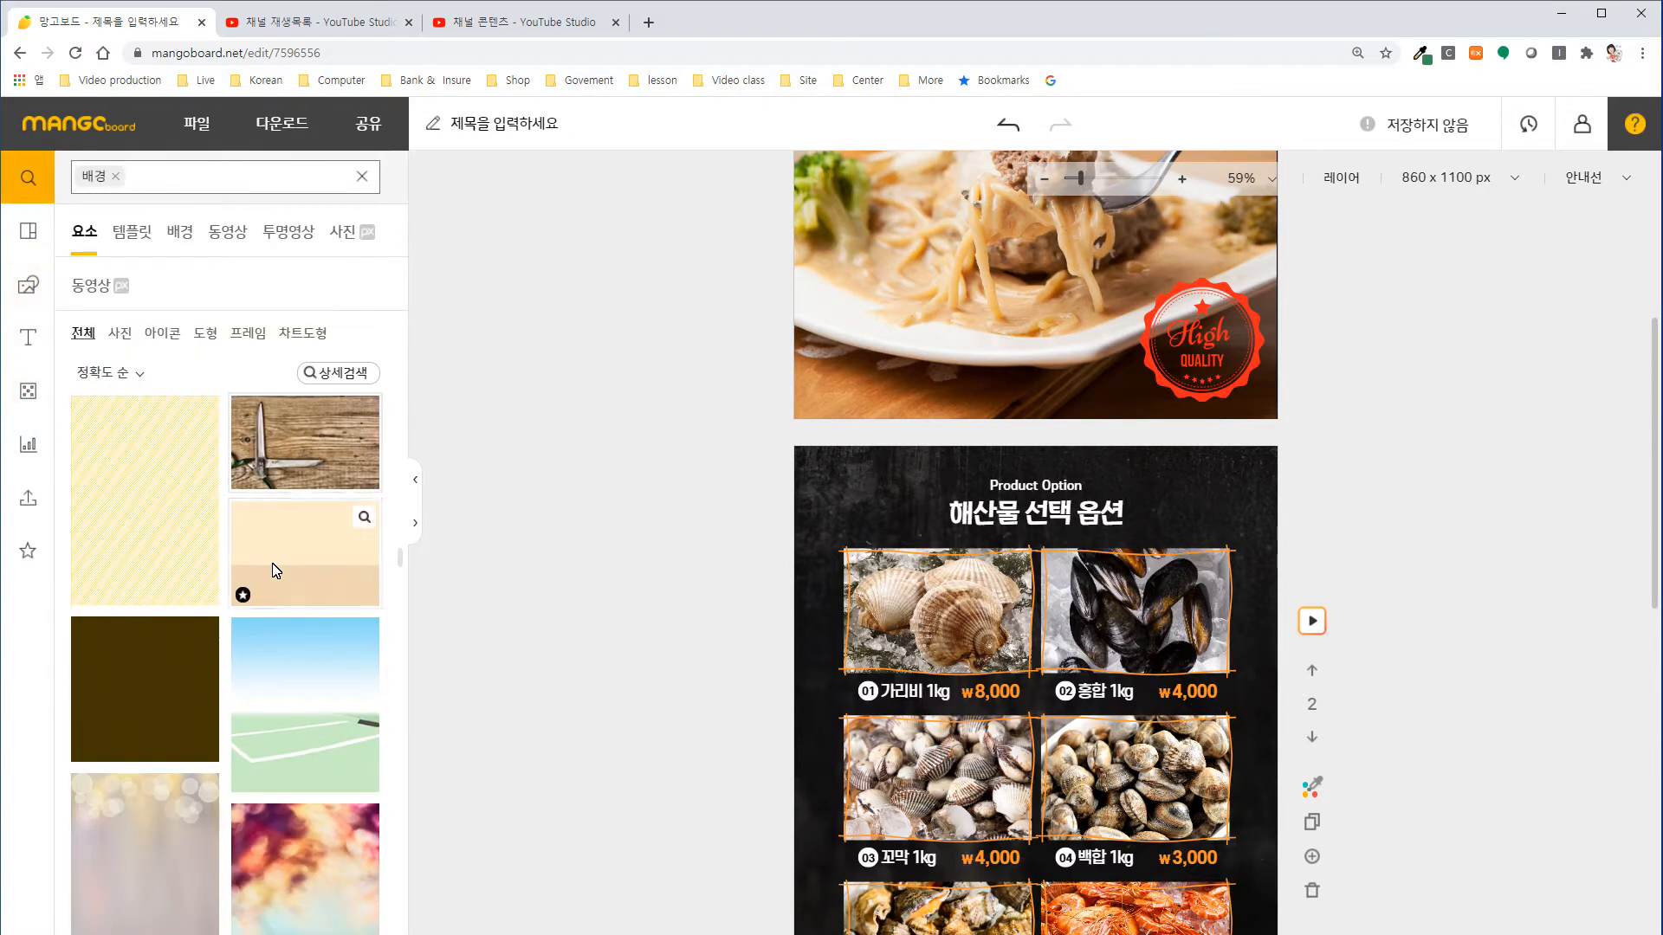
scroll(289, 568, "down", 7)
left_click(416, 527)
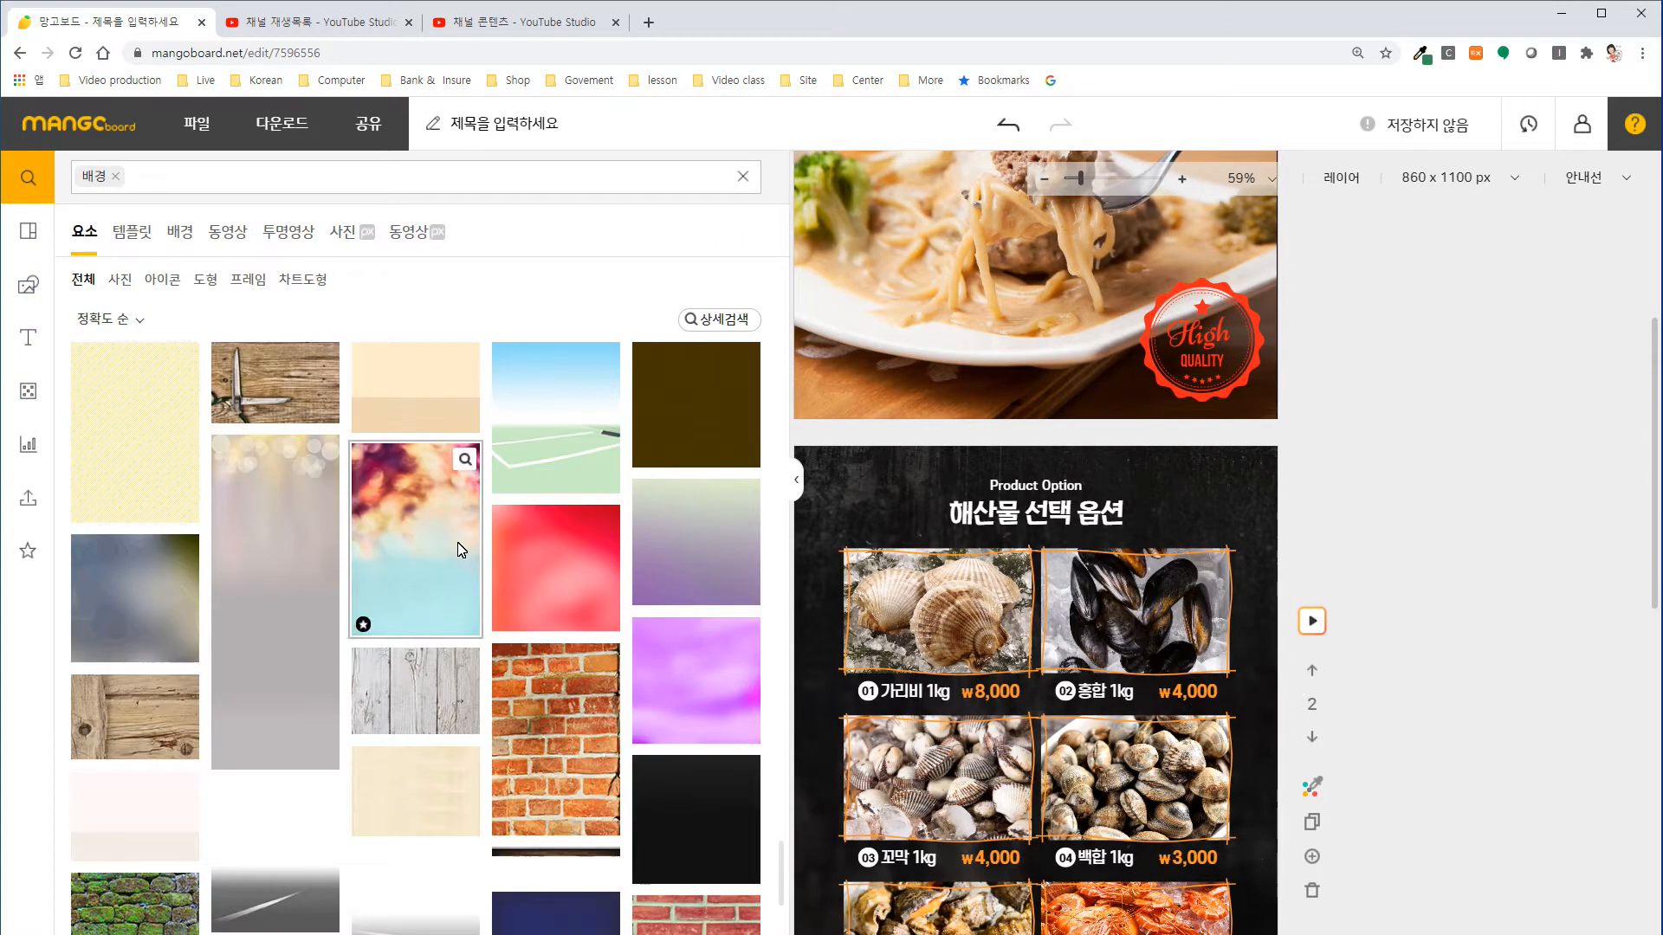
Browse the "배경" search results for a dark brown texture suitable for the second slide's background.
scroll(535, 563, "down", 2)
scroll(537, 565, "down", 15)
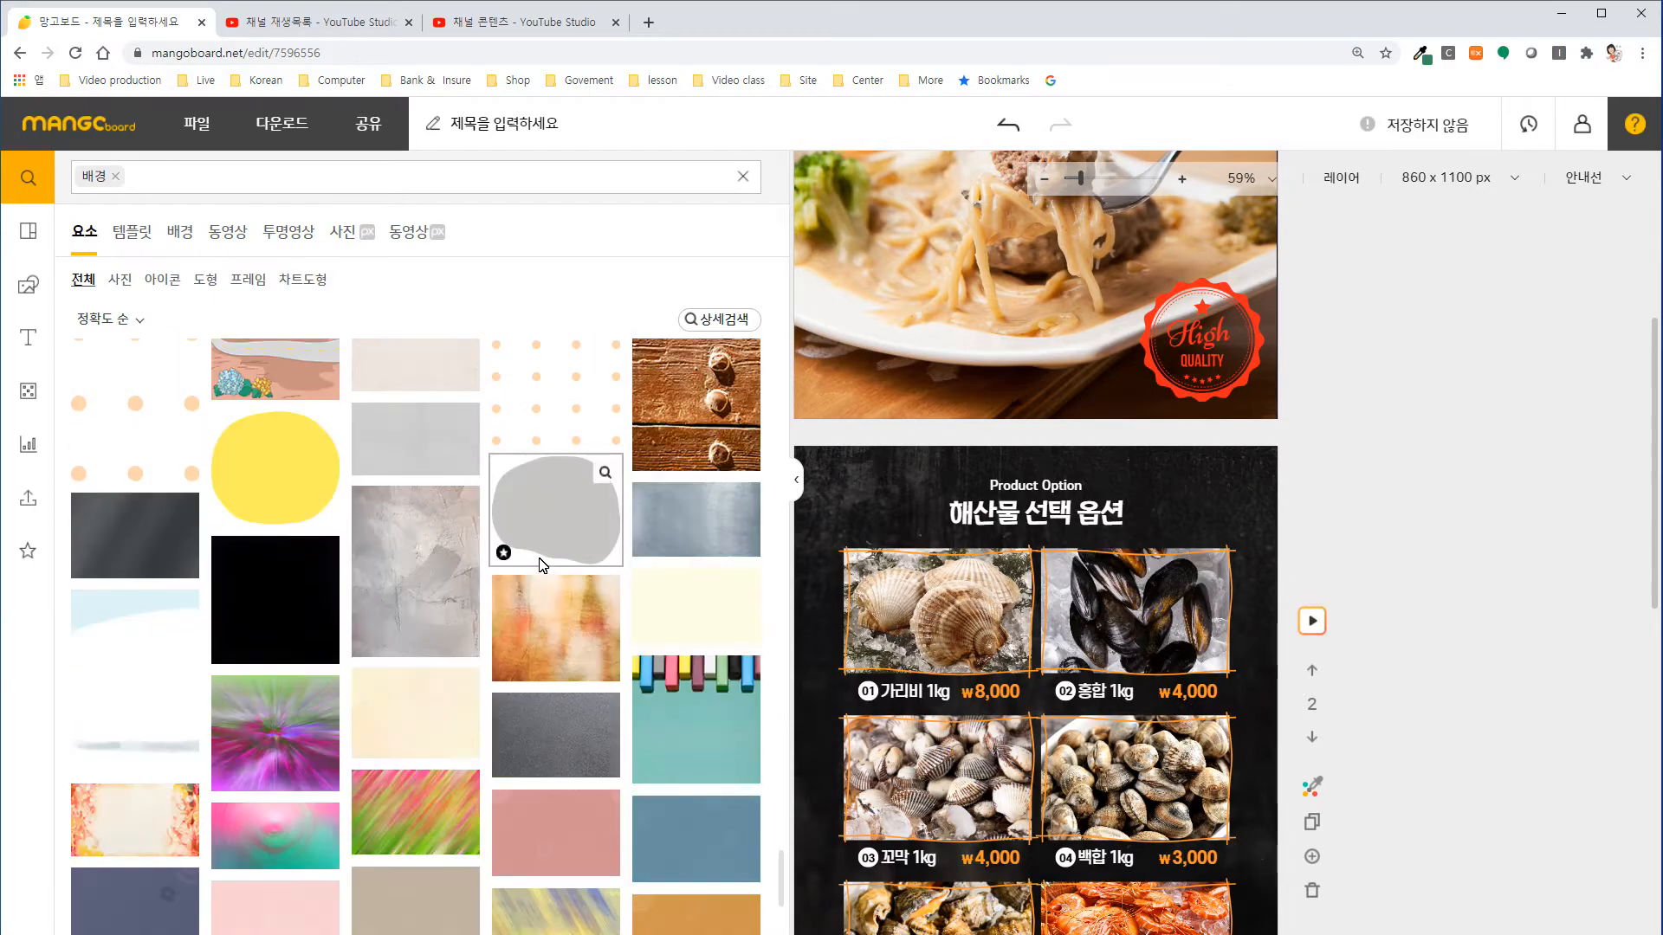
scroll(540, 563, "down", 15)
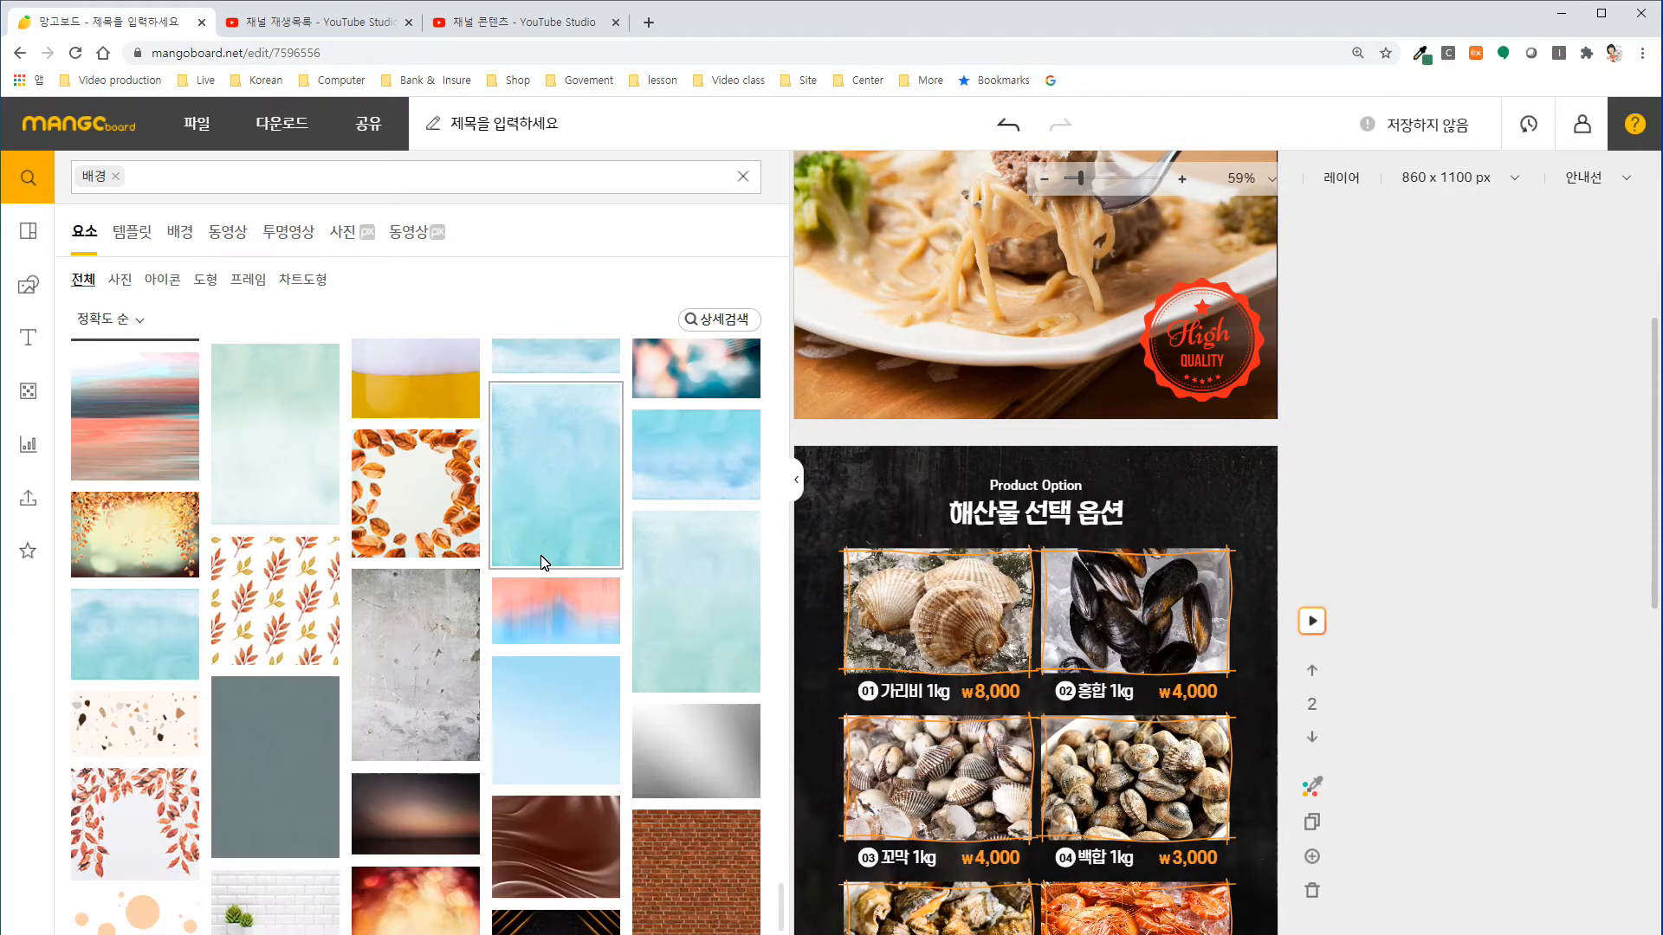
scroll(541, 561, "down", 15)
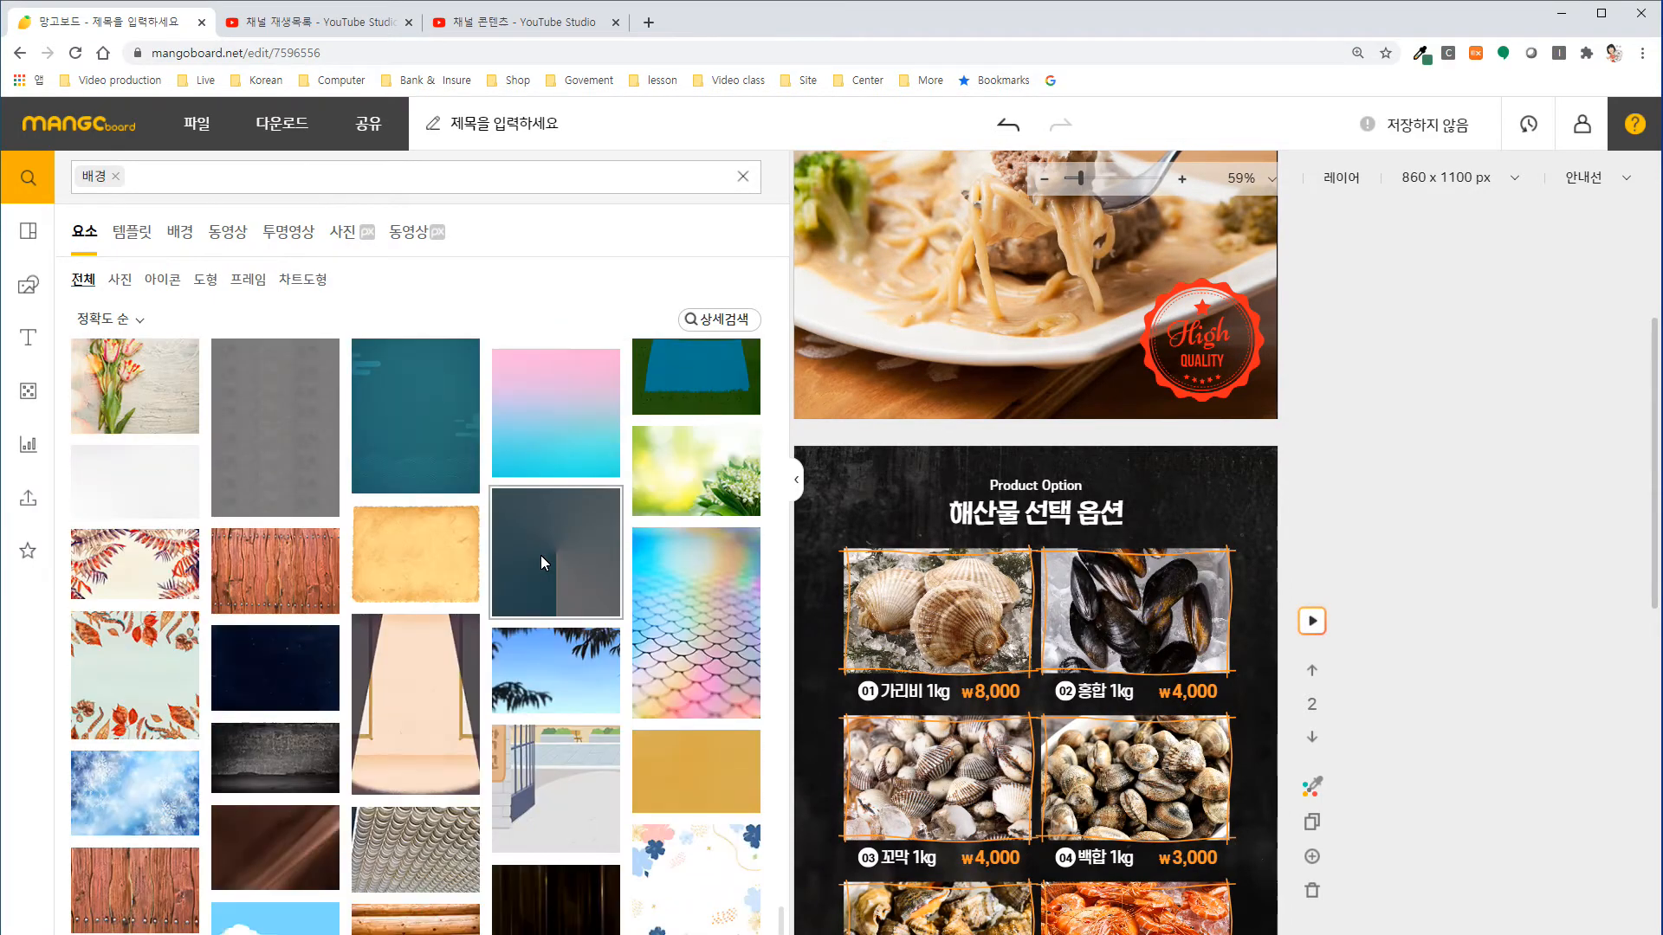
scroll(540, 561, "down", 15)
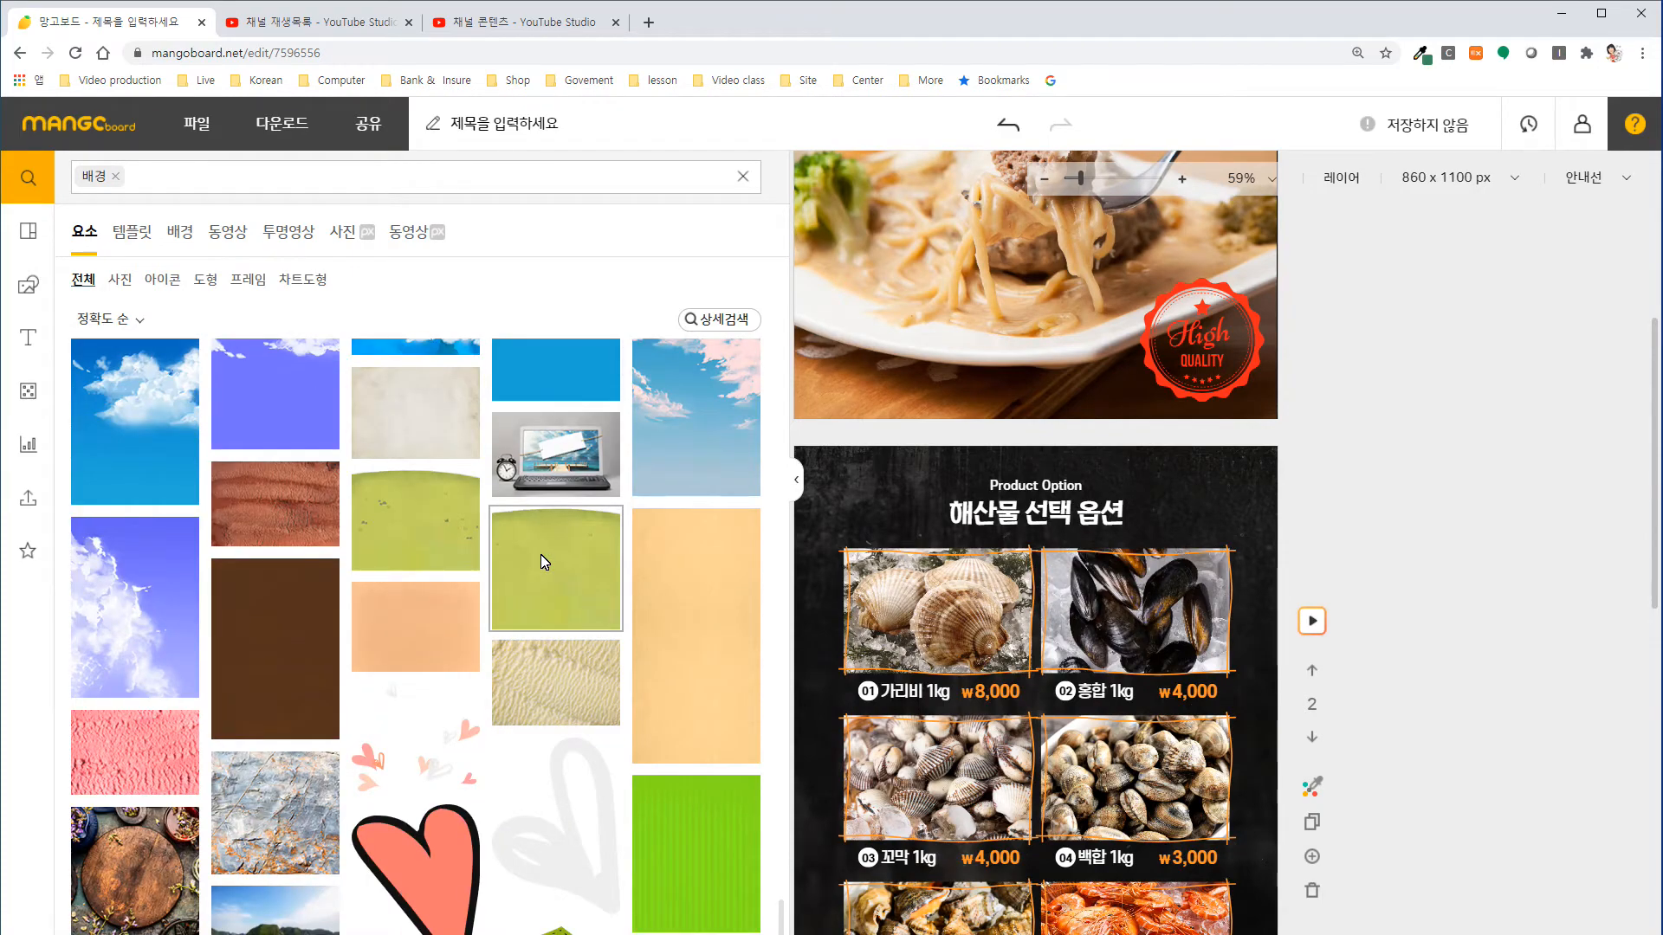
scroll(540, 561, "down", 10)
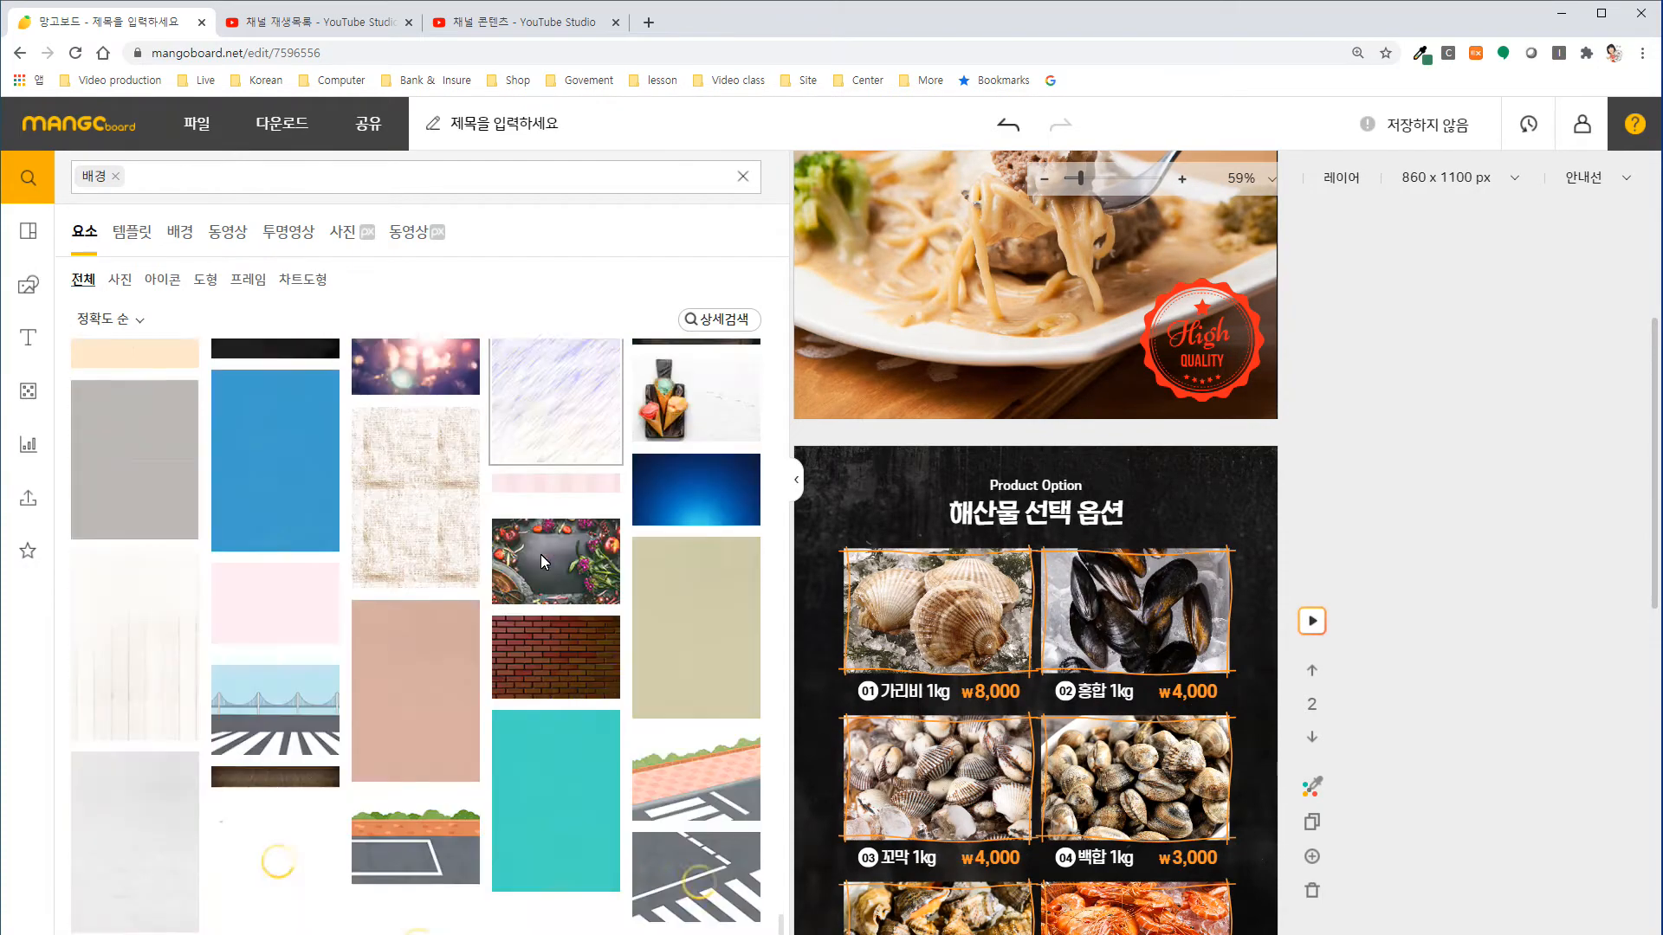
scroll(540, 561, "down", 15)
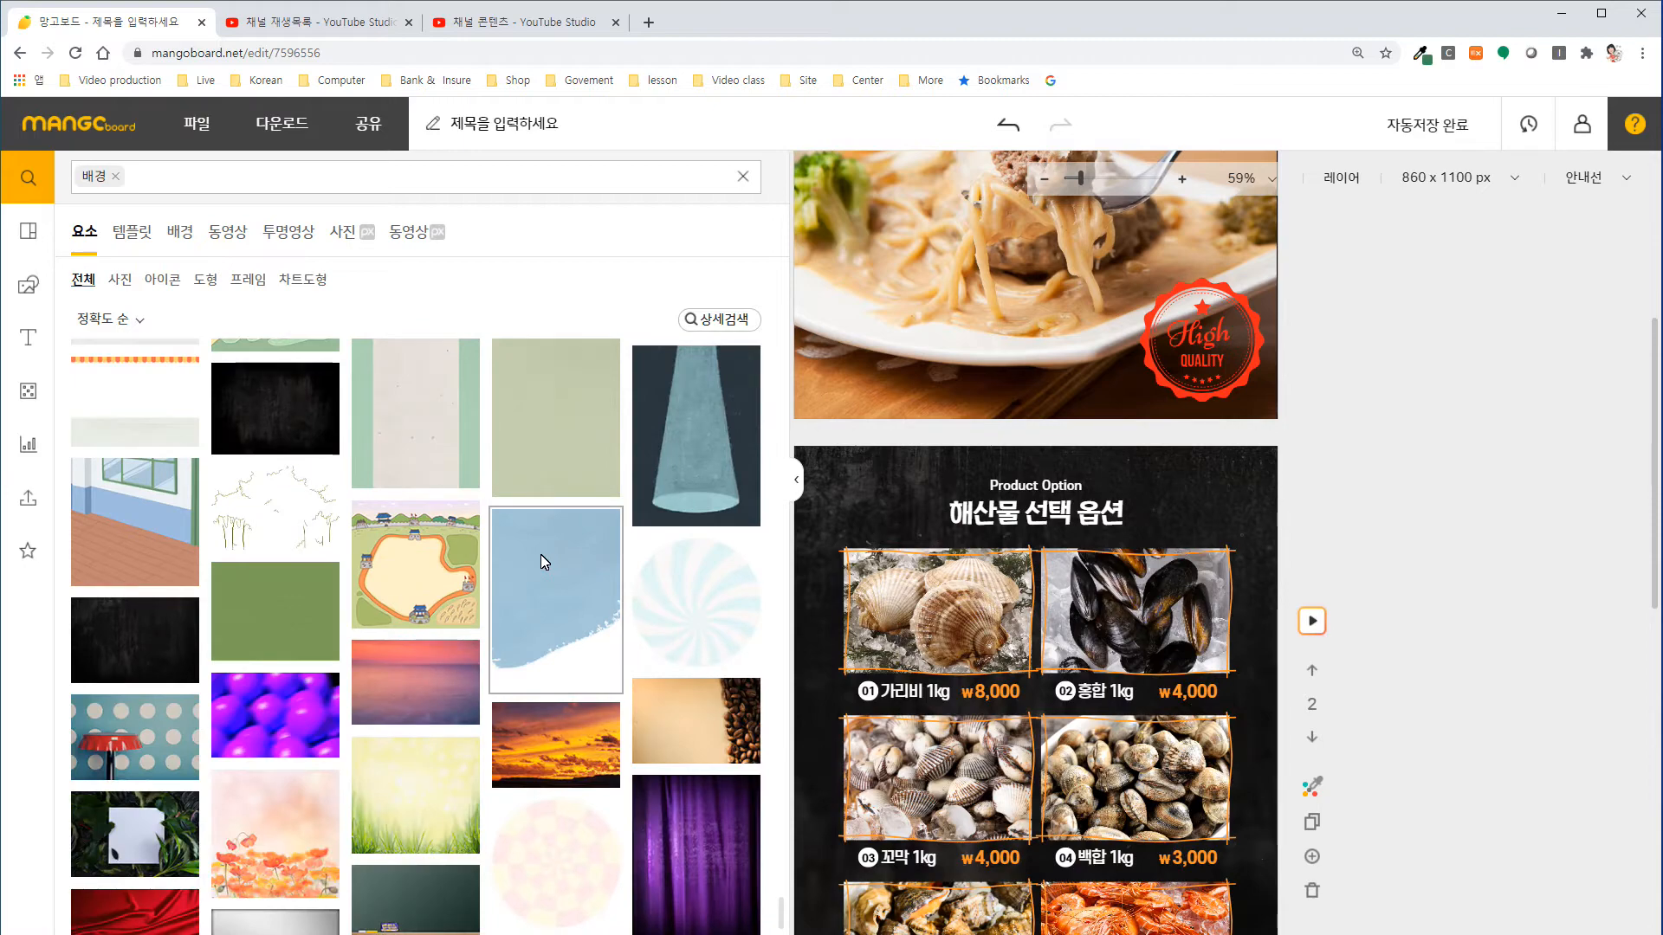
scroll(540, 561, "down", 15)
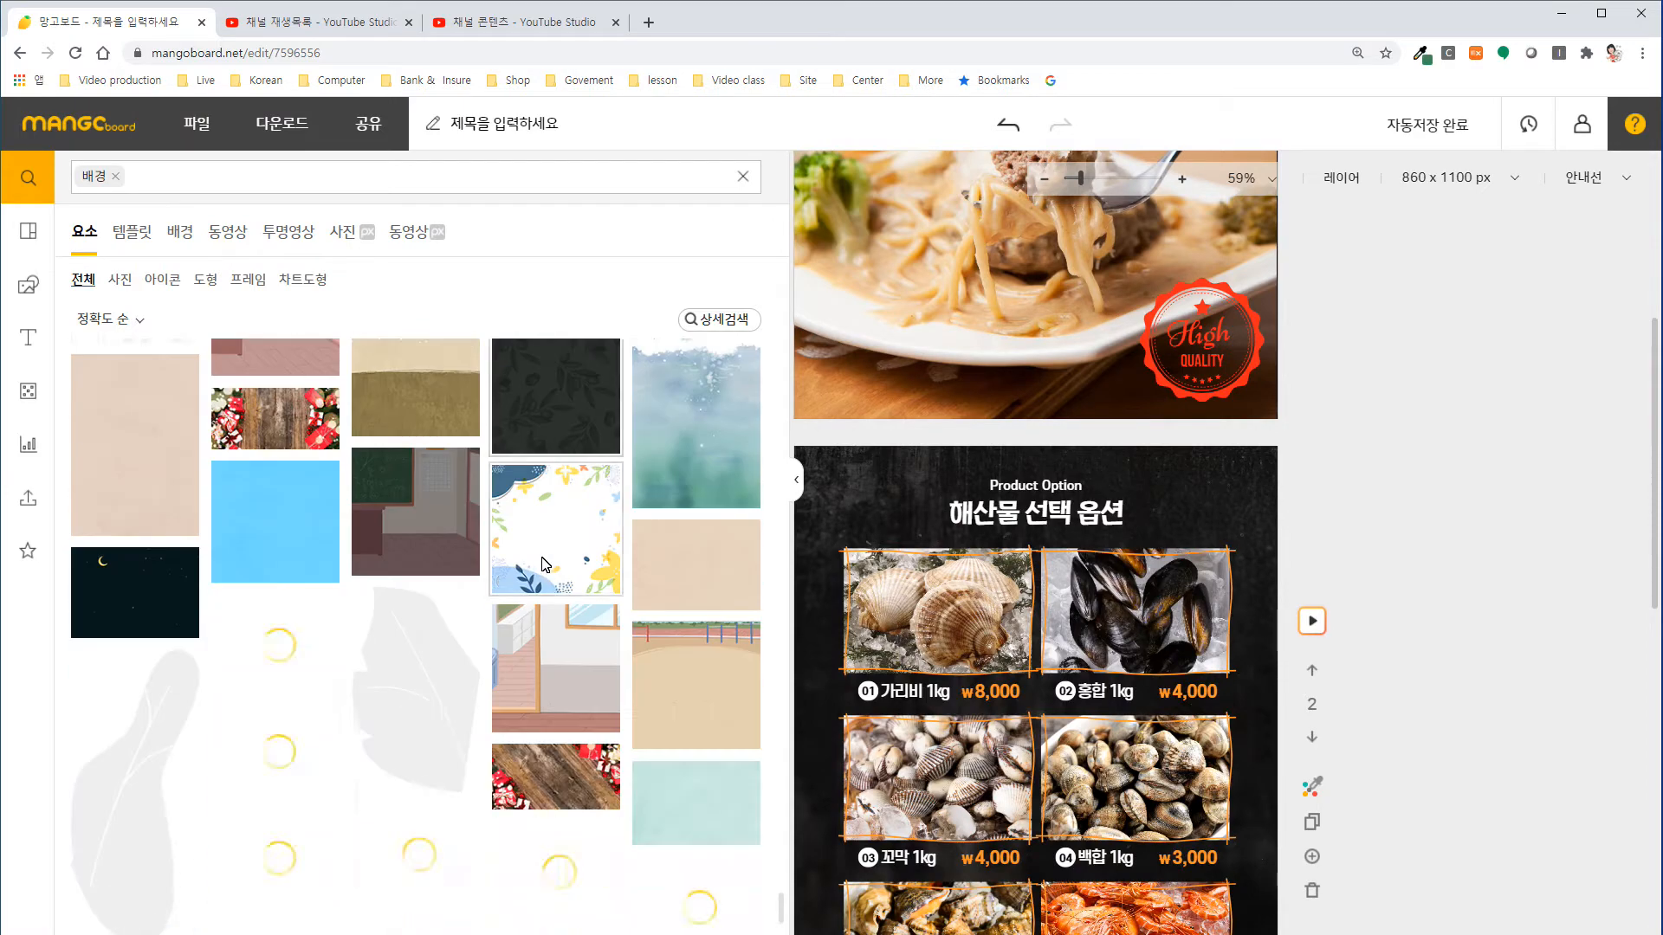
scroll(544, 563, "down", 15)
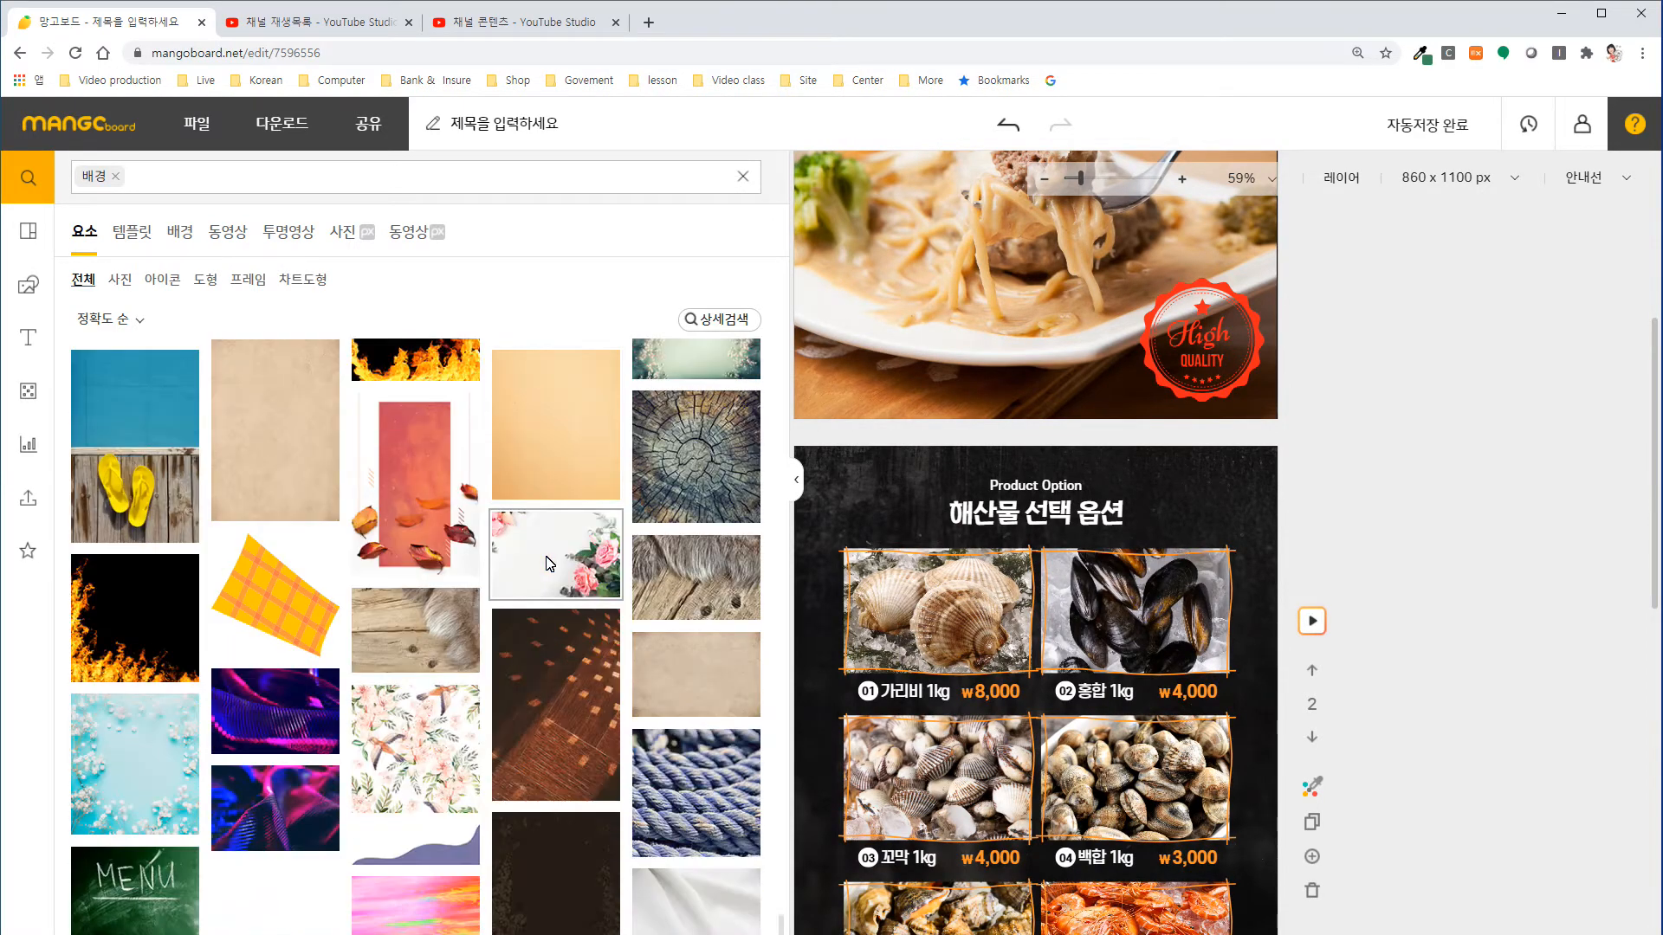
scroll(545, 556, "down", 5)
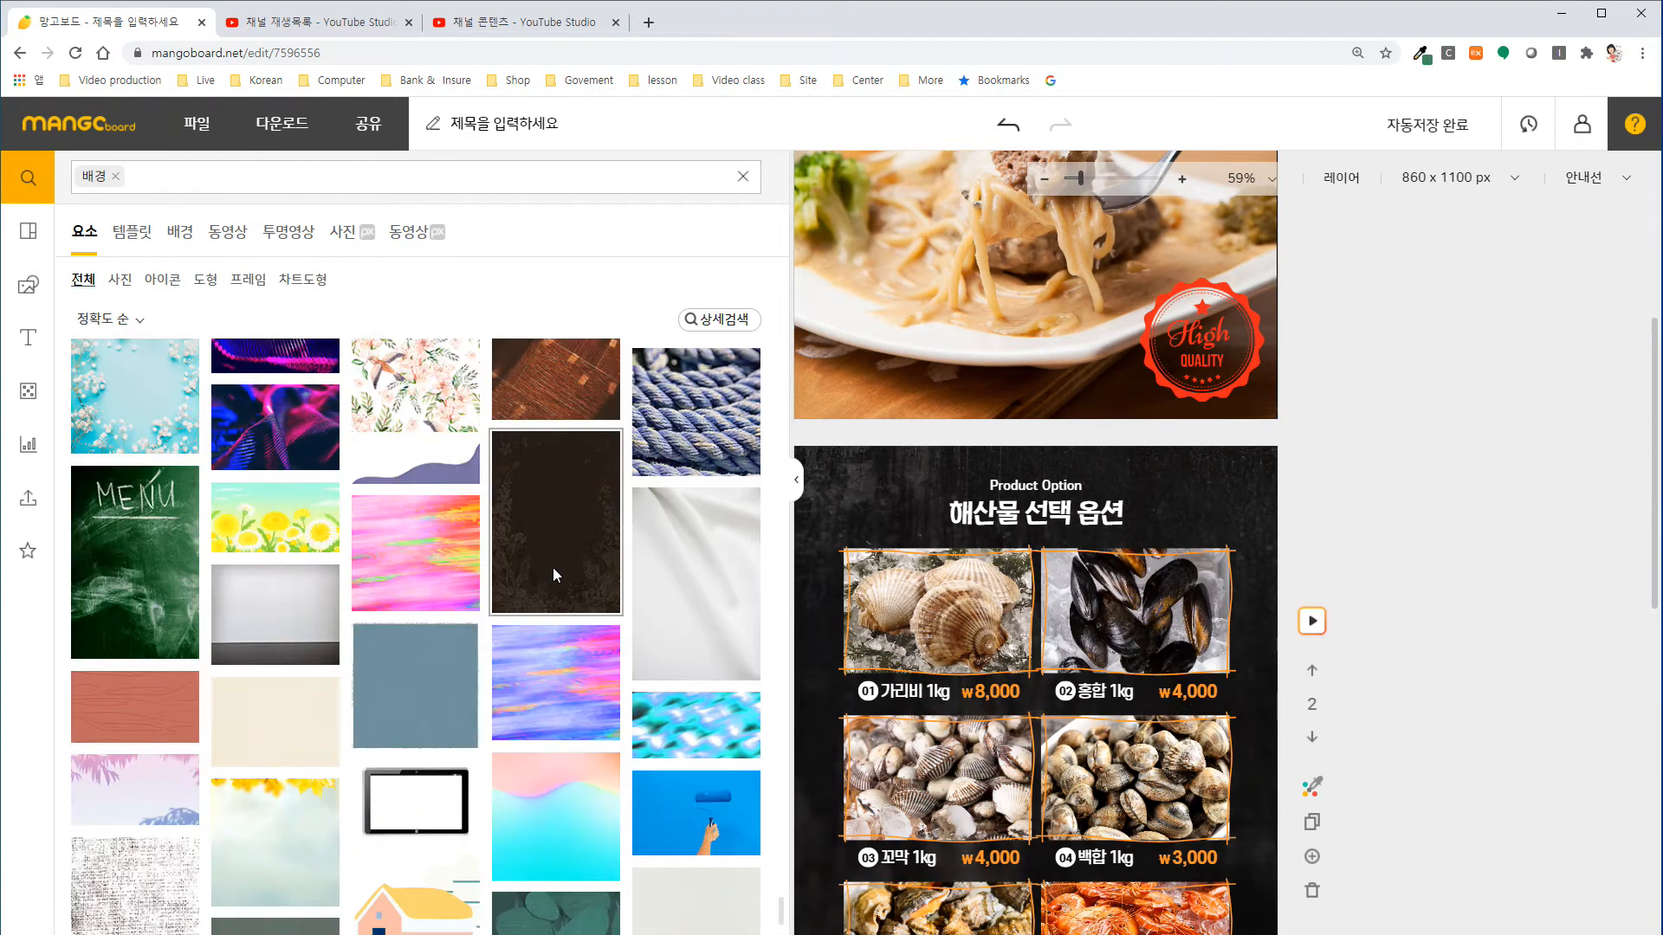
scroll(549, 584, "down", 10)
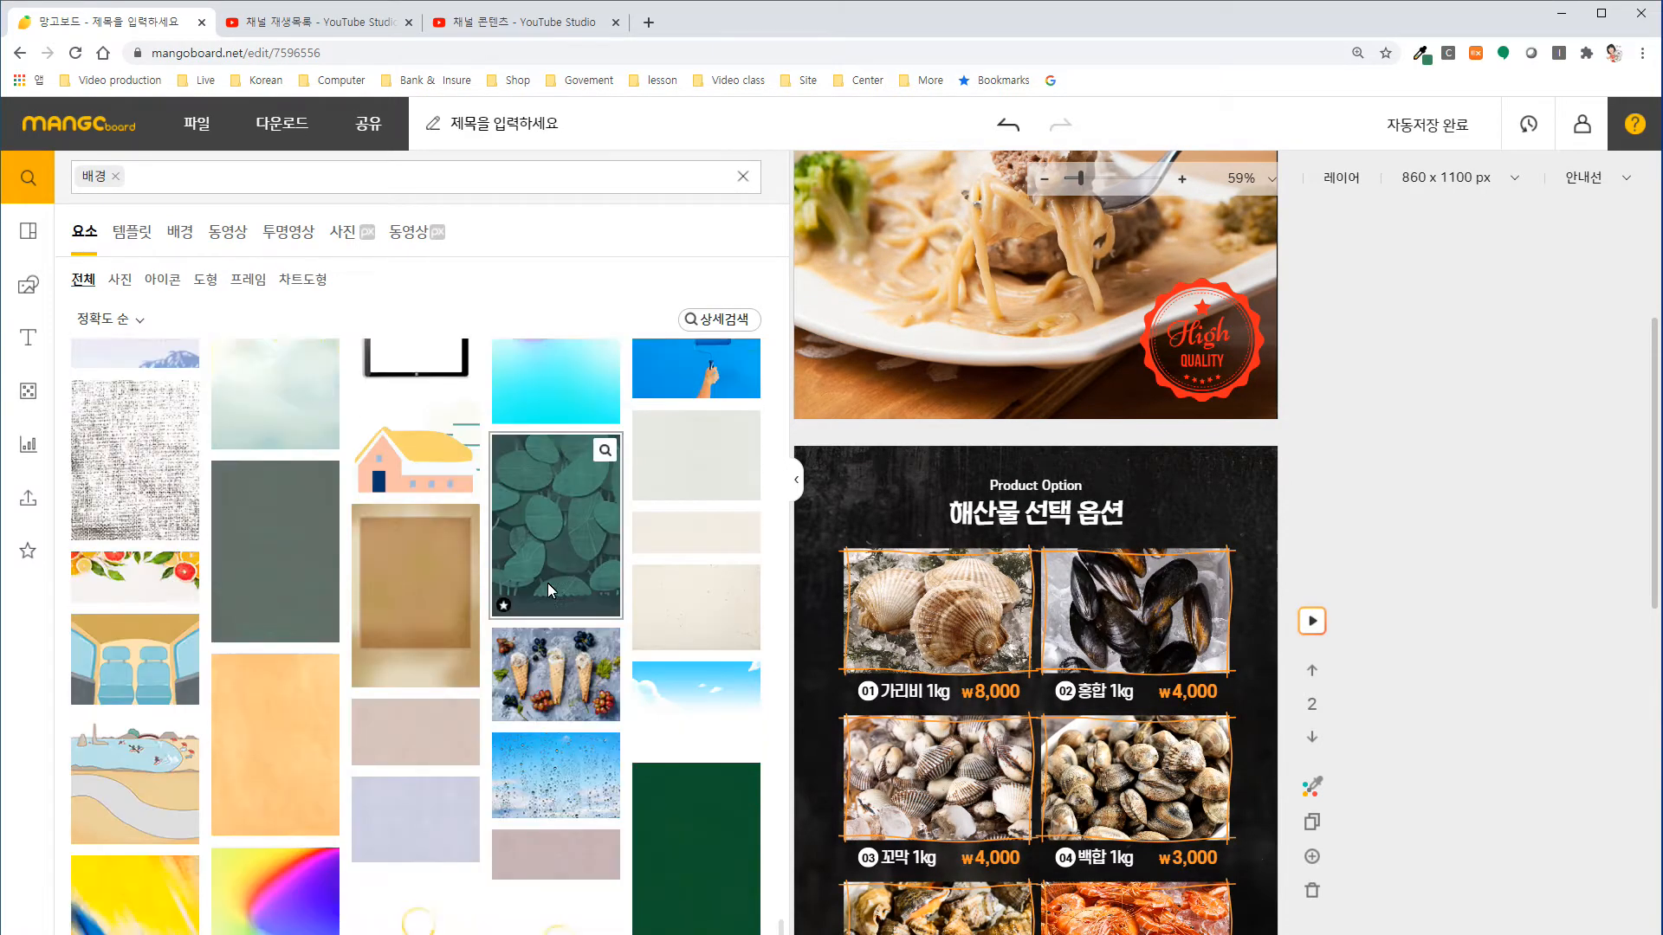
scroll(549, 591, "down", 3)
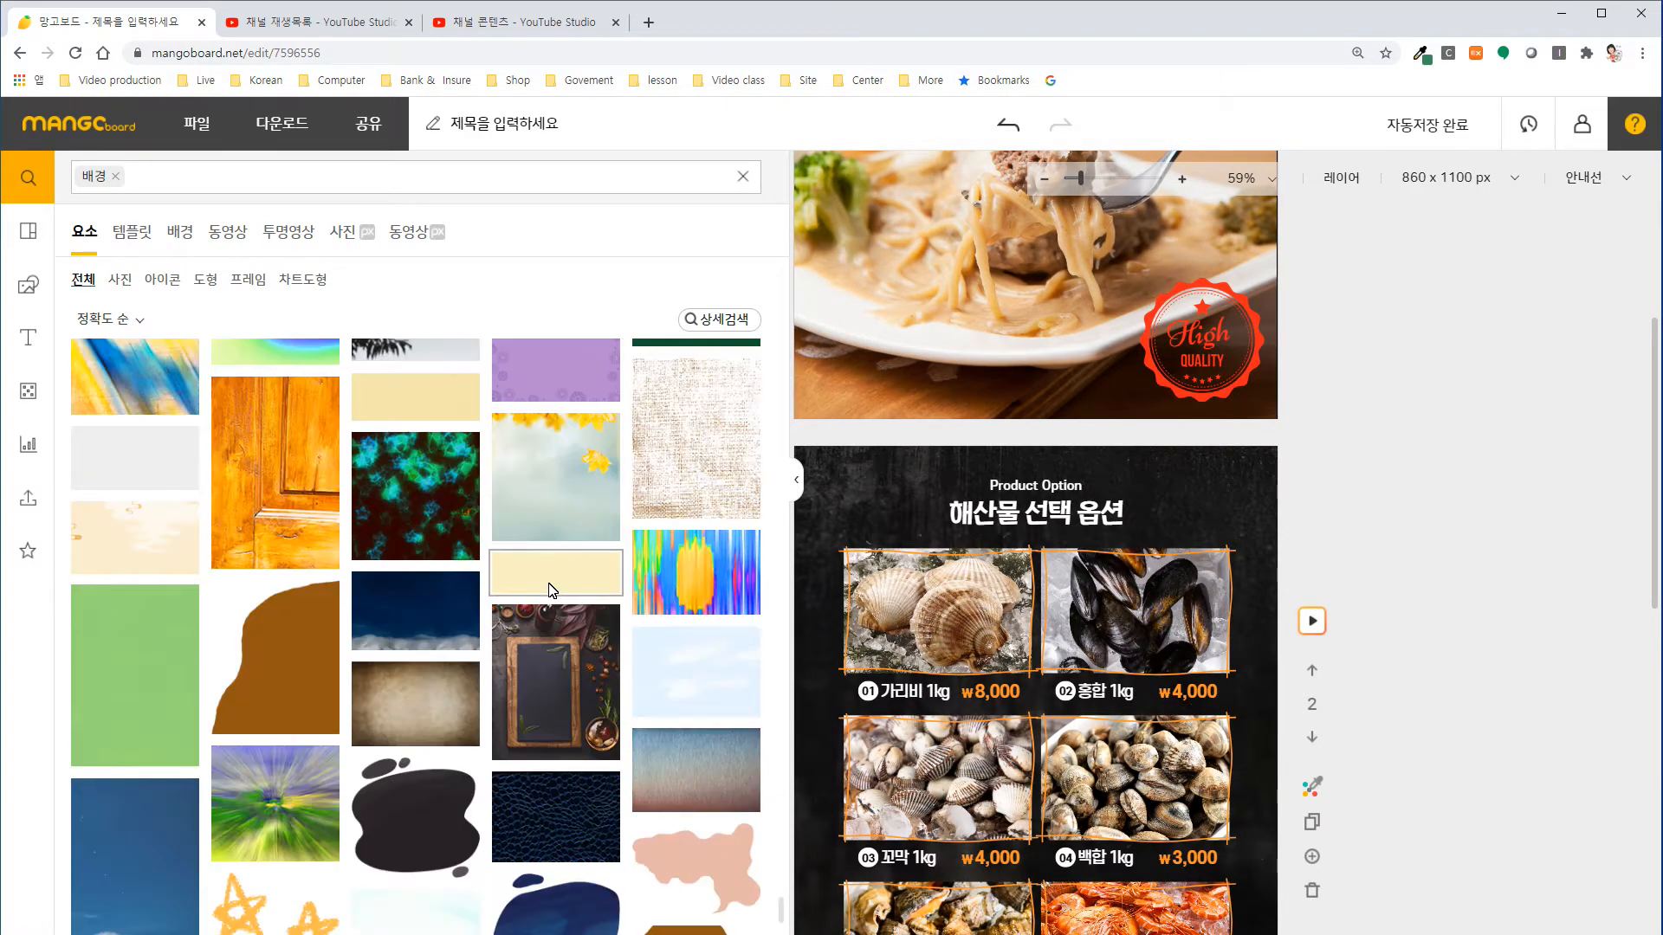
scroll(551, 591, "down", 10)
scroll(550, 585, "down", 10)
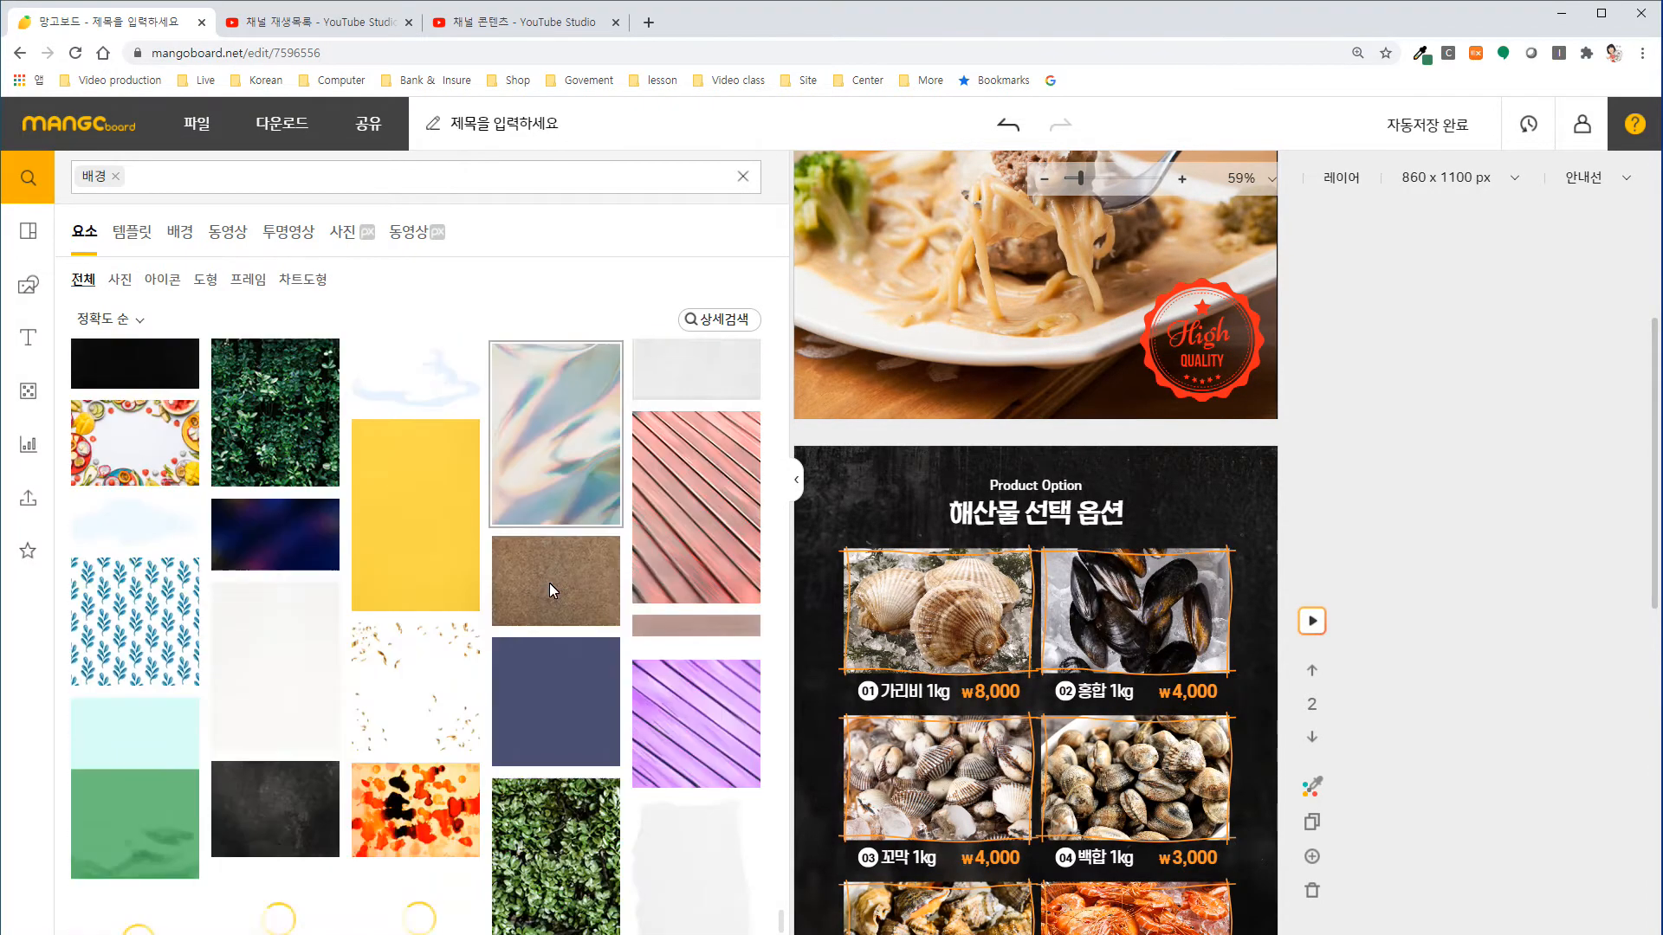
scroll(550, 589, "down", 8)
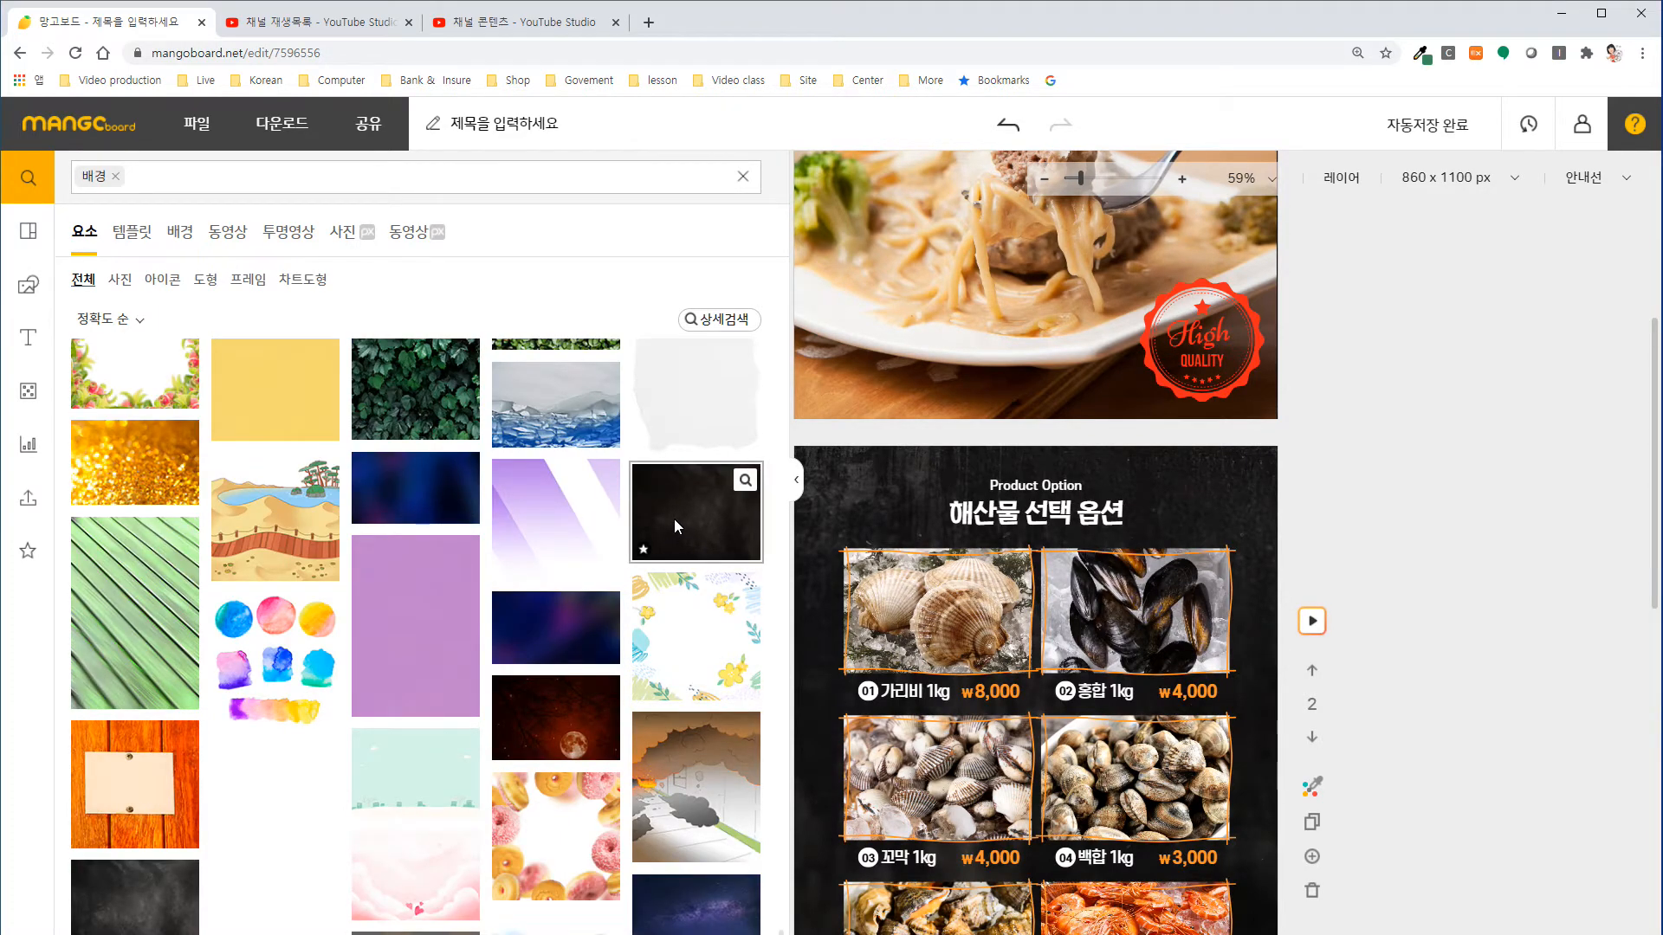
scroll(555, 578, "down", 3)
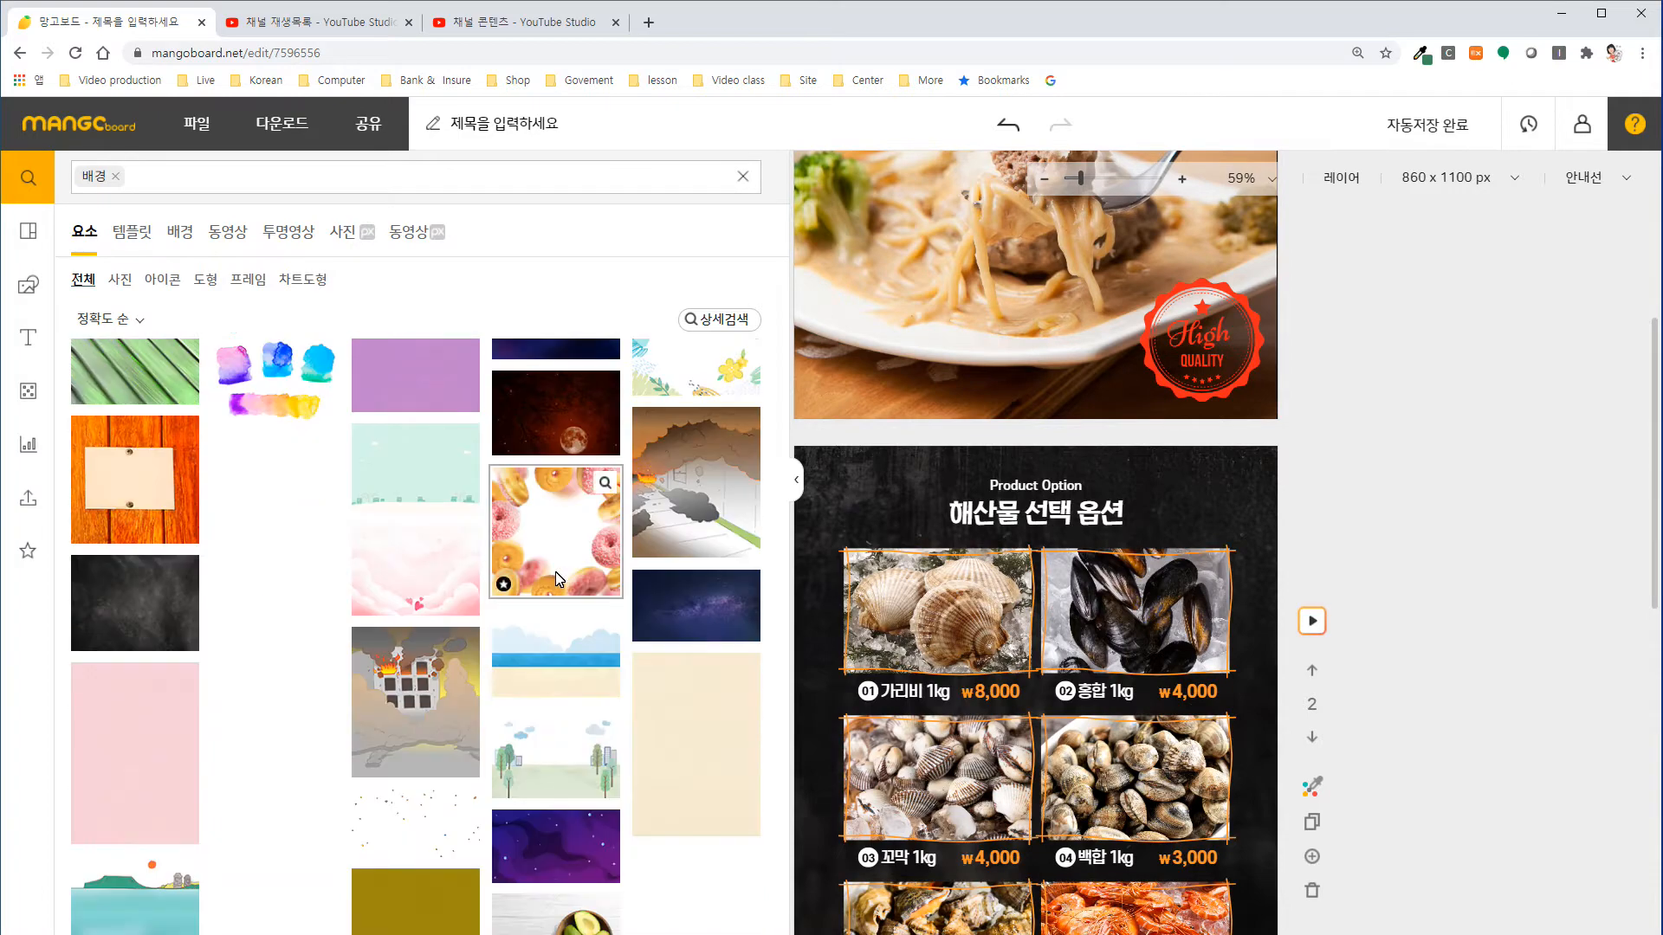
scroll(559, 579, "down", 5)
scroll(600, 573, "down", 5)
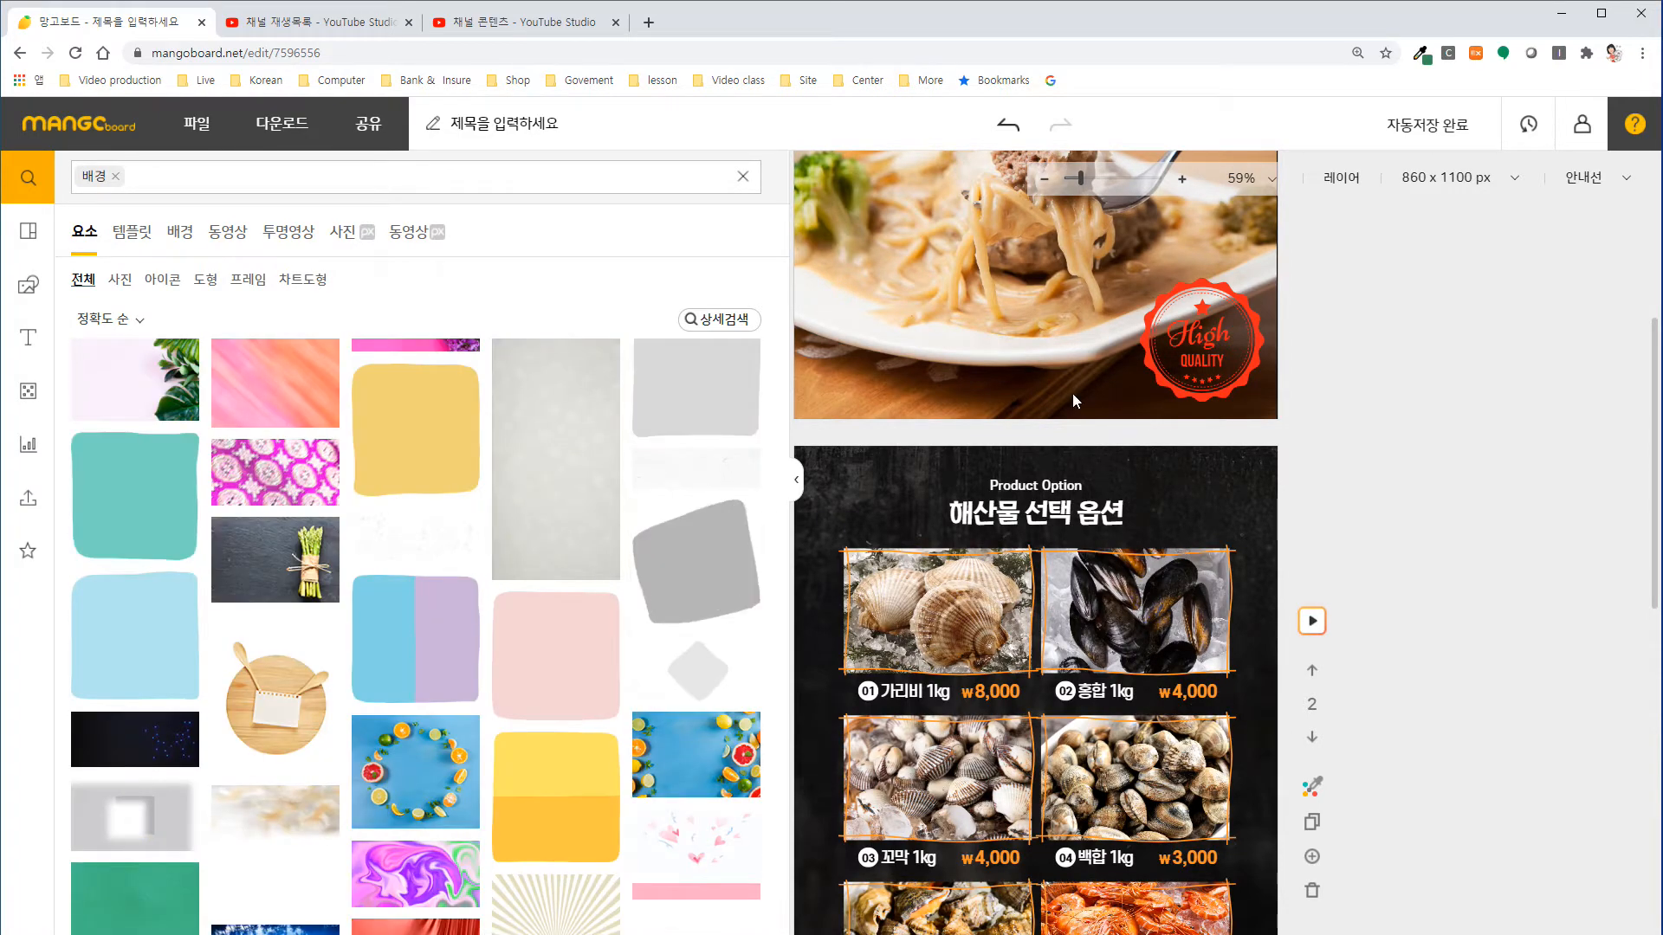
Detach the dark brown gradient texture from the first slide's background so it becomes a separate image.
scroll(1413, 446, "up", 5)
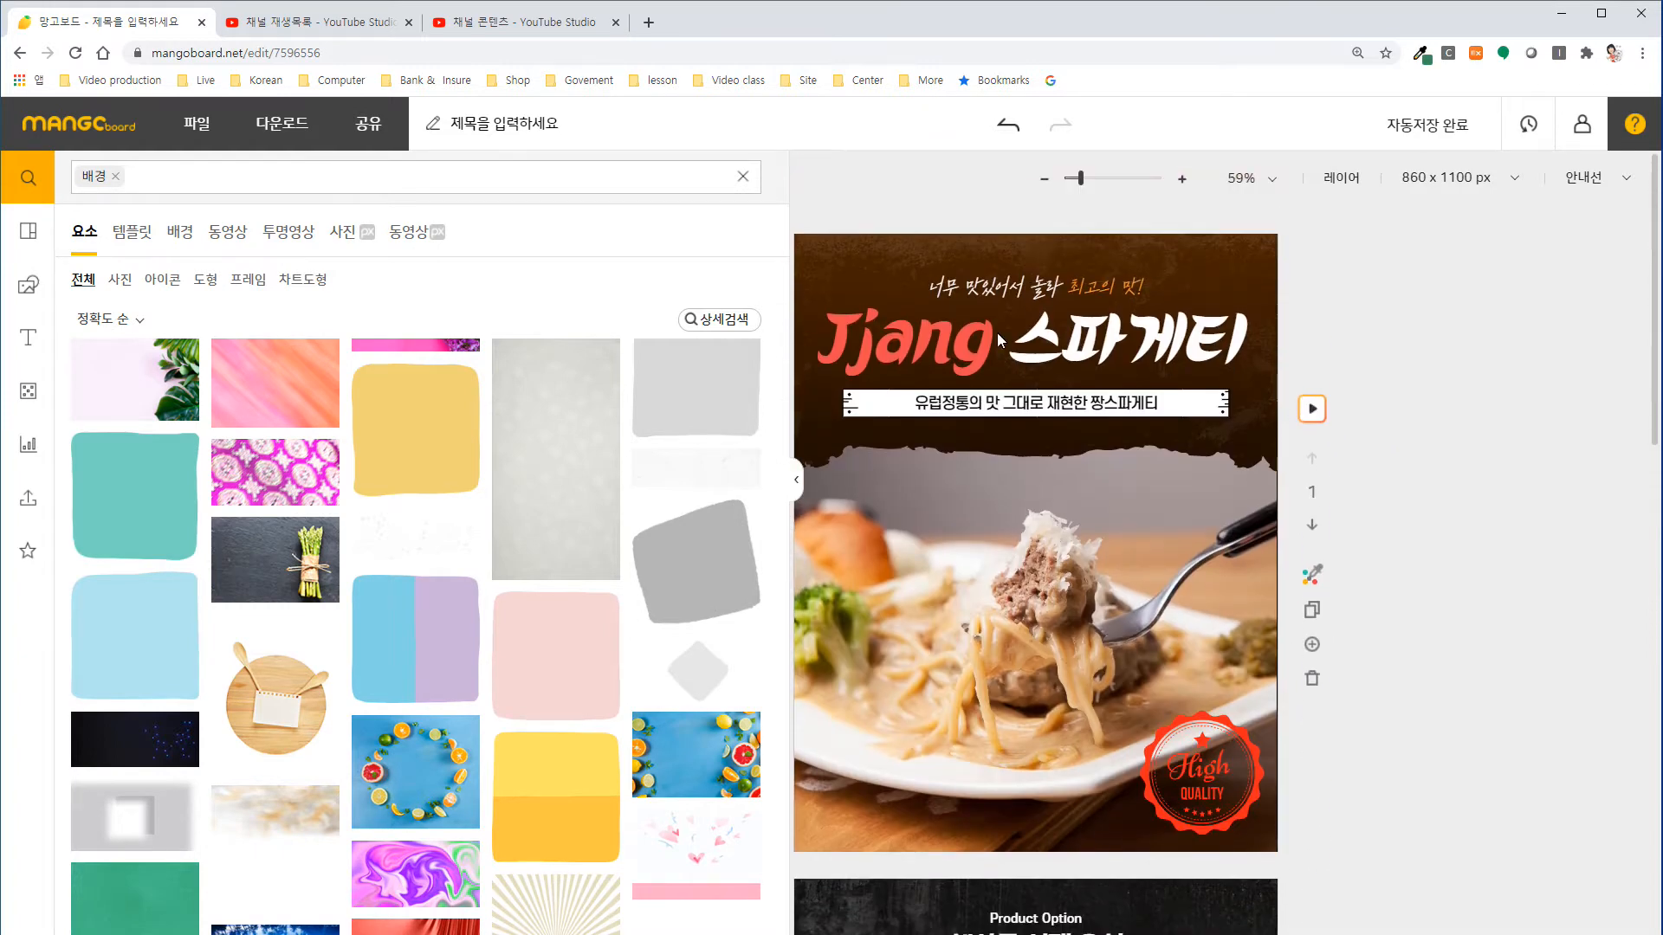
left_click(856, 258)
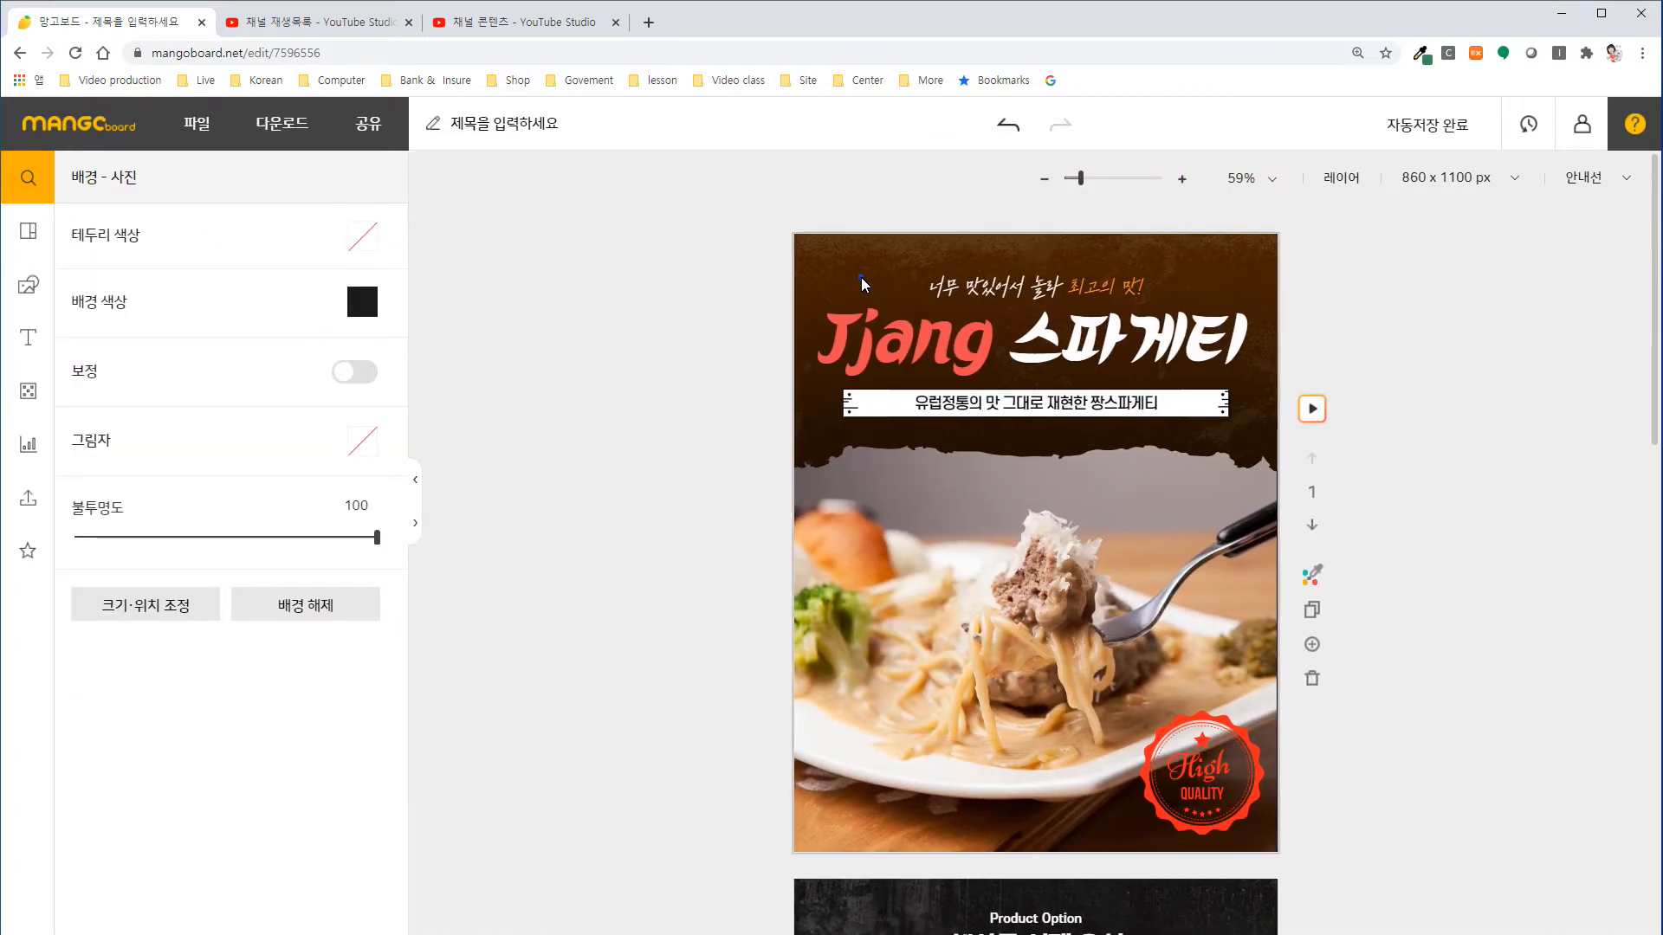
left_click(321, 614)
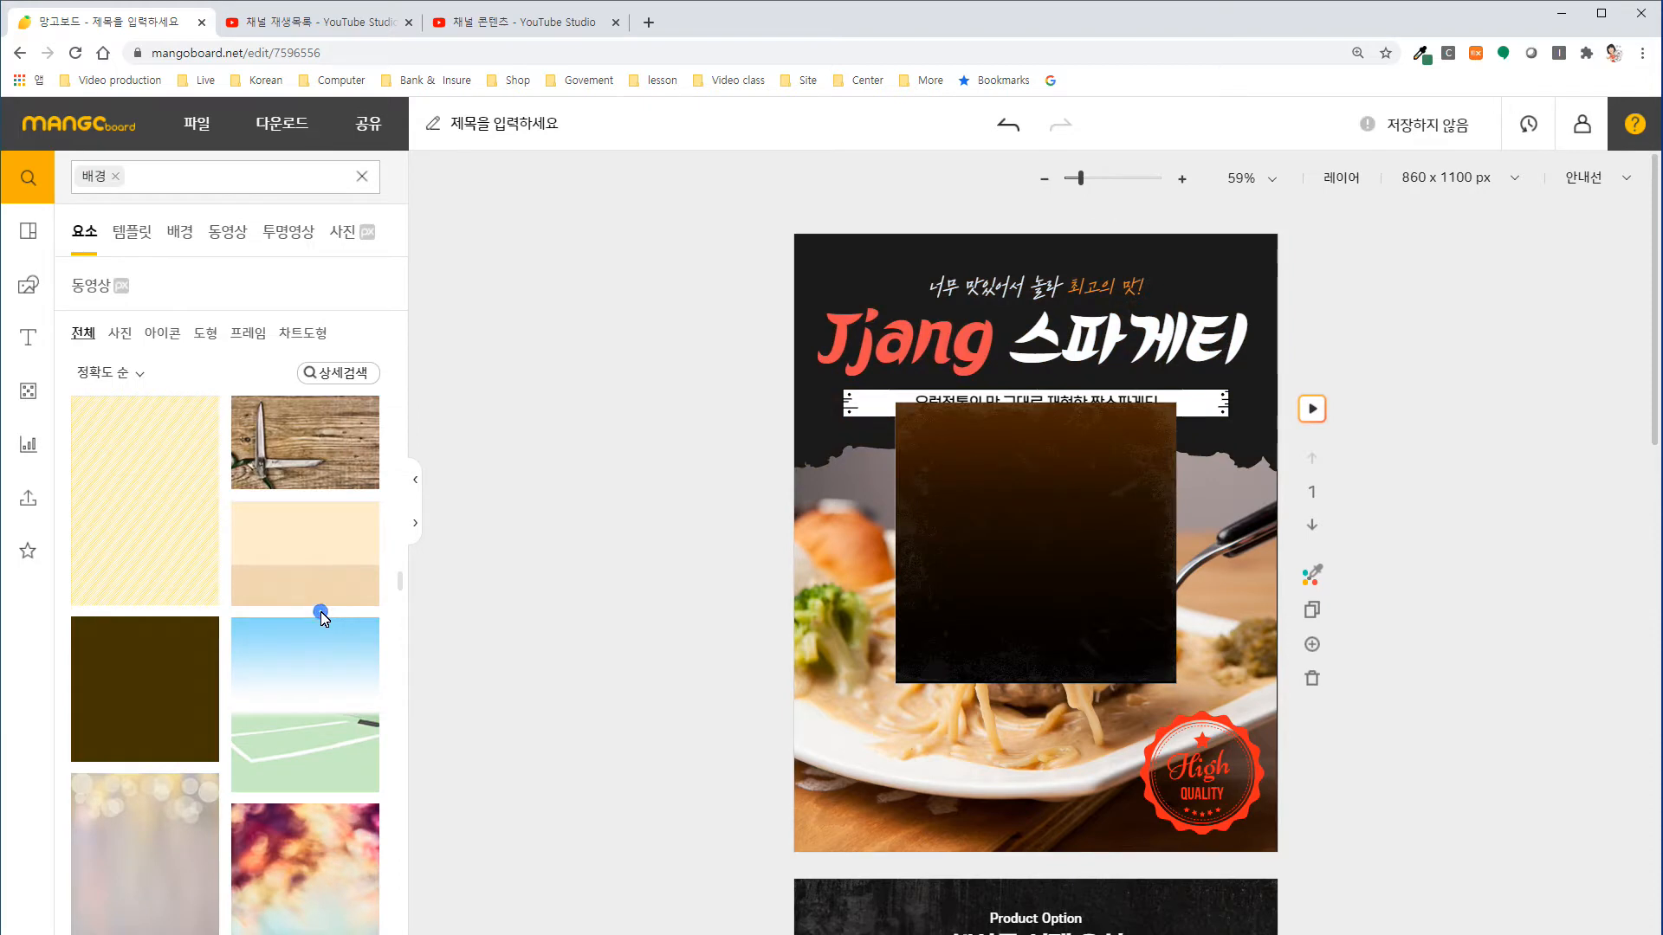
Copy the detached gradient texture from the first slide and paste it onto the "해산물 선택 옵션" slide.
left_click(973, 546)
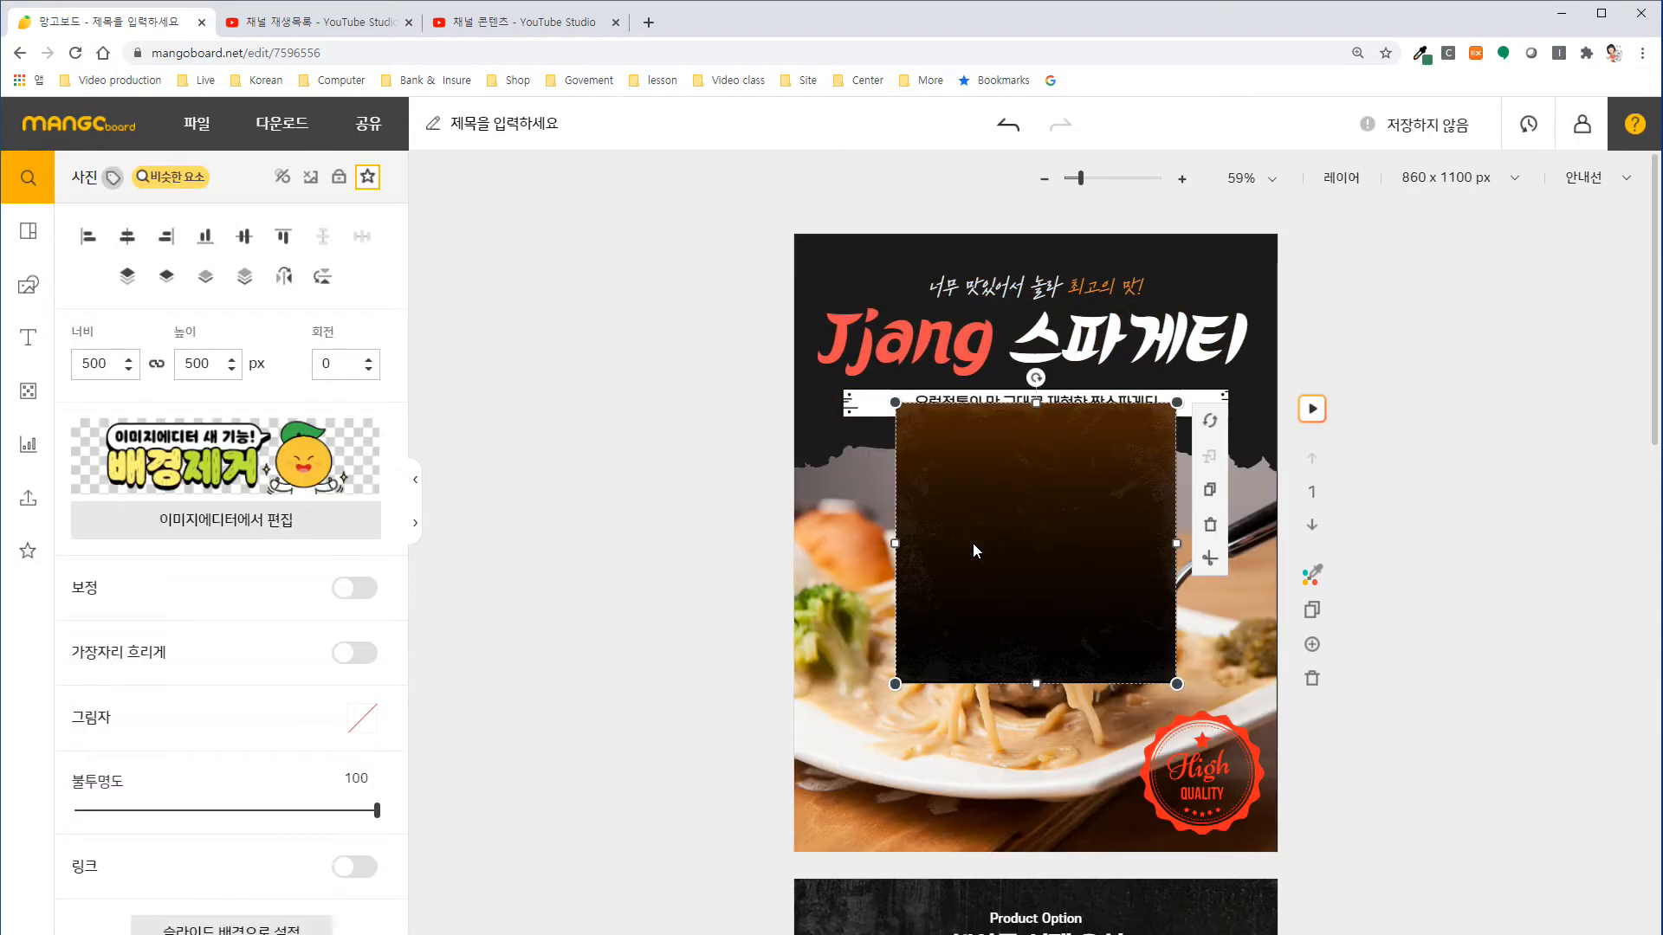
scroll(970, 546, "down", 7)
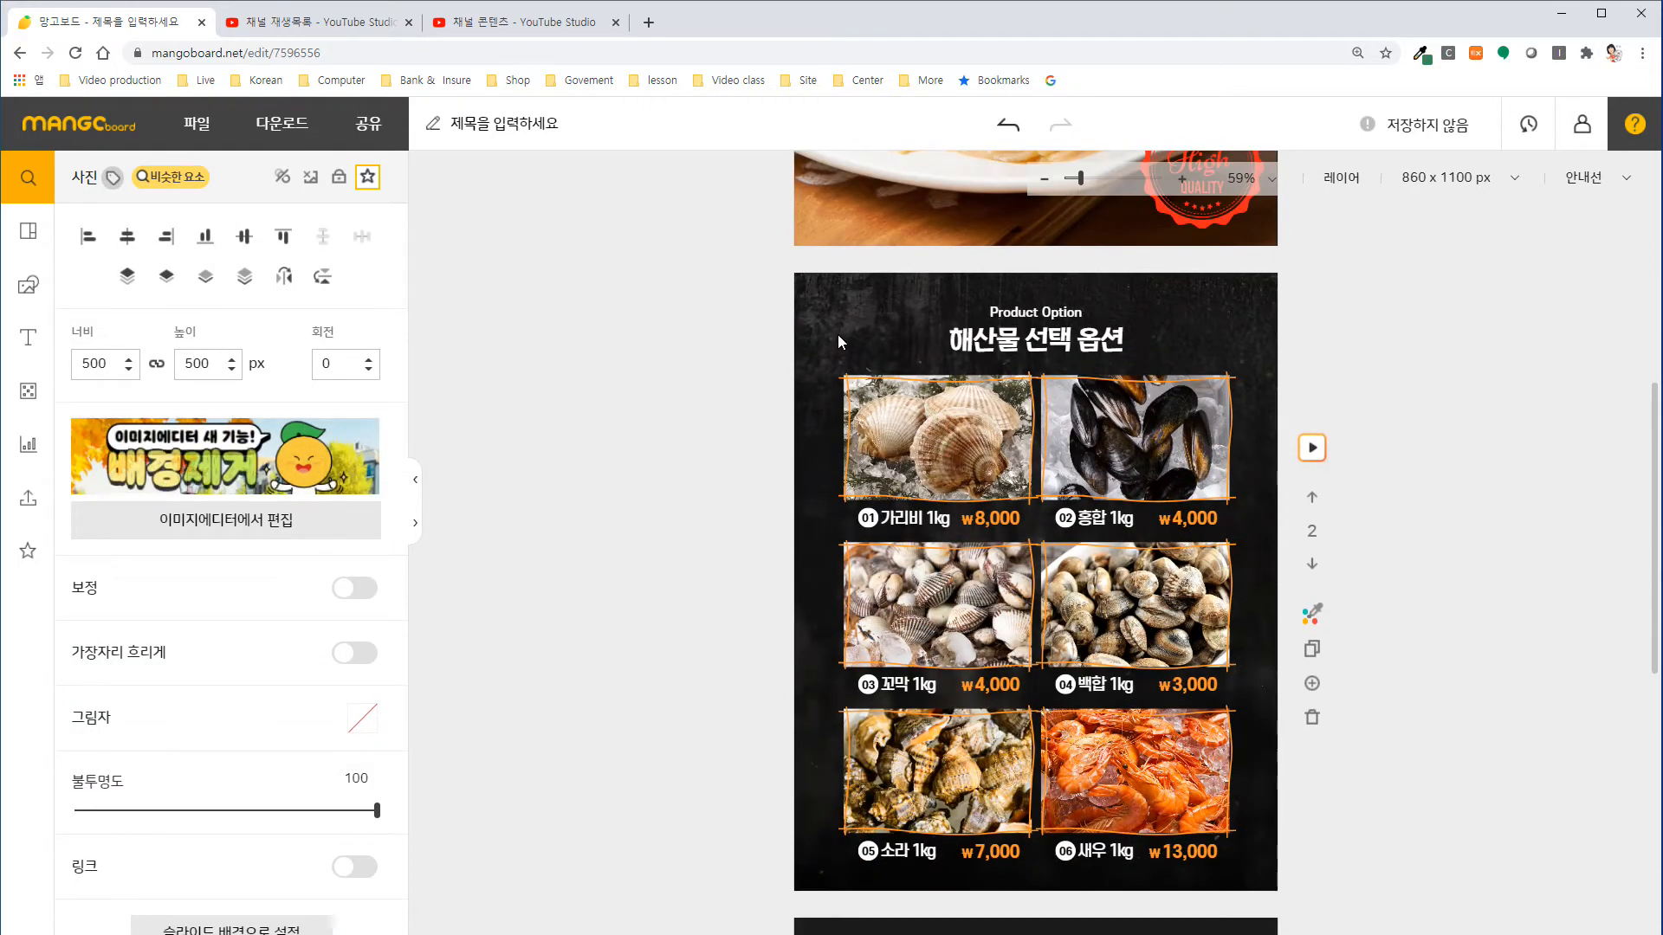
left_click(838, 340)
key("ctrl+v")
Select the third slide's plain background and paste a copy of the gradient texture onto that slide.
scroll(934, 593, "down", 6)
left_click(935, 598)
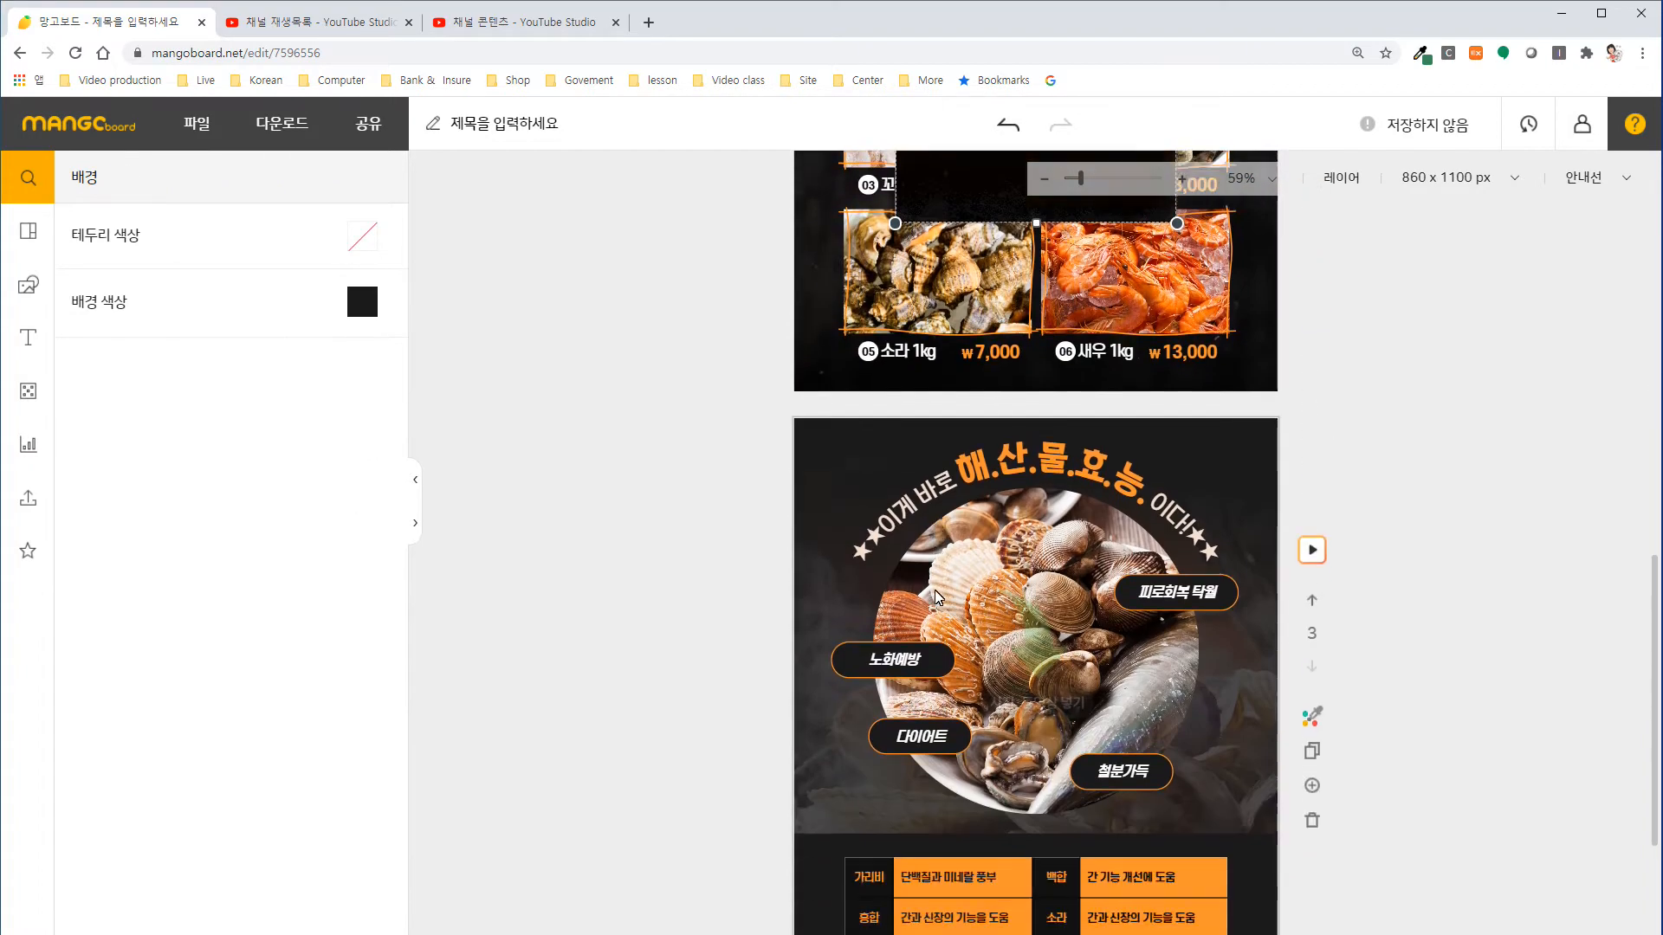
scroll(935, 598, "down", 2)
left_click(821, 295)
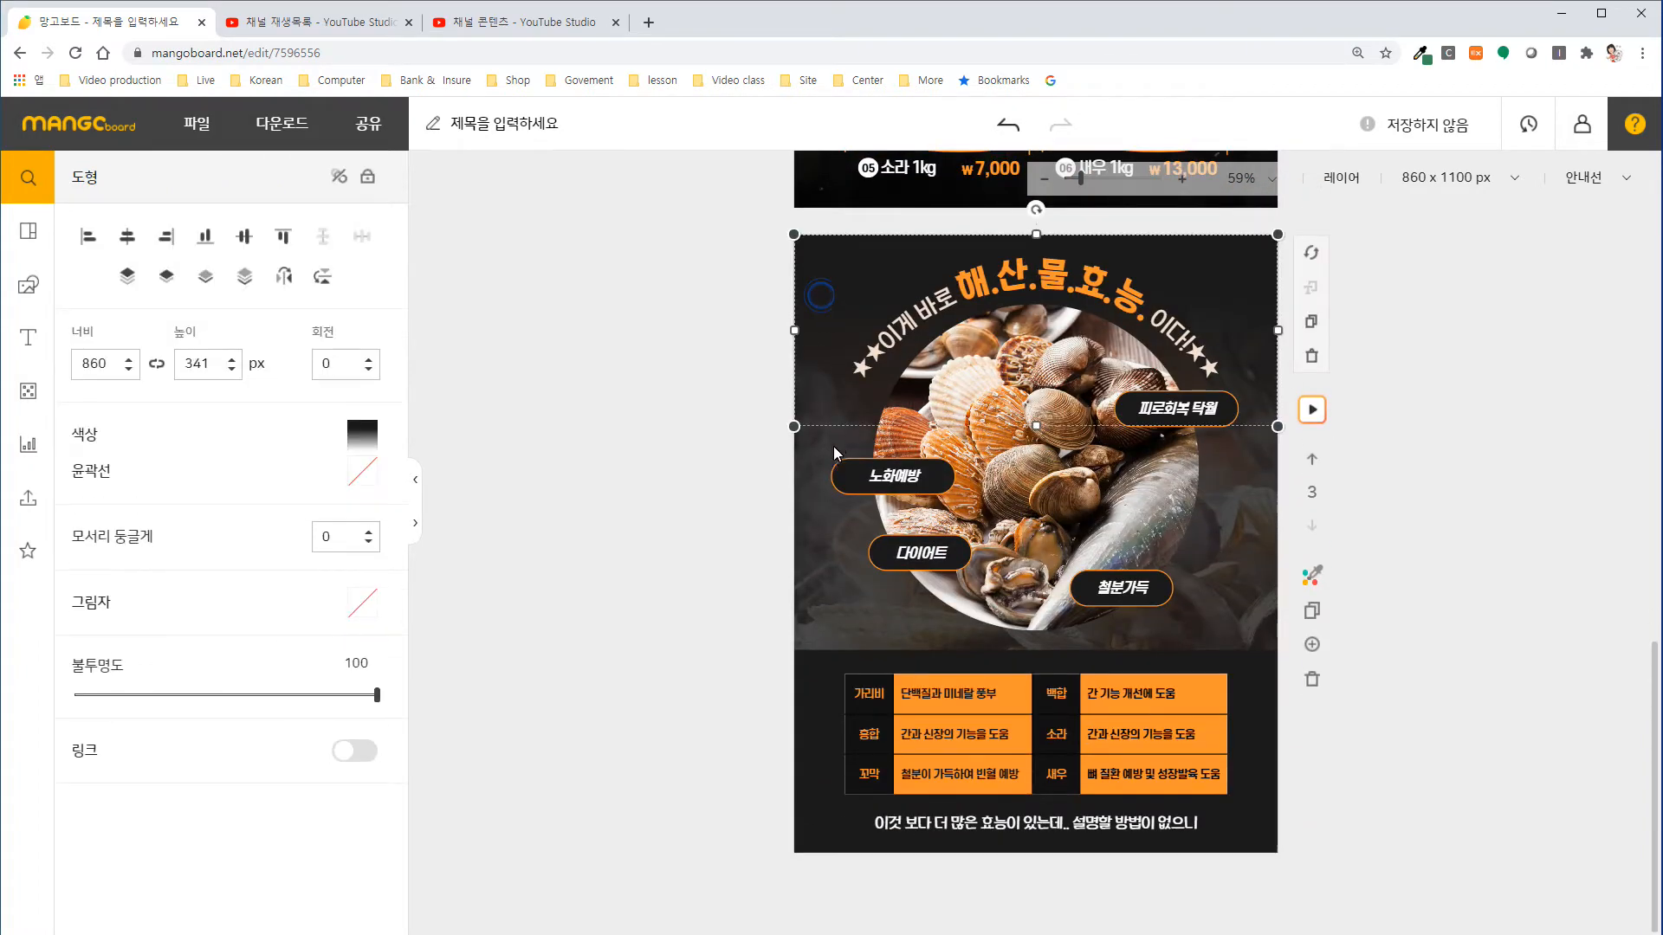
left_click(835, 705)
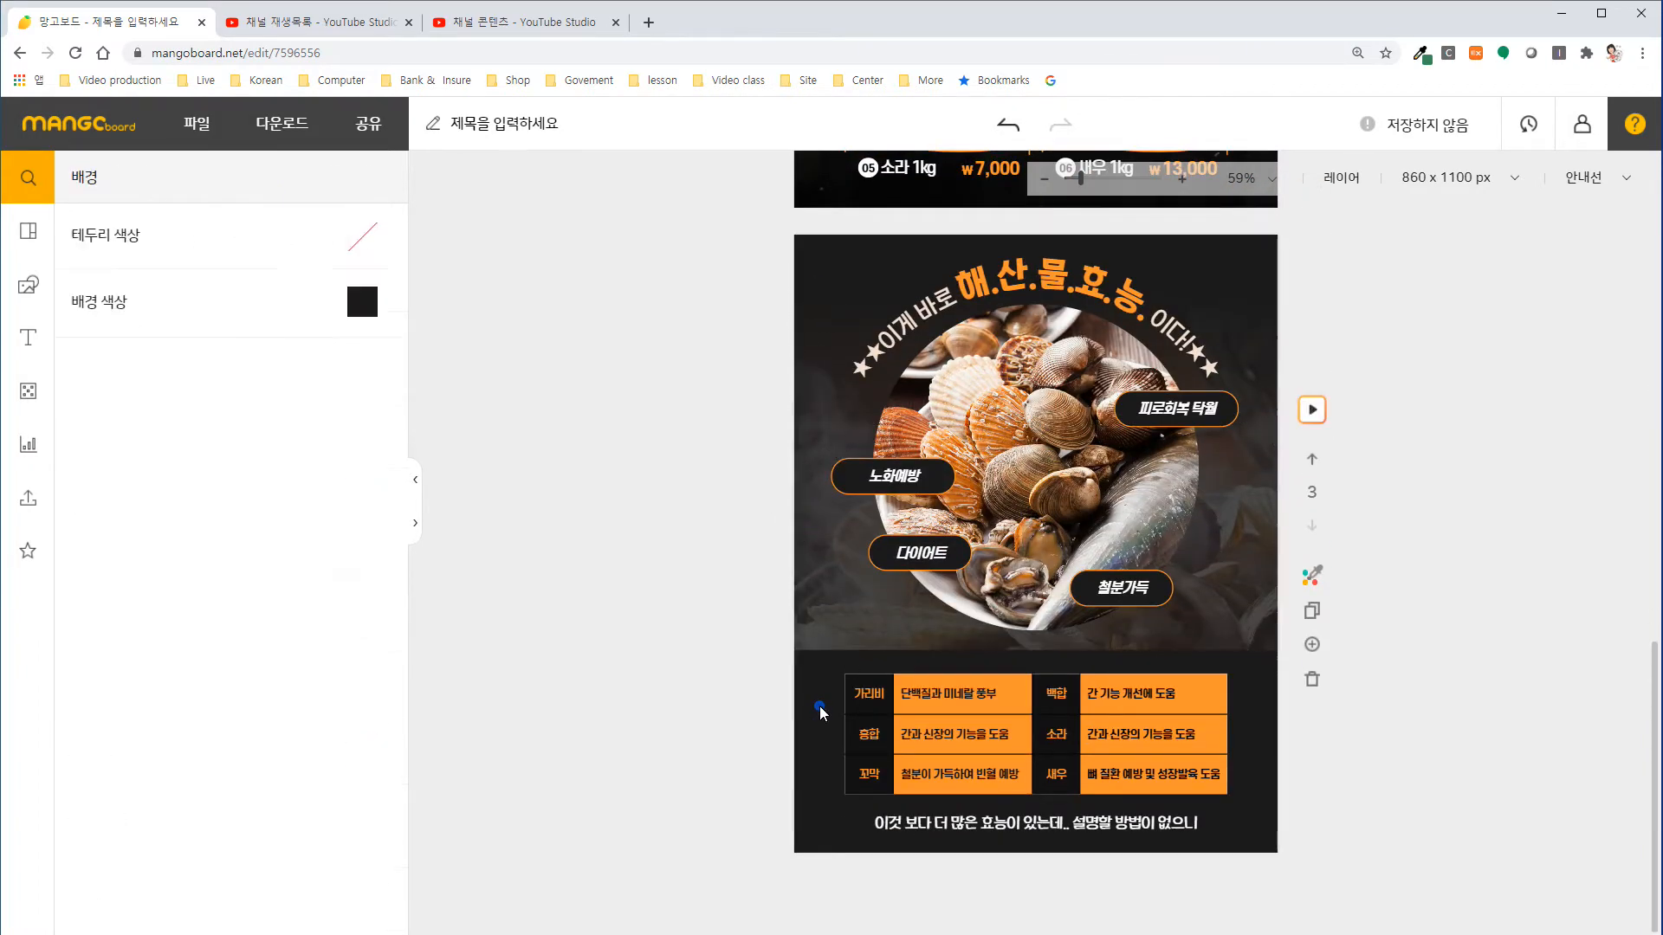
key("ctrl+v")
Set the gradient texture image on the first slide as that slide's background again.
scroll(941, 620, "up", 14)
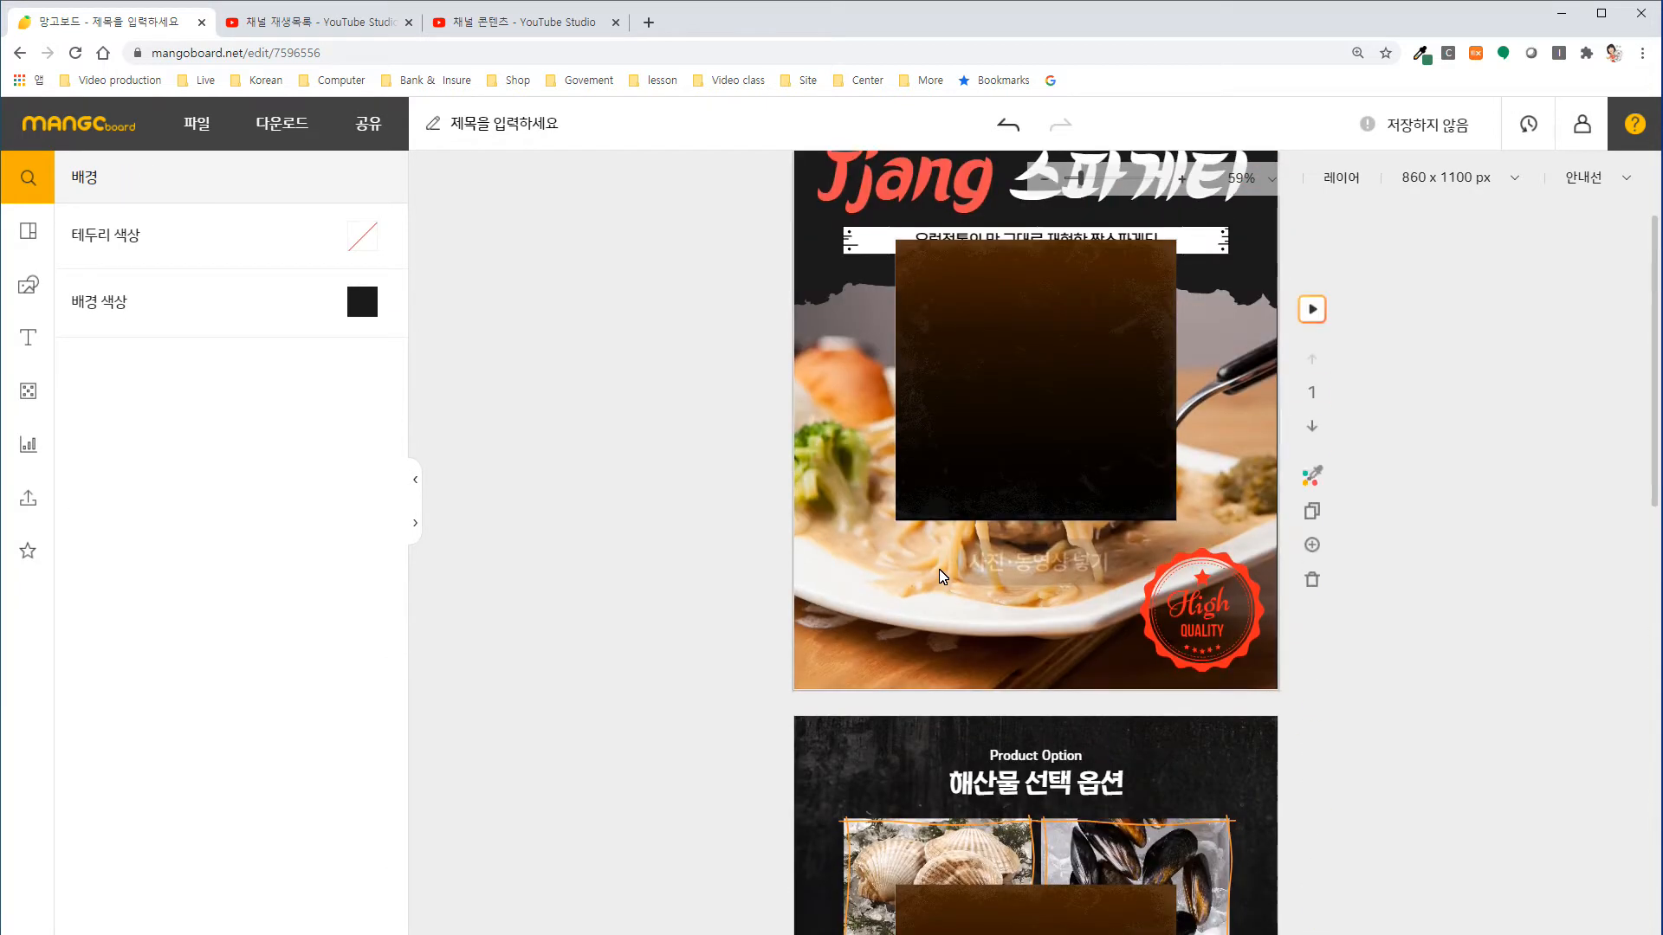
left_click(1010, 542)
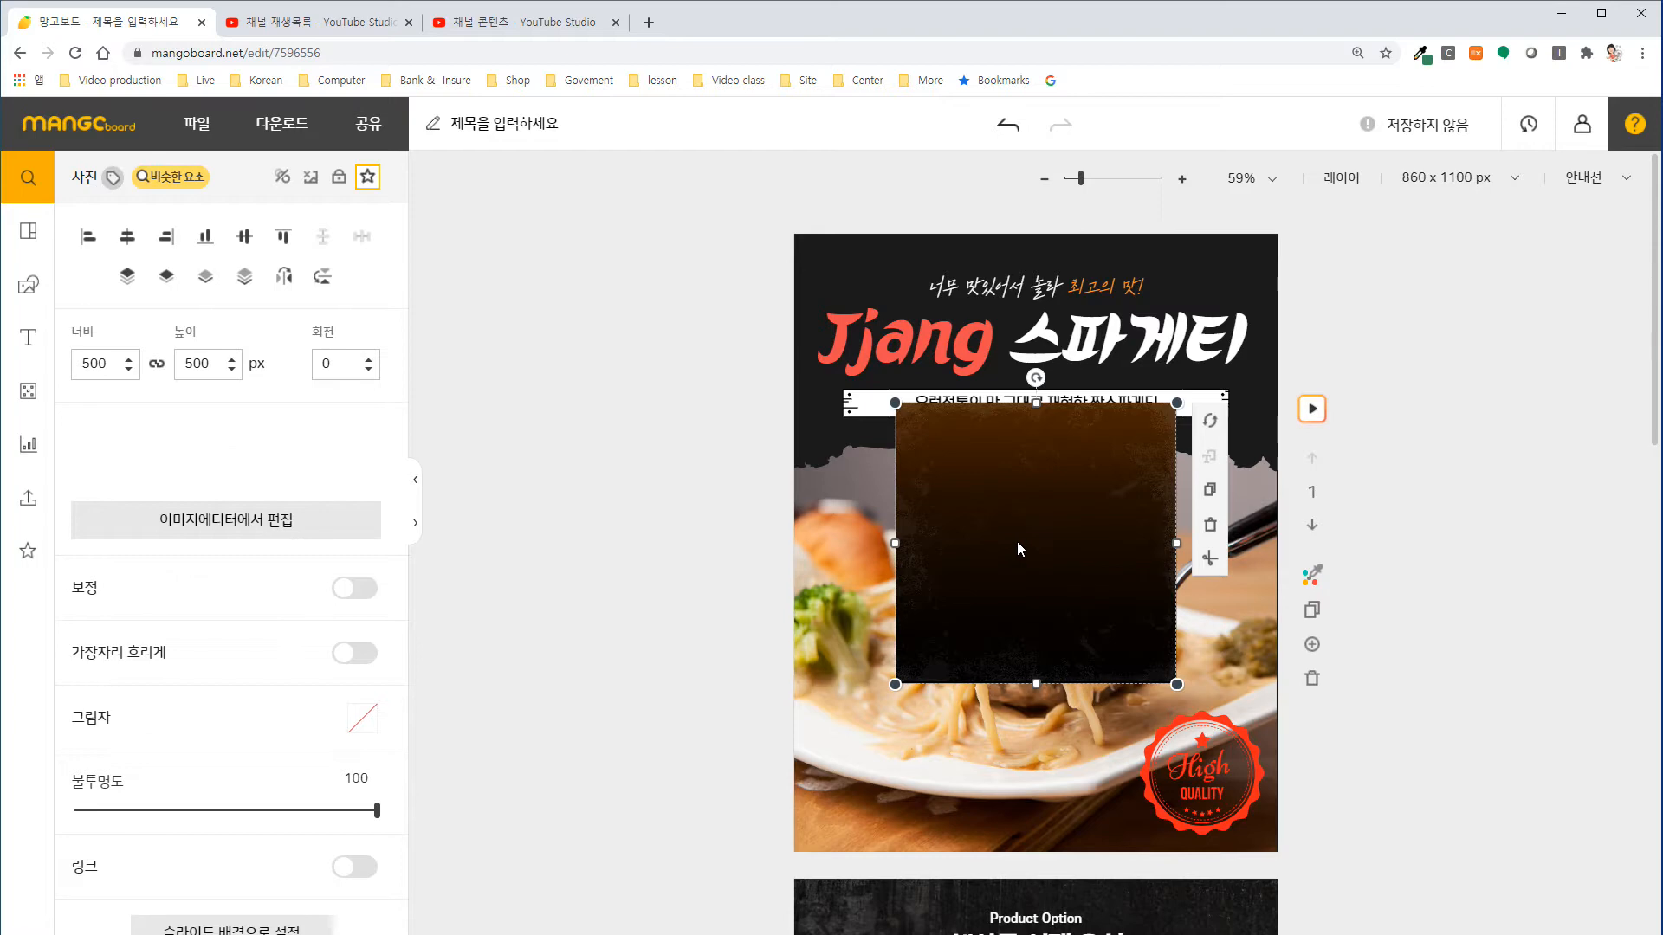
scroll(533, 653, "down", 1)
scroll(532, 653, "down", 3)
scroll(439, 746, "up", 4)
left_click(962, 498)
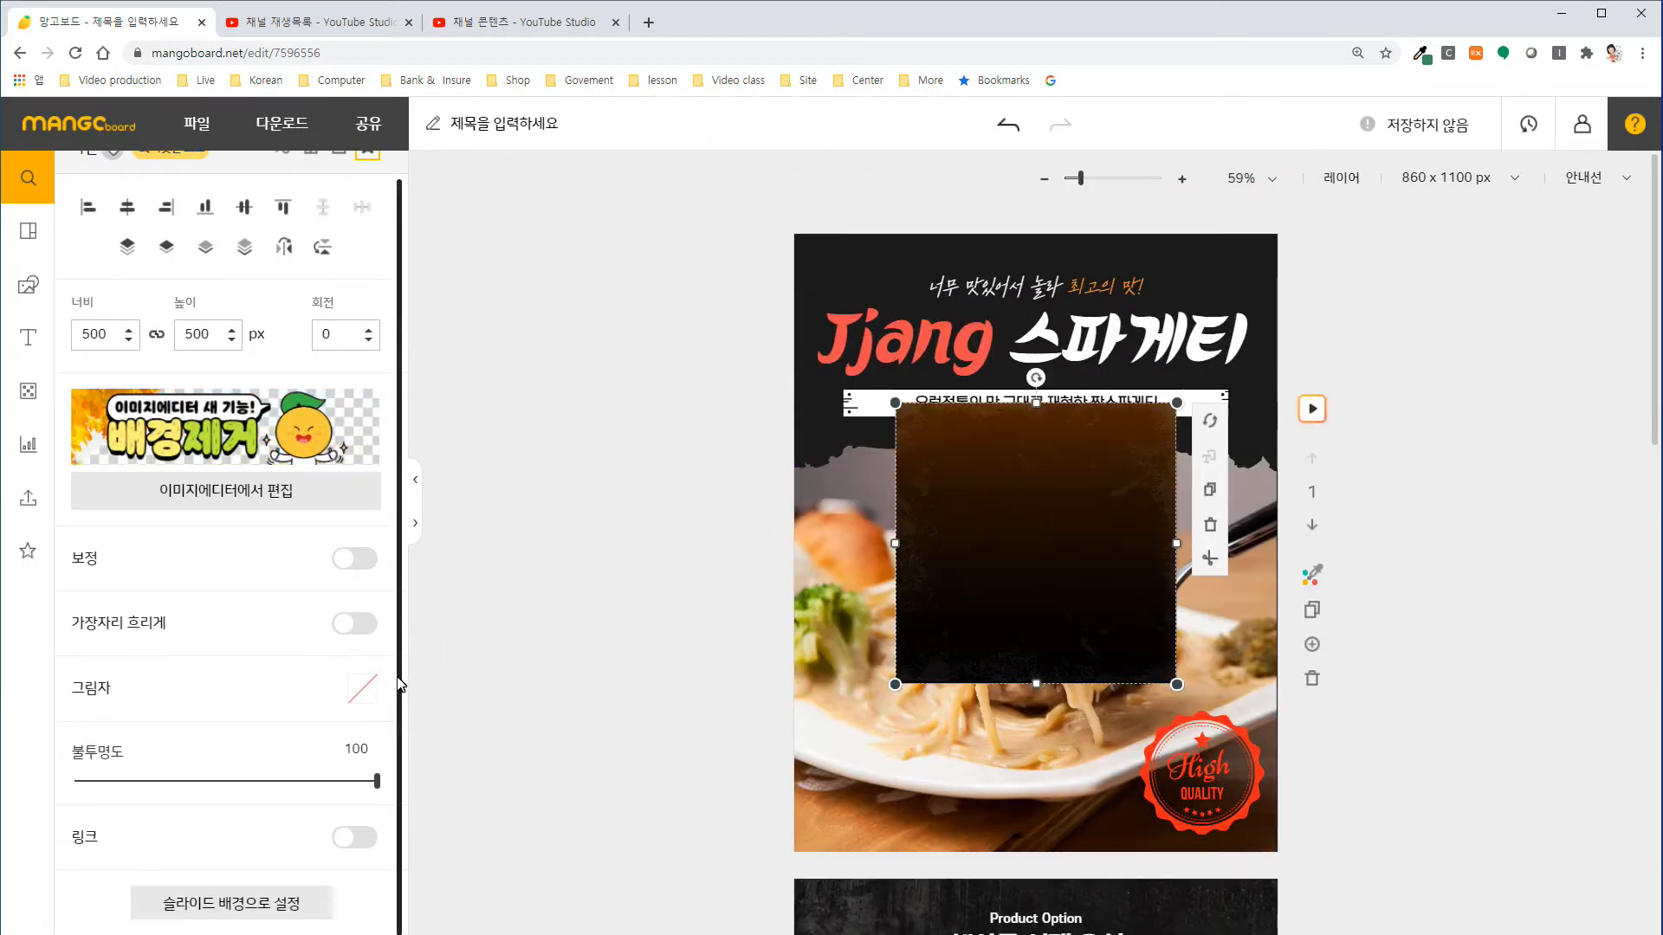
left_click(277, 925)
Set the pasted gradient texture as the background of the second slide, "해산물 선택 옵션".
scroll(698, 581, "down", 3)
scroll(698, 580, "down", 3)
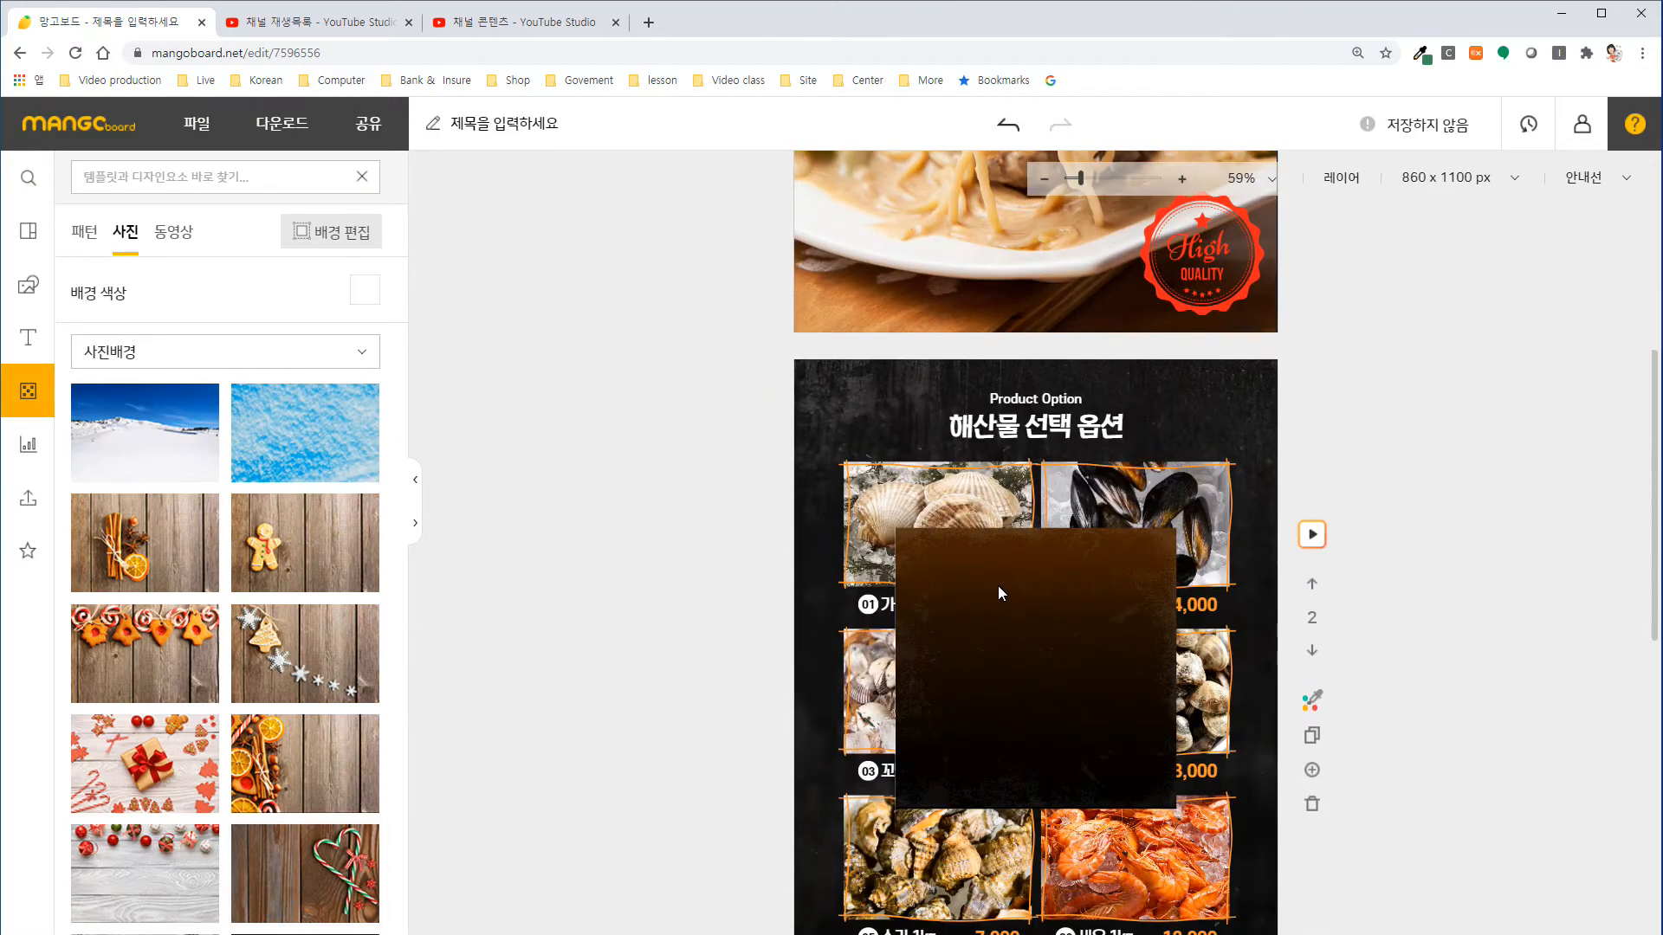
left_click(987, 585)
scroll(409, 717, "down", 4)
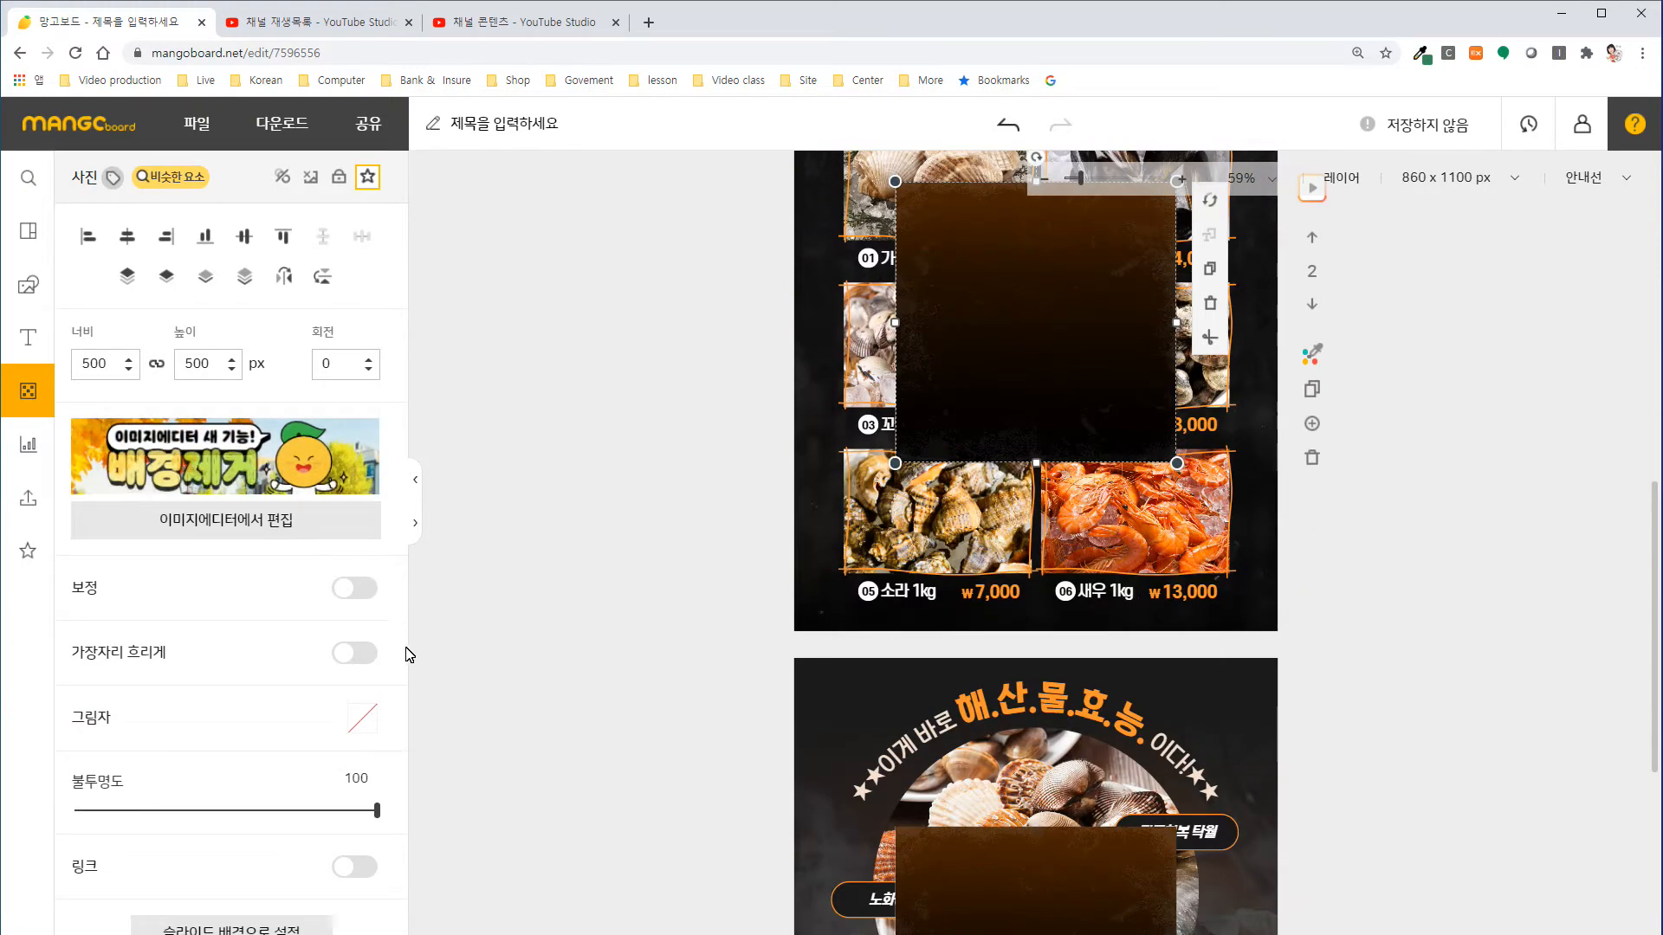
left_click(277, 925)
scroll(740, 579, "up", 3)
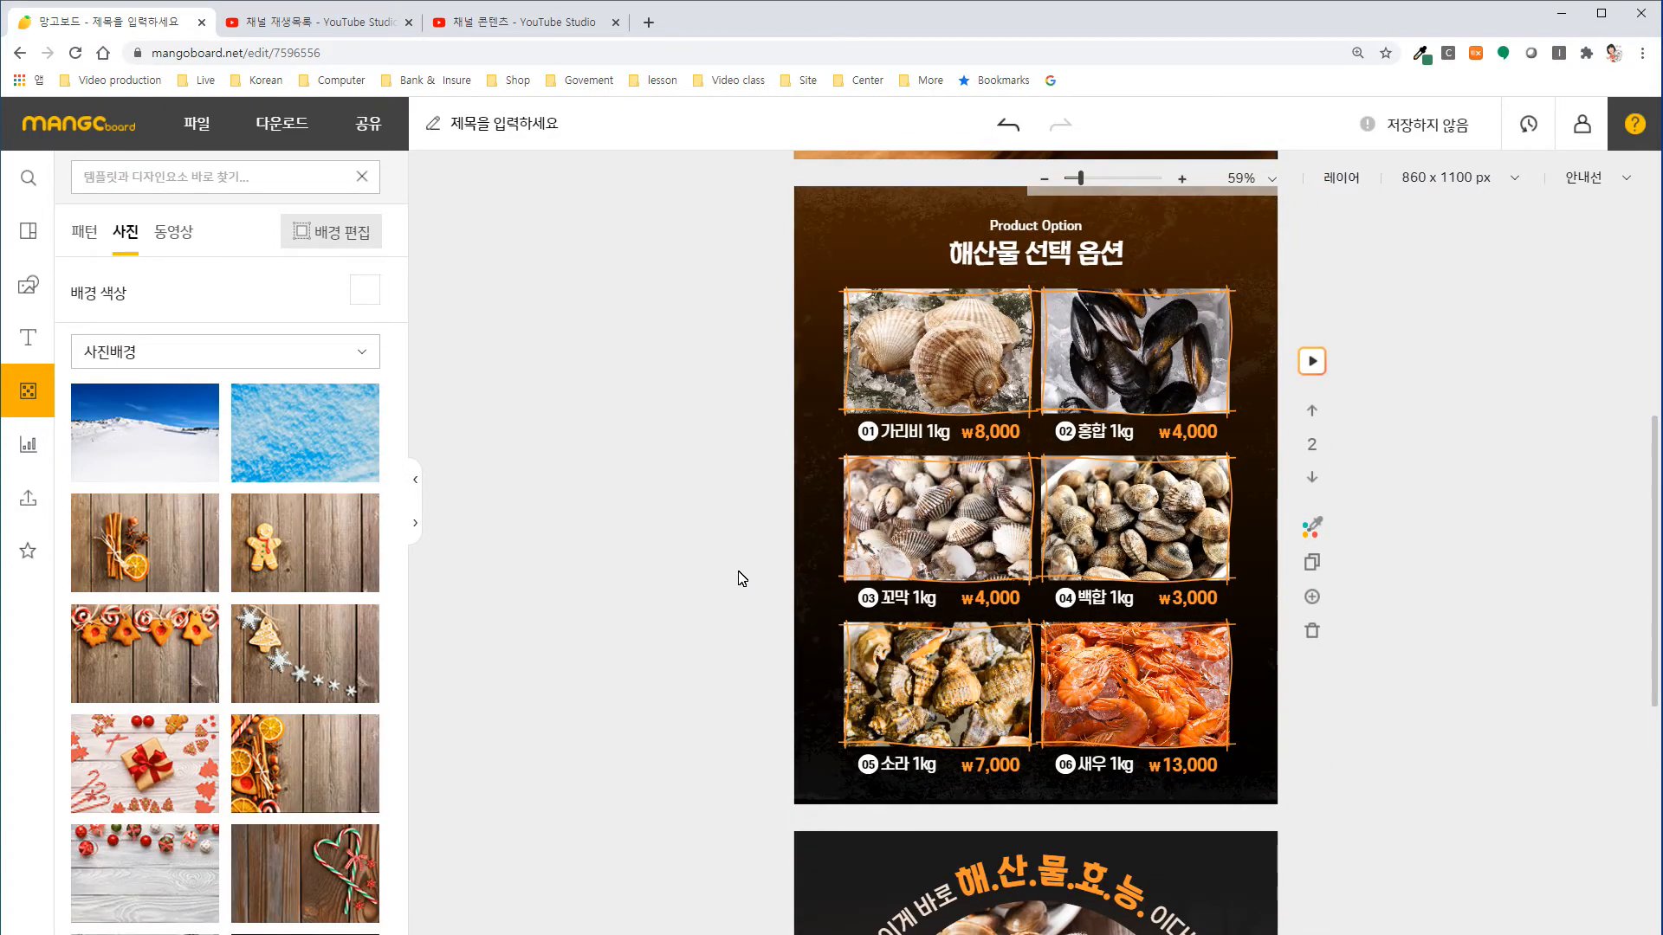
Set the pasted gradient texture as the background of the third slide, the seafood benefits slide.
scroll(742, 575, "down", 5)
left_click(939, 657)
scroll(319, 785, "down", 2)
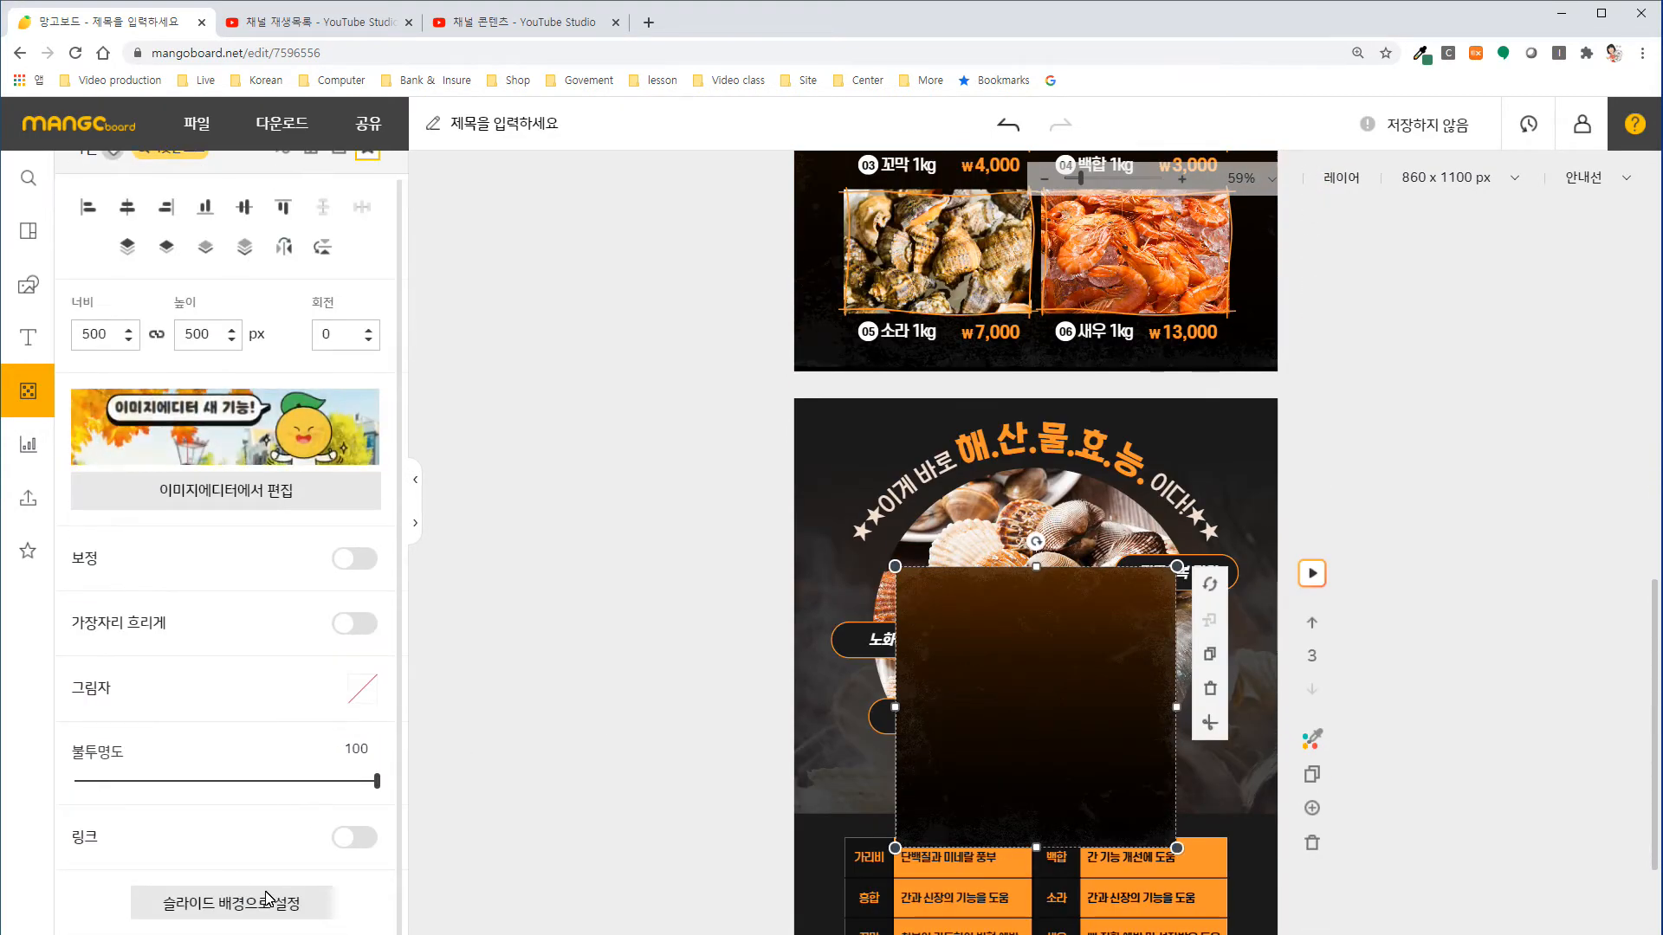
left_click(268, 901)
scroll(1085, 613, "up", 8)
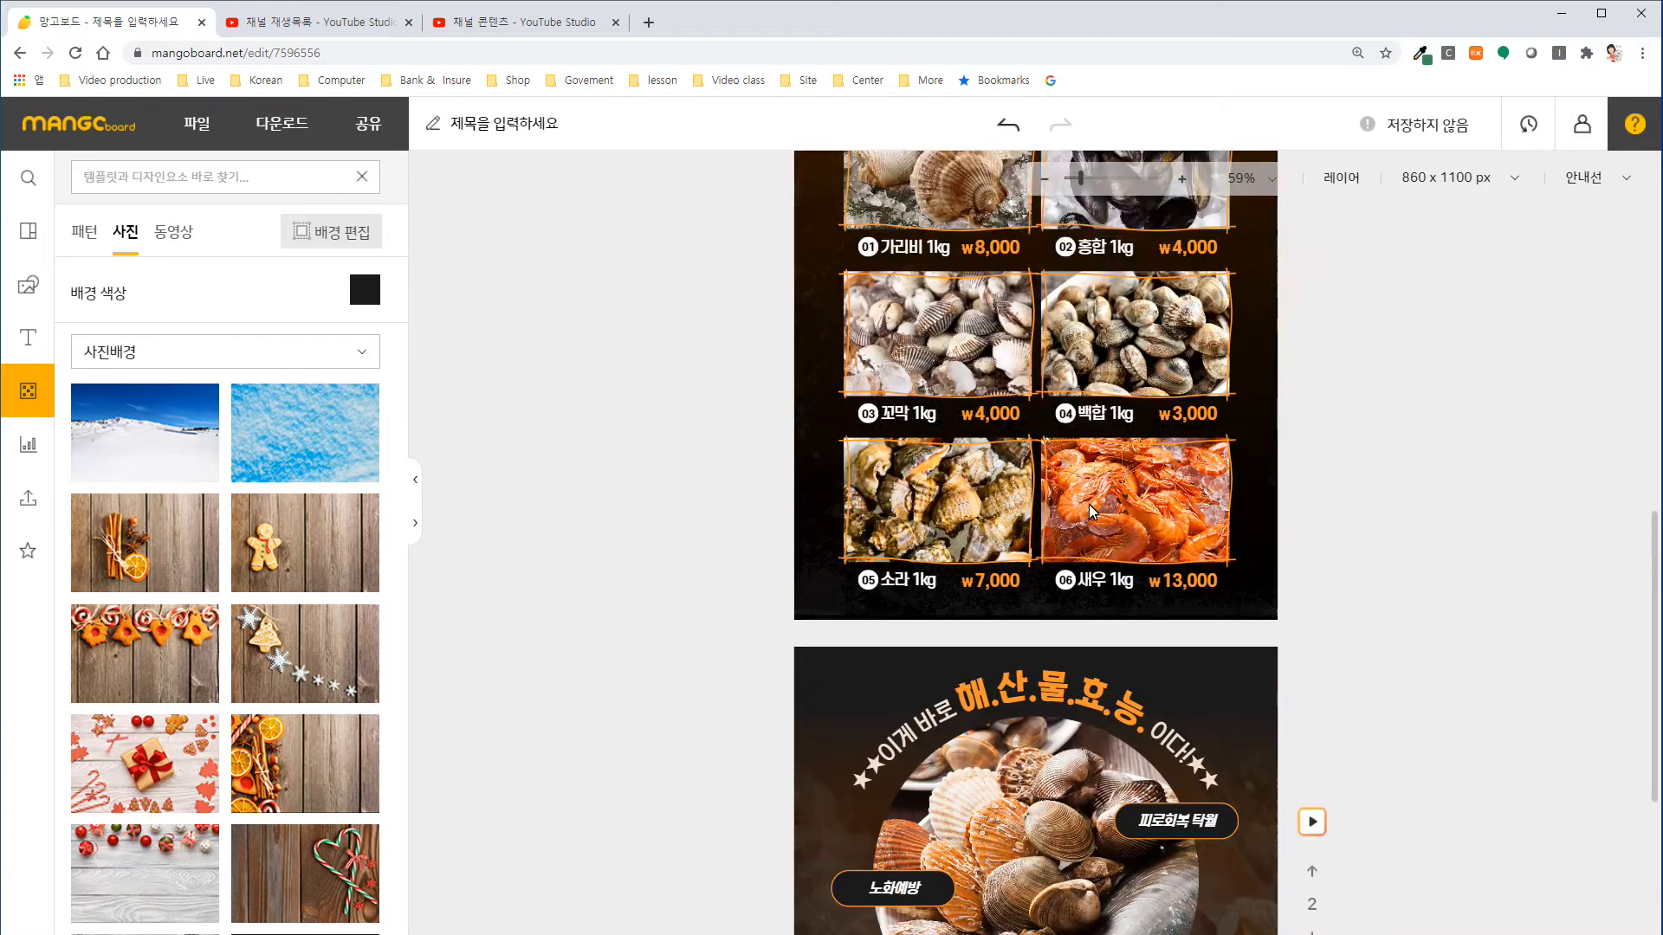
Delete the last row of product options, 05 소라 and 06 새우, from the second slide.
scroll(1032, 658, "down", 2)
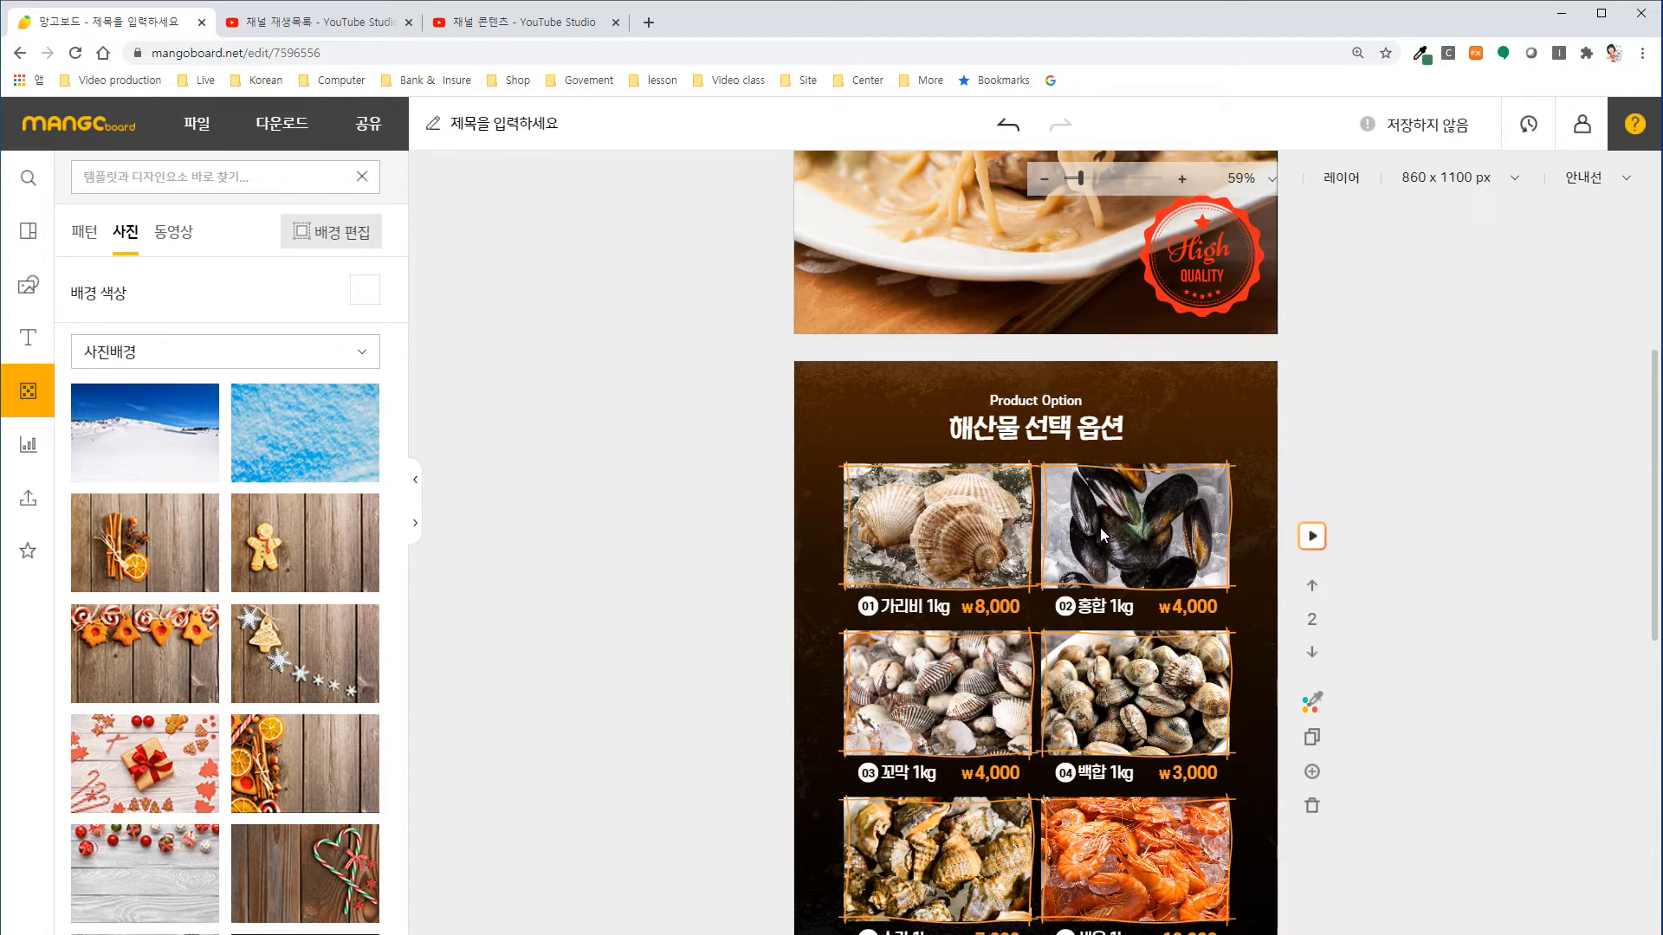
scroll(1104, 523, "up", 4)
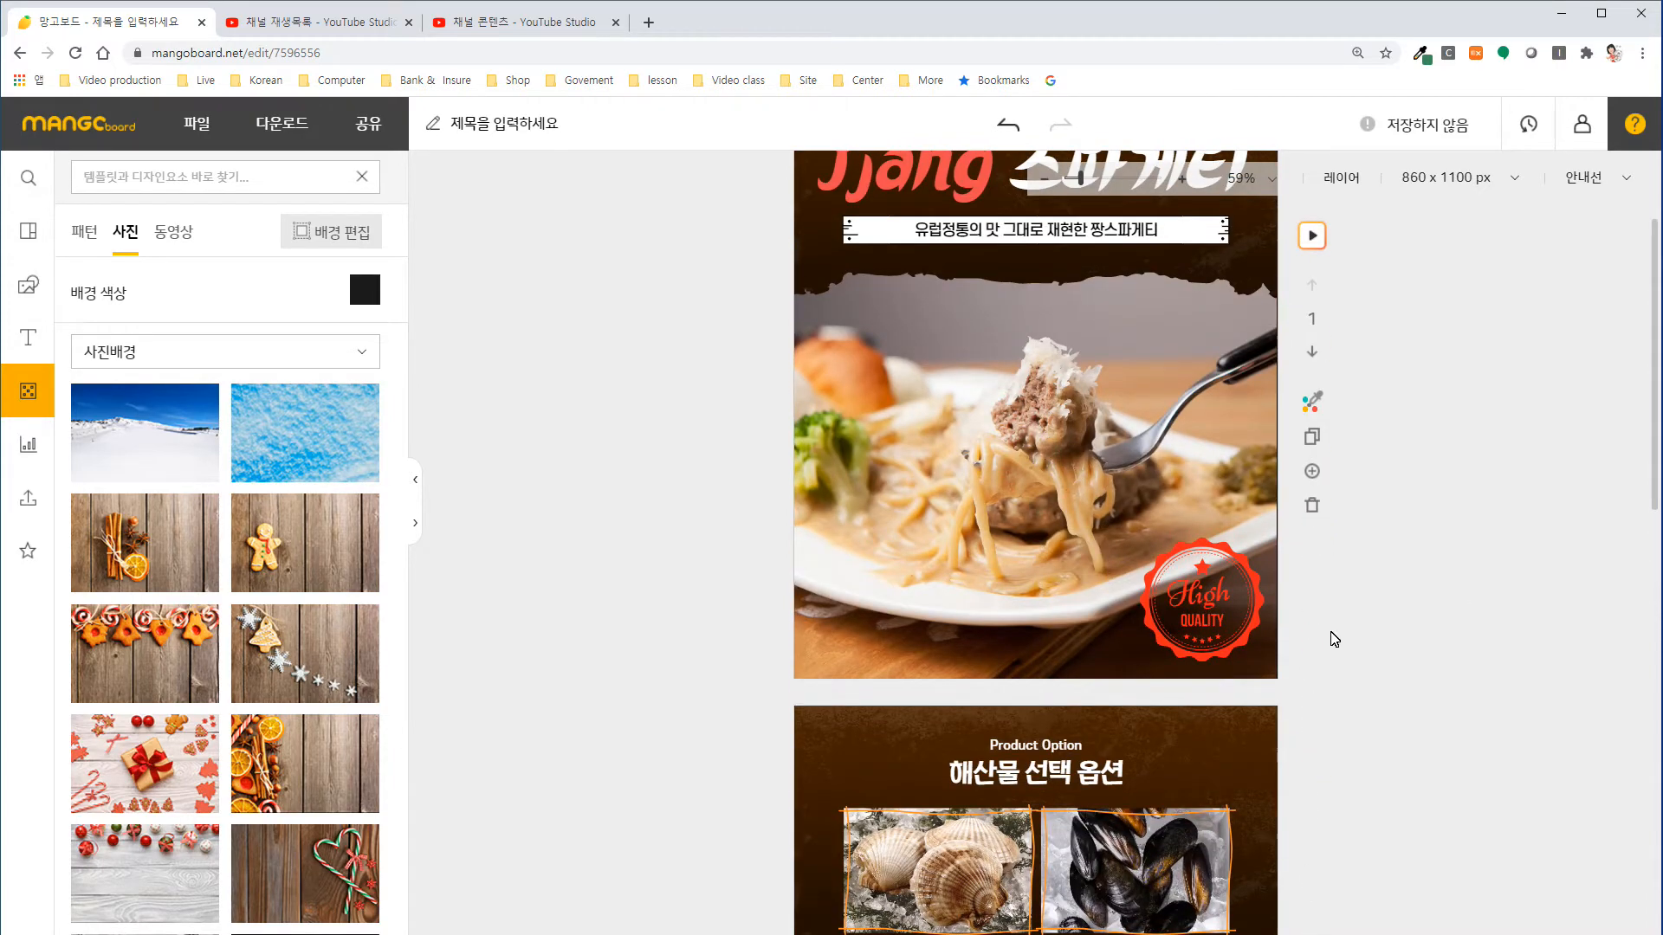
scroll(1367, 629, "down", 5)
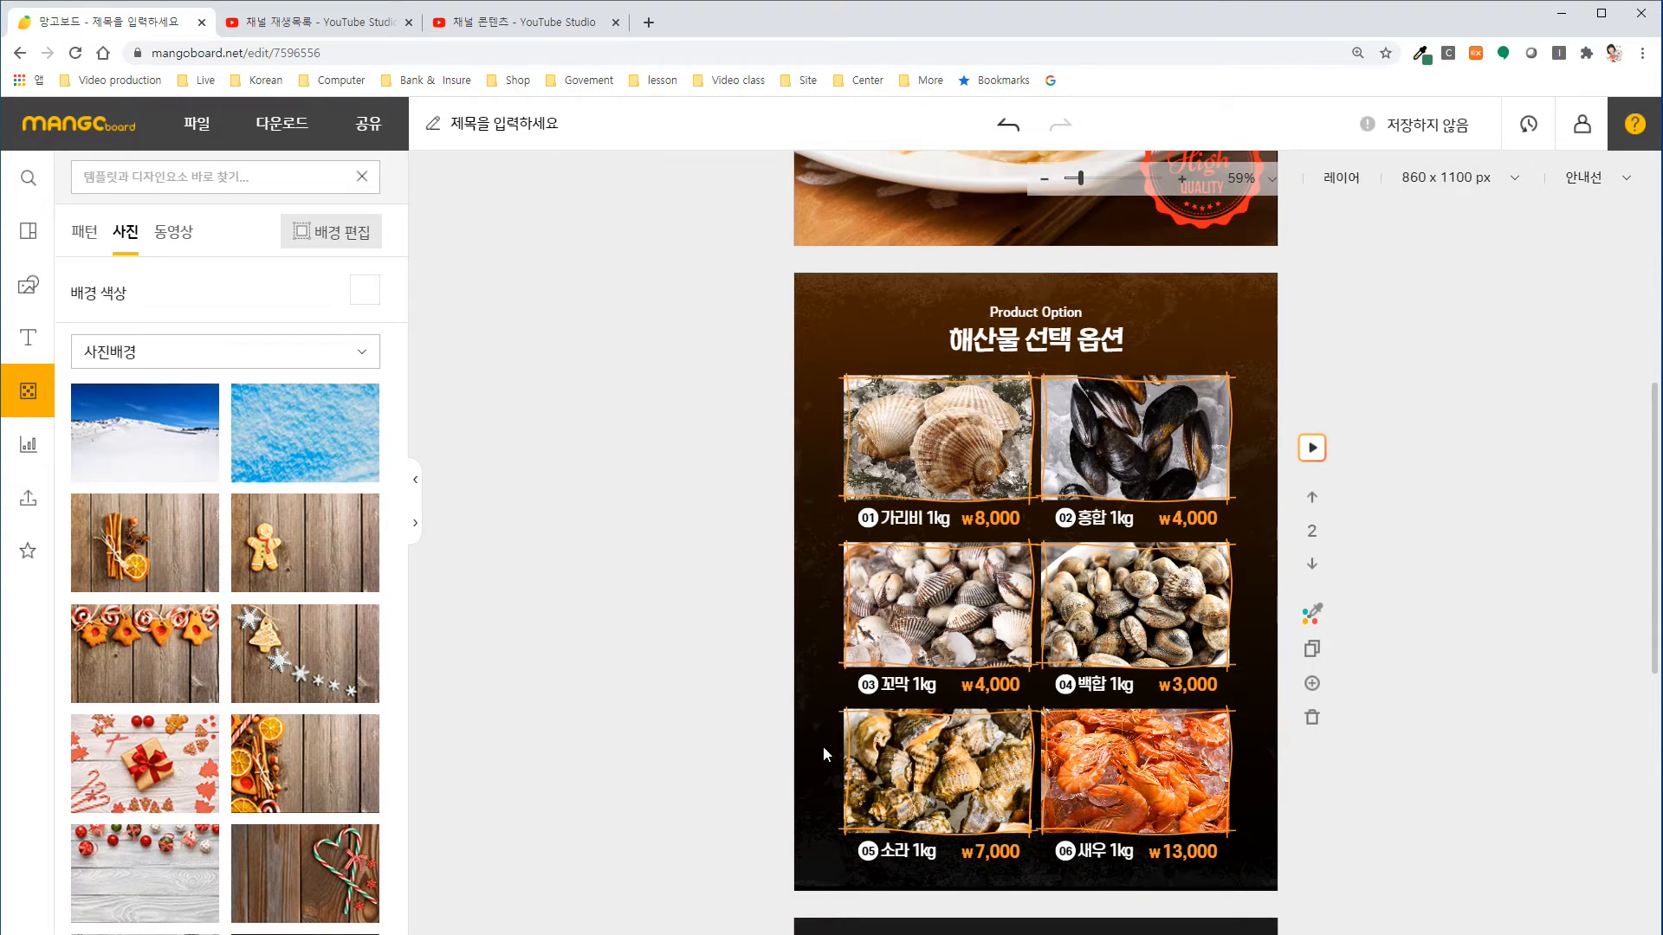
left_click_drag(705, 699, 823, 723)
left_click(1260, 892)
key("Delete")
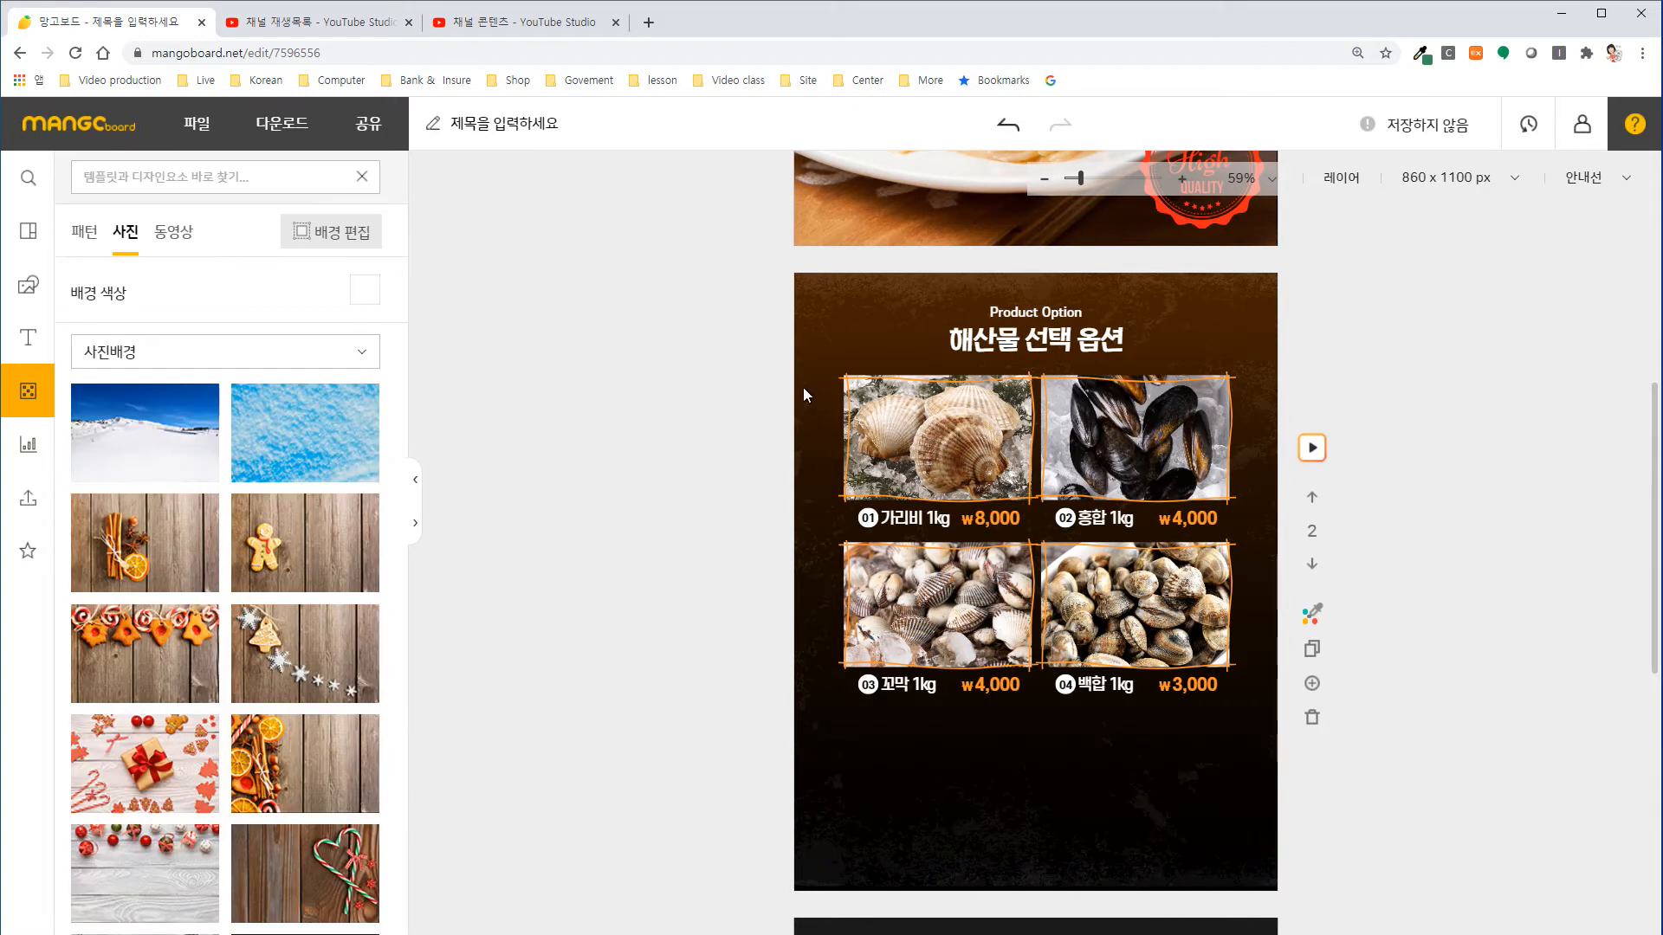
Move the remaining four option cards to the lower part of the second slide and place the two-line heading just above them.
left_click_drag(735, 372, 1326, 721)
left_click_drag(1146, 596, 1140, 753)
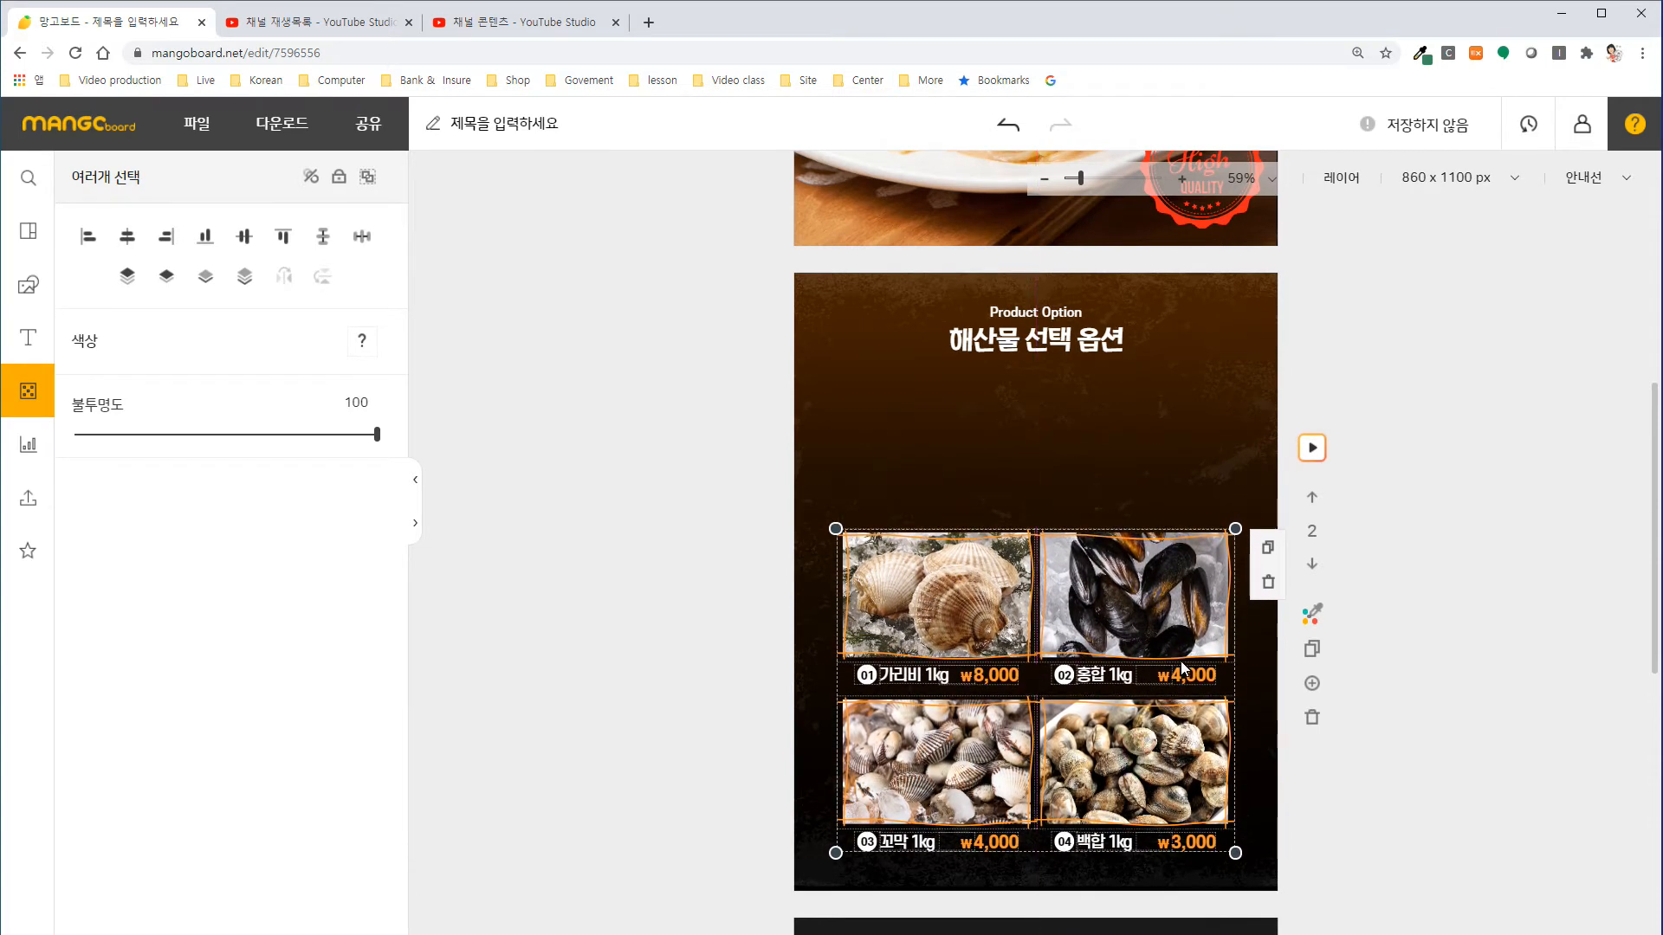
left_click(1017, 312)
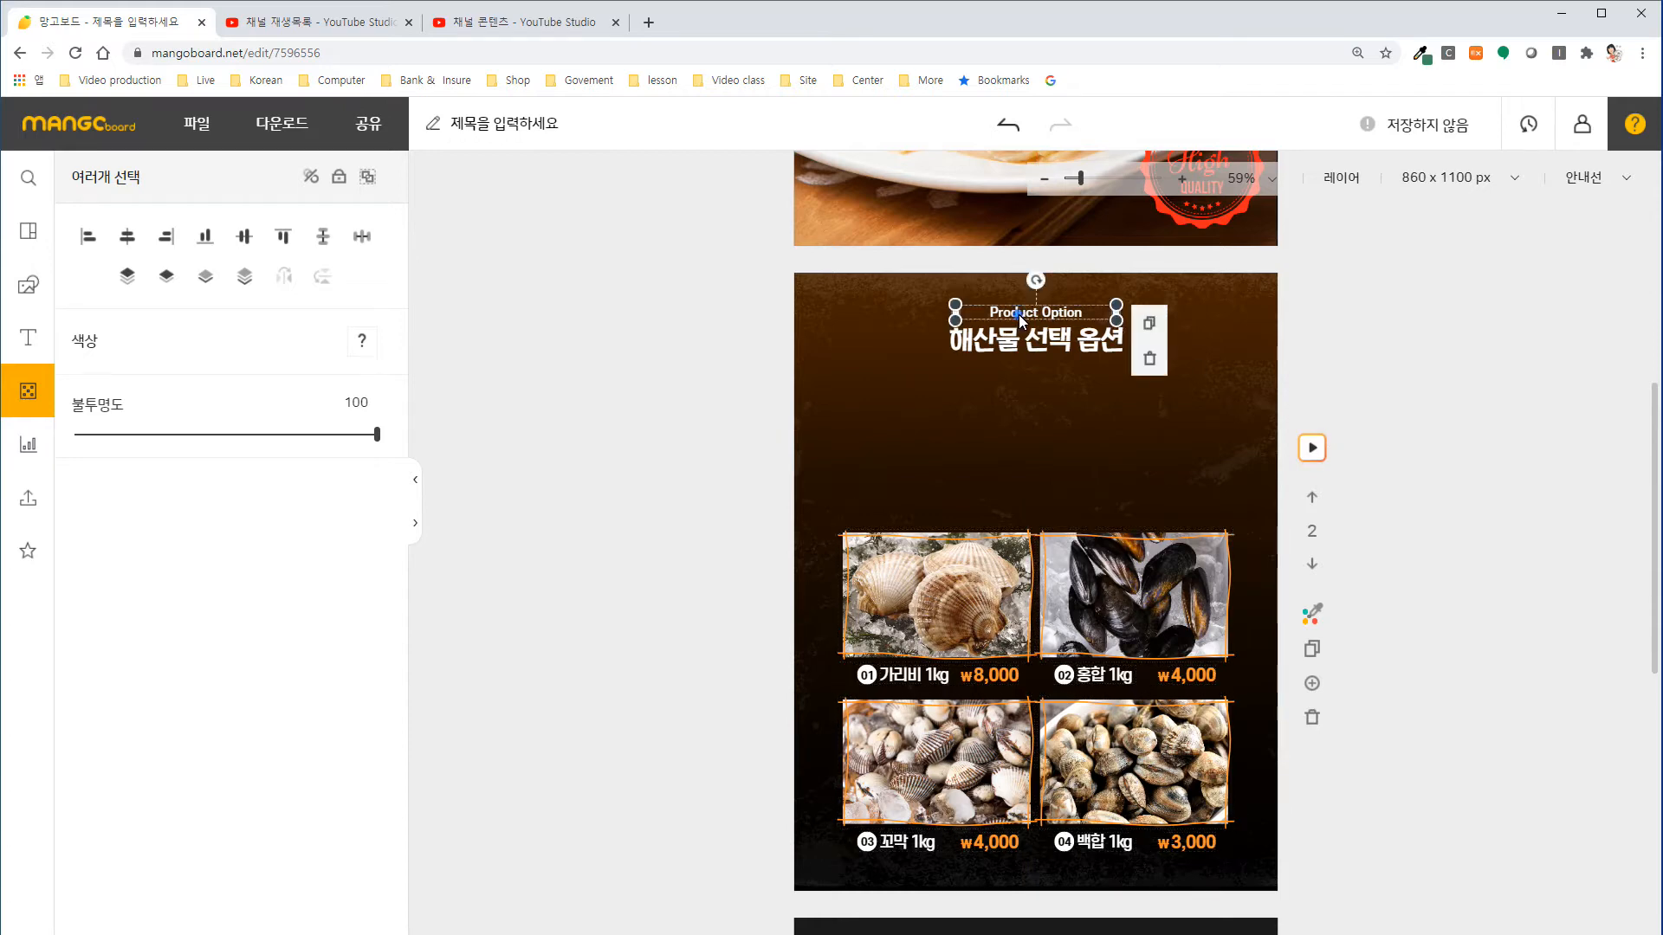
left_click(1031, 343, "shift")
left_click_drag(1031, 343, 1044, 486)
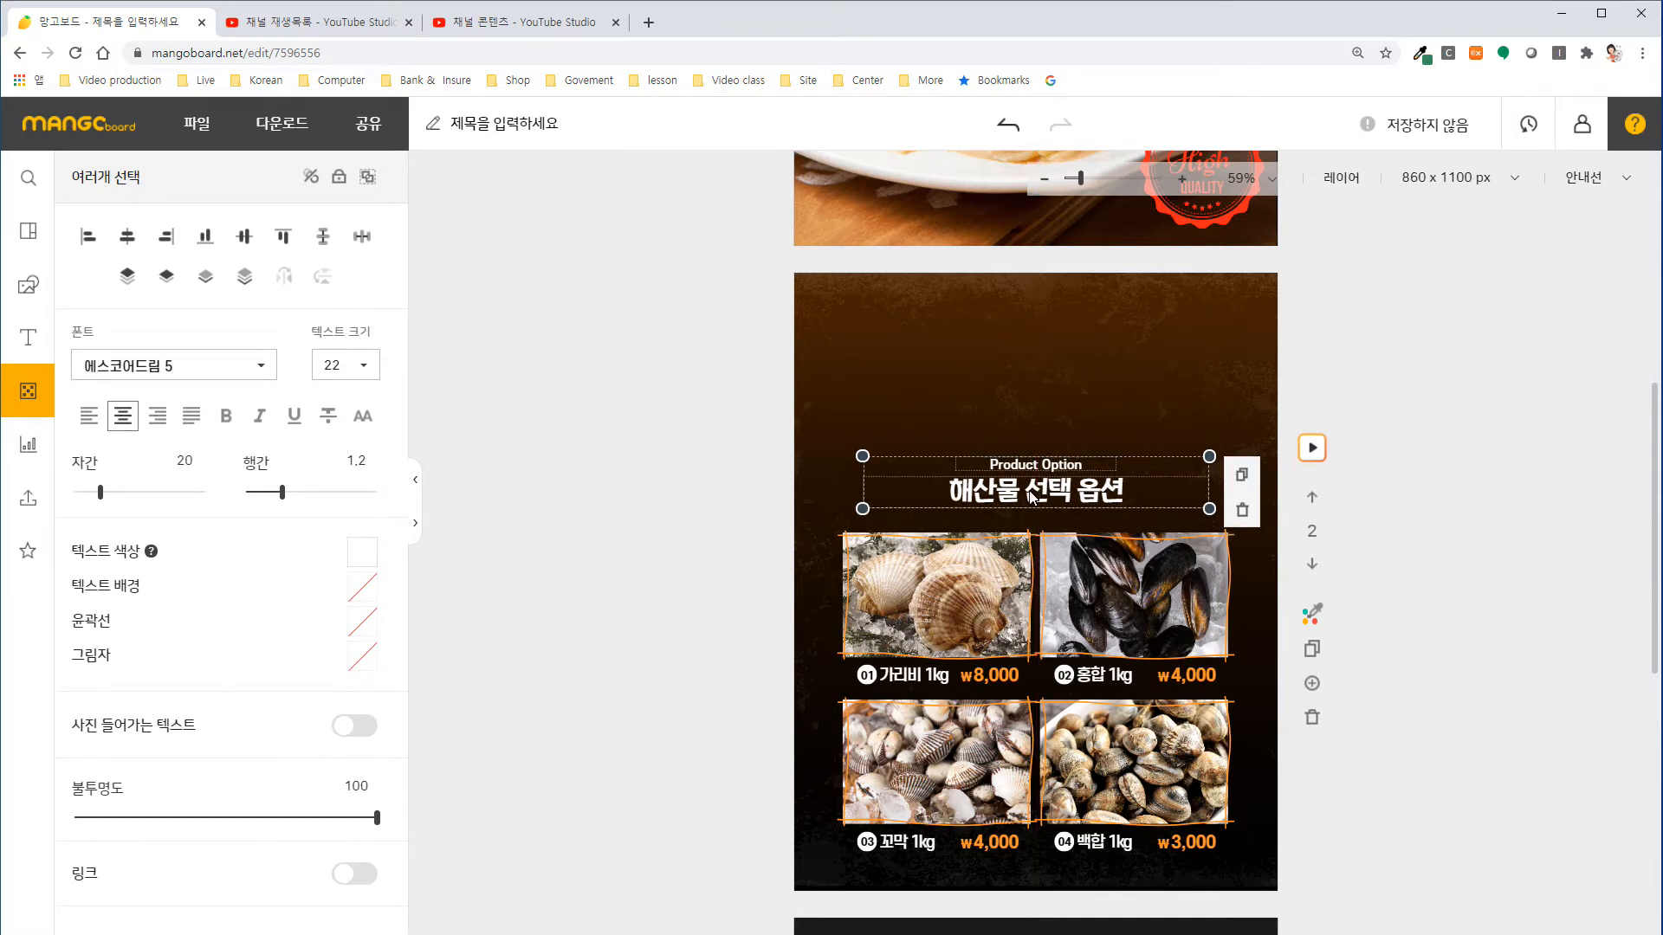
Replace the word "해산물" in the second slide's heading so that it reads "스파게티 선택 옵션".
double_click(1018, 491)
left_click(989, 494)
left_click_drag(946, 495, 1022, 509)
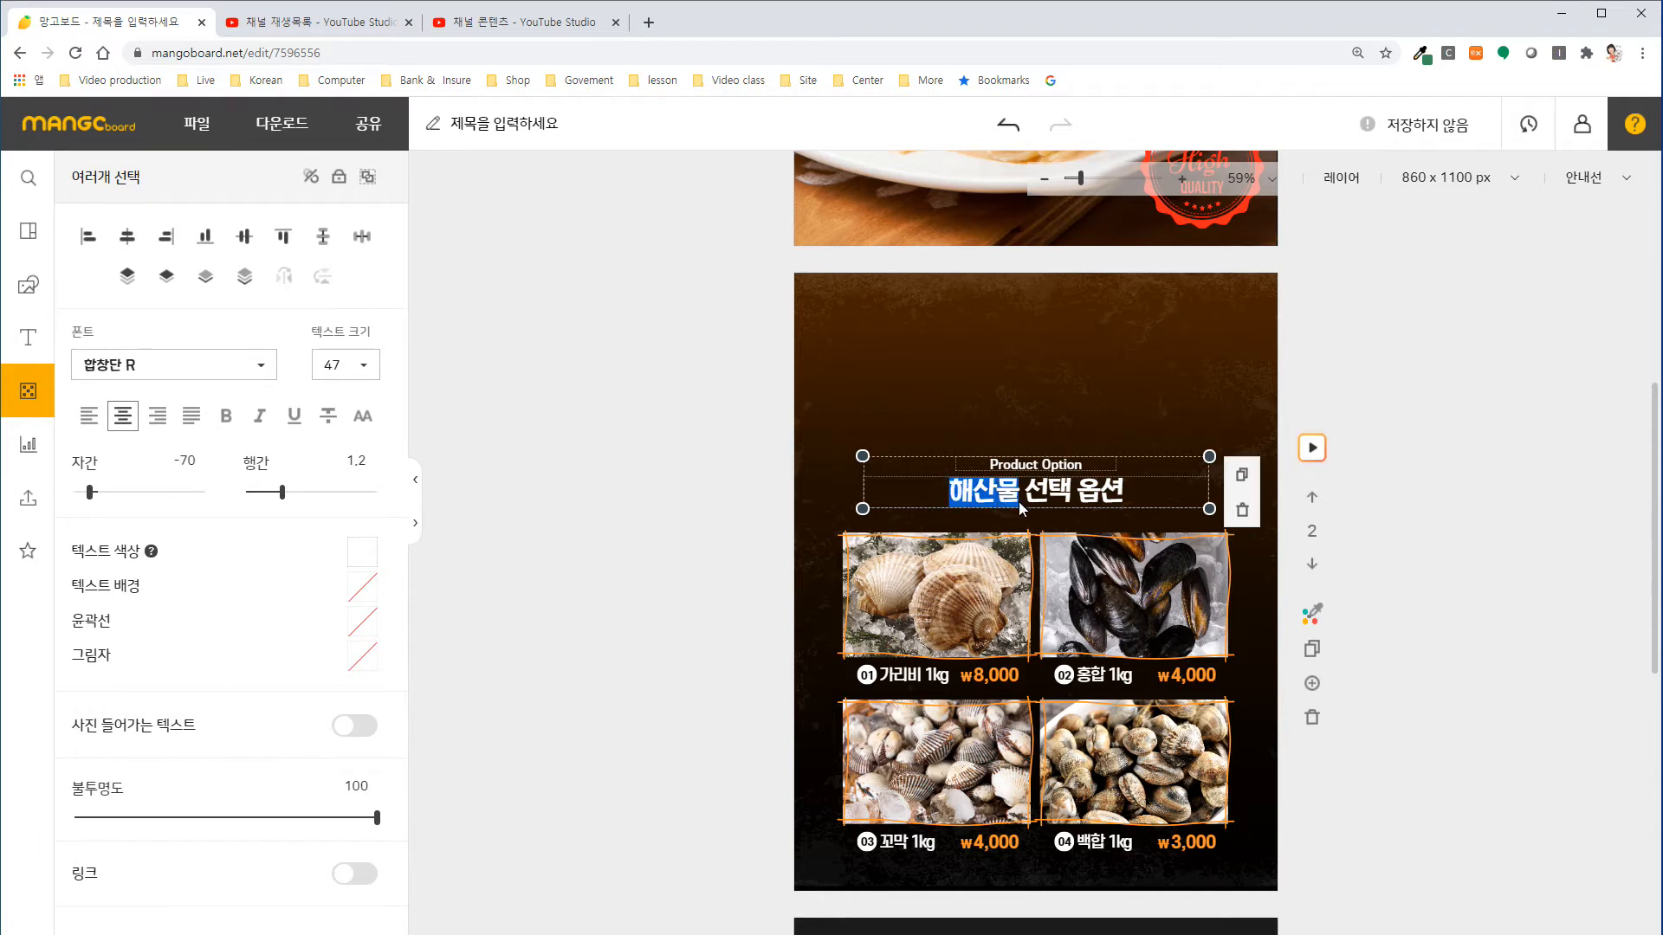
type("ㅅ")
type("파게티")
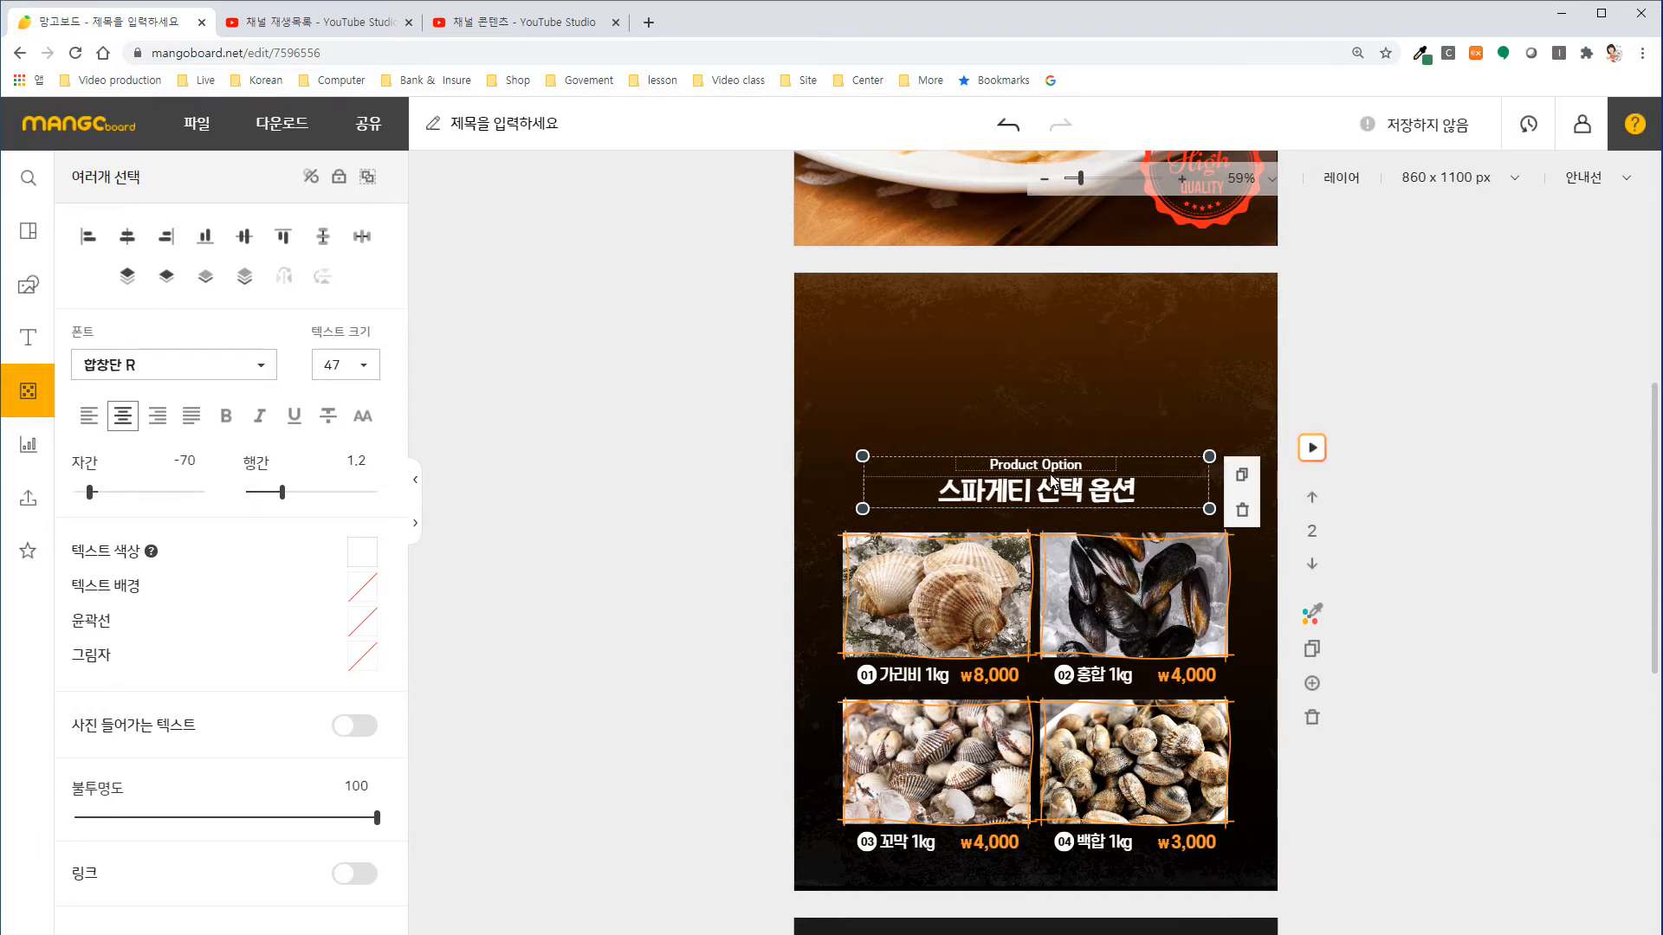
left_click(1011, 368)
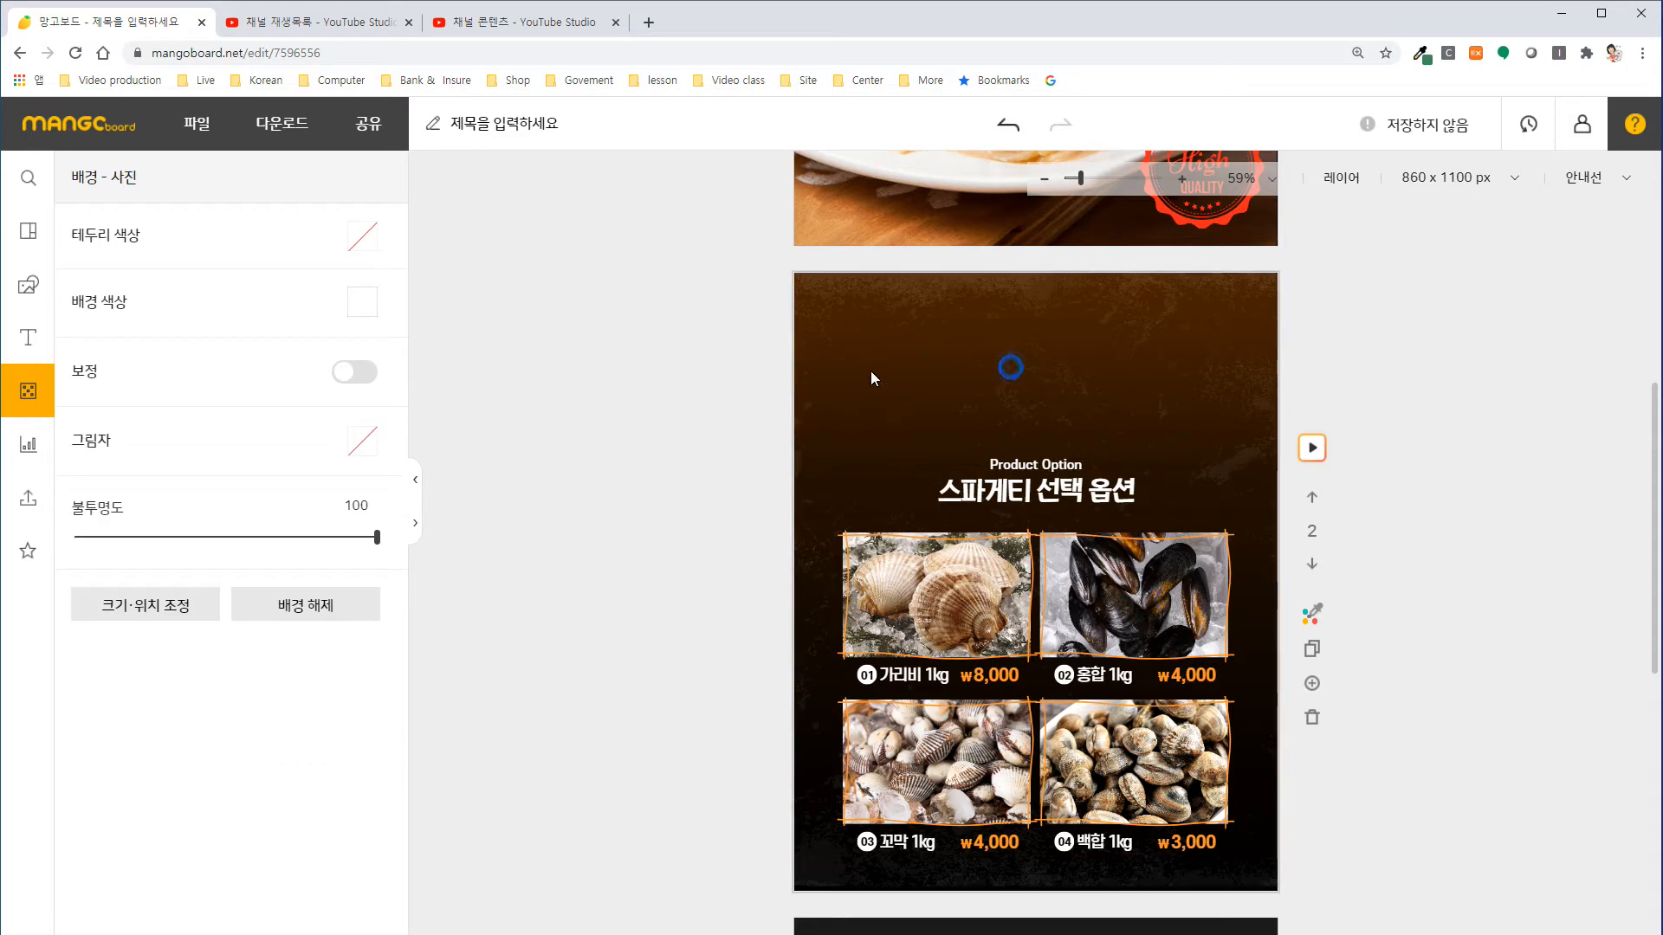
Browse the expanded library of ready-made text designs for one that suits the empty area above the second slide's heading.
left_click(29, 338)
left_click(417, 529)
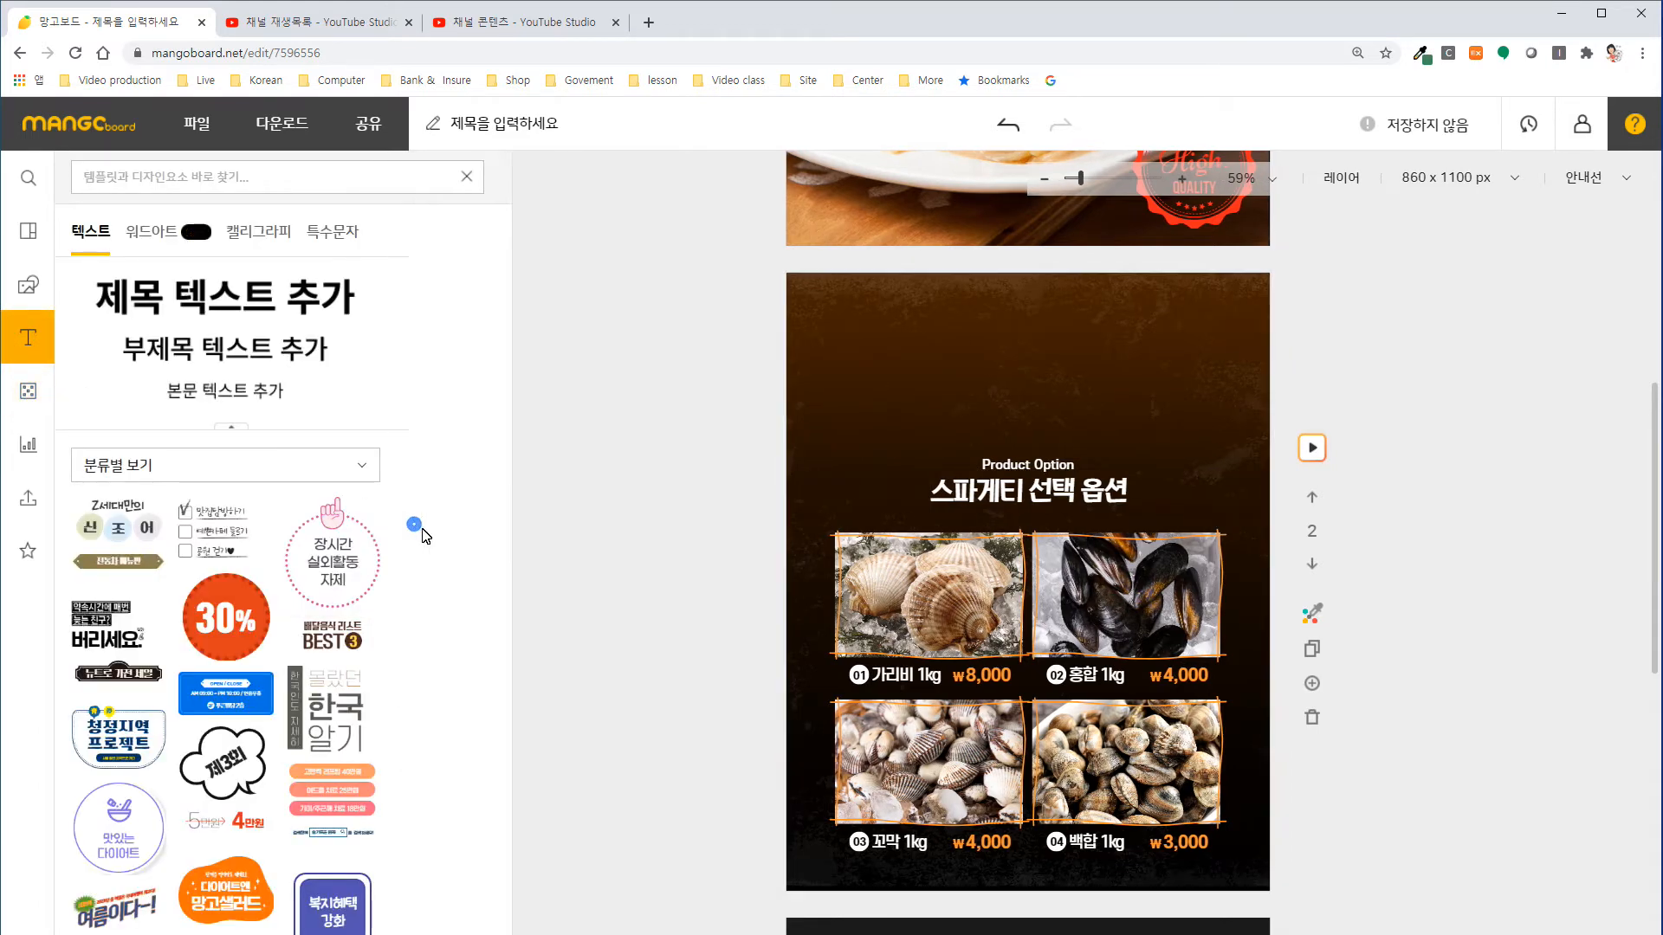
scroll(486, 613, "down", 10)
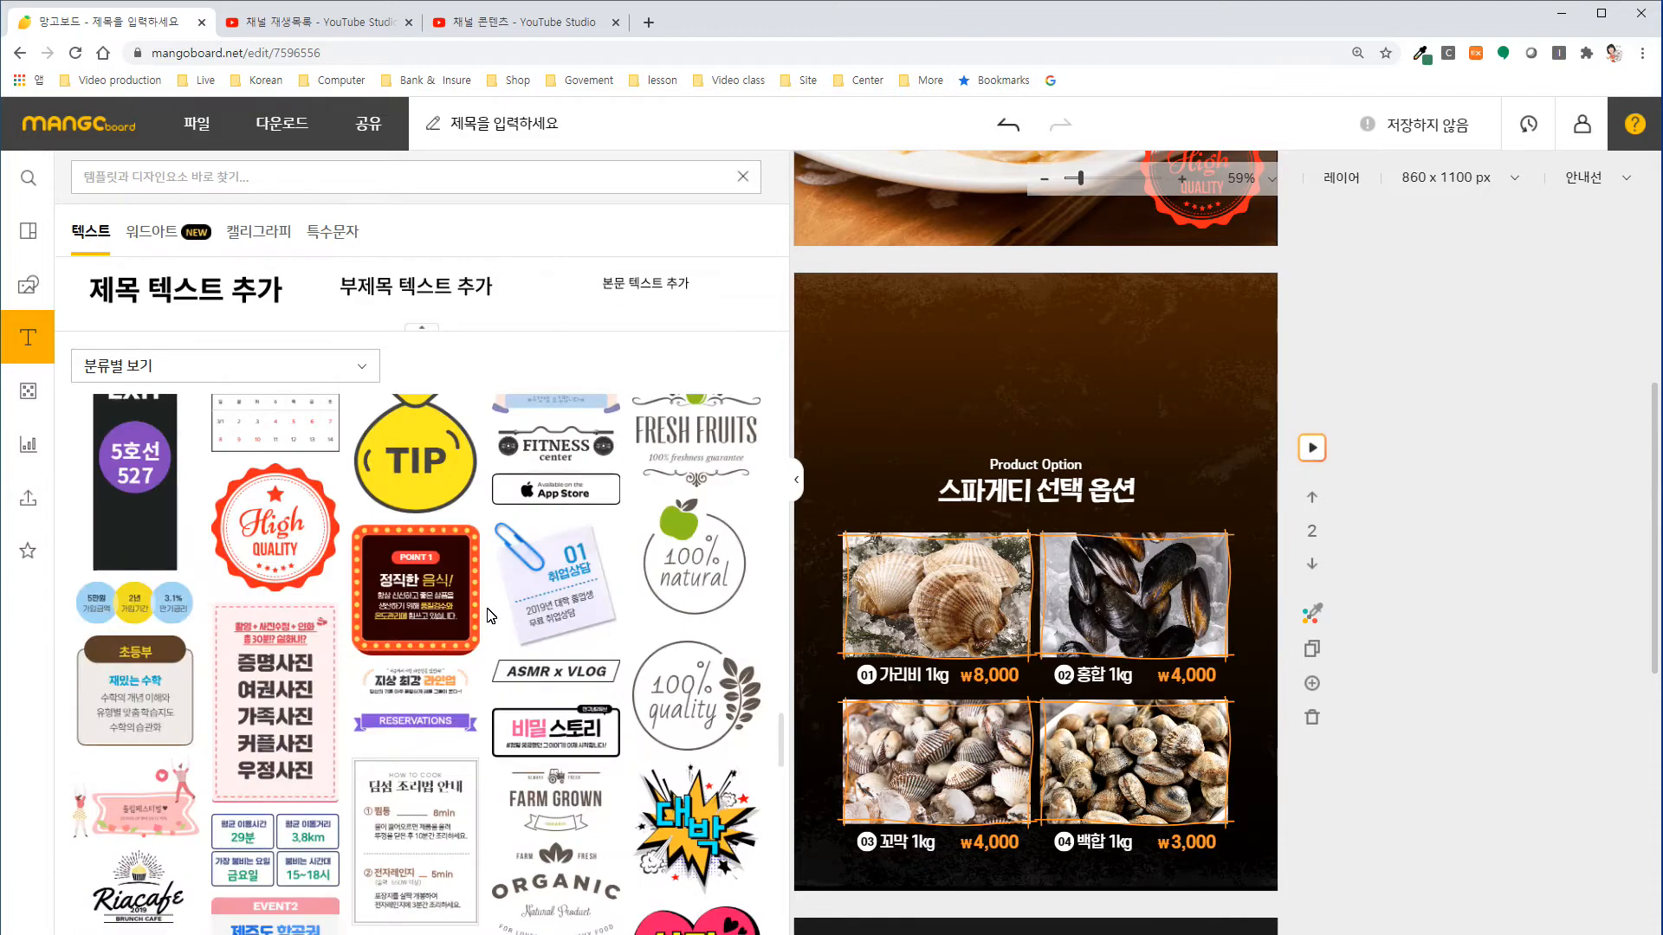
scroll(511, 615, "down", 10)
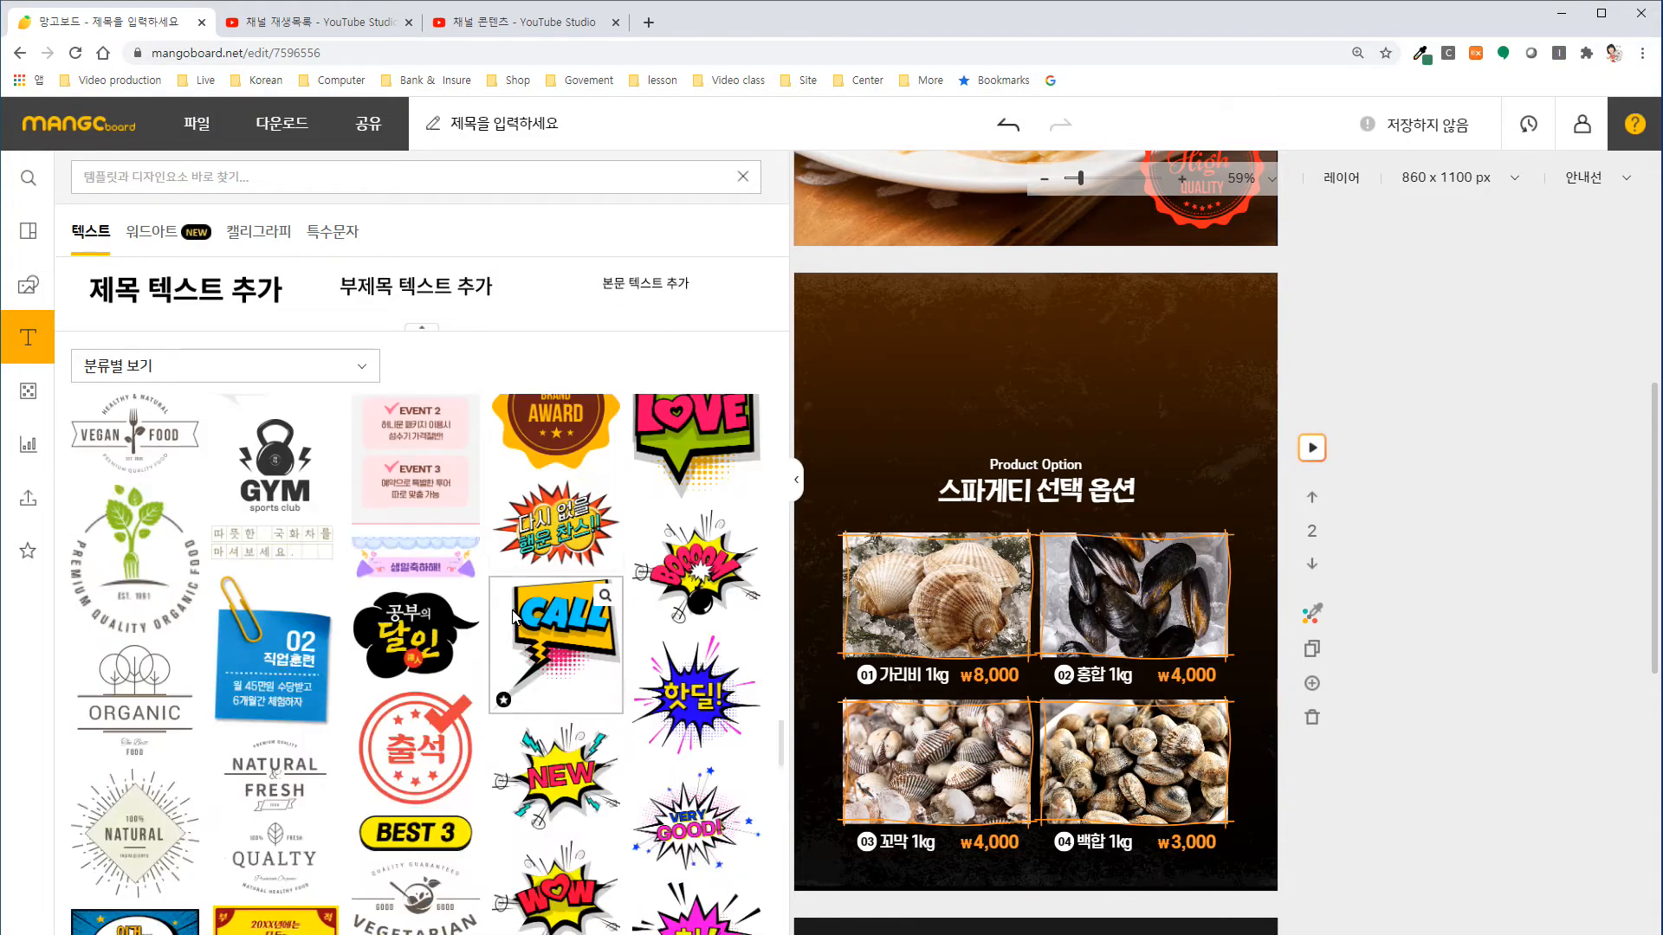
scroll(519, 613, "down", 10)
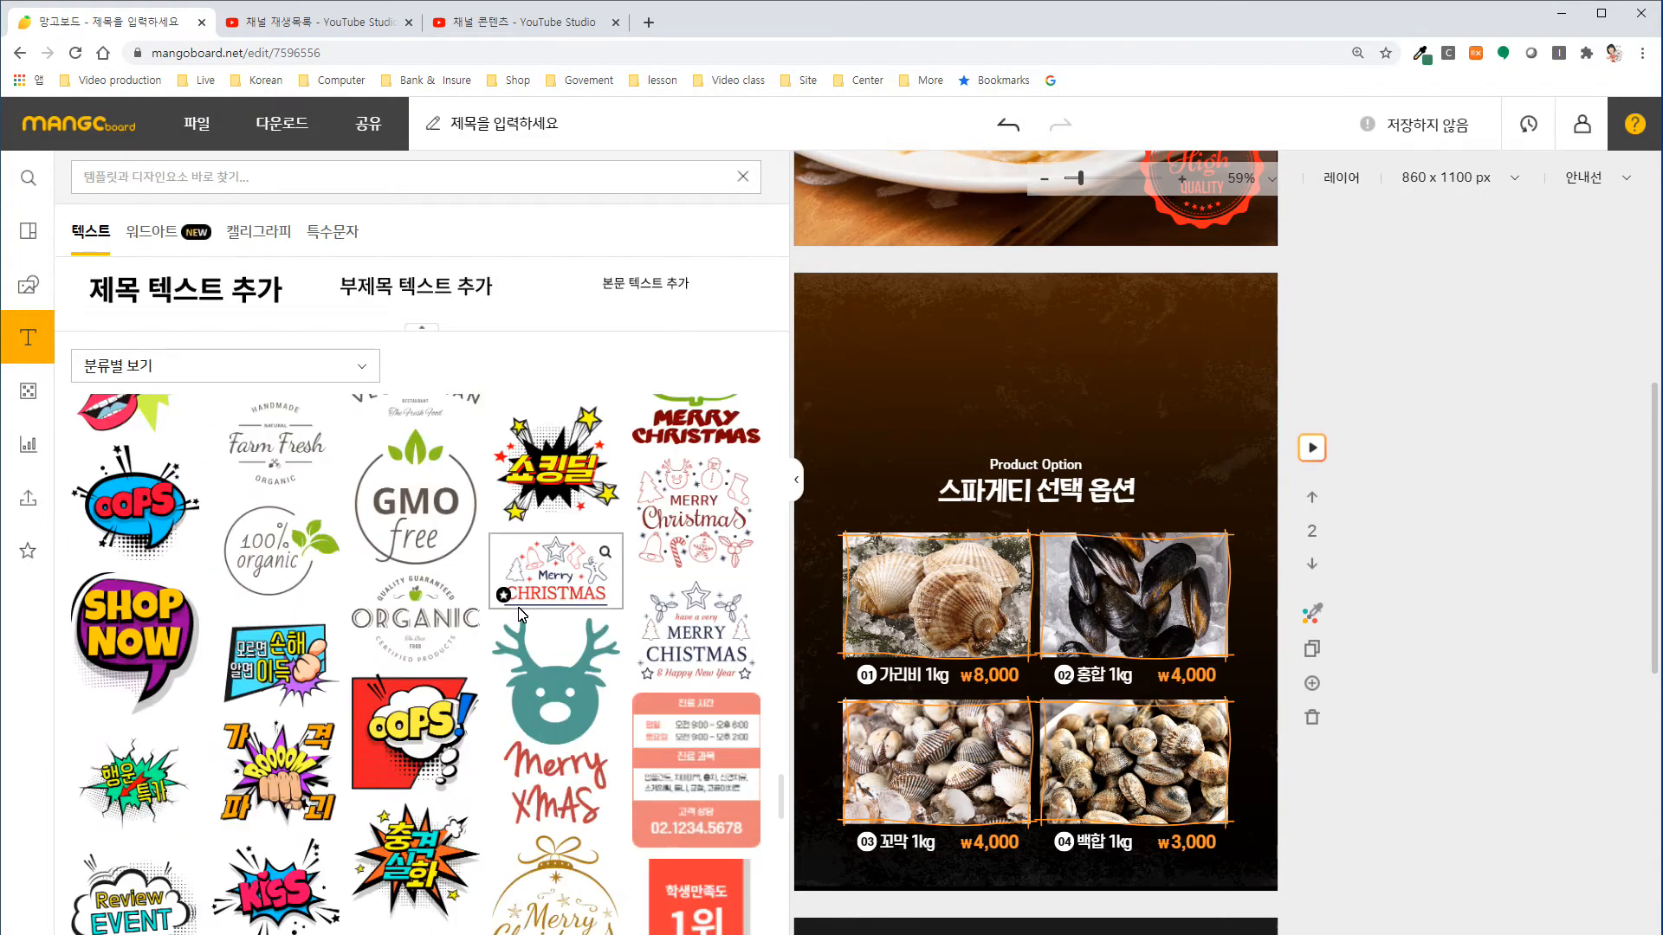
scroll(529, 612, "down", 10)
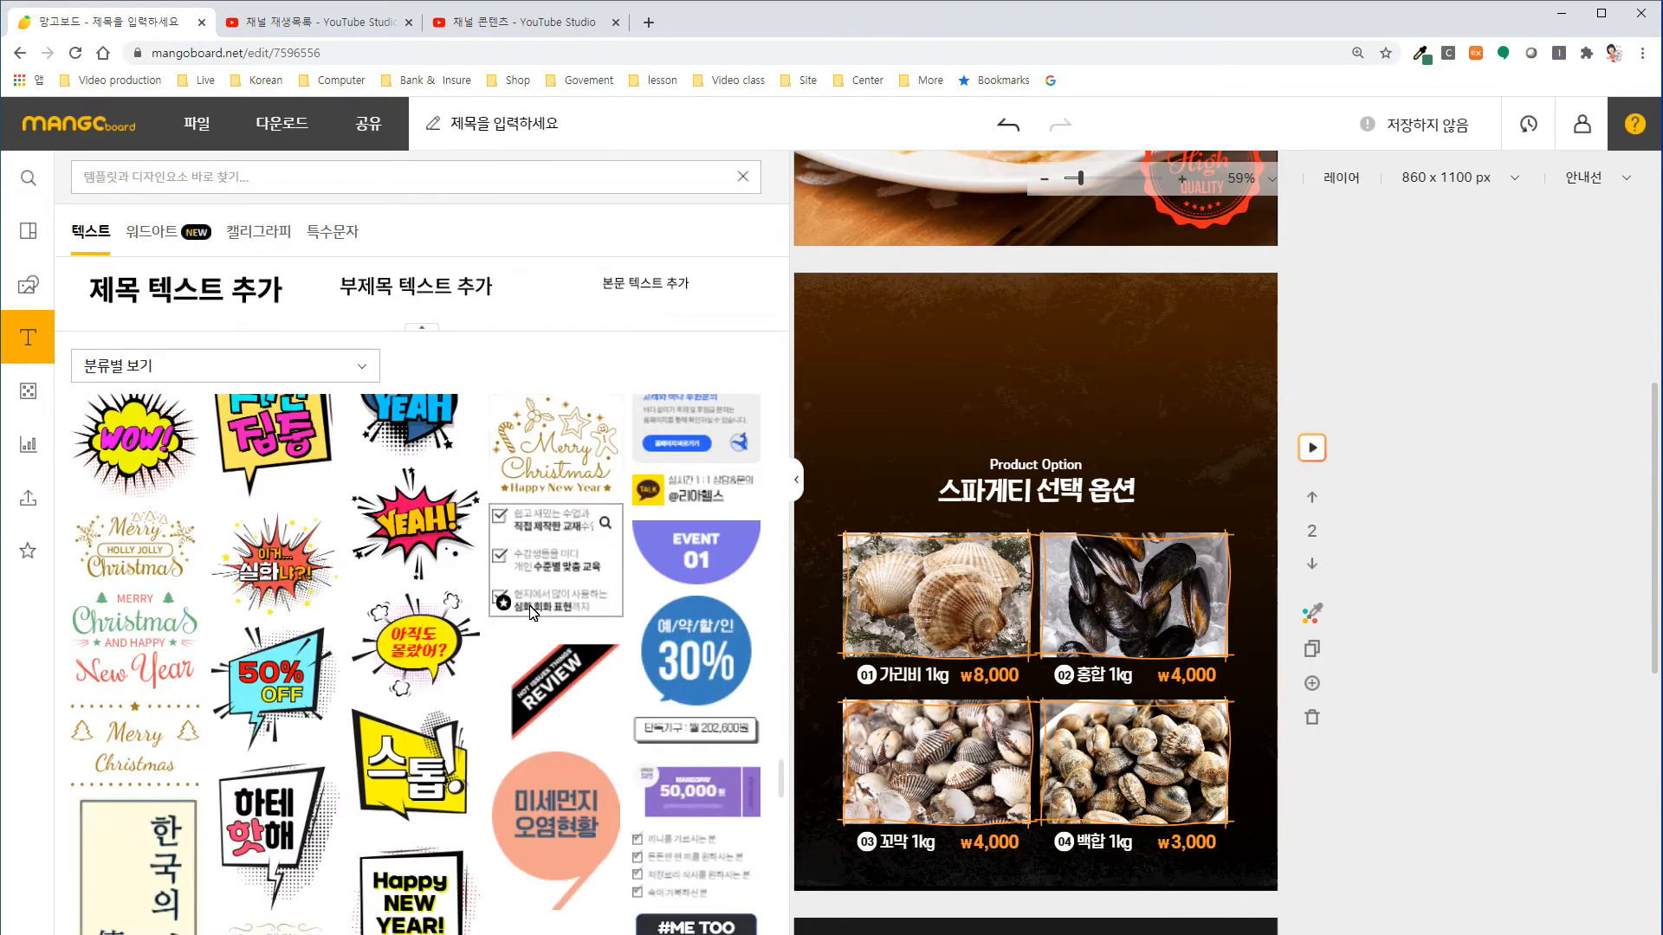
scroll(537, 611, "down", 10)
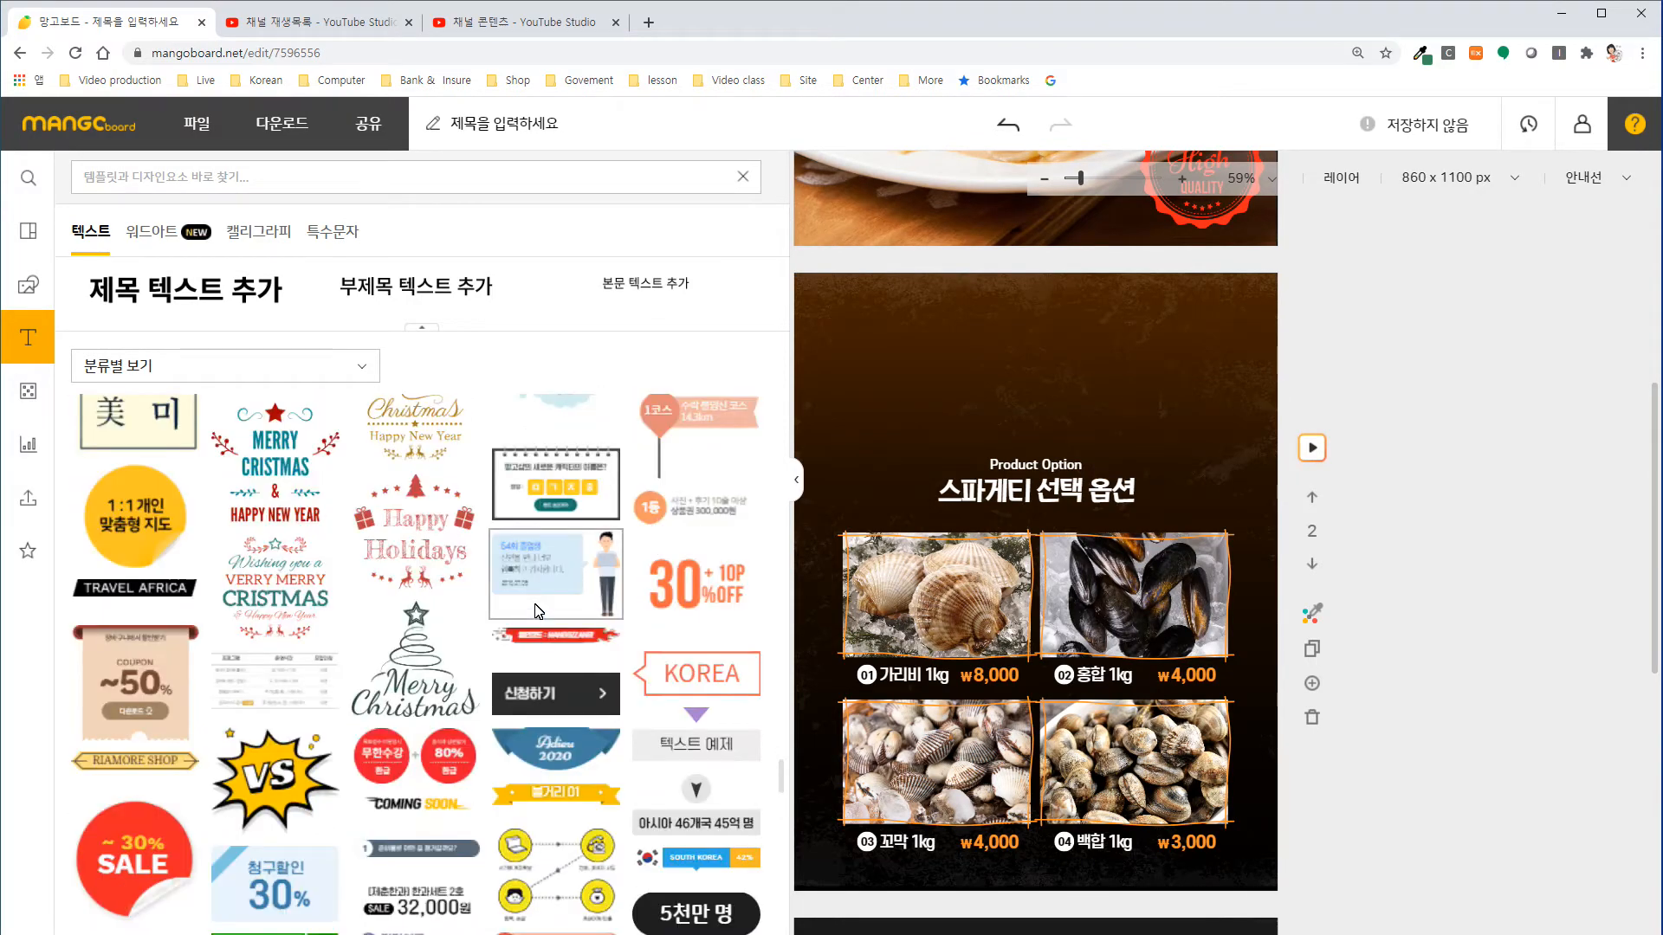
scroll(537, 603, "down", 10)
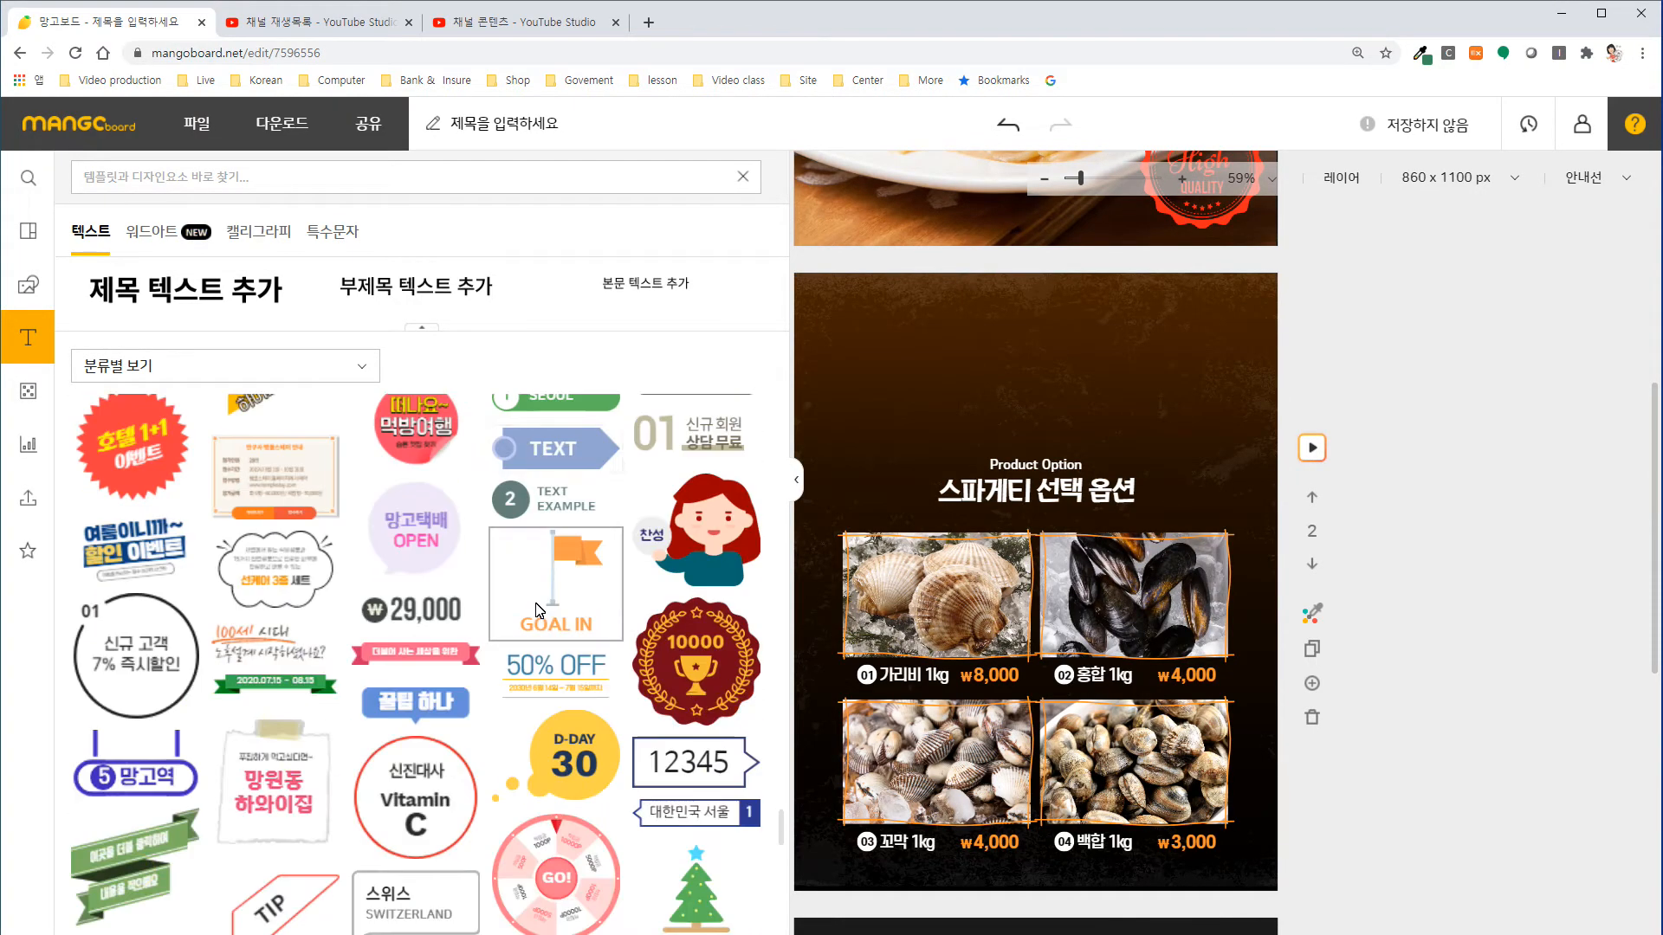
scroll(543, 602, "down", 10)
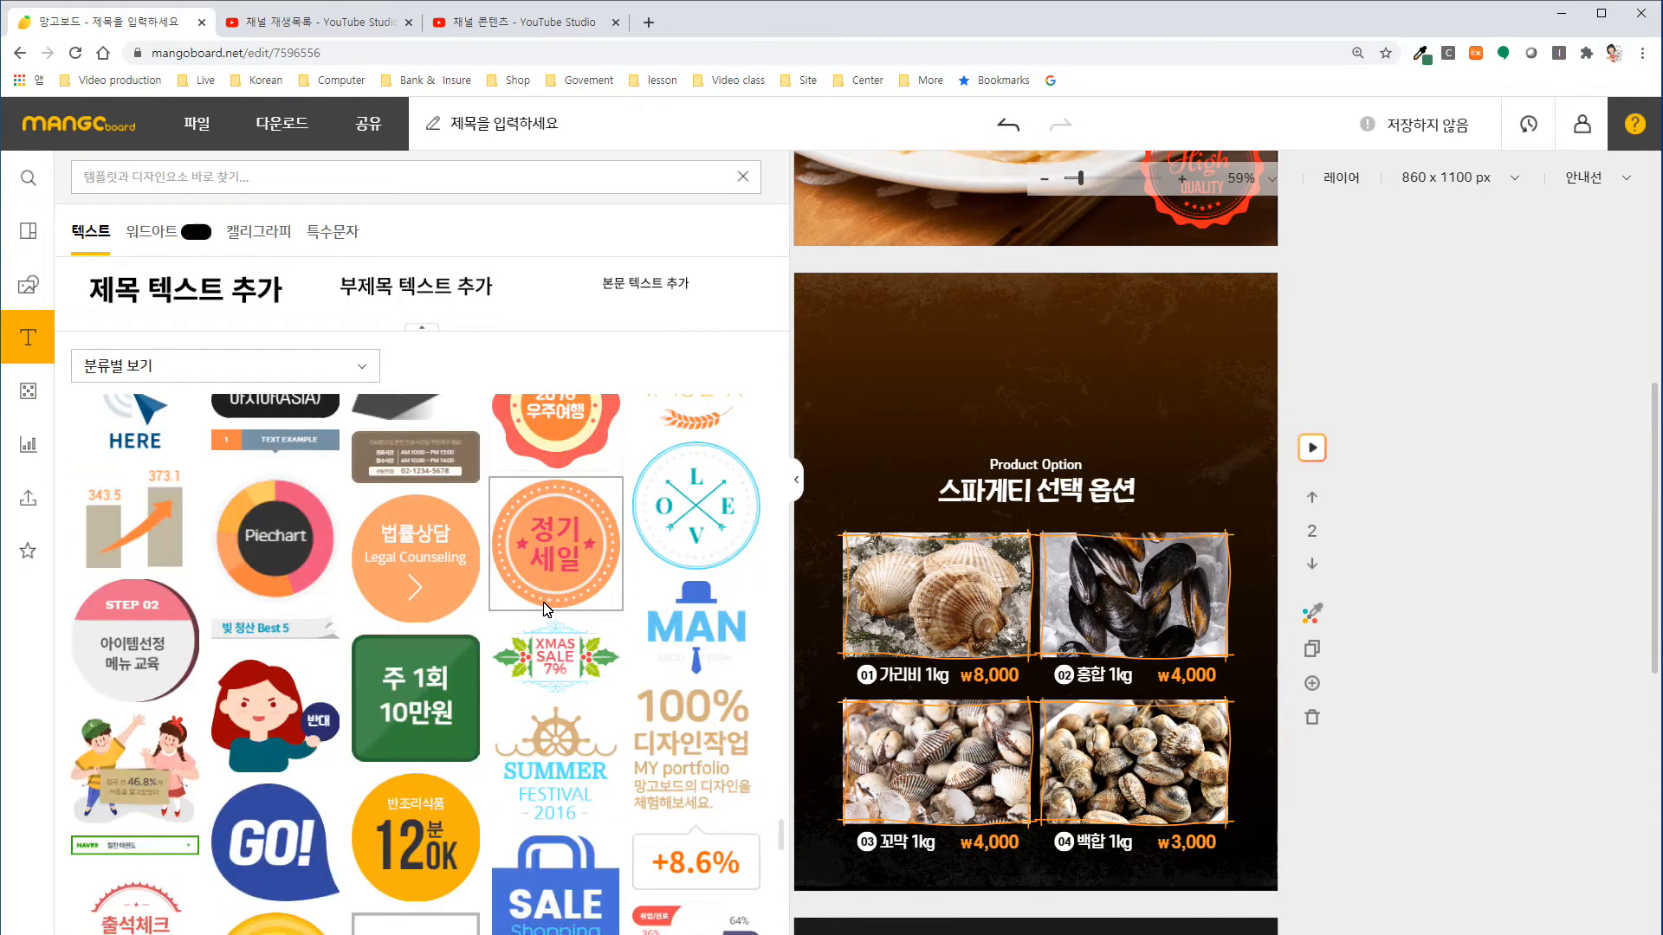
scroll(544, 608, "down", 2)
scroll(544, 609, "up", 2)
scroll(544, 609, "down", 8)
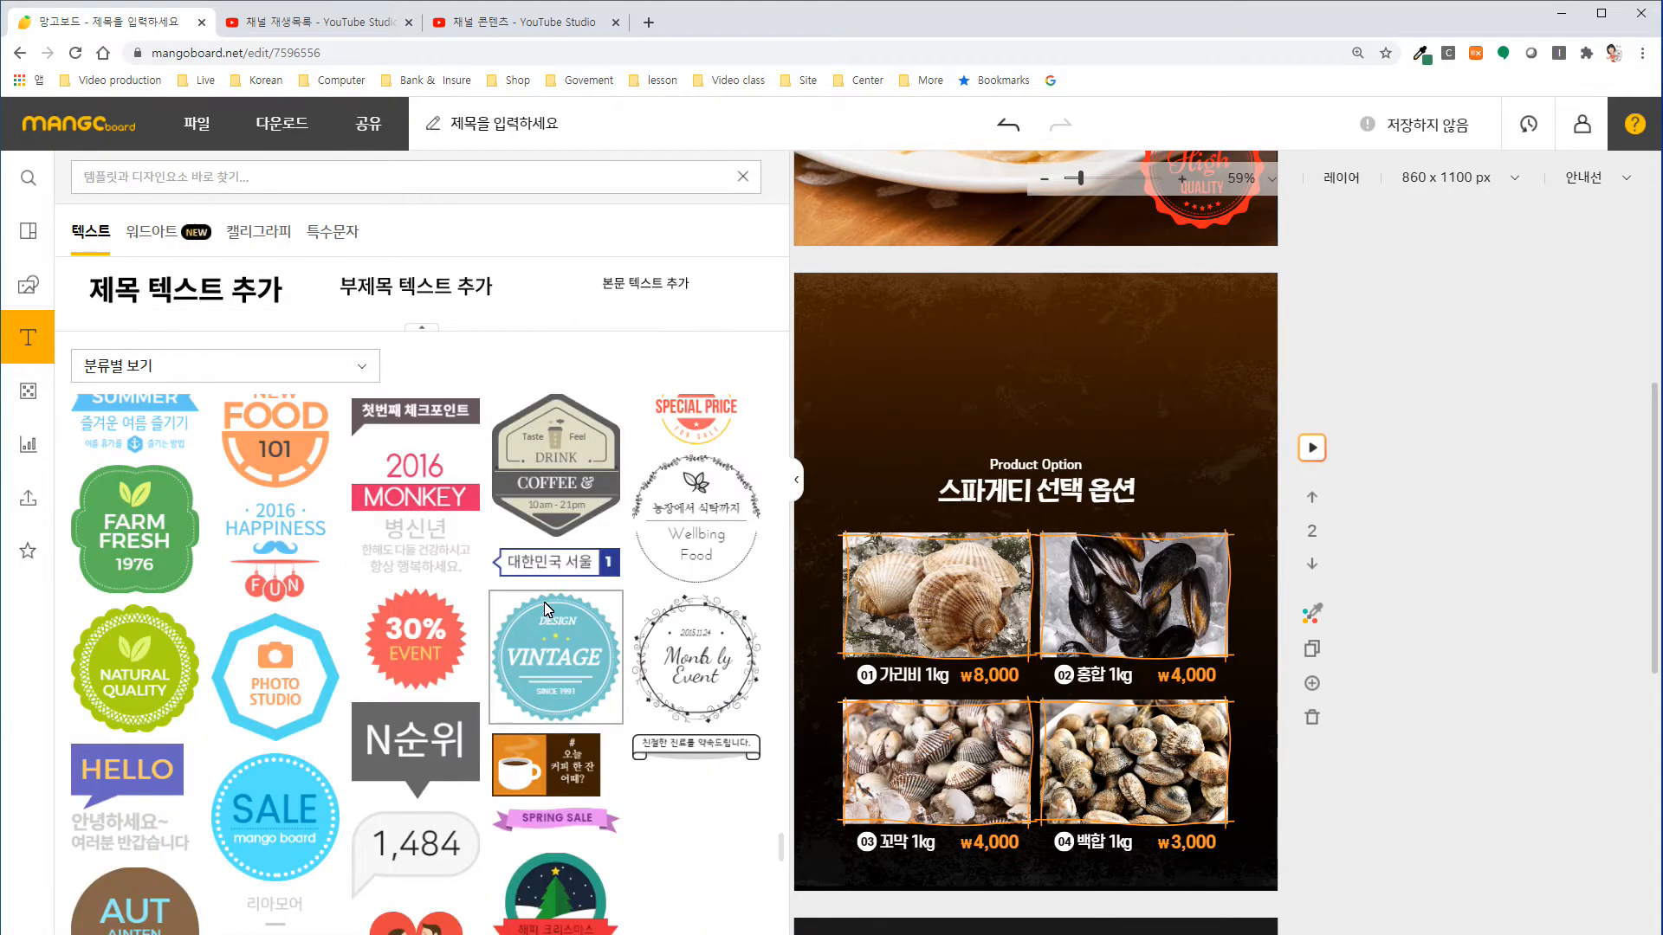
scroll(544, 608, "down", 8)
scroll(544, 608, "down", 5)
scroll(546, 609, "up", 2)
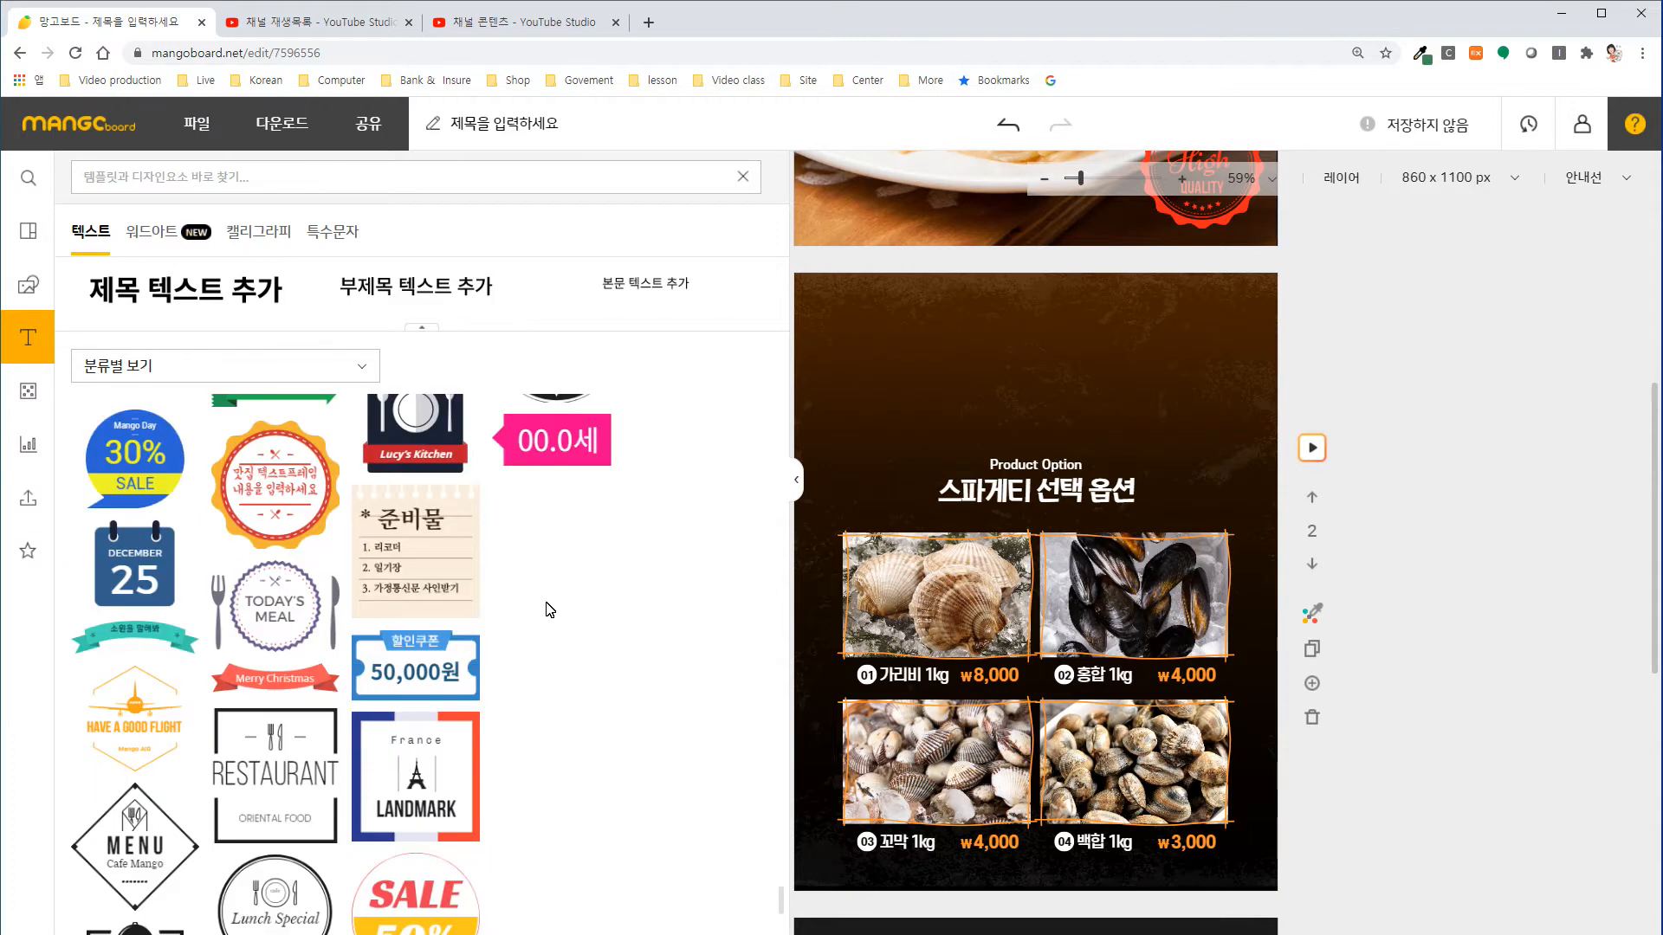
scroll(546, 609, "down", 6)
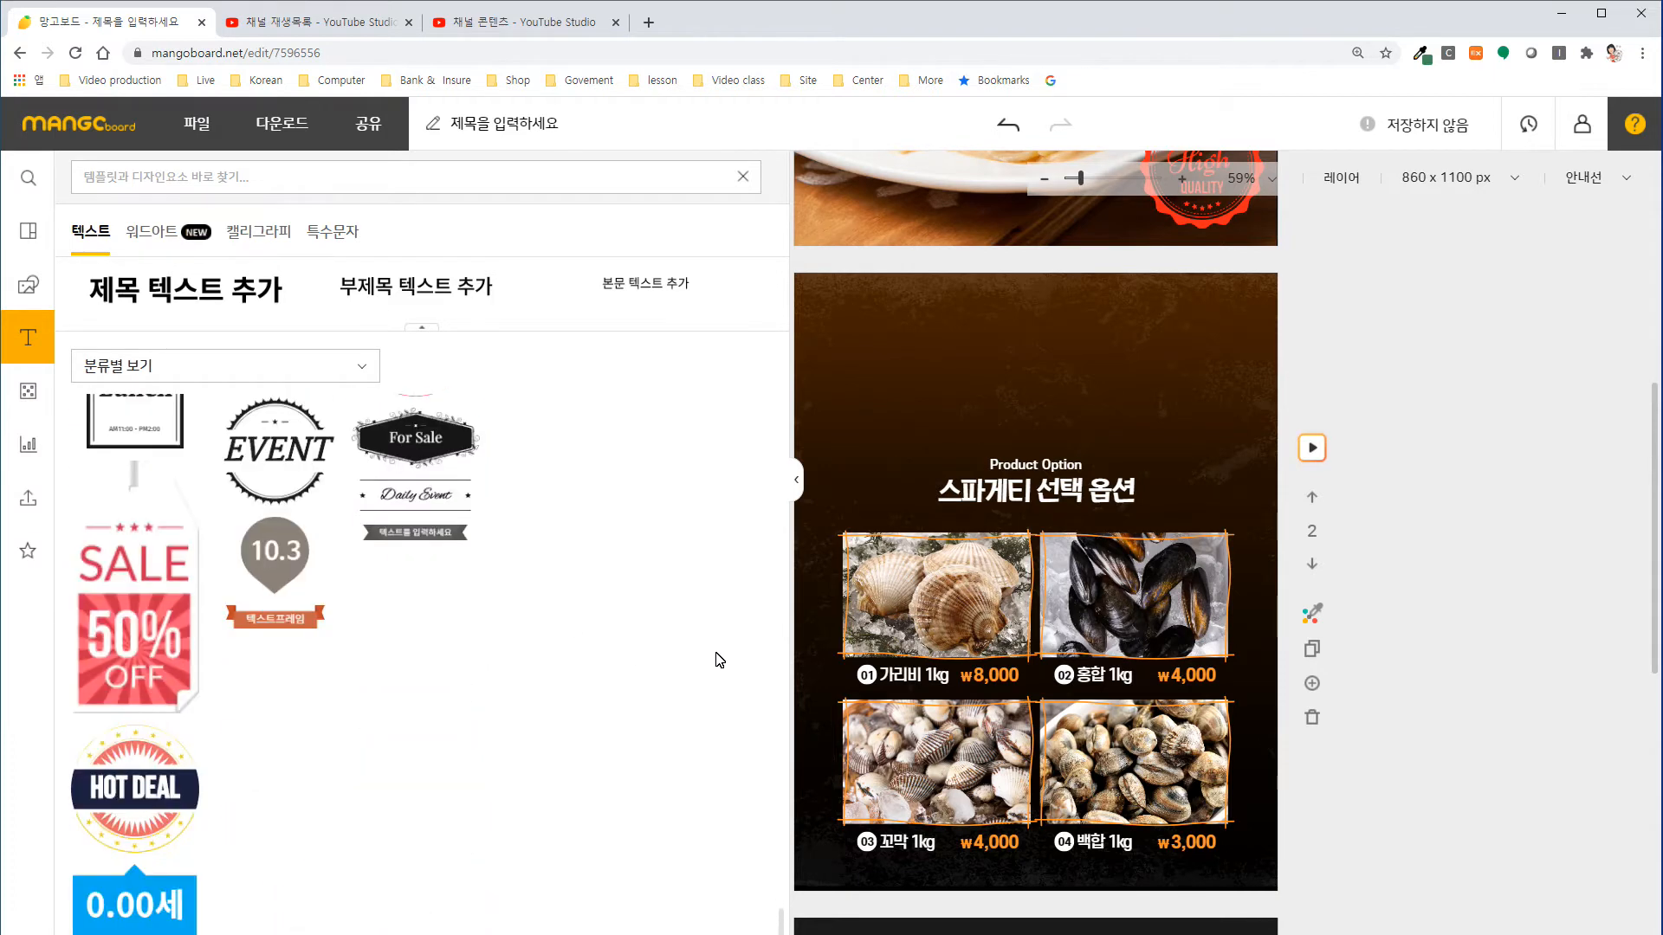
scroll(517, 554, "up", 5)
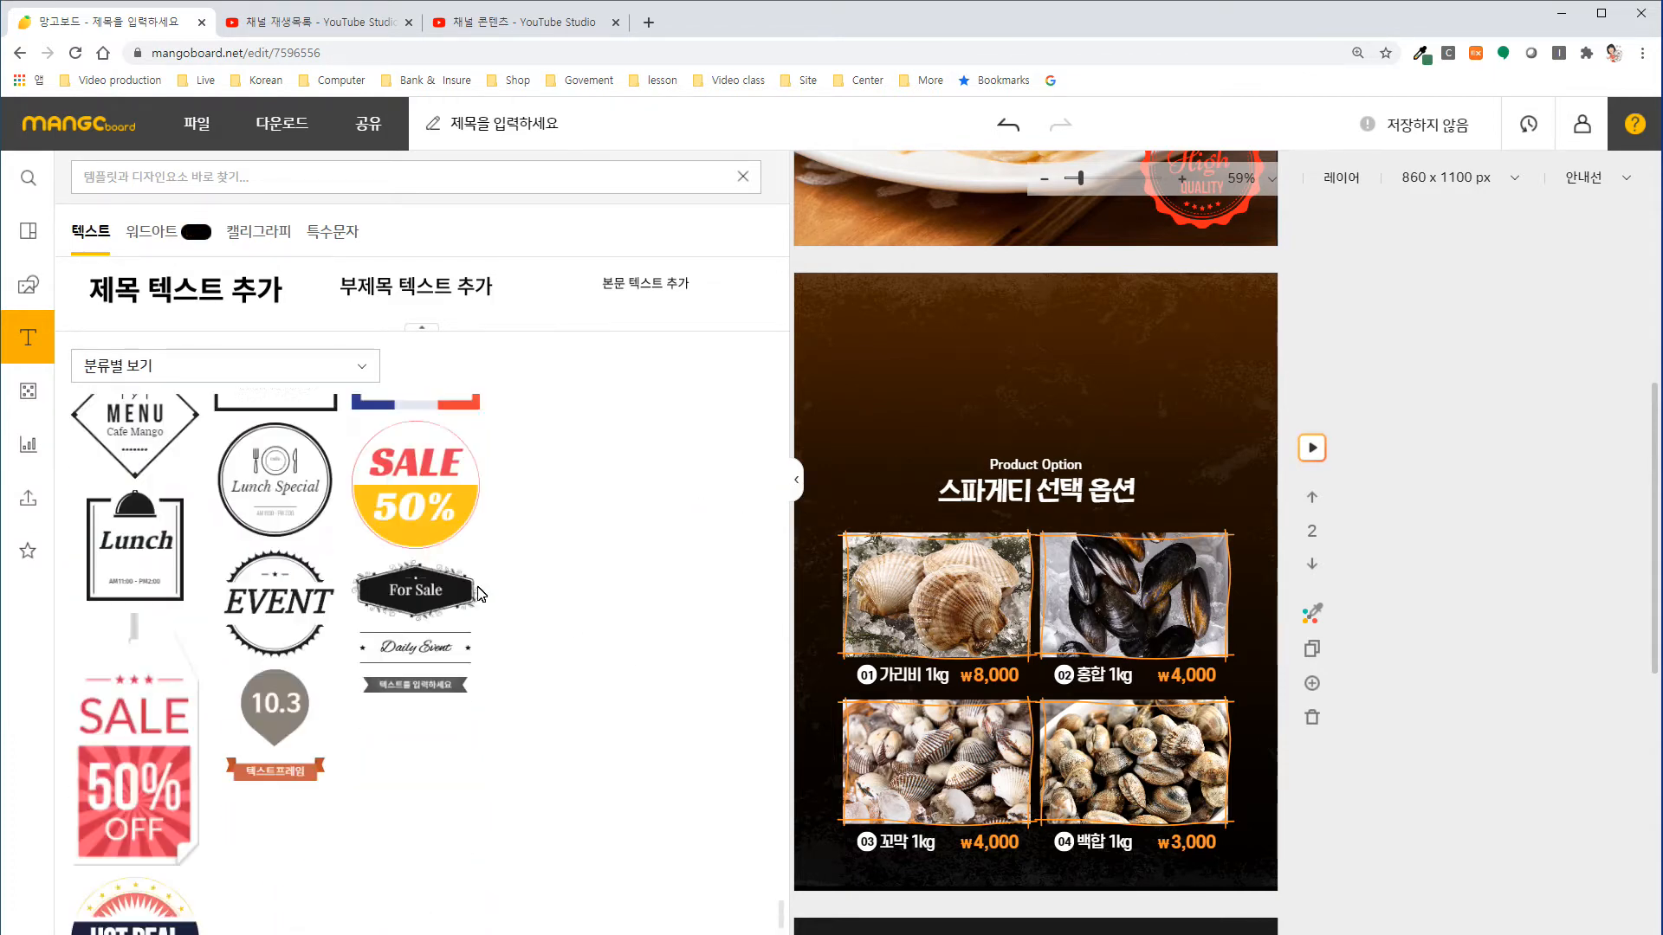
scroll(480, 594, "up", 10)
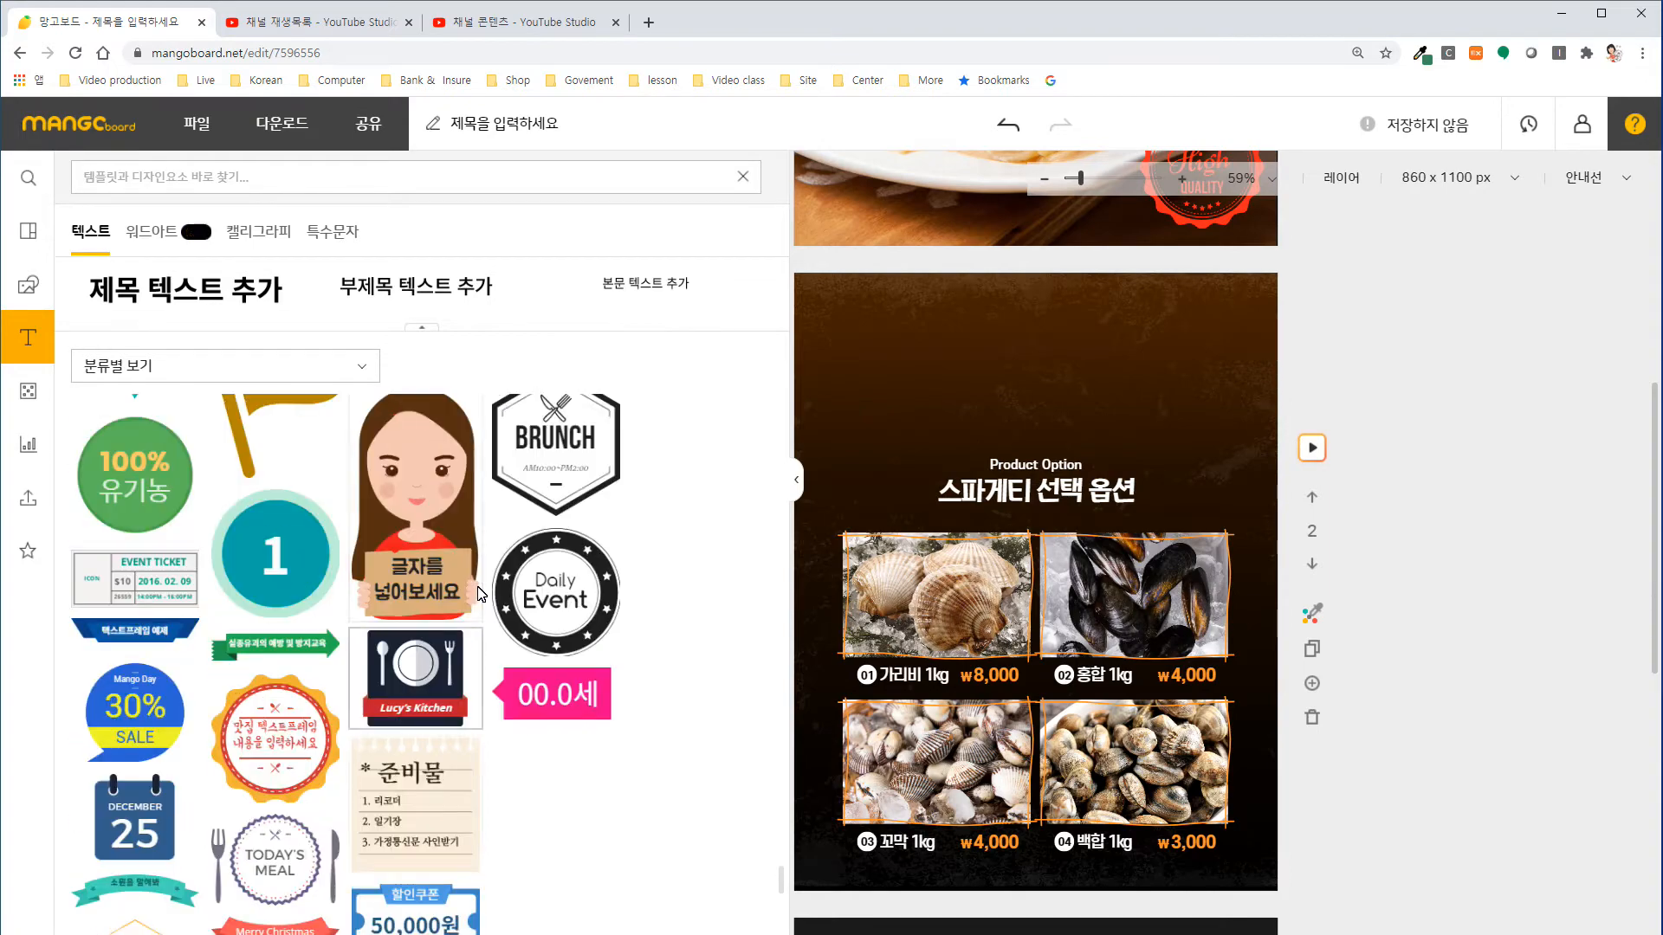
scroll(482, 594, "up", 1)
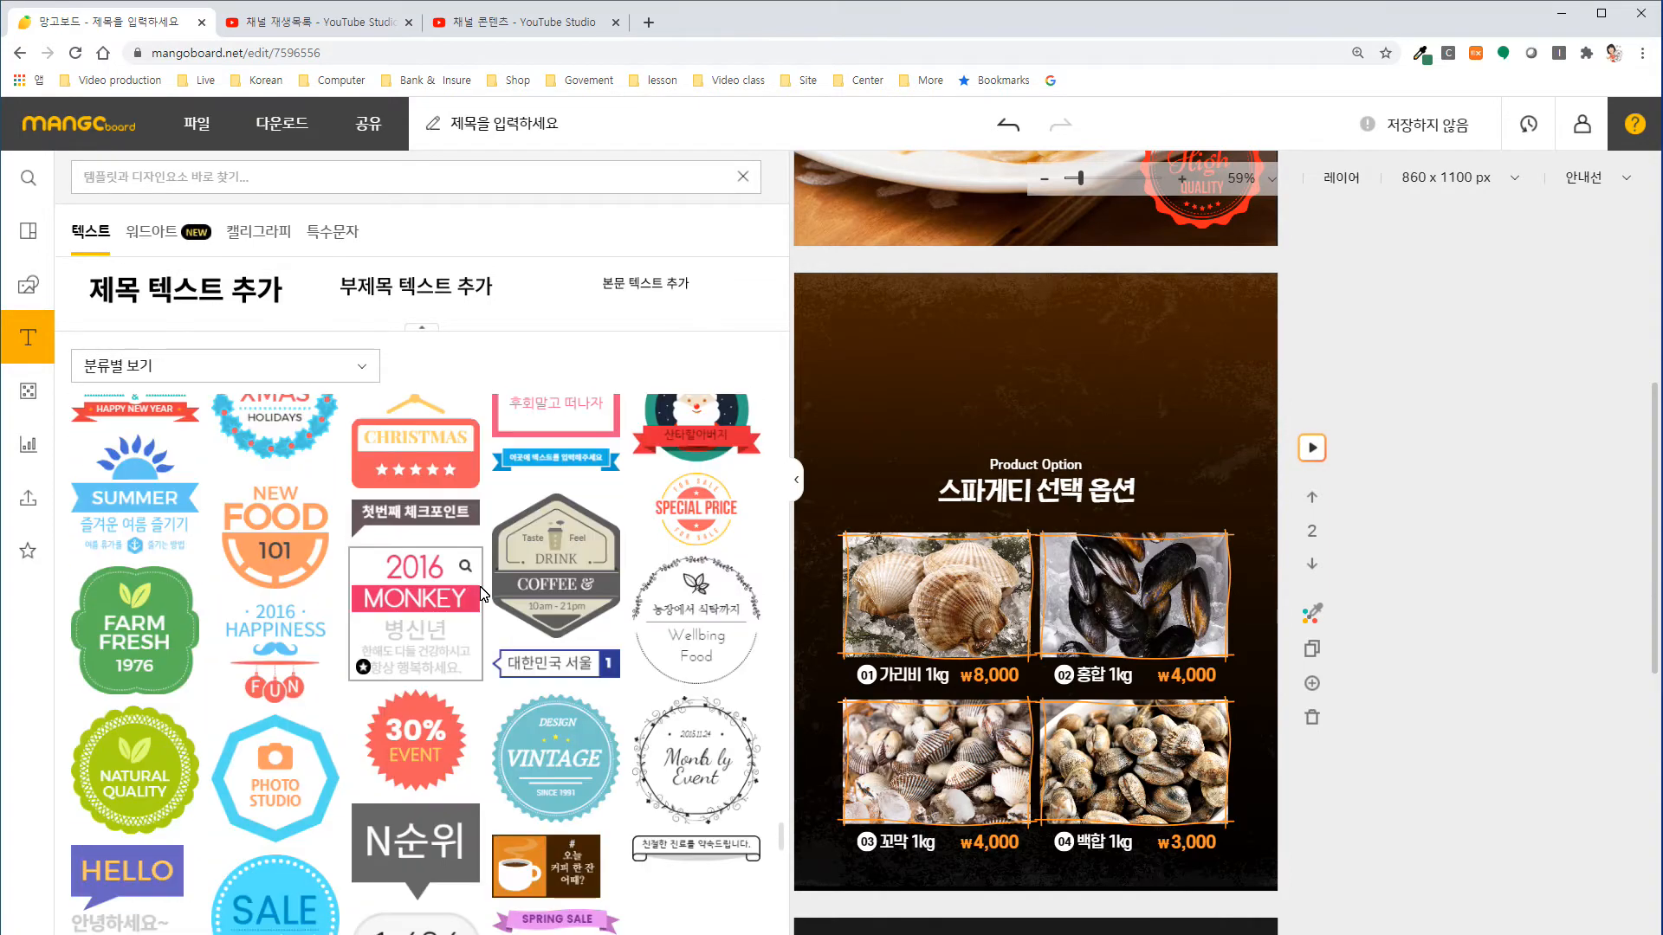
scroll(485, 594, "up", 5)
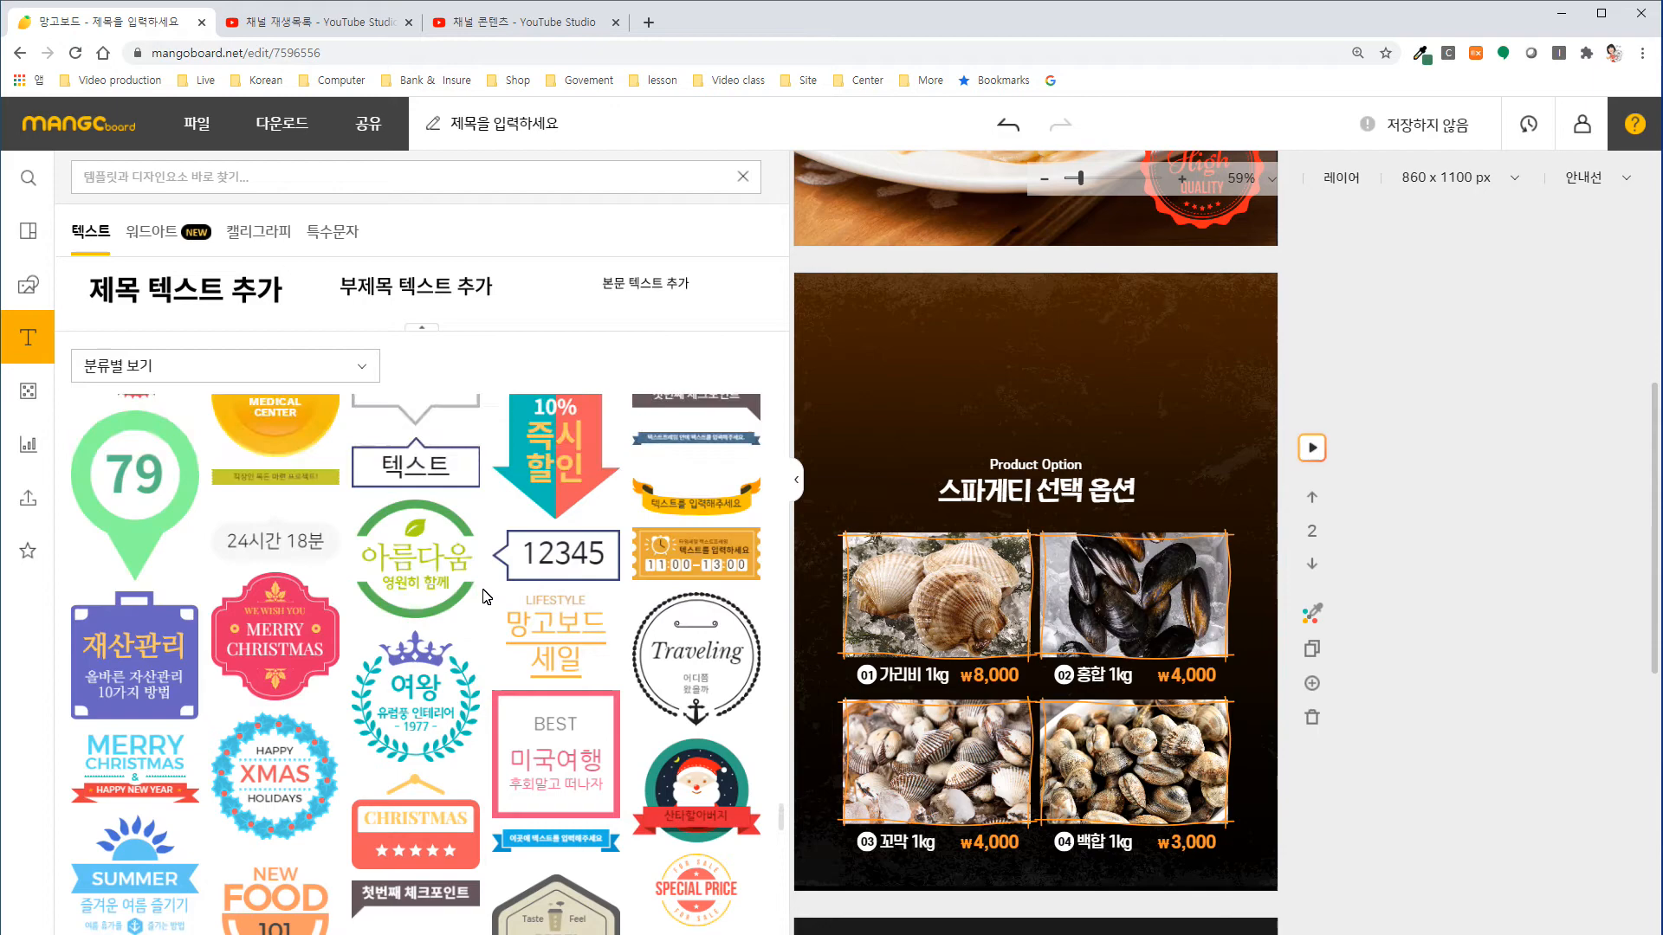
scroll(485, 596, "up", 6)
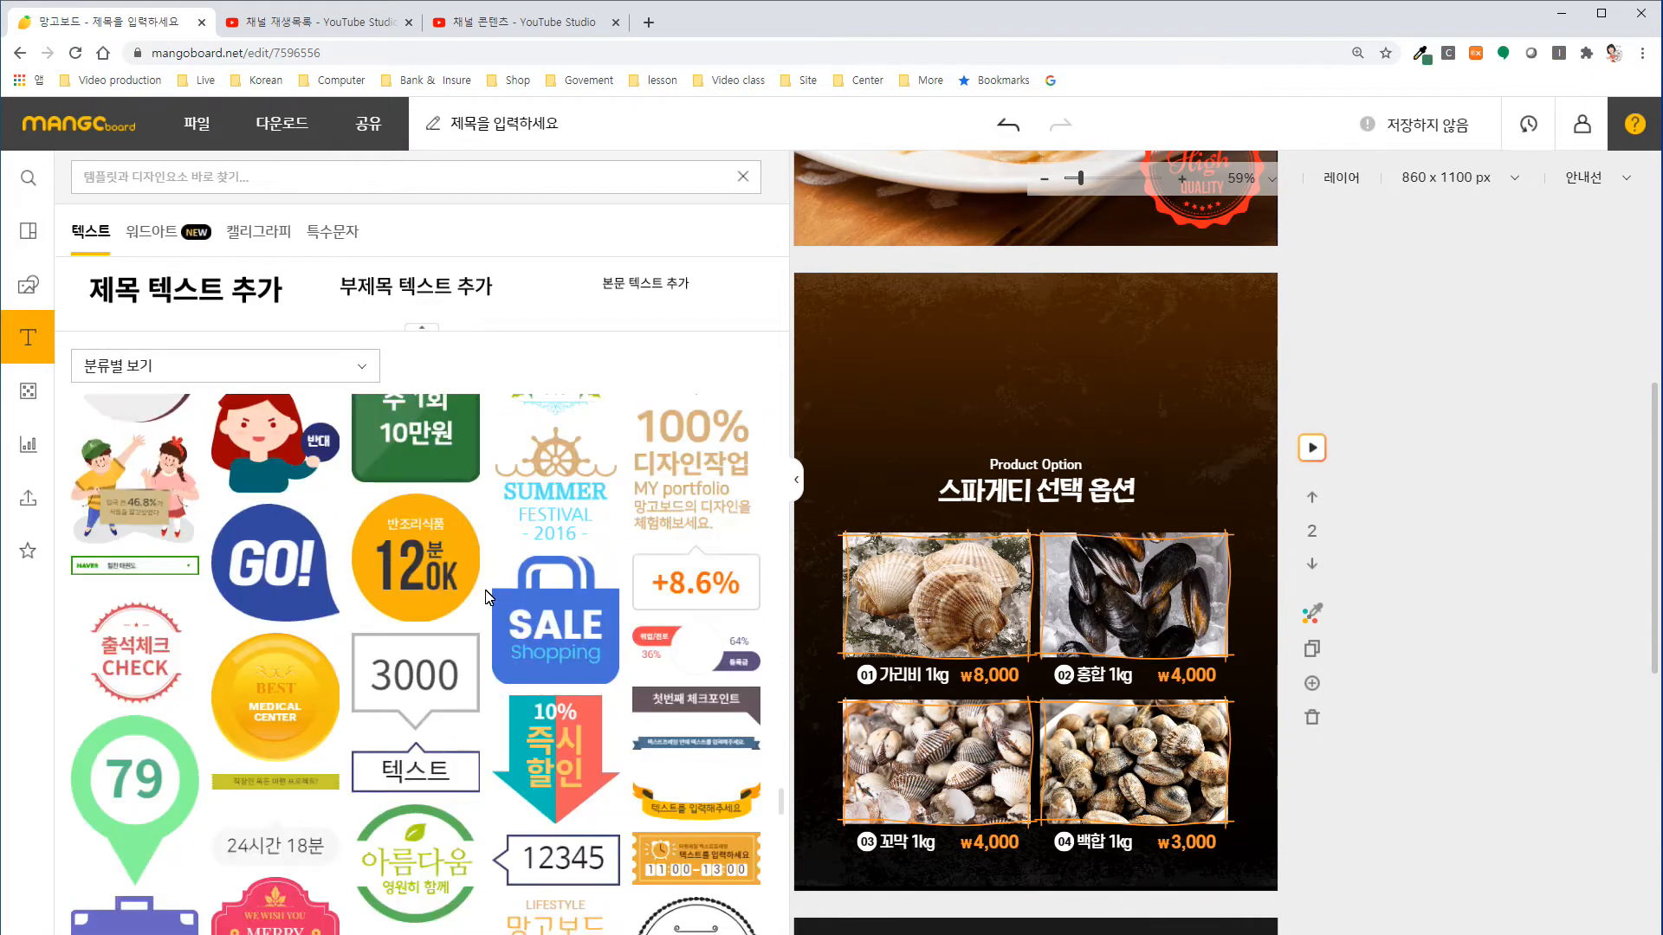
scroll(492, 598, "up", 5)
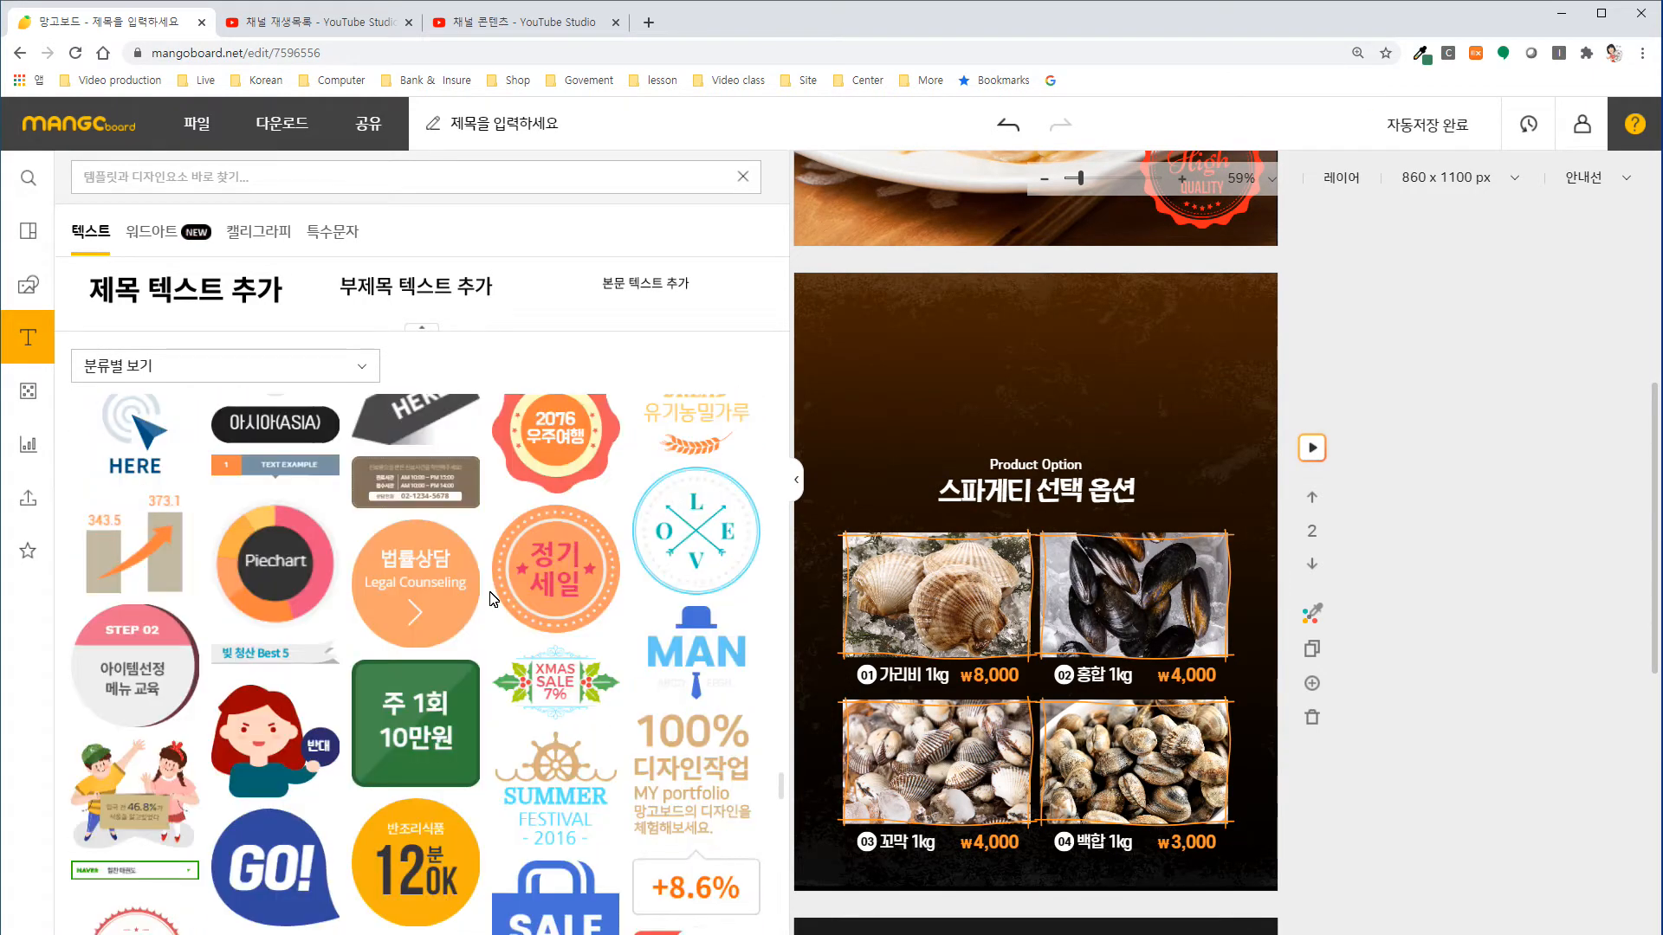
scroll(492, 598, "up", 6)
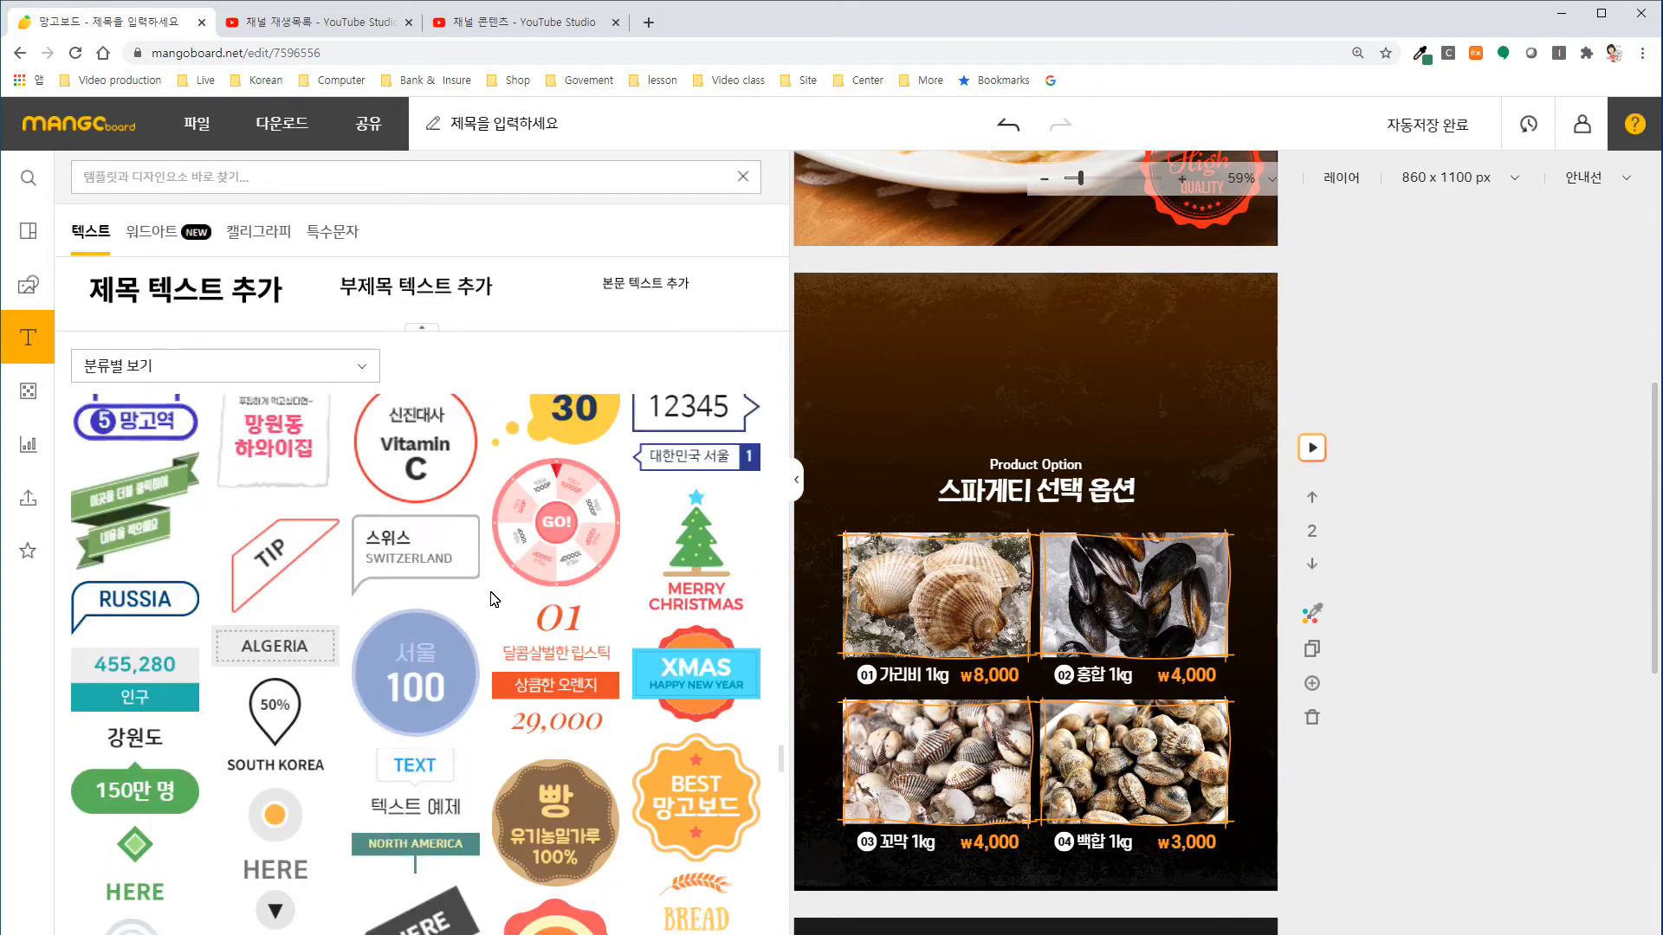
scroll(492, 598, "up", 5)
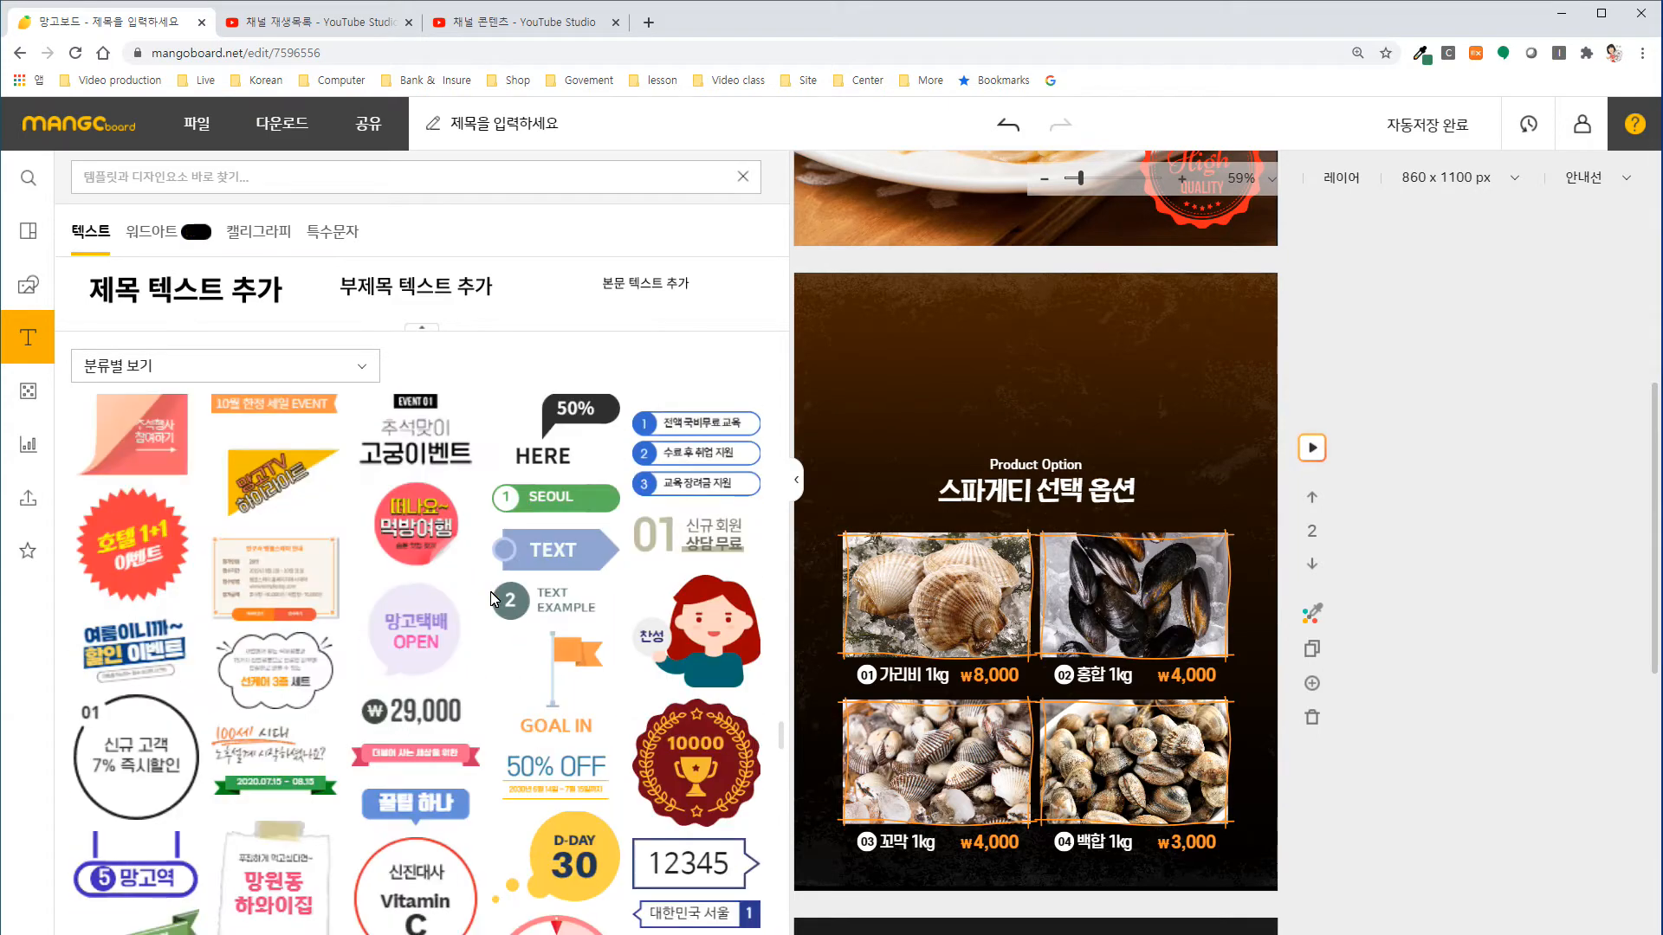
scroll(492, 597, "up", 6)
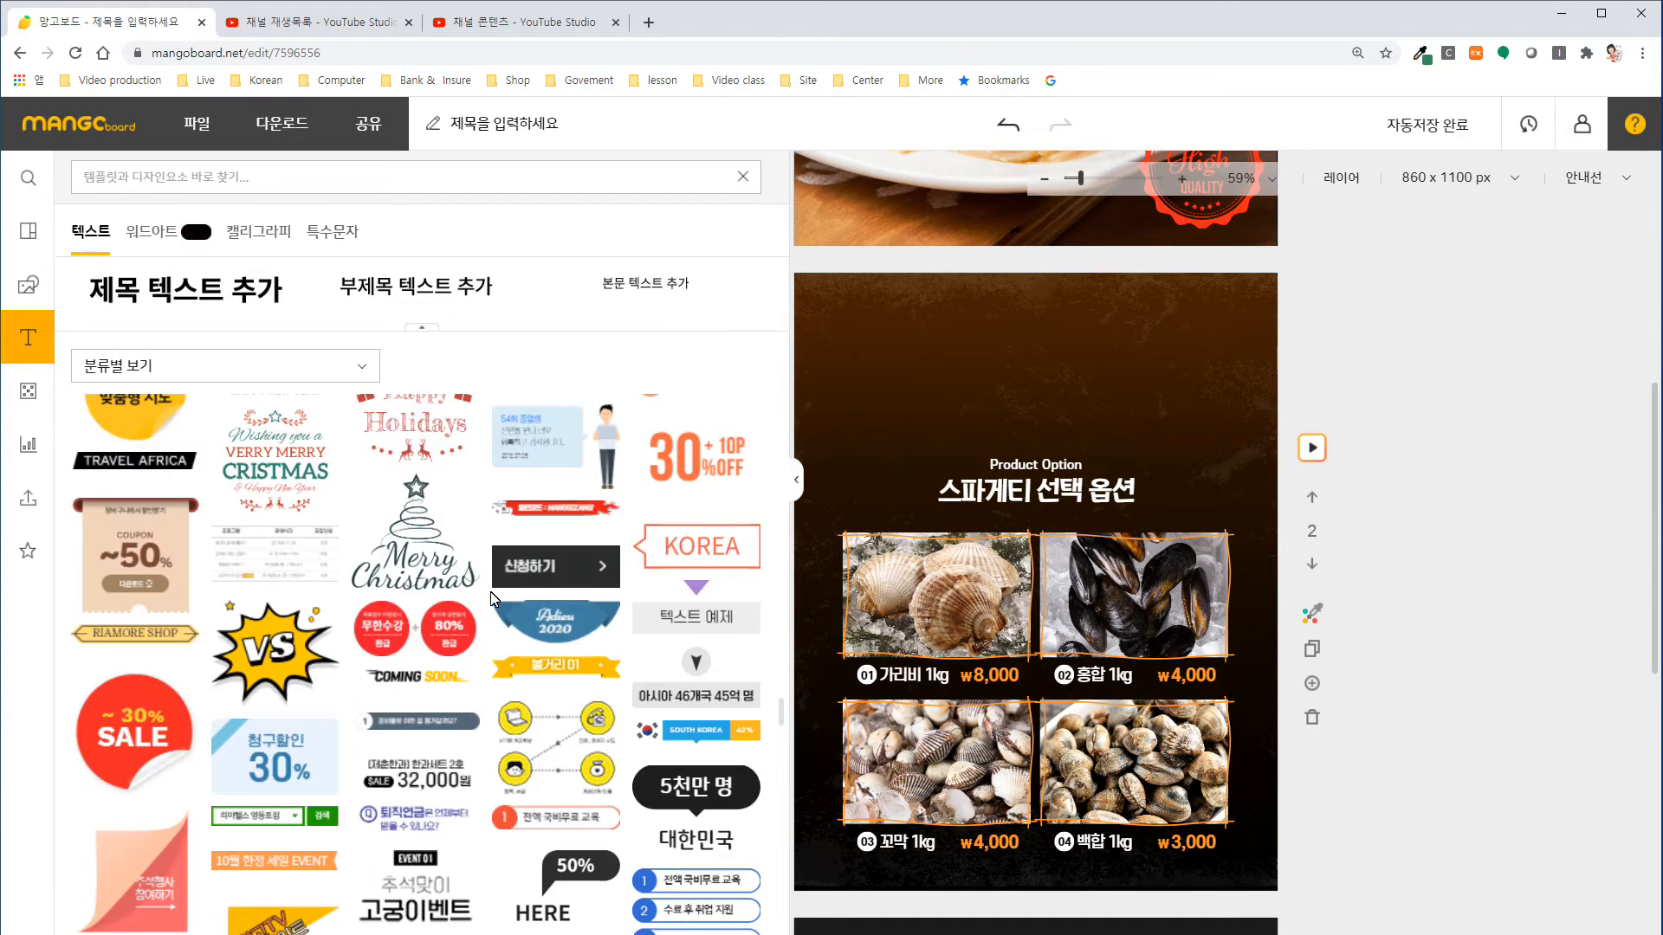
scroll(492, 597, "up", 7)
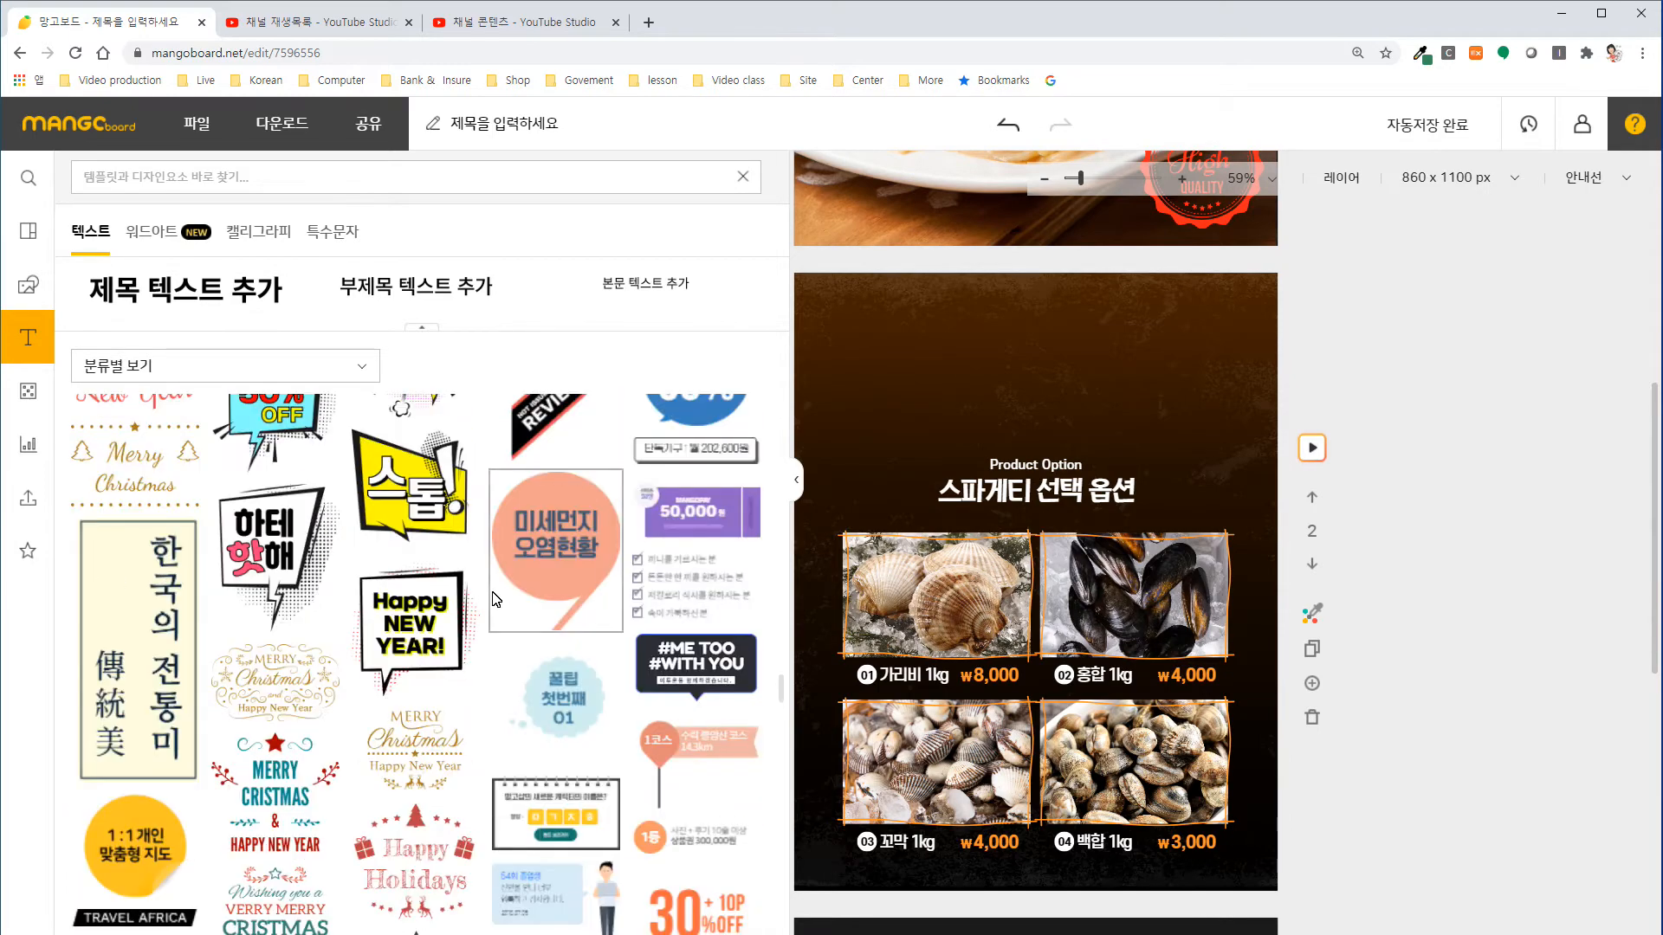
scroll(496, 599, "up", 5)
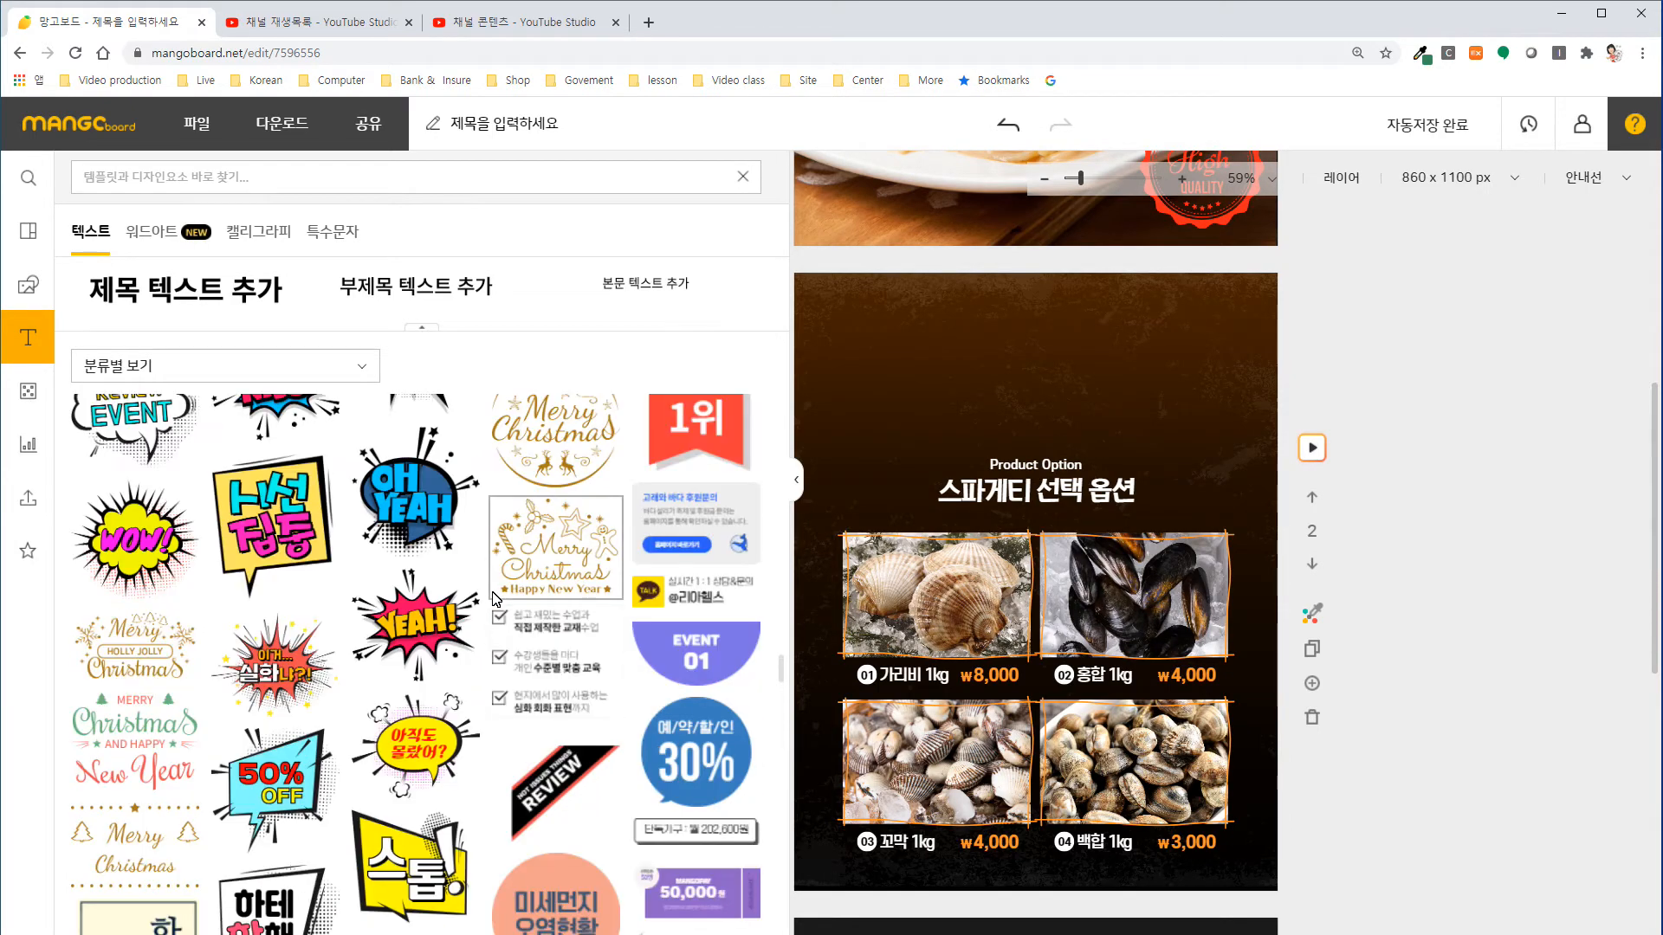
scroll(495, 598, "up", 6)
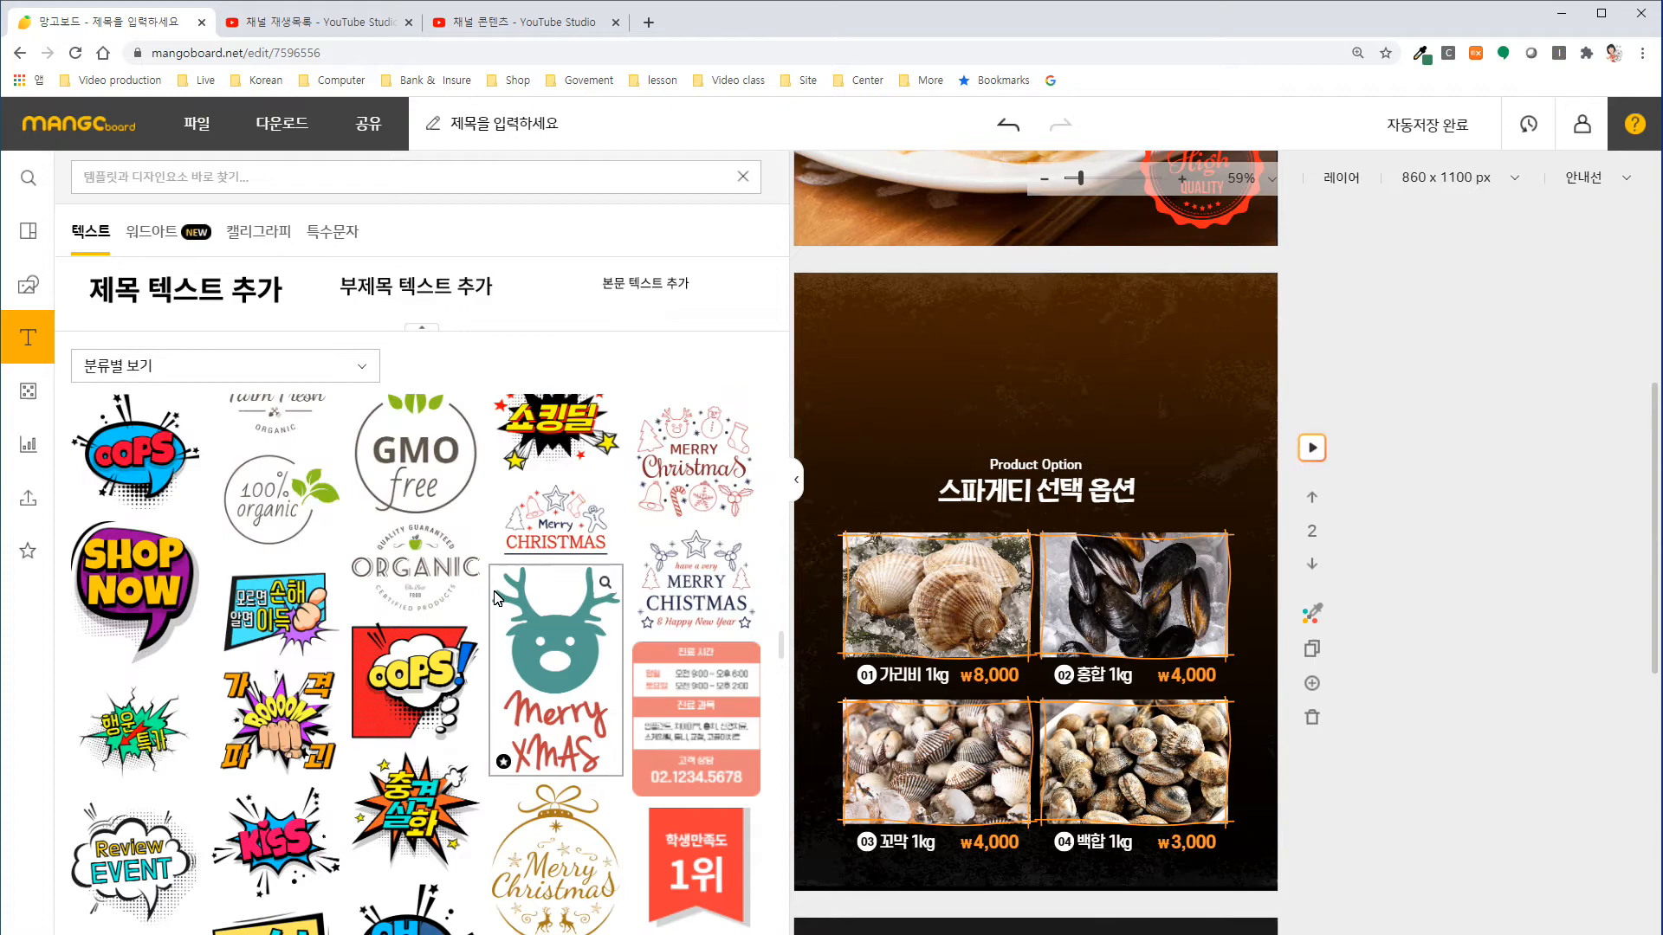
Add the pink "여름맞이 바캉스세일" badge from the ready-made text designs, centred above the second slide's heading.
scroll(496, 597, "up", 5)
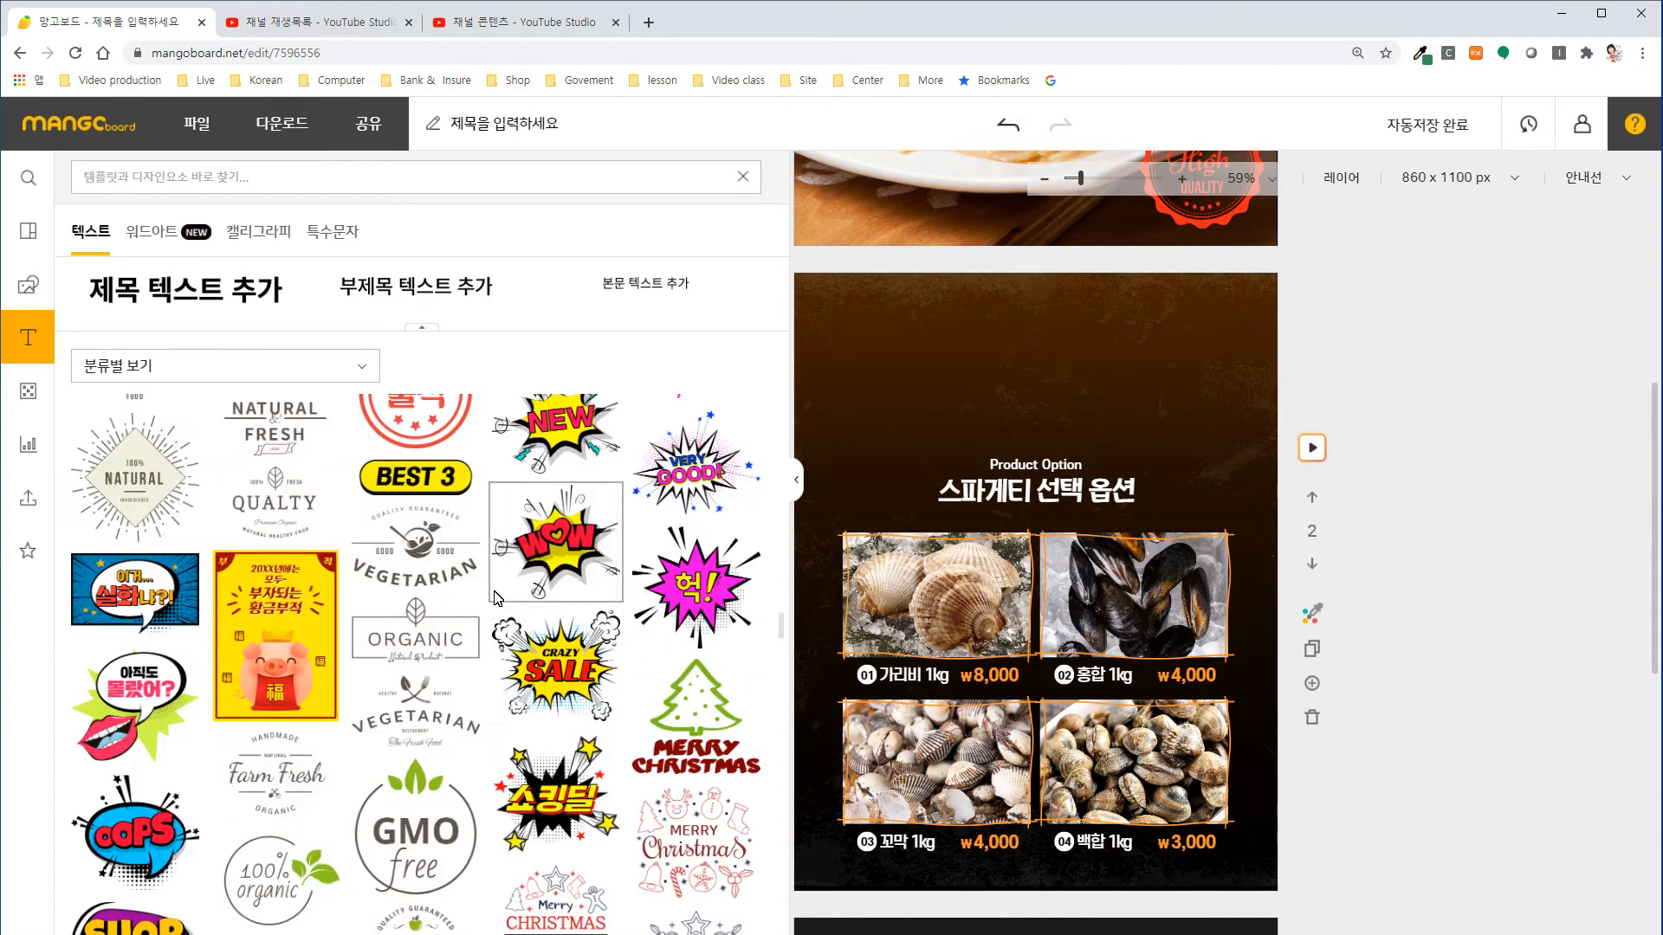
scroll(496, 598, "up", 4)
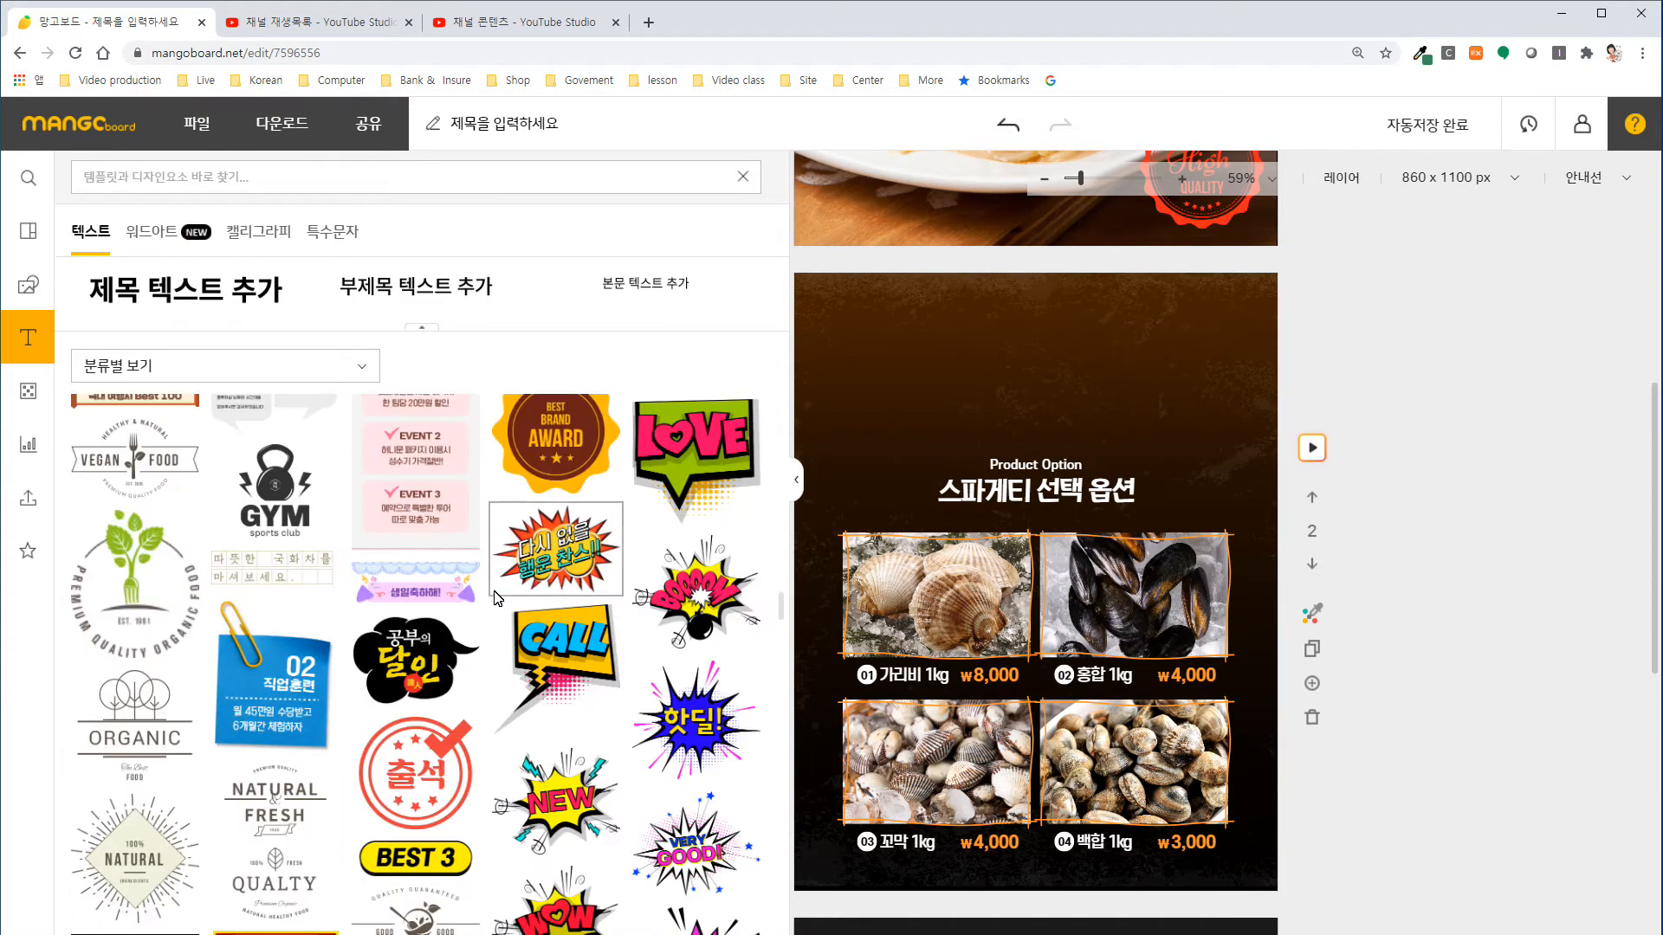
scroll(496, 597, "up", 5)
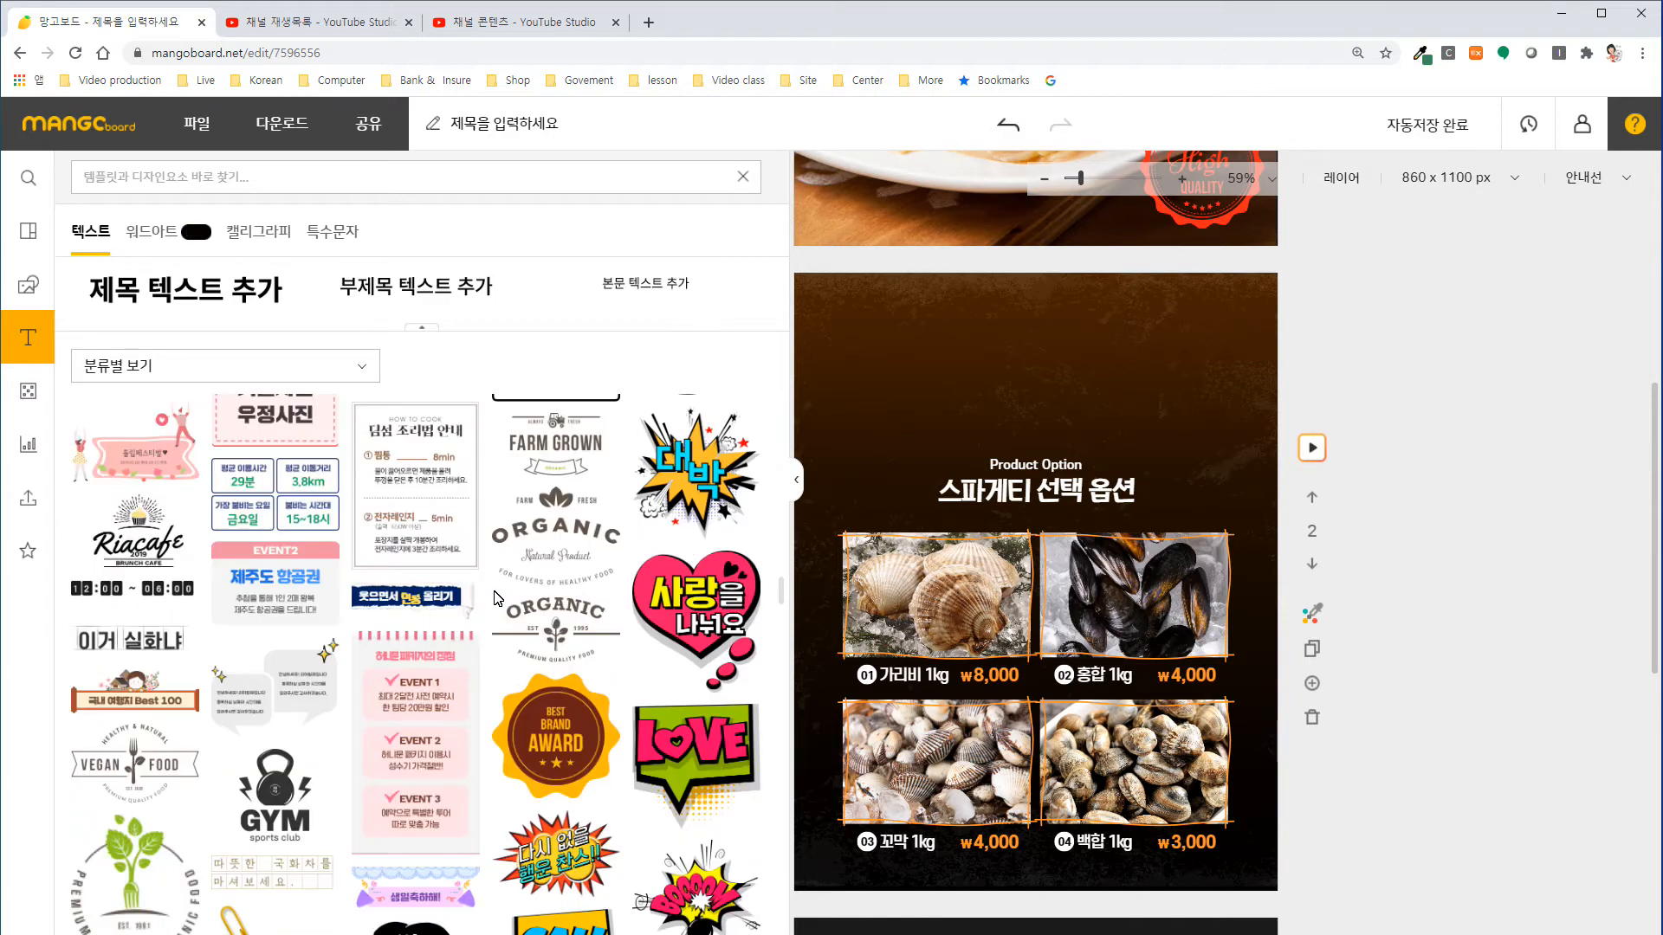
scroll(496, 596, "up", 5)
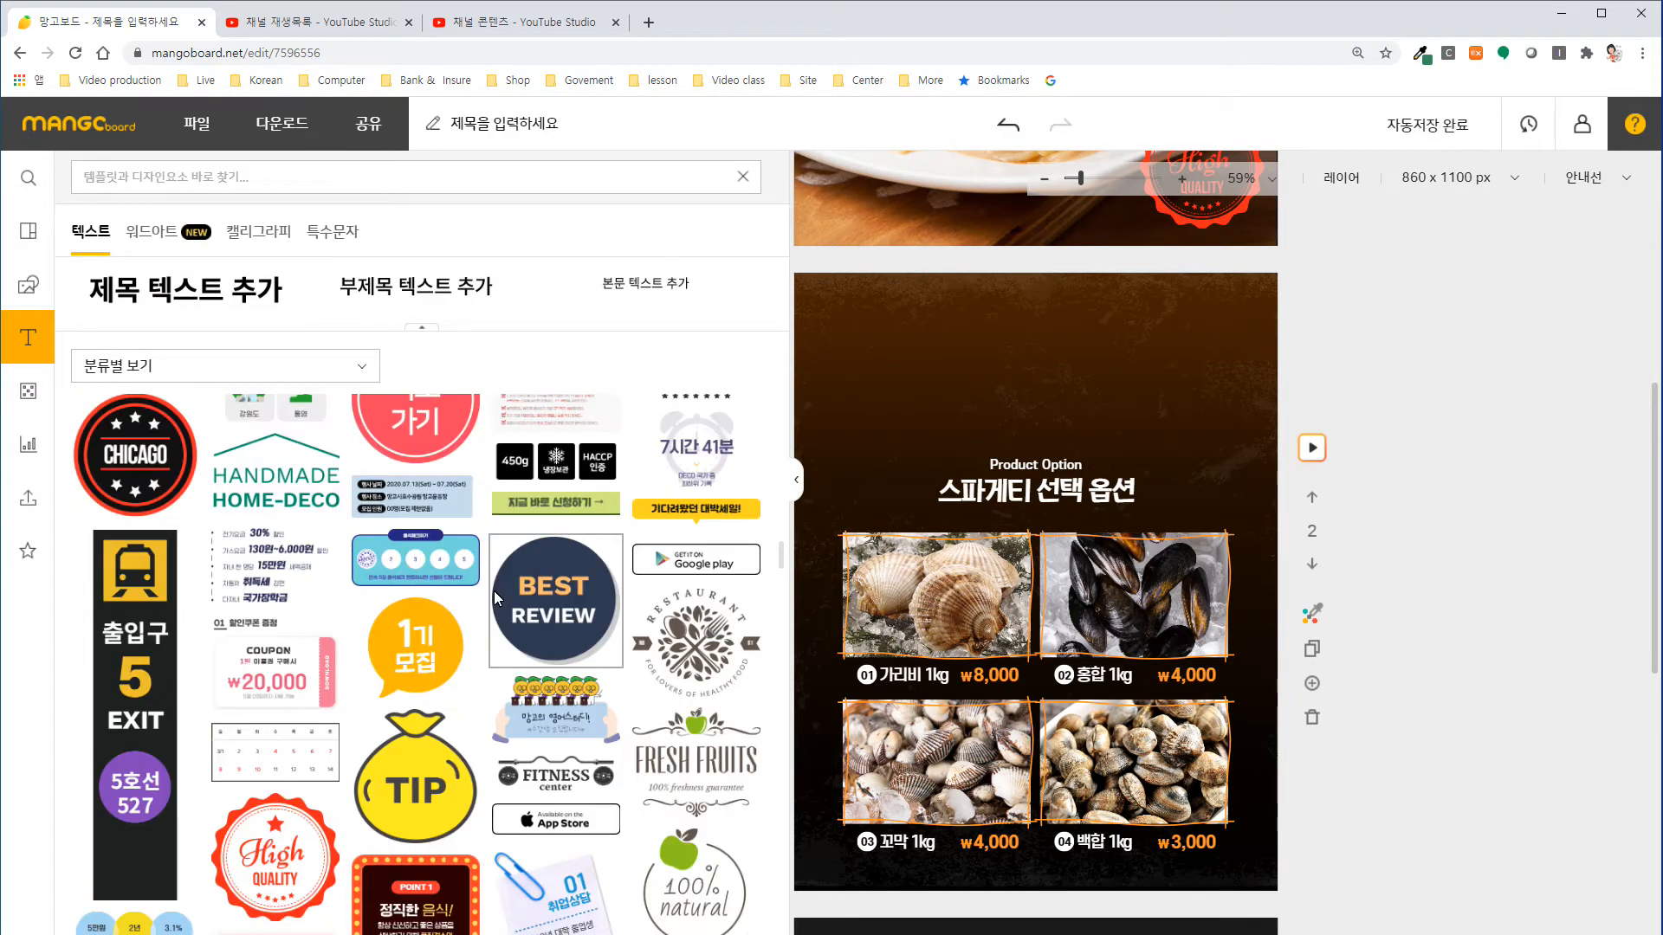
scroll(494, 590, "up", 4)
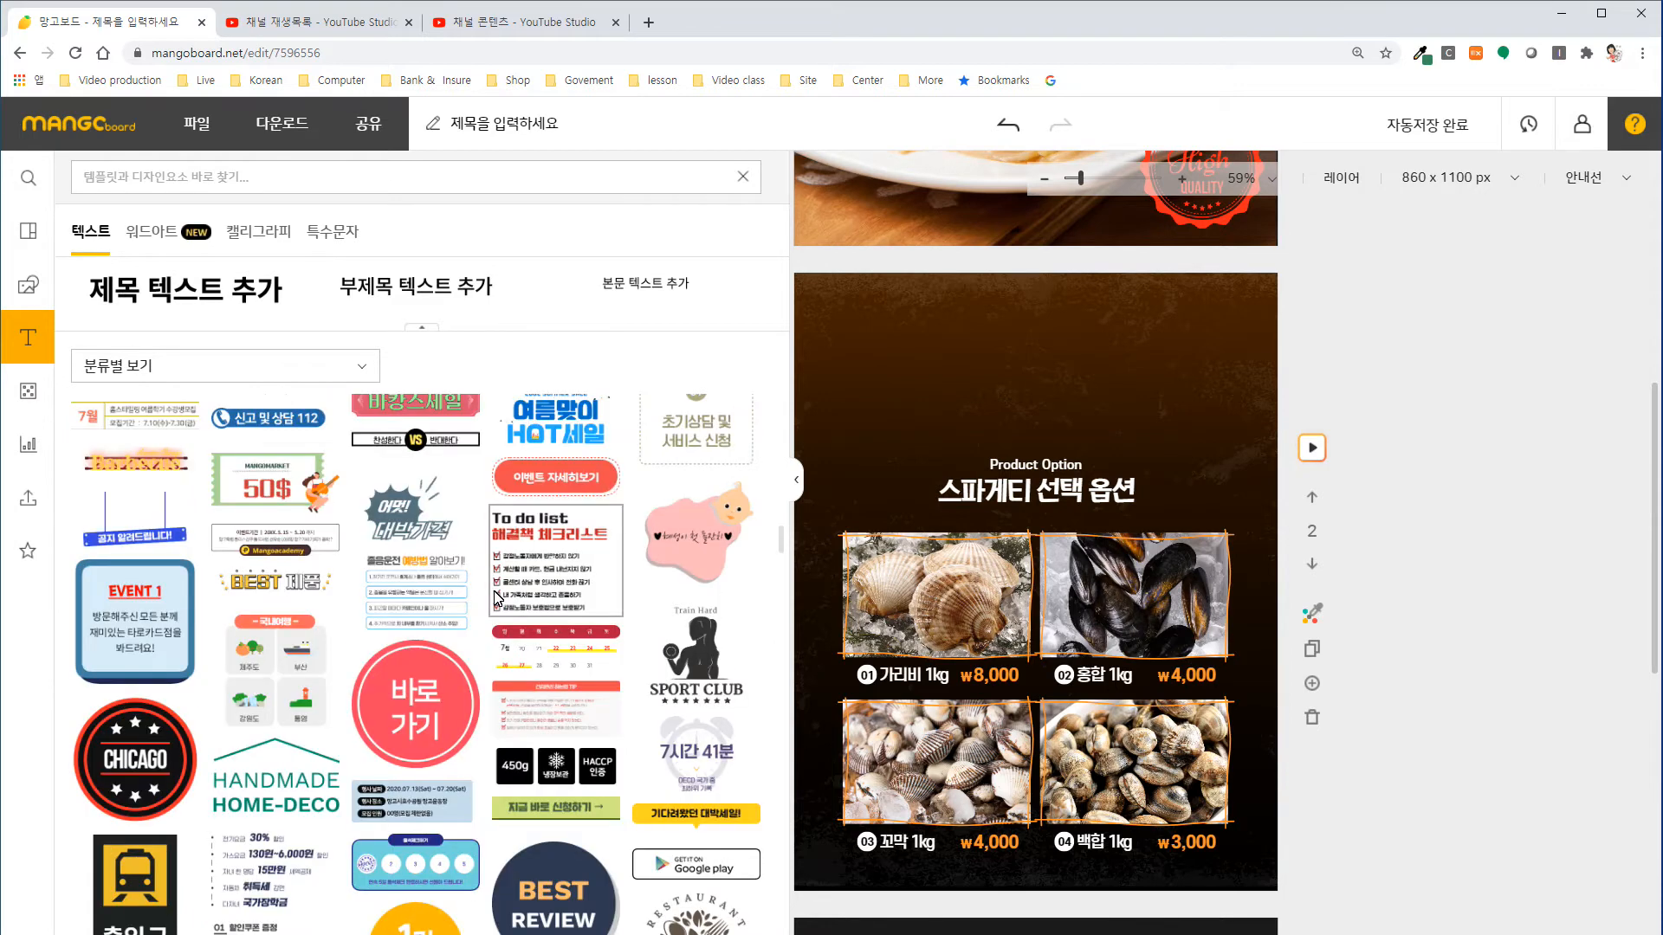
scroll(496, 597, "up", 1)
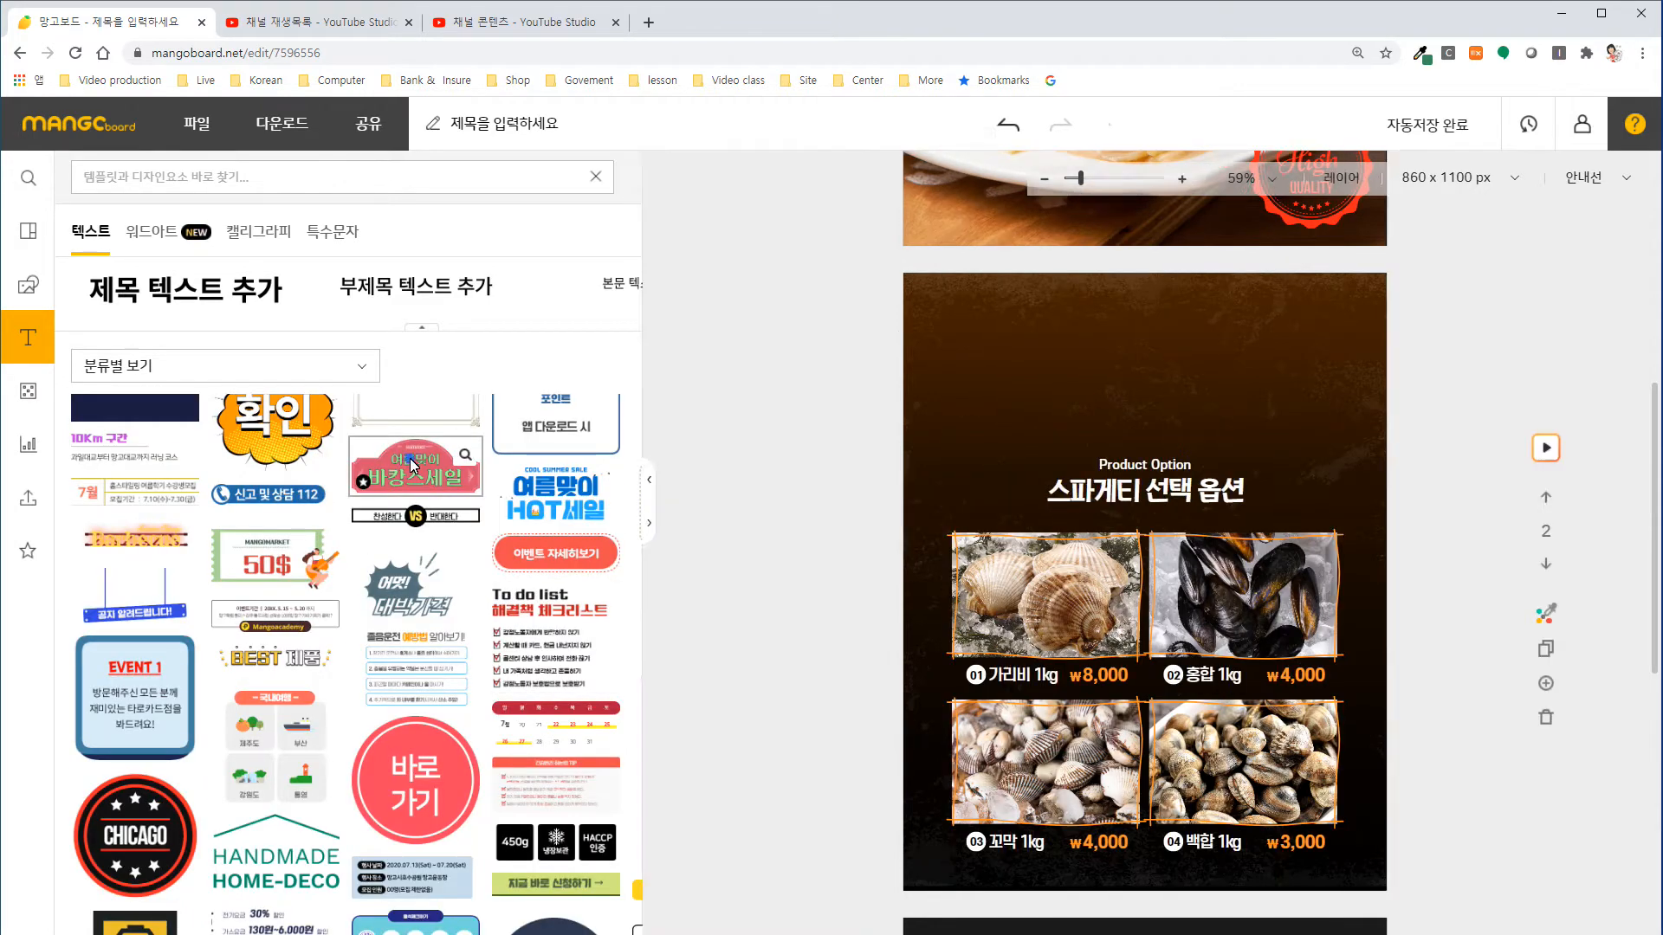
left_click(408, 459)
left_click_drag(1047, 572, 1050, 362)
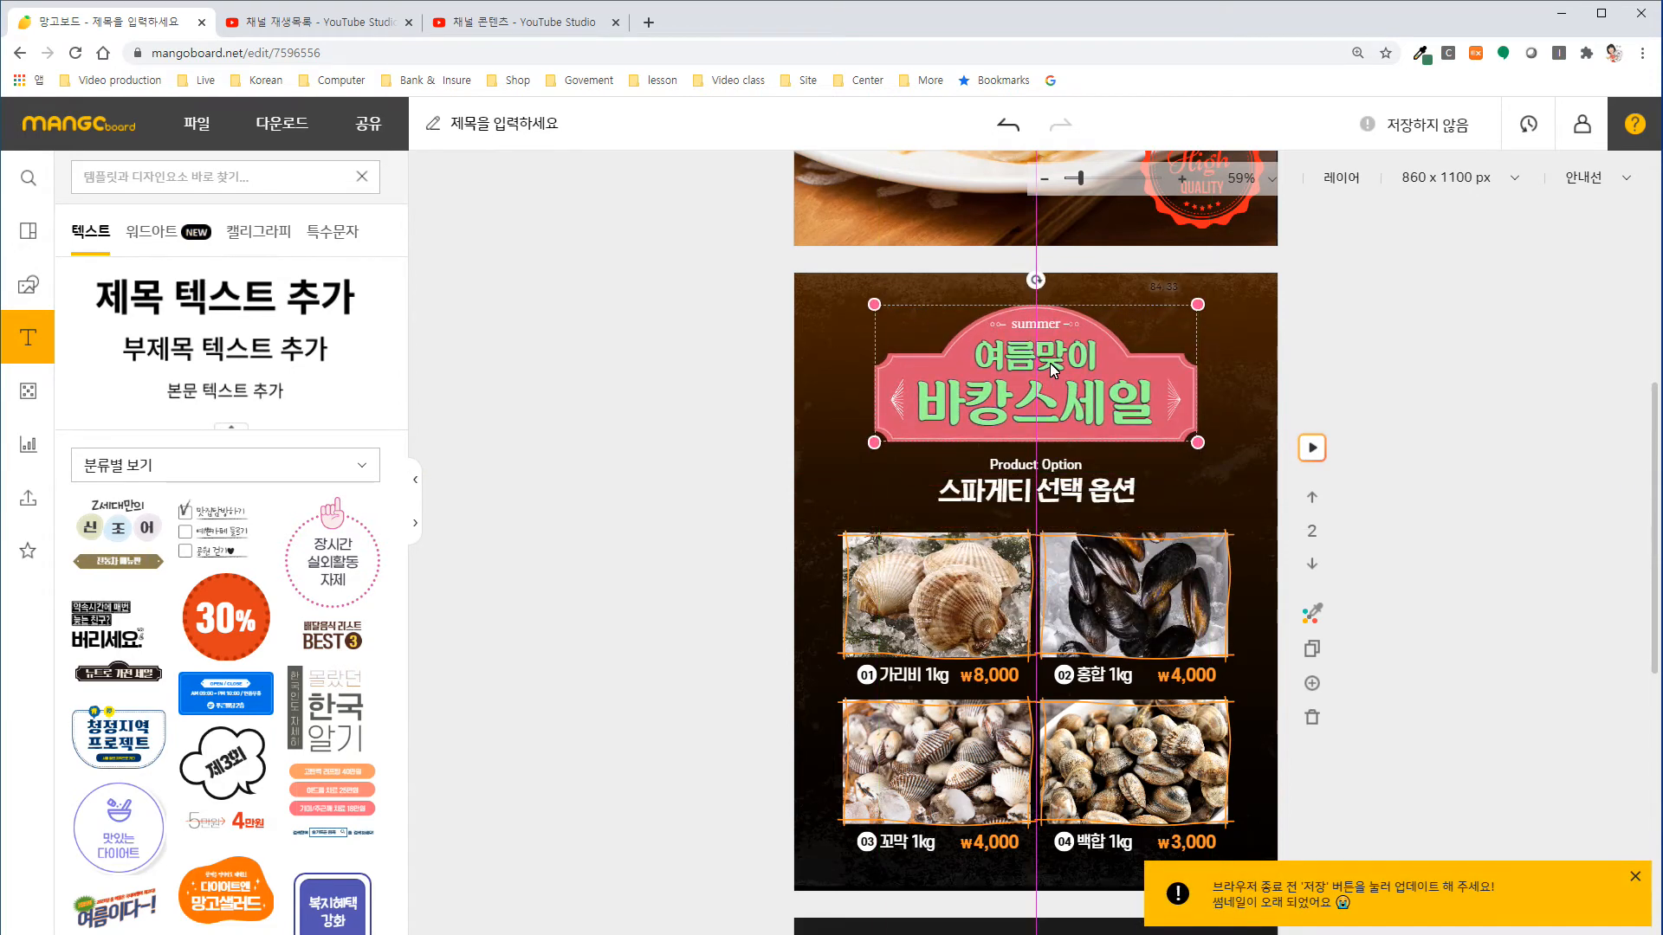
left_click_drag(1050, 362, 1050, 362)
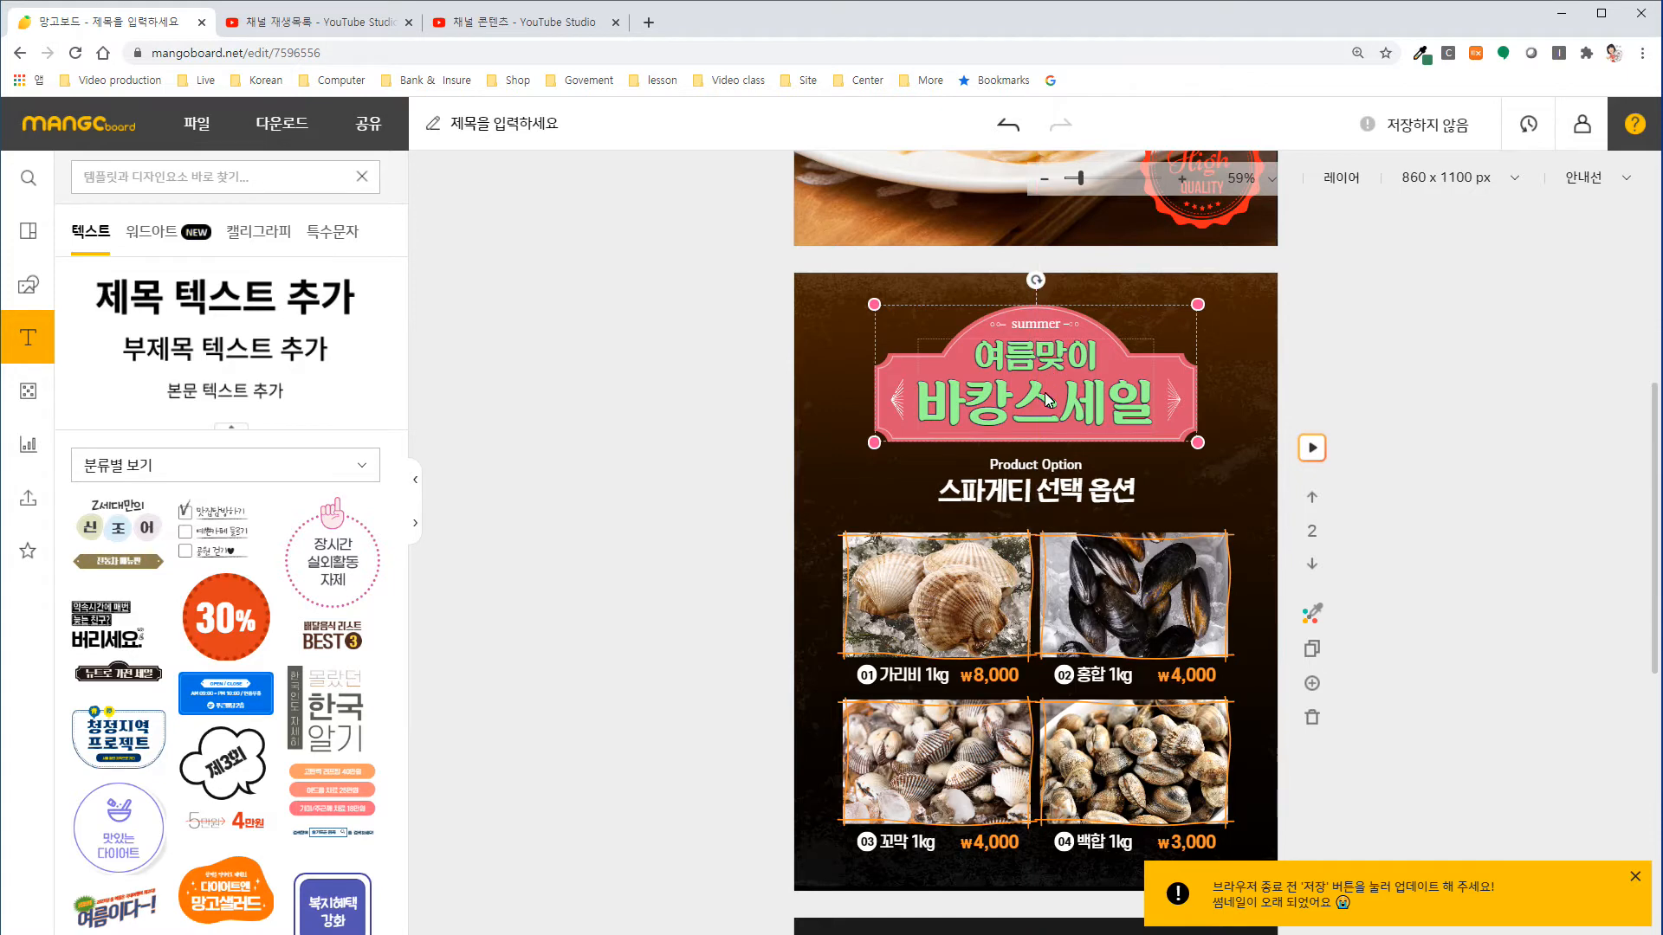
Replace the badge's main line "바캉스세일" with "Season Sale".
double_click(978, 417)
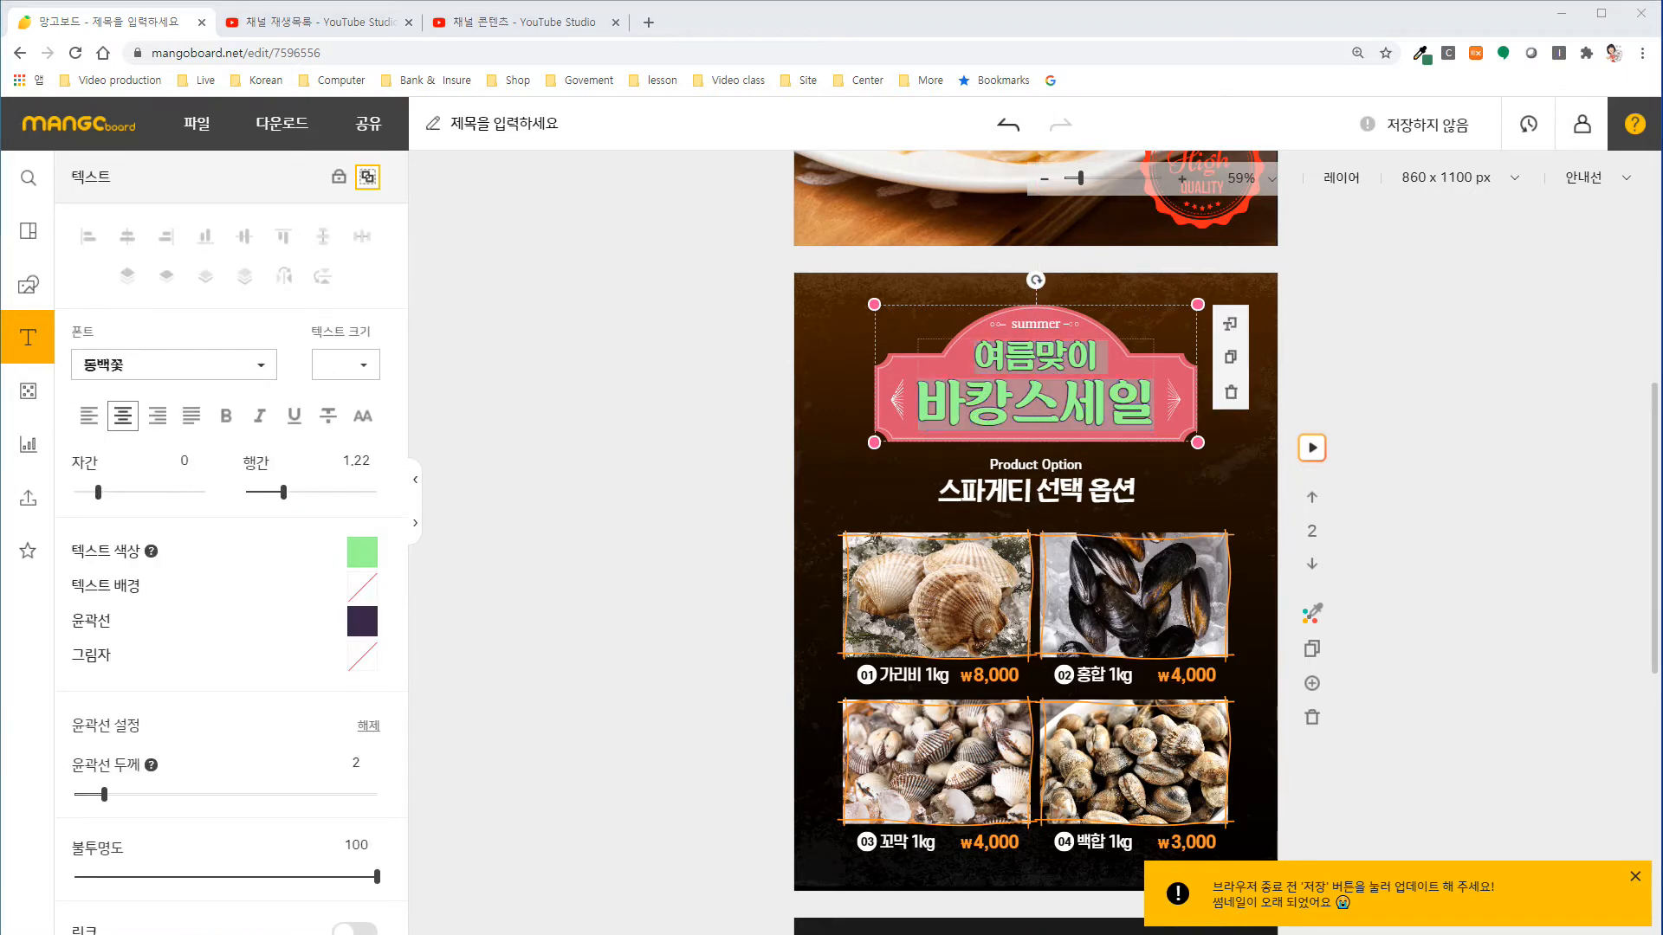
left_click(1031, 418)
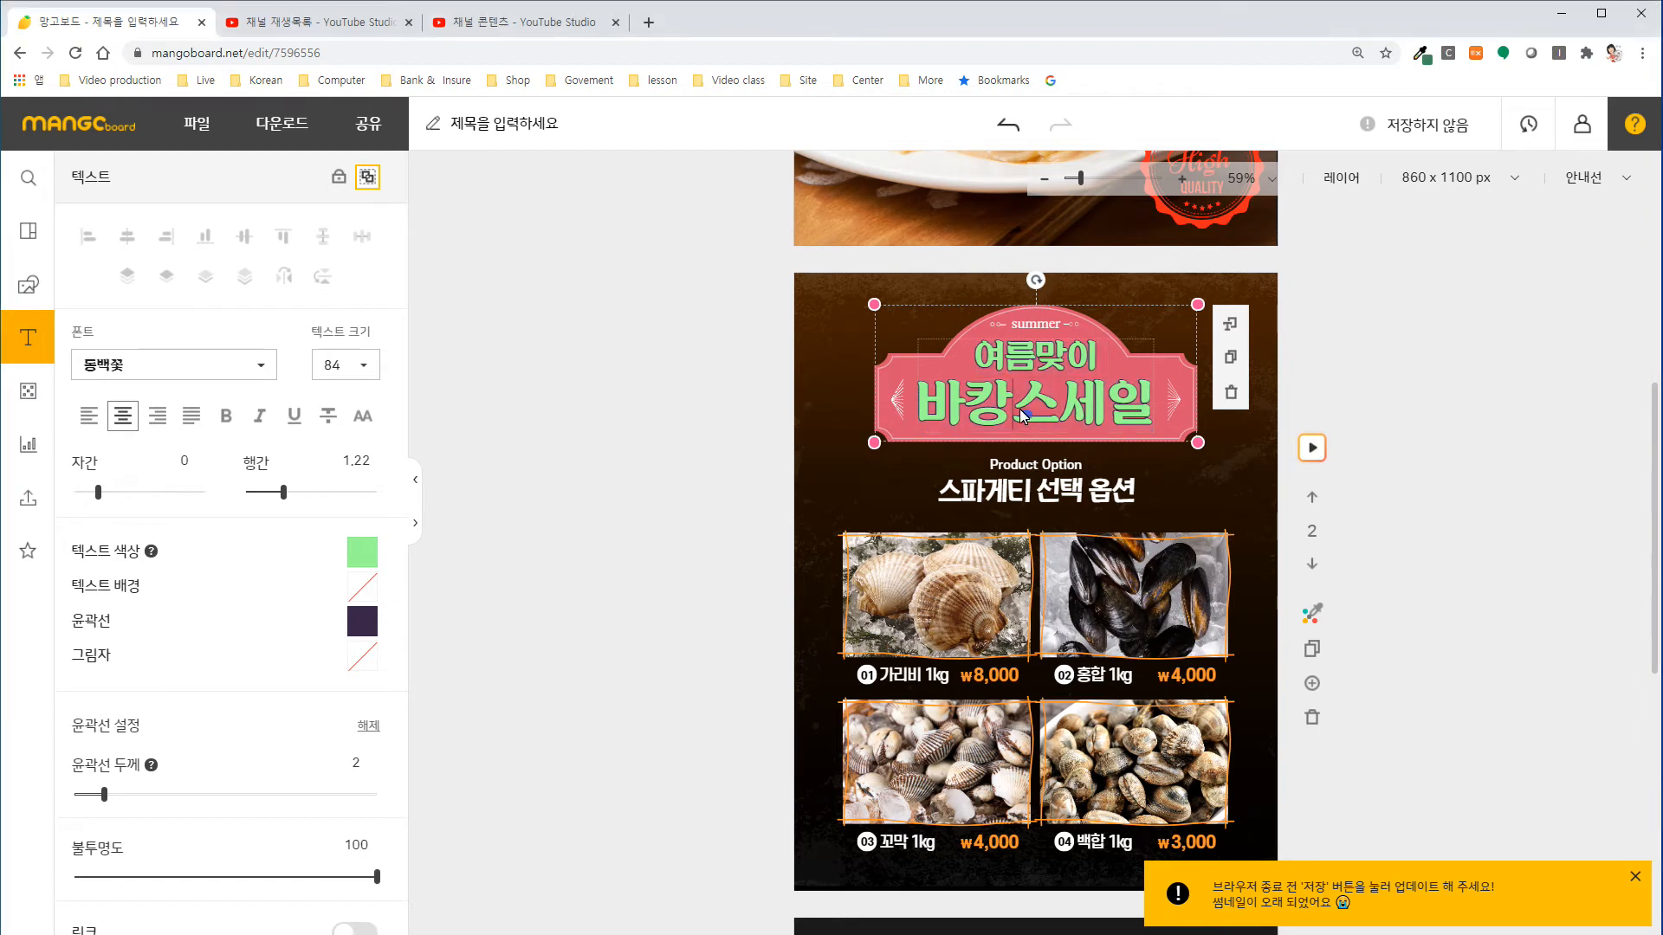
left_click_drag(918, 414, 1139, 421)
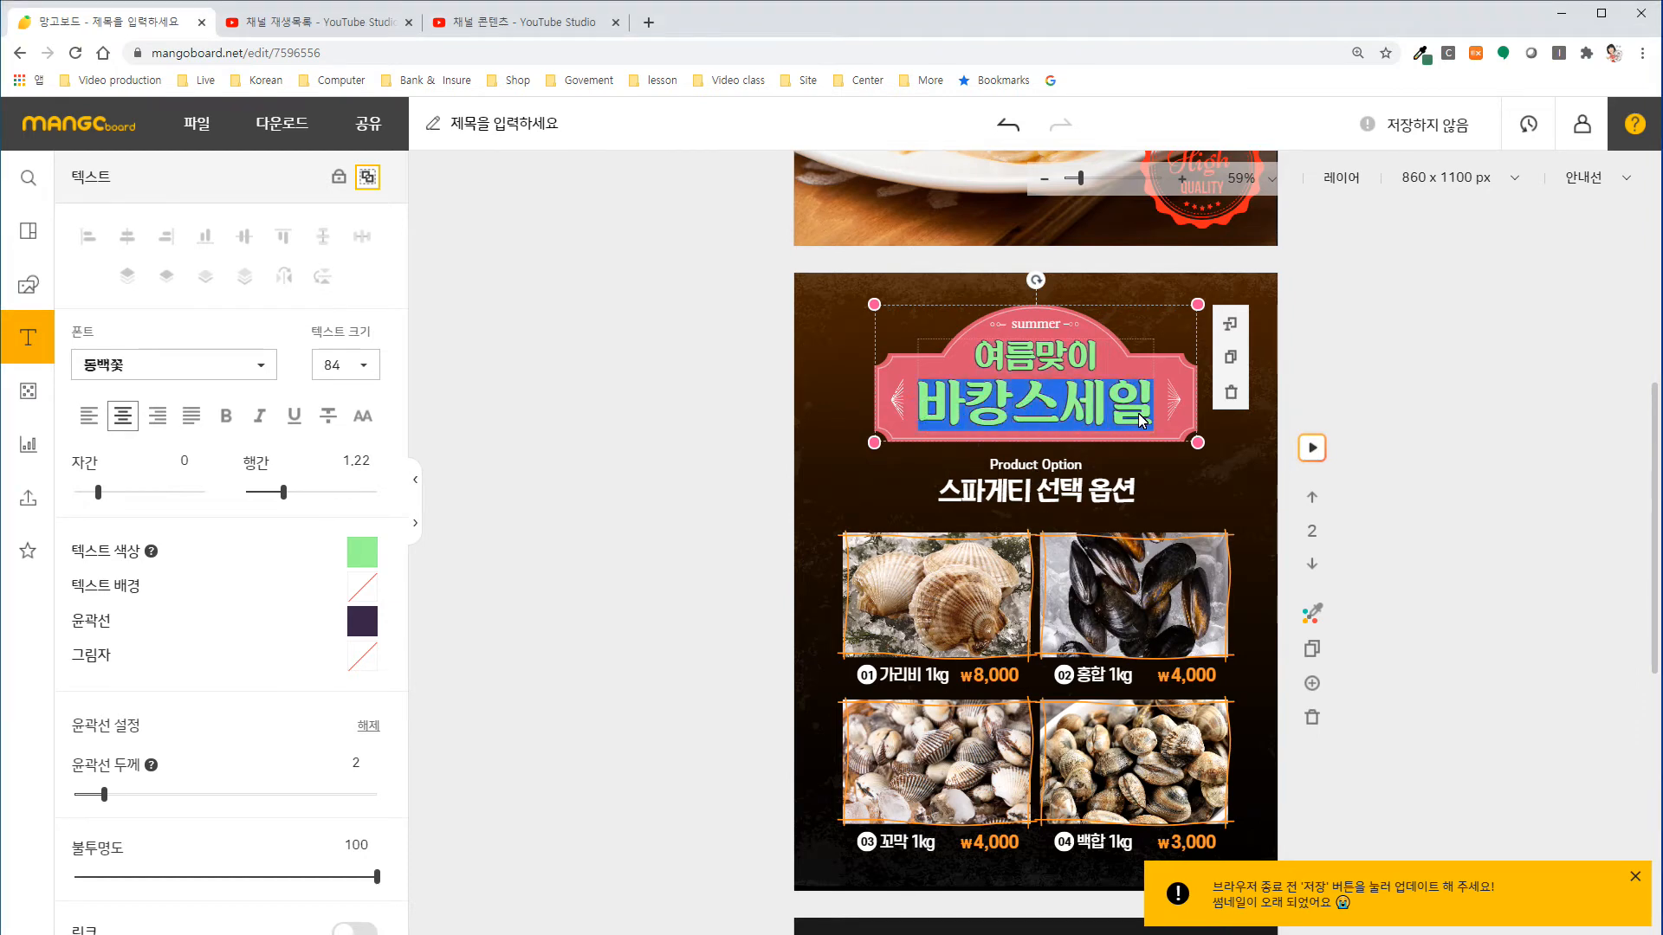
type("Season Sale")
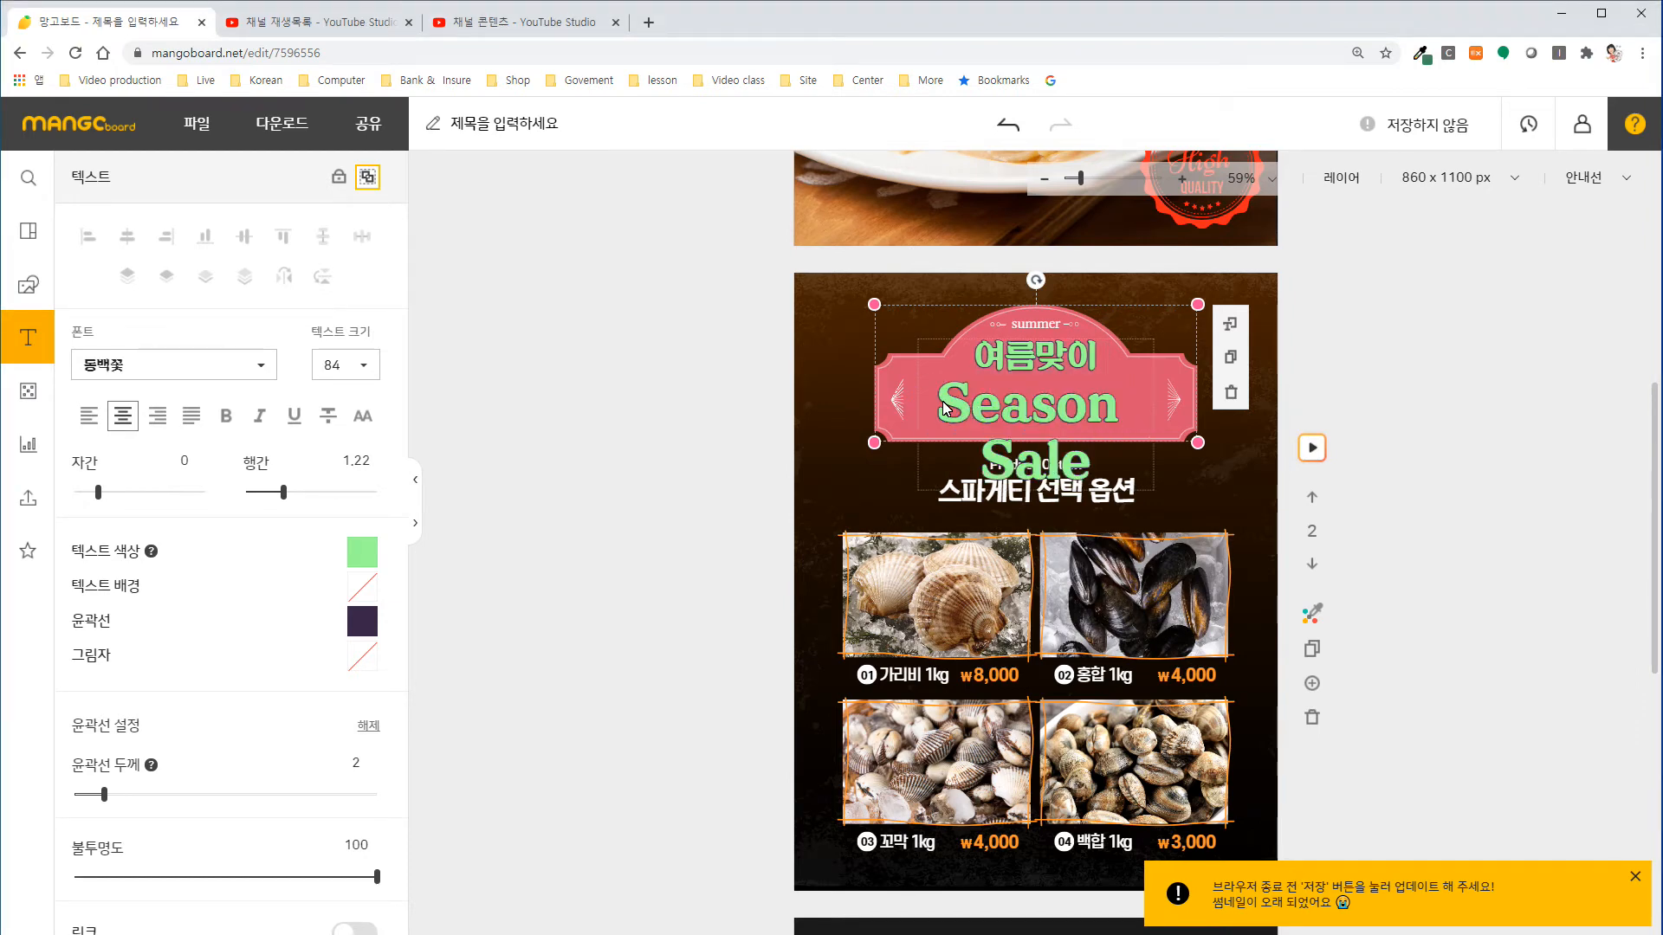
Set the text size of the badge's "Season Sale" line to 50.
left_click_drag(944, 409, 1105, 479)
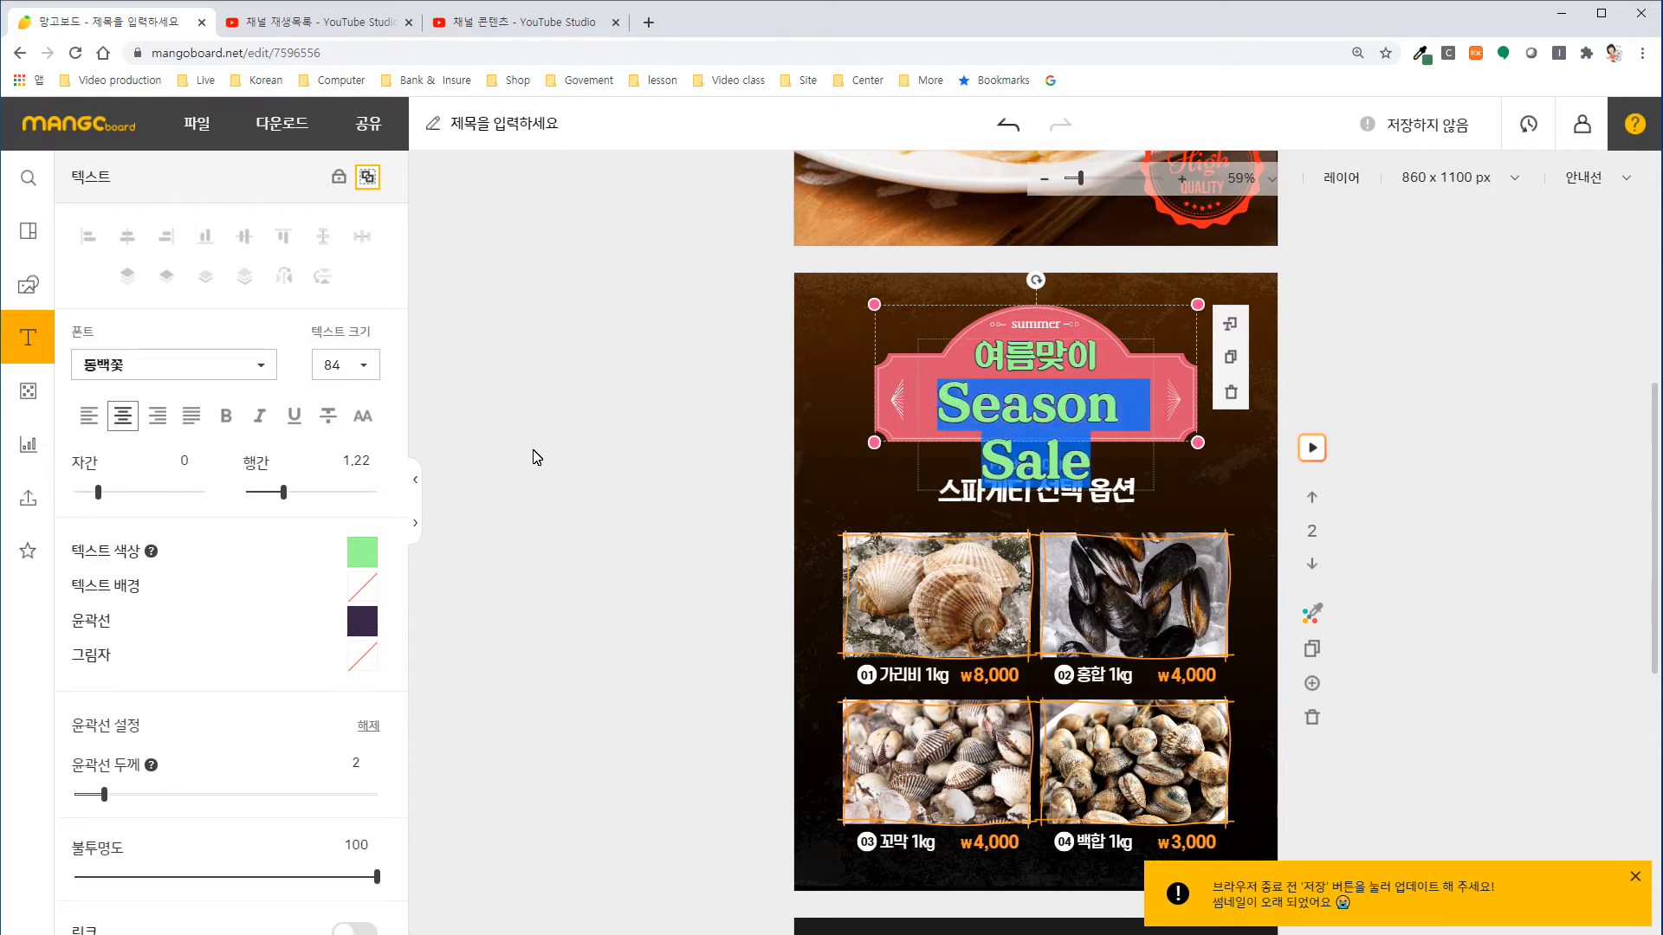
left_click(347, 368)
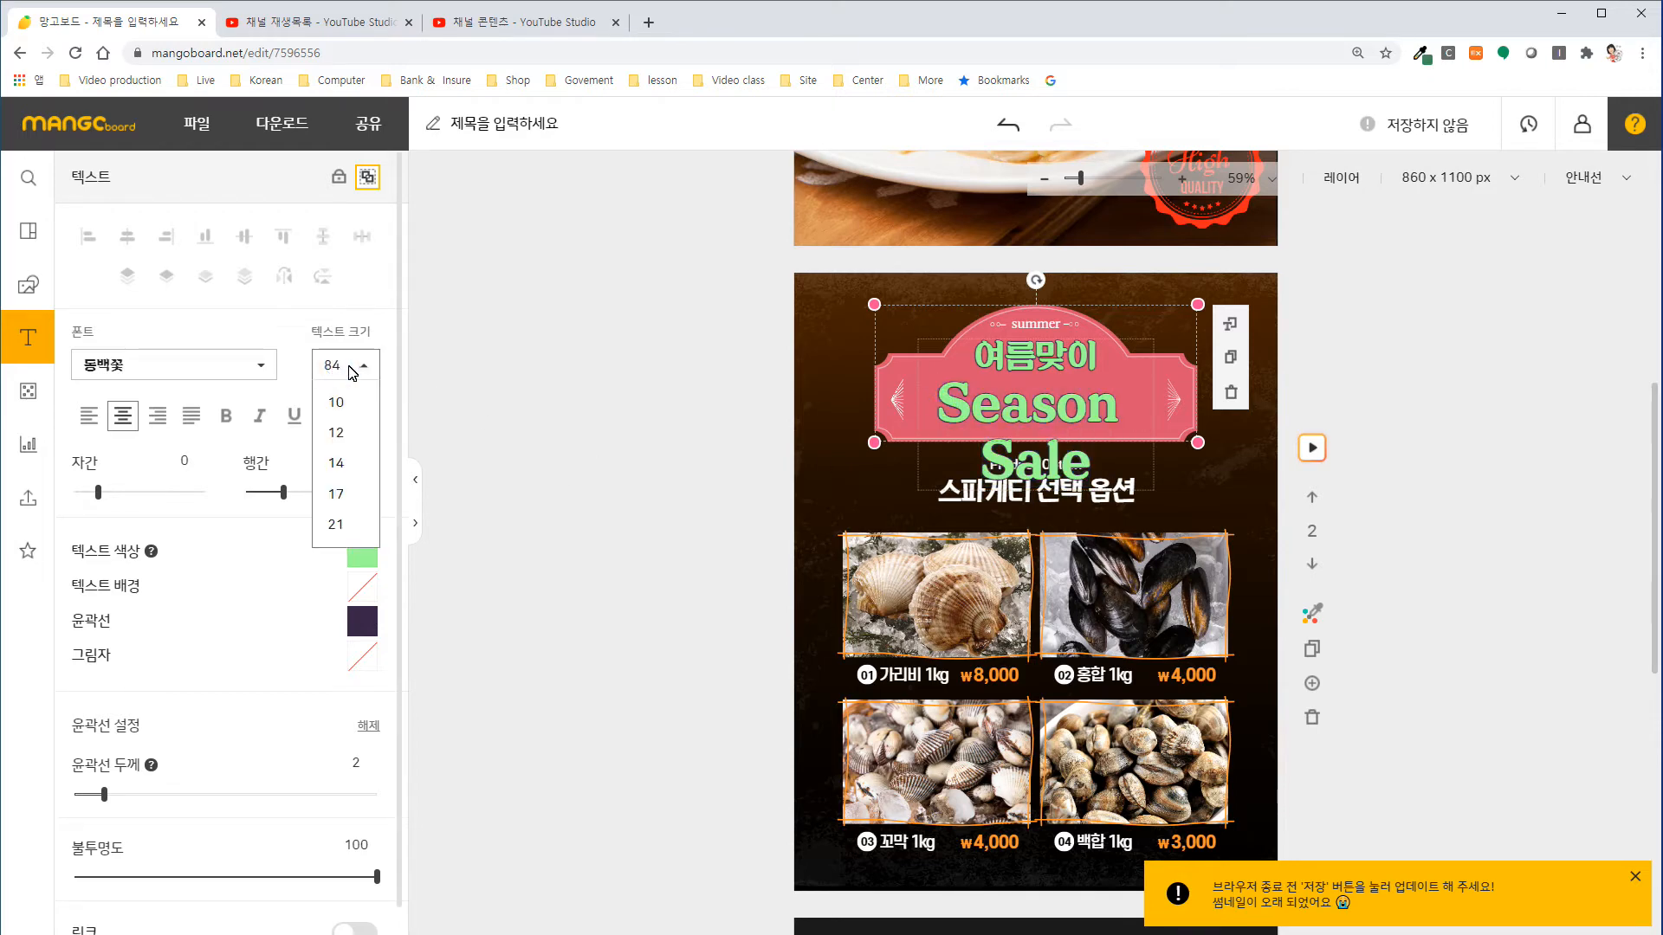
double_click(345, 371)
type("50")
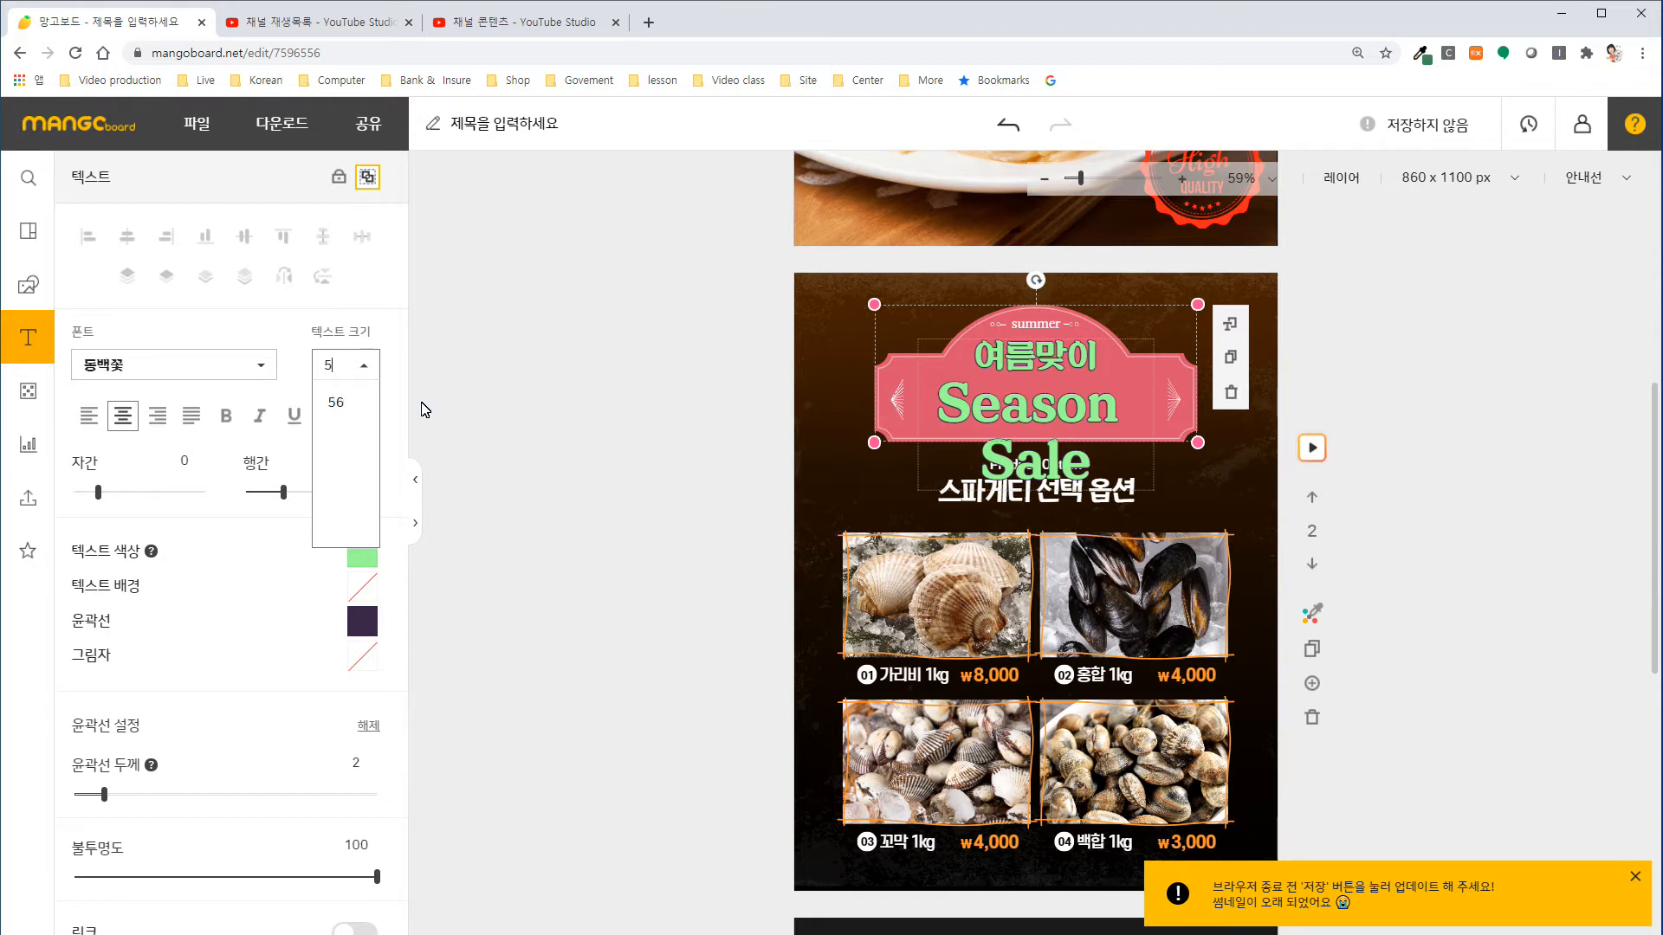
key("Return")
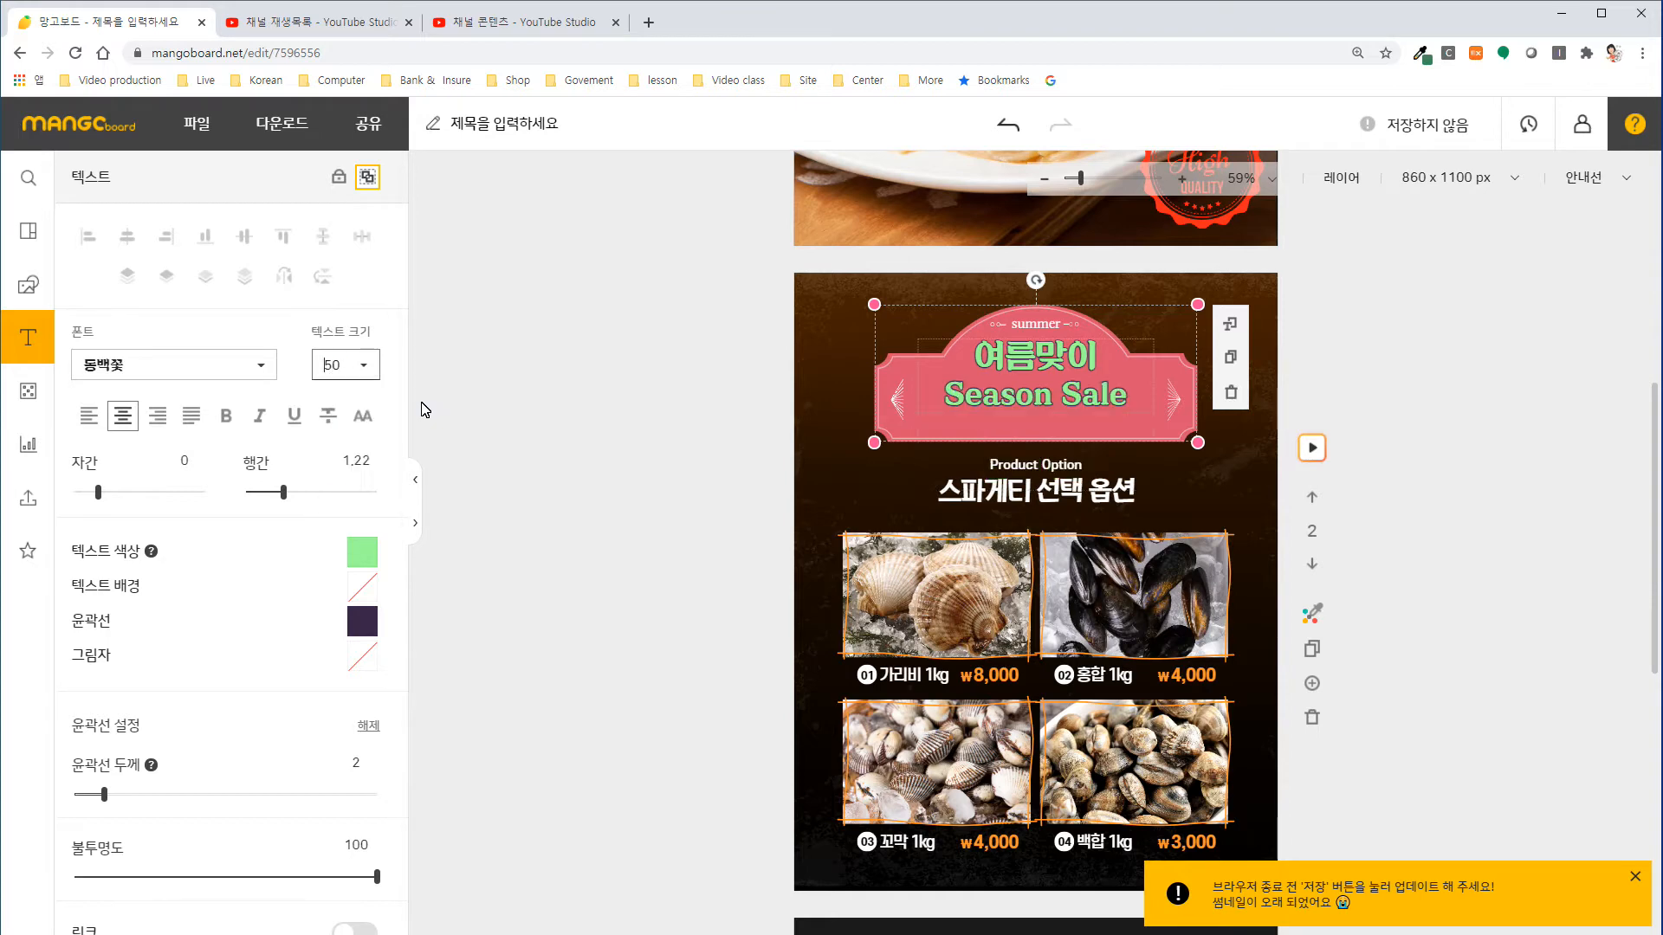
Change the text colour of the badge's "Season Sale" and "여름맞이" lines to white, #ffffff.
left_click(362, 552)
left_click(454, 688)
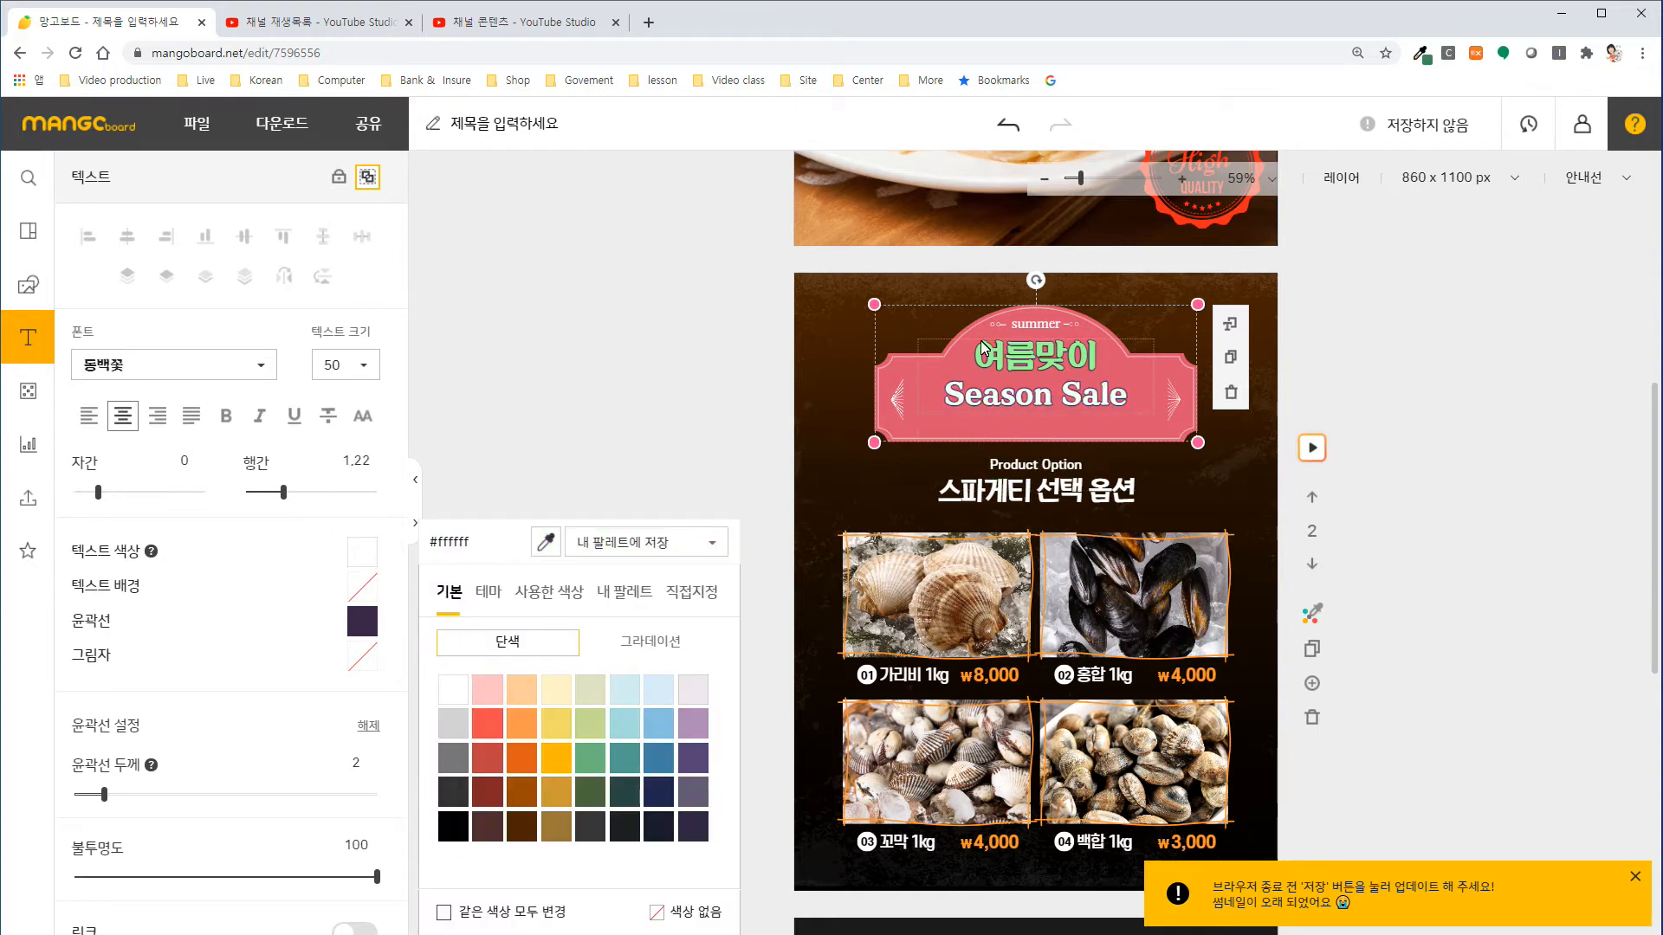
double_click(1009, 364)
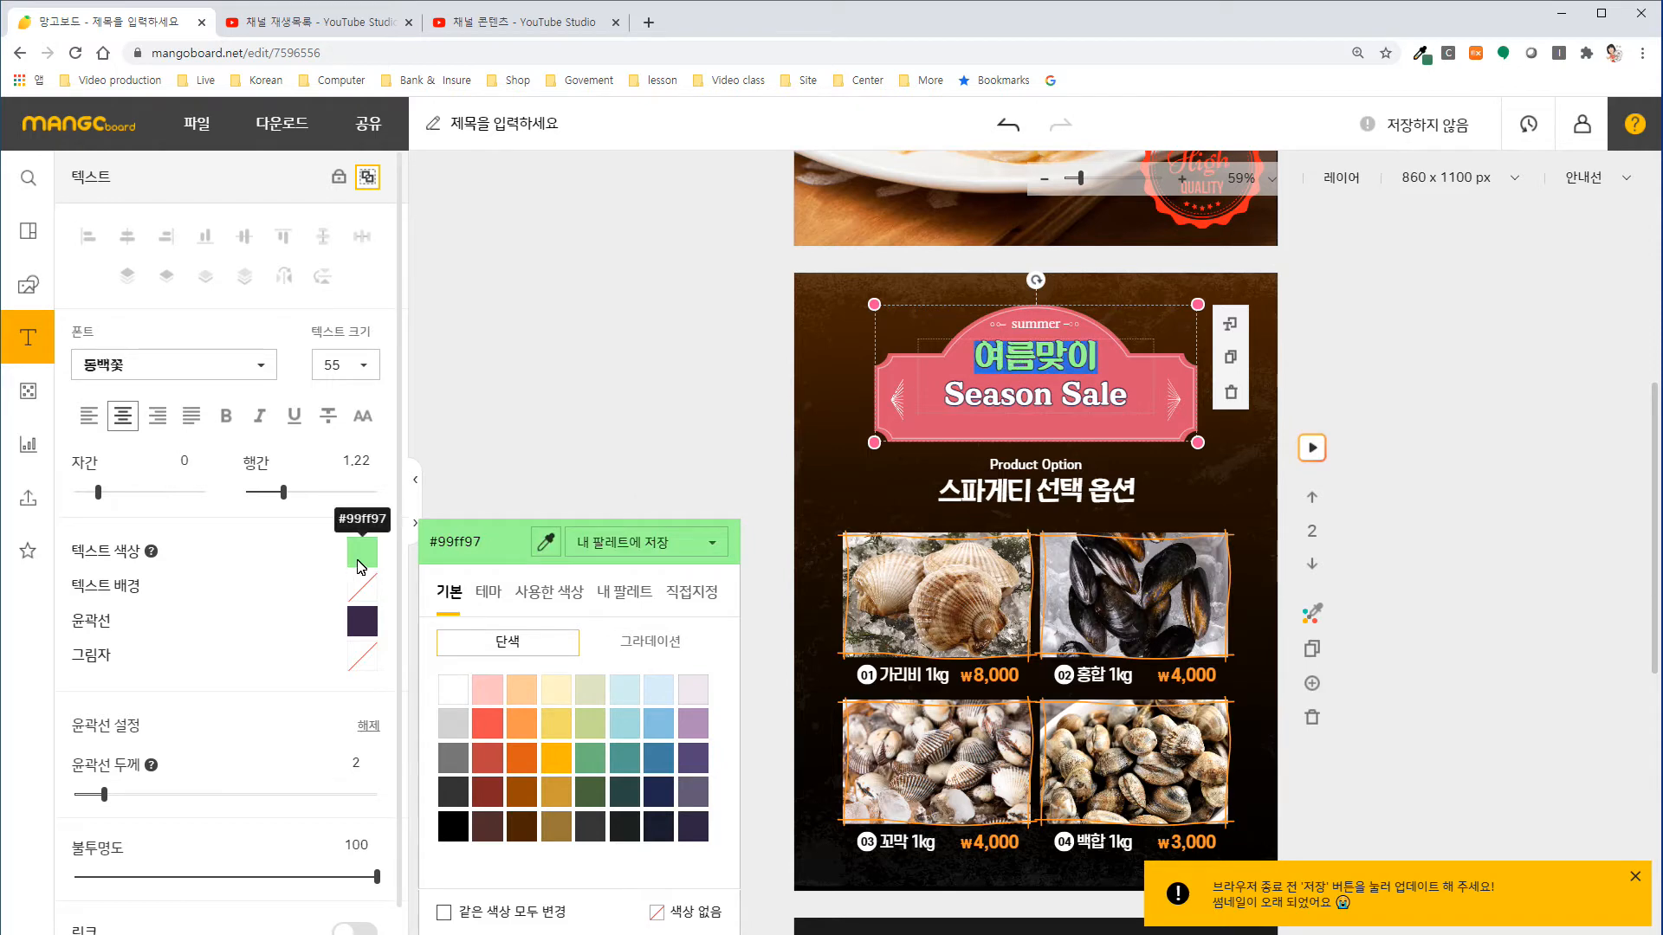
left_click(454, 688)
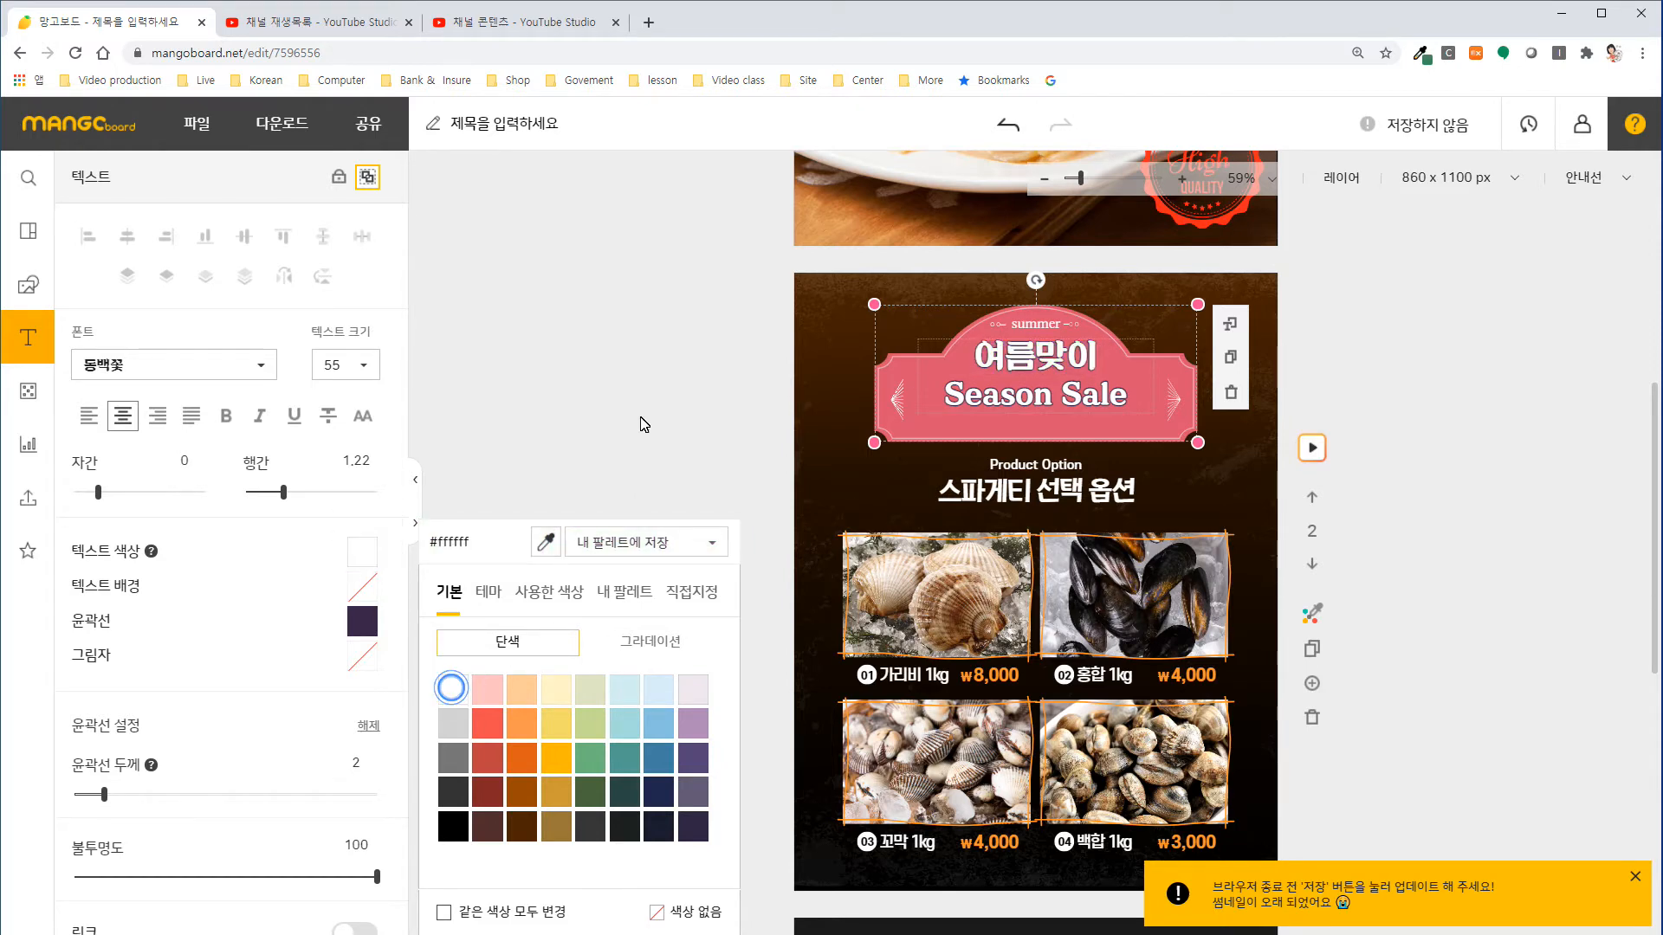
left_click(586, 373)
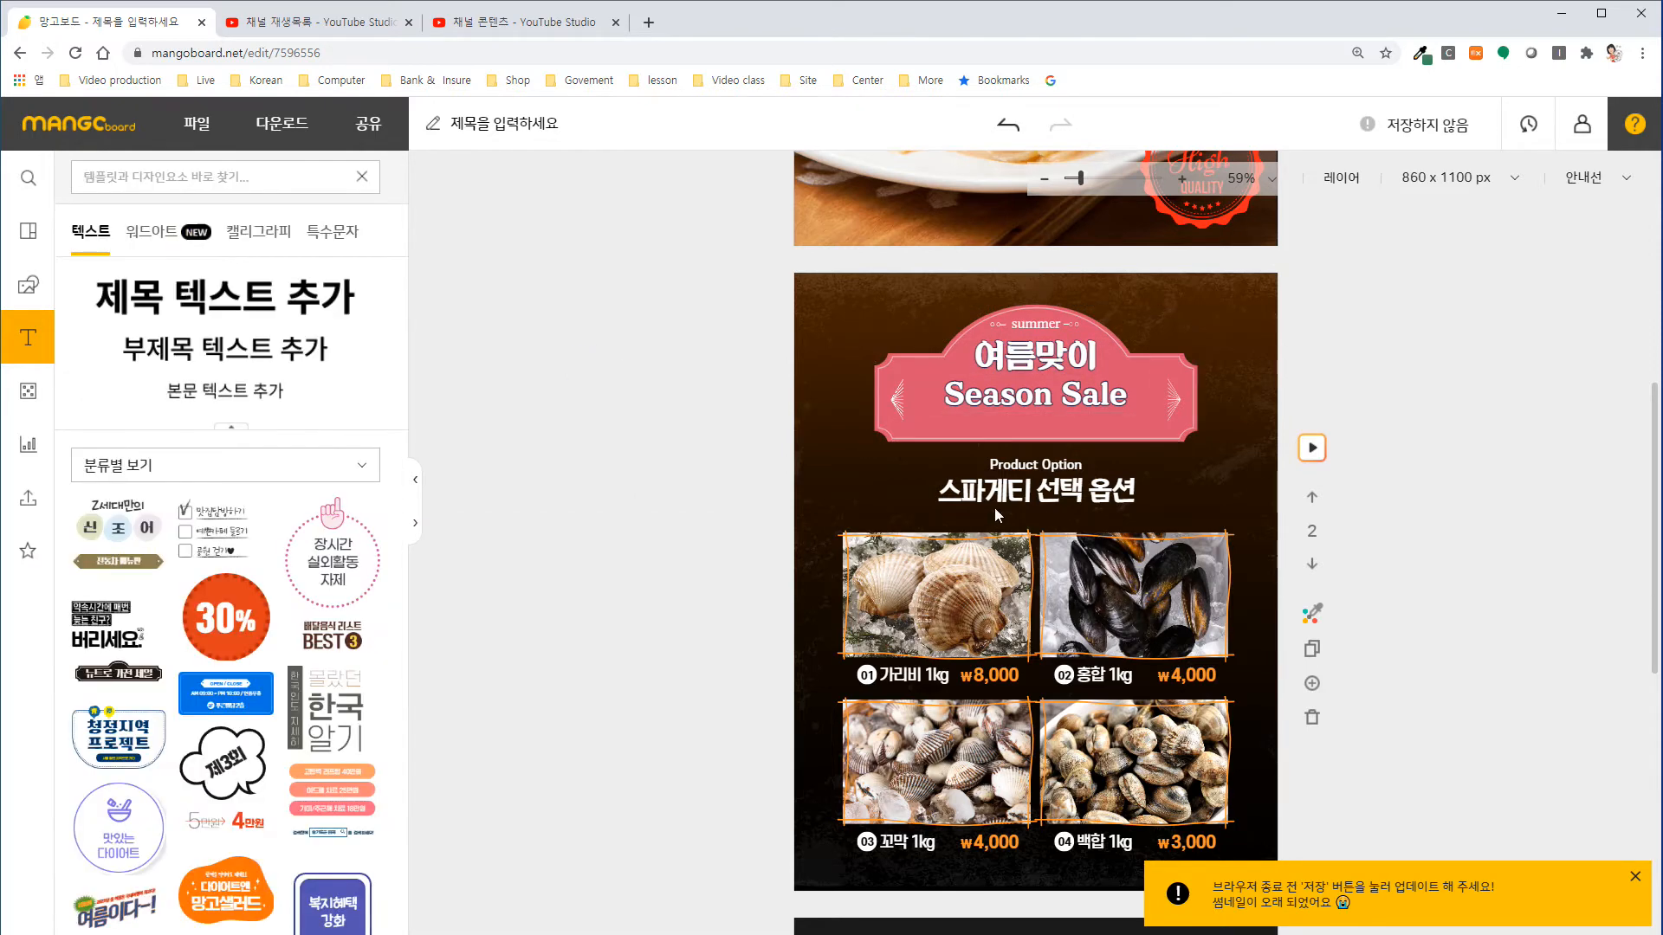
Rename product options 01 and 02 on the second slide as "크림" and "토마토".
left_click(898, 681)
double_click(897, 682)
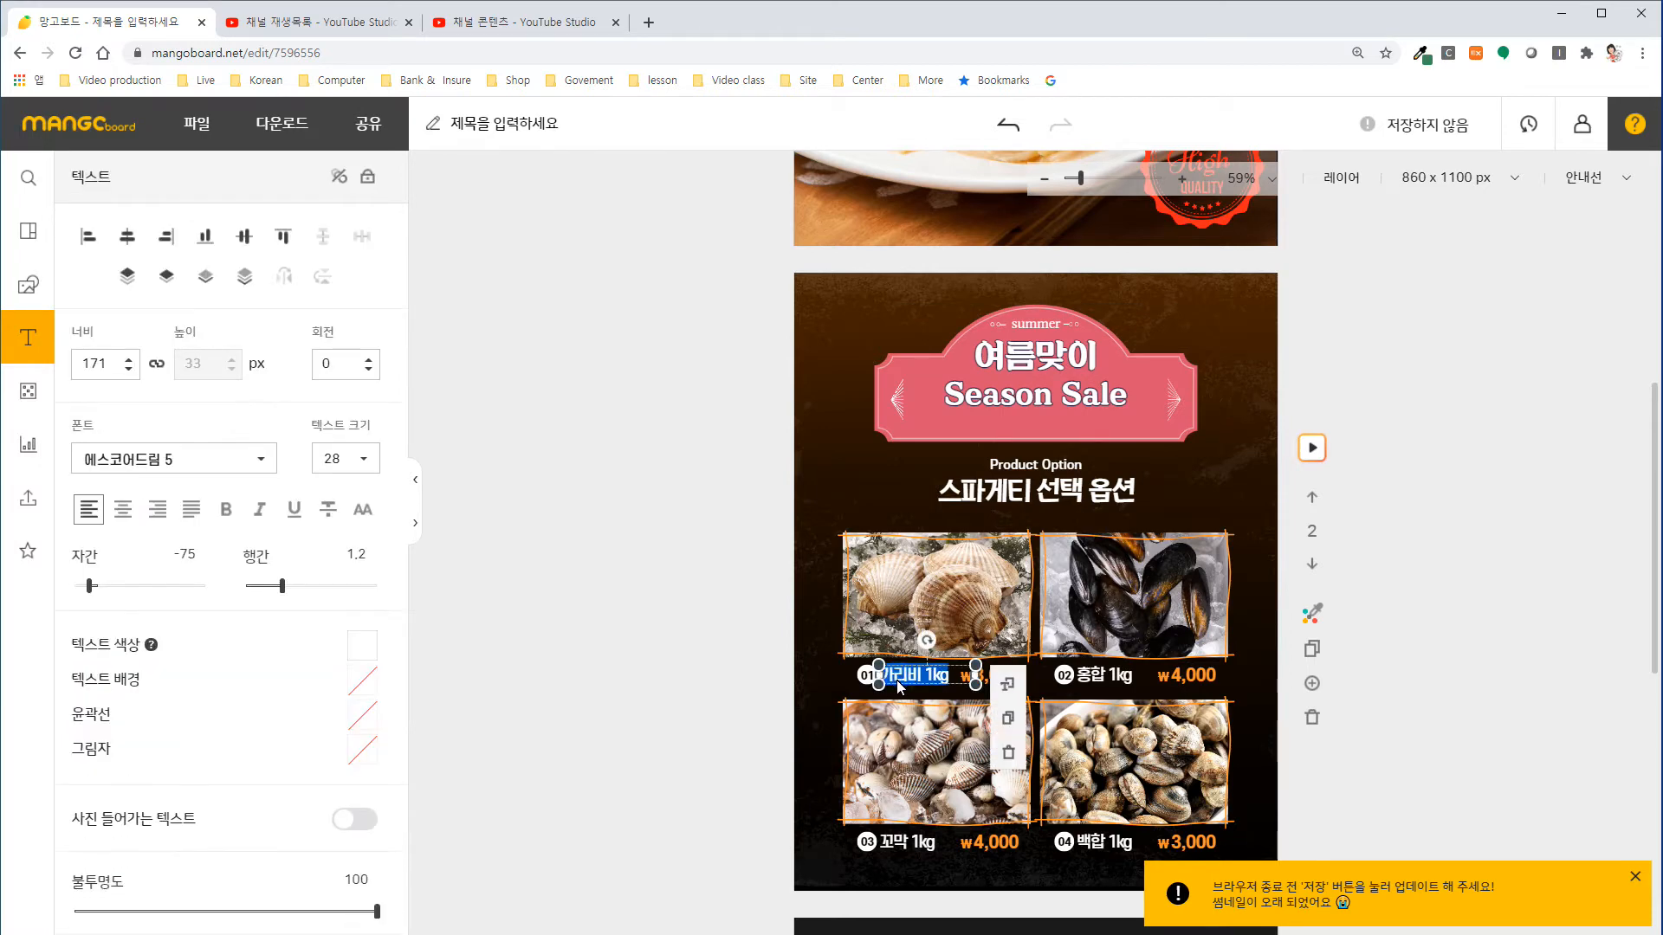
type("ㅋ")
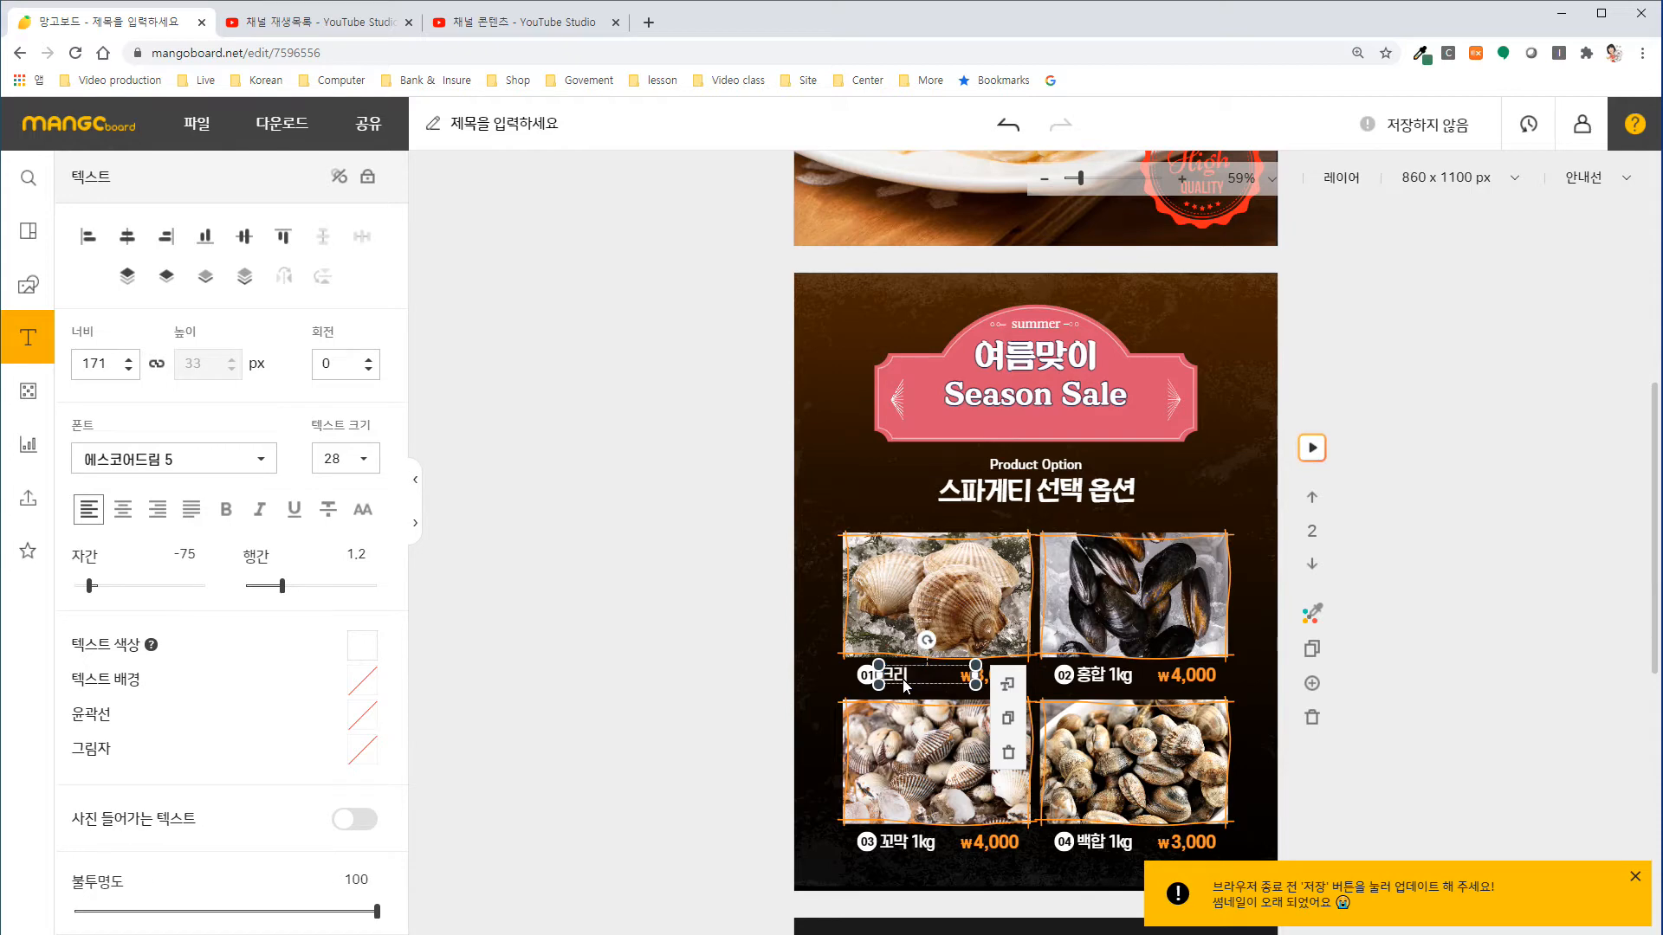
type("림")
double_click(1104, 683)
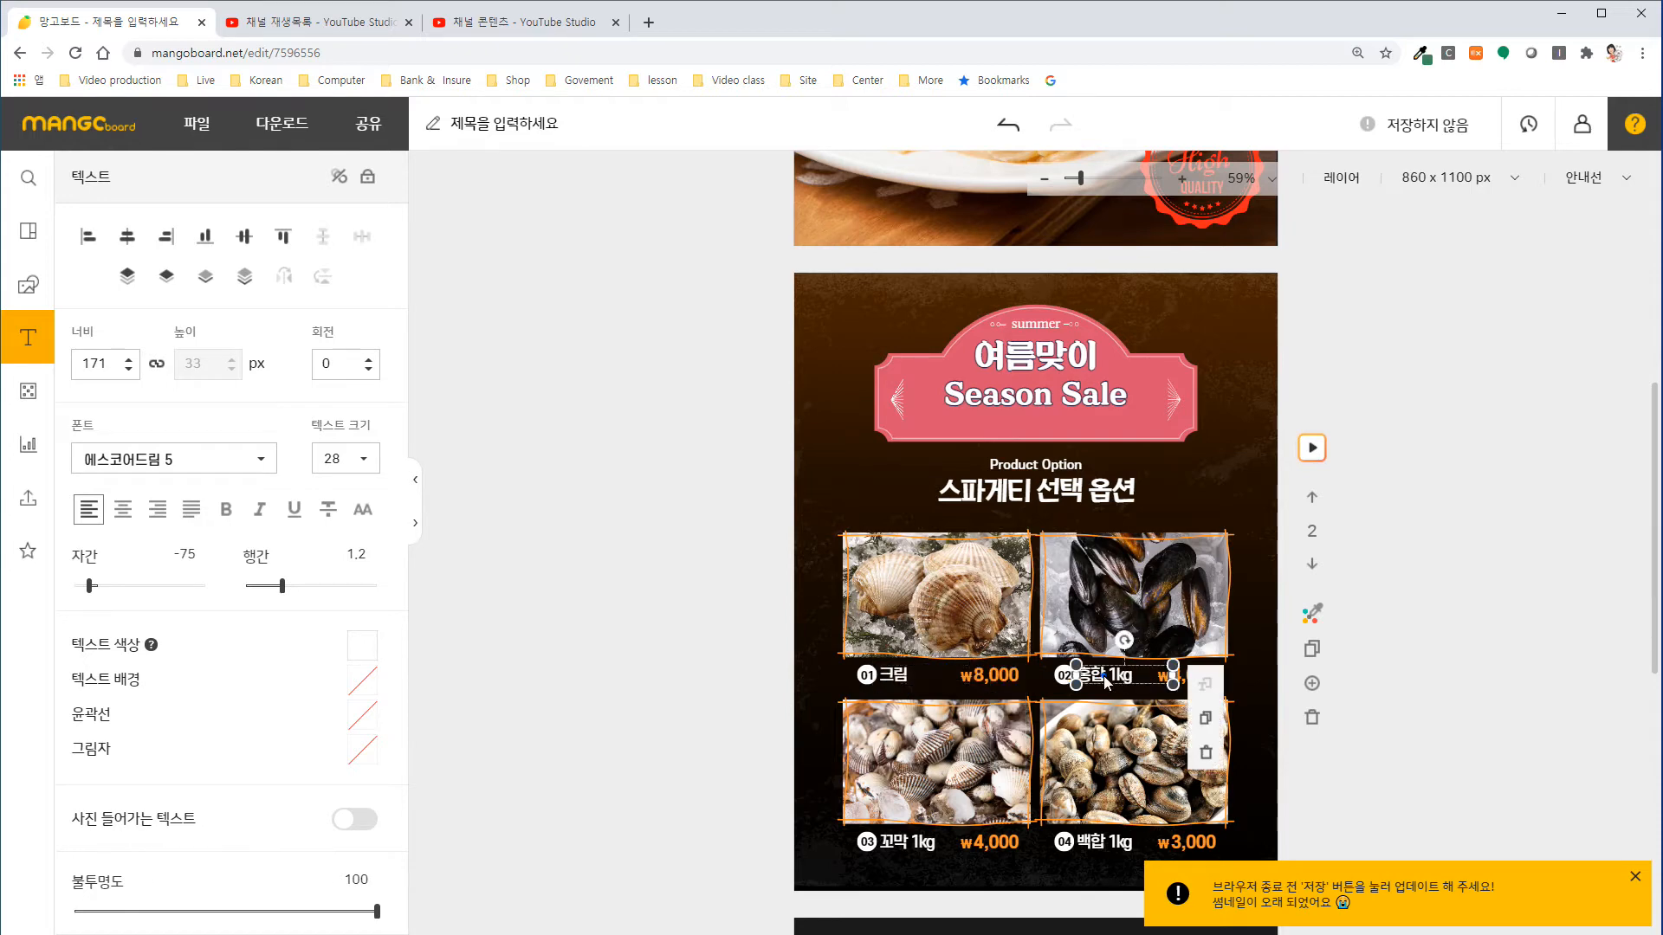
type("ㅌ")
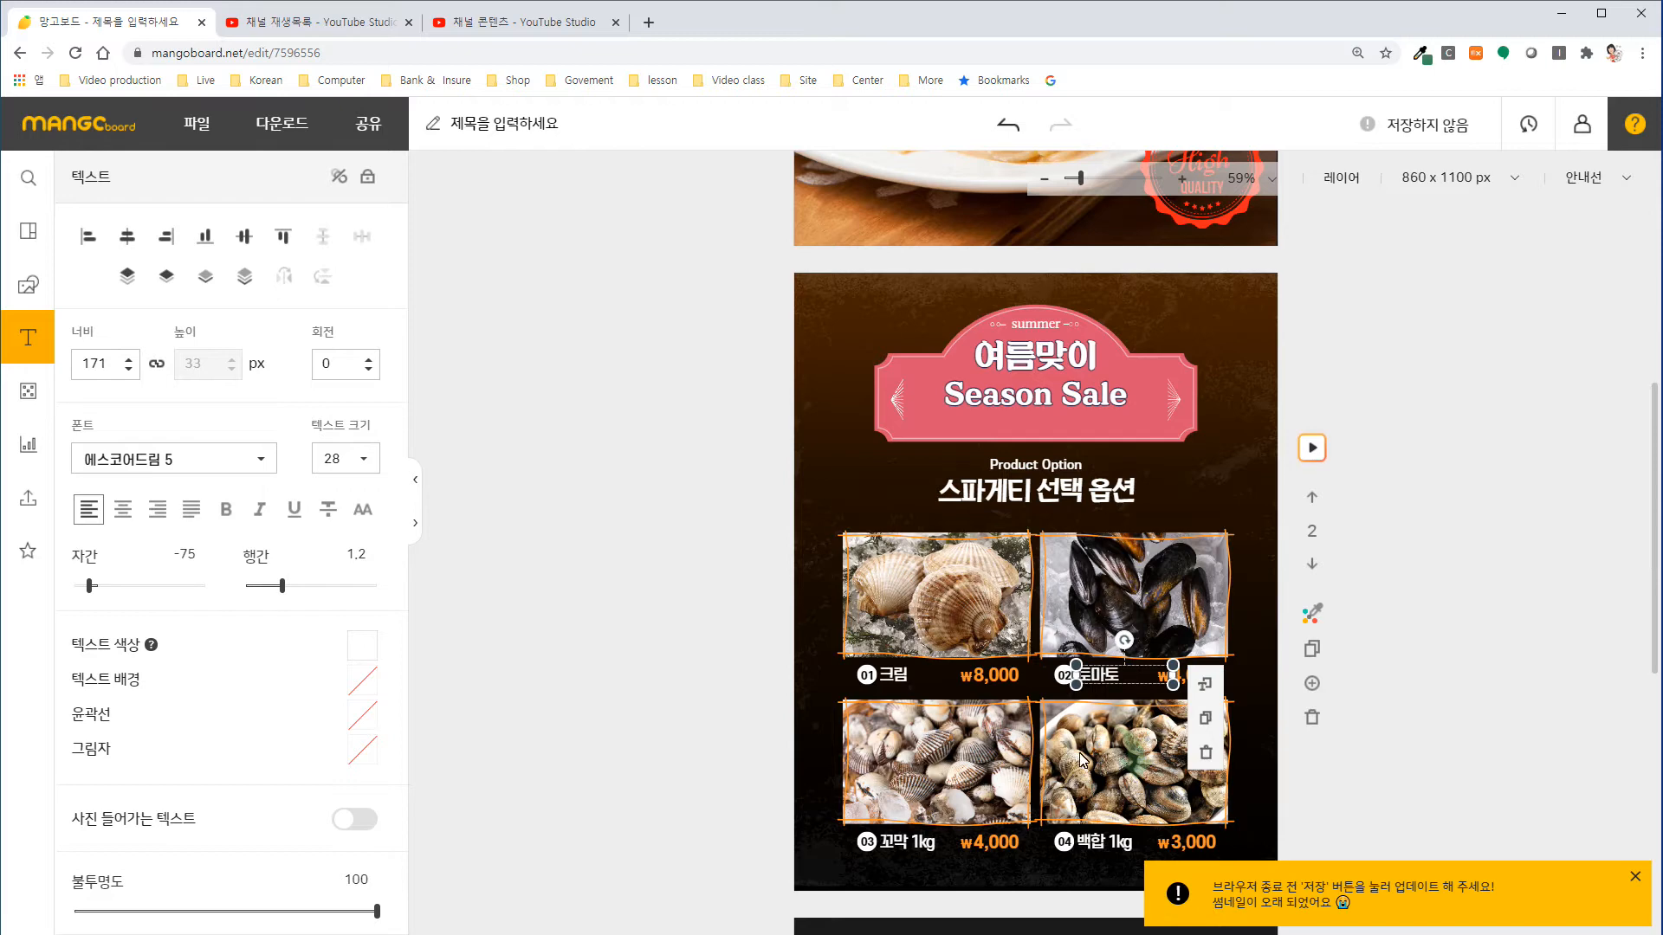
Rename product options 03 and 04 on the second slide as "미트" and "해산물".
double_click(911, 847)
type("ㅂ")
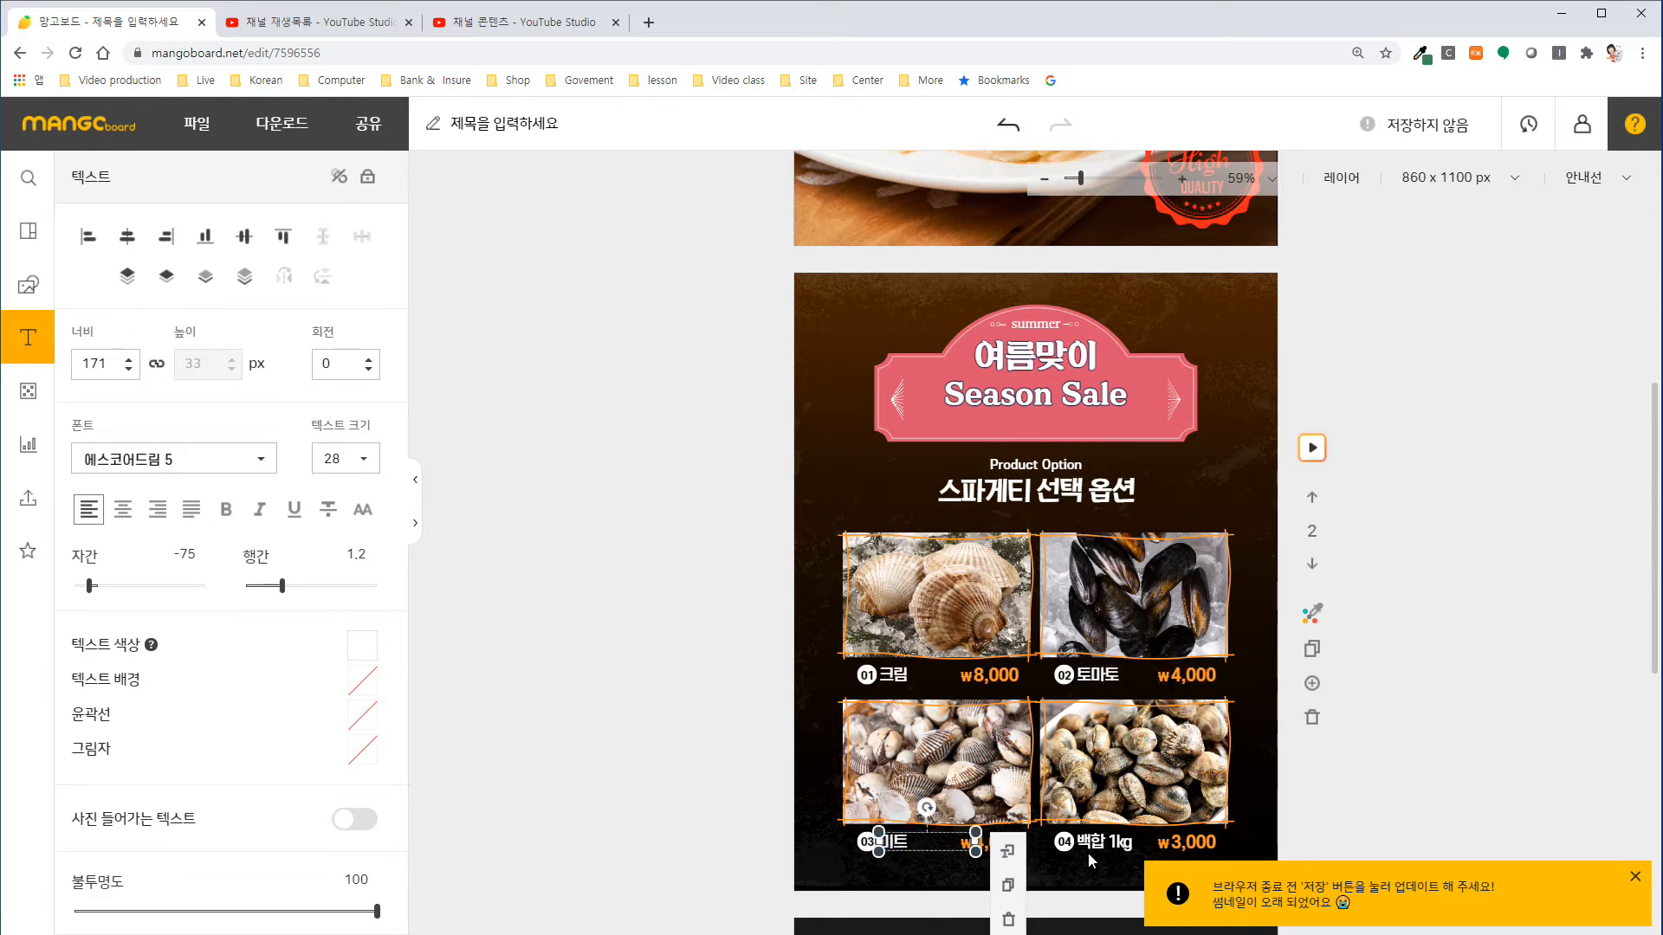
double_click(1089, 847)
type("ㅂ")
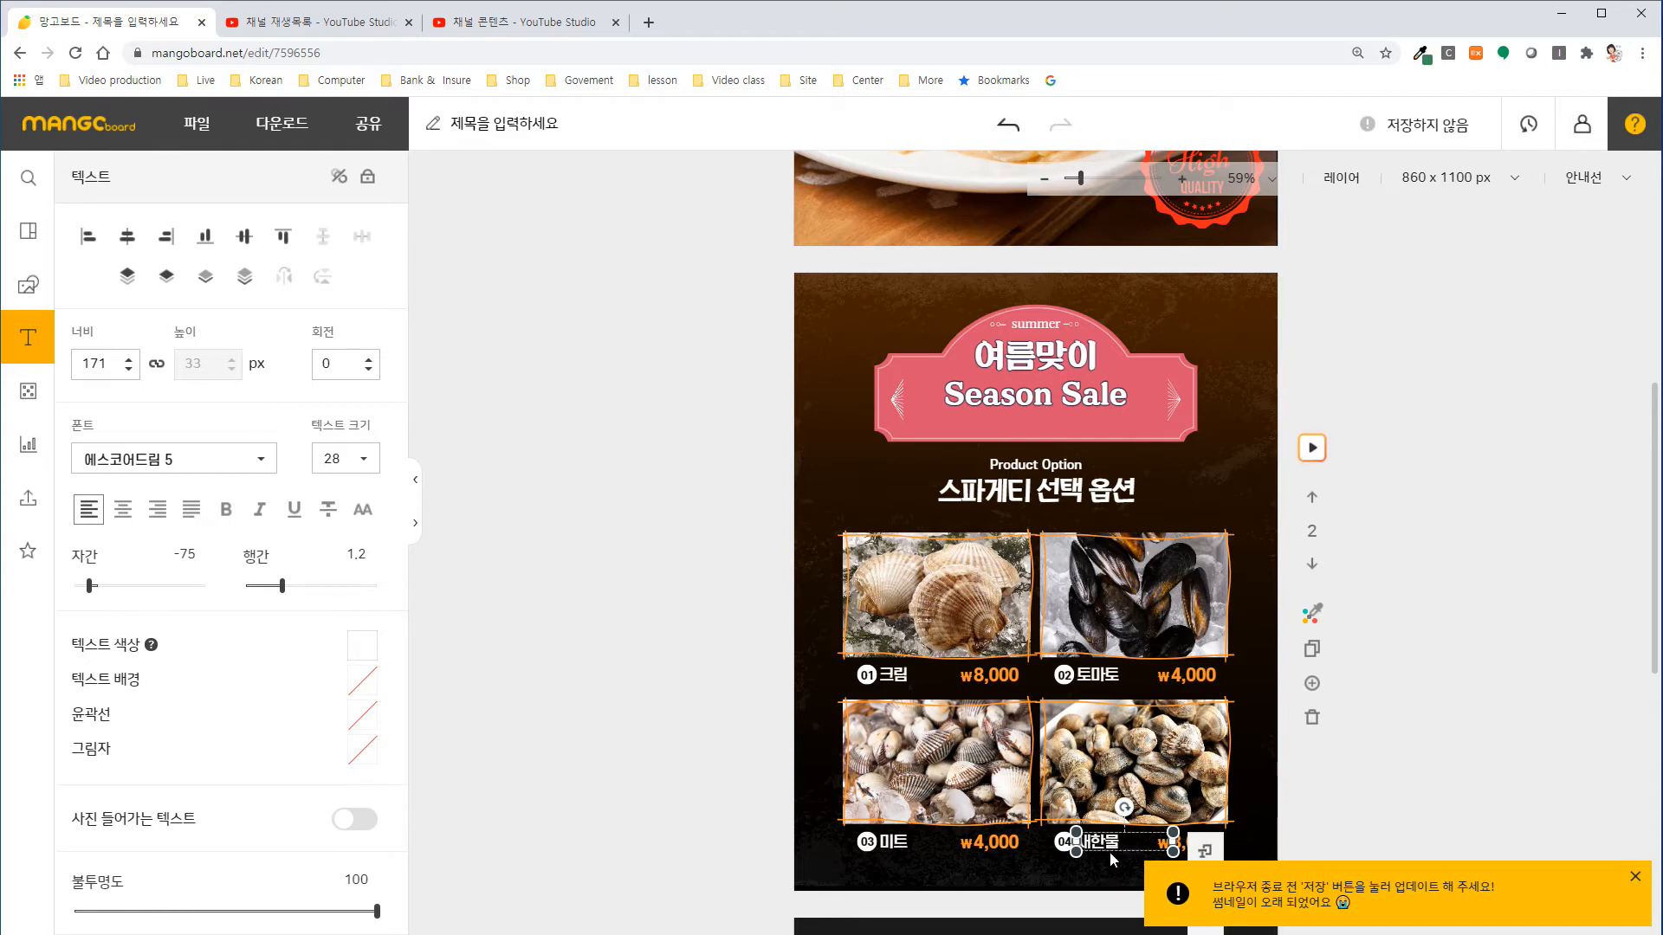
left_click_drag(1086, 847, 1130, 849)
key("BackSpace")
key("BackSpace")
Change the price of option 02 토마토 to ₩8,000.
double_click(1185, 677)
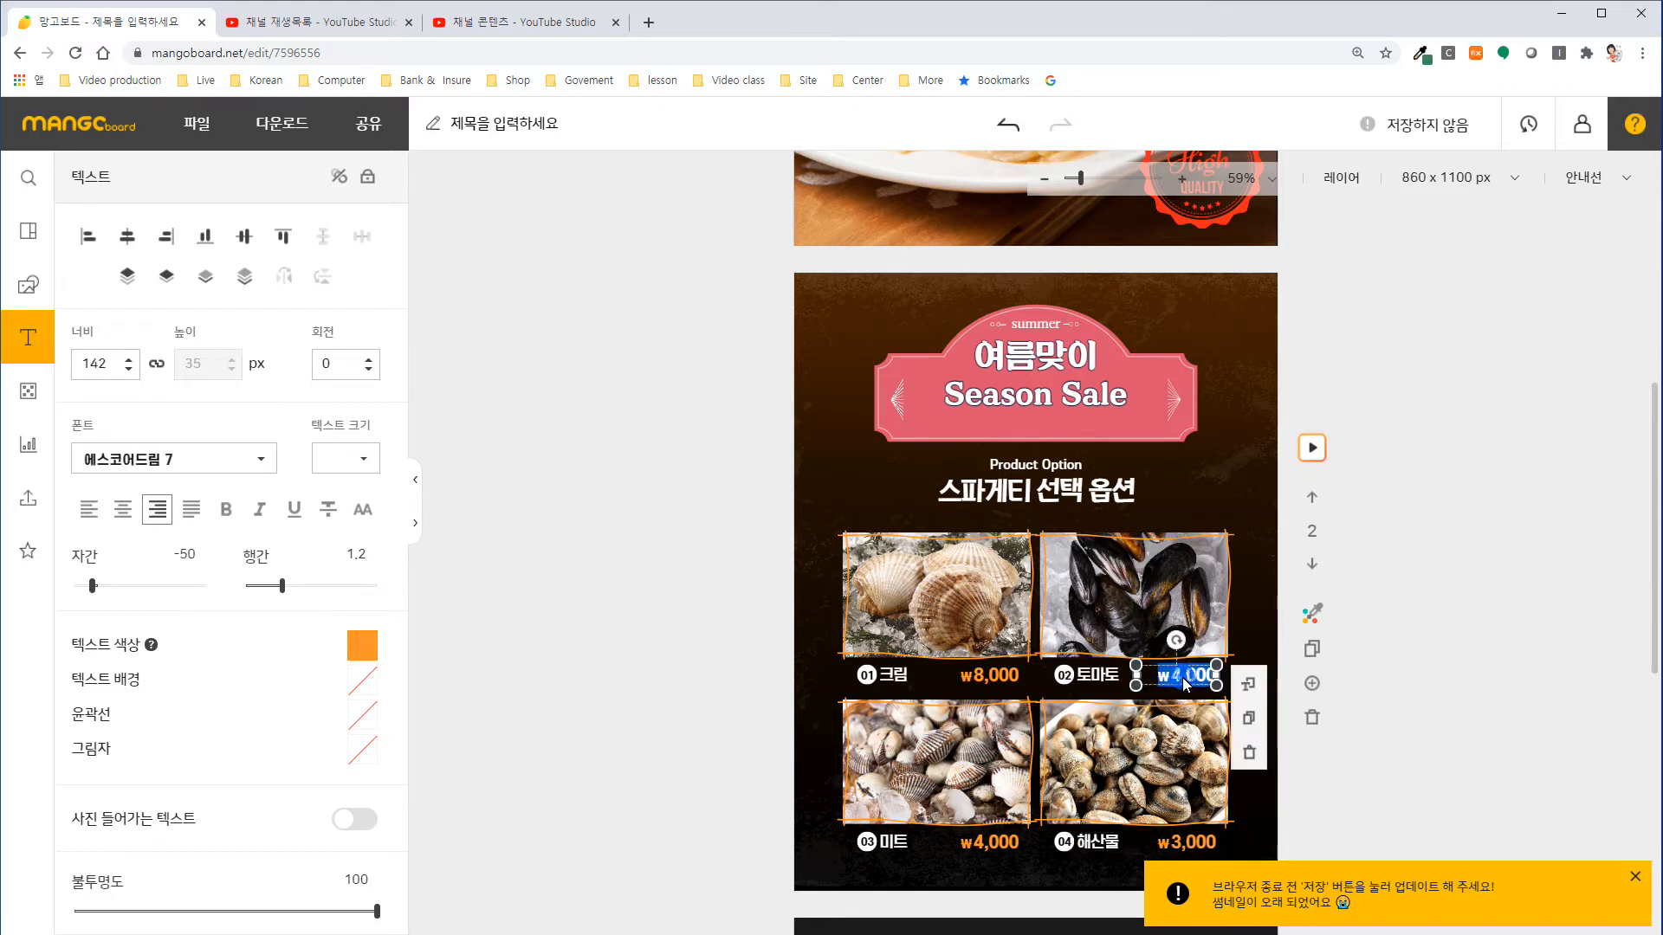
left_click(1175, 683)
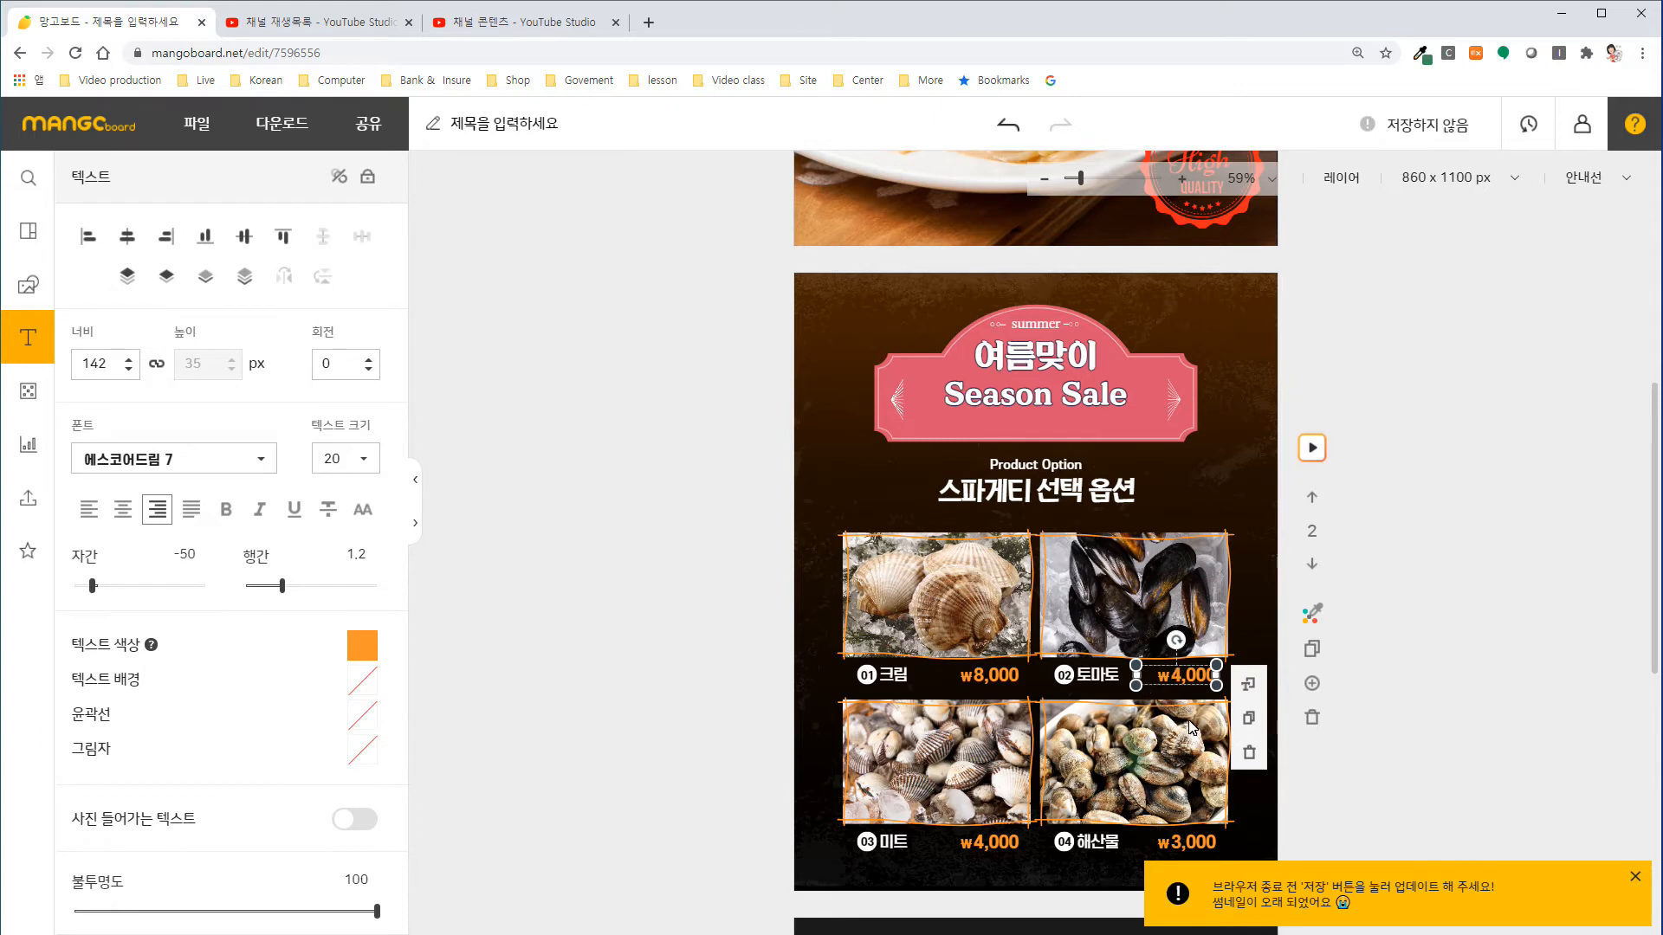
left_click(1181, 689)
left_click(1182, 684)
key("BackSpace")
left_click_drag(1161, 676, 1172, 675)
left_click(1168, 684)
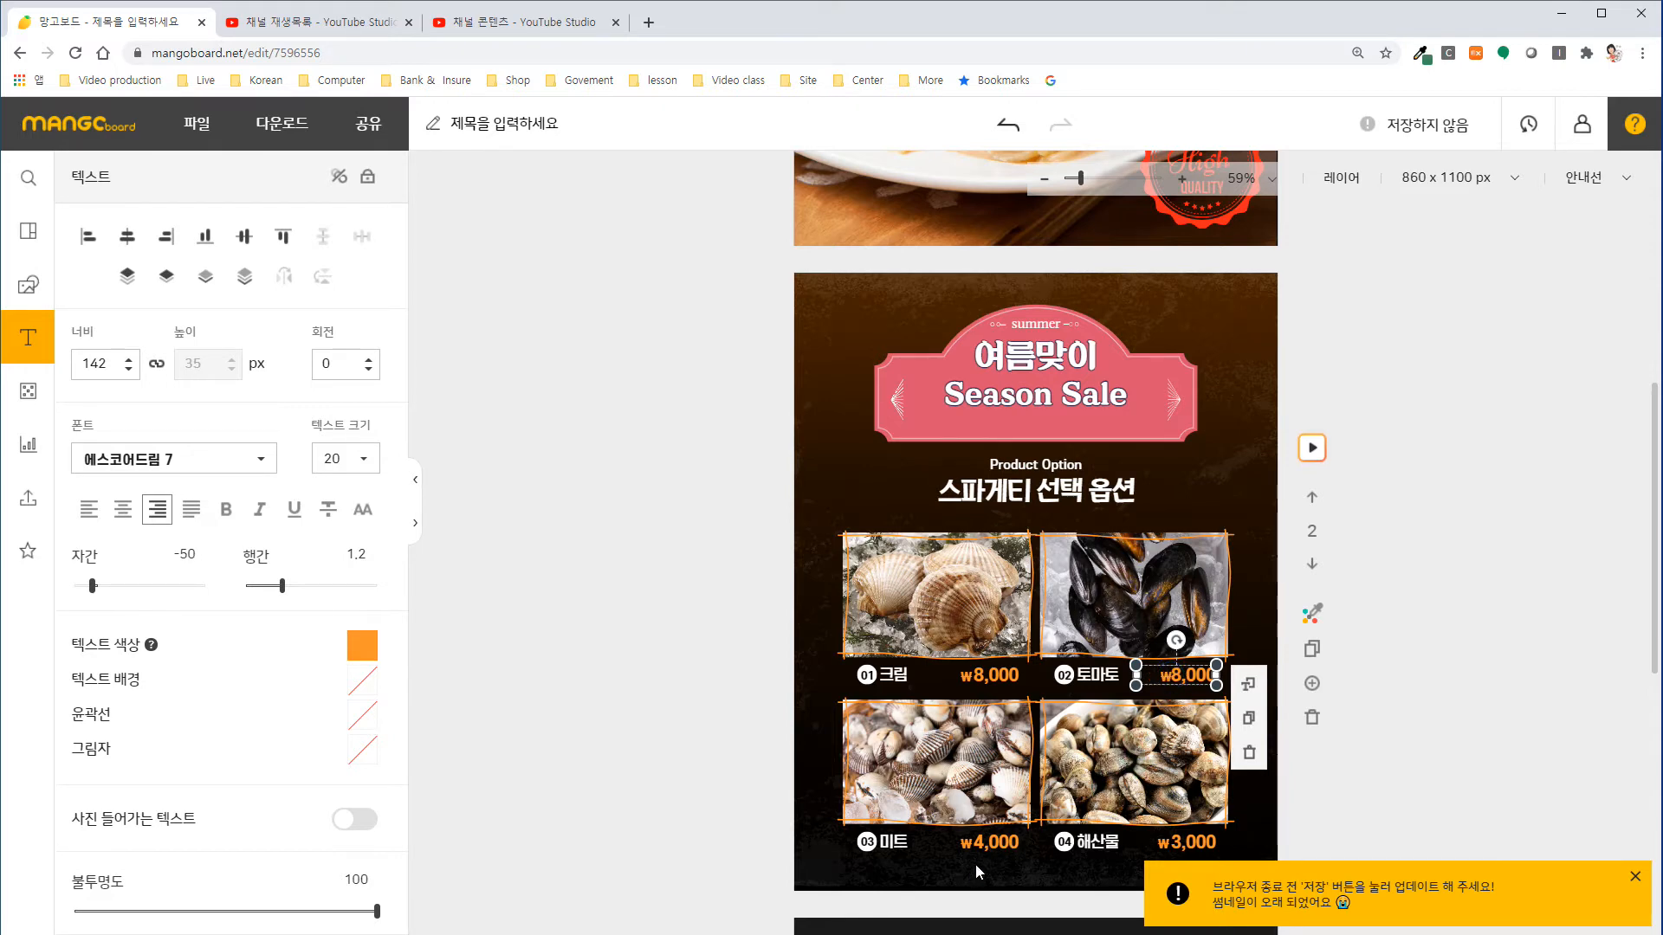
Delete the price texts of options 03 미트 and 04 해산물.
left_click(986, 844)
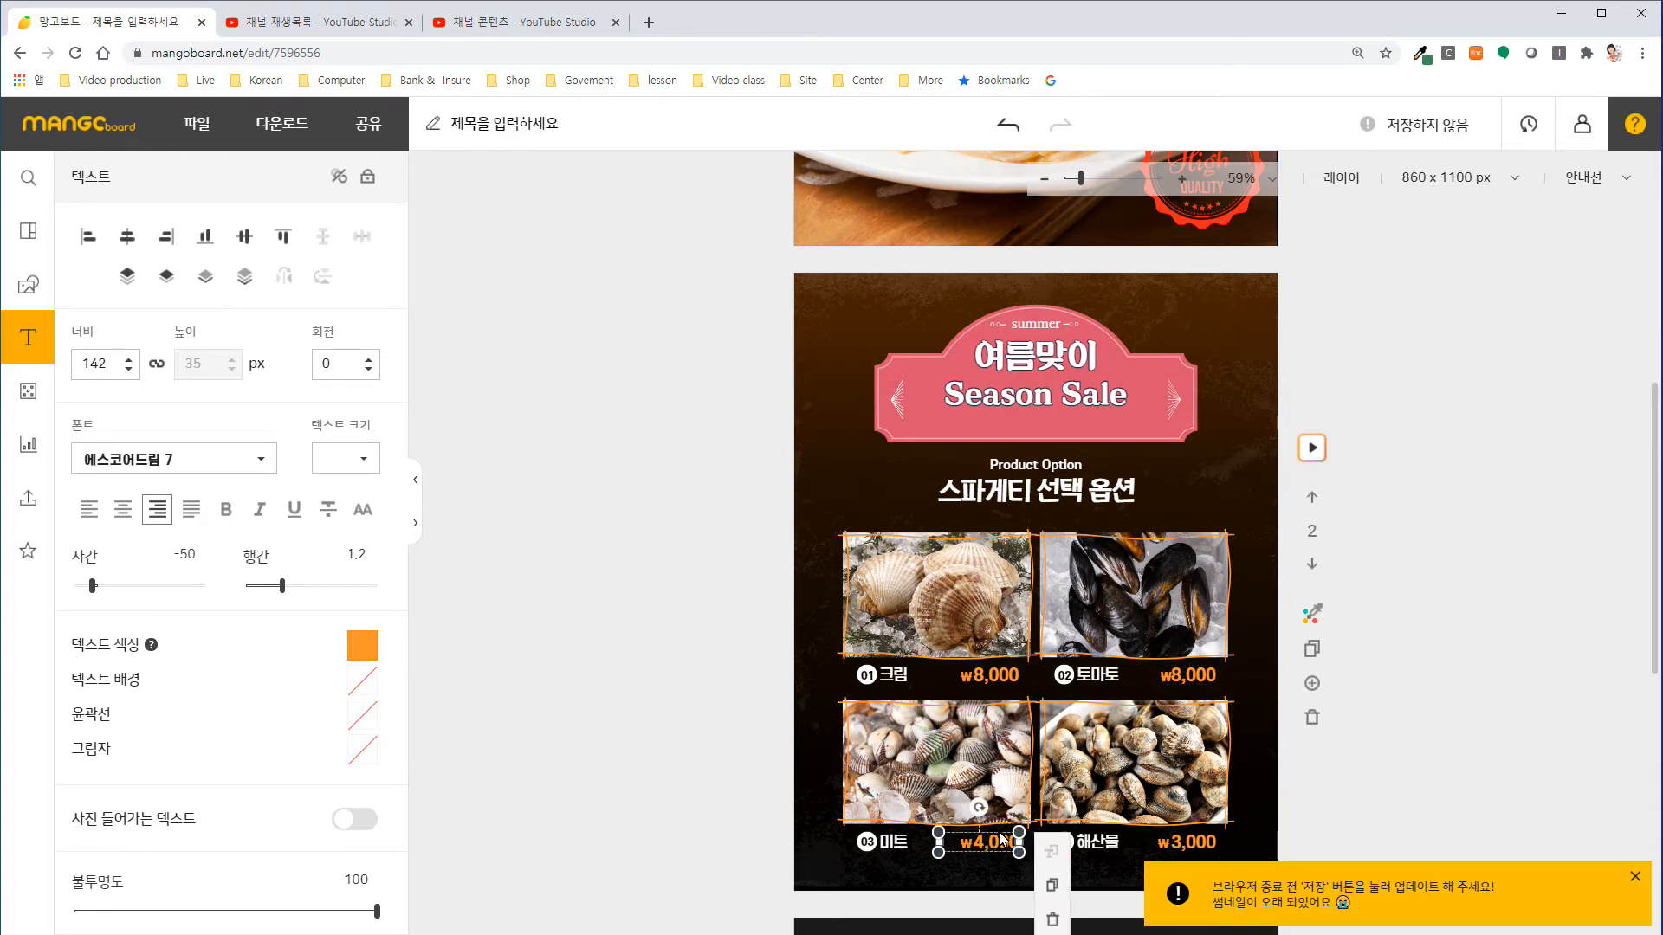
key("Delete")
left_click(1198, 838)
key("Delete")
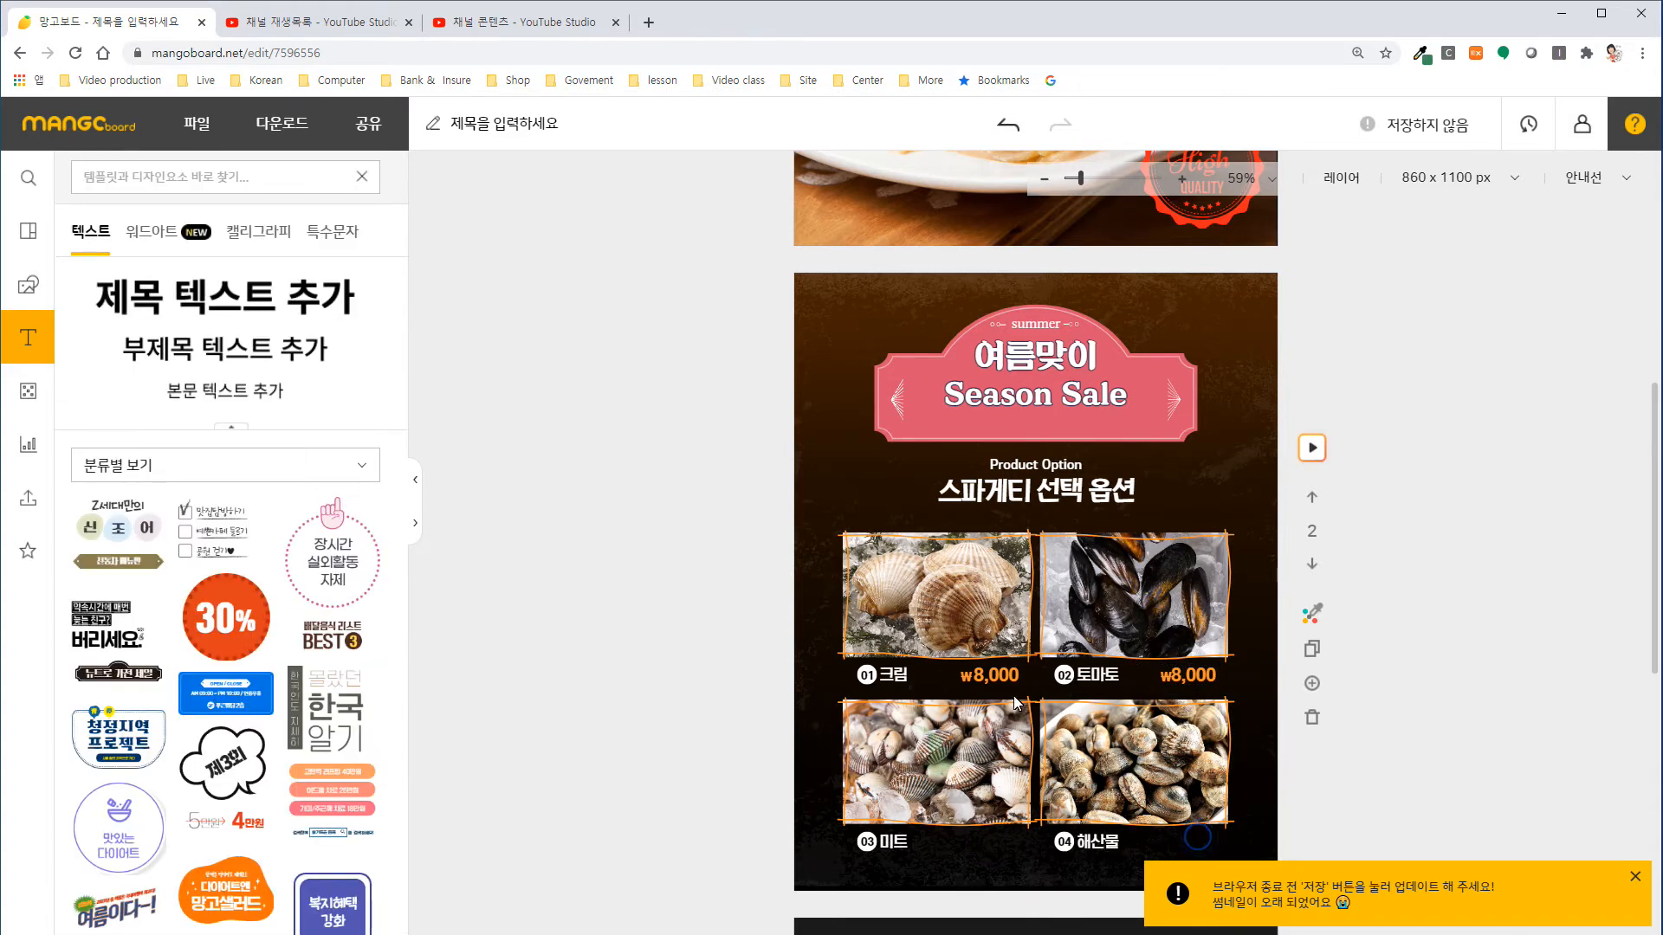
Copy the two ₩8,000 prices of options 01 and 02 and place the copies beside options 03 and 04.
left_click(1013, 677)
left_click(1179, 683, "shift")
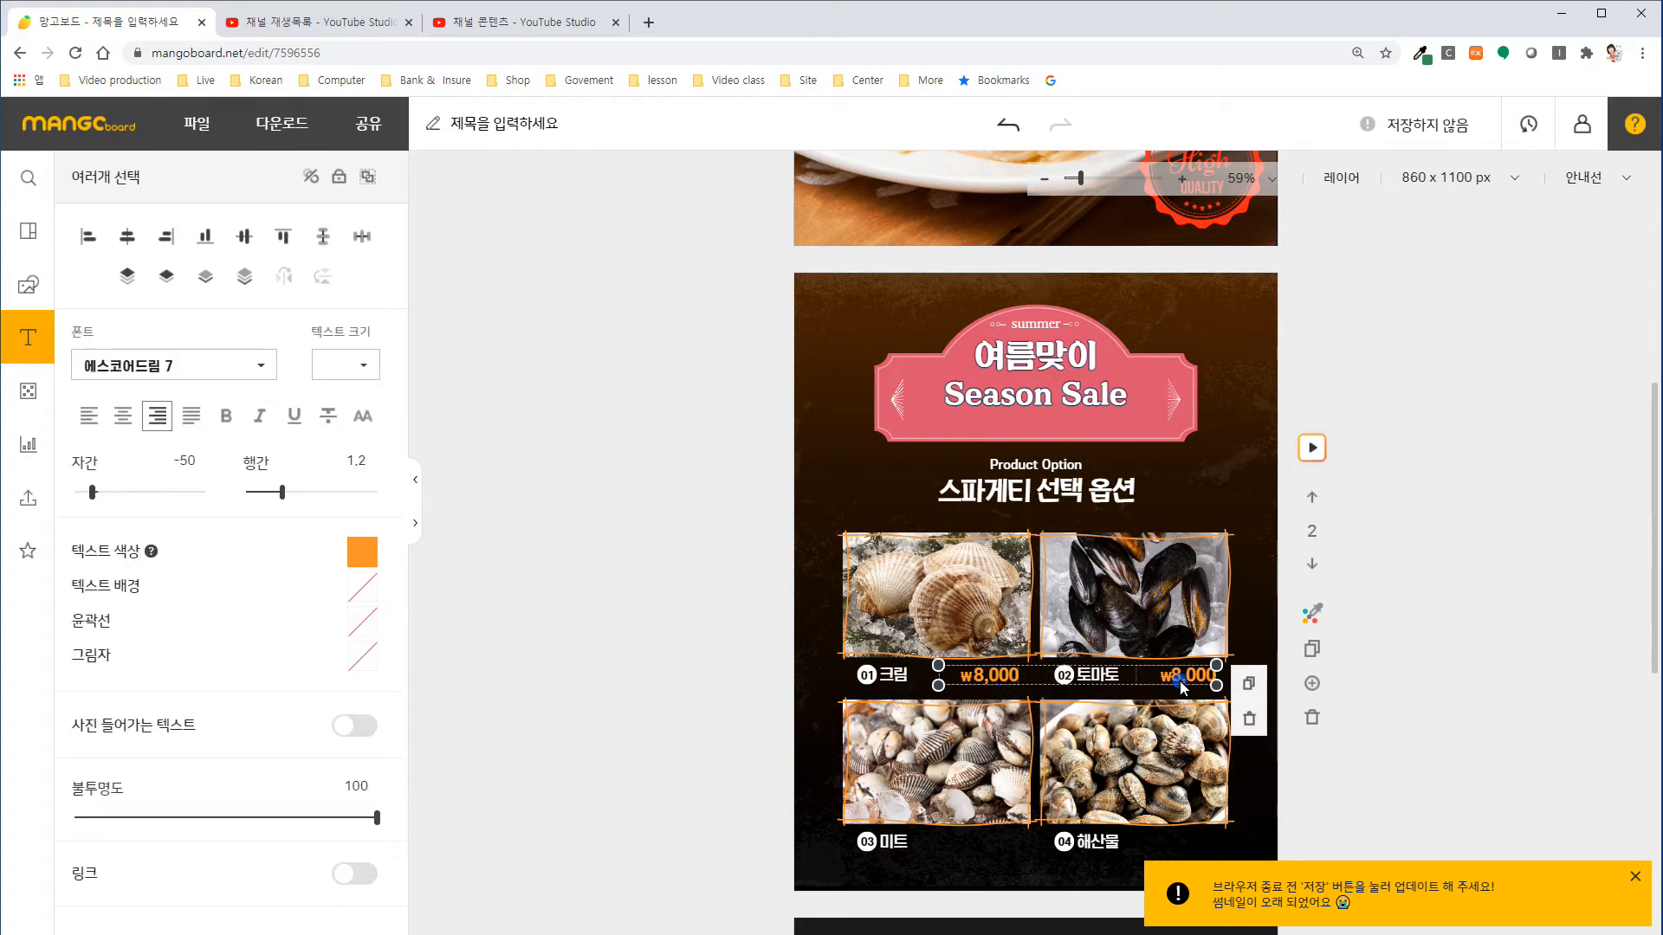
key("ctrl+v")
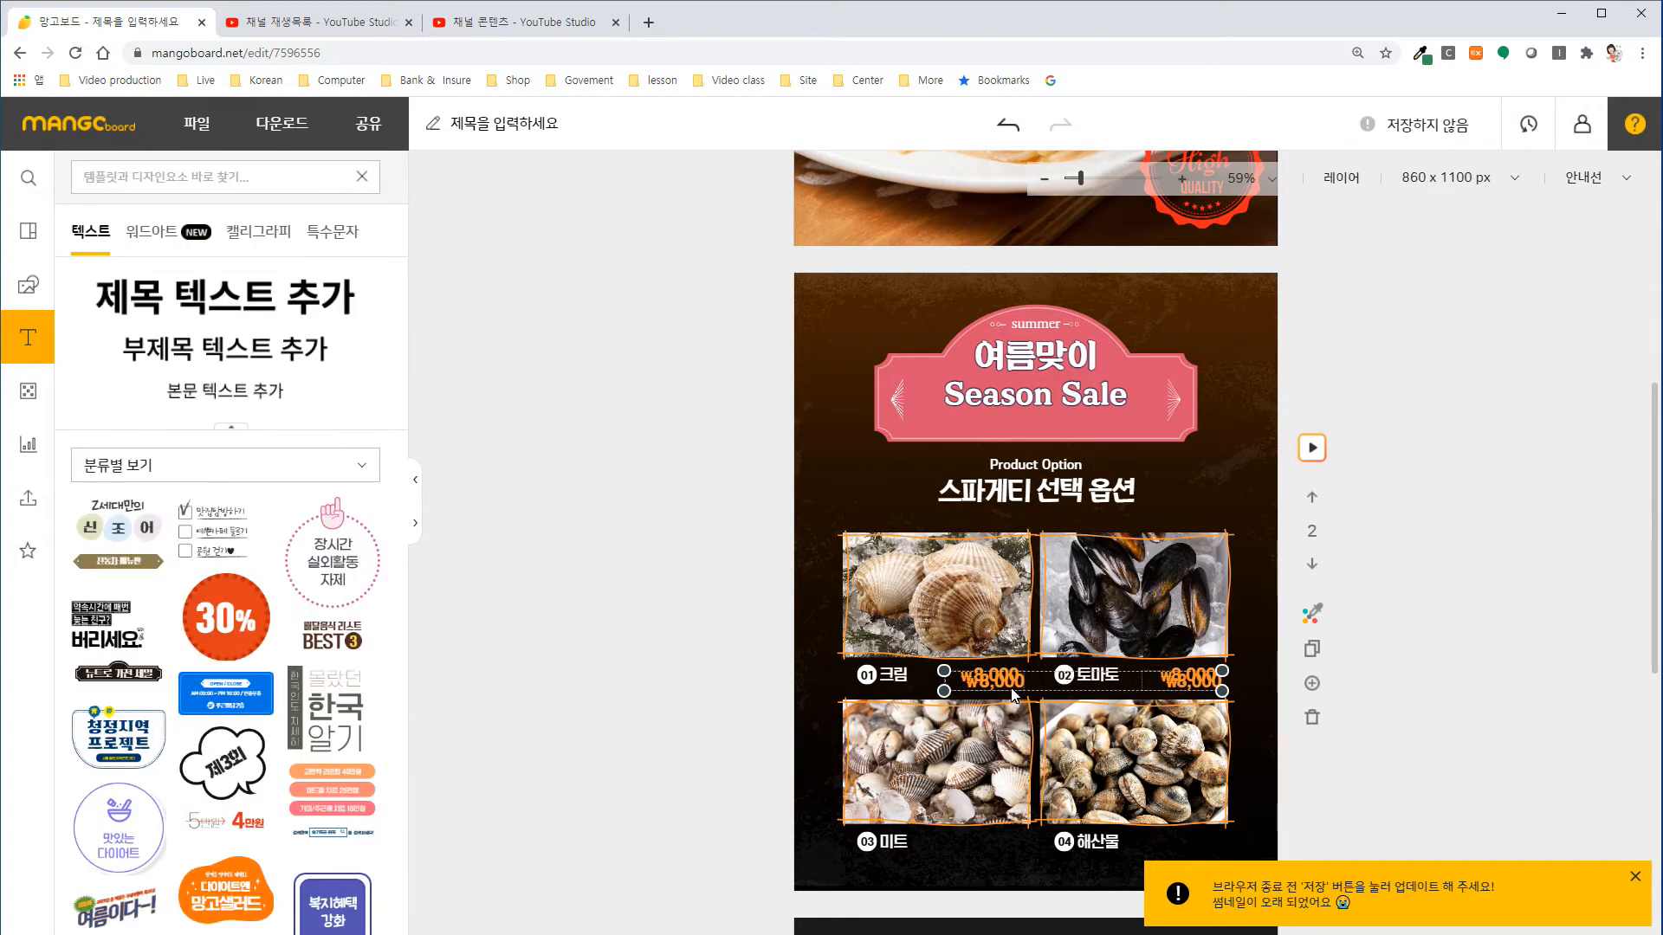
left_click_drag(1012, 689, 1009, 849)
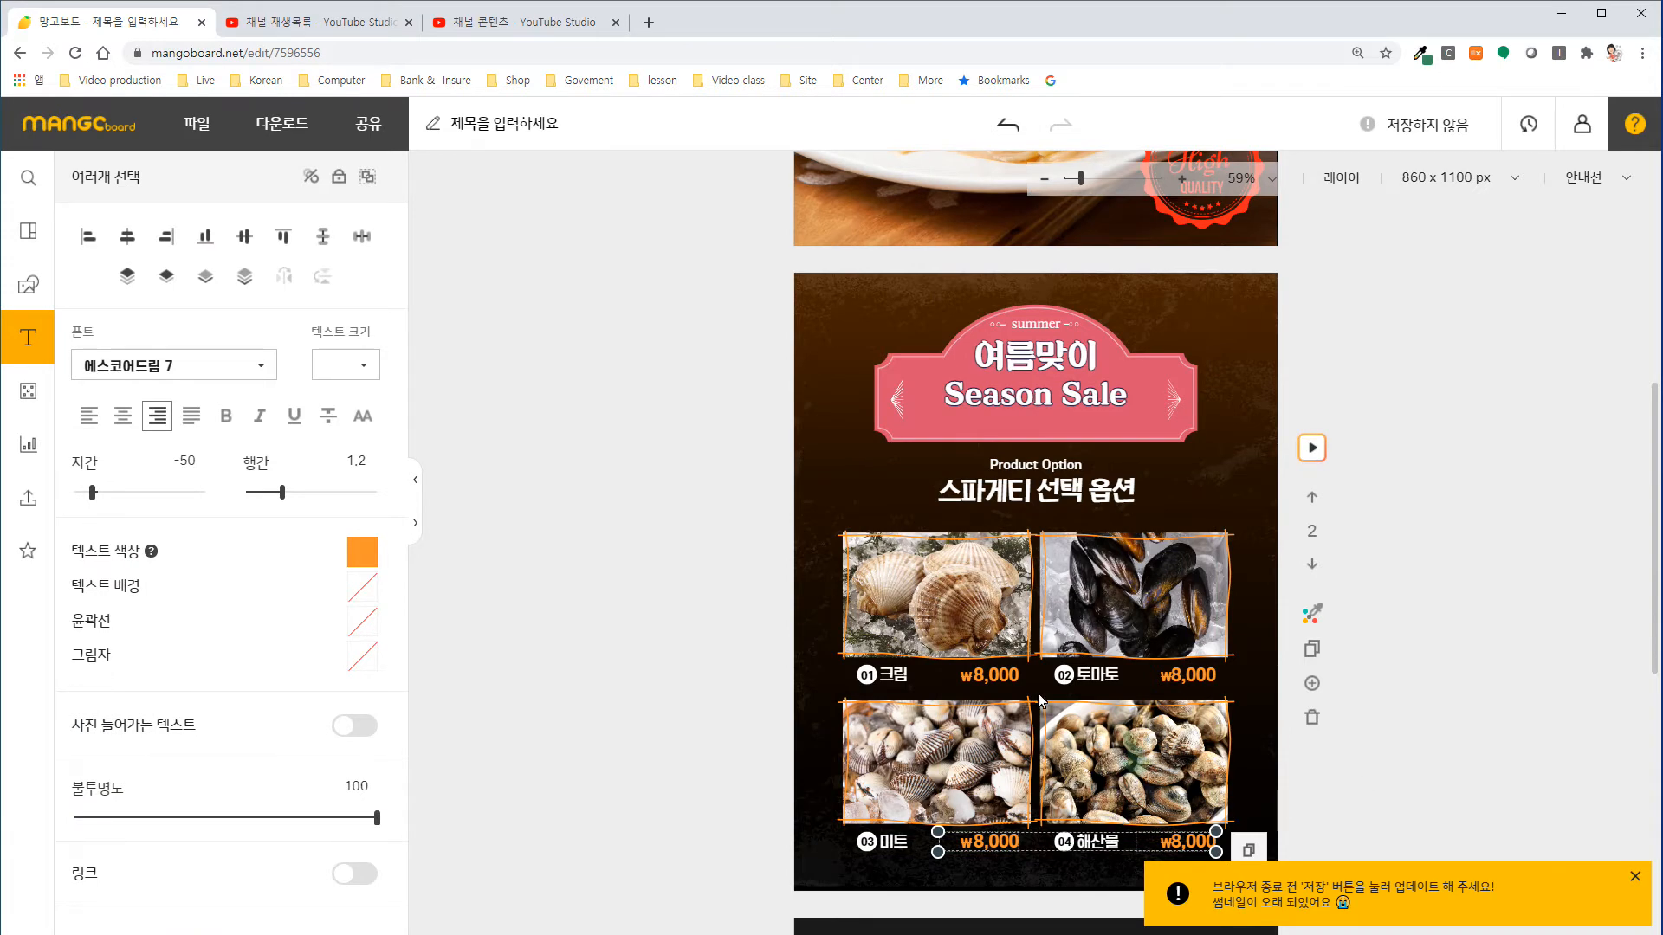
Search the design element library for "스파게티".
left_click(28, 285)
left_click(153, 184)
double_click(121, 180)
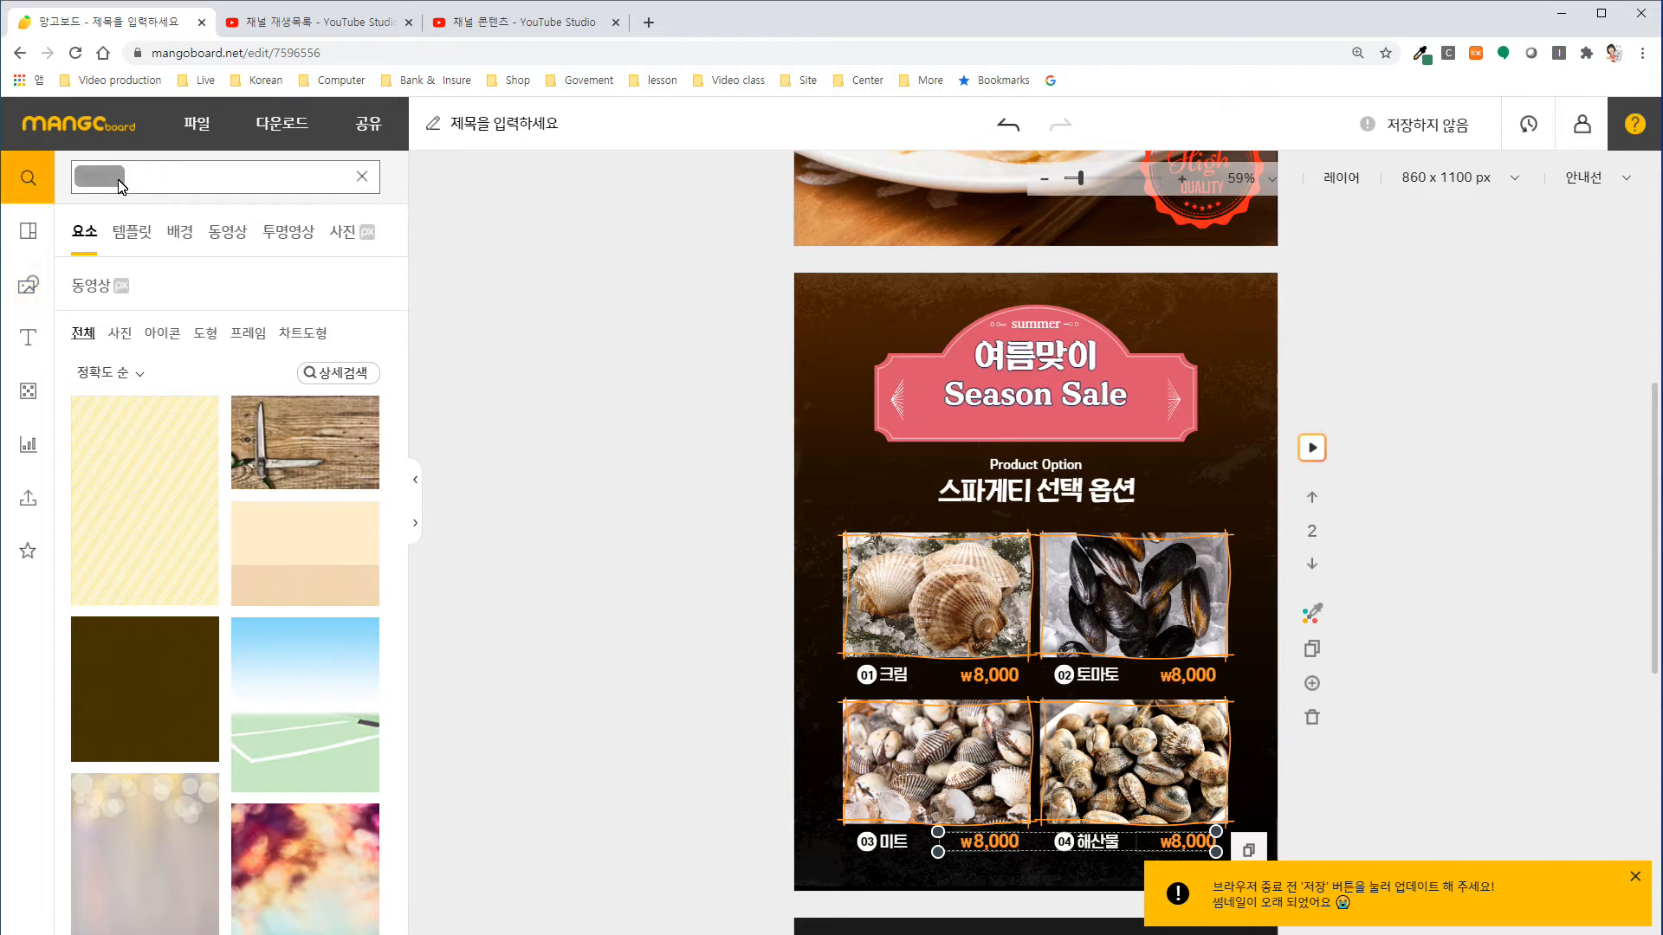
key("BackSpace")
left_click(123, 179)
type("식파게티")
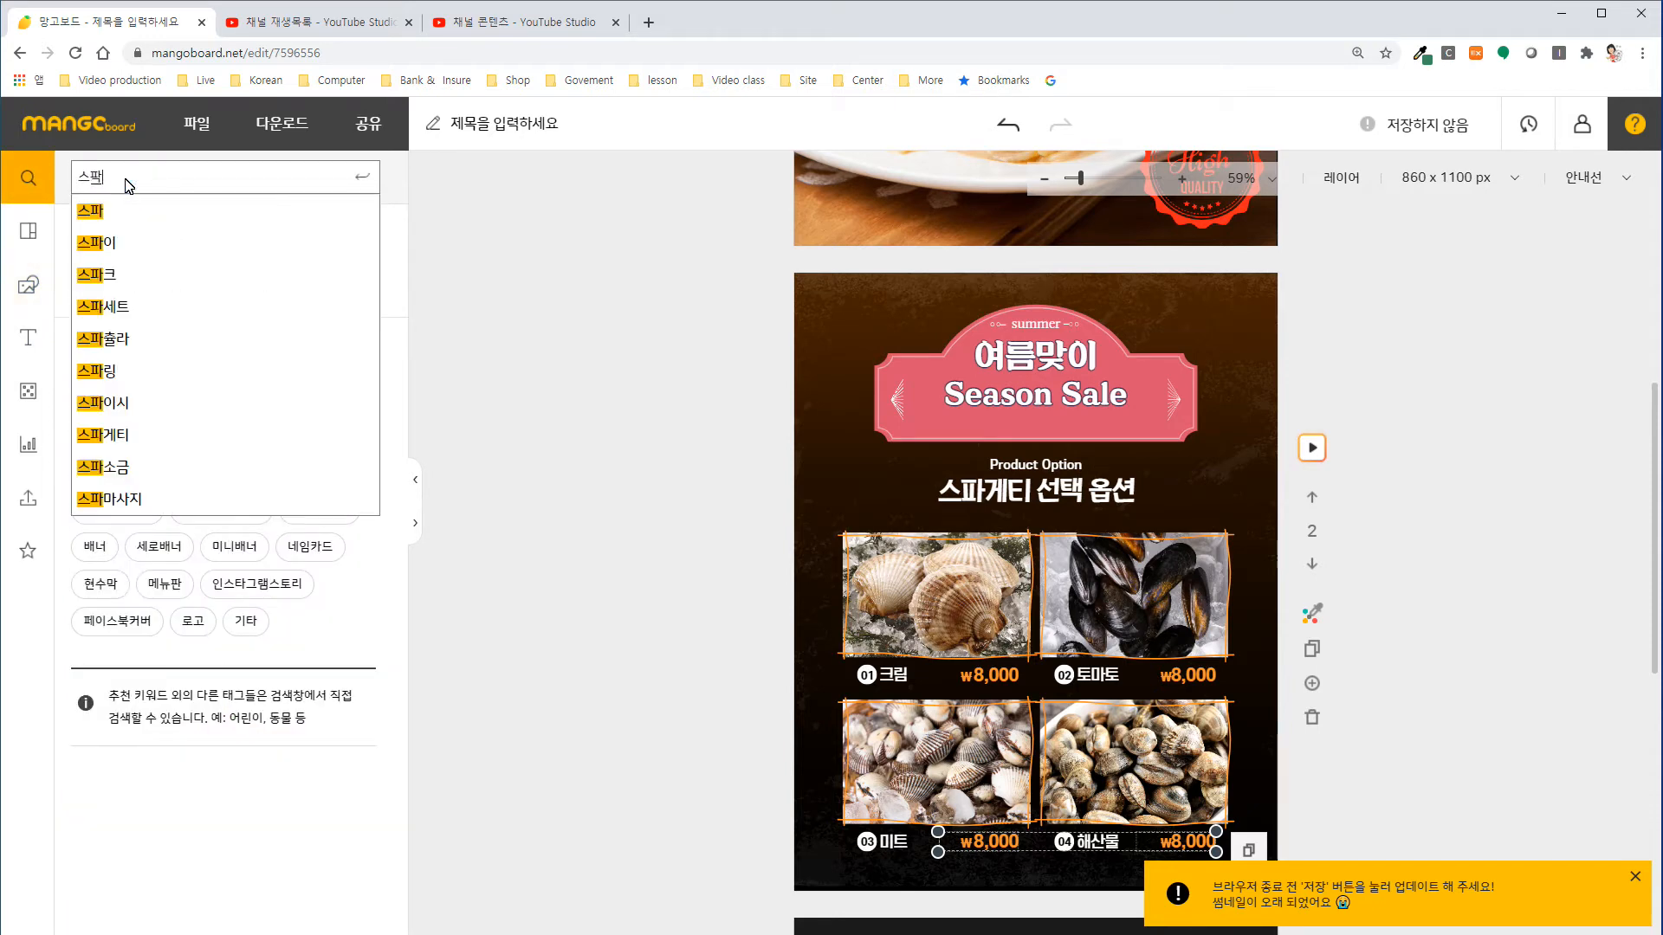
key("Return")
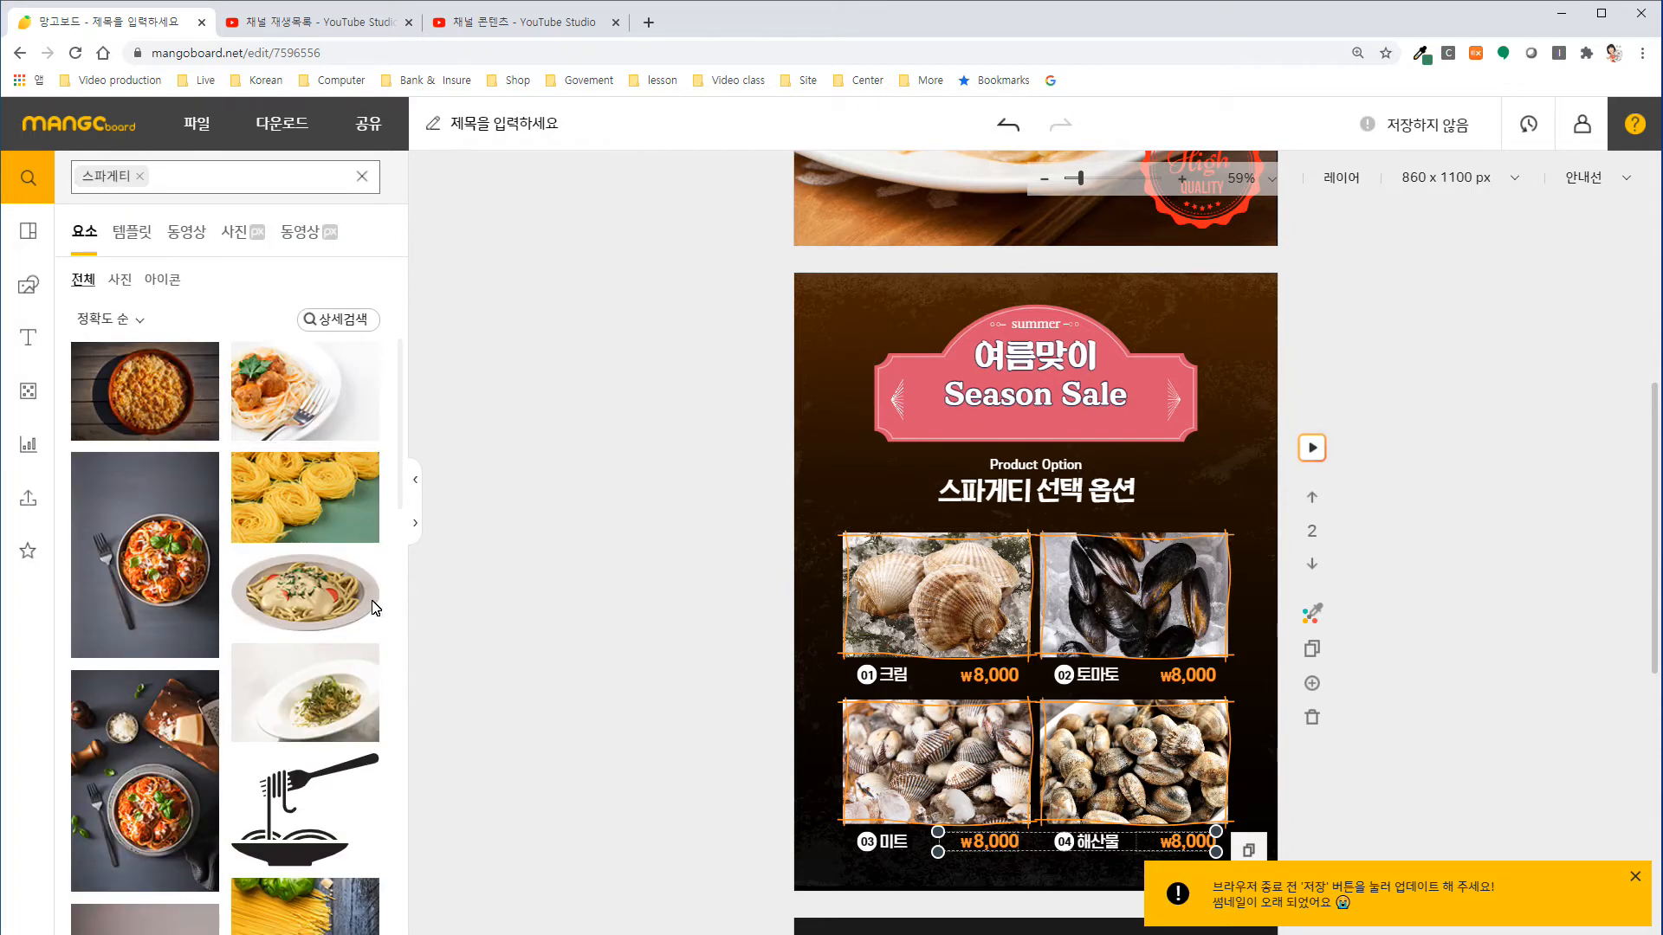
Replace the option 01 크림 picture with the cream spaghetti image and the option 03 미트 picture with the meatball spaghetti photo.
left_click_drag(320, 594, 965, 617)
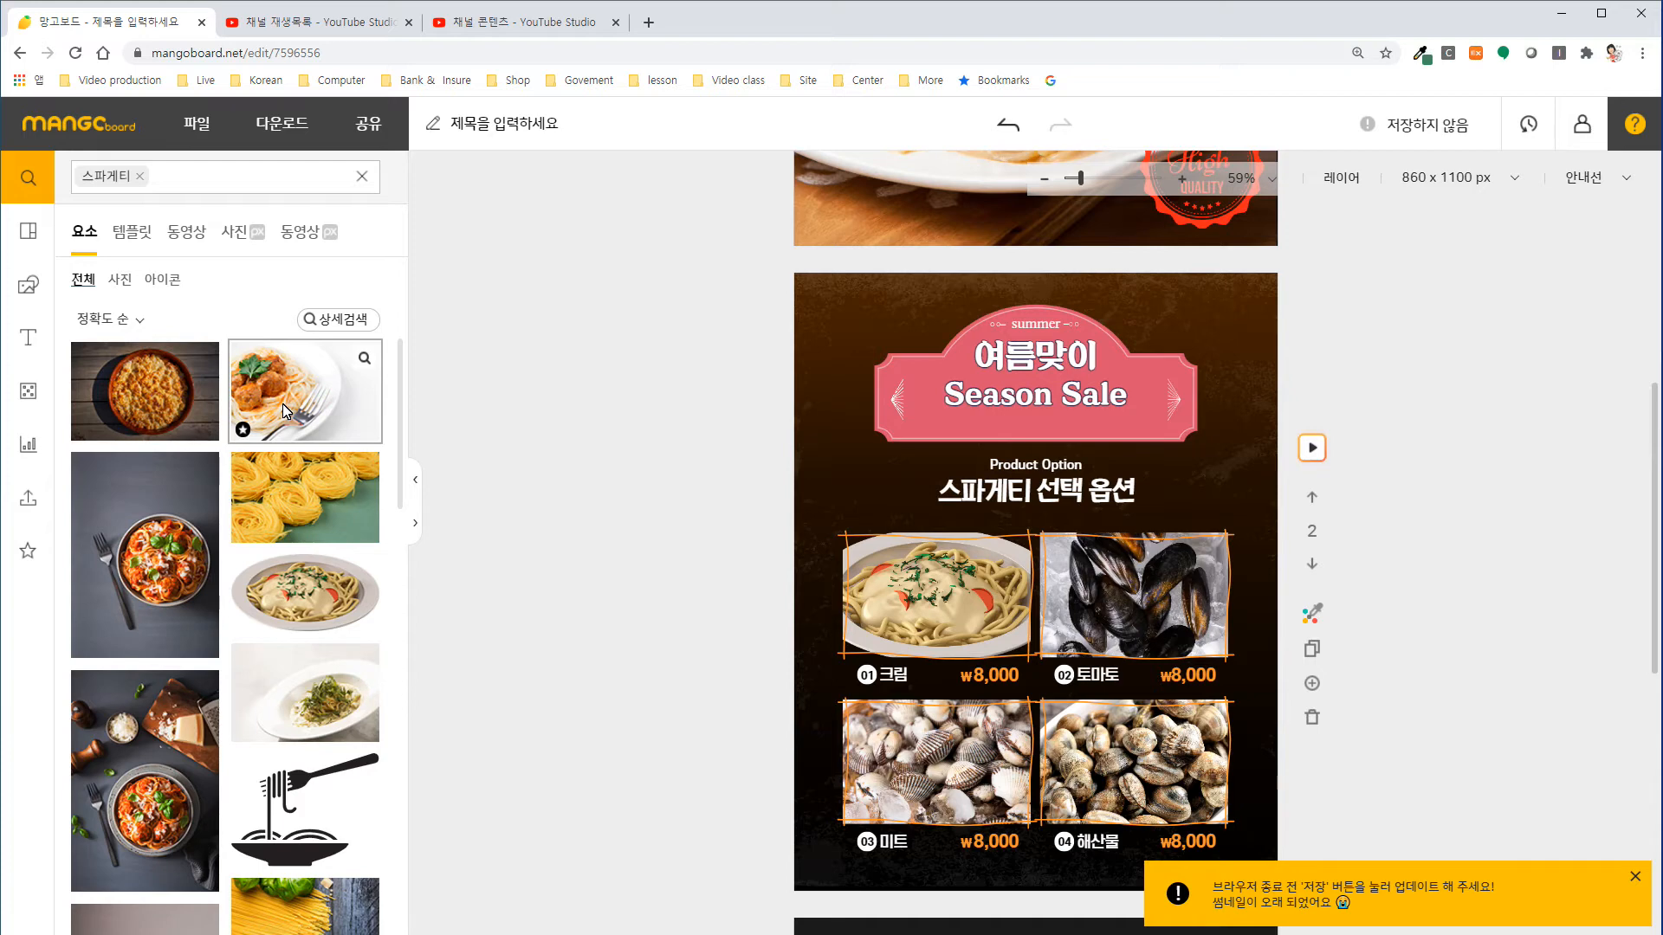
left_click_drag(283, 402, 983, 598)
left_click_drag(959, 710, 953, 753)
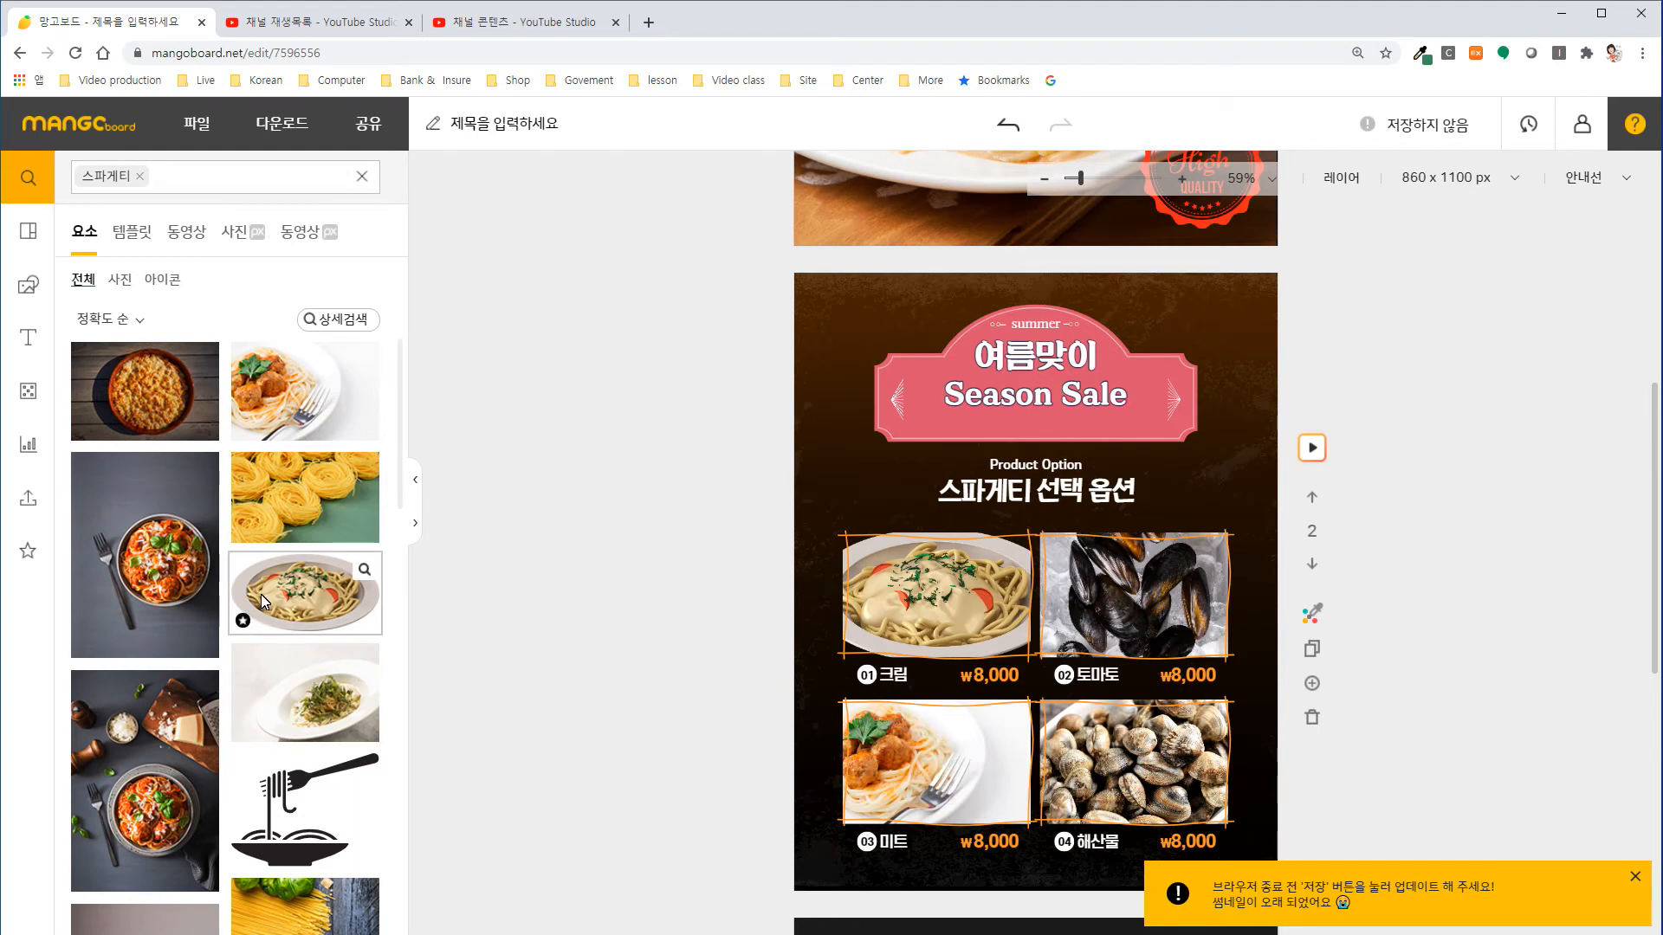
Replace the option 02 토마토 picture with the photo of tomato spaghetti with meatballs on a plate.
scroll(290, 671, "down", 4)
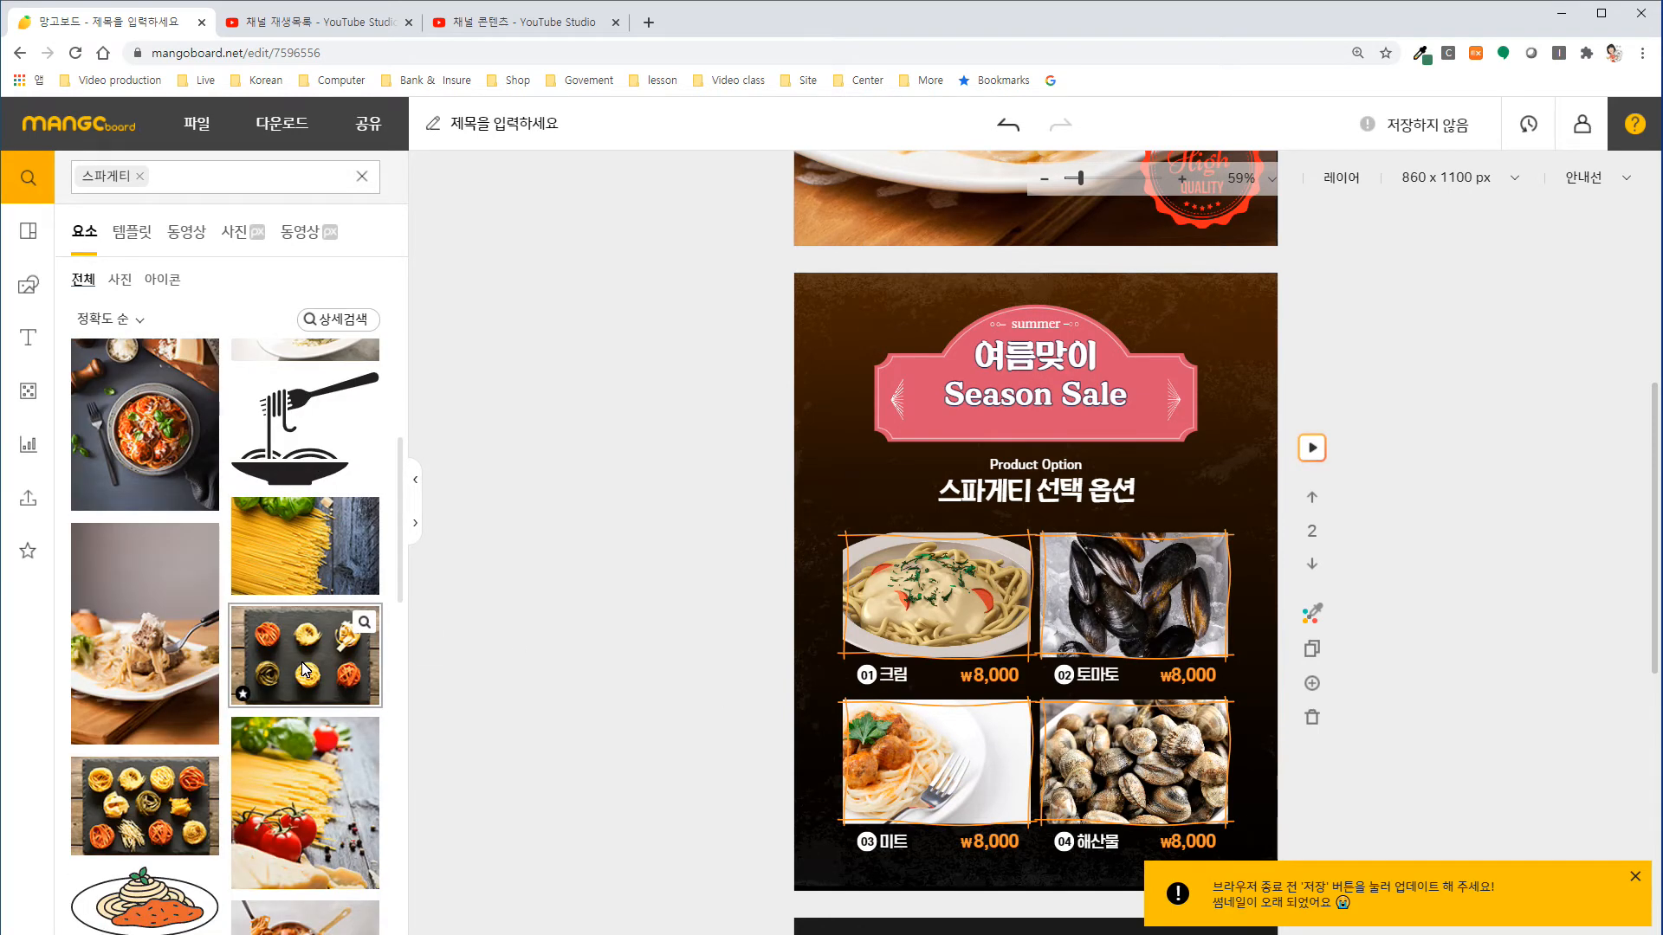
scroll(302, 670, "down", 4)
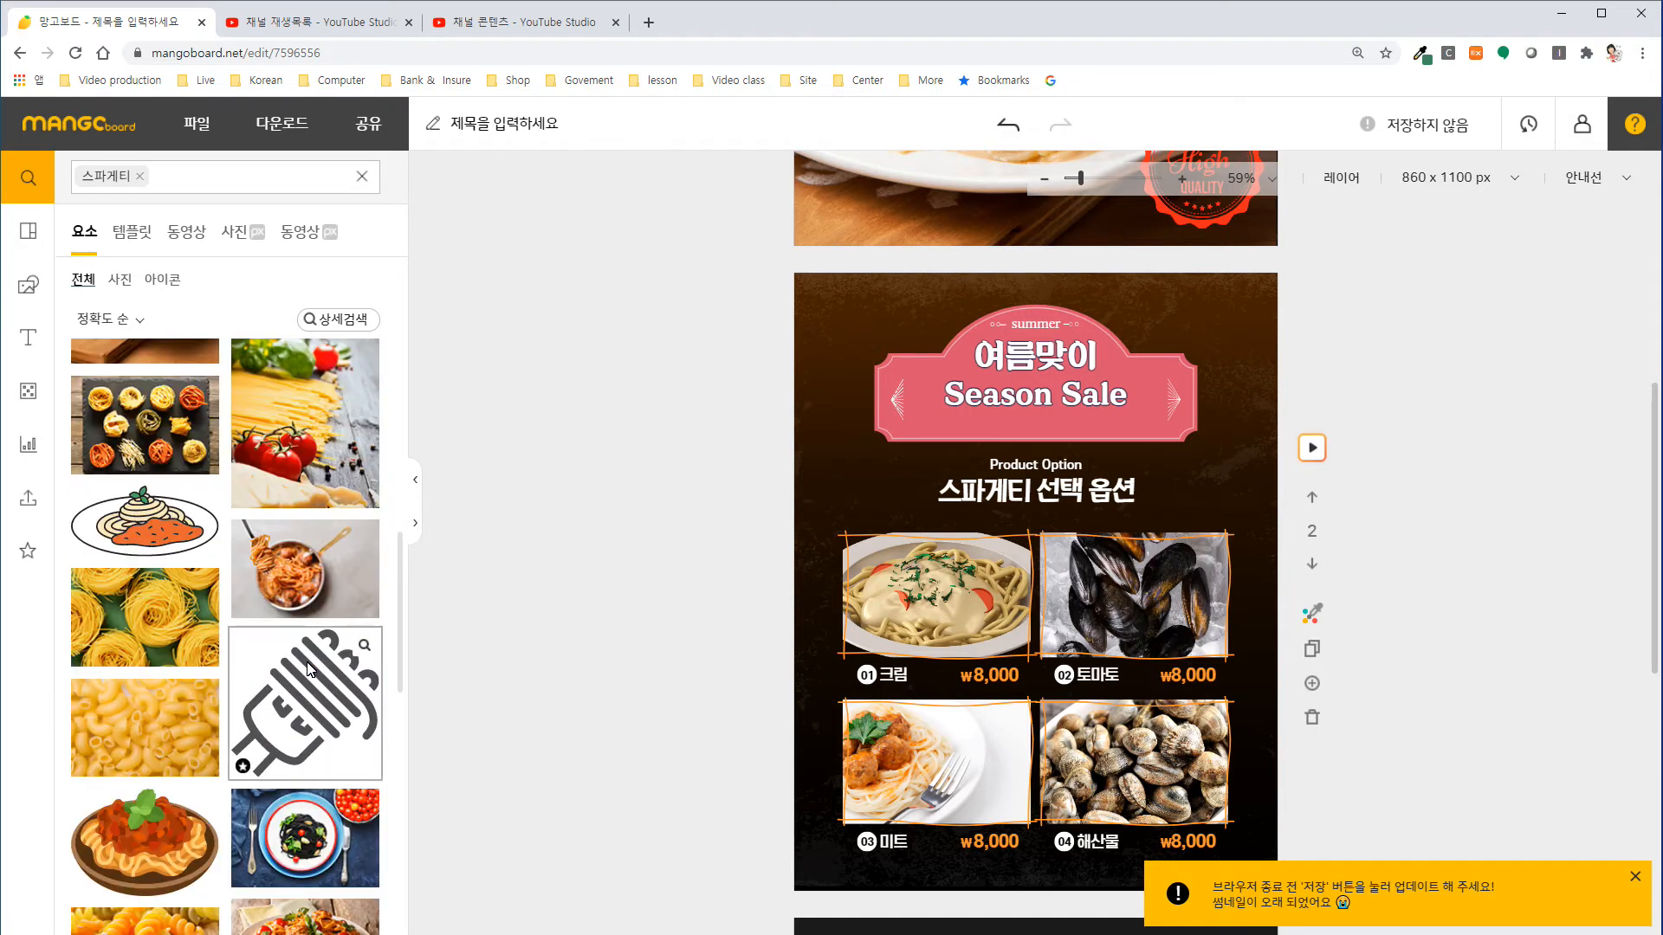
scroll(309, 668, "down", 2)
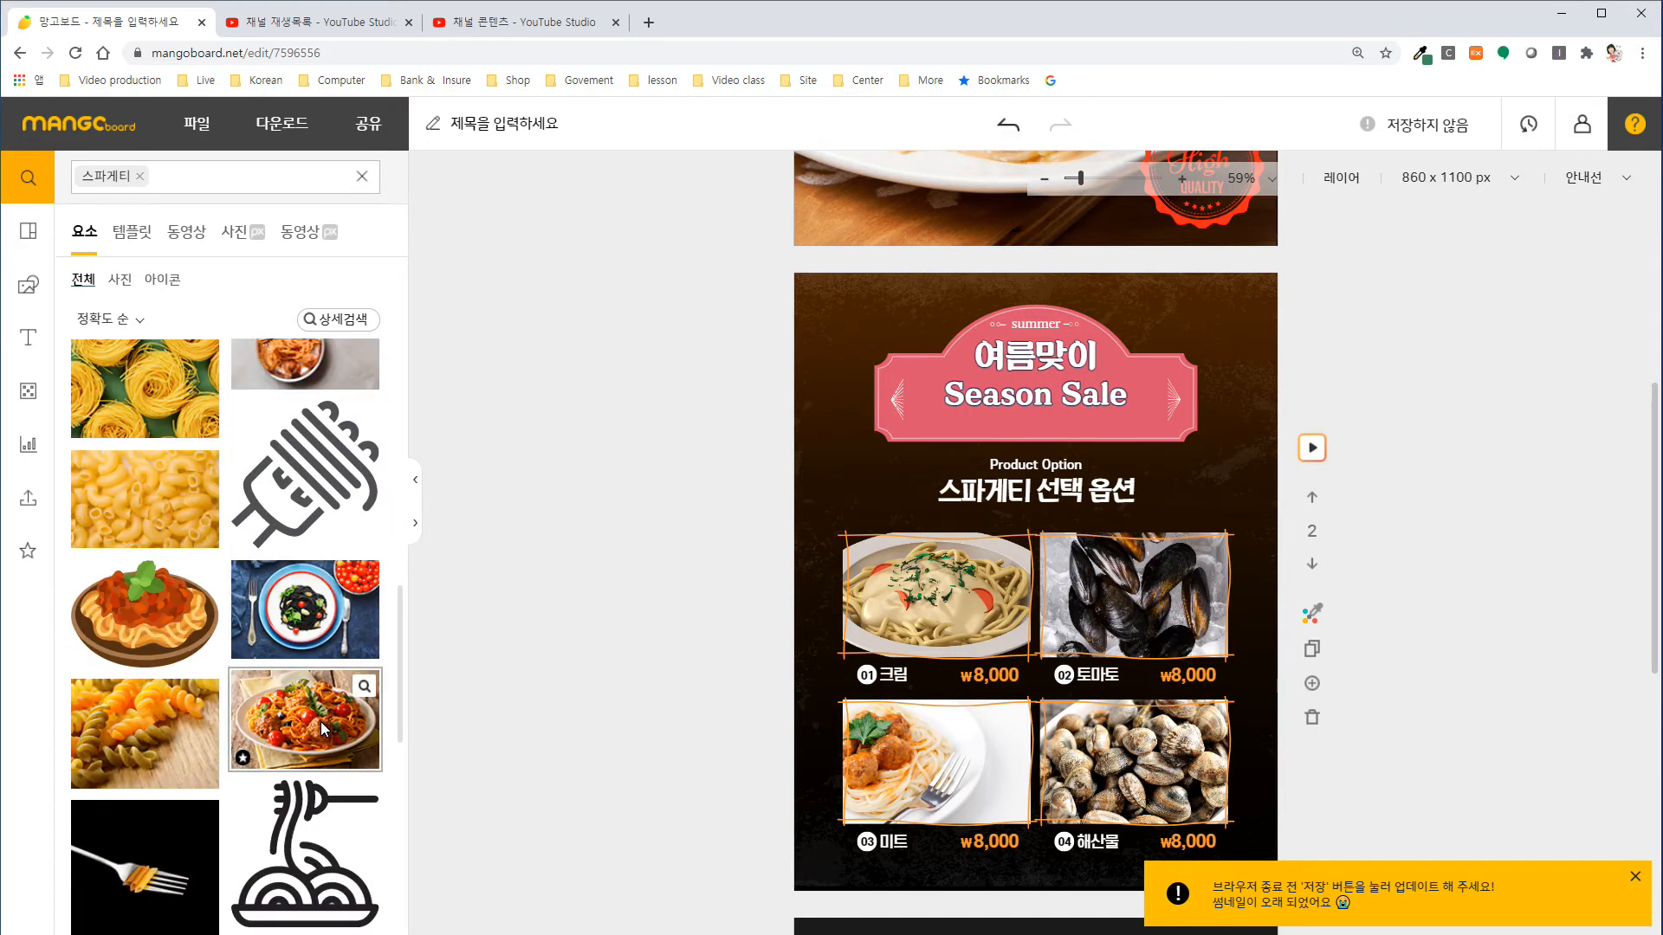
left_click_drag(322, 728, 1068, 615)
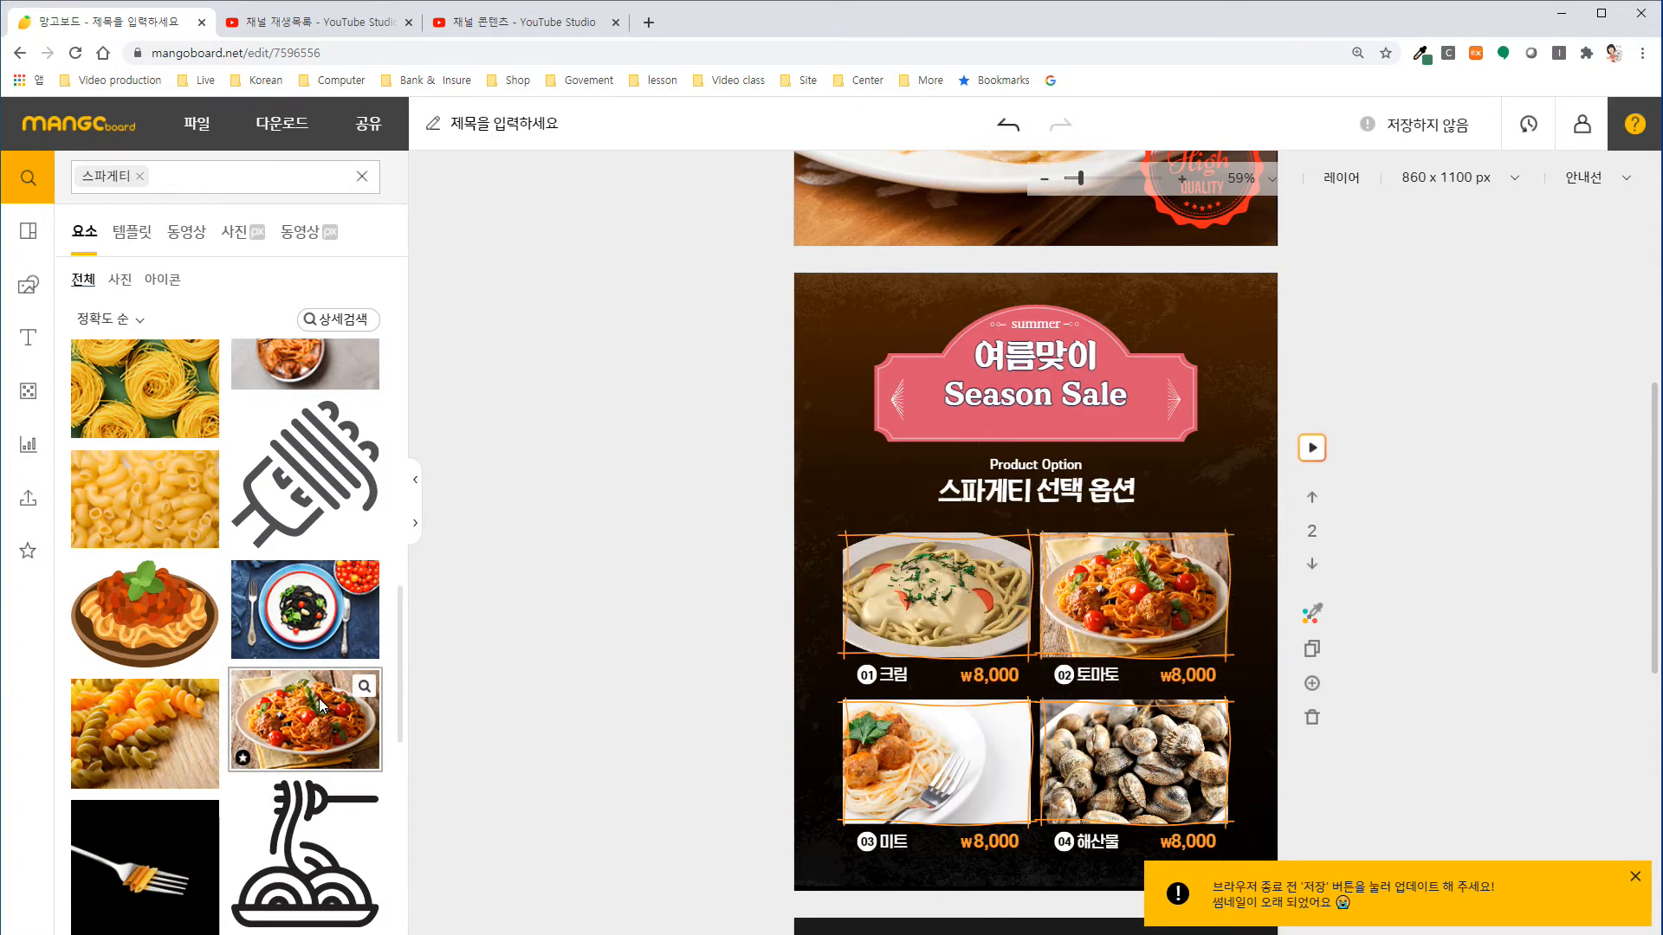
Replace the option 04 해산물 picture with the shrimp spaghetti photo from the search results.
scroll(320, 654, "down", 10)
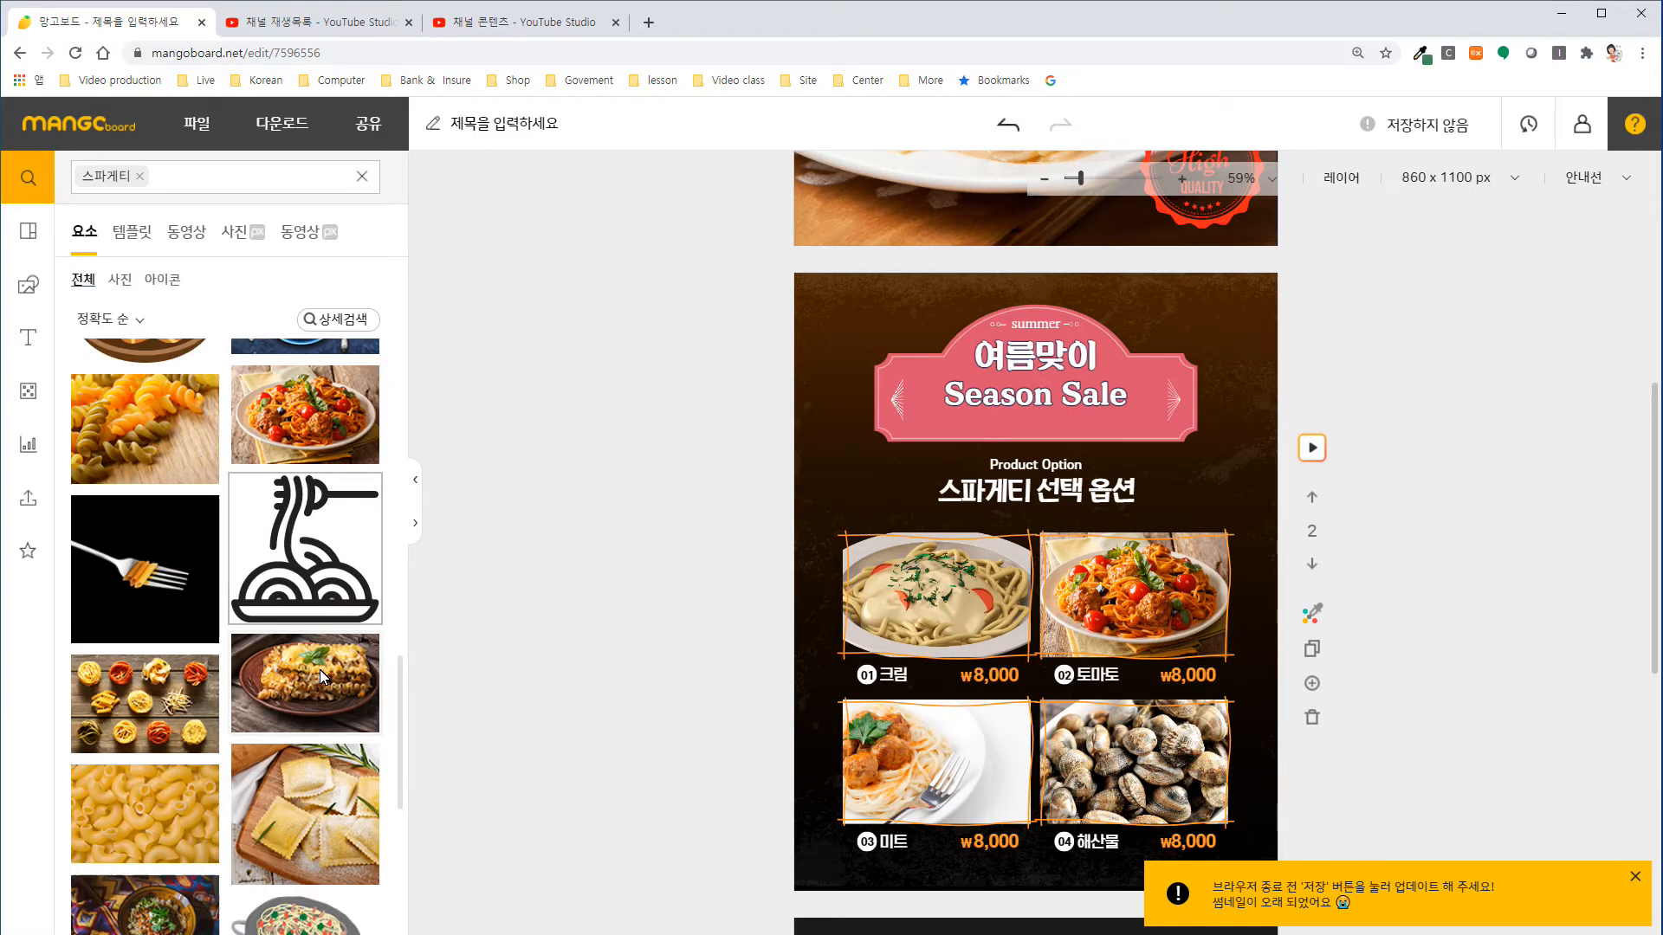
scroll(331, 681, "down", 5)
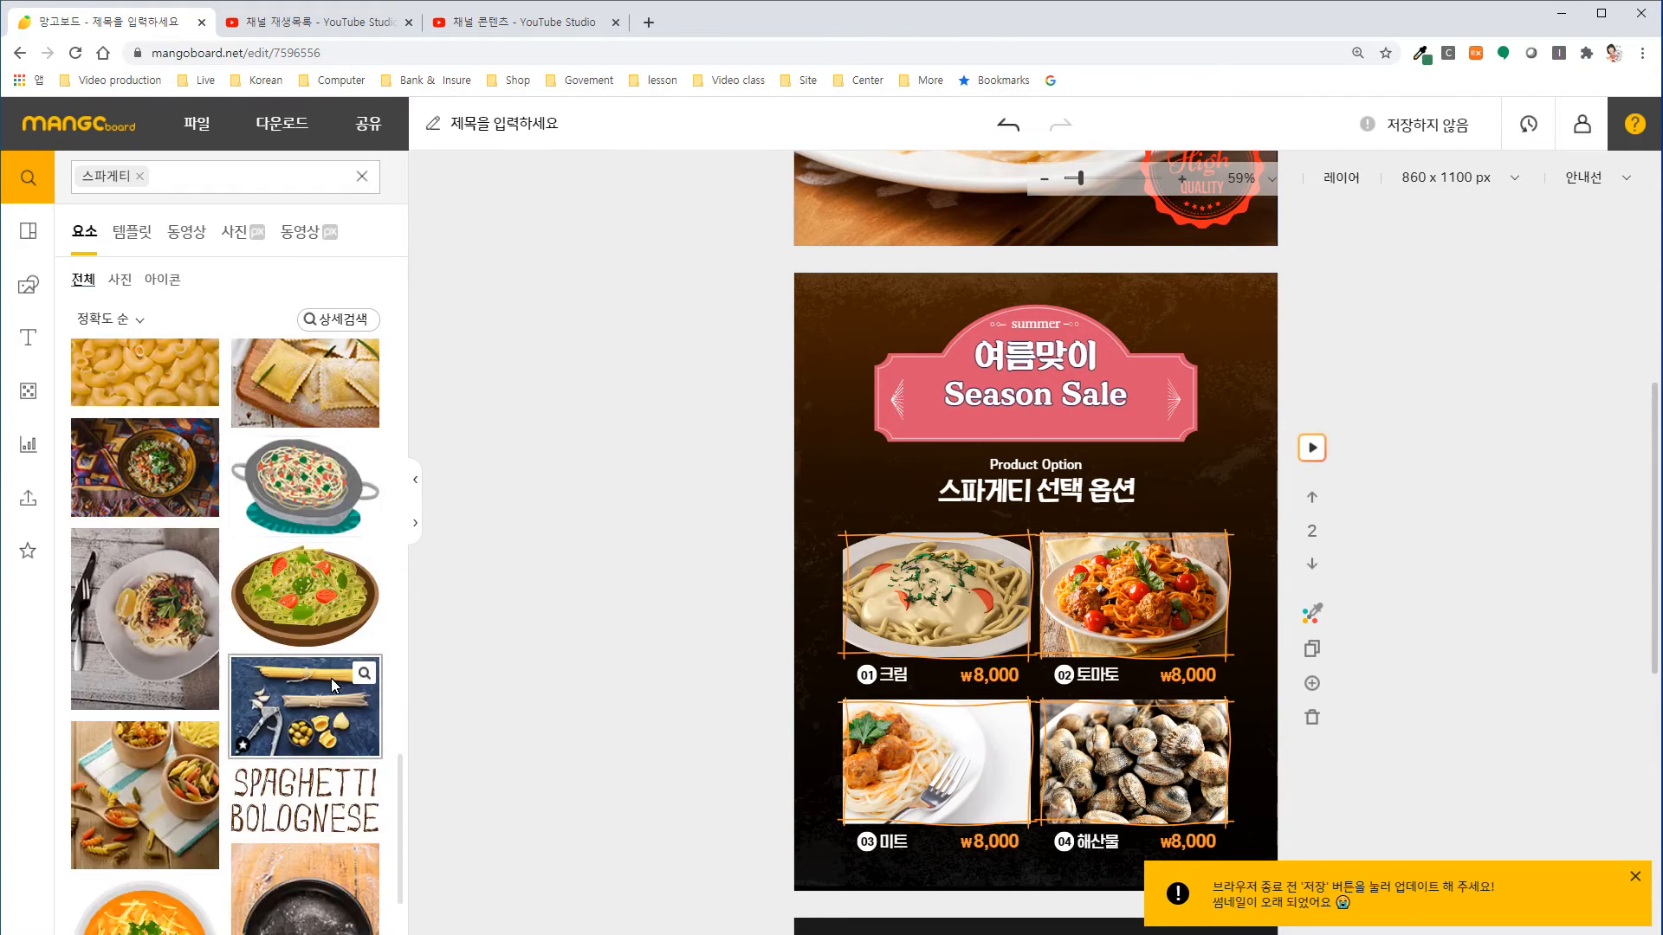
scroll(344, 693, "down", 2)
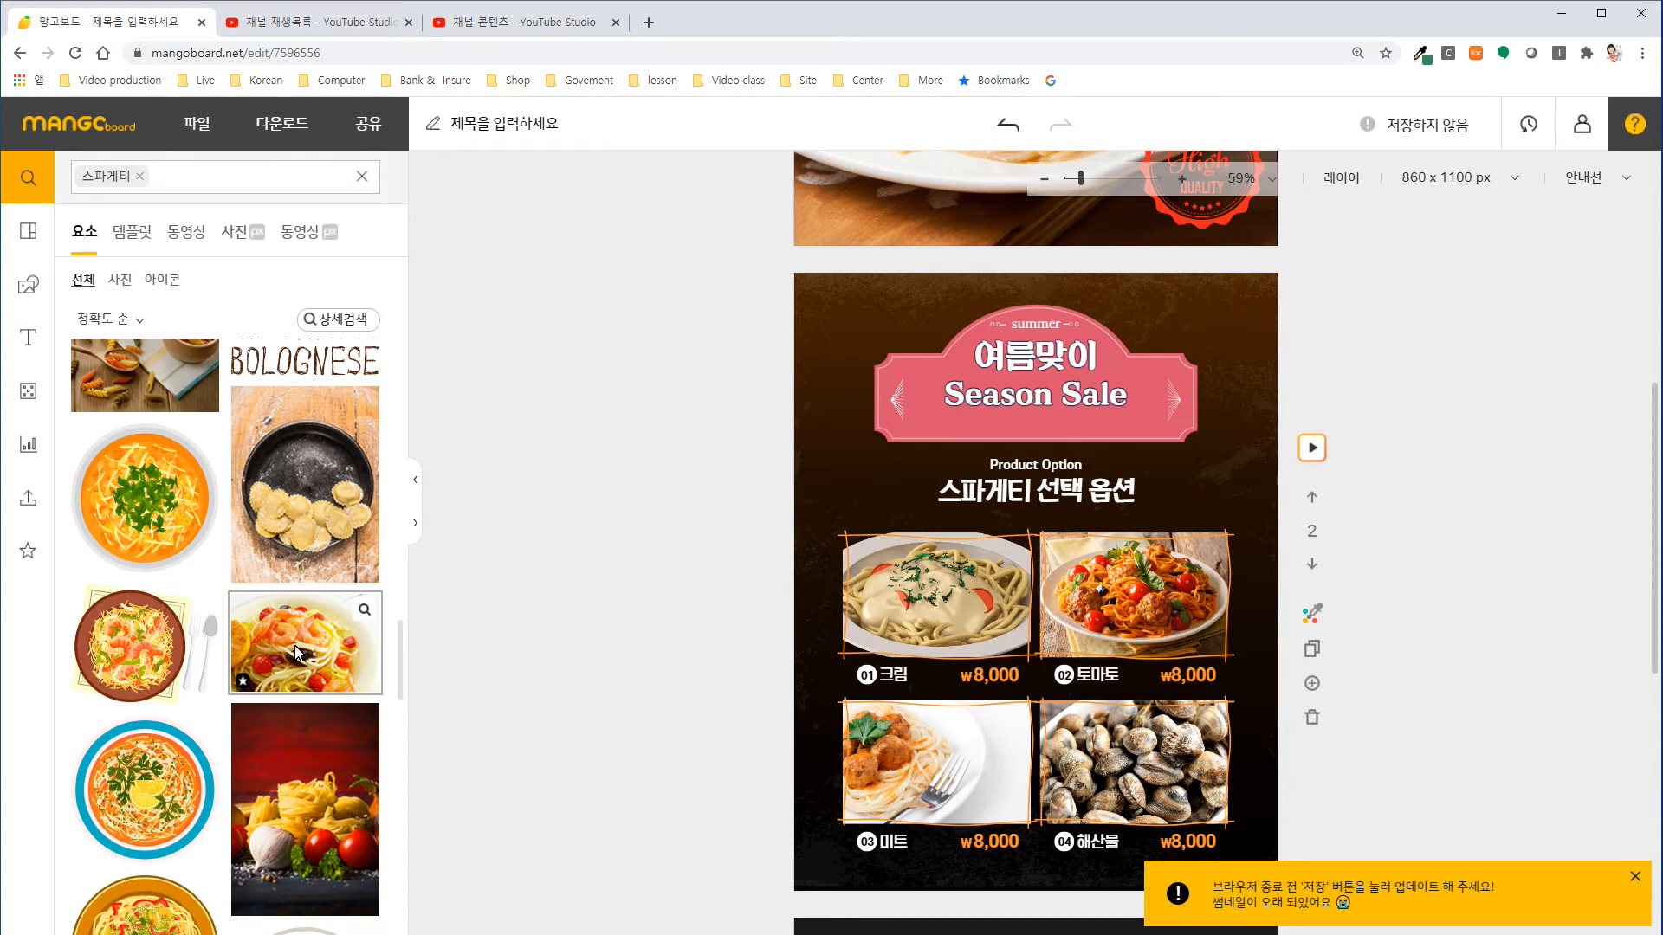
left_click_drag(297, 651, 1121, 740)
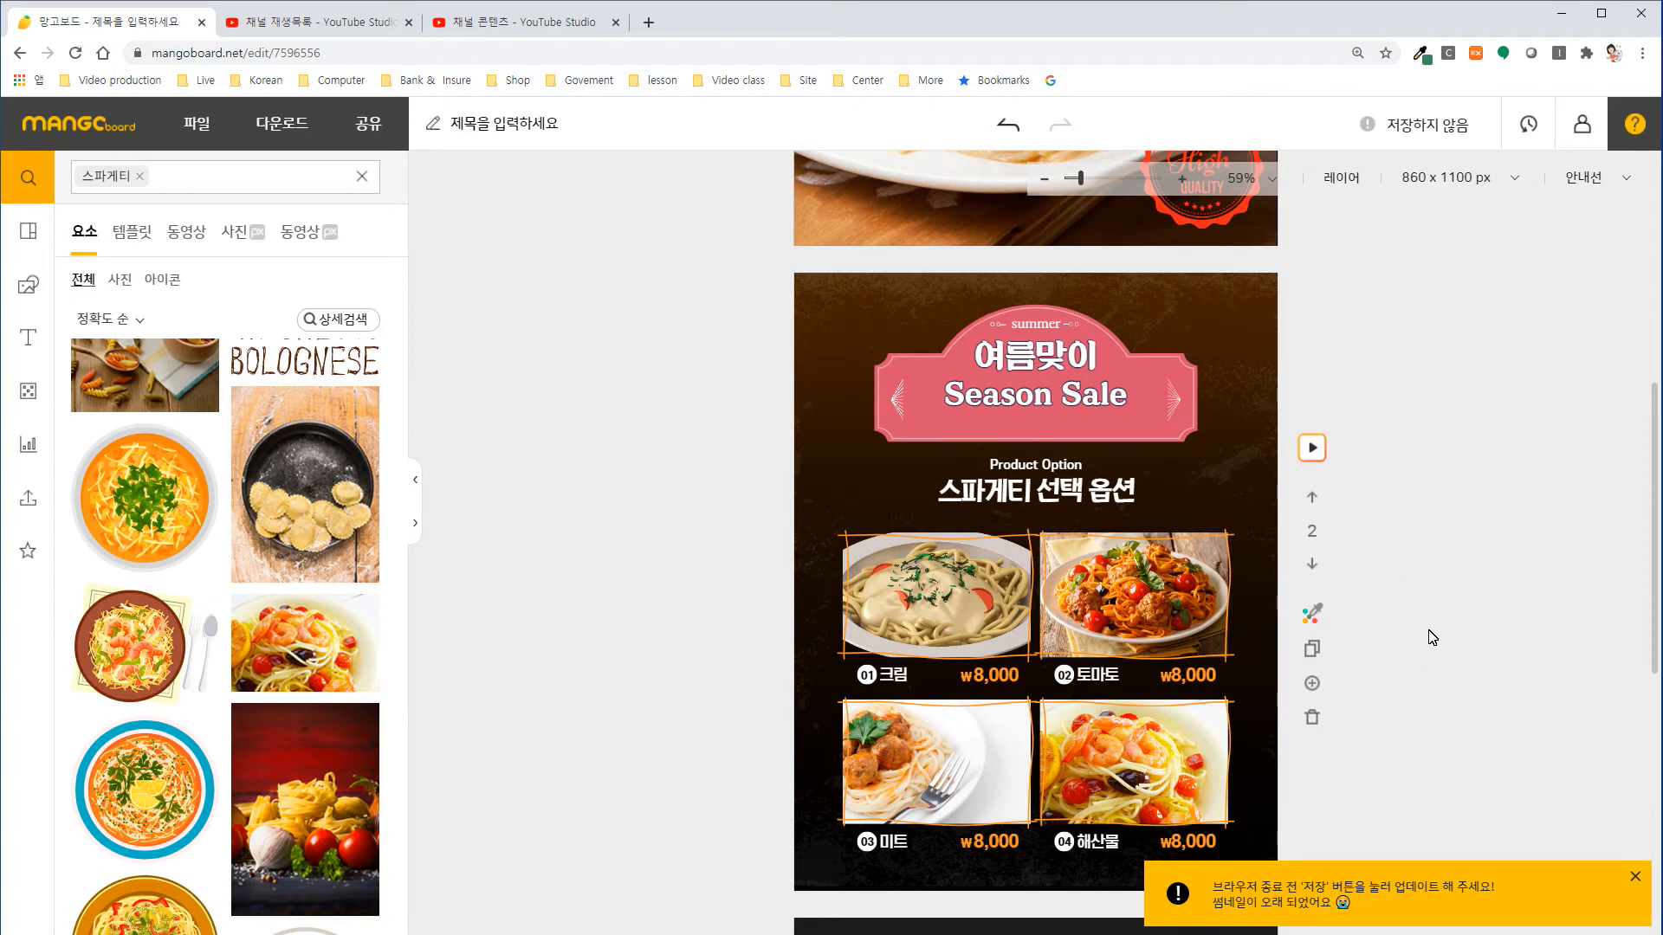
Delete the seafood title, photo, benefit labels and table from the third slide, keeping the background and the bottom caption.
scroll(1431, 637, "down", 8)
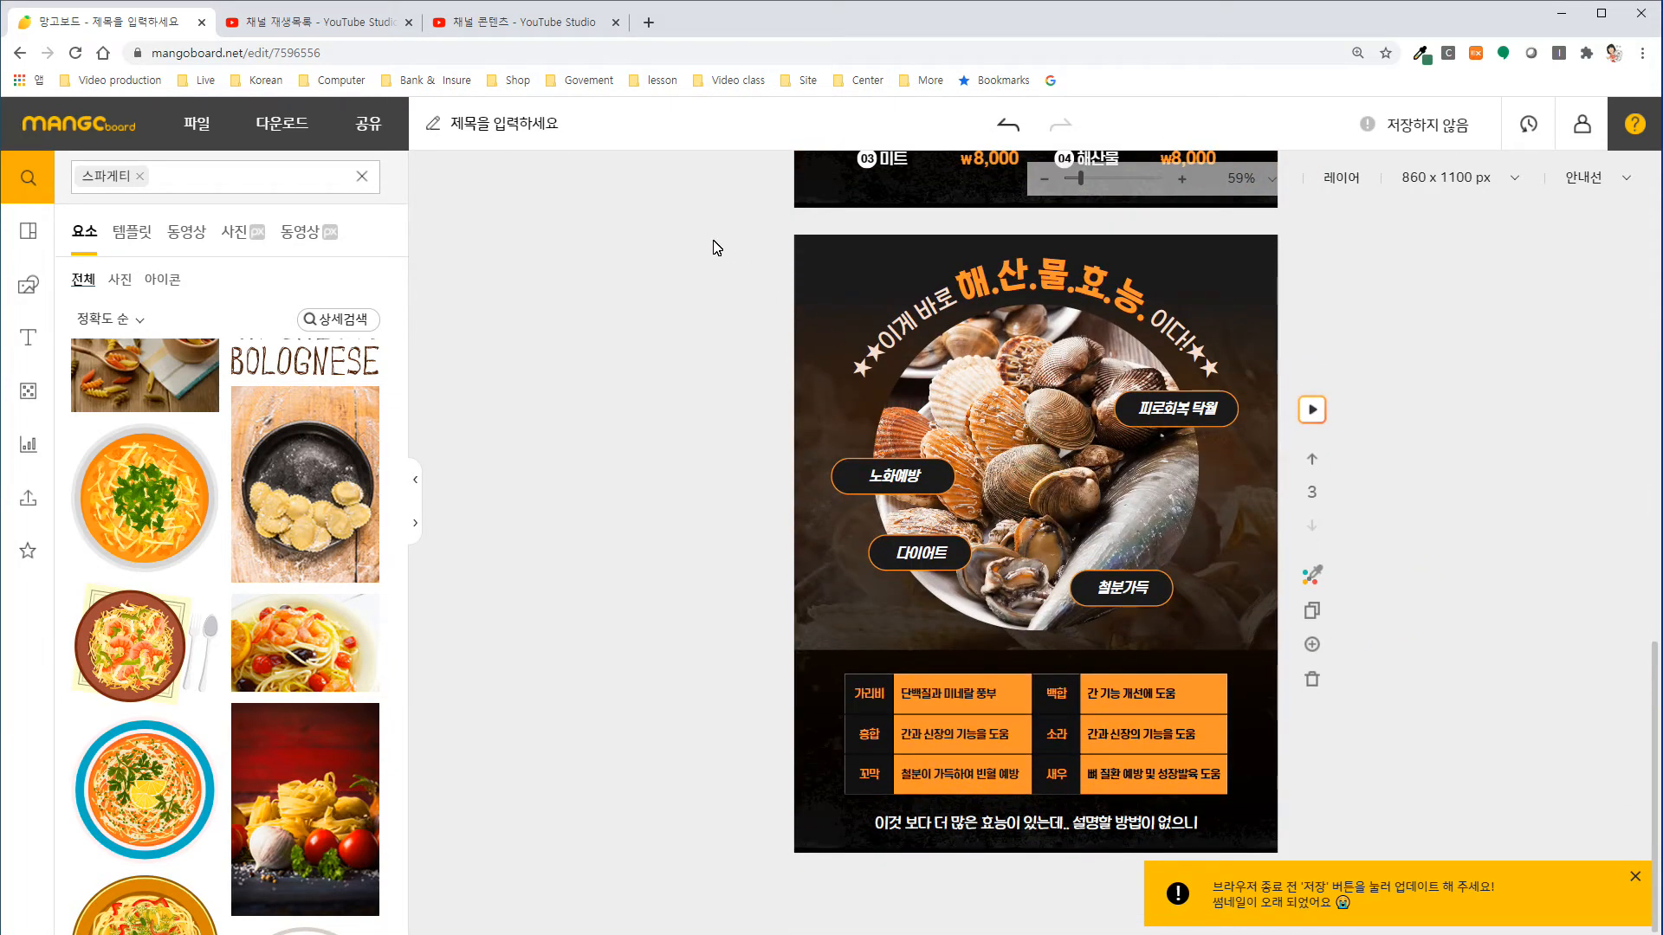
left_click_drag(661, 226, 1273, 798)
key("Delete")
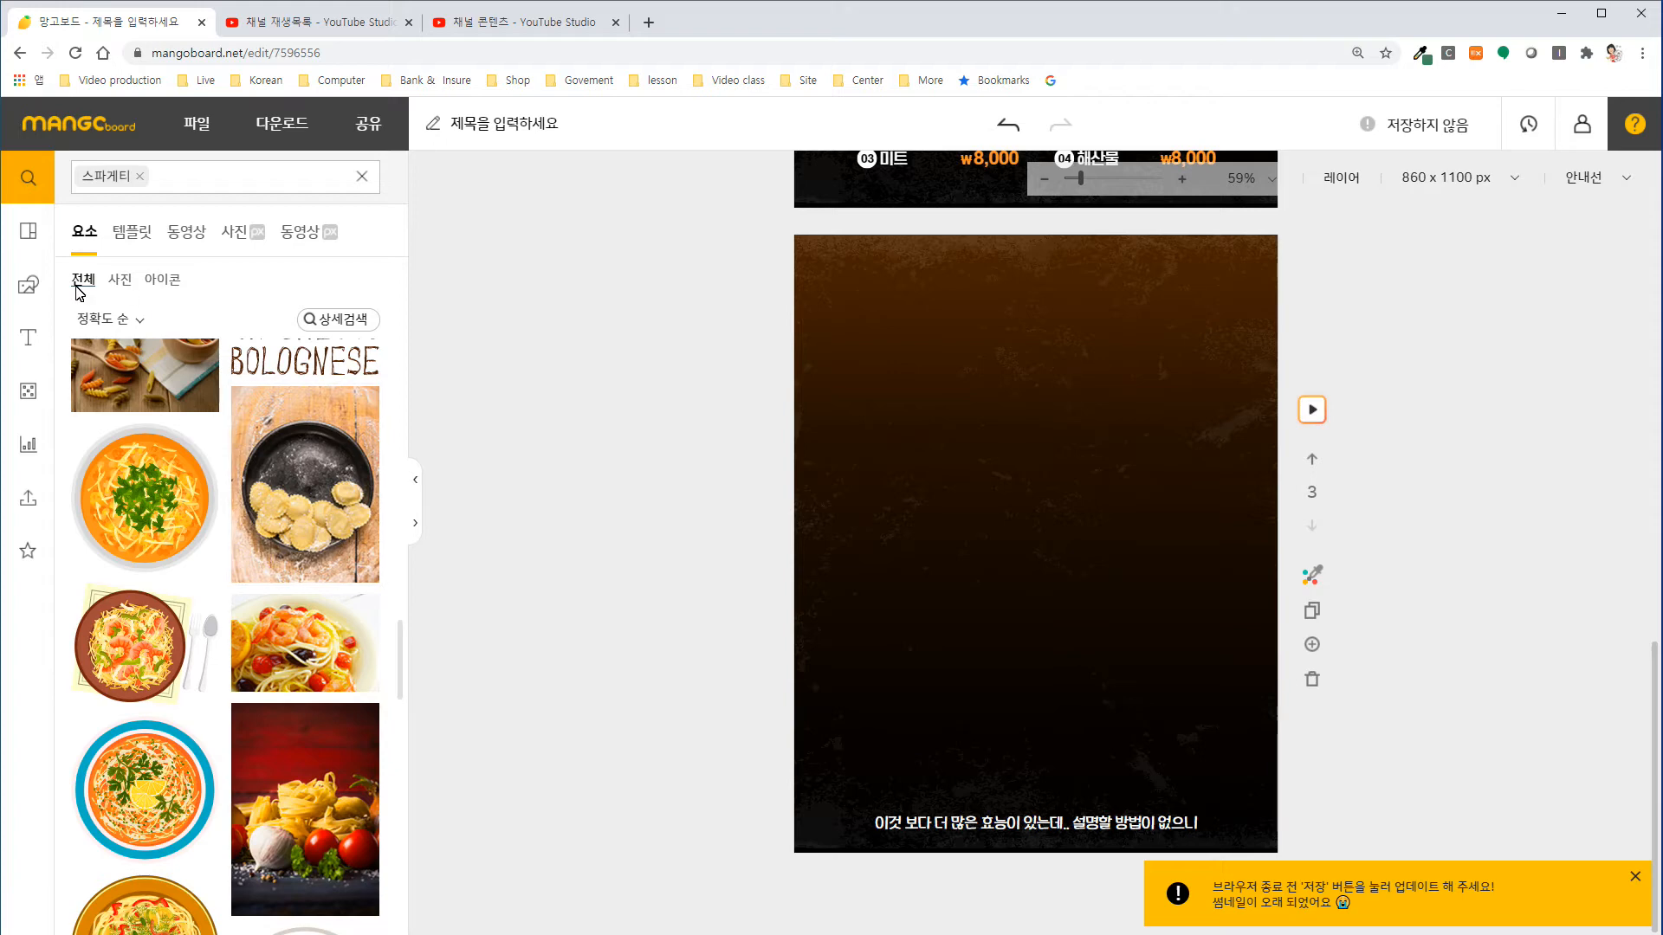
Add an outlined rounded rectangle of about 322 × 79 px, horizontally centred near the third slide's upper edge.
left_click(31, 290)
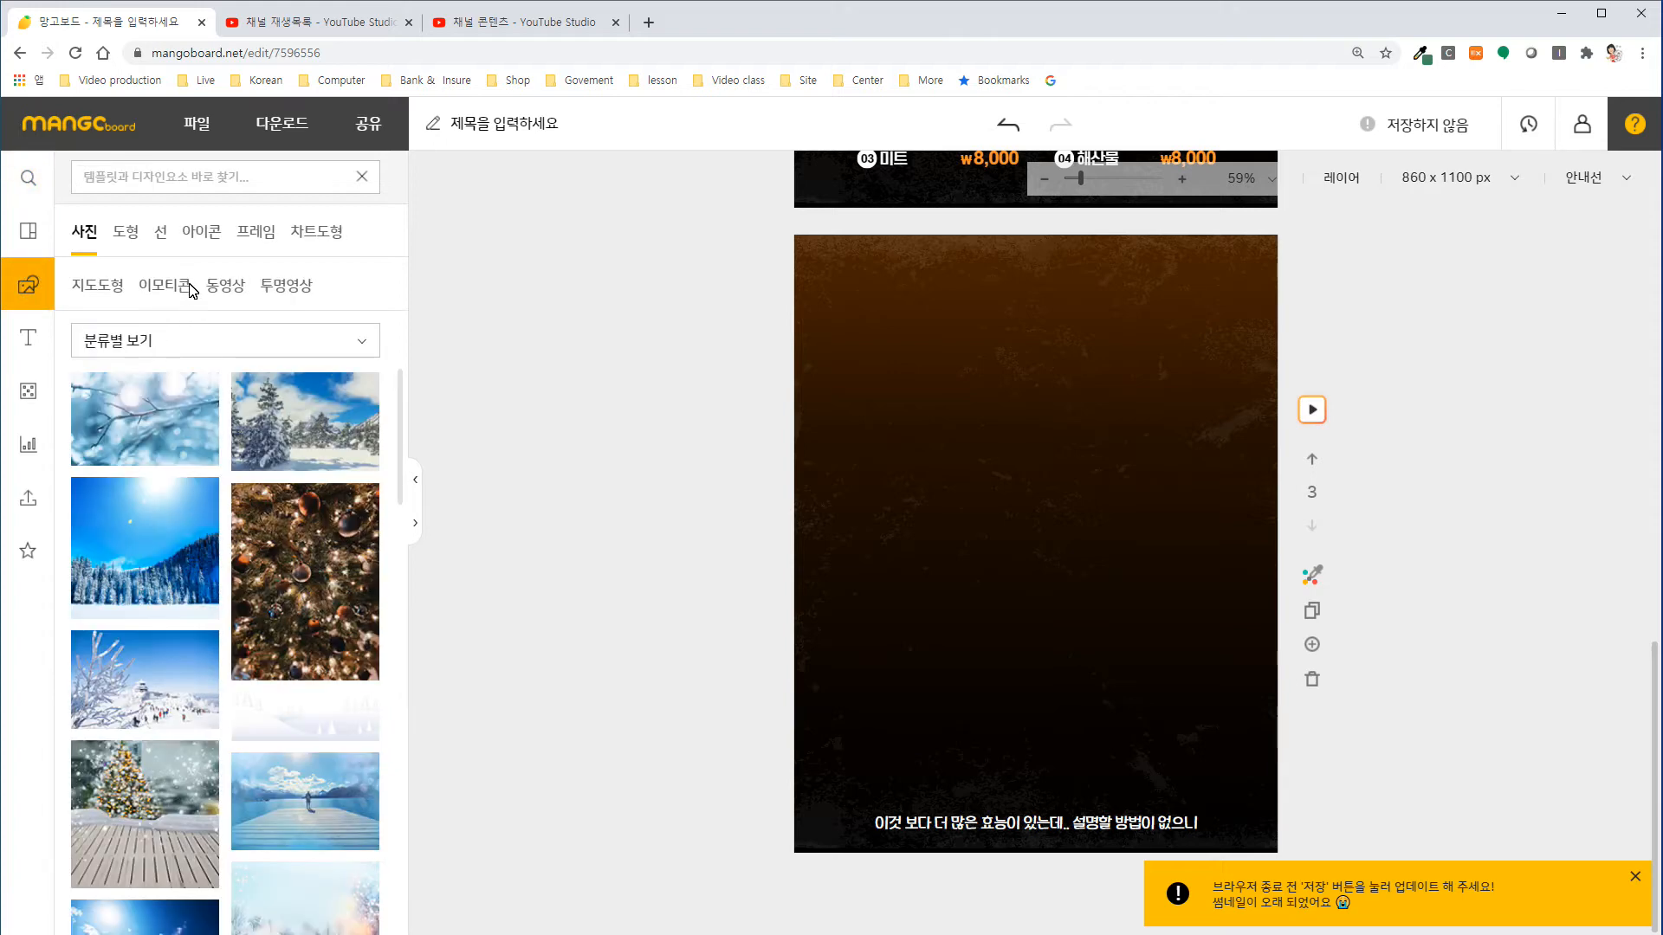
left_click(125, 235)
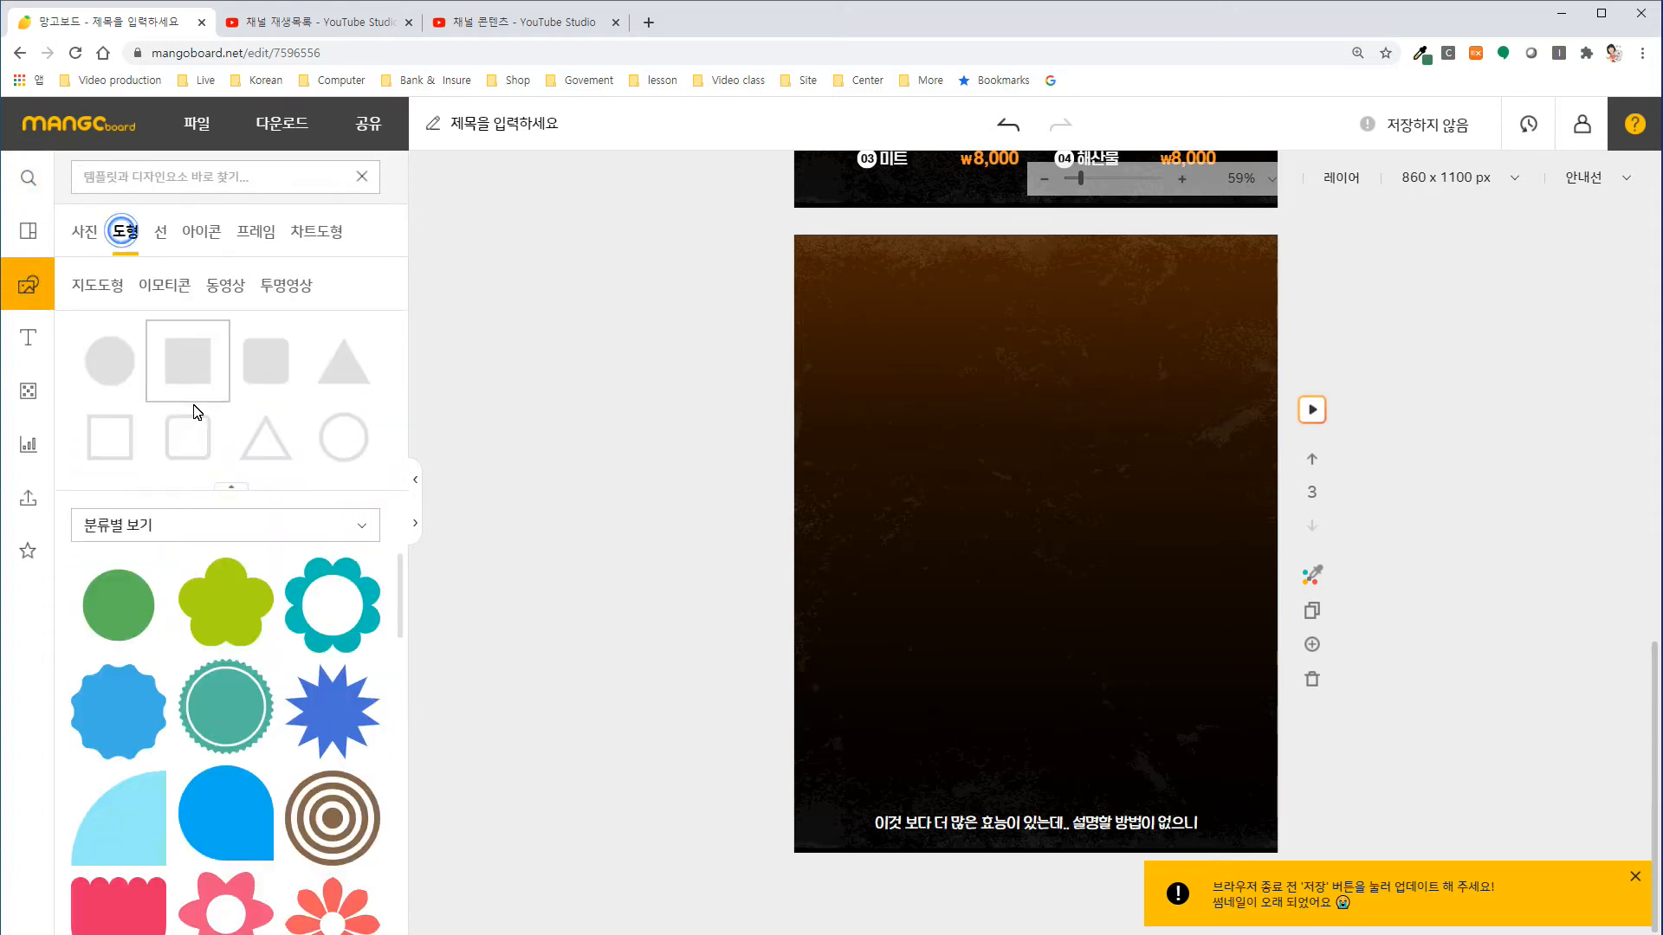
left_click(192, 444)
left_click_drag(1027, 518, 1105, 309)
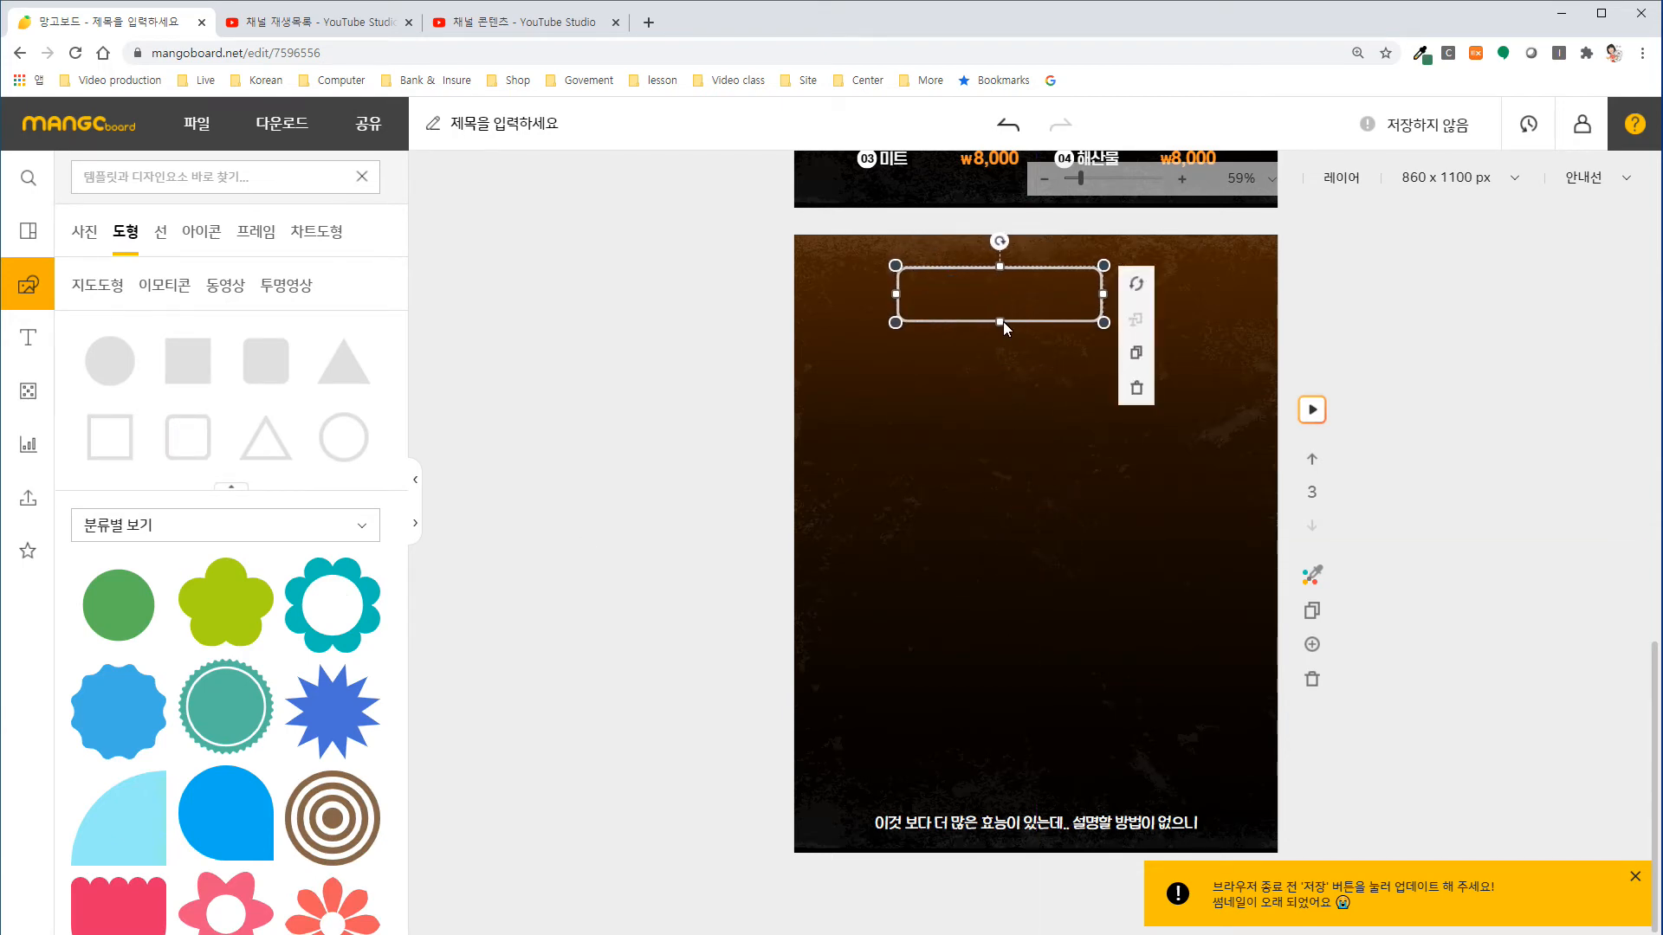
left_click_drag(1028, 269, 1069, 267)
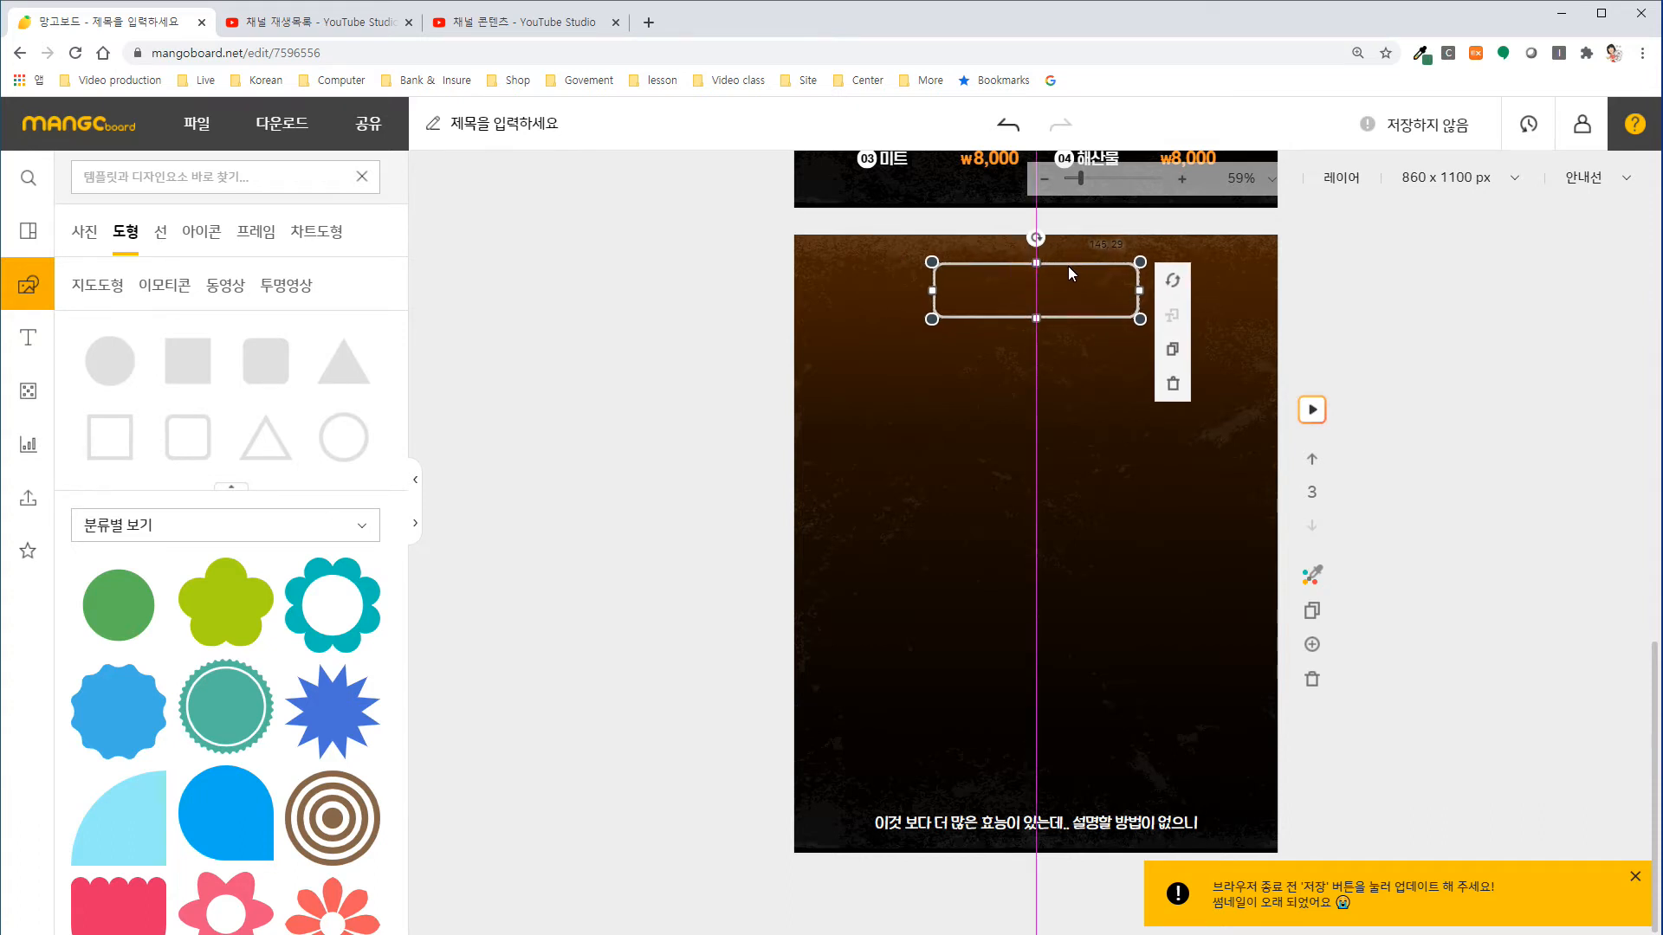
left_click_drag(932, 262, 976, 272)
left_click_drag(1089, 279, 1063, 268)
left_click_drag(955, 287, 936, 286)
left_click_drag(1067, 267, 1079, 267)
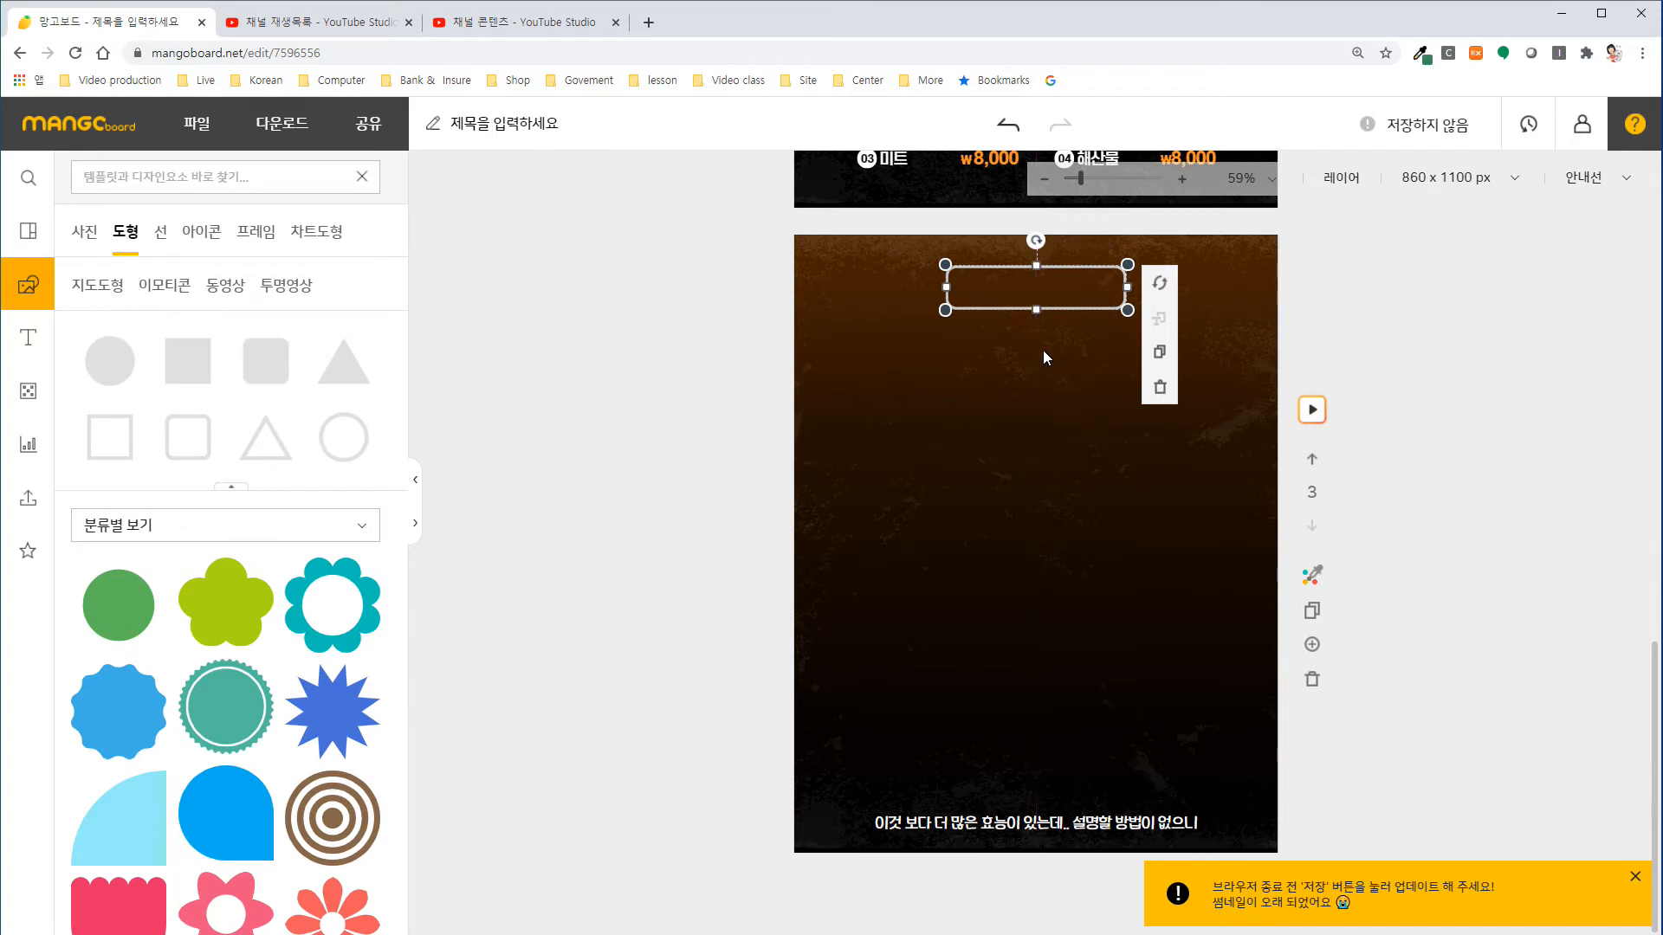
left_click(976, 269)
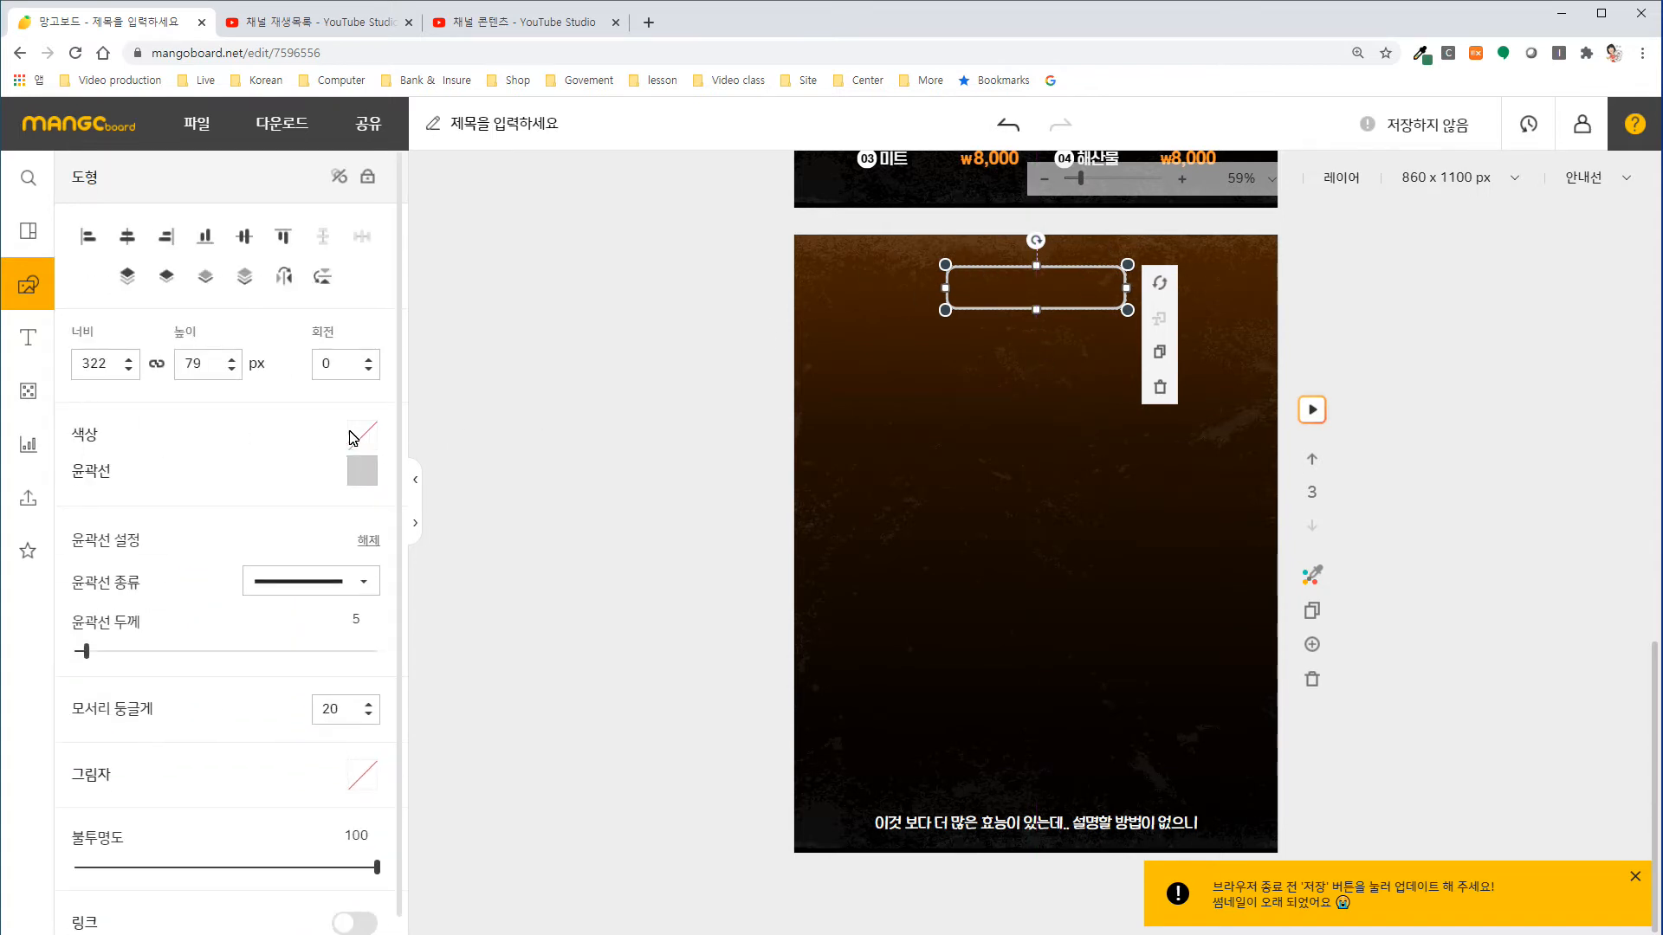
left_click(355, 435)
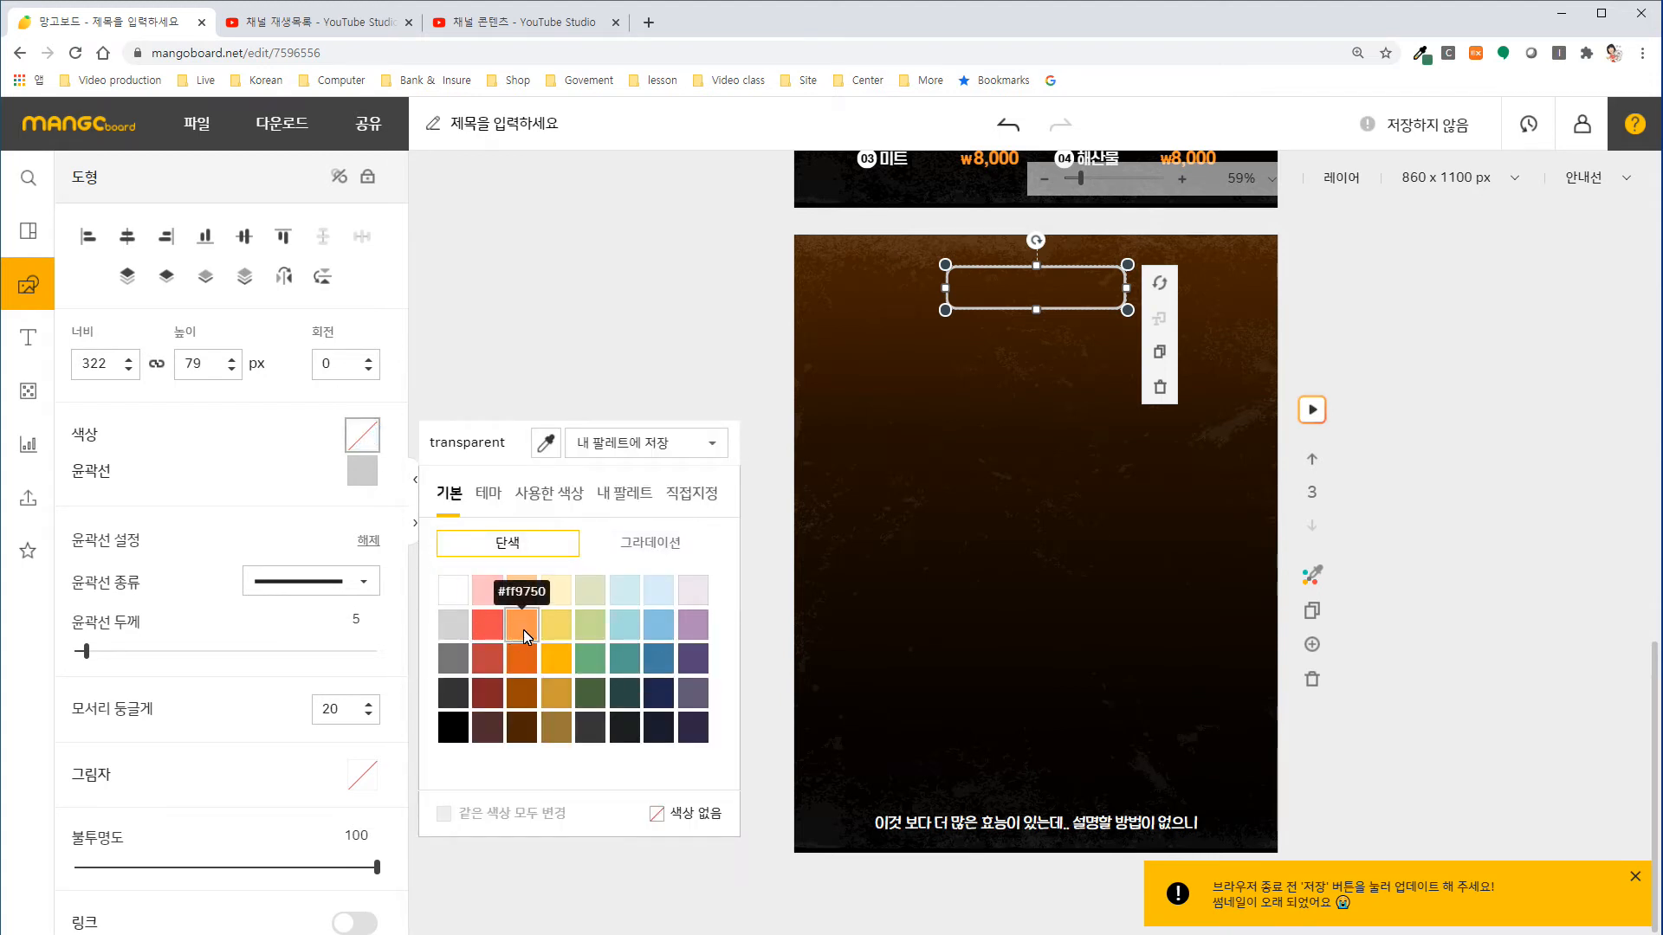
left_click(523, 627)
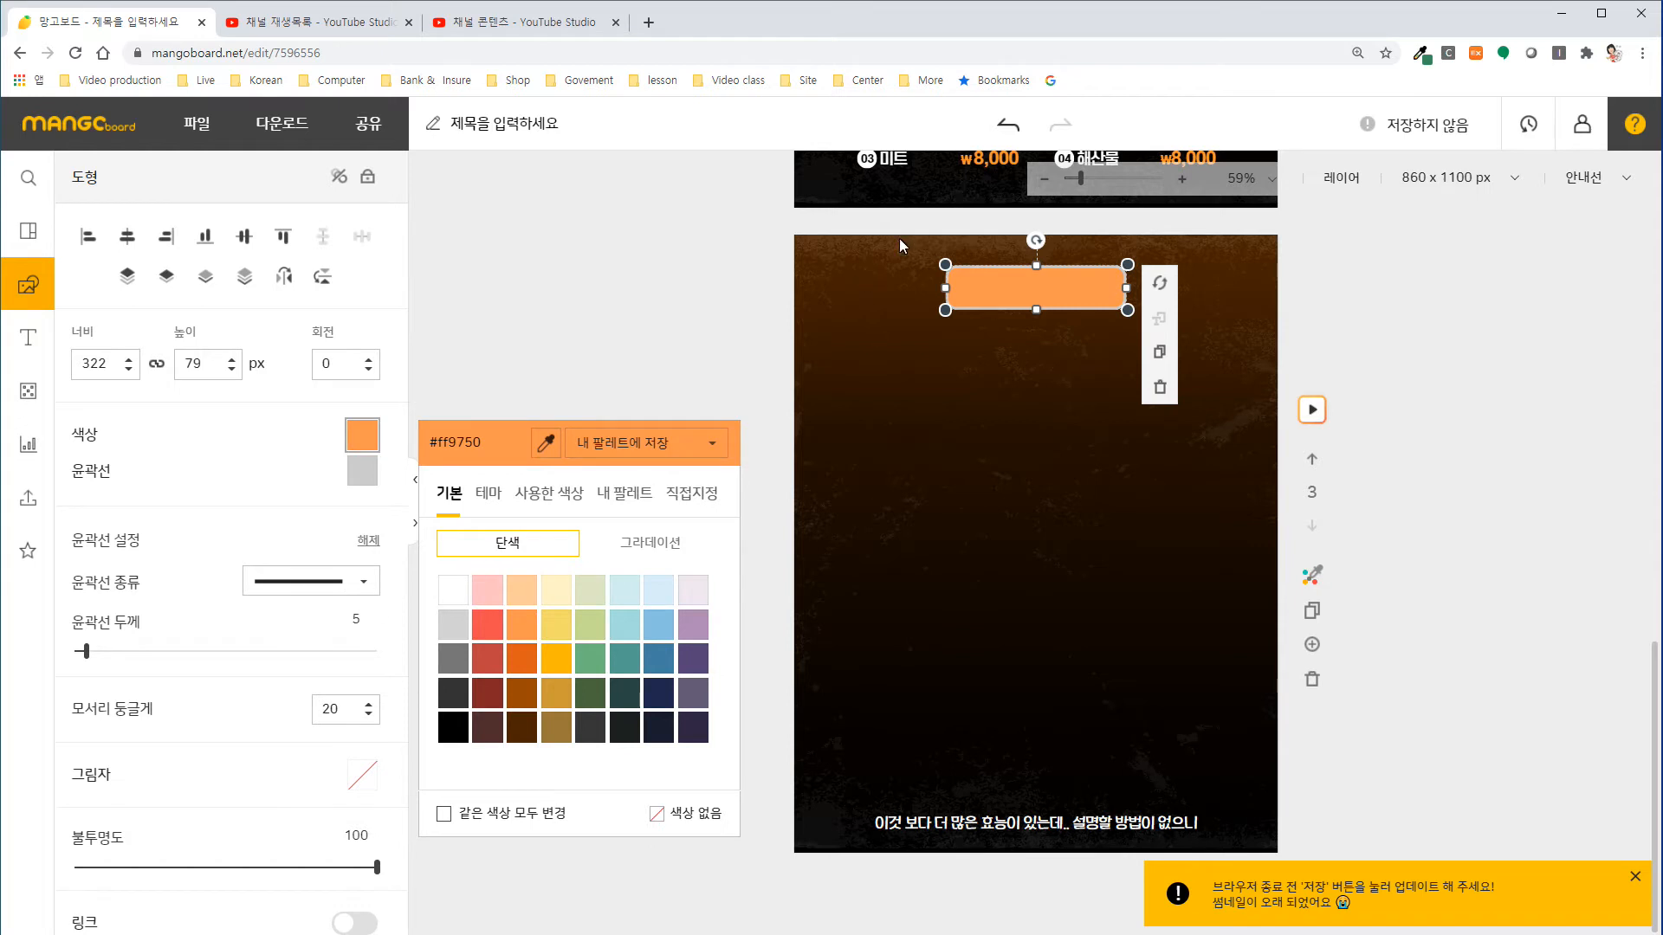
left_click(1007, 125)
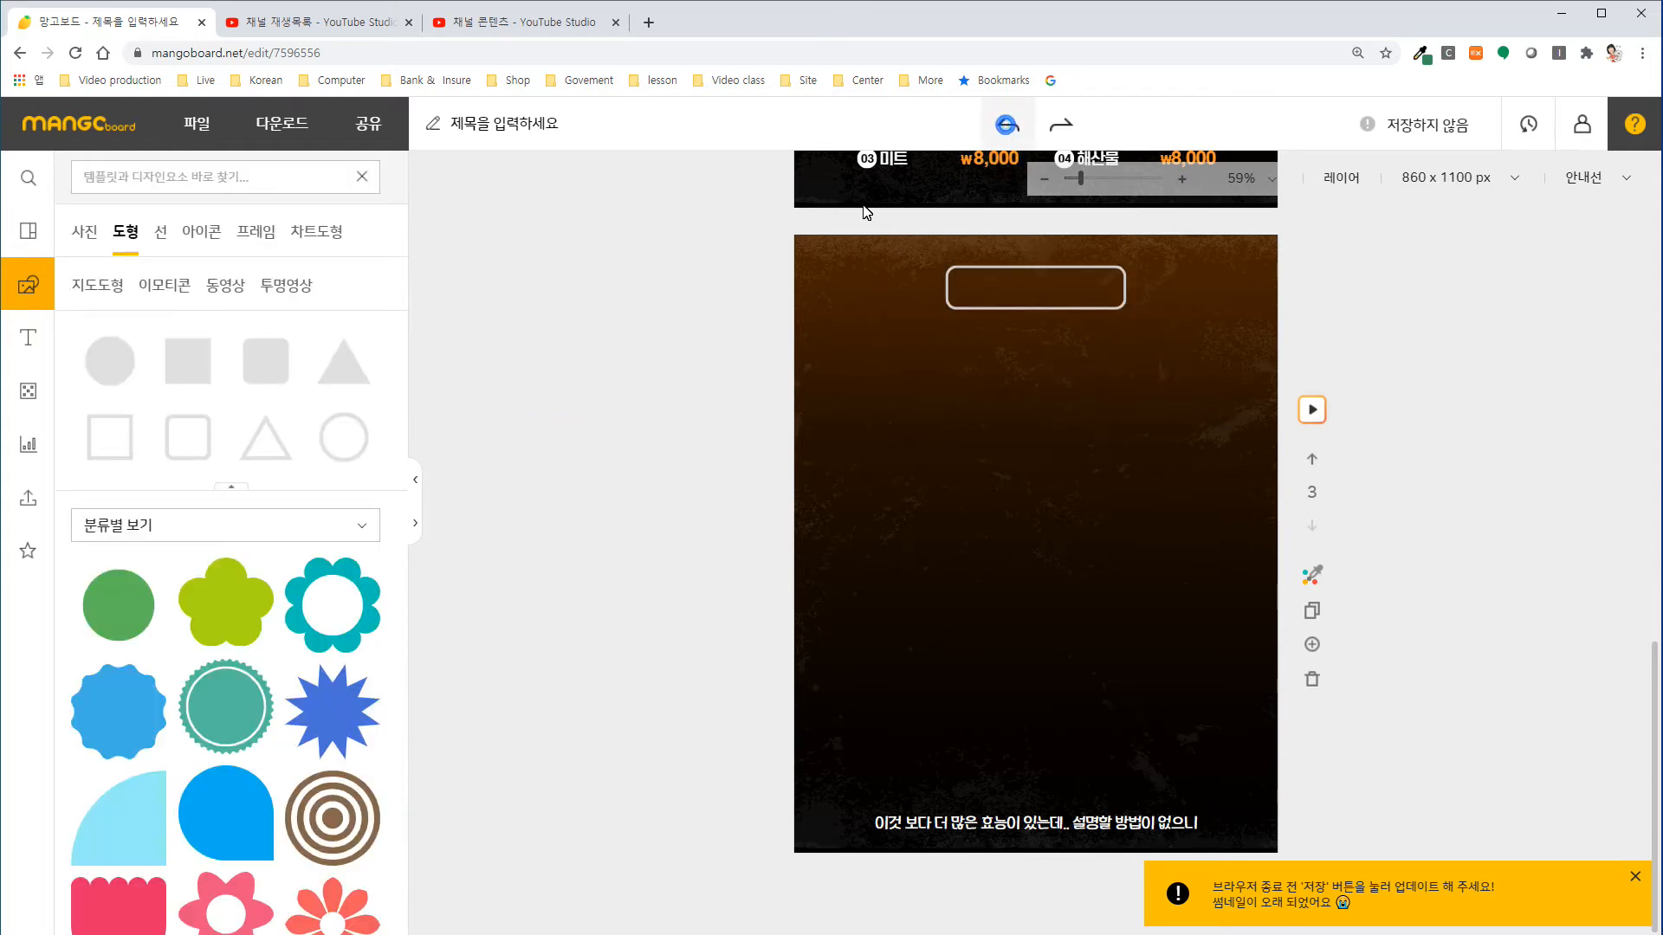
Set the rounded rectangle's outline colour to orange #ff9750.
left_click(956, 269)
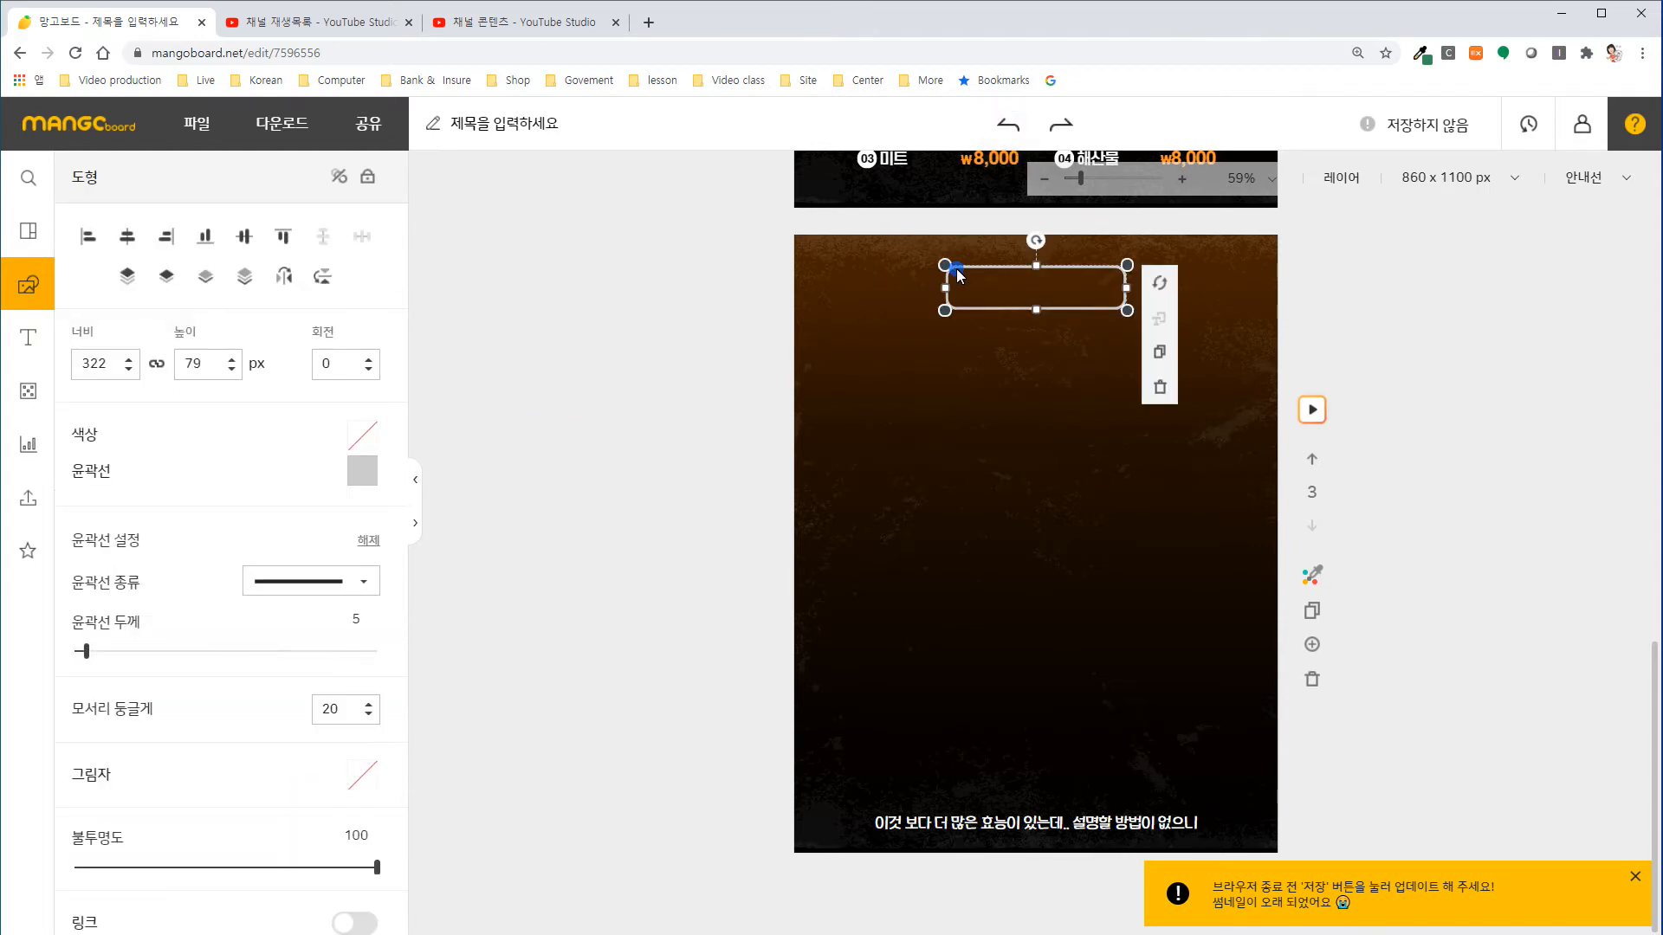
left_click(366, 476)
left_click(522, 622)
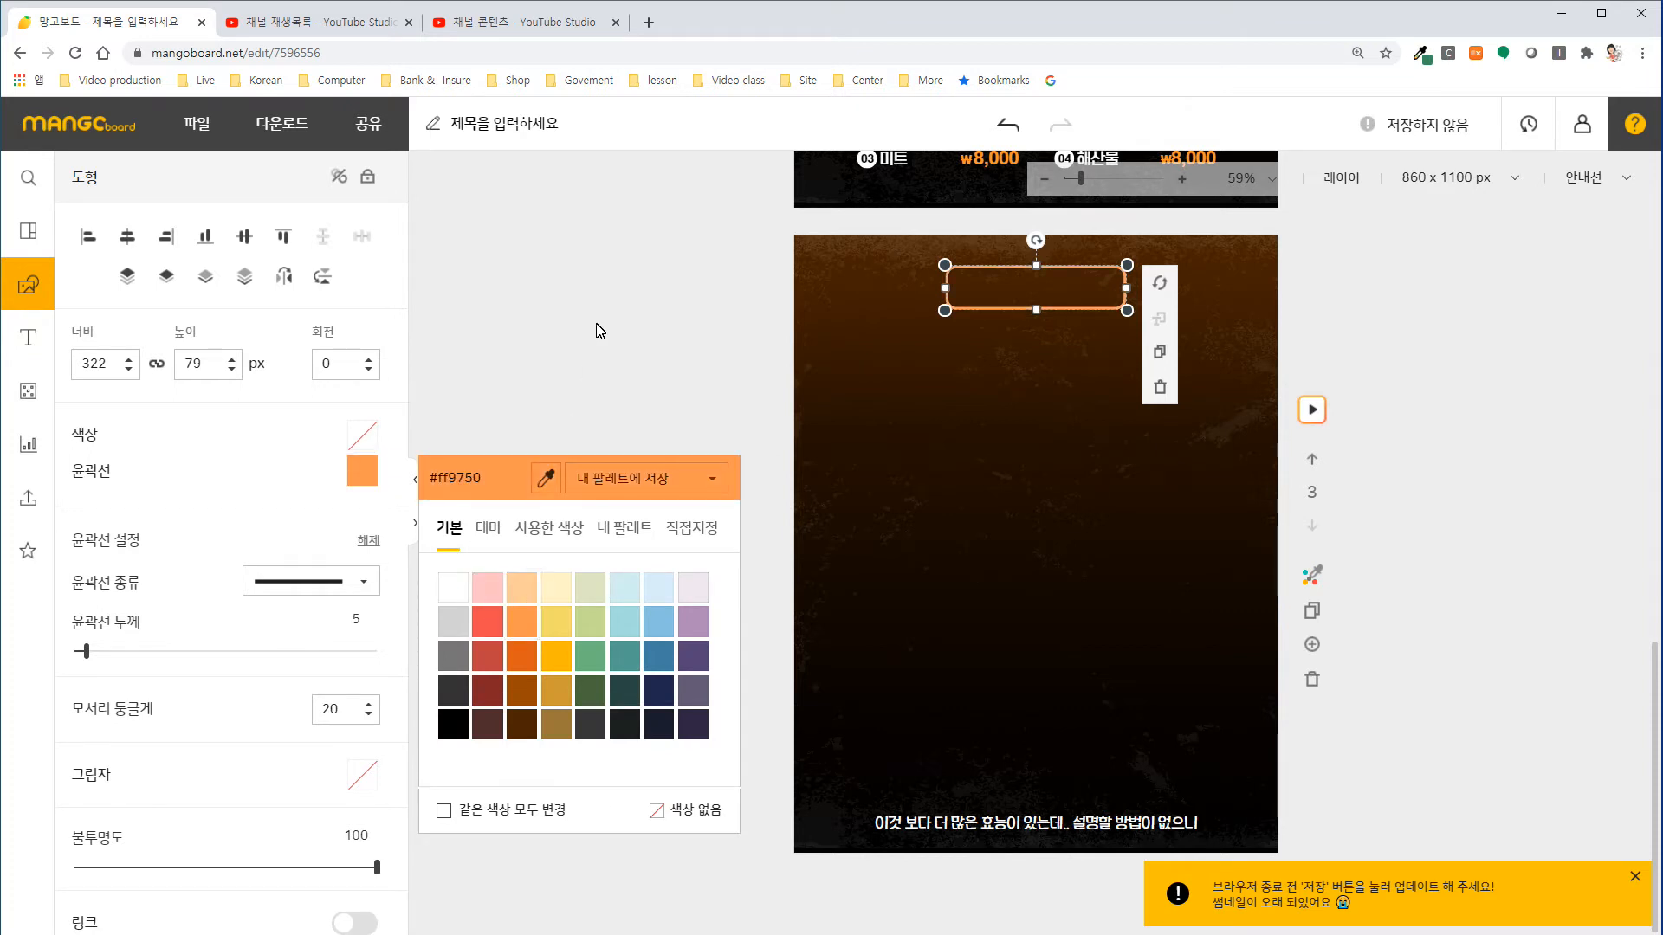
Add a subtitle text to the third slide and colour it white (#ffffff).
left_click(27, 337)
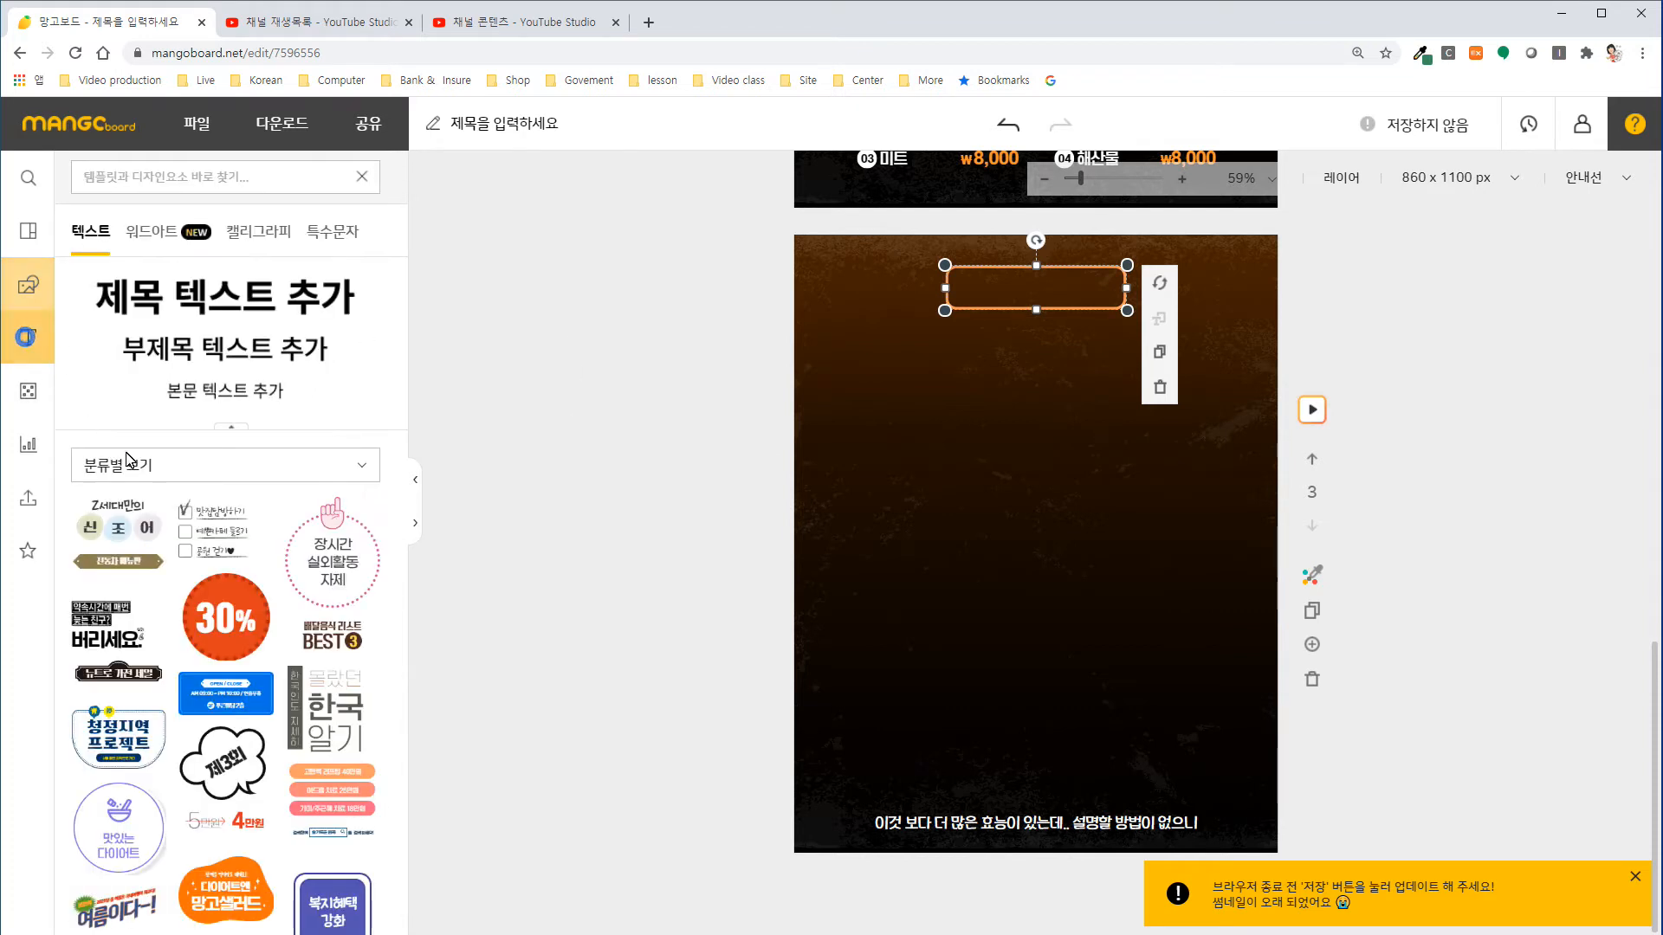
left_click(173, 350)
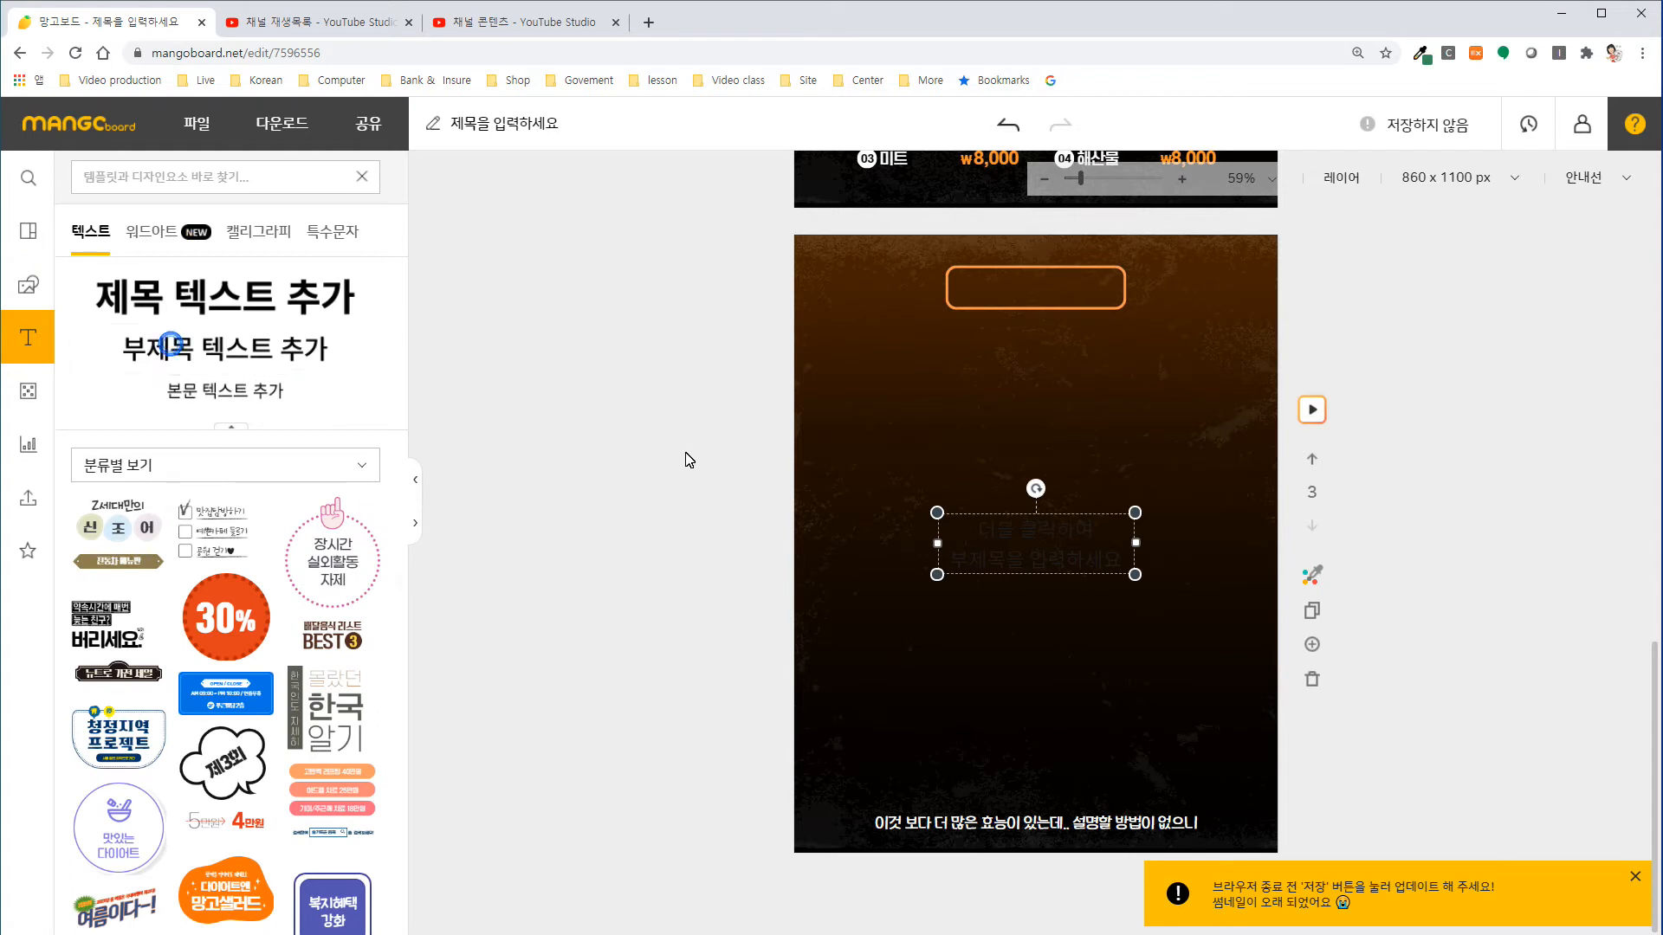
double_click(988, 558)
left_click(363, 646)
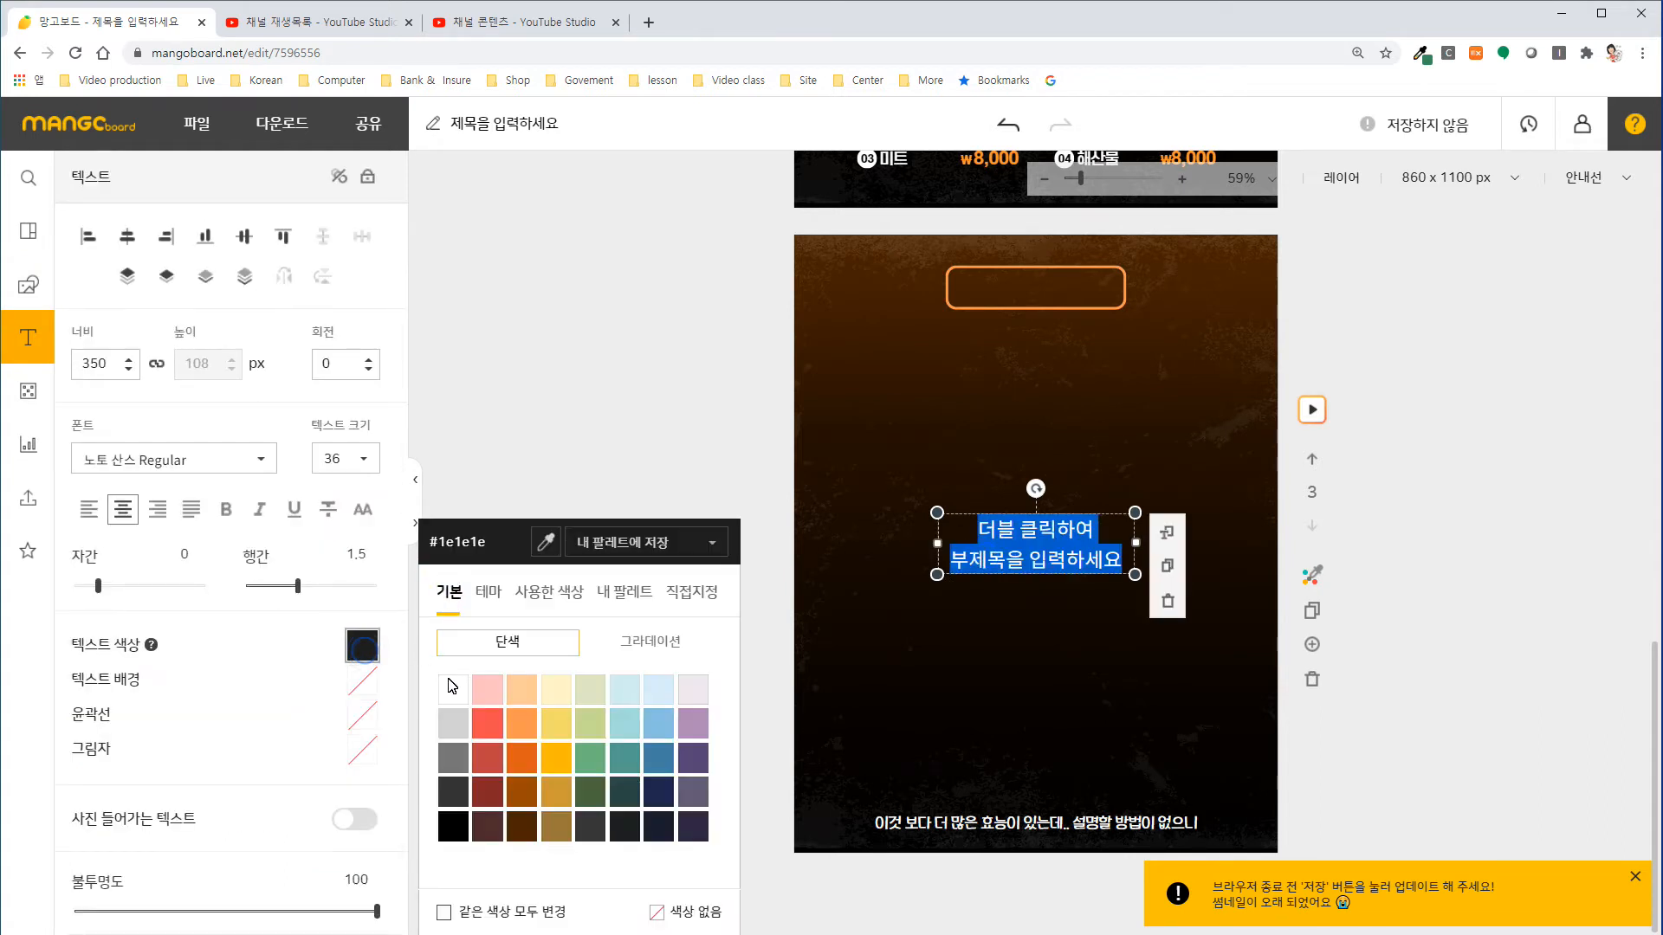
left_click(451, 689)
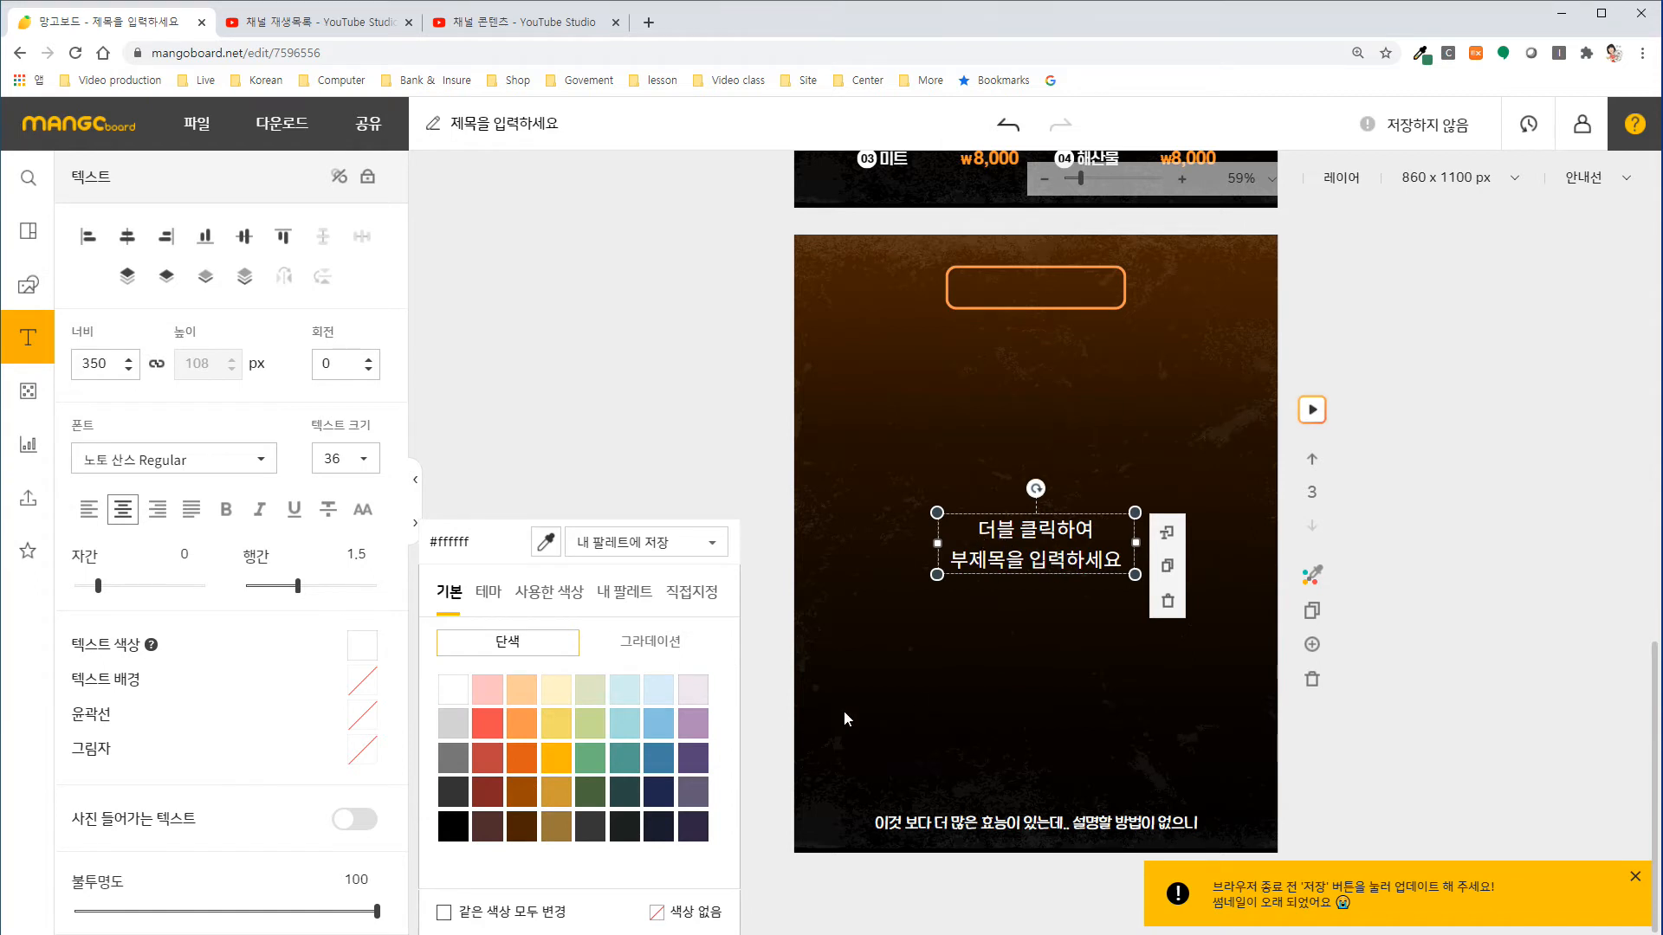
Change the subtitle text to "찾아오시는 길" and place it inside the orange rounded rectangle.
left_click_drag(1018, 530, 1129, 574)
type("찾앙")
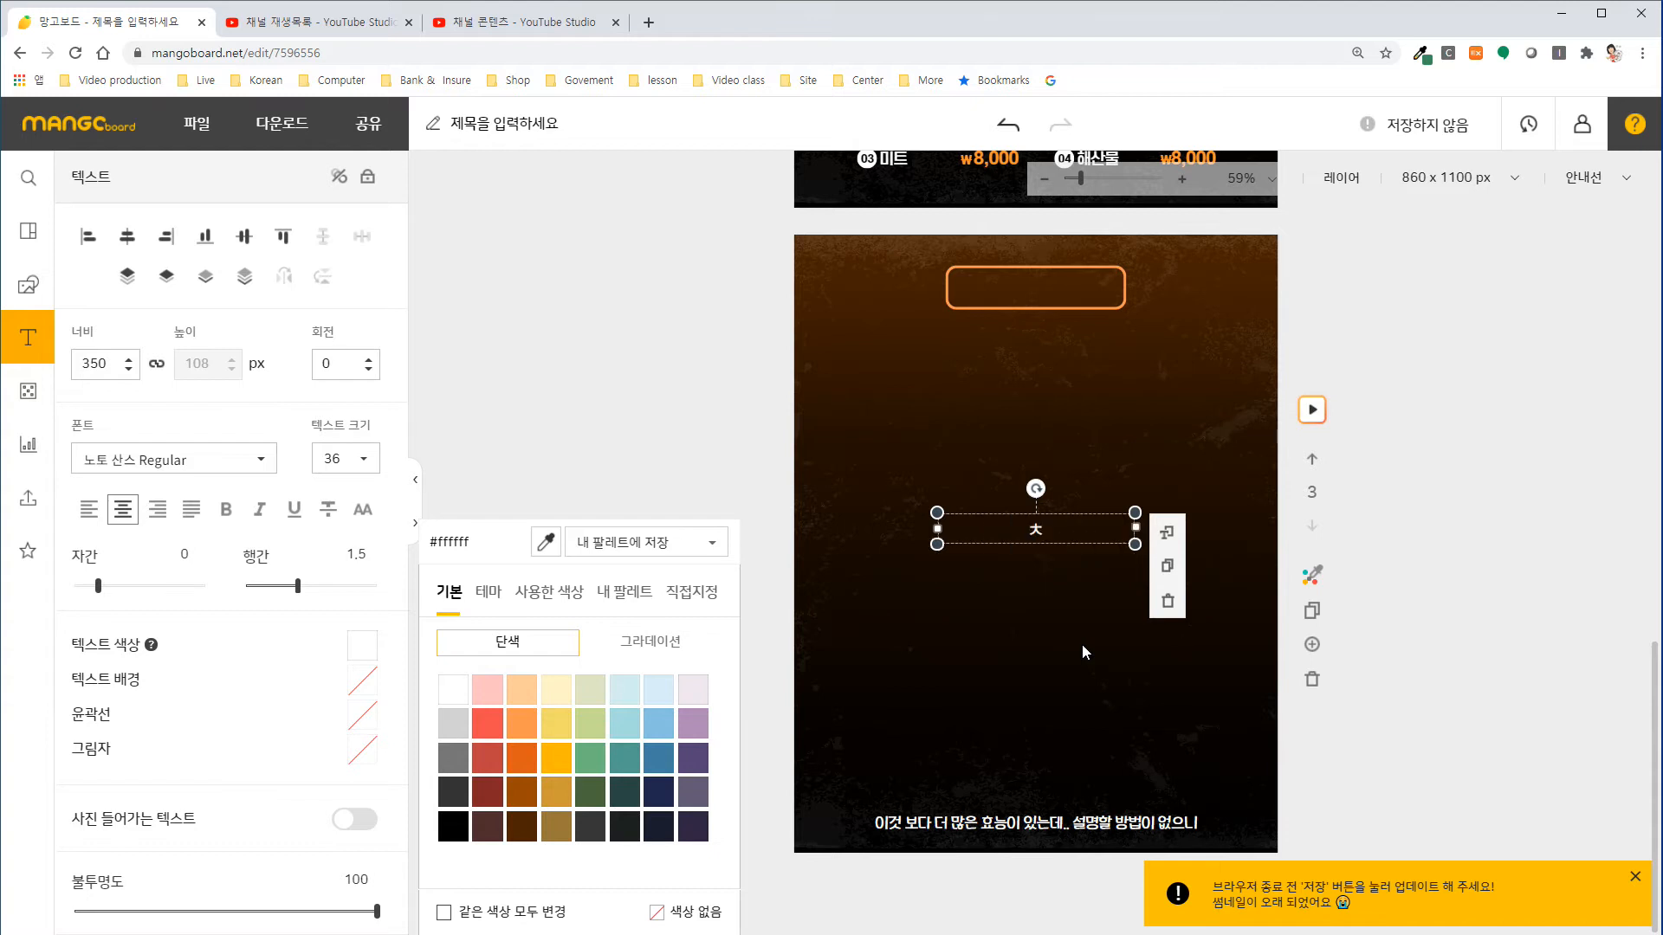
type("오시는 길")
left_click(831, 406)
left_click_drag(1019, 532, 1026, 298)
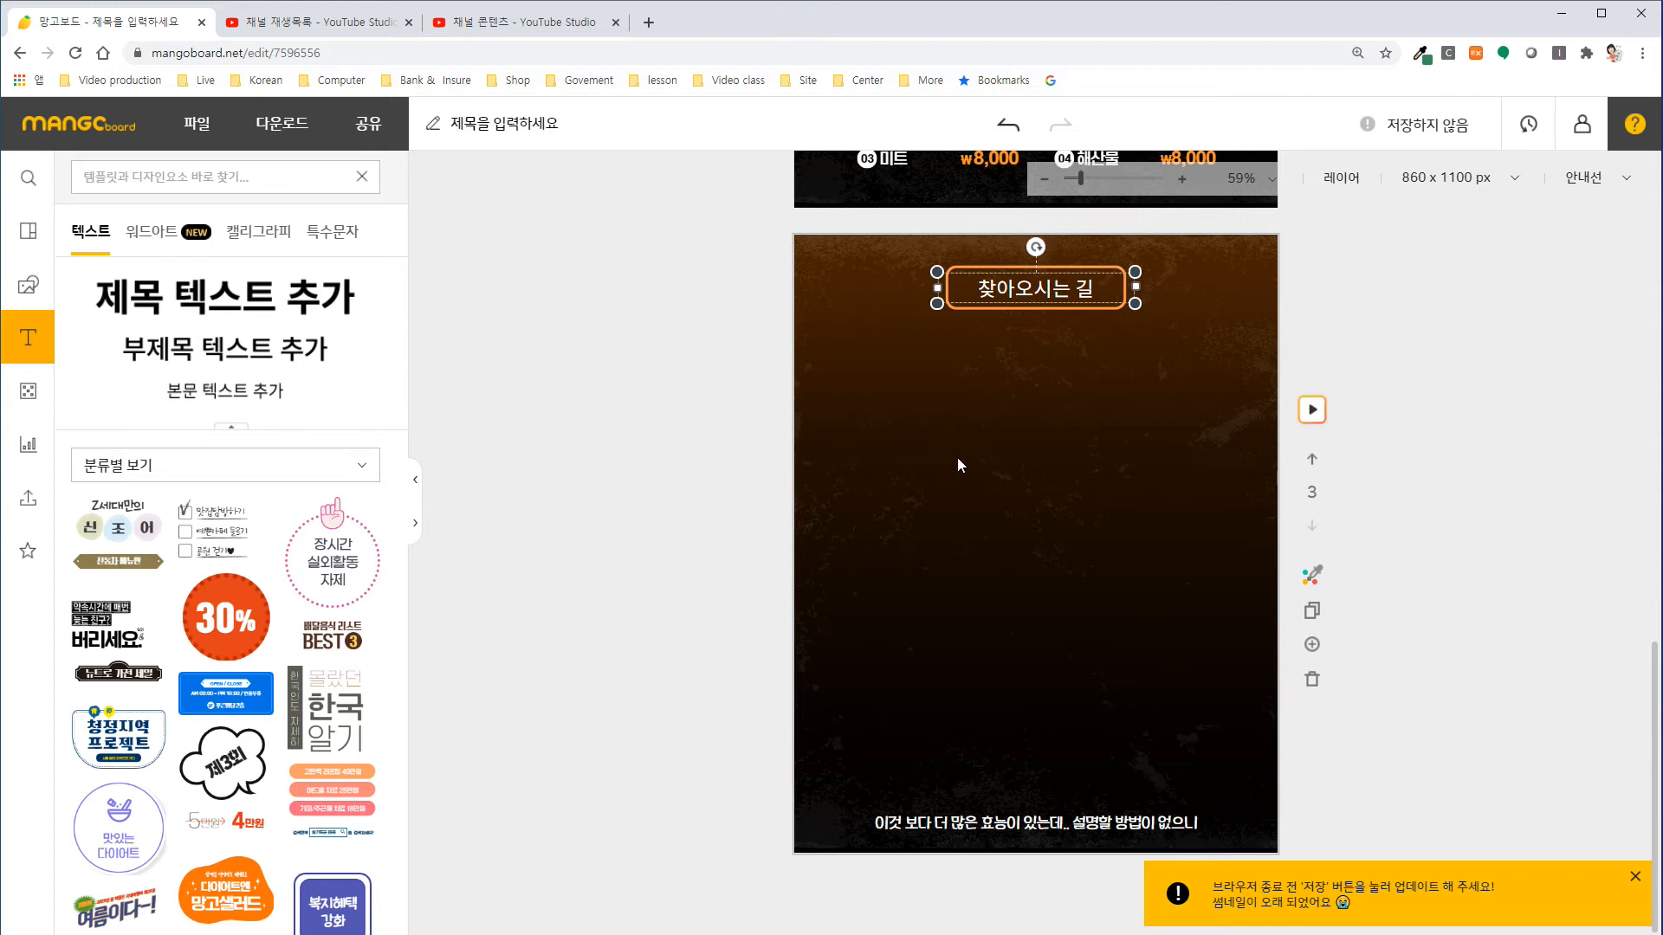
Insert a KakaoMap in the standard road map style and place it below the "찾아오시는 길" title.
left_click(28, 447)
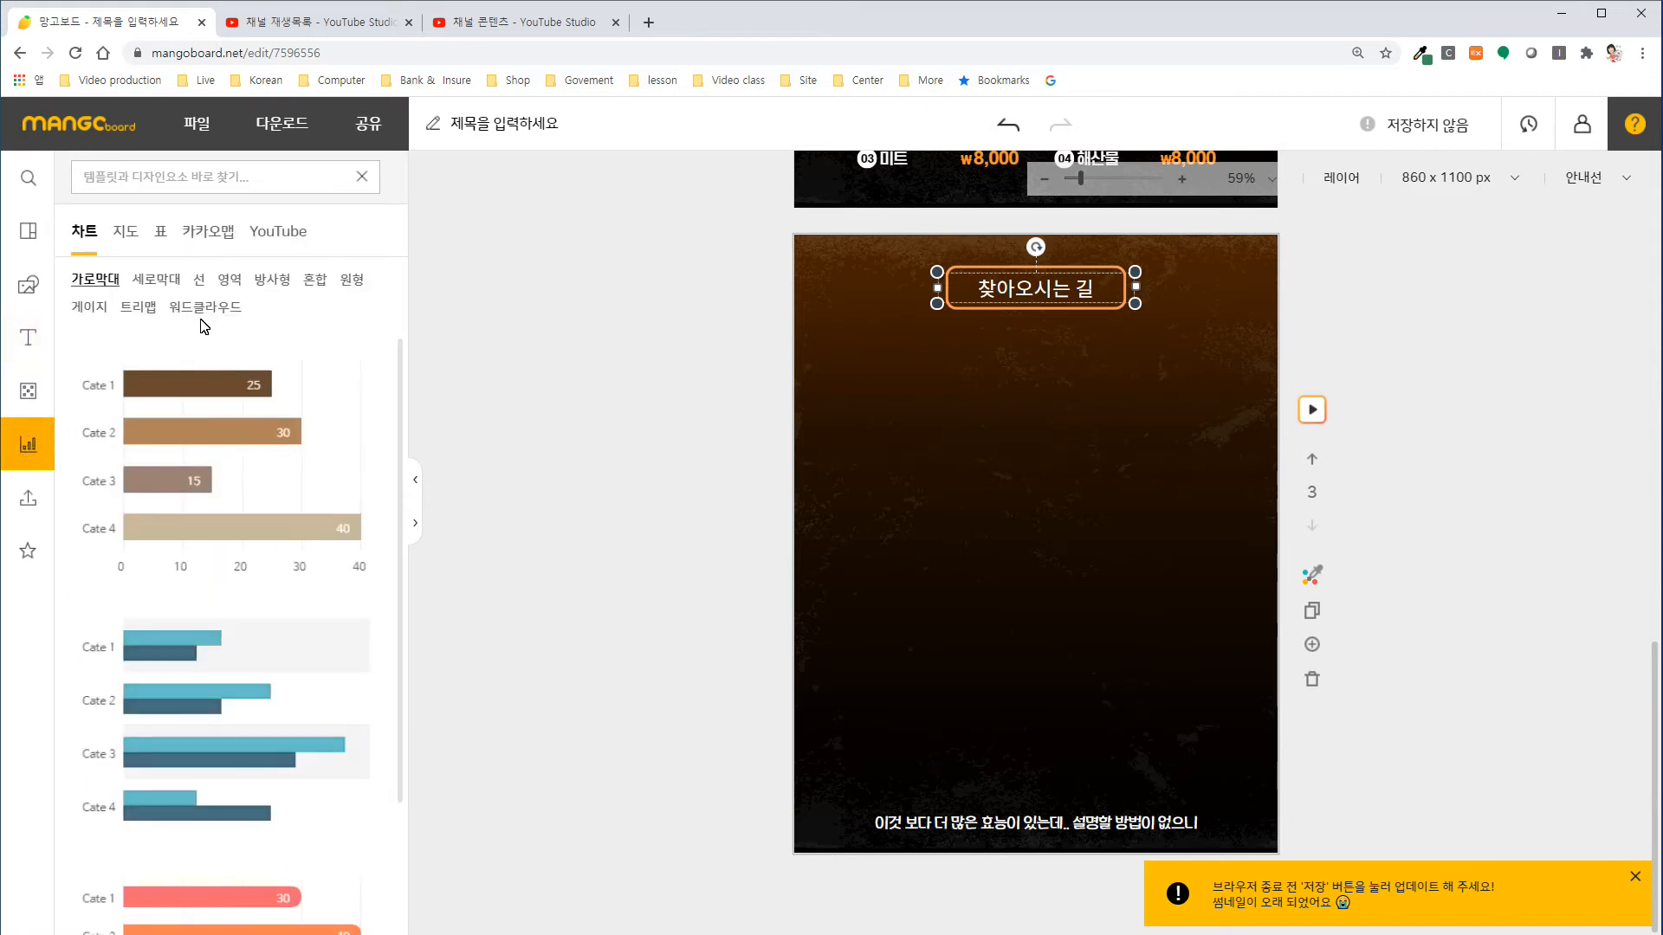
left_click(215, 234)
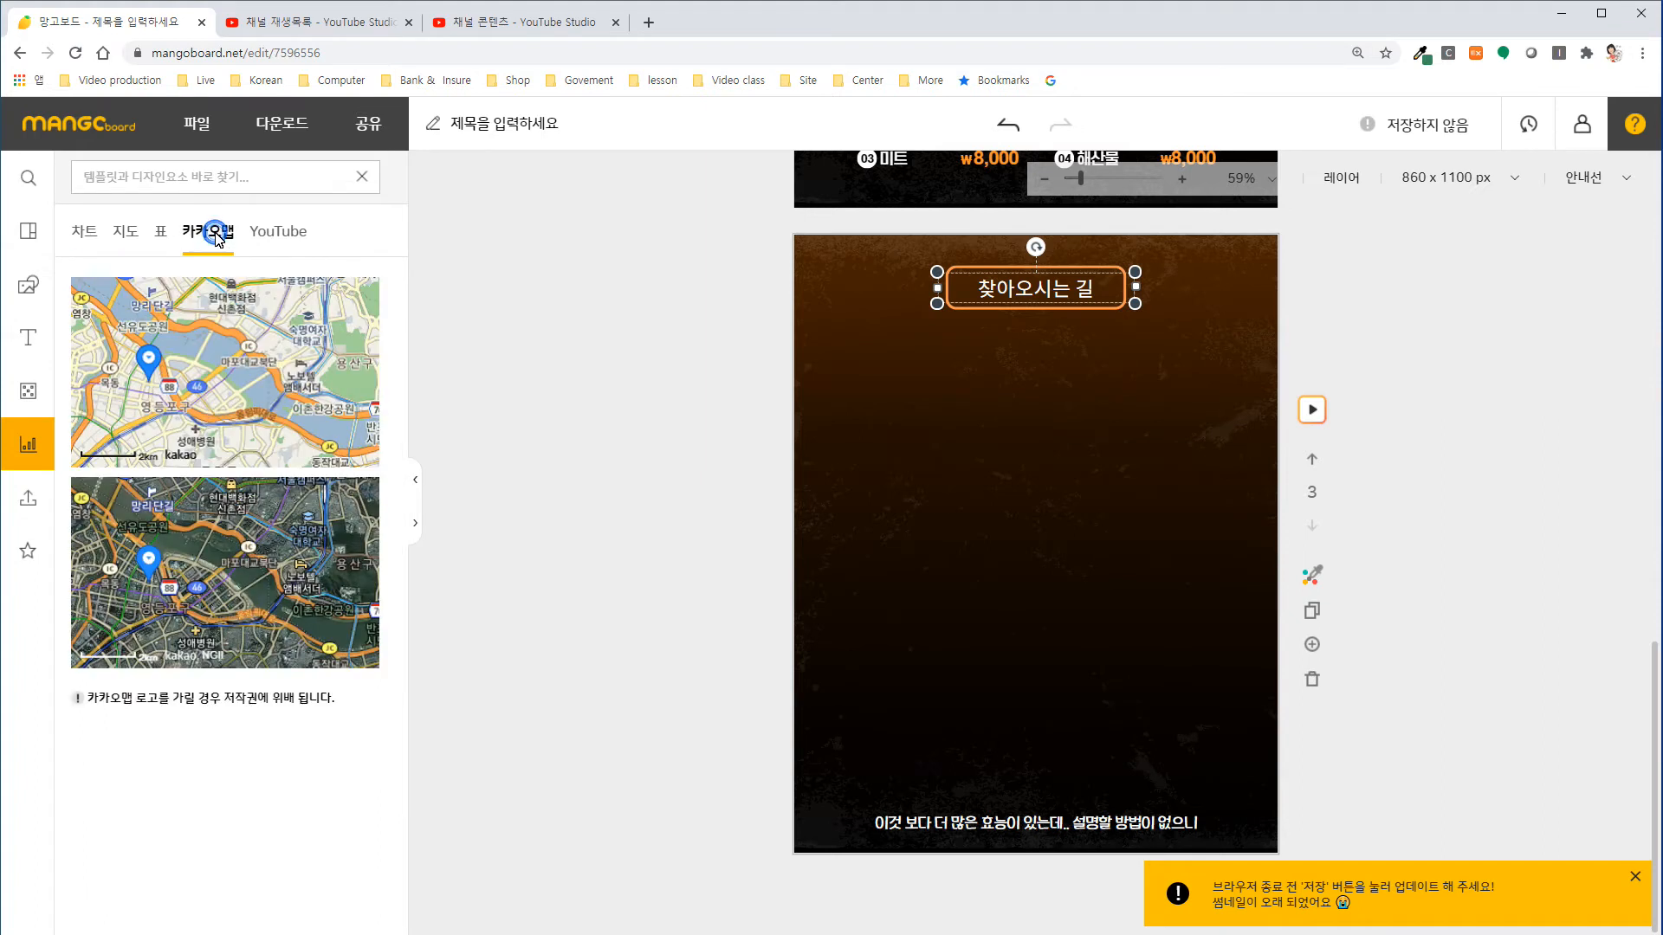
left_click(221, 369)
left_click_drag(1044, 555, 989, 430)
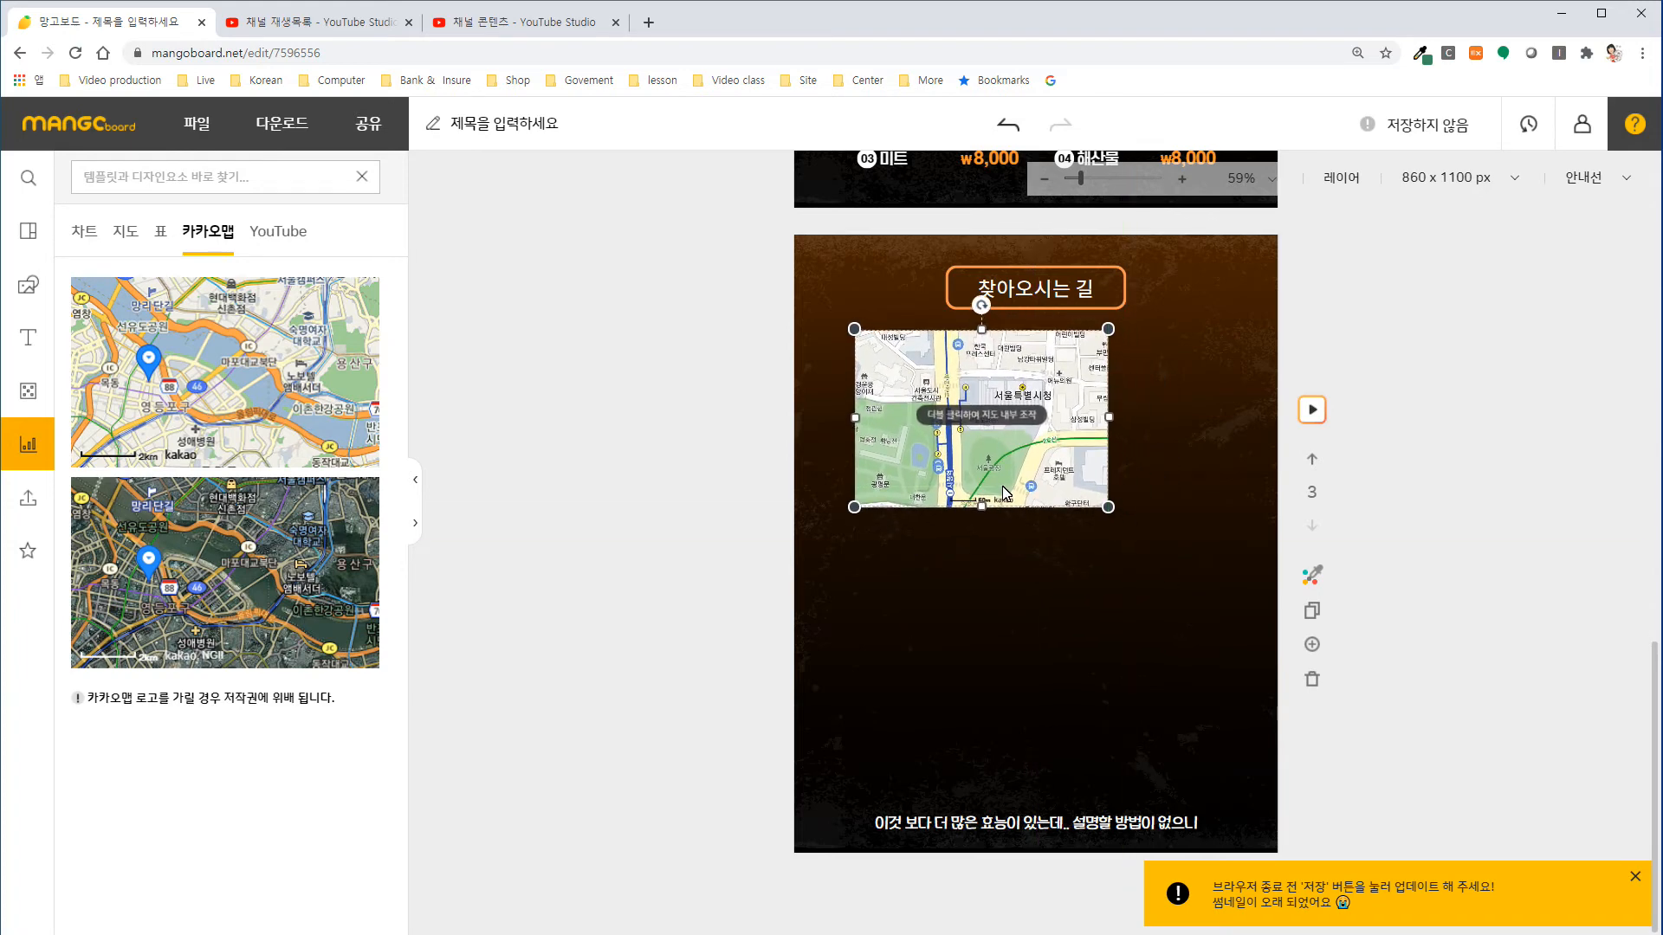
Enlarge the map to about 643 × 450 px and centre it horizontally below the "찾아오시는 길" title.
left_click_drag(1109, 507, 1233, 558)
left_click_drag(1055, 474, 1058, 467)
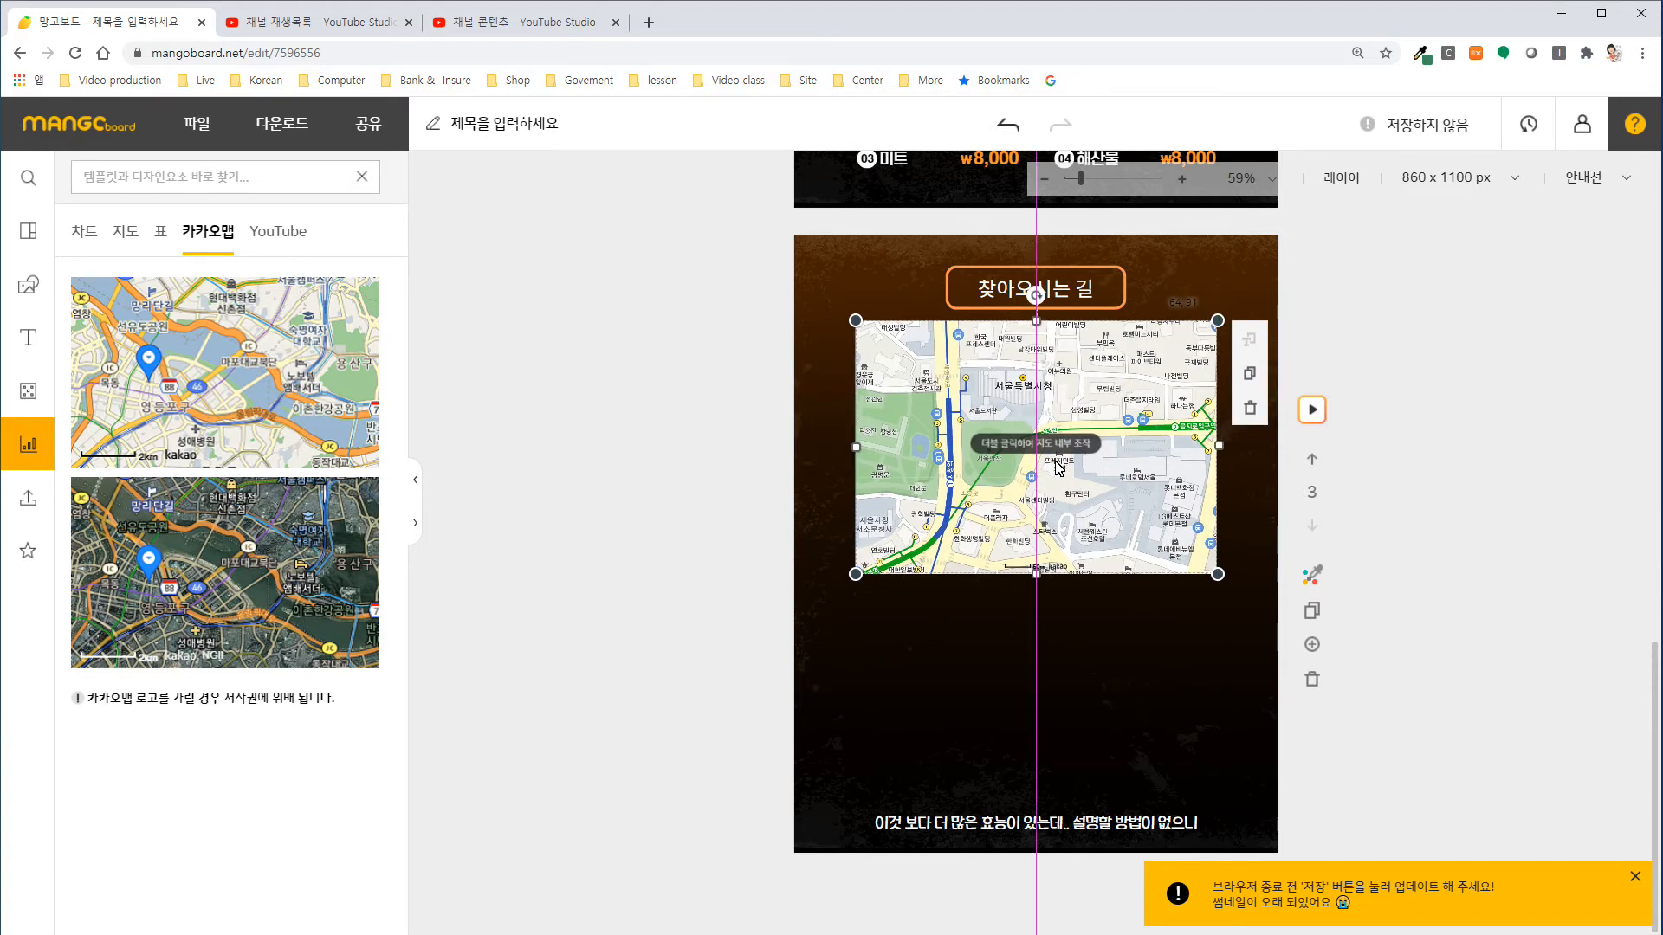
left_click_drag(1059, 467, 1058, 467)
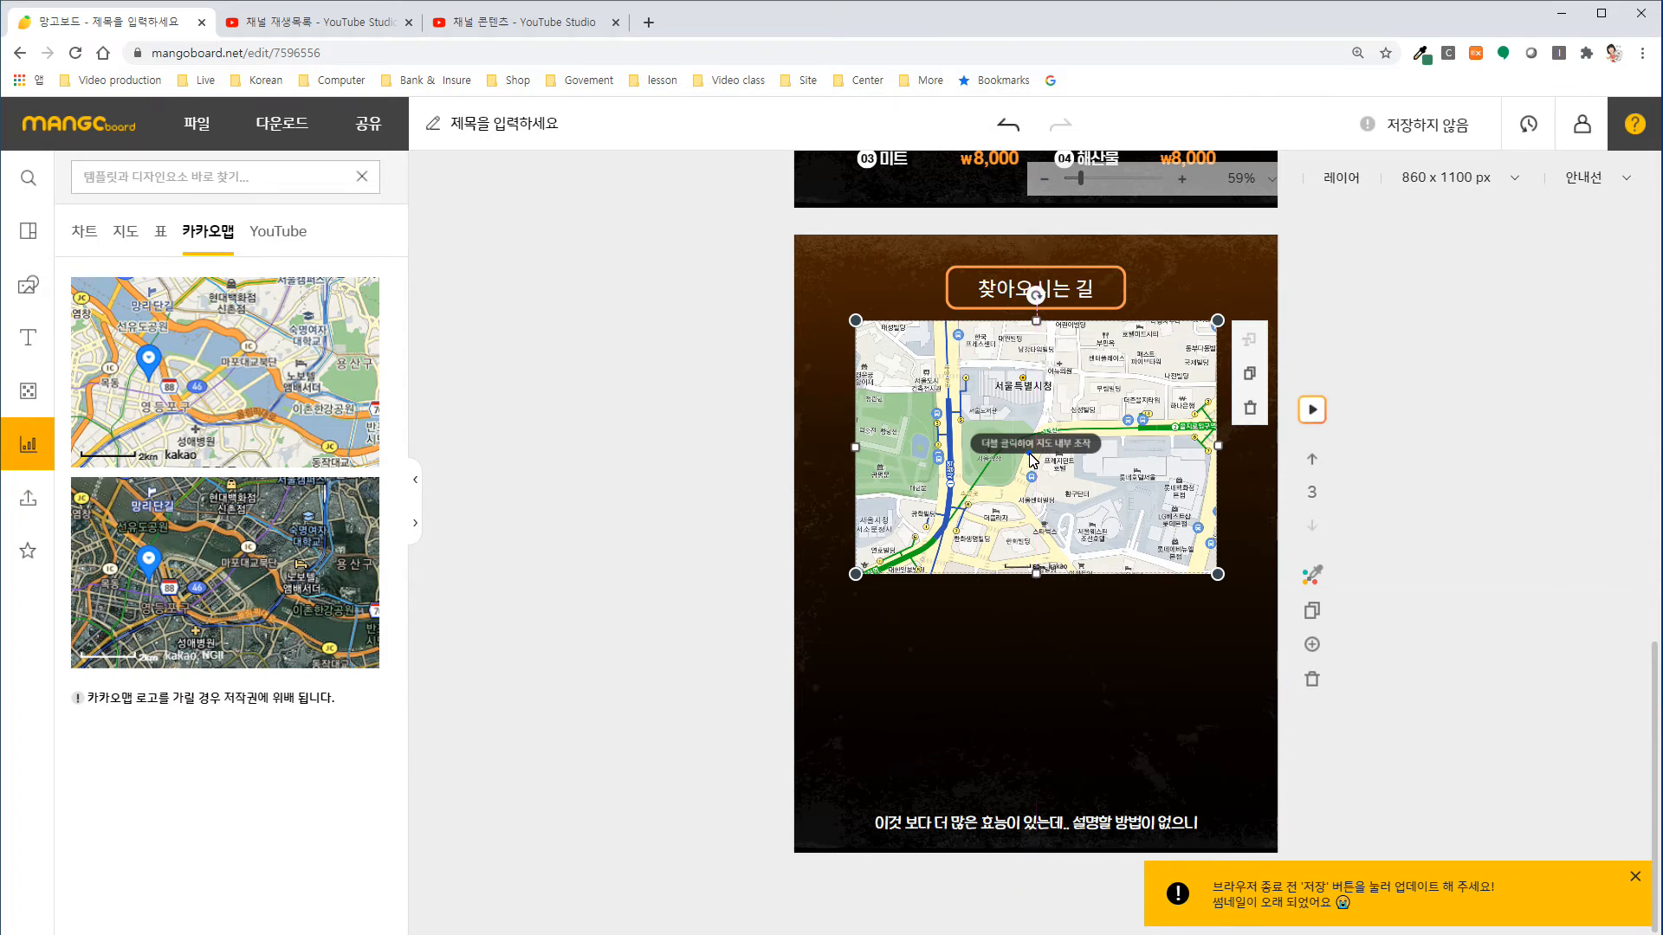
Change the map's location by searching for the shop's street address and choosing the matching road-name result.
double_click(1032, 461)
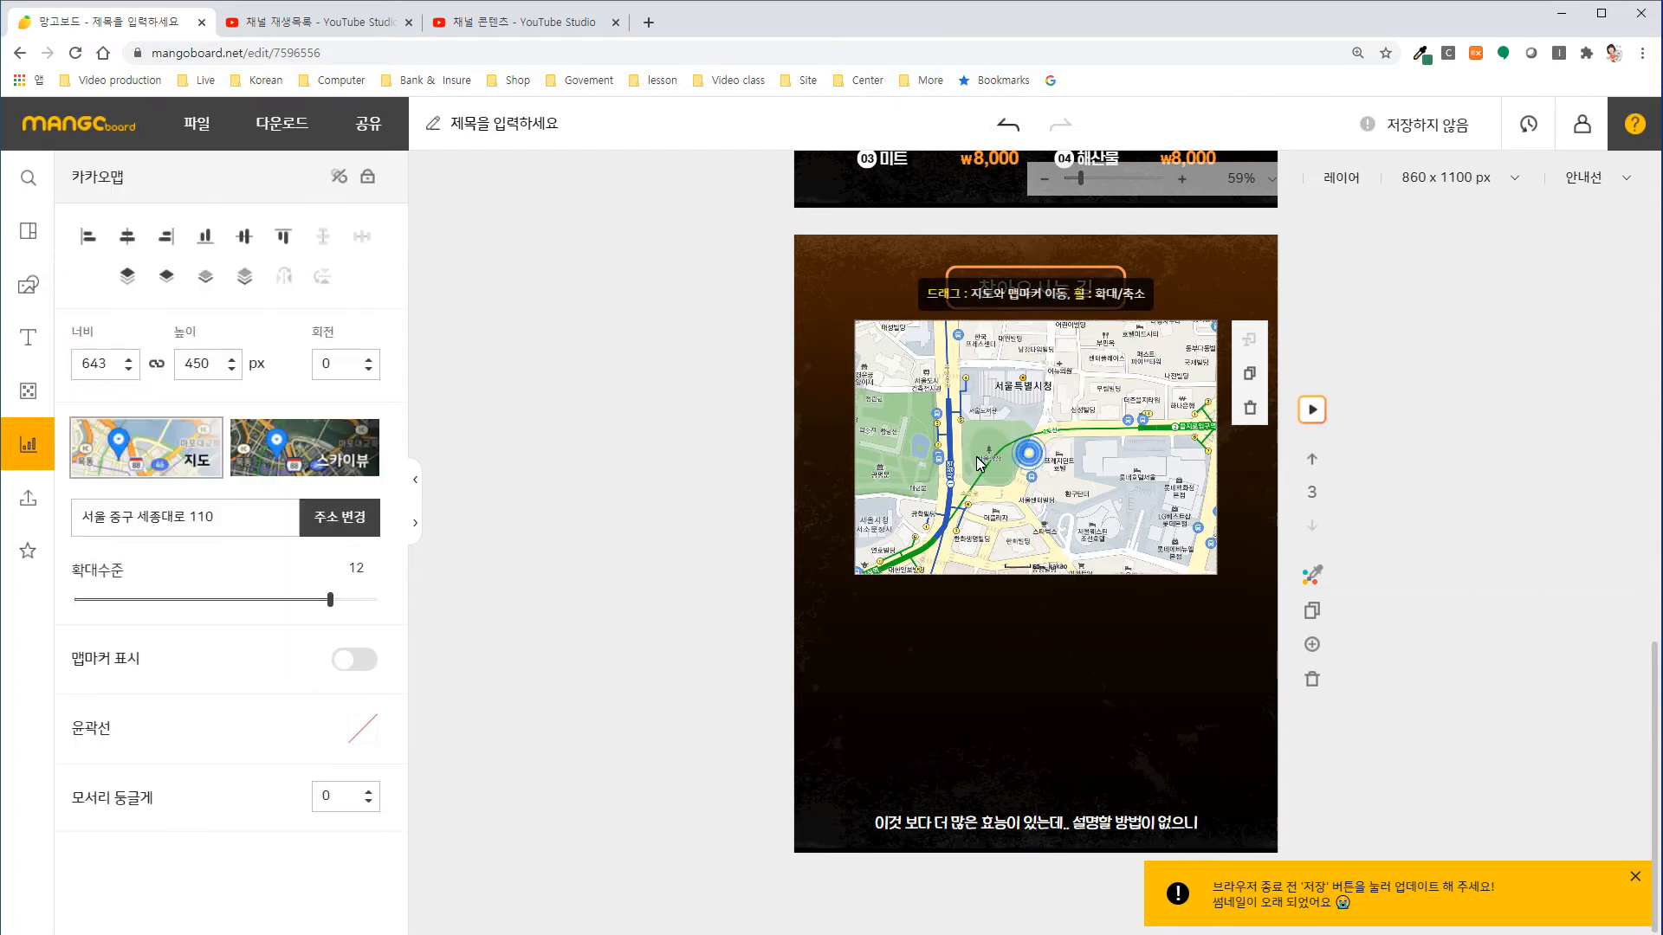
left_click(331, 517)
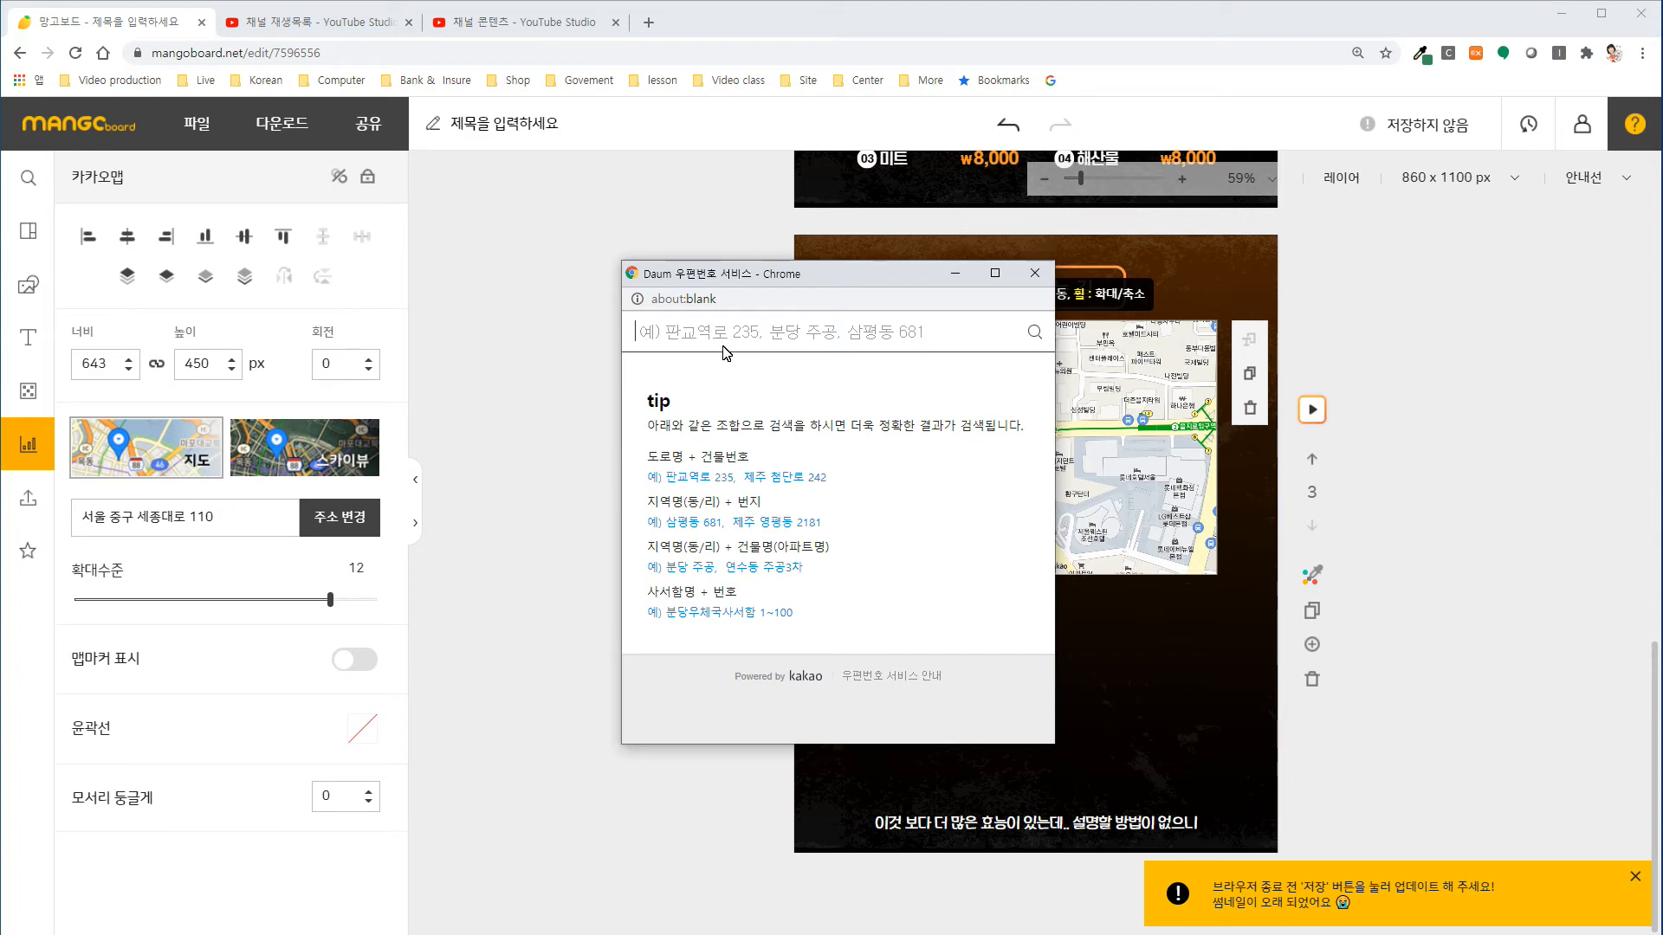
type("서울")
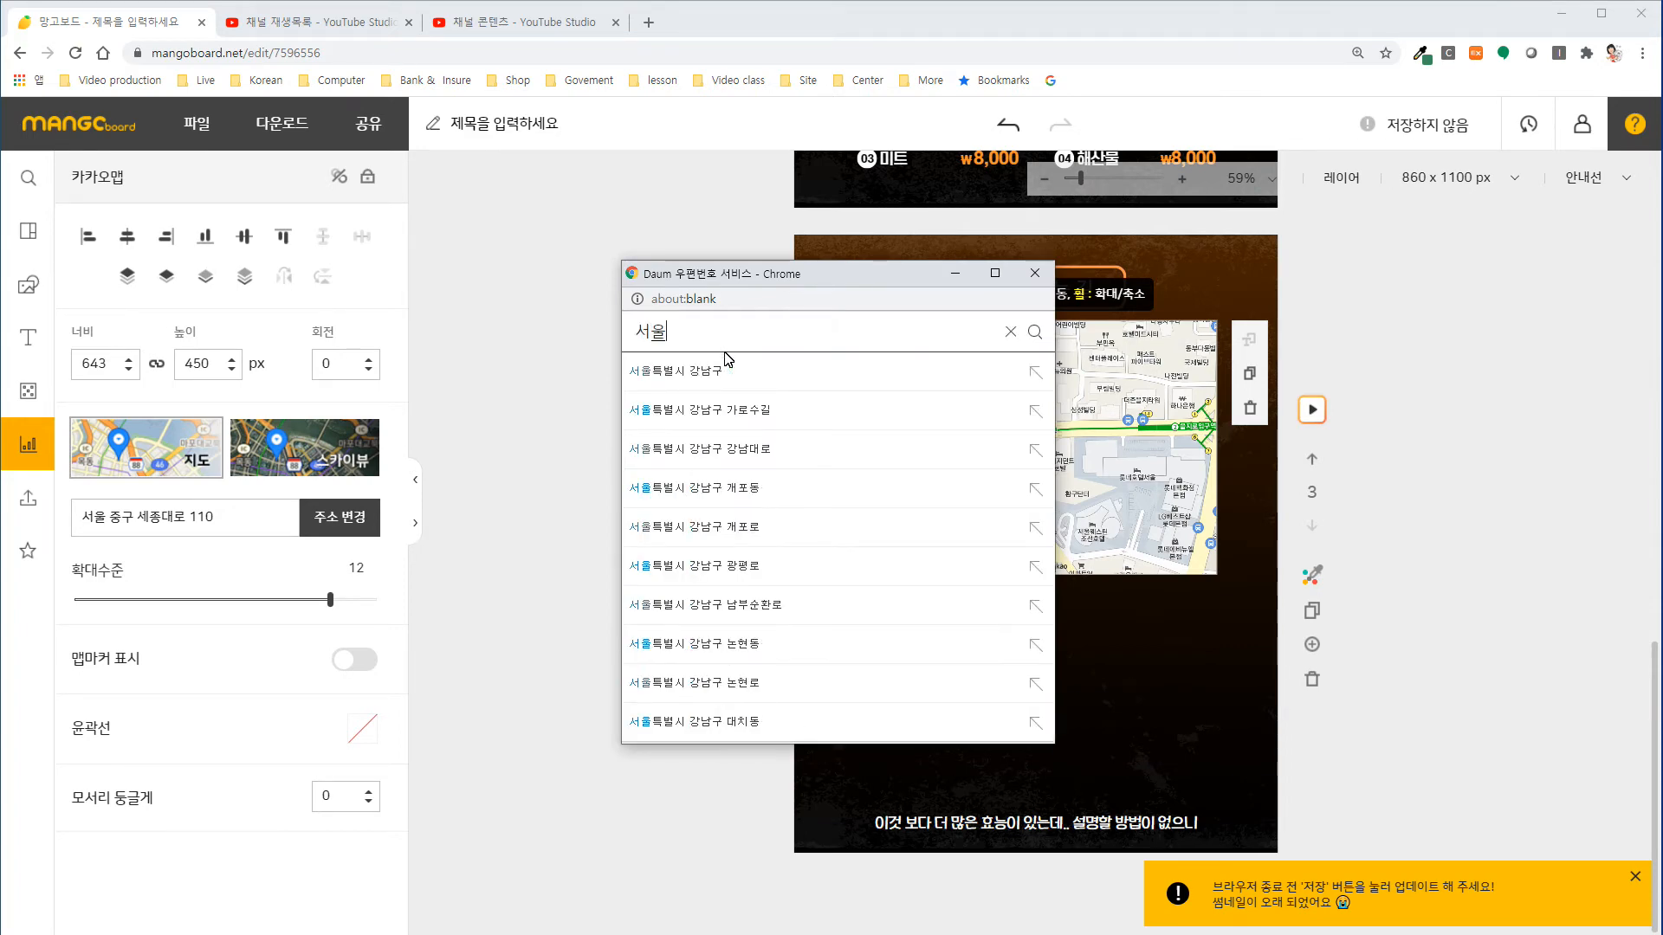
type("특별시 강남")
type("구 역사")
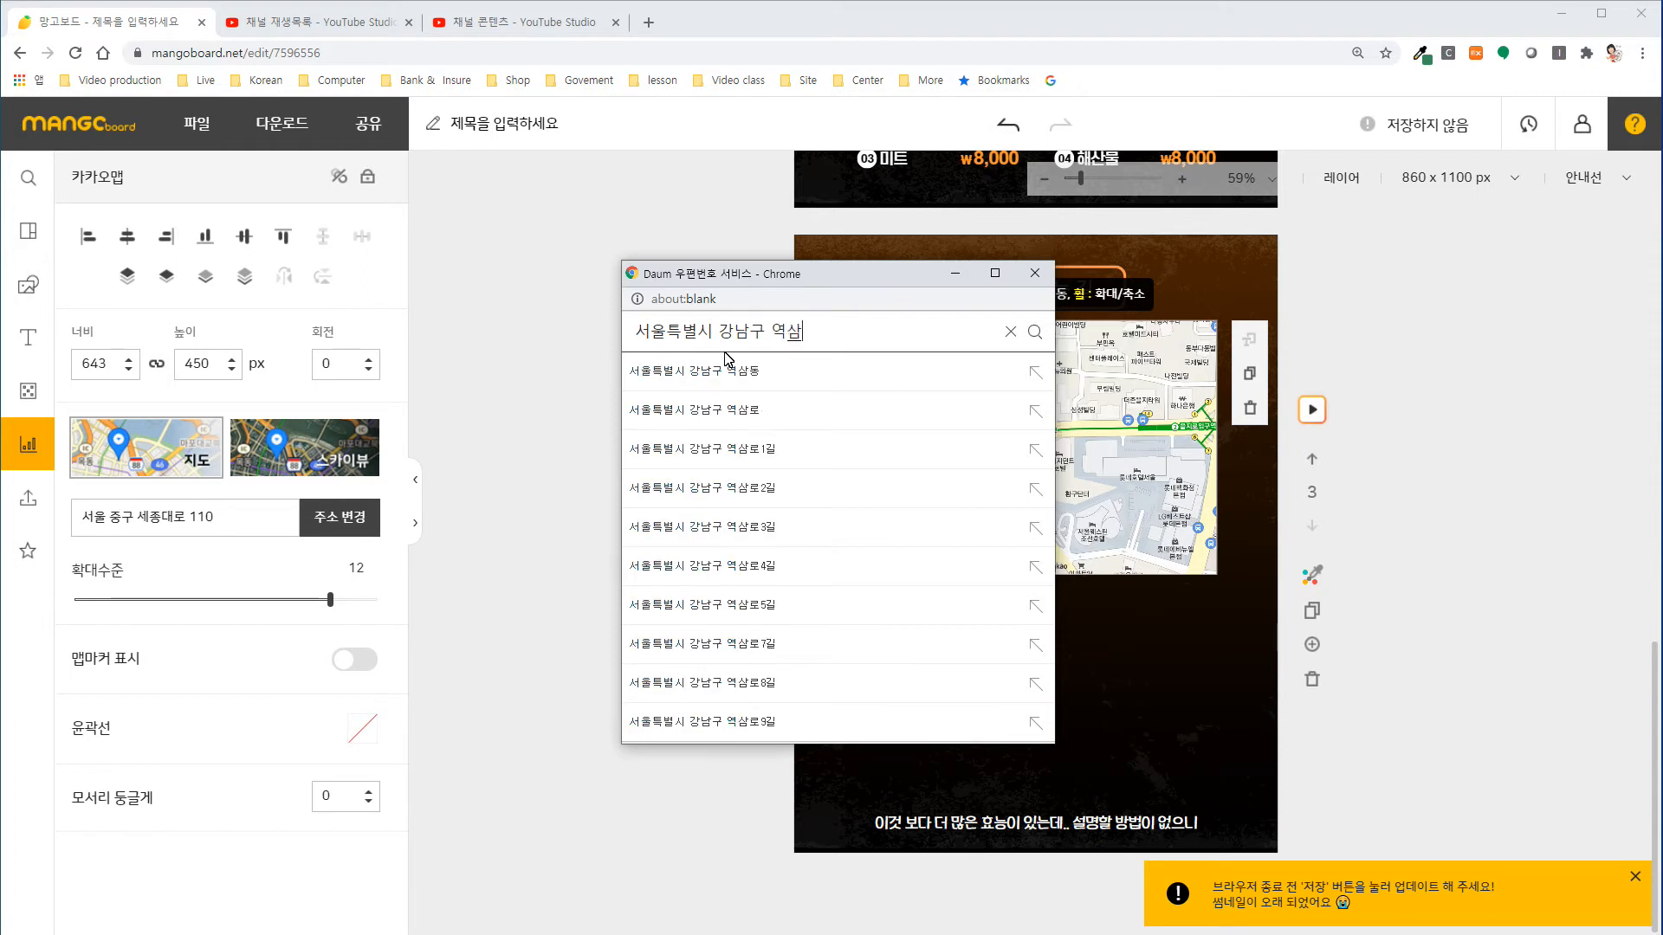
type("동 강남대로")
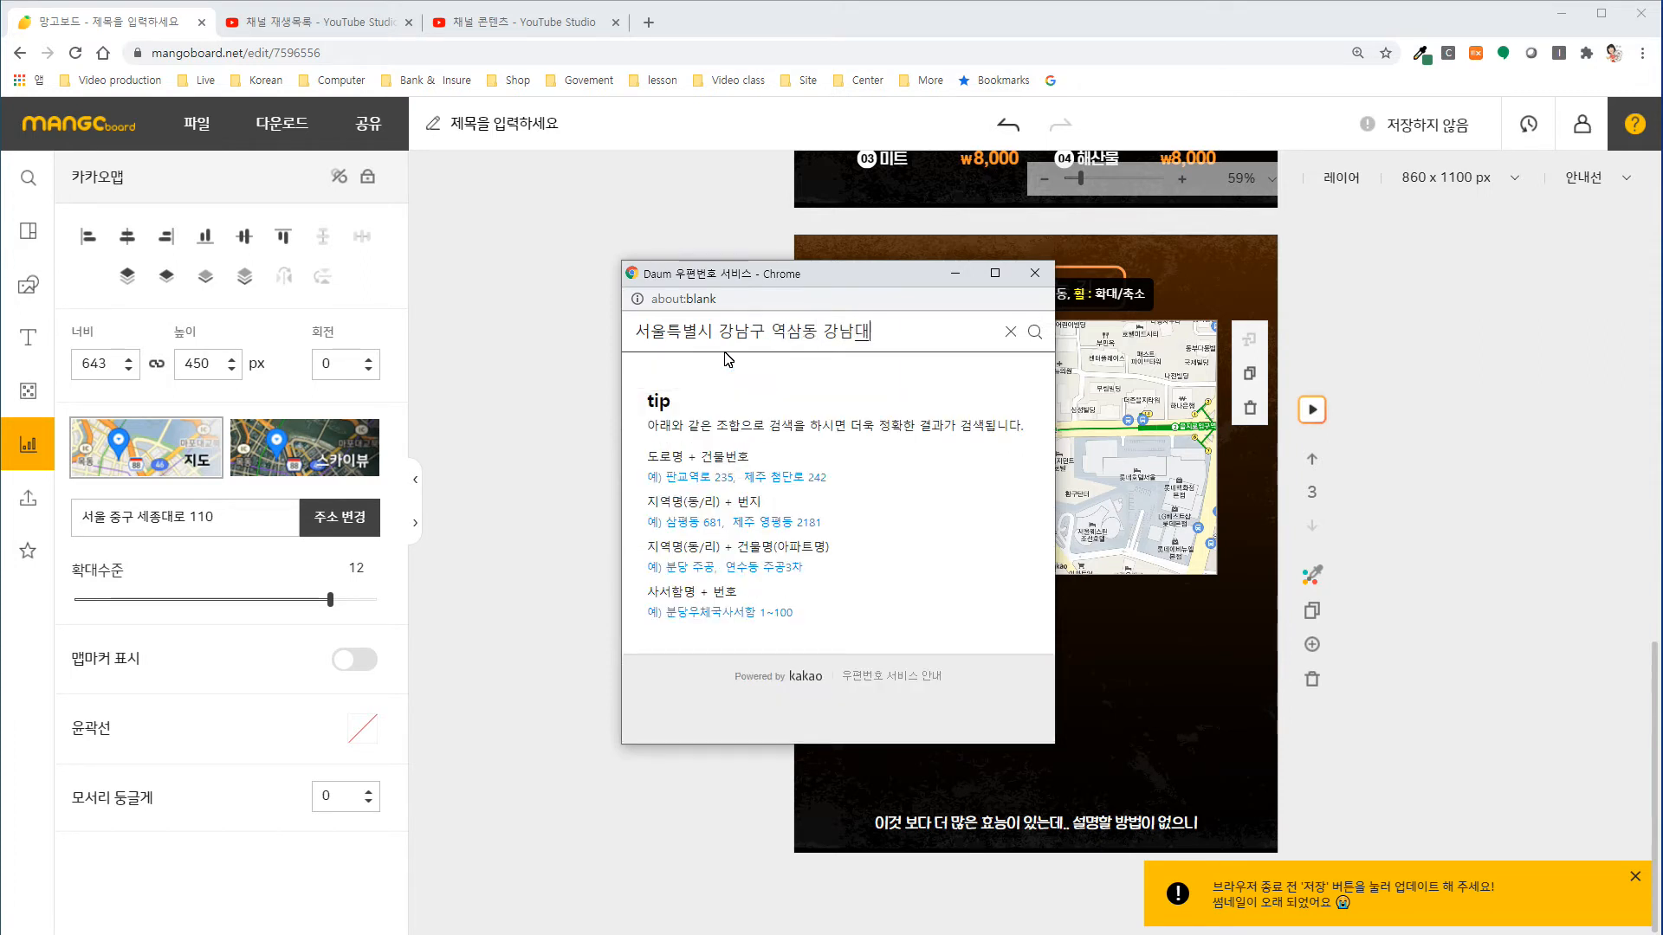
type("299")
key("Return")
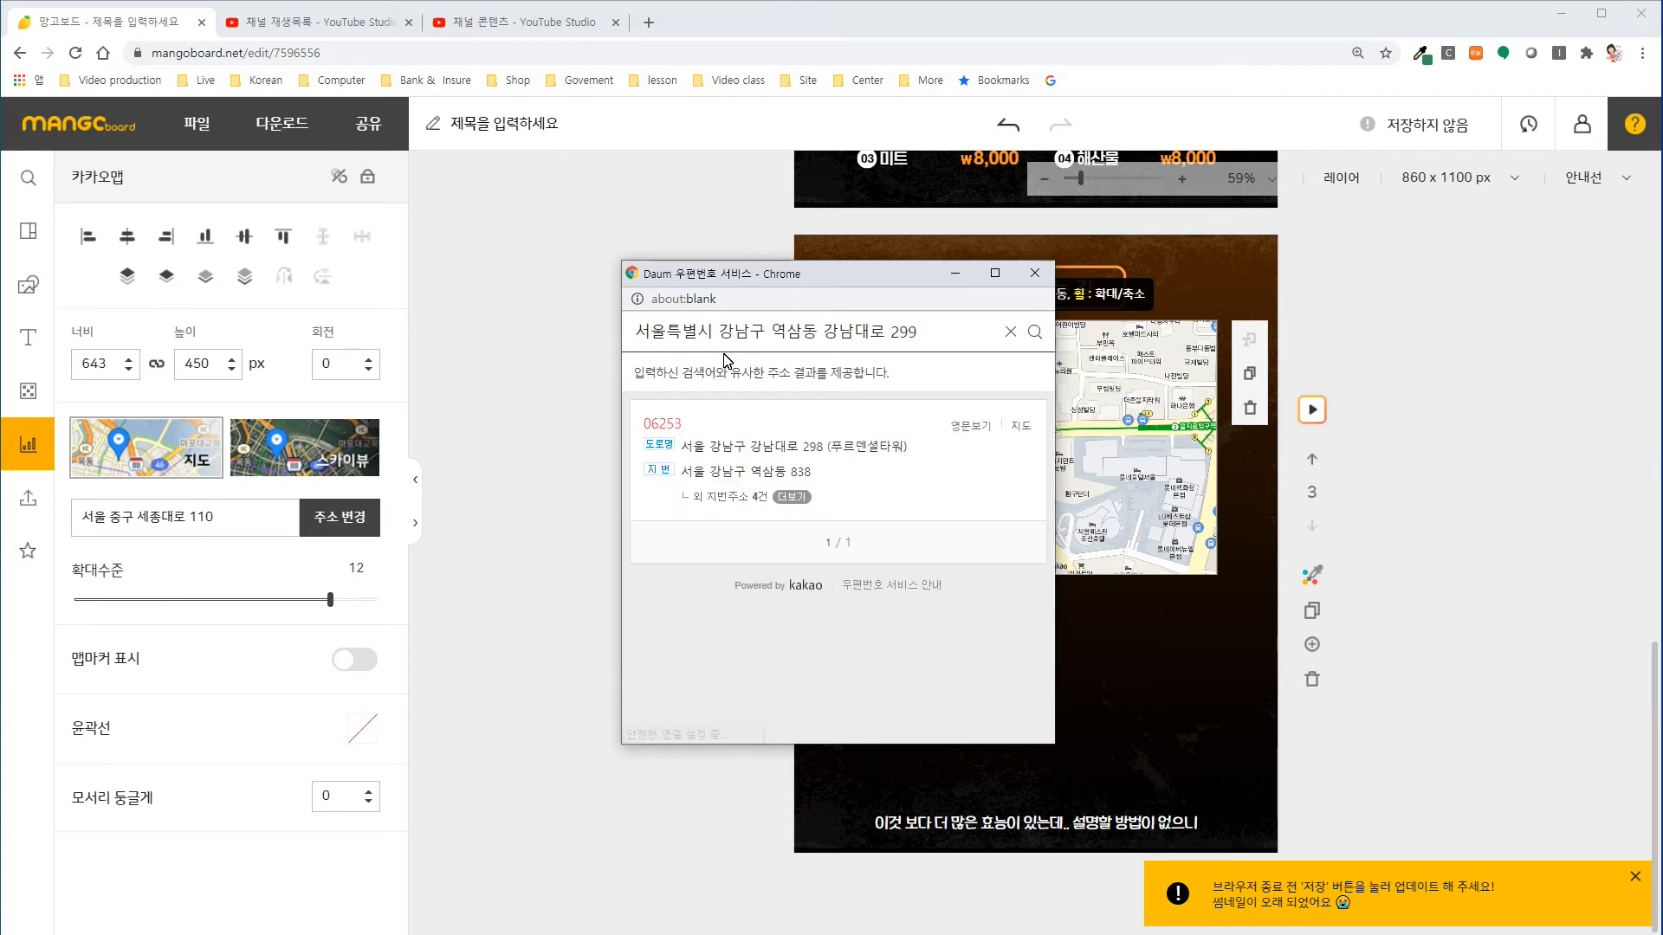
left_click(766, 457)
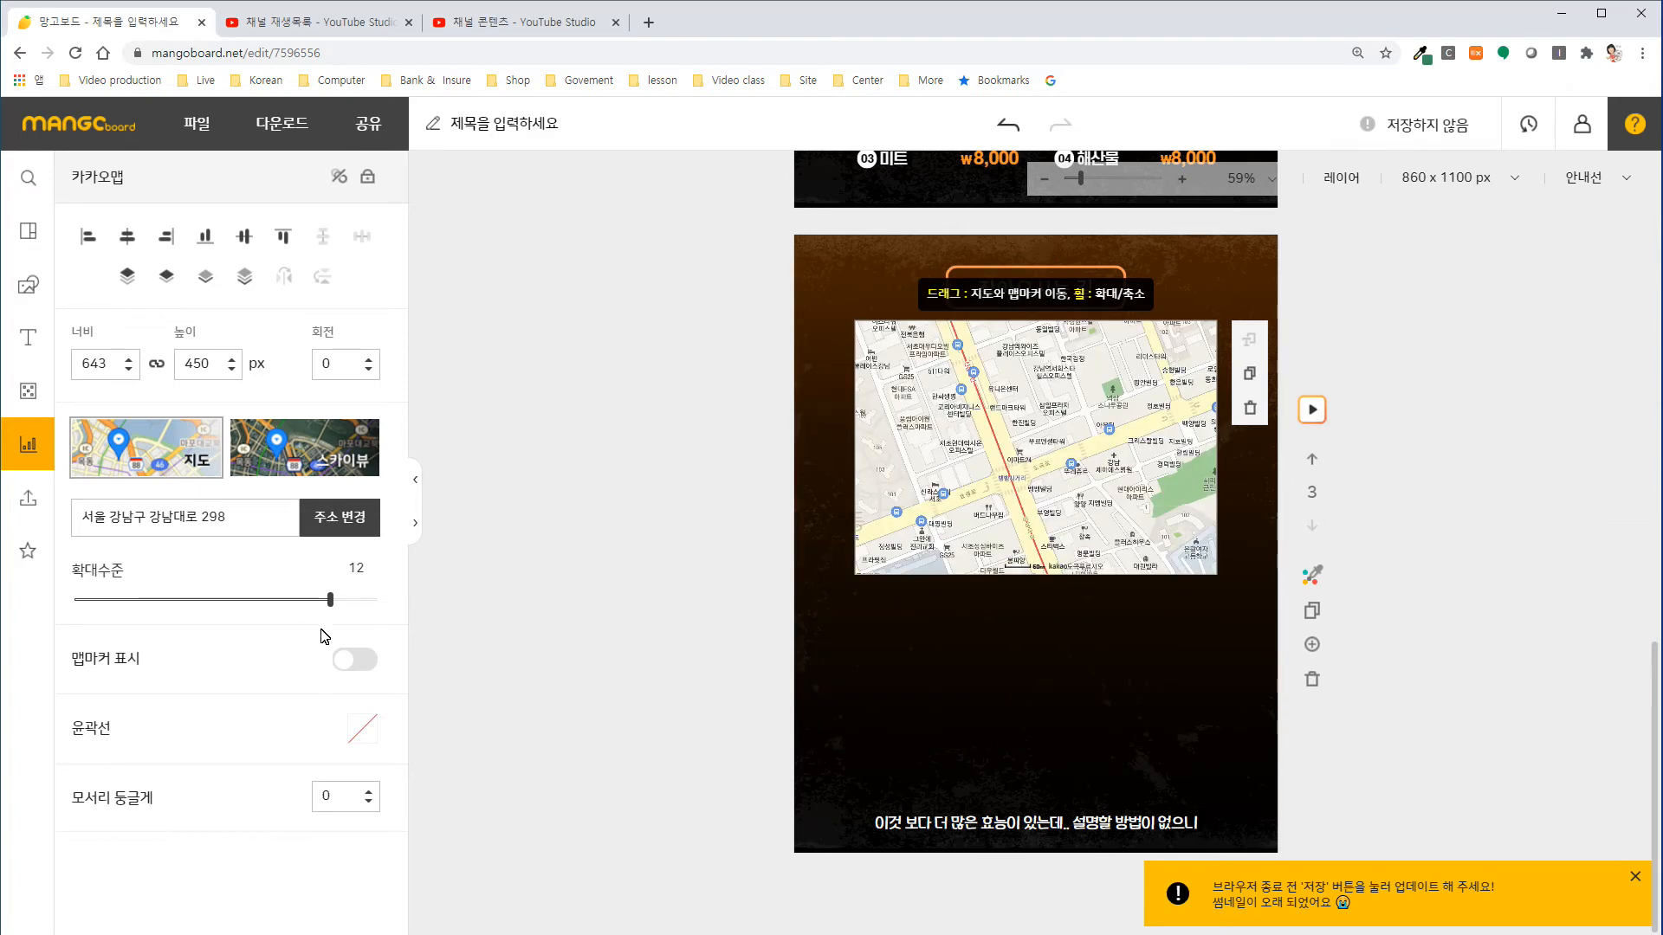
Set the map's zoom level to 10 with its view shifted slightly south, and show the map marker with its address tooltip.
left_click_drag(331, 606, 285, 617)
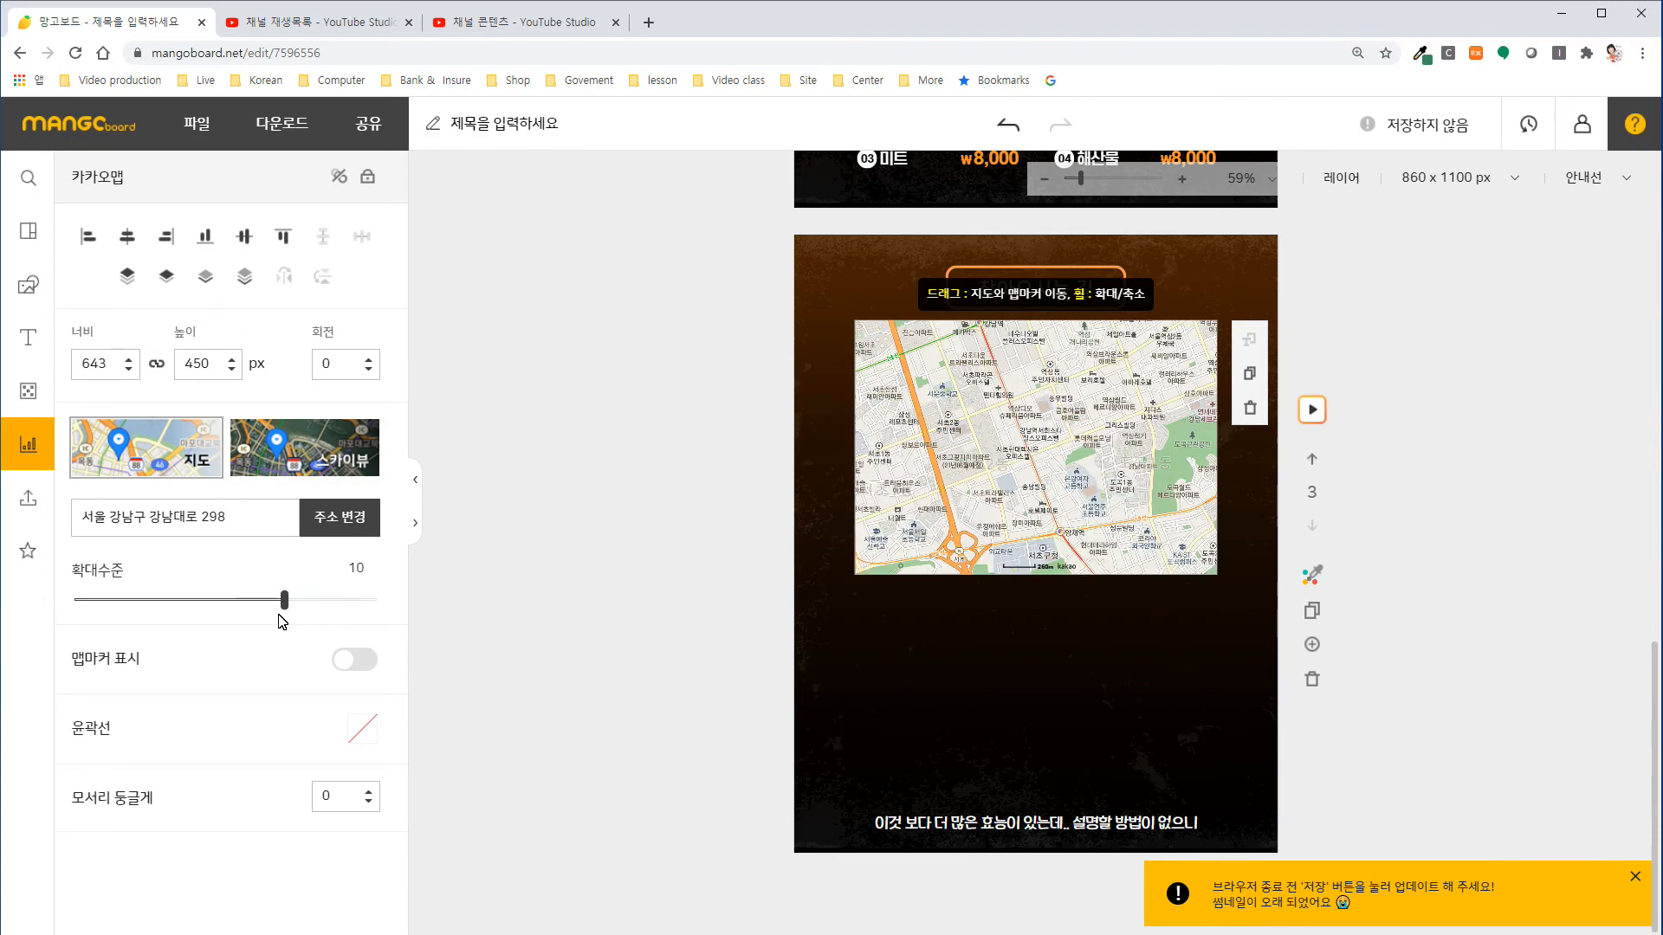
left_click_drag(958, 502, 969, 420)
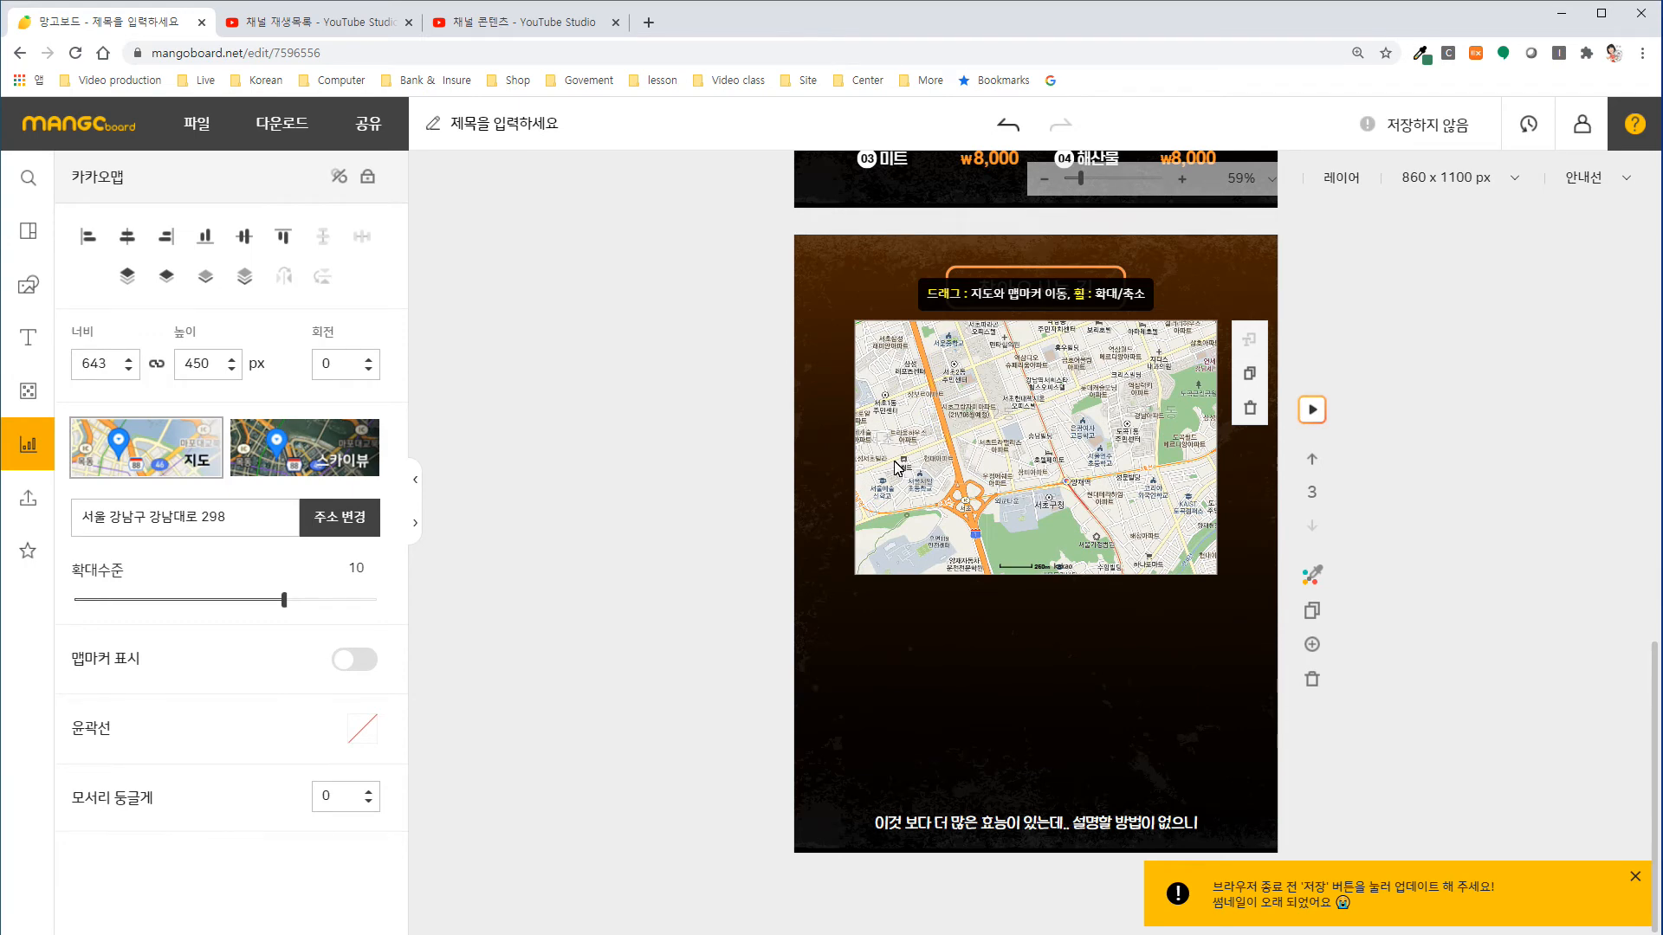
left_click(344, 669)
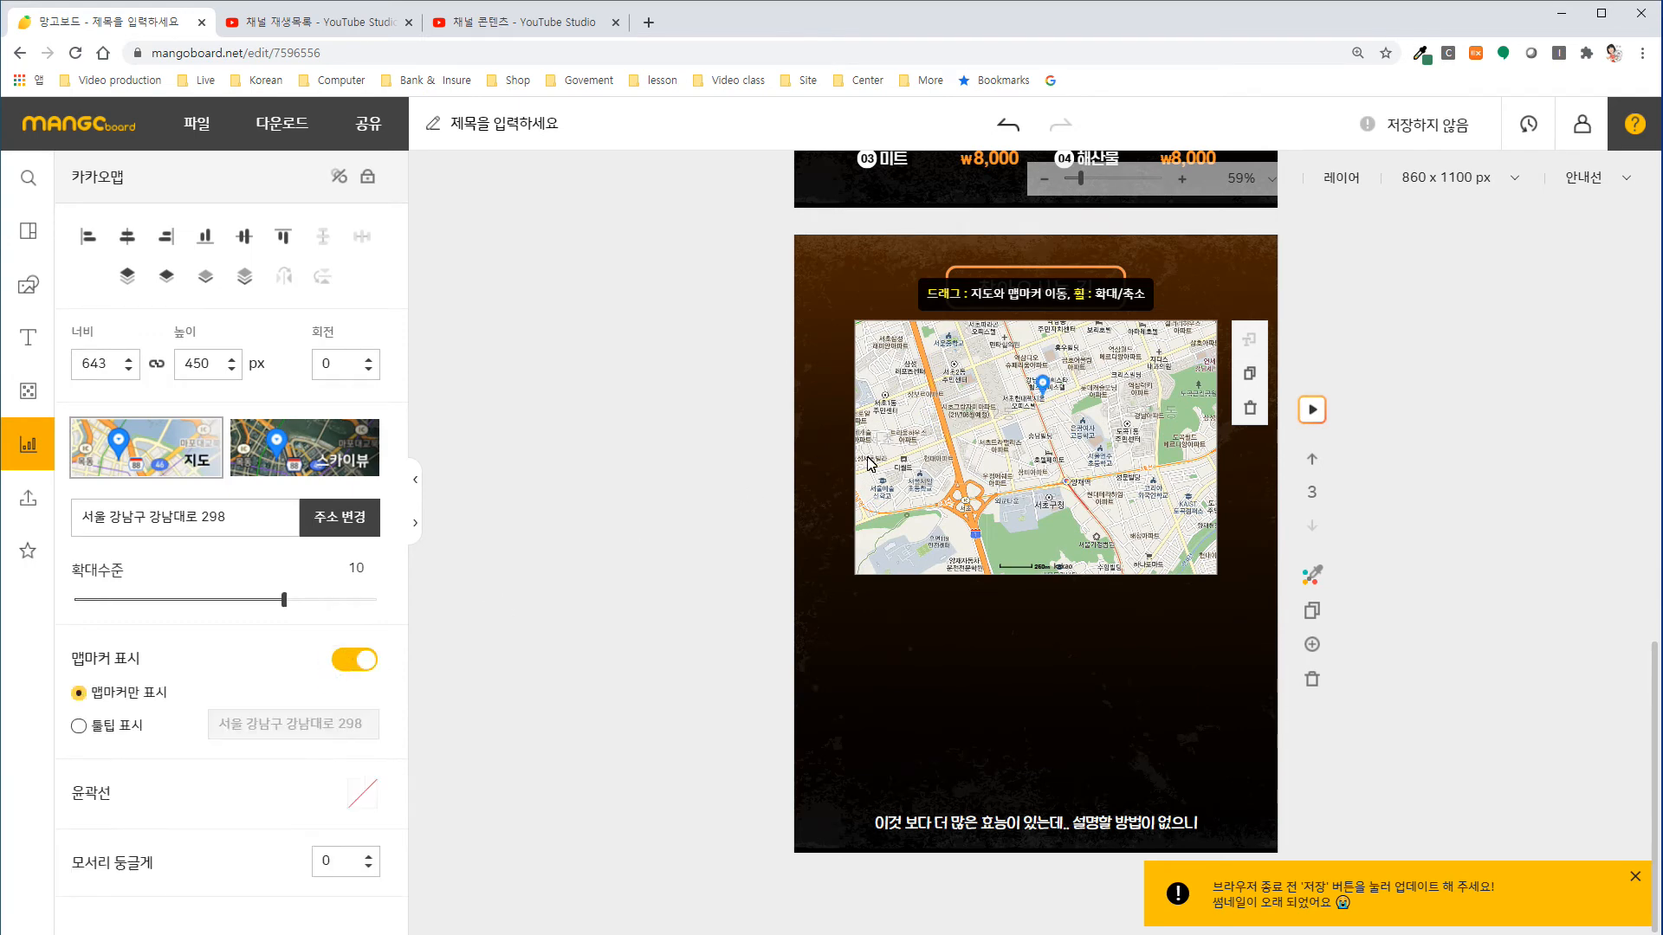
left_click(83, 730)
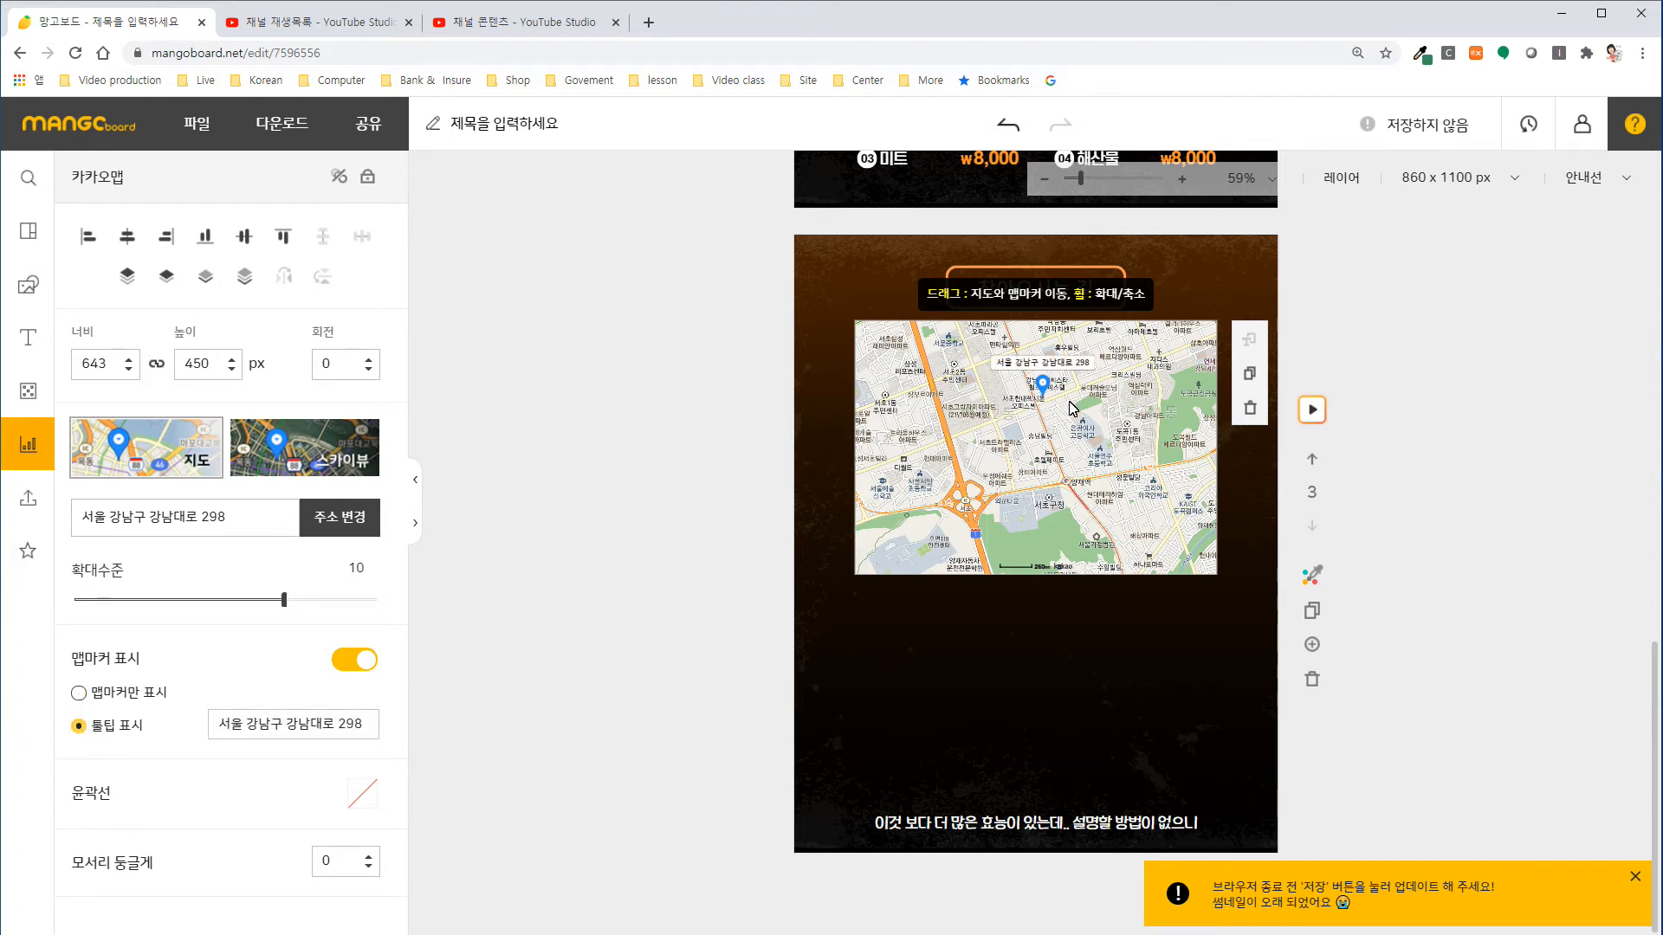
Give the map a white (#ffffff) outline.
left_click(361, 795)
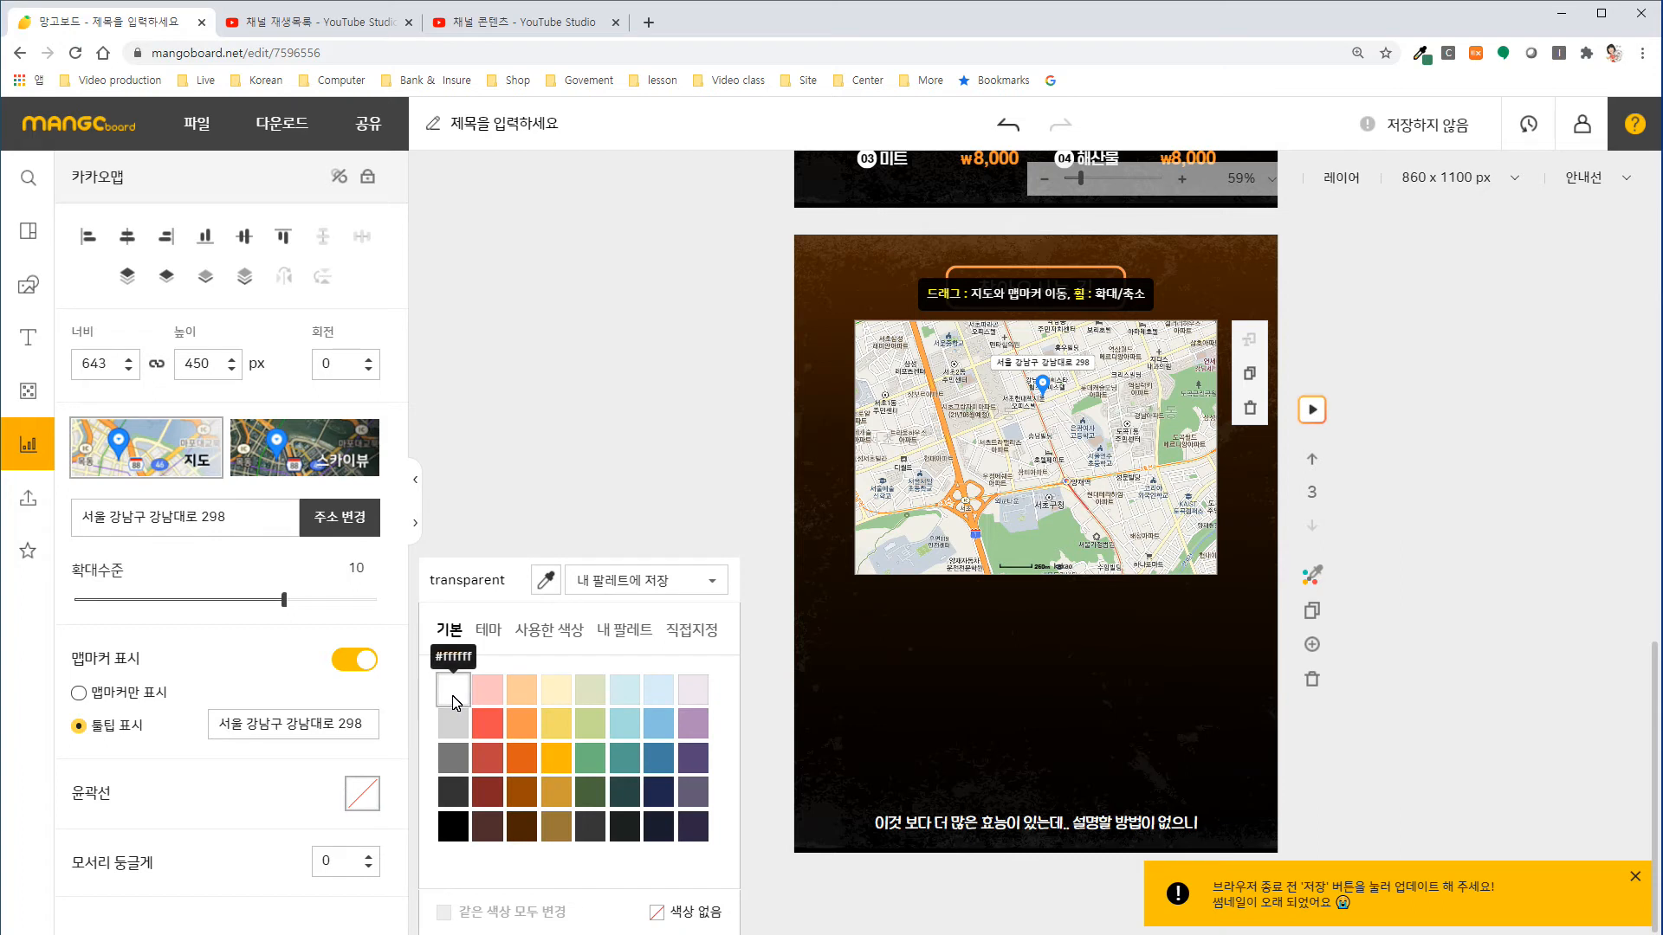
left_click(452, 693)
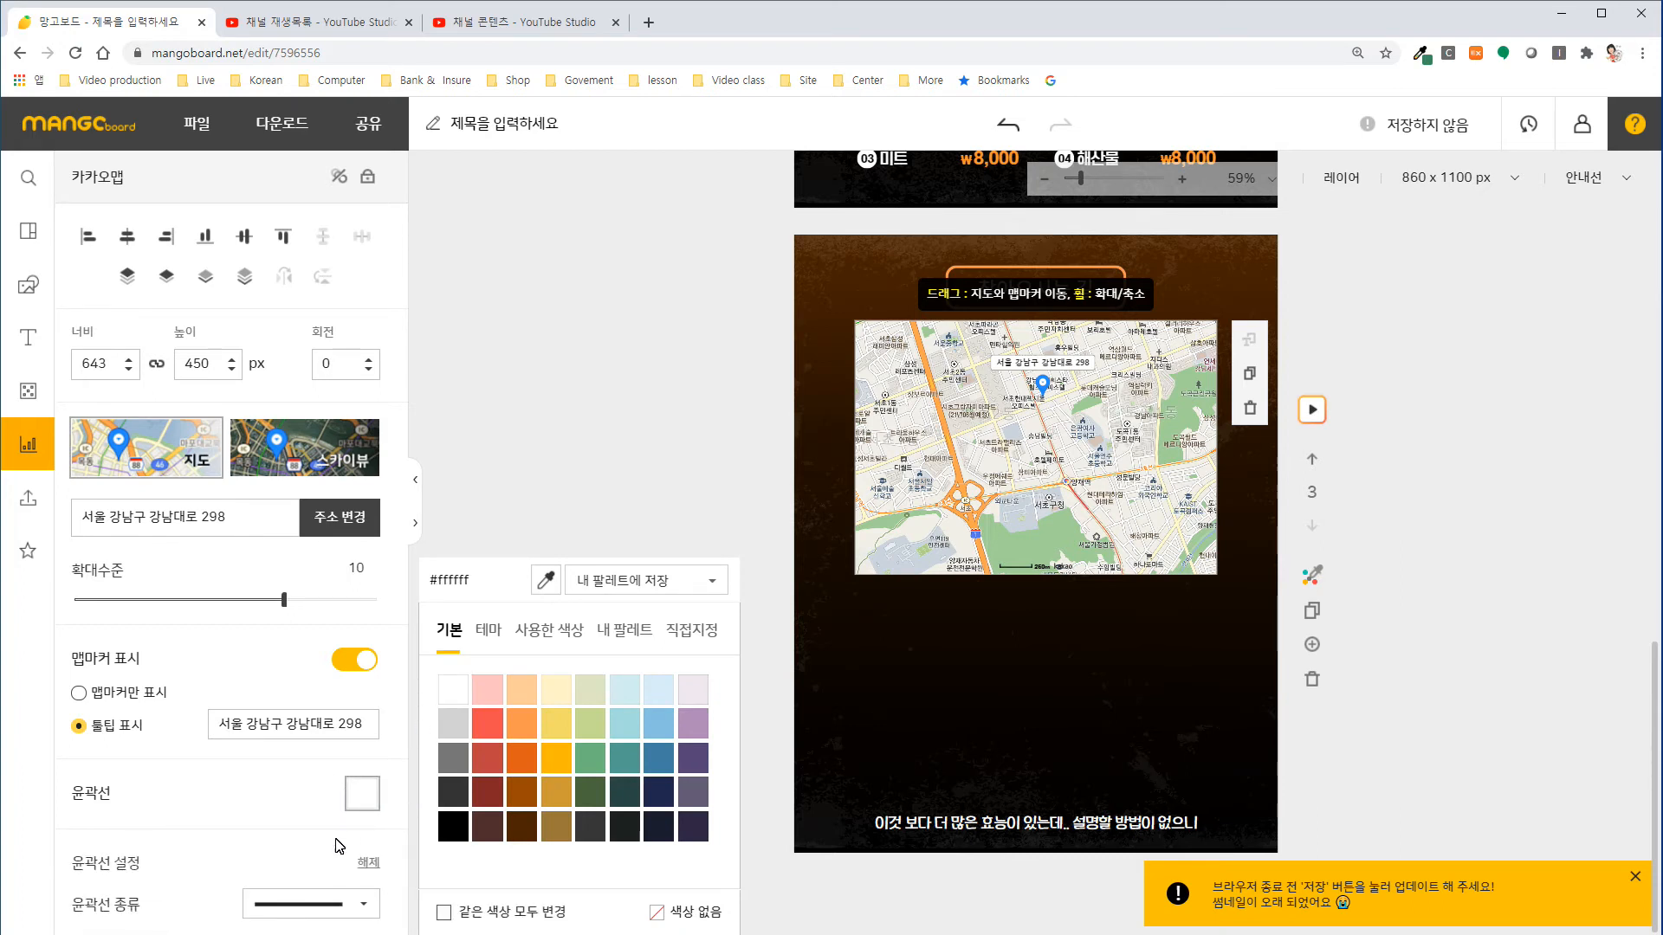
left_click(782, 891)
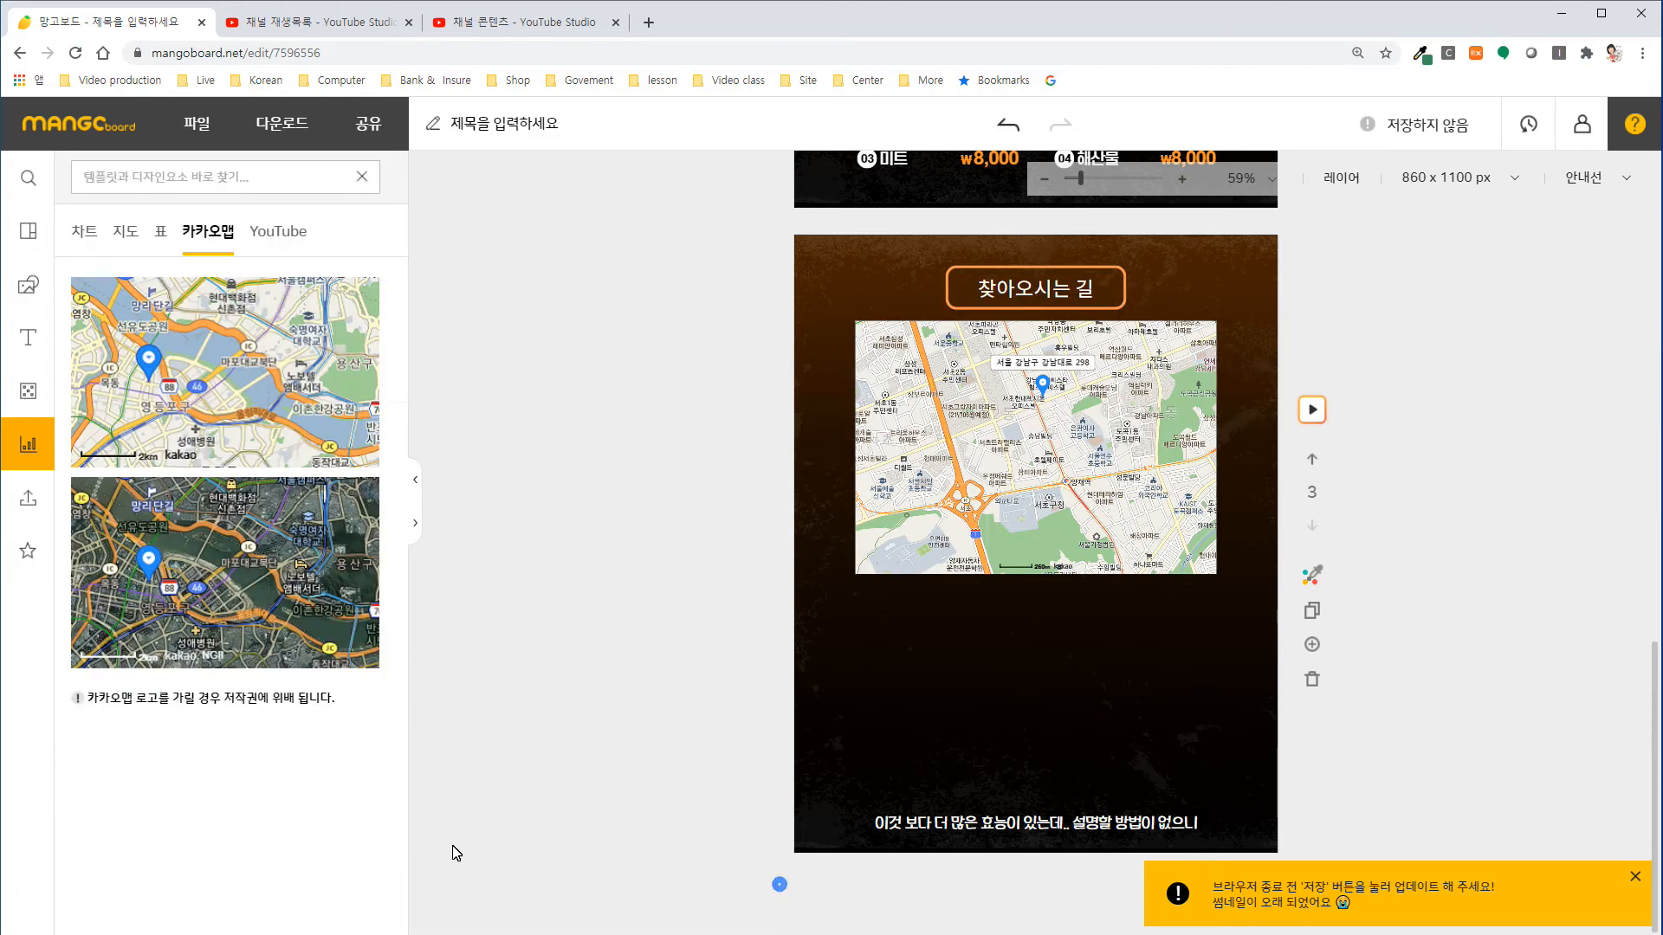
left_click(257, 364)
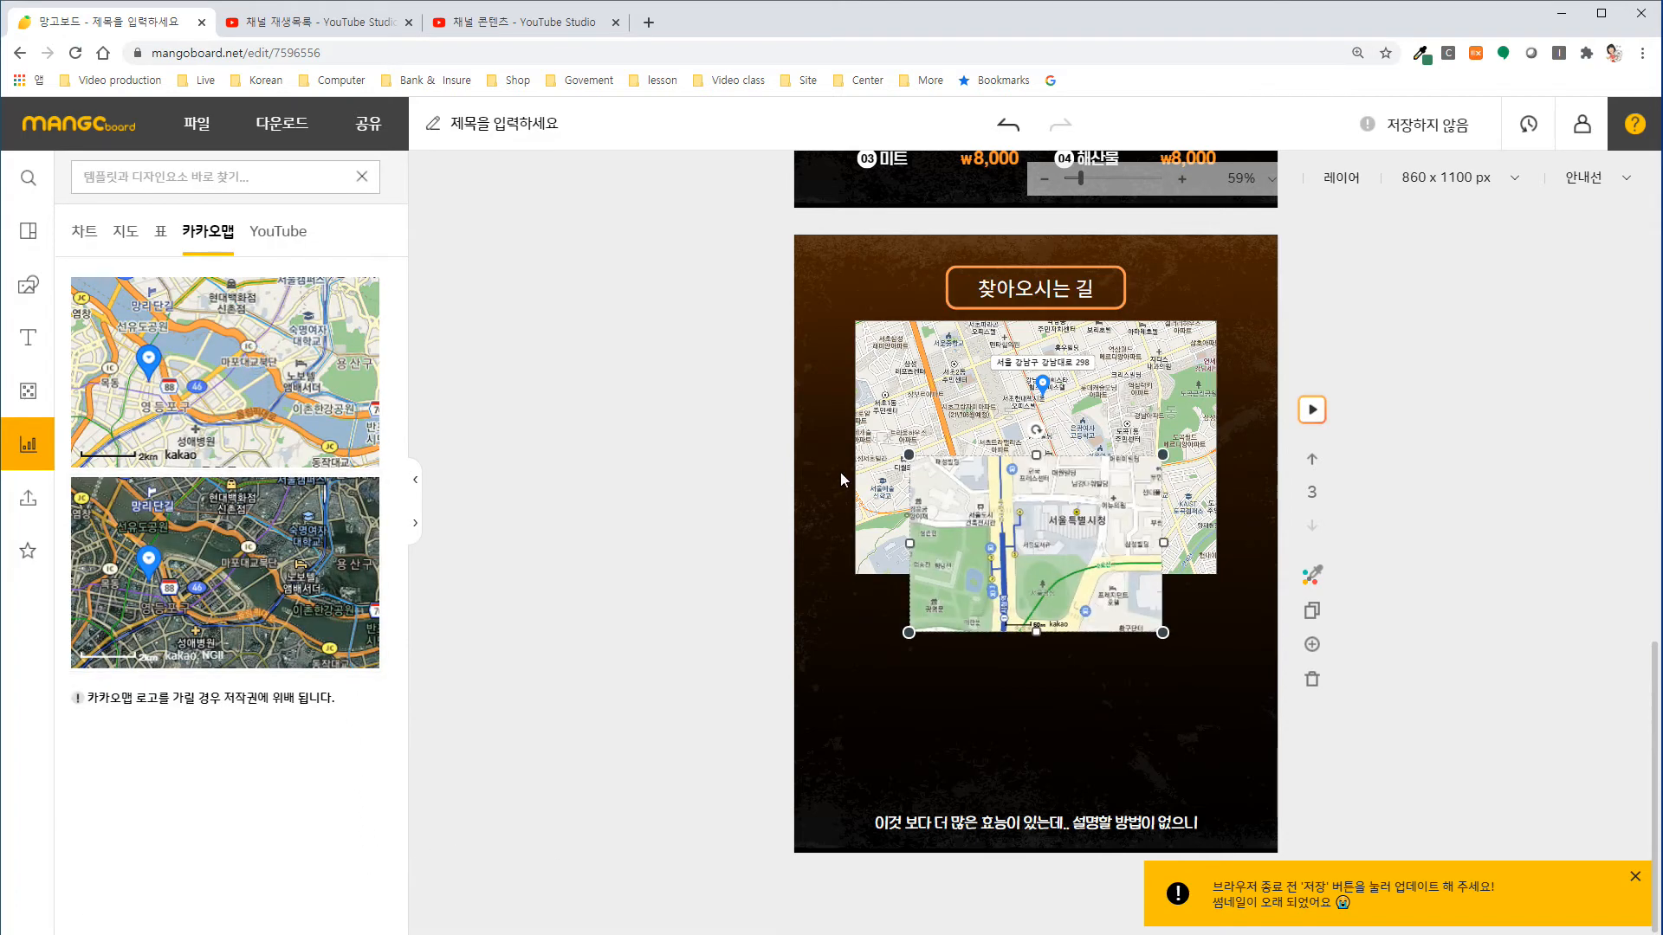
left_click(958, 535)
key("Delete")
Set the map's outline to the dotted line style with a thickness of 5.
left_click(990, 444)
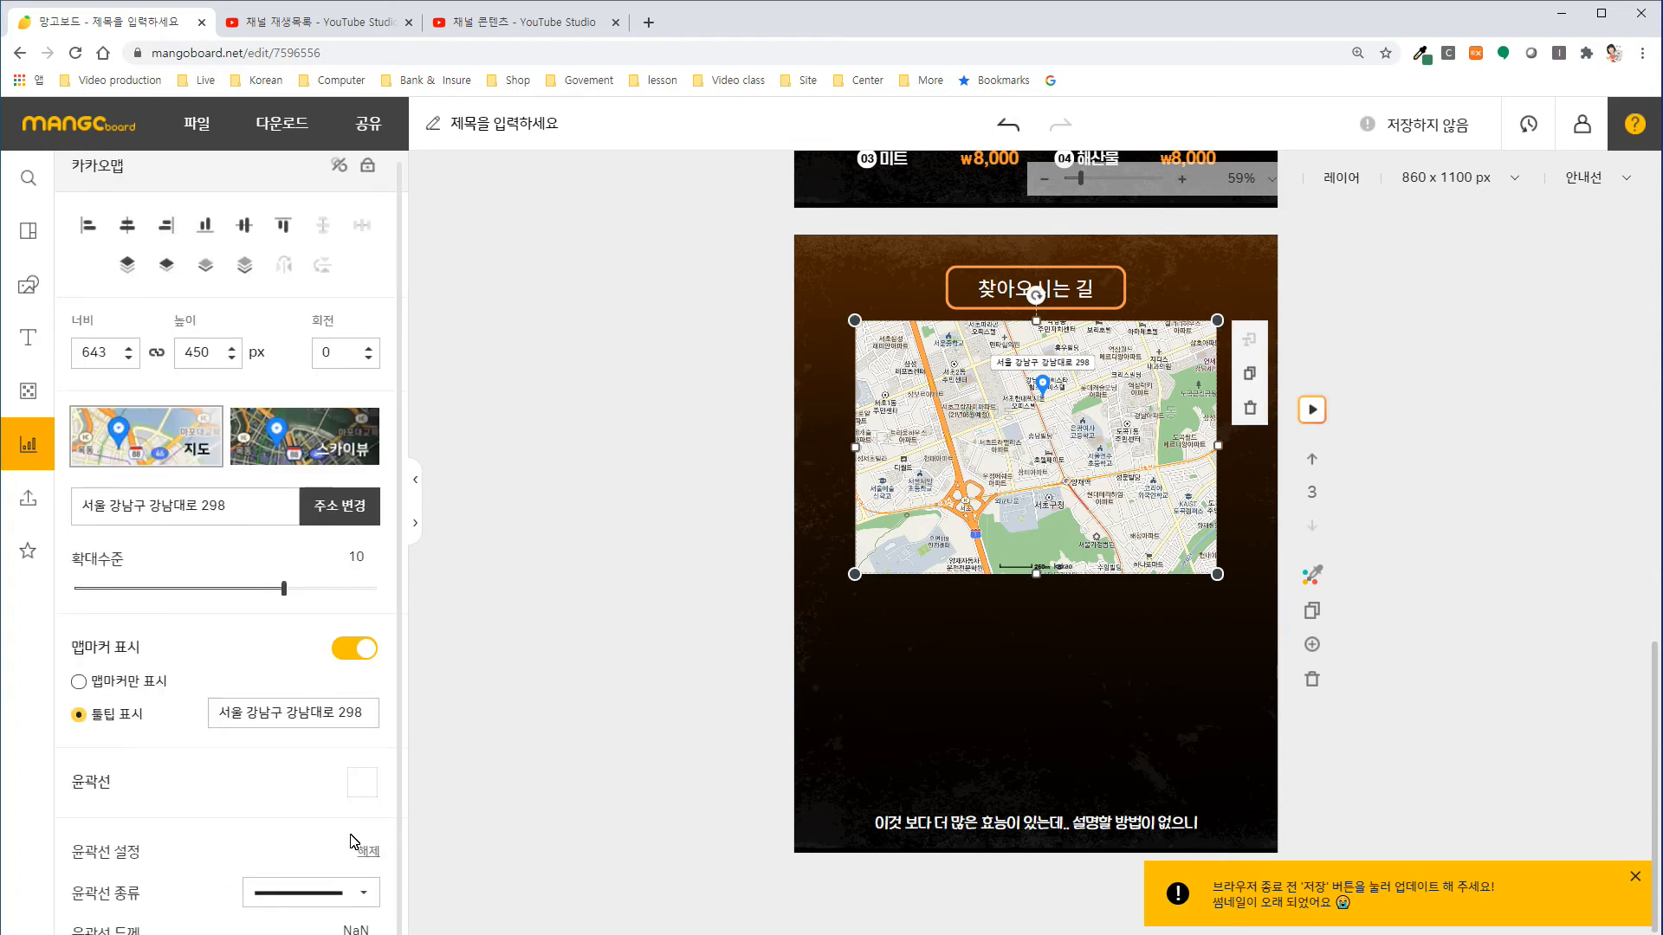
left_click(370, 901)
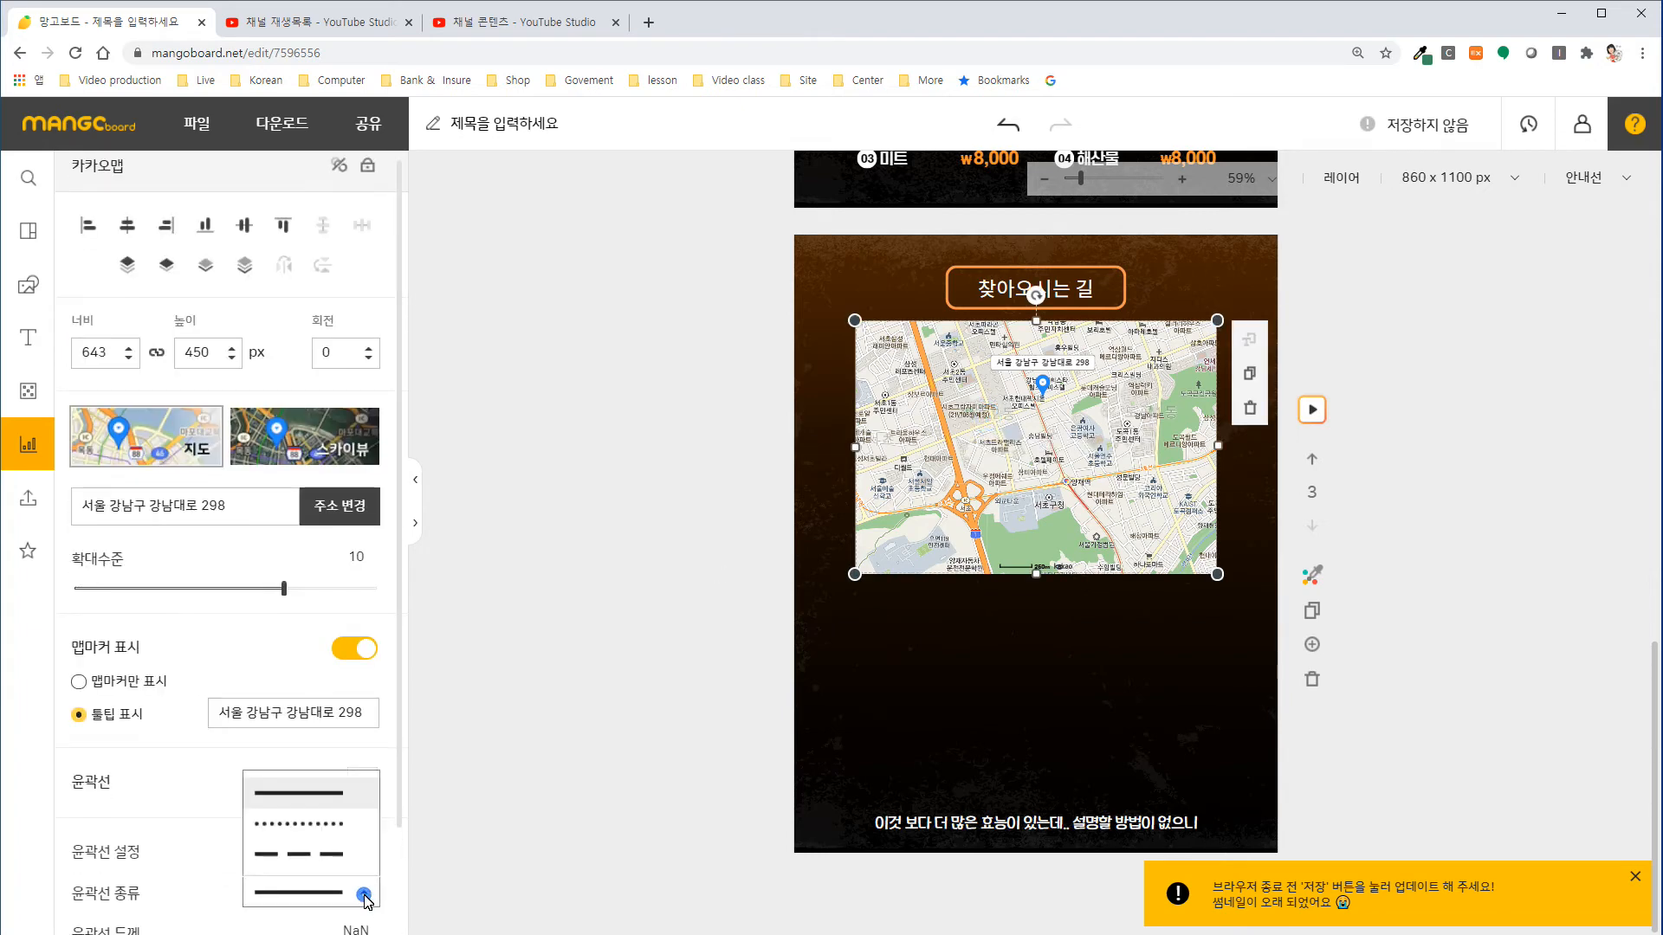
left_click(324, 840)
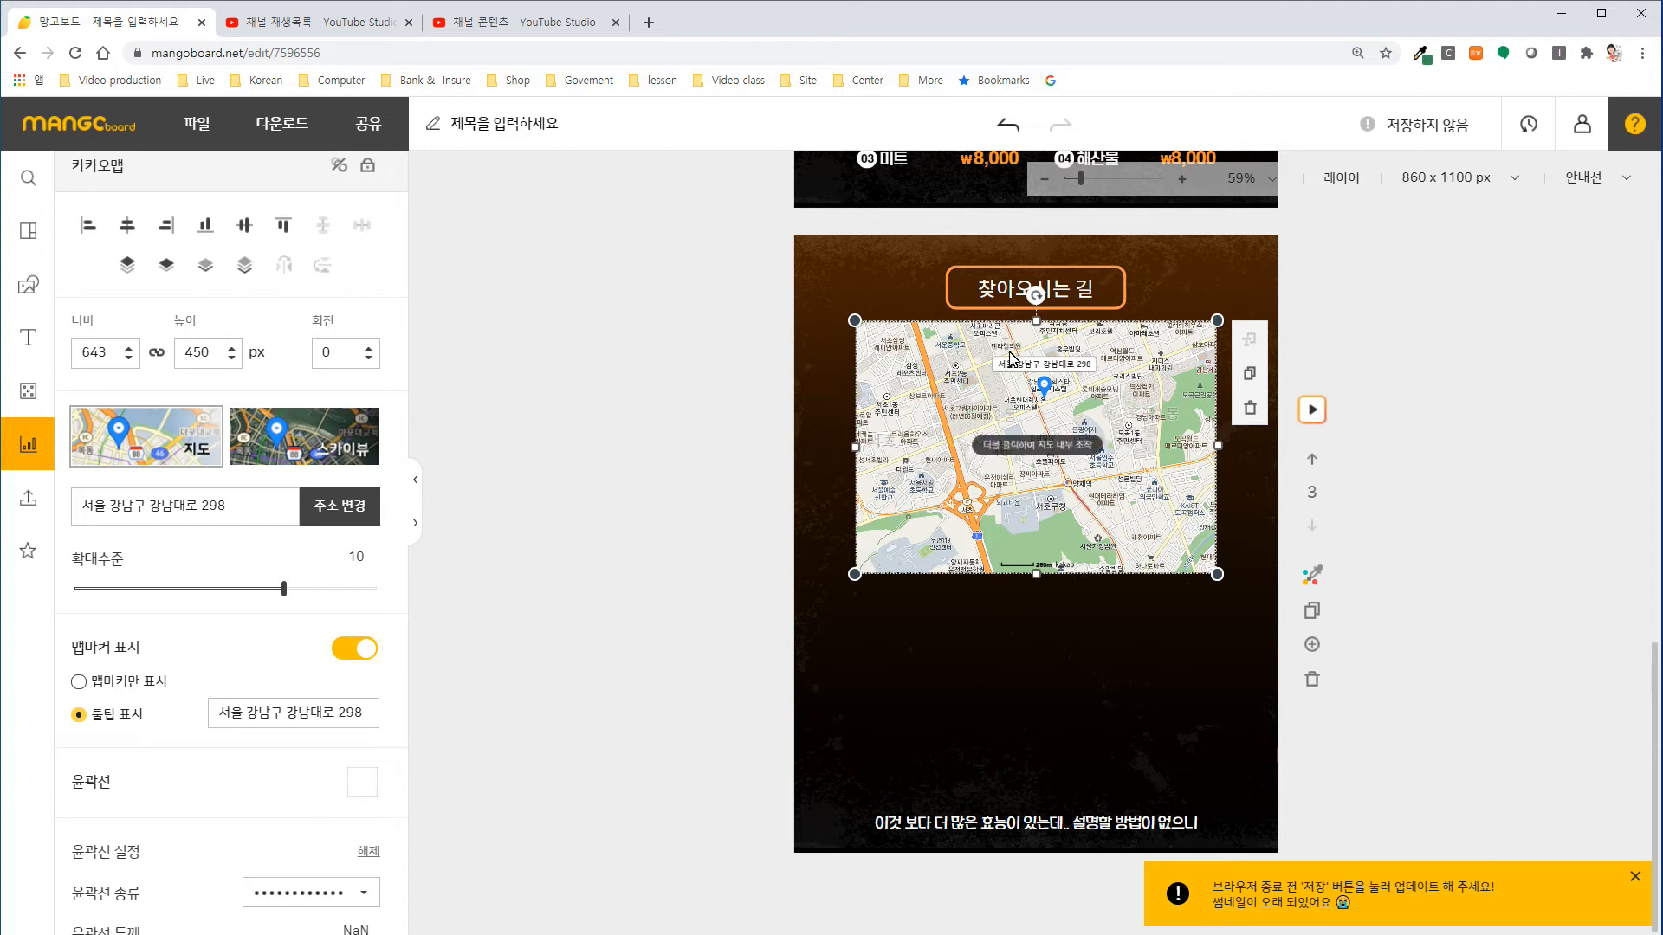
left_click_drag(399, 800, 413, 893)
left_click_drag(93, 856, 151, 858)
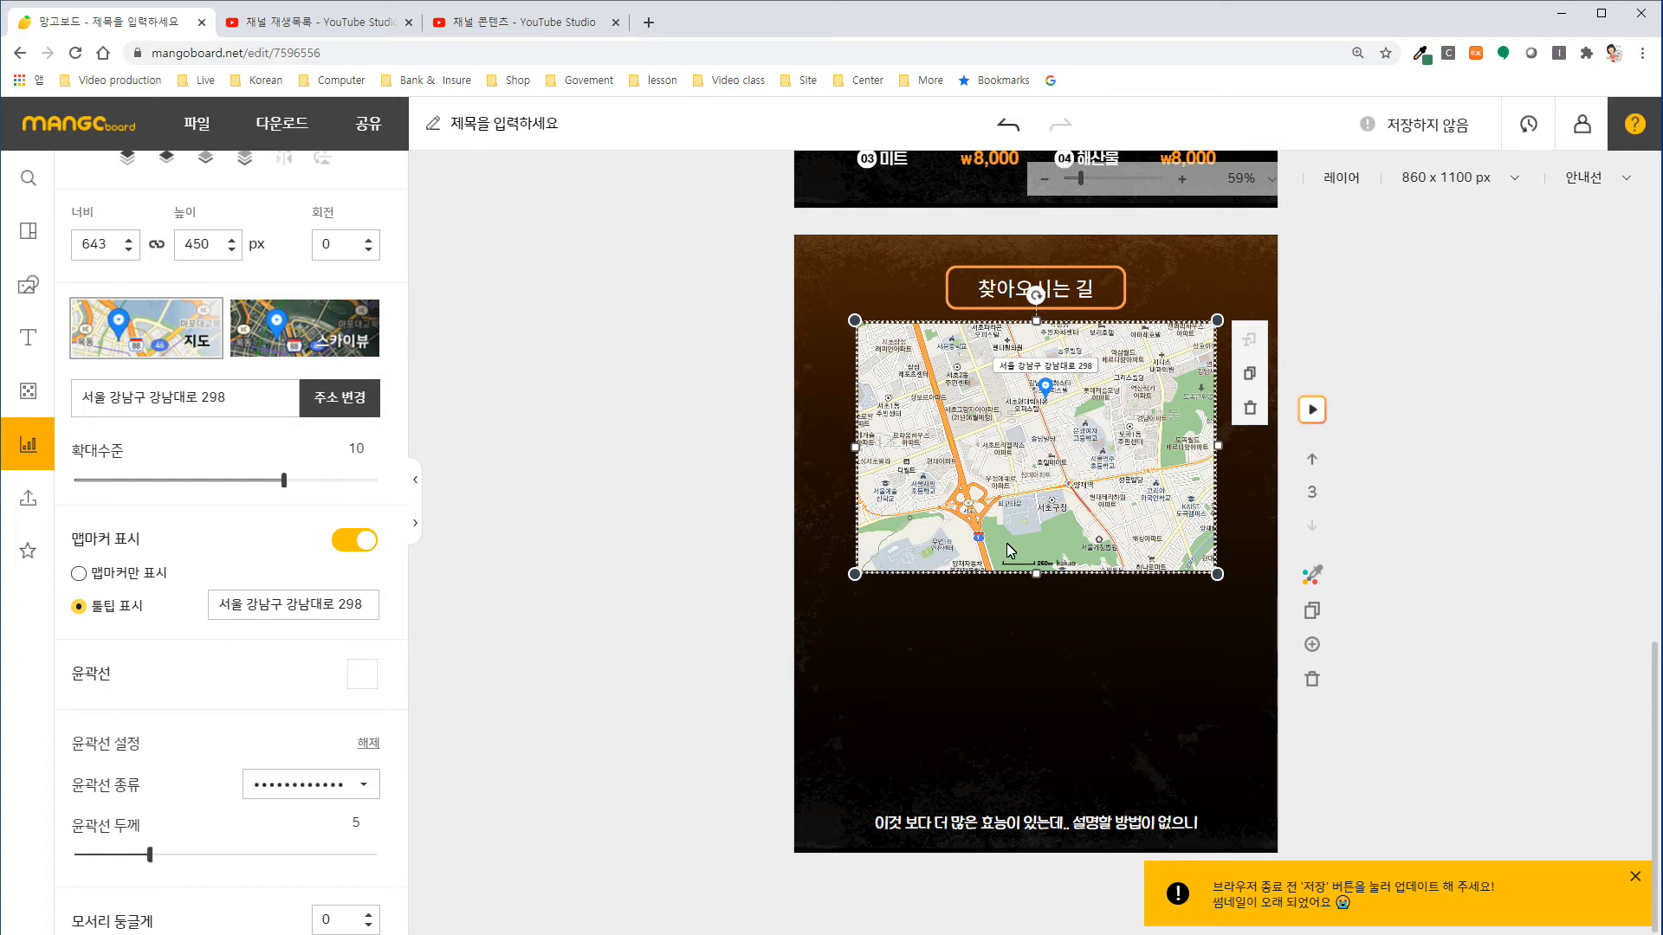
left_click(1032, 663)
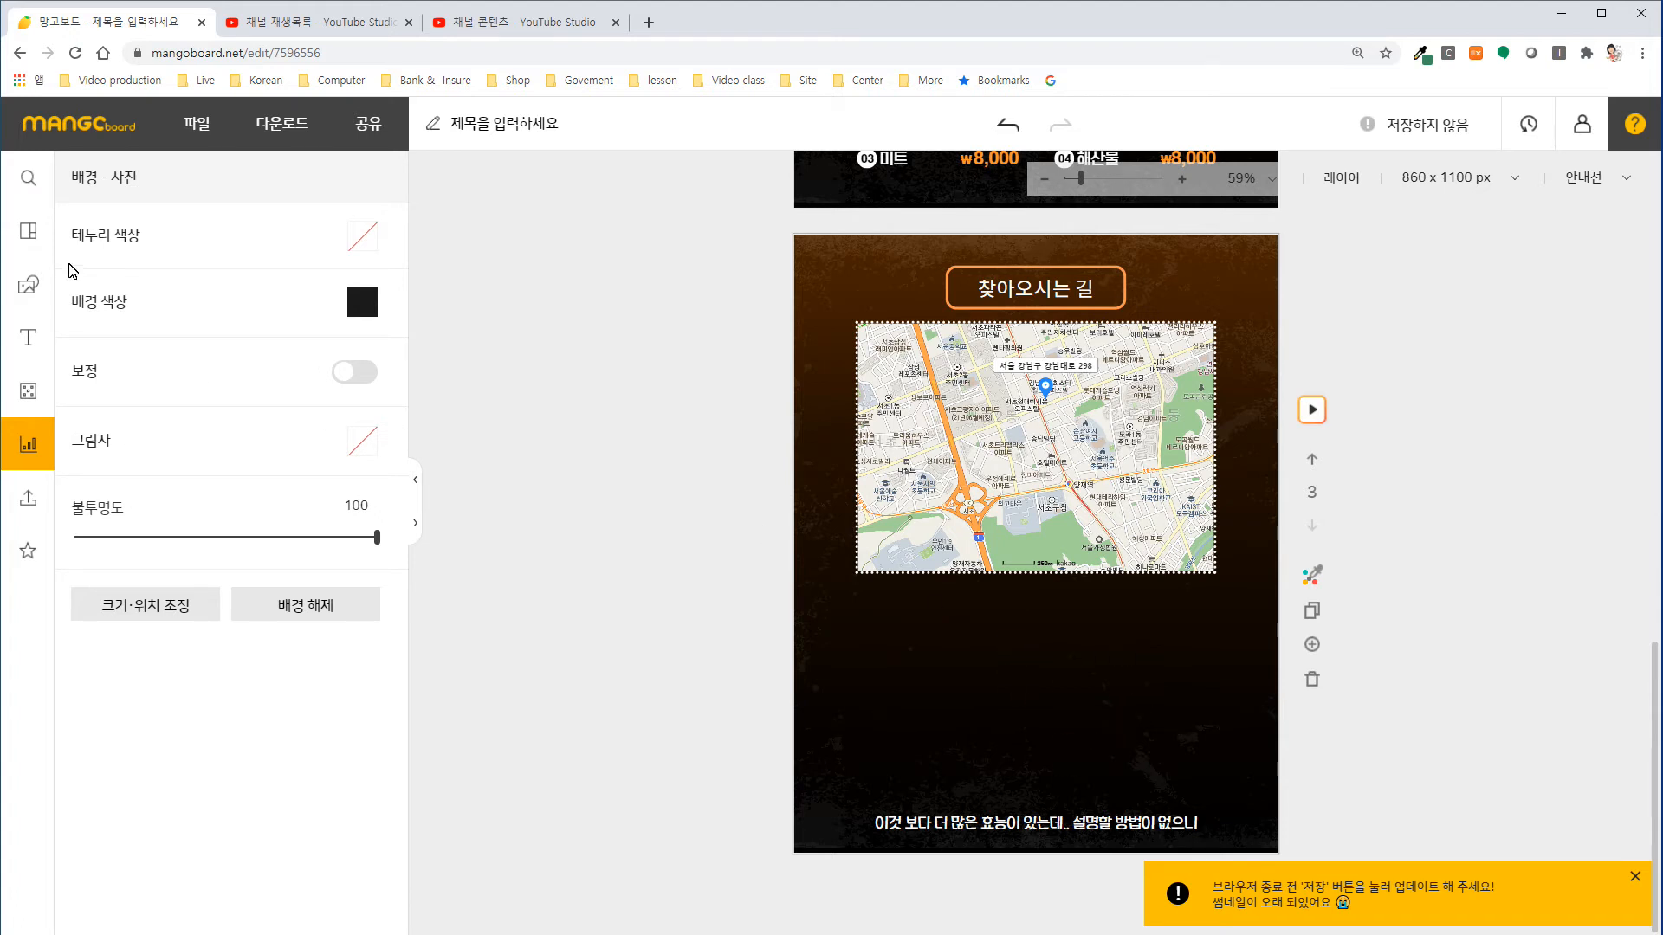
Insert a circular photo frame, enlarge it, and centre it in the empty area below the map.
left_click(28, 283)
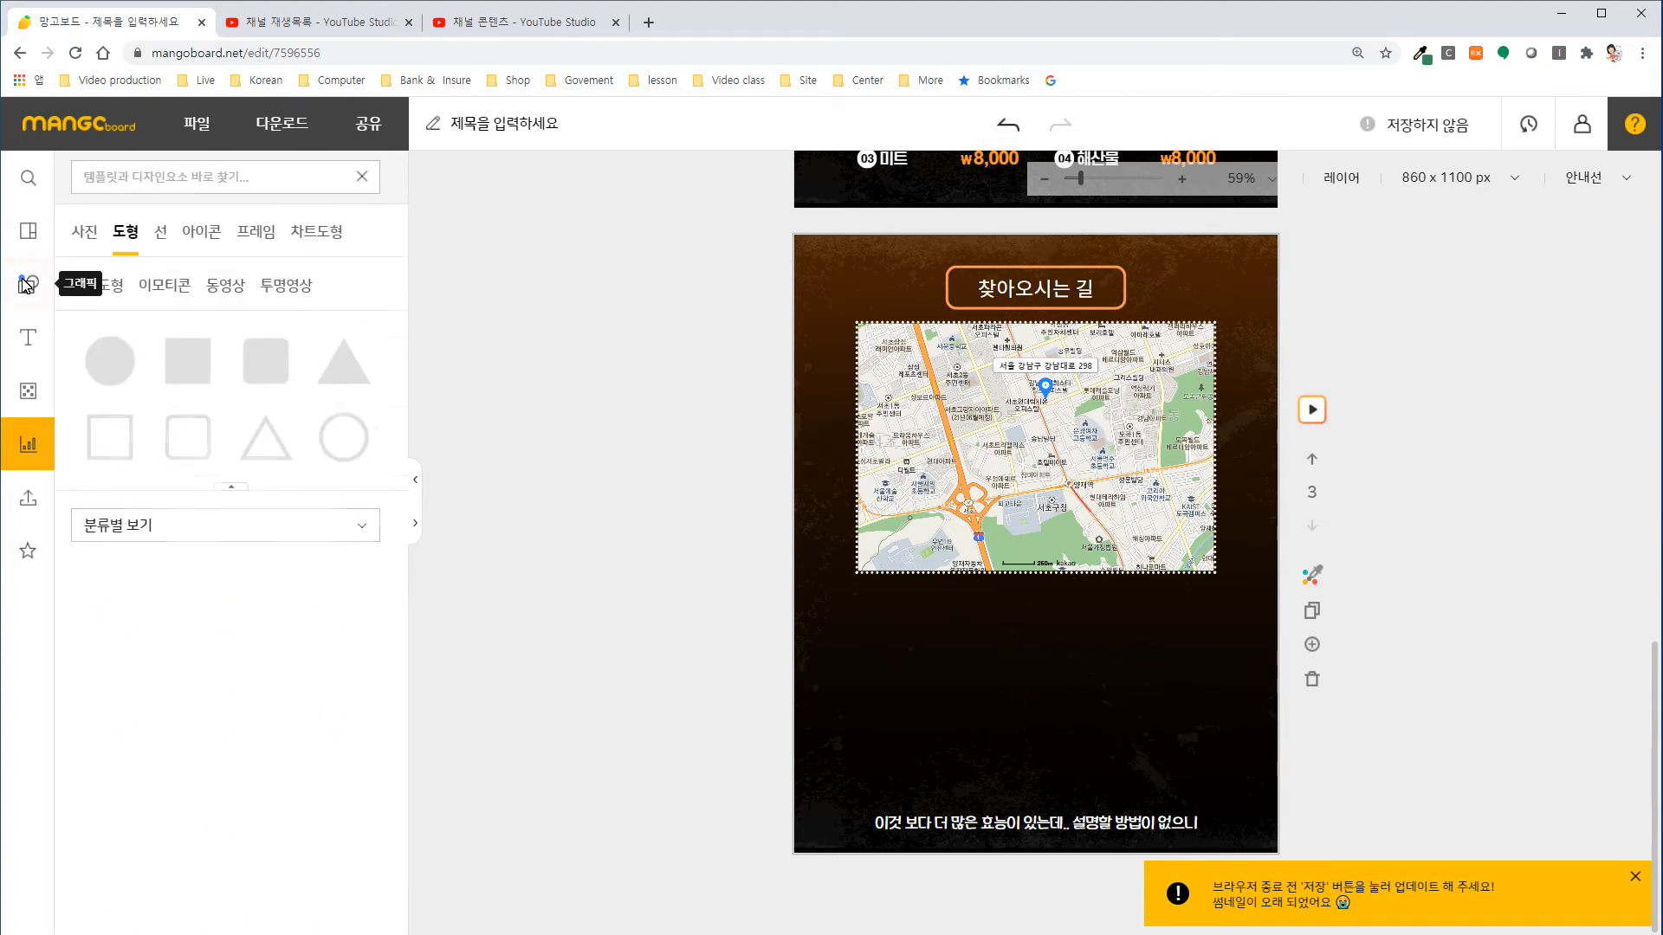
left_click(266, 238)
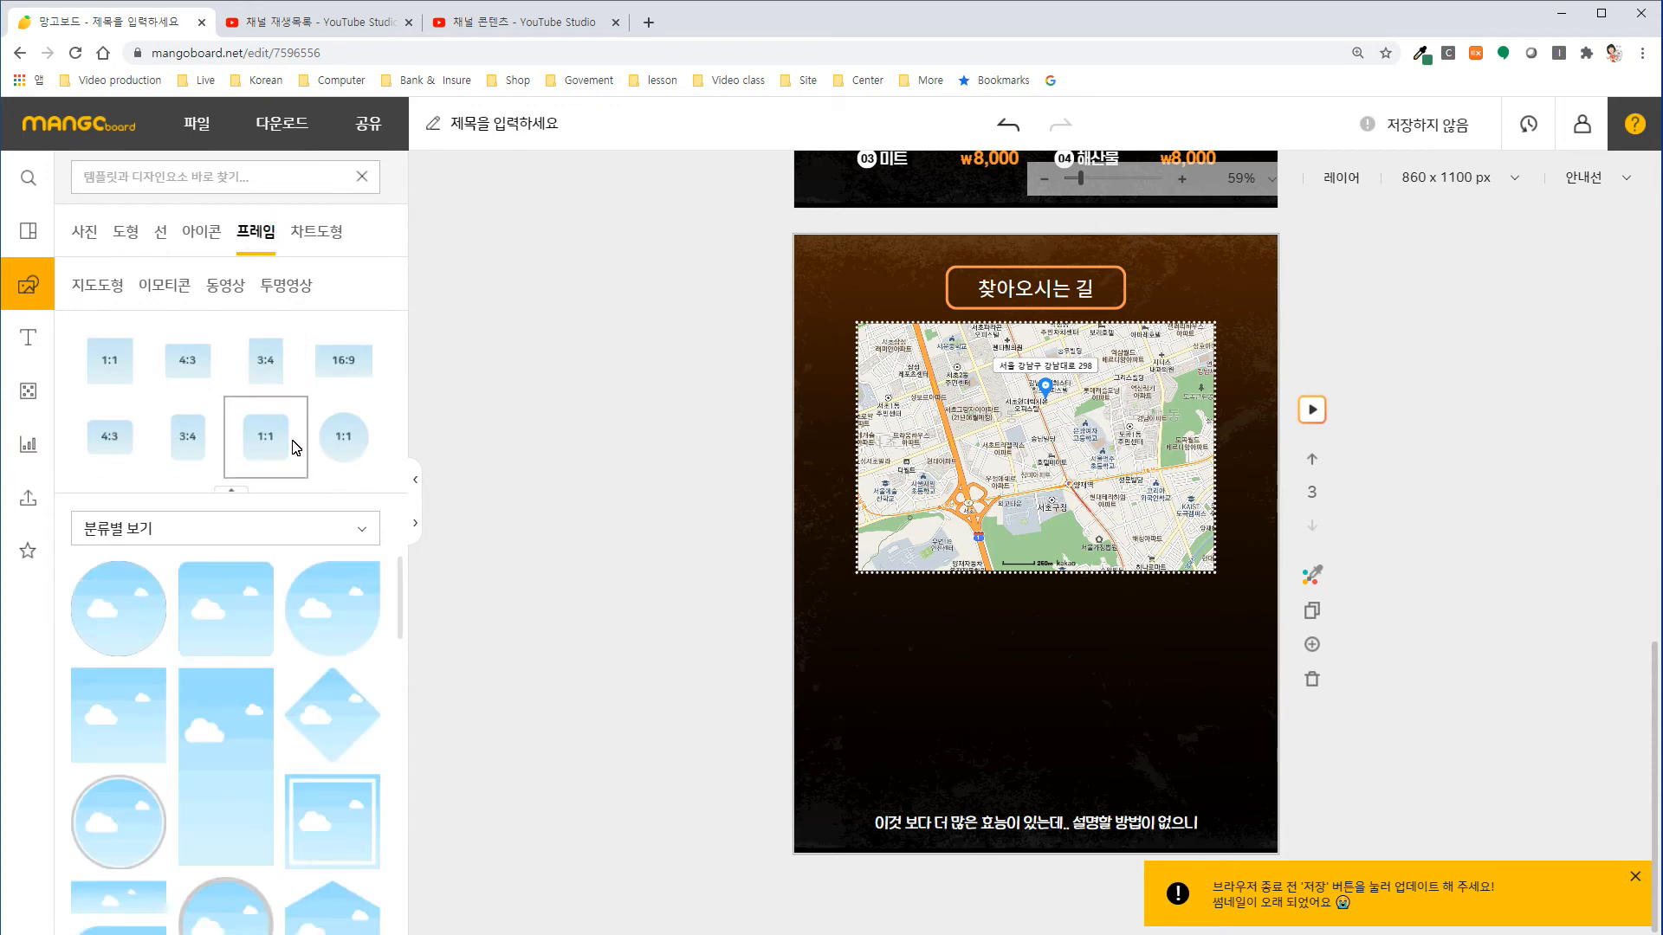
left_click(118, 606)
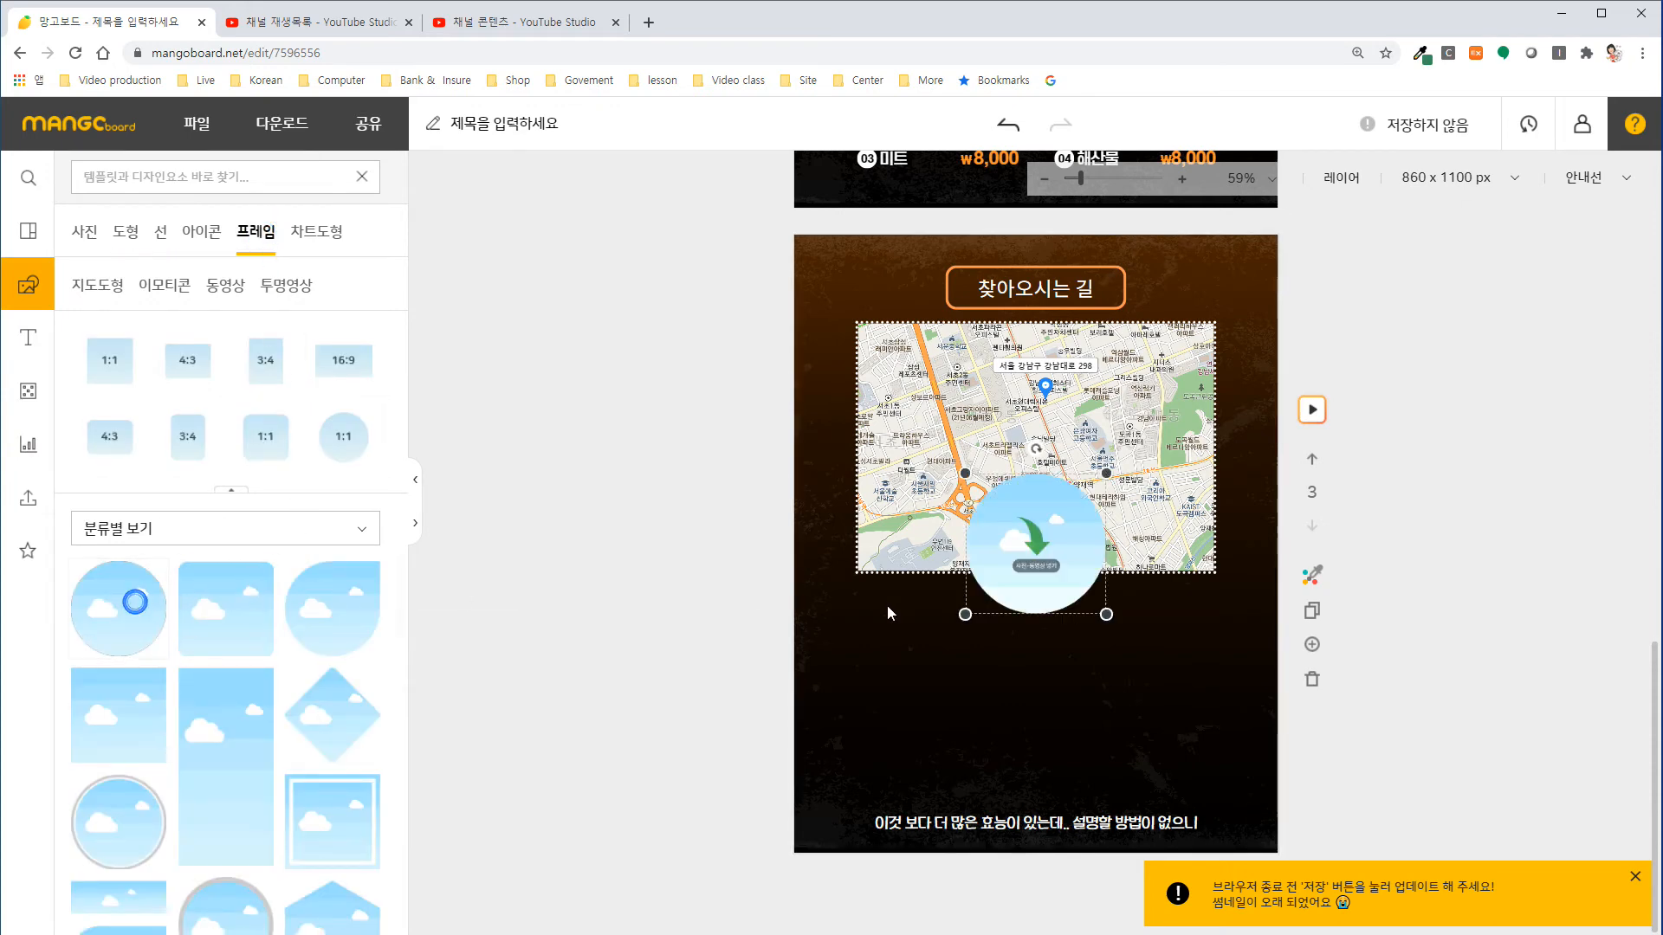
left_click_drag(1022, 550, 1021, 662)
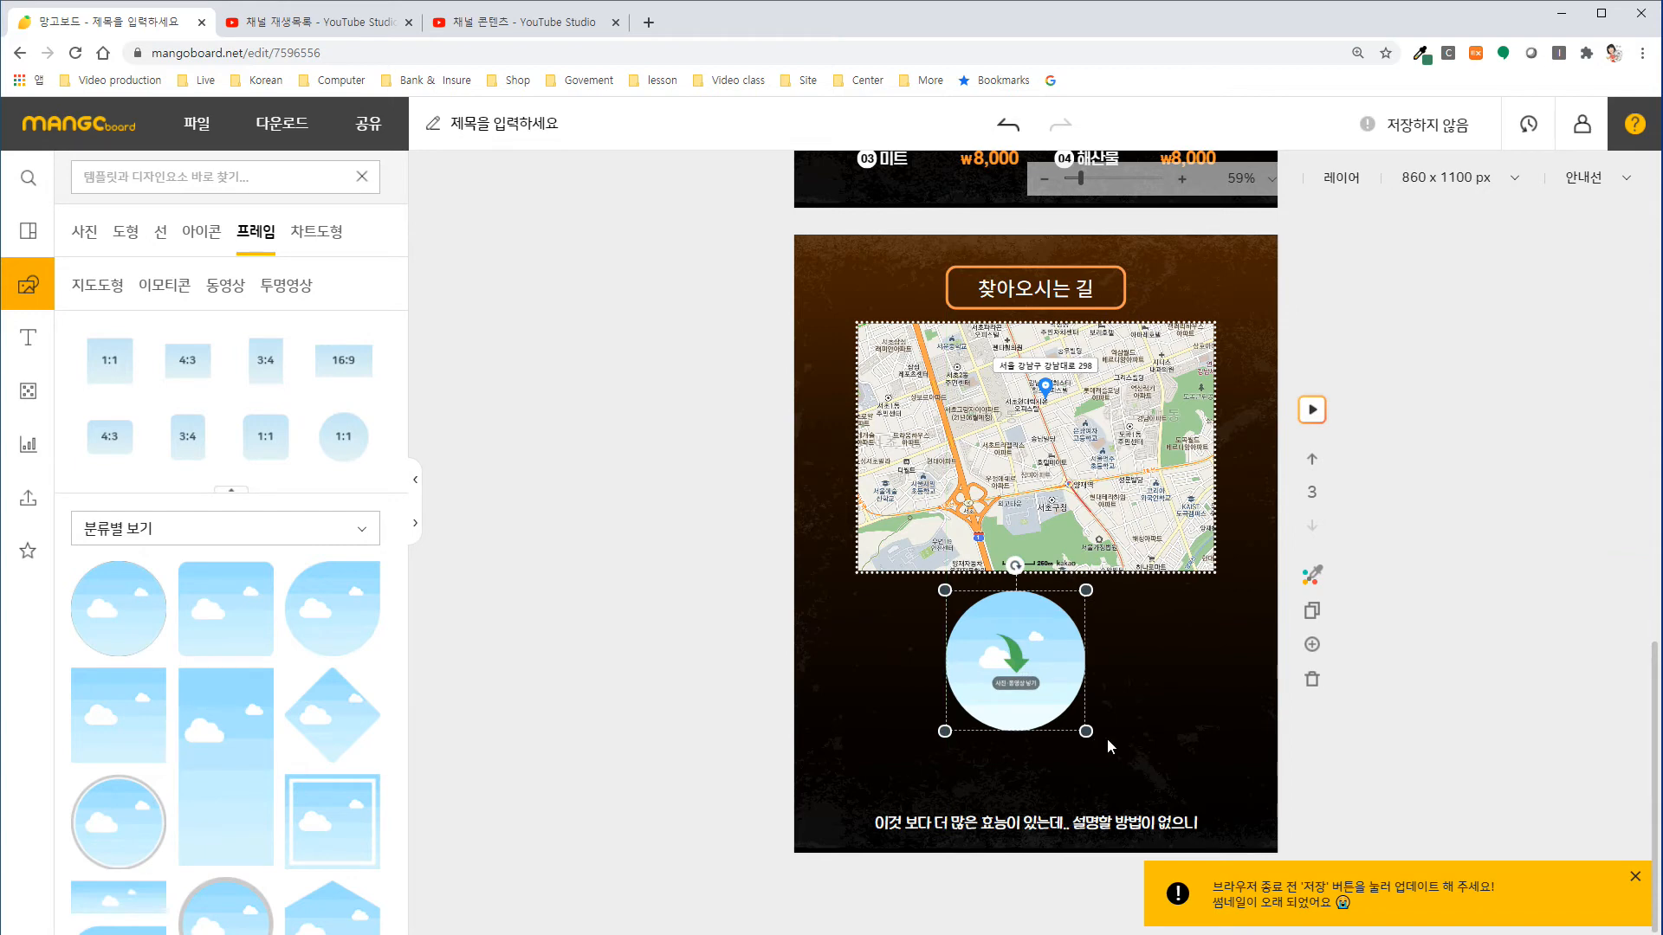
left_click_drag(1089, 738, 1137, 793)
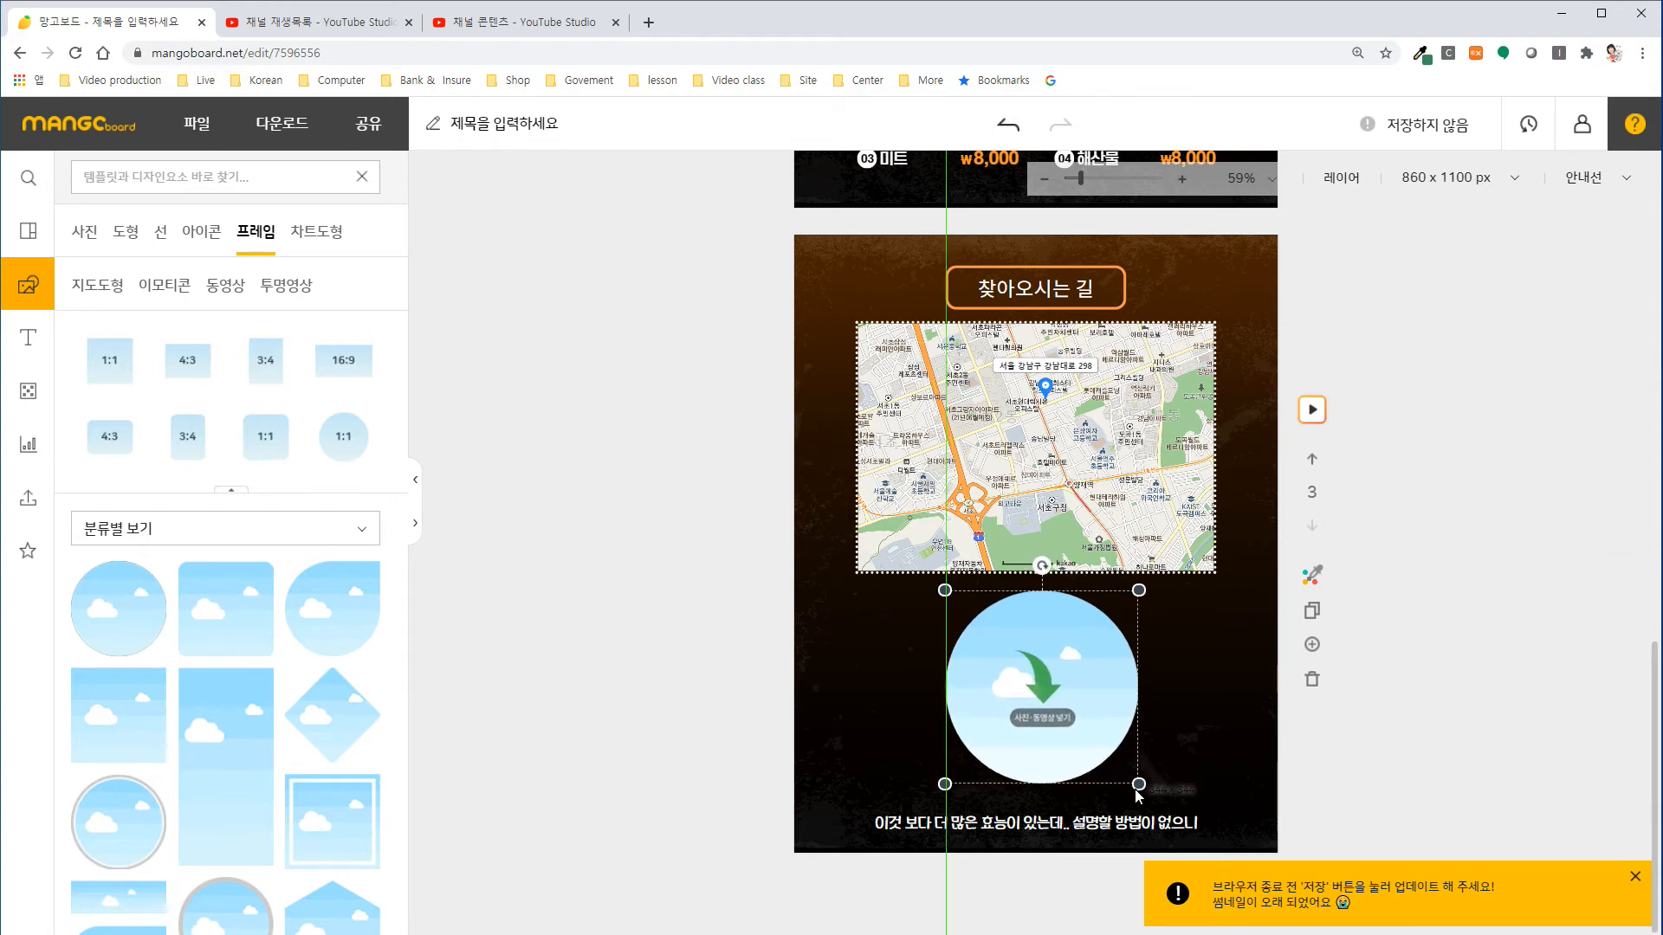
left_click_drag(1036, 681, 1031, 684)
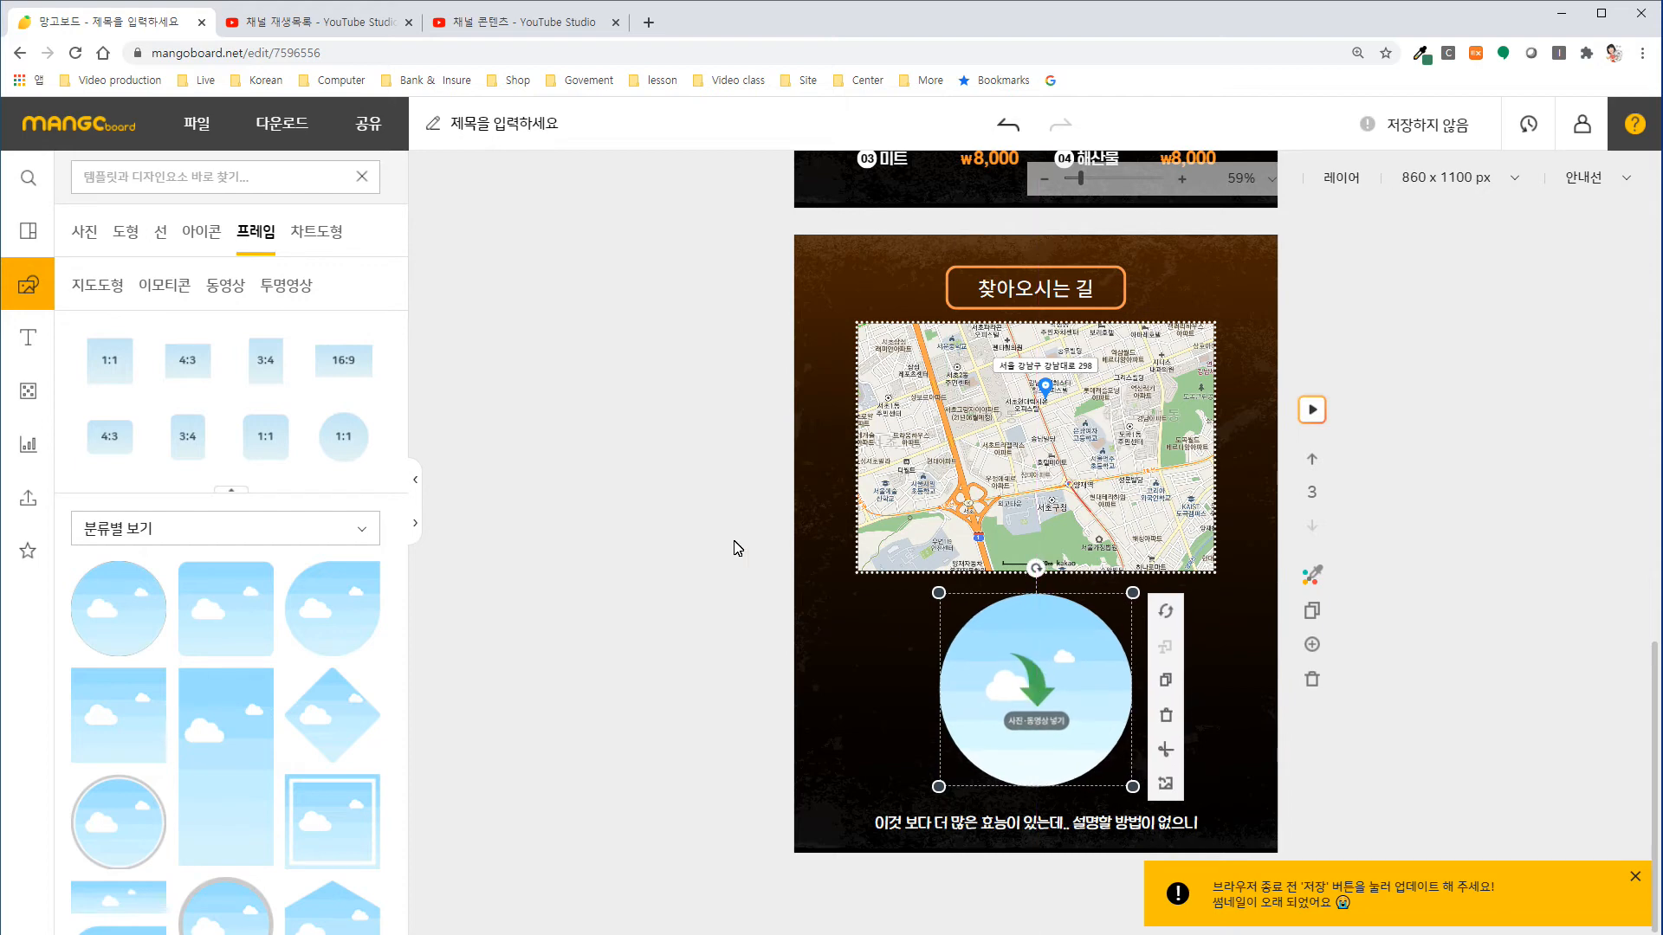
Search the design elements for "스파게티" and browse the results for a photo to fill the frame.
left_click(90, 234)
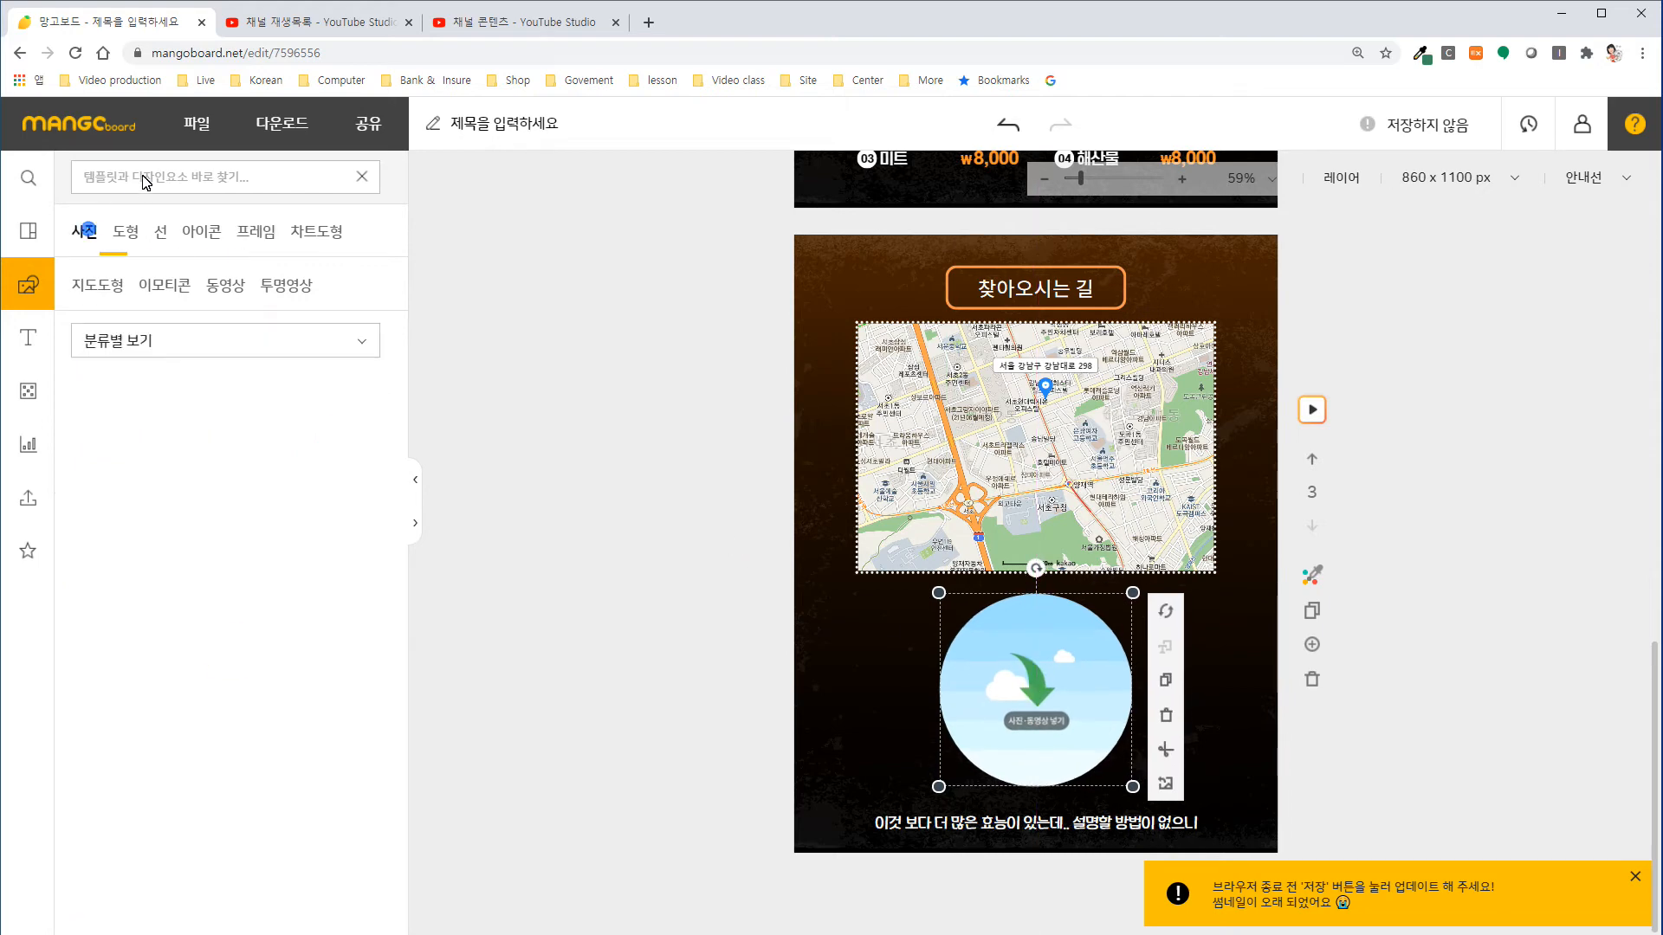
left_click(143, 176)
type("스파게티")
key("Return")
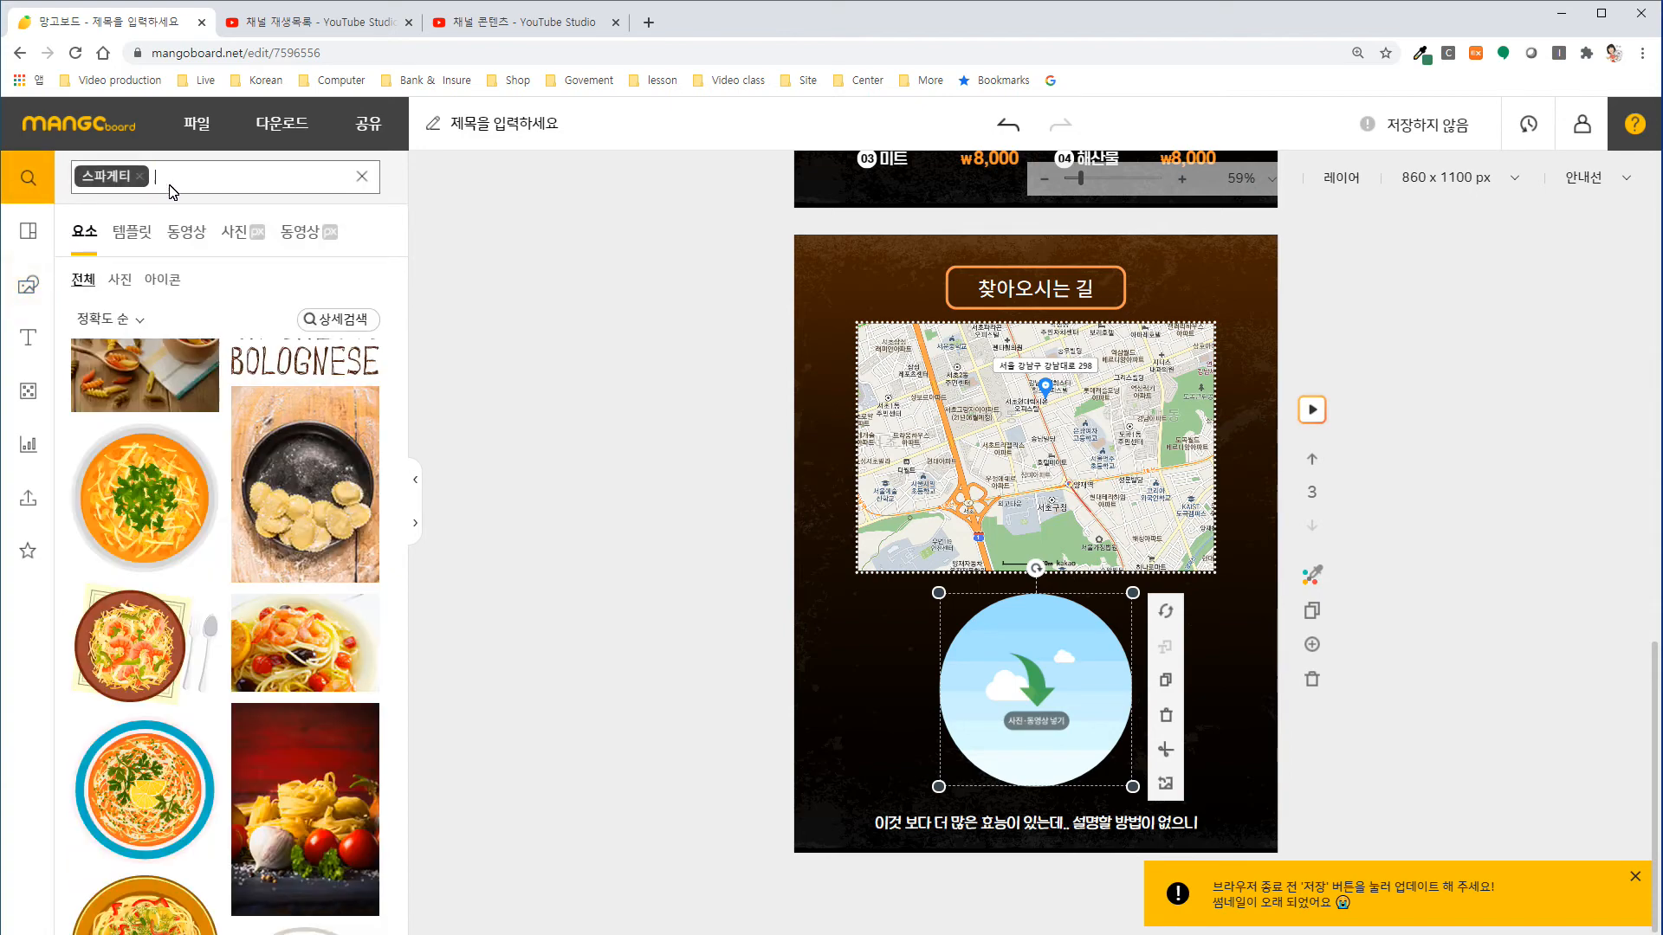
scroll(312, 492, "down", 10)
scroll(321, 480, "up", 18)
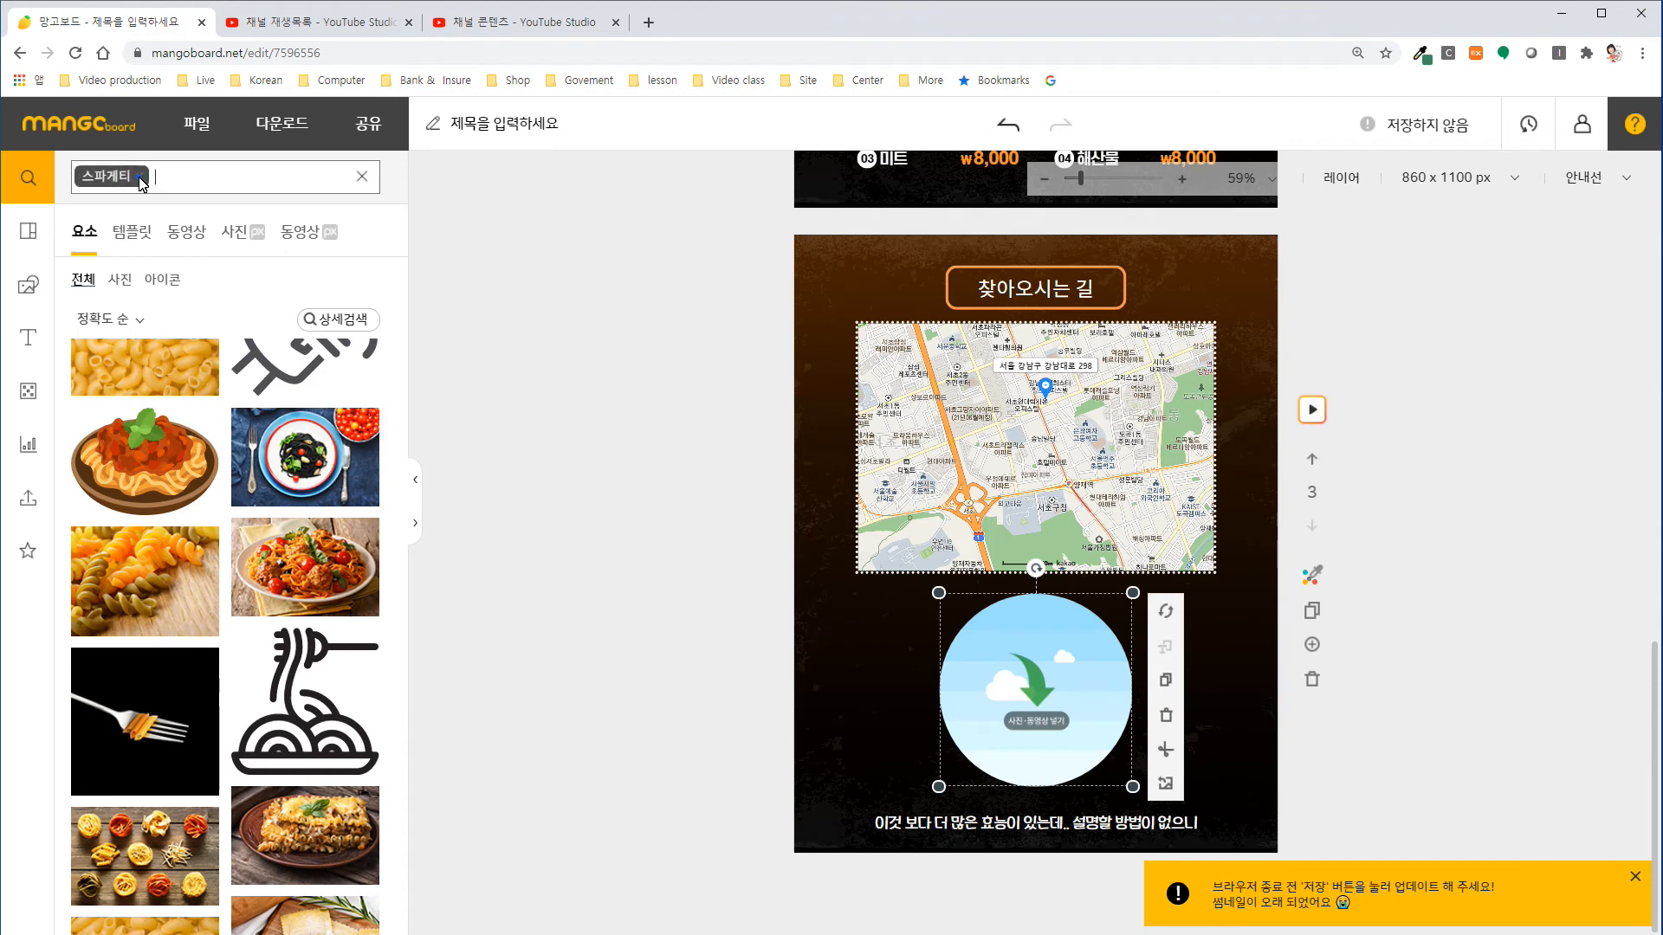
Search the design elements for "여행" and place the photo of the white-walled alley with blue flower pots into the circular frame.
left_click(139, 176)
type("예")
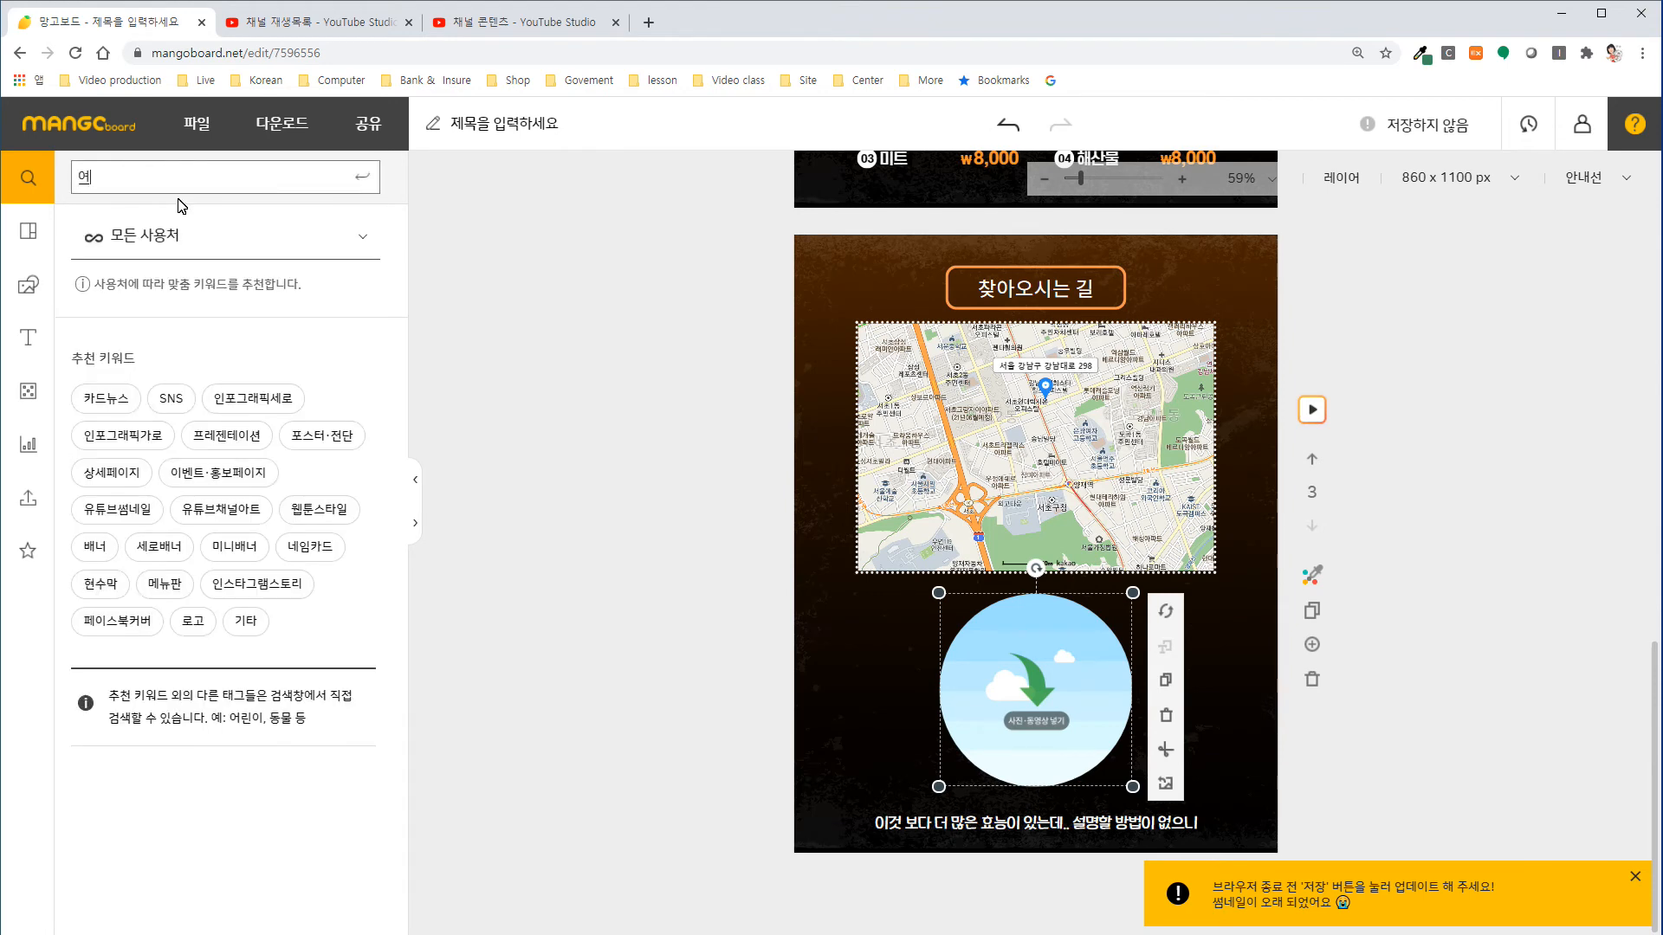
type("행")
key("Return")
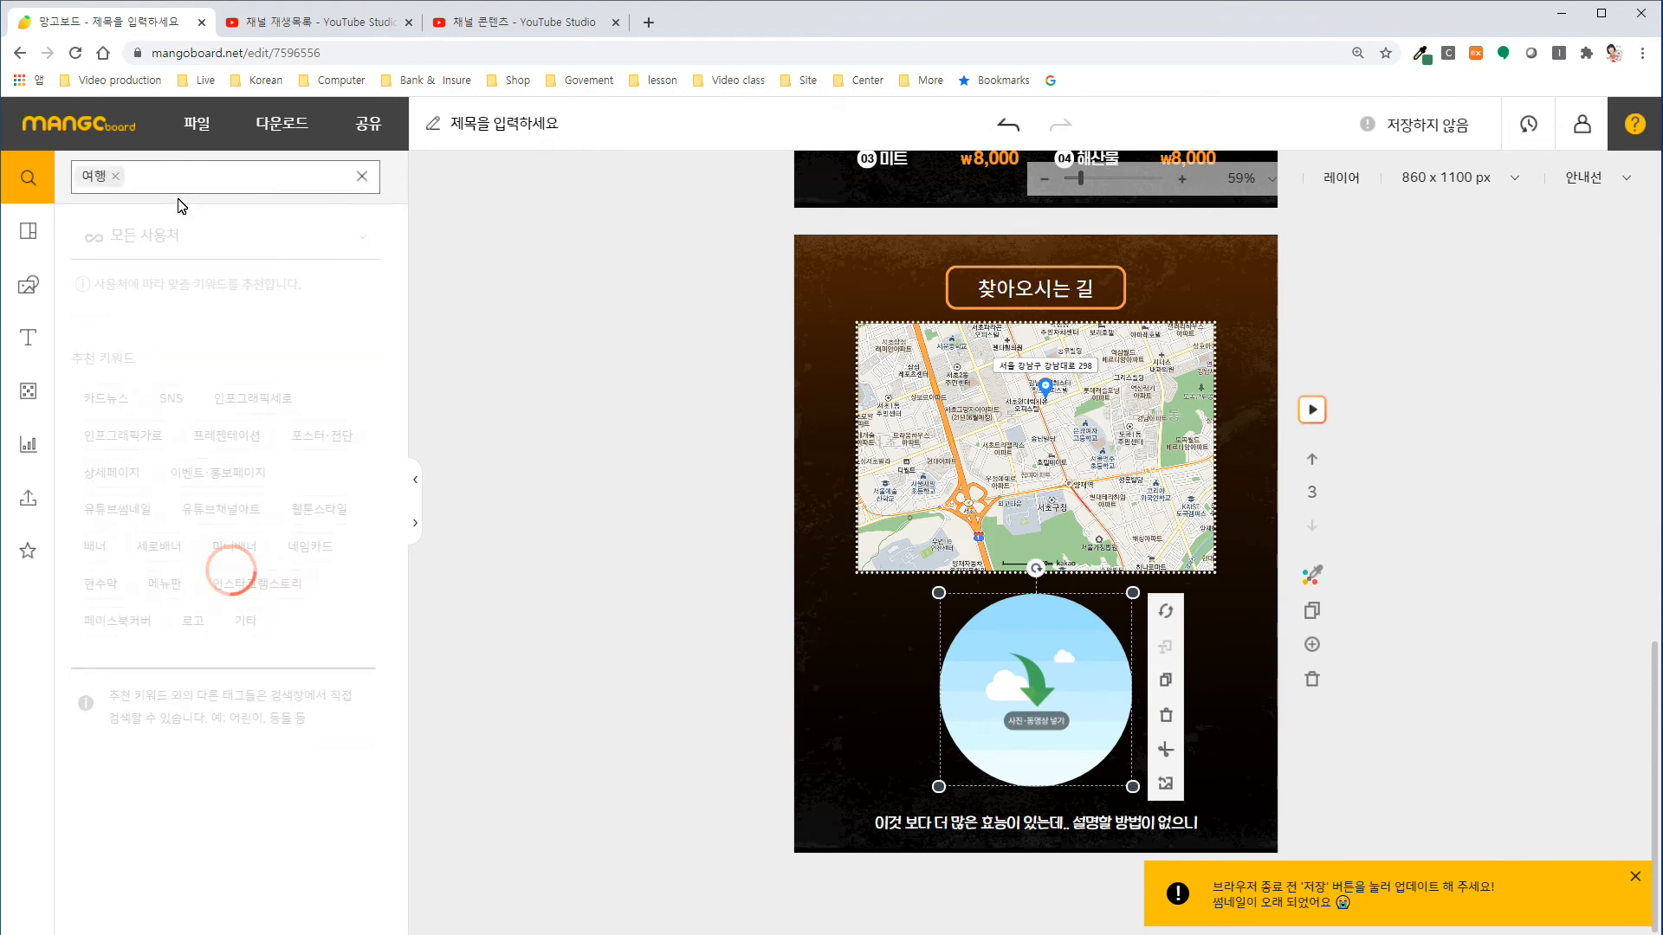
scroll(295, 558, "down", 6)
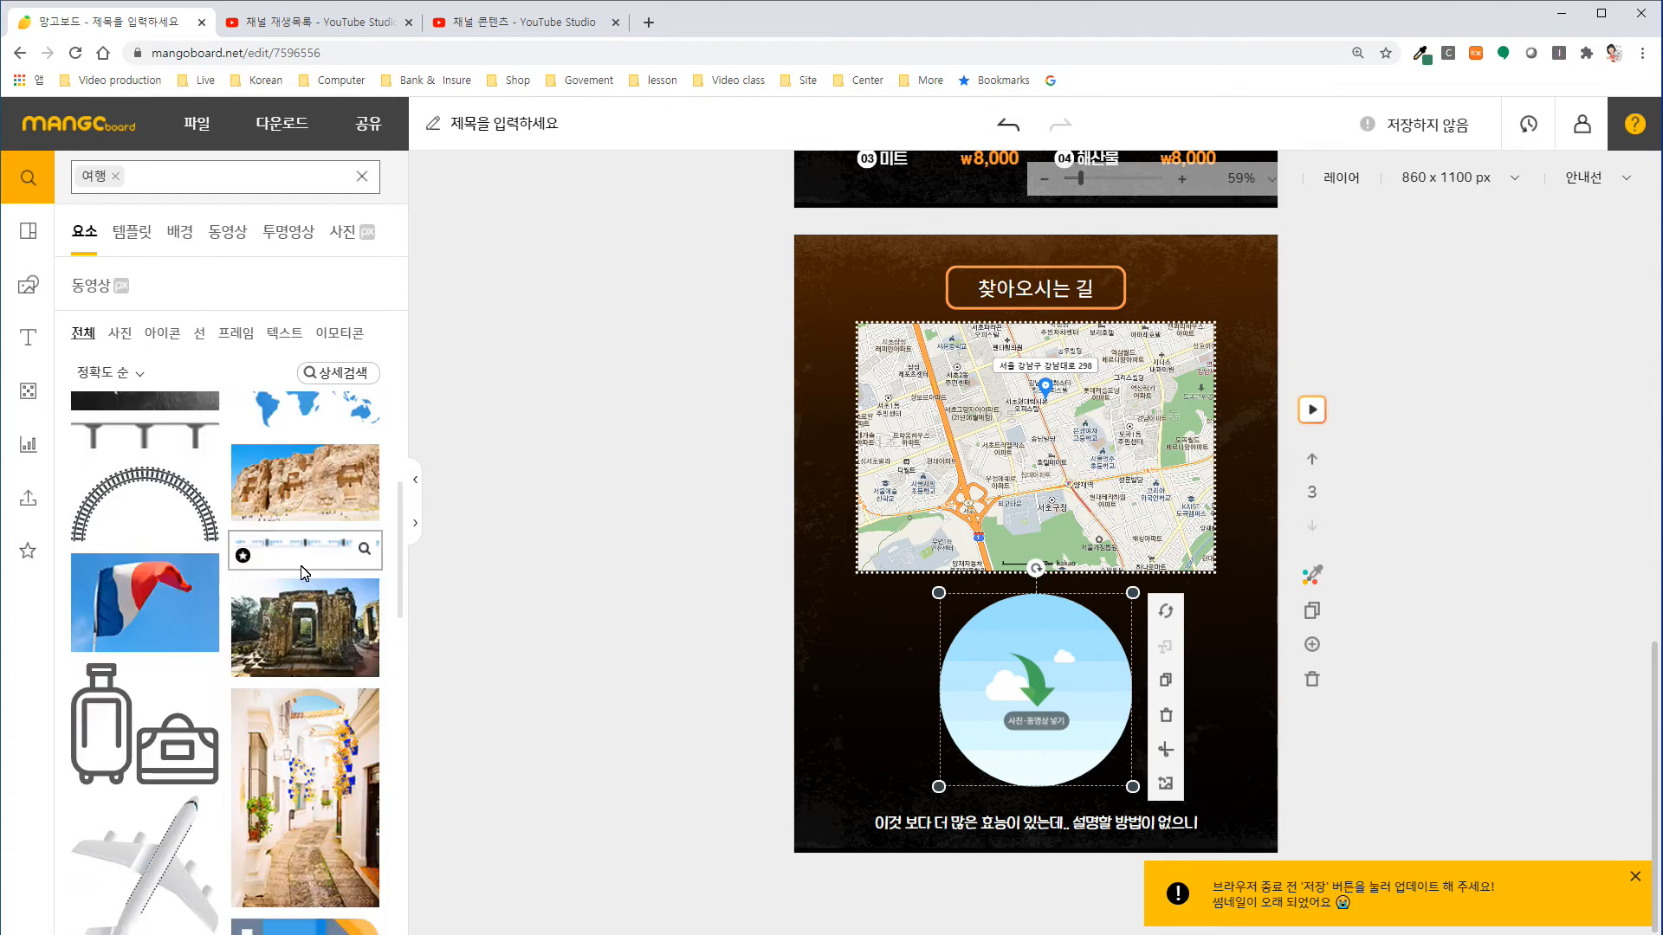
scroll(303, 572, "down", 1)
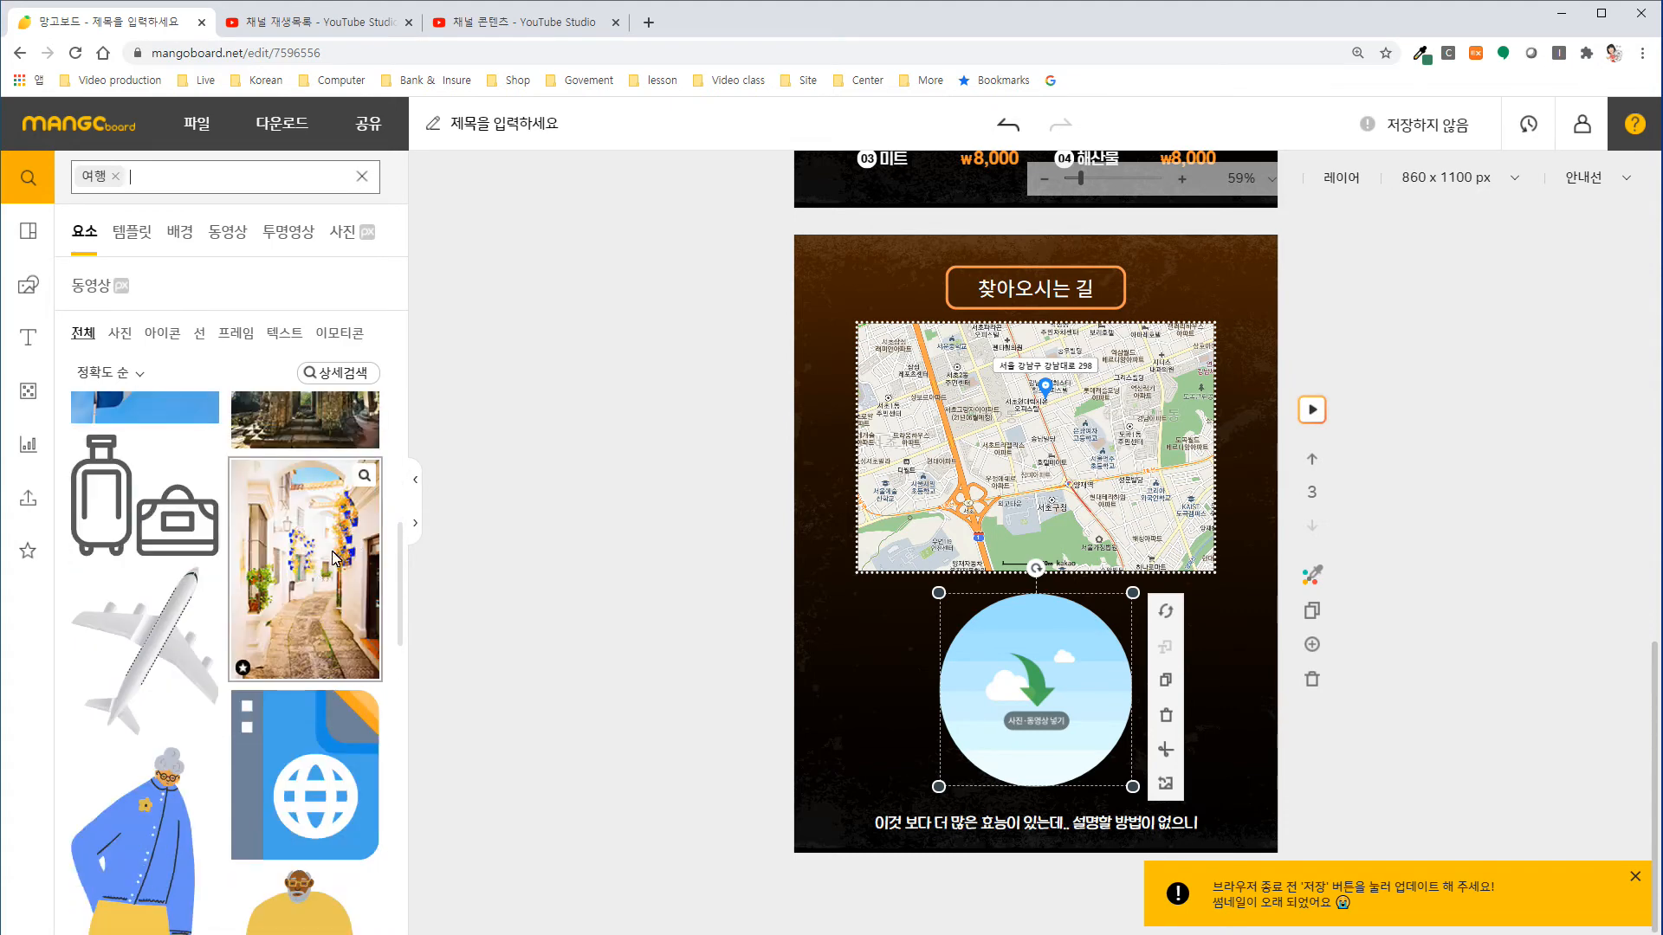
scroll(336, 558, "down", 3)
scroll(322, 573, "down", 8)
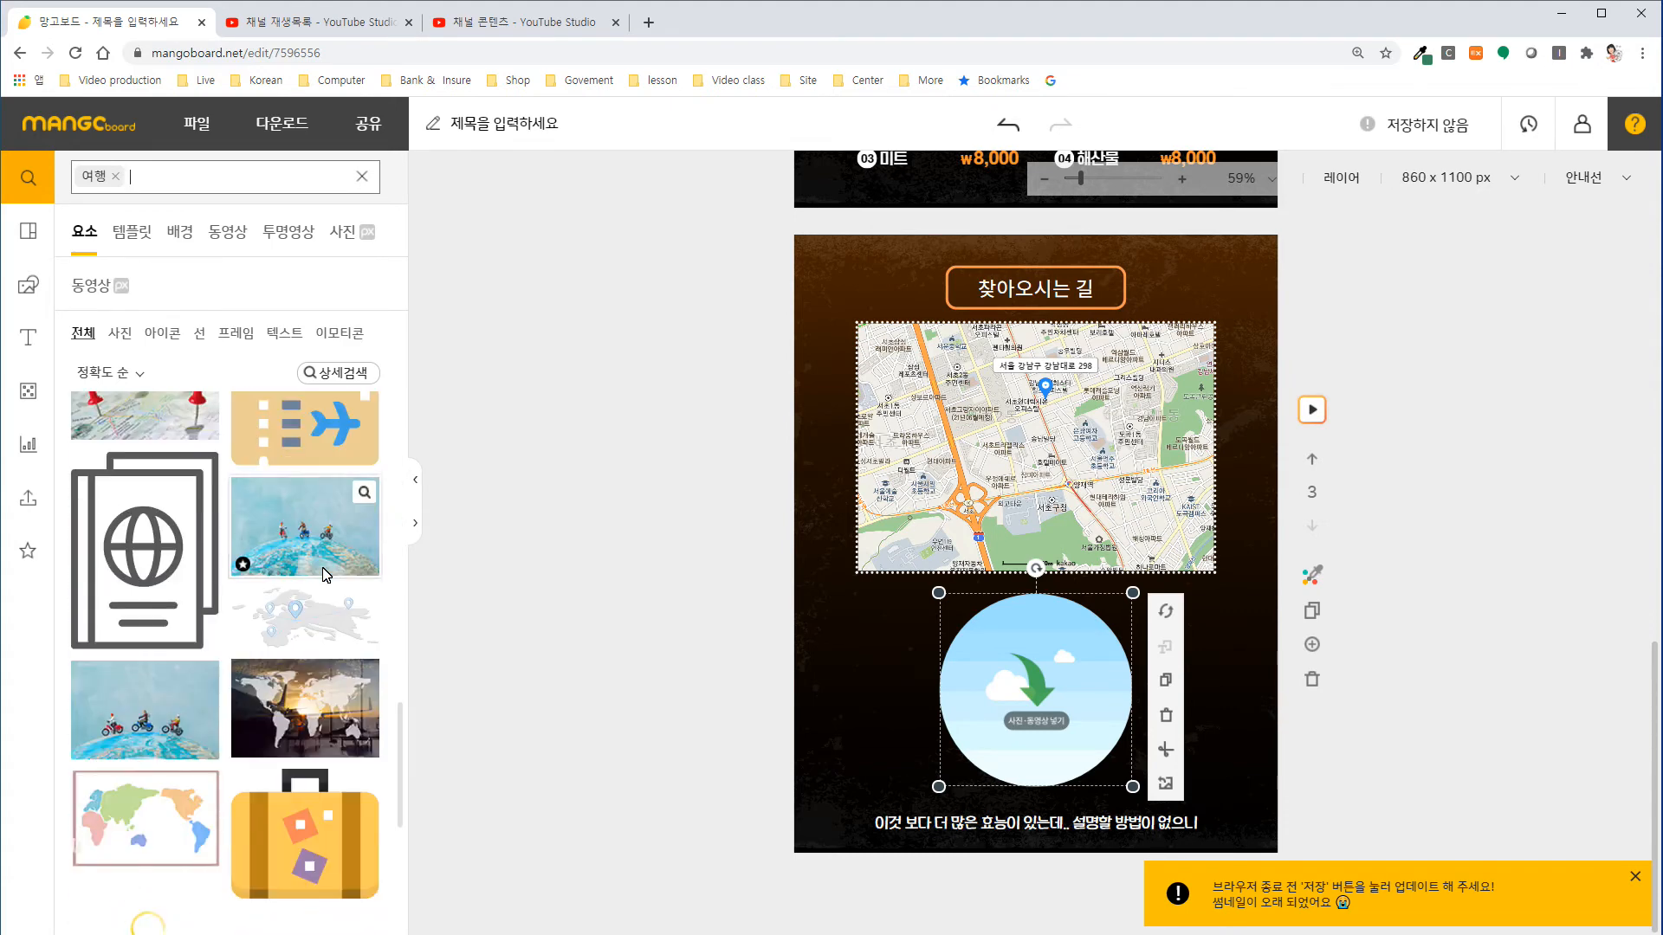
scroll(324, 573, "up", 8)
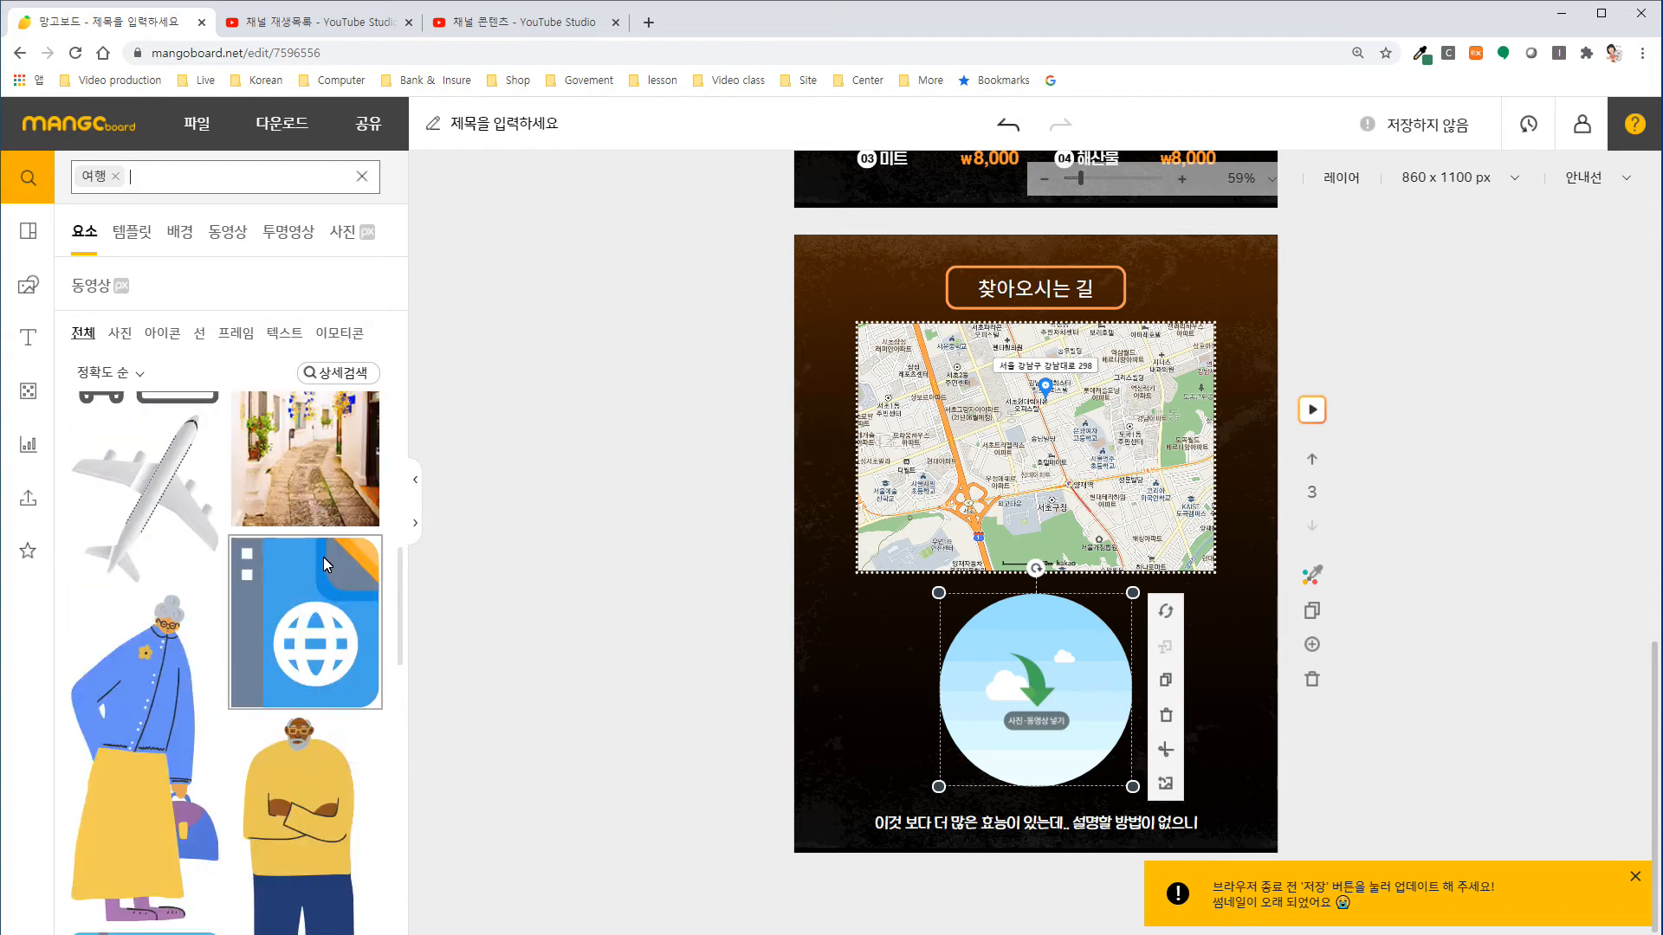
left_click_drag(328, 578, 1023, 685)
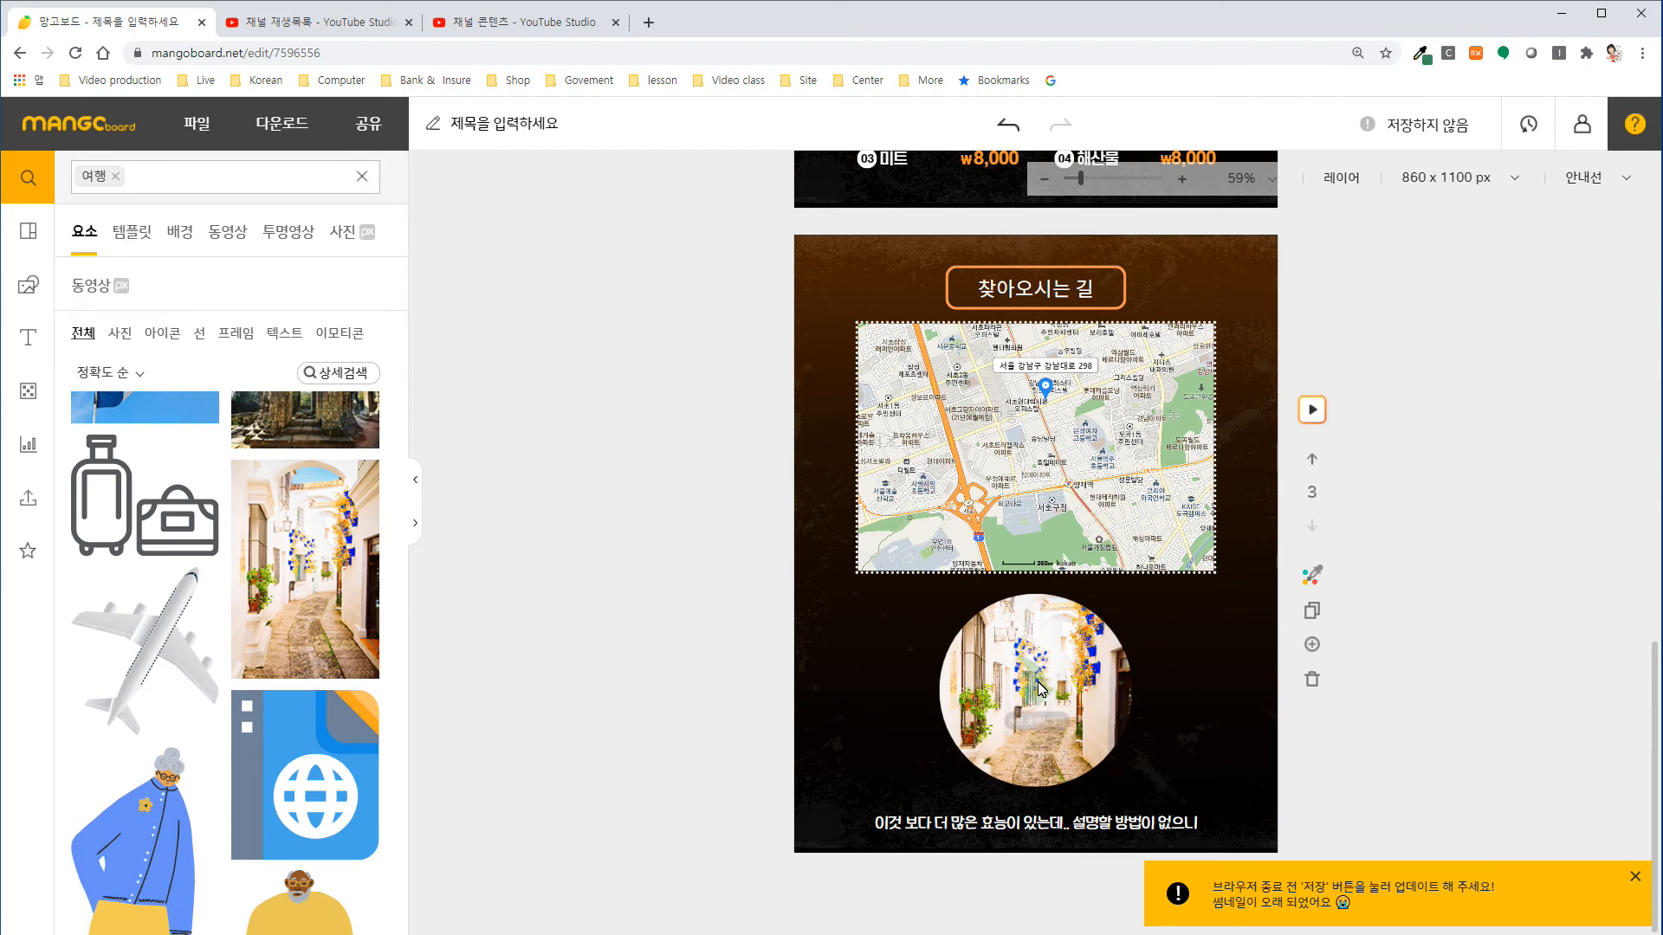
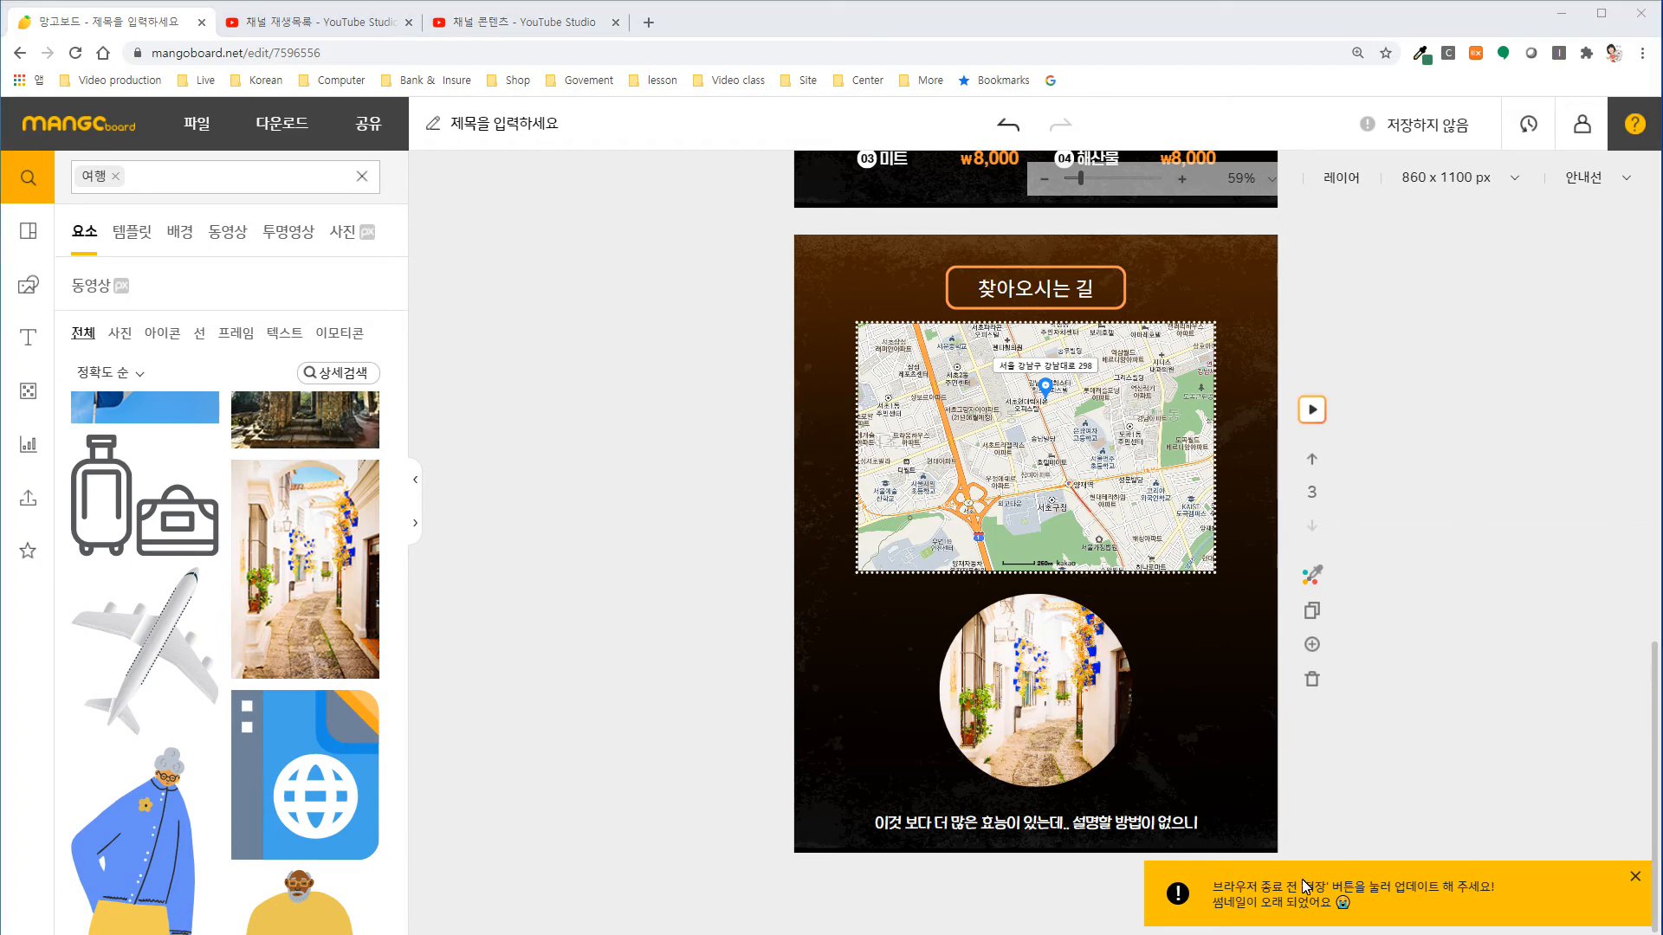
Replace the slide's bottom caption with the restaurant's street address, reduce it to text size 22 and centre it below the circular photo.
left_click(1076, 827)
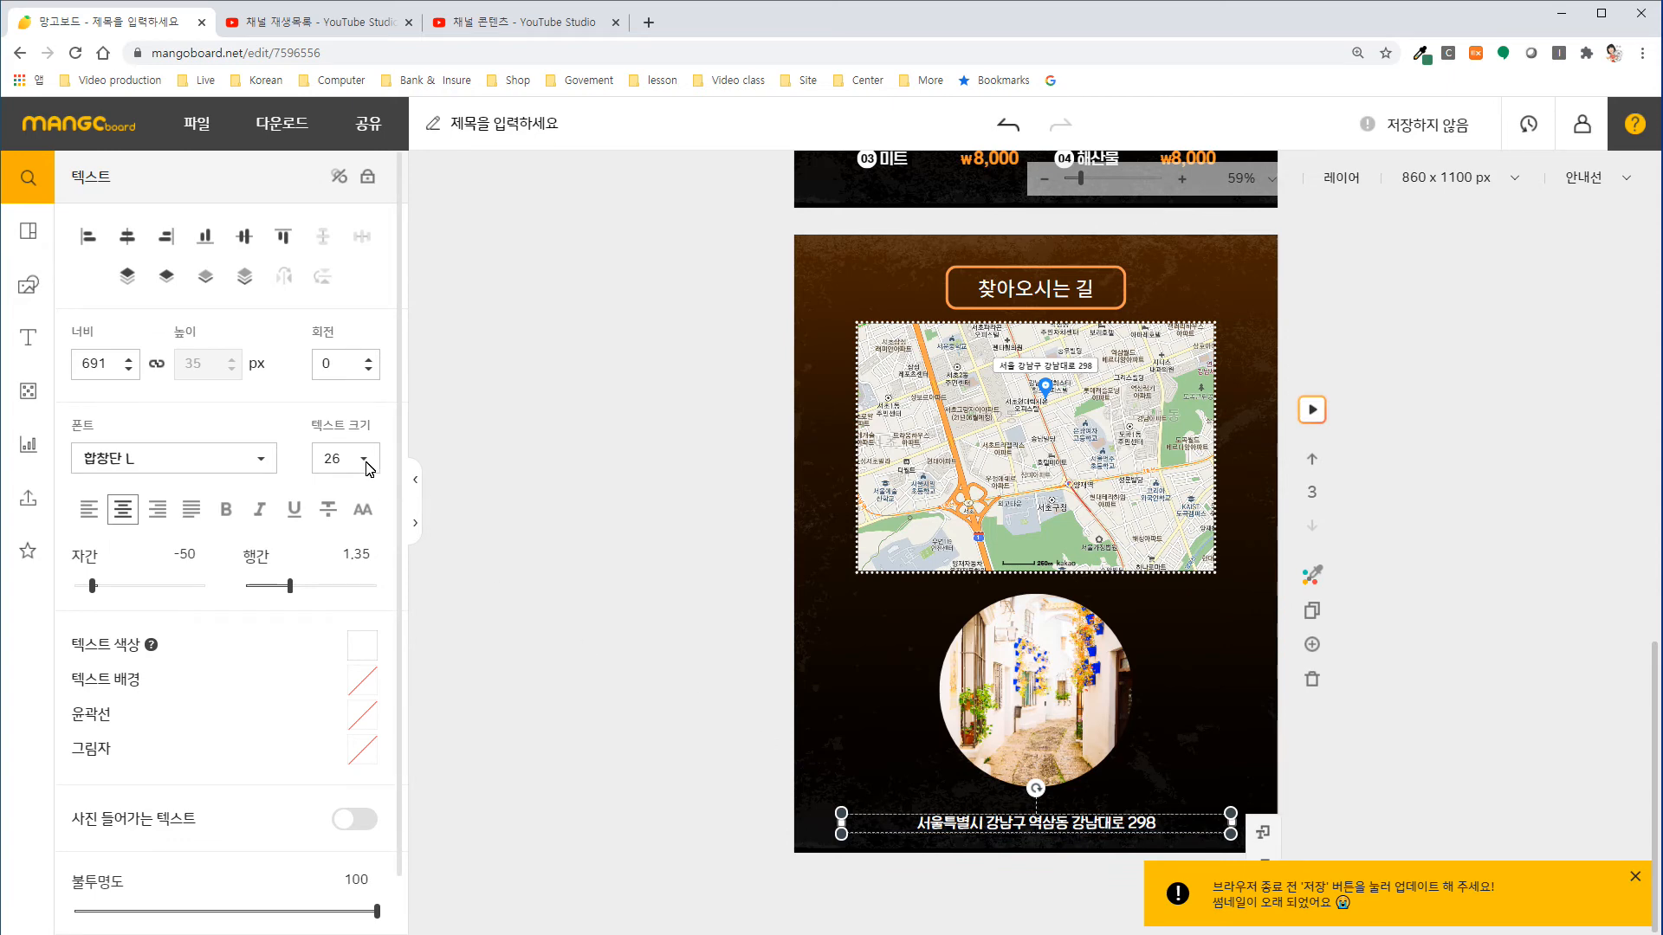
left_click_drag(841, 823, 891, 851)
left_click_drag(1230, 836, 1110, 817)
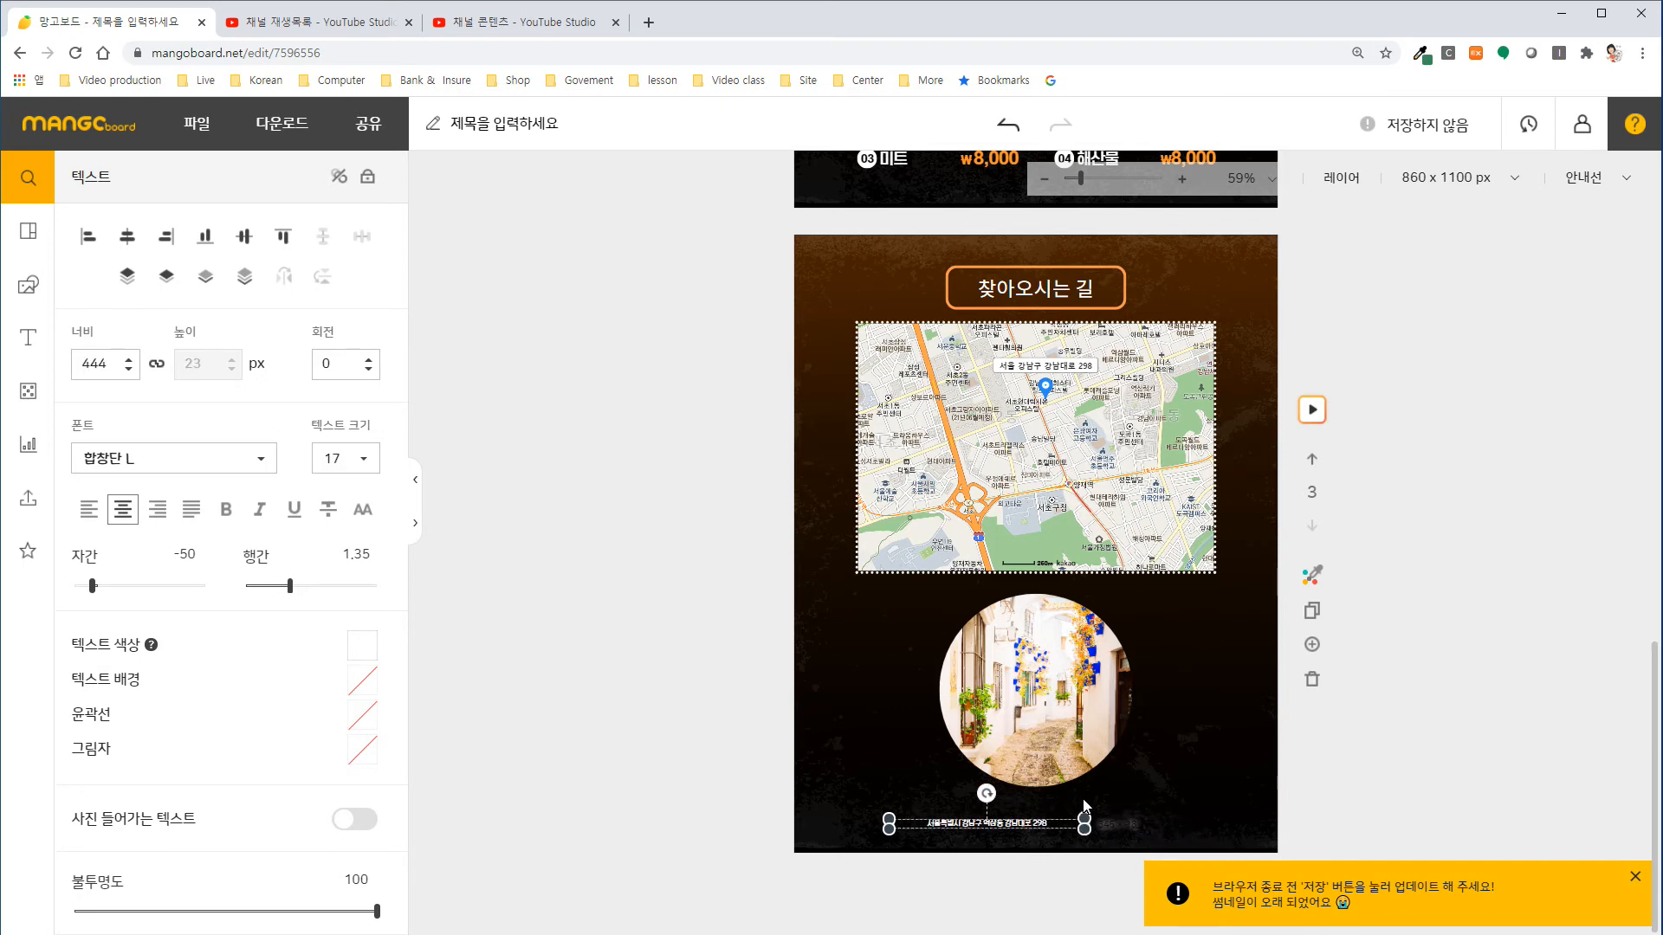
left_click_drag(1110, 817, 1220, 818)
left_click_drag(1068, 821, 1048, 819)
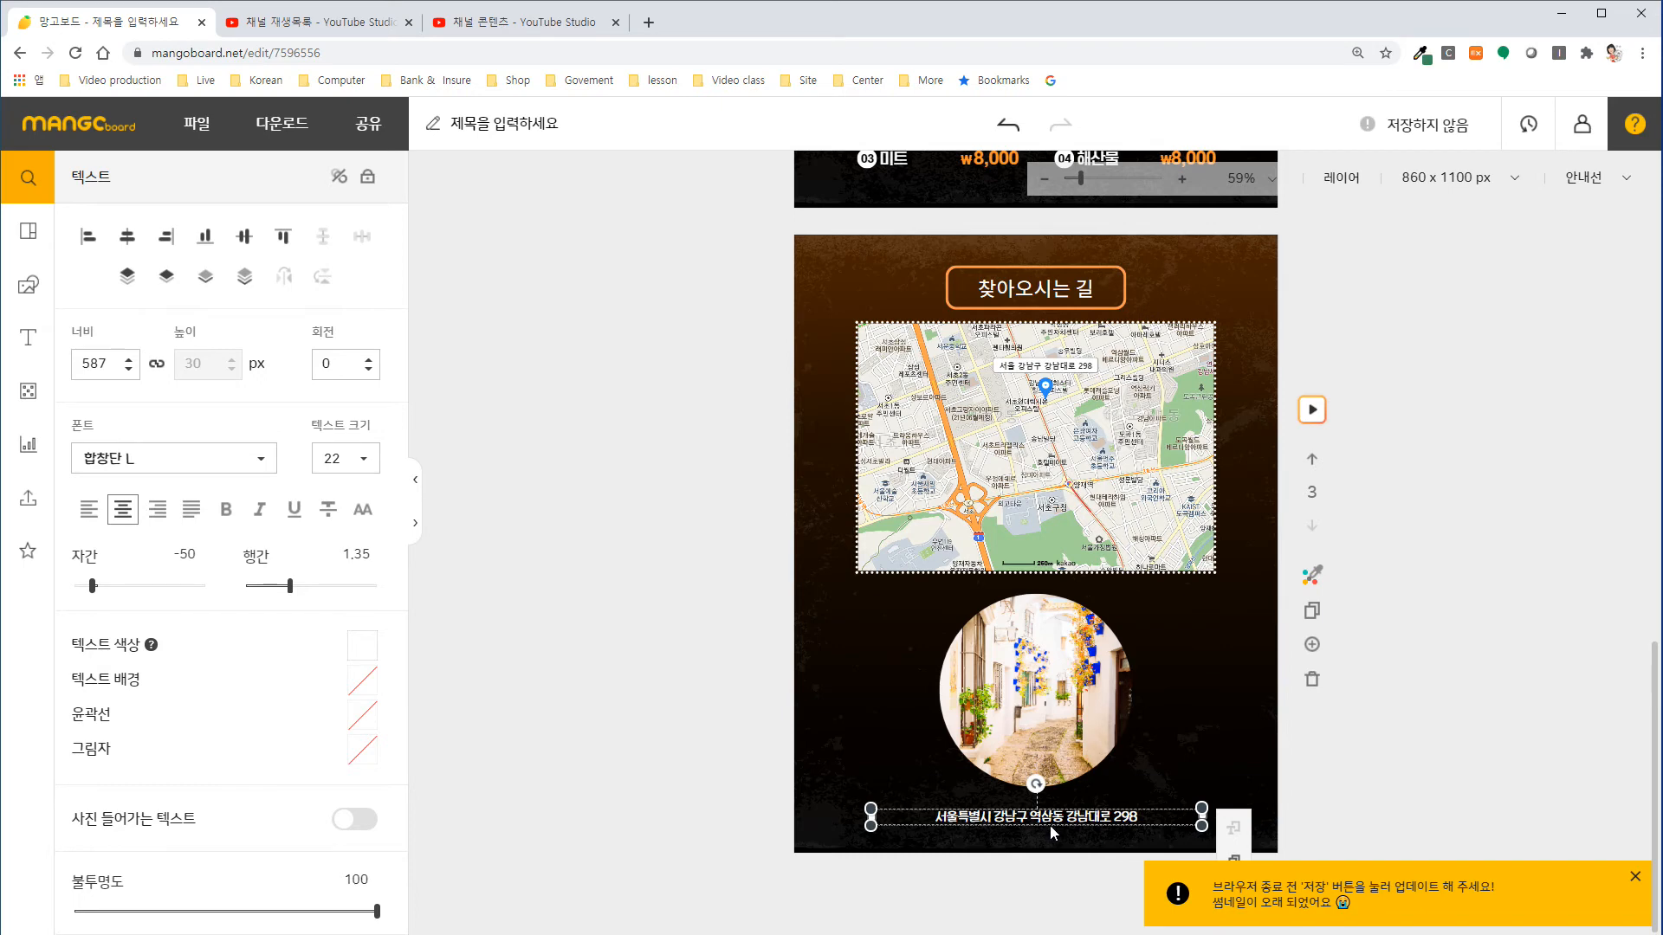
Make two copies of the address text and place one on each side of the circular photo.
key("ctrl+d")
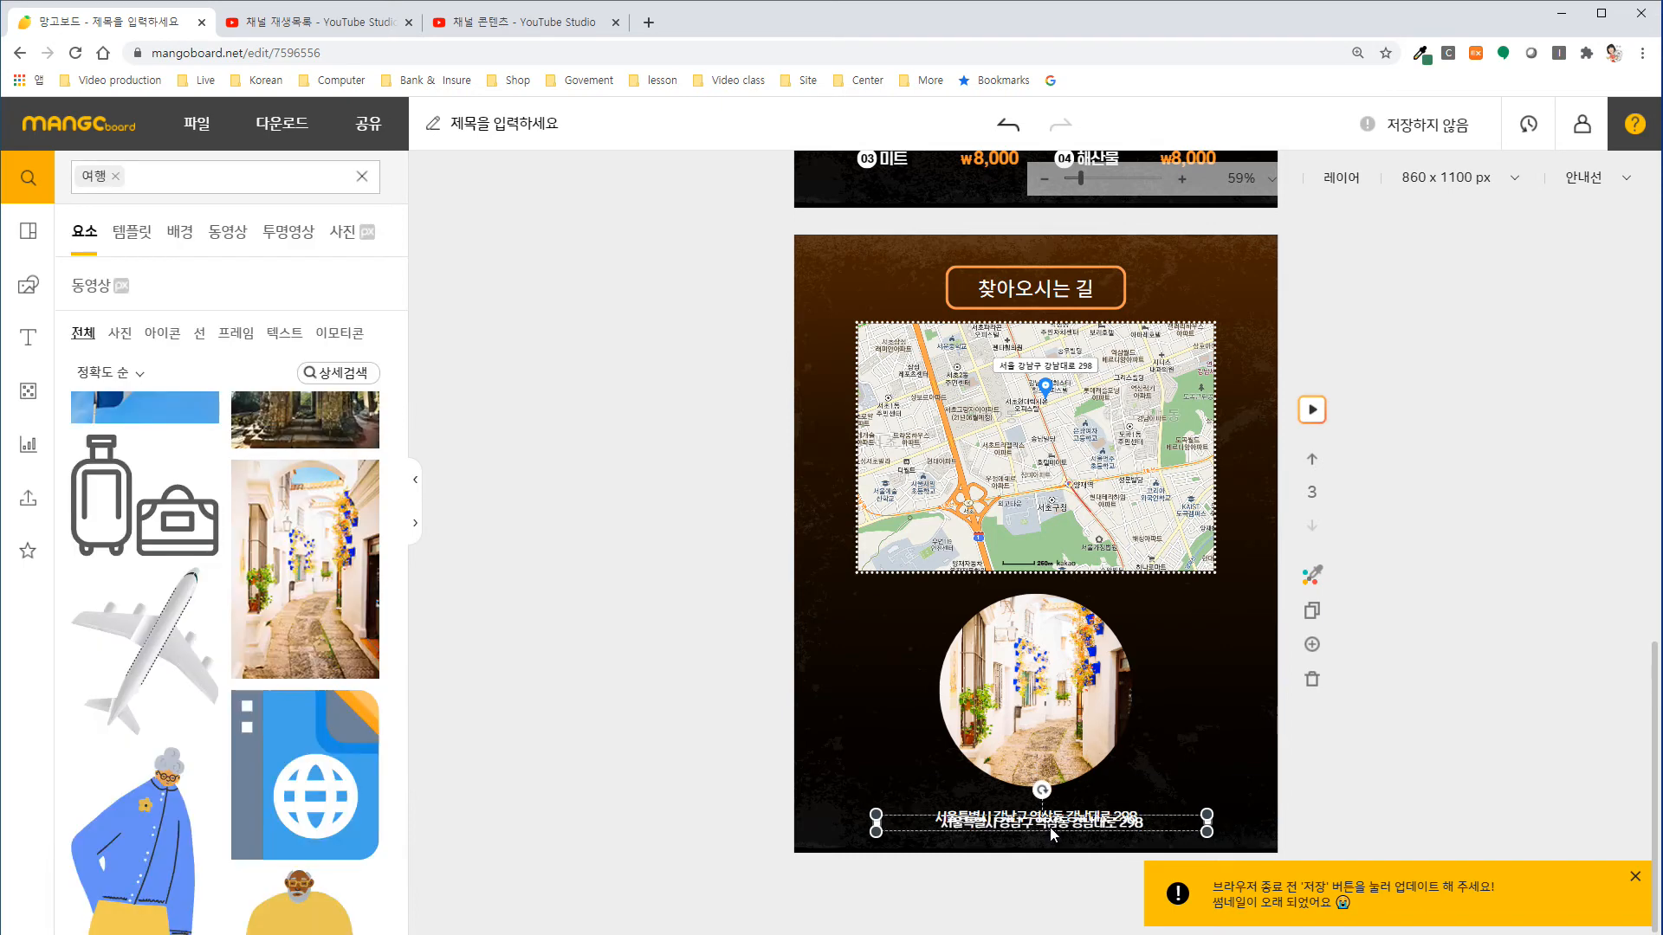
left_click_drag(1054, 833, 936, 632)
left_click_drag(1020, 830, 1192, 665)
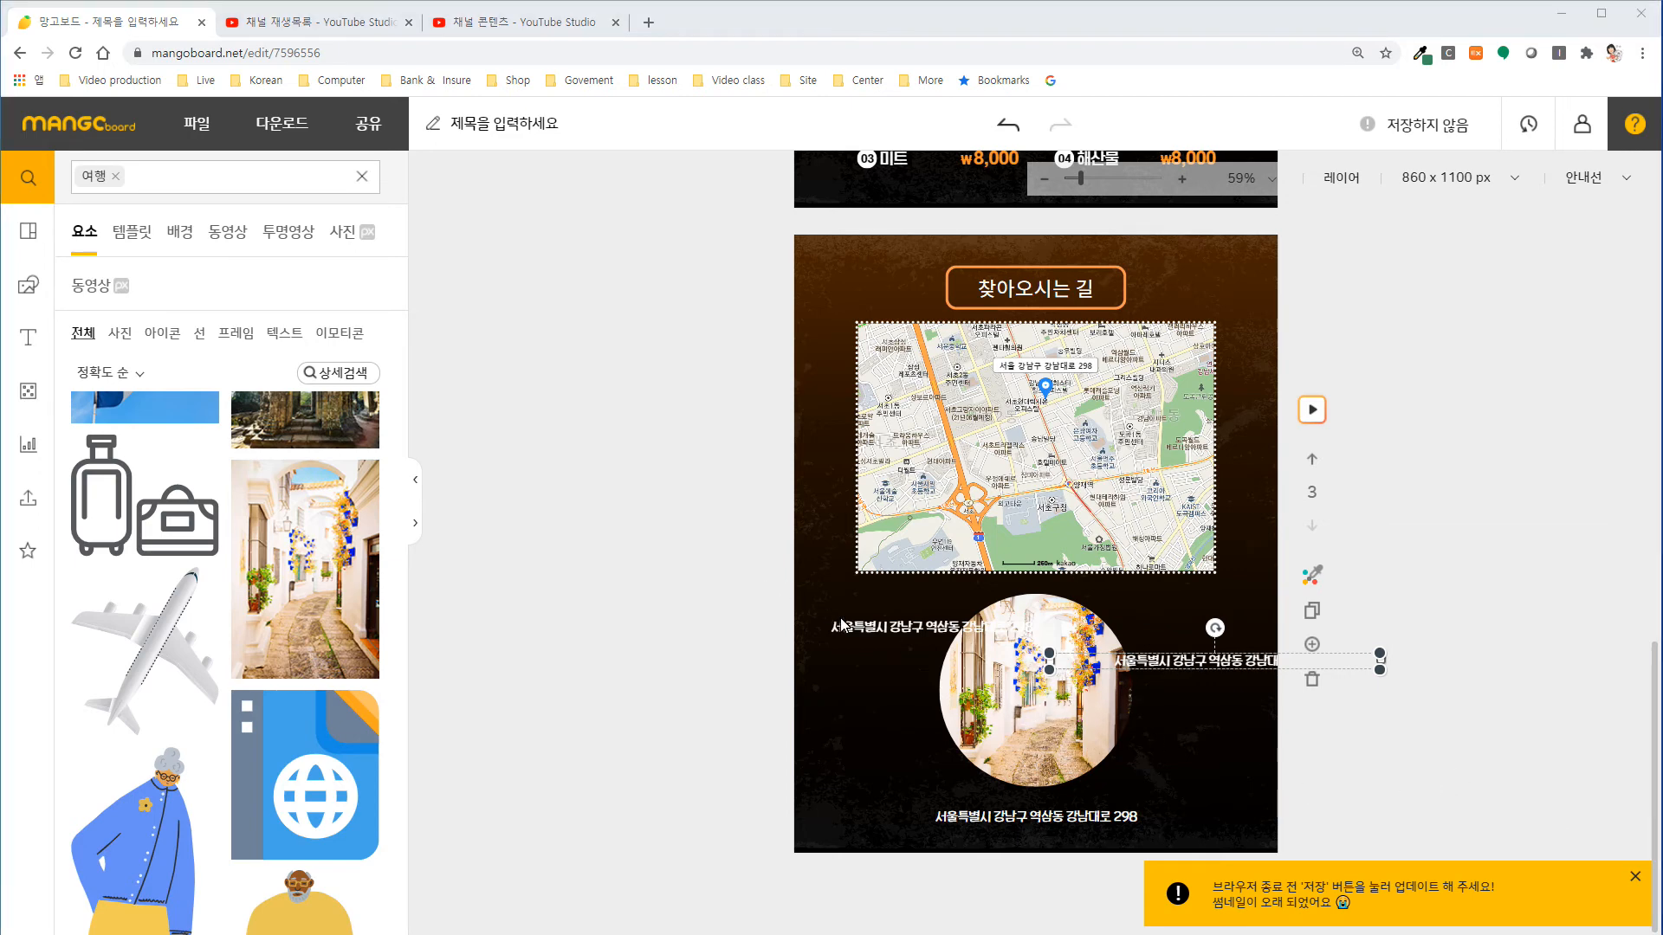
Replace the address copy left of the photo with "2호선 강남역 2번출구" and shift it beside the photo's left edge.
double_click(865, 629)
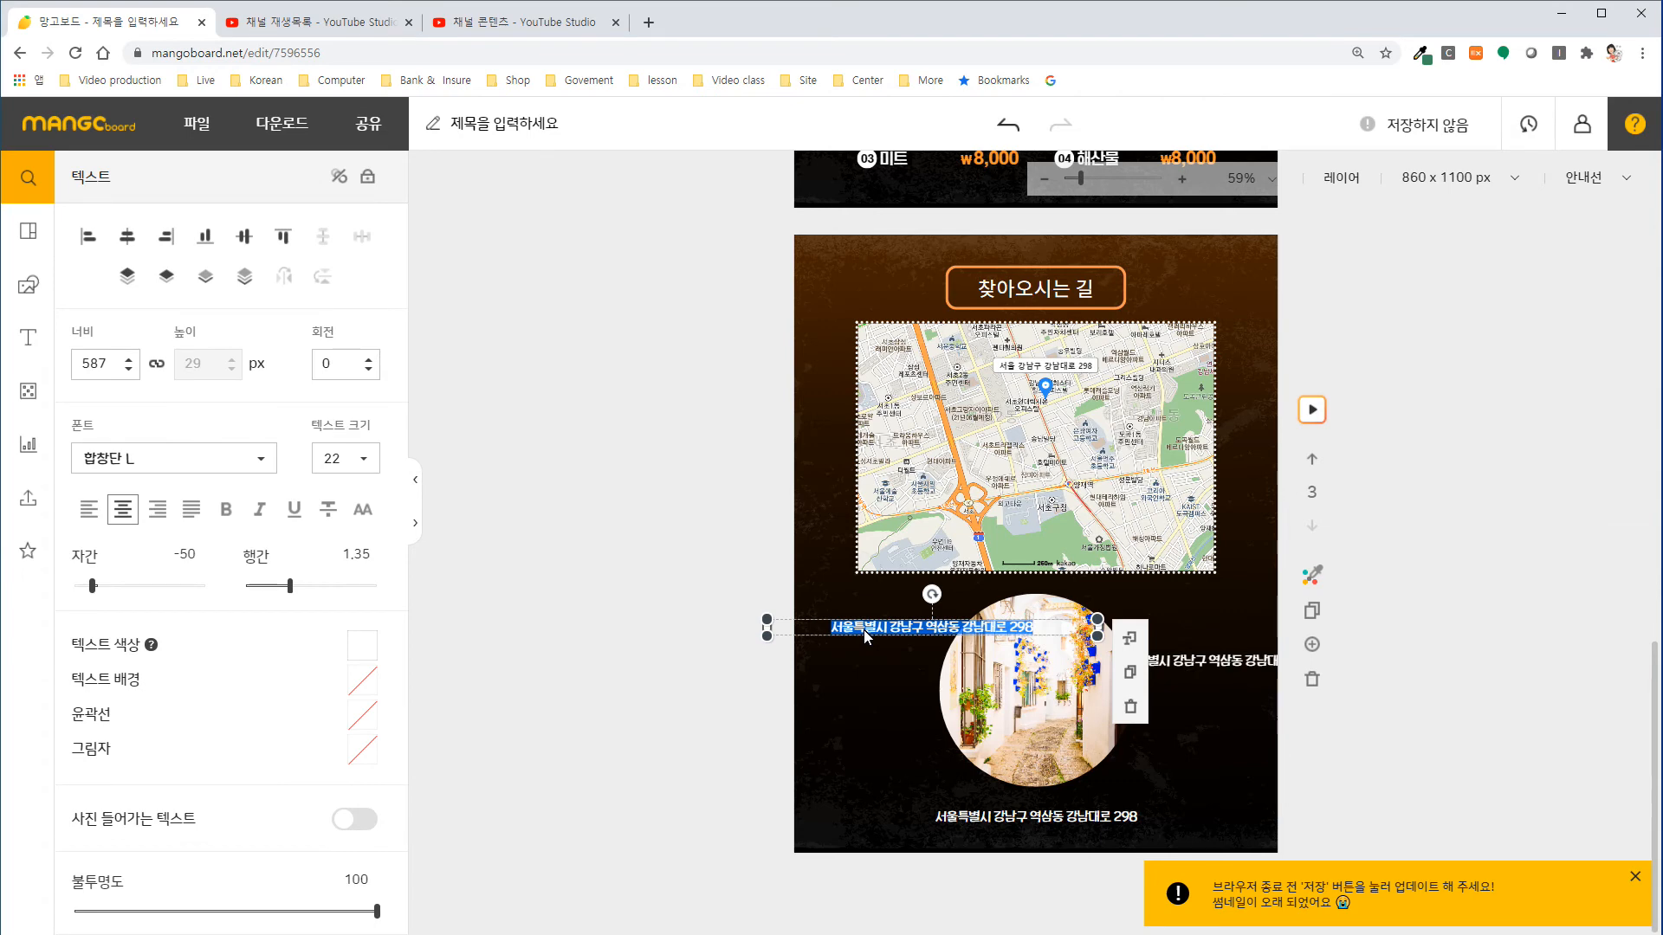
type("2호선 강남역 2번출구")
left_click(849, 681)
left_click_drag(891, 639, 855, 631)
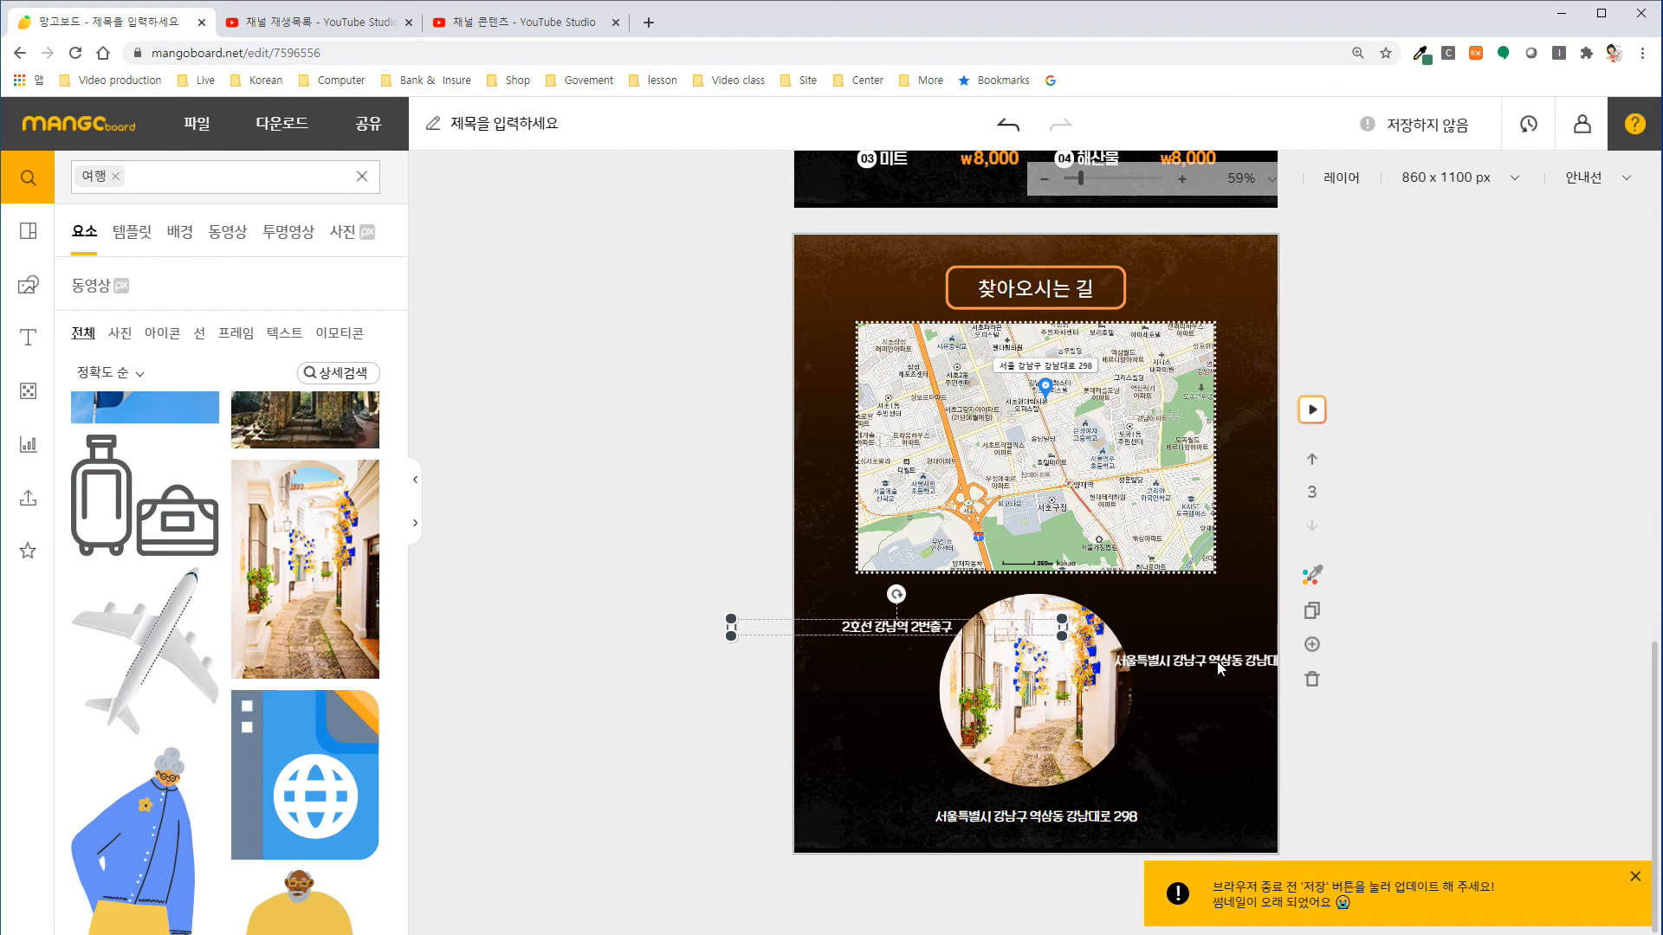
Replace the address copy right of the photo with the contact phone number and position it within the slide.
double_click(1209, 664)
type("0")
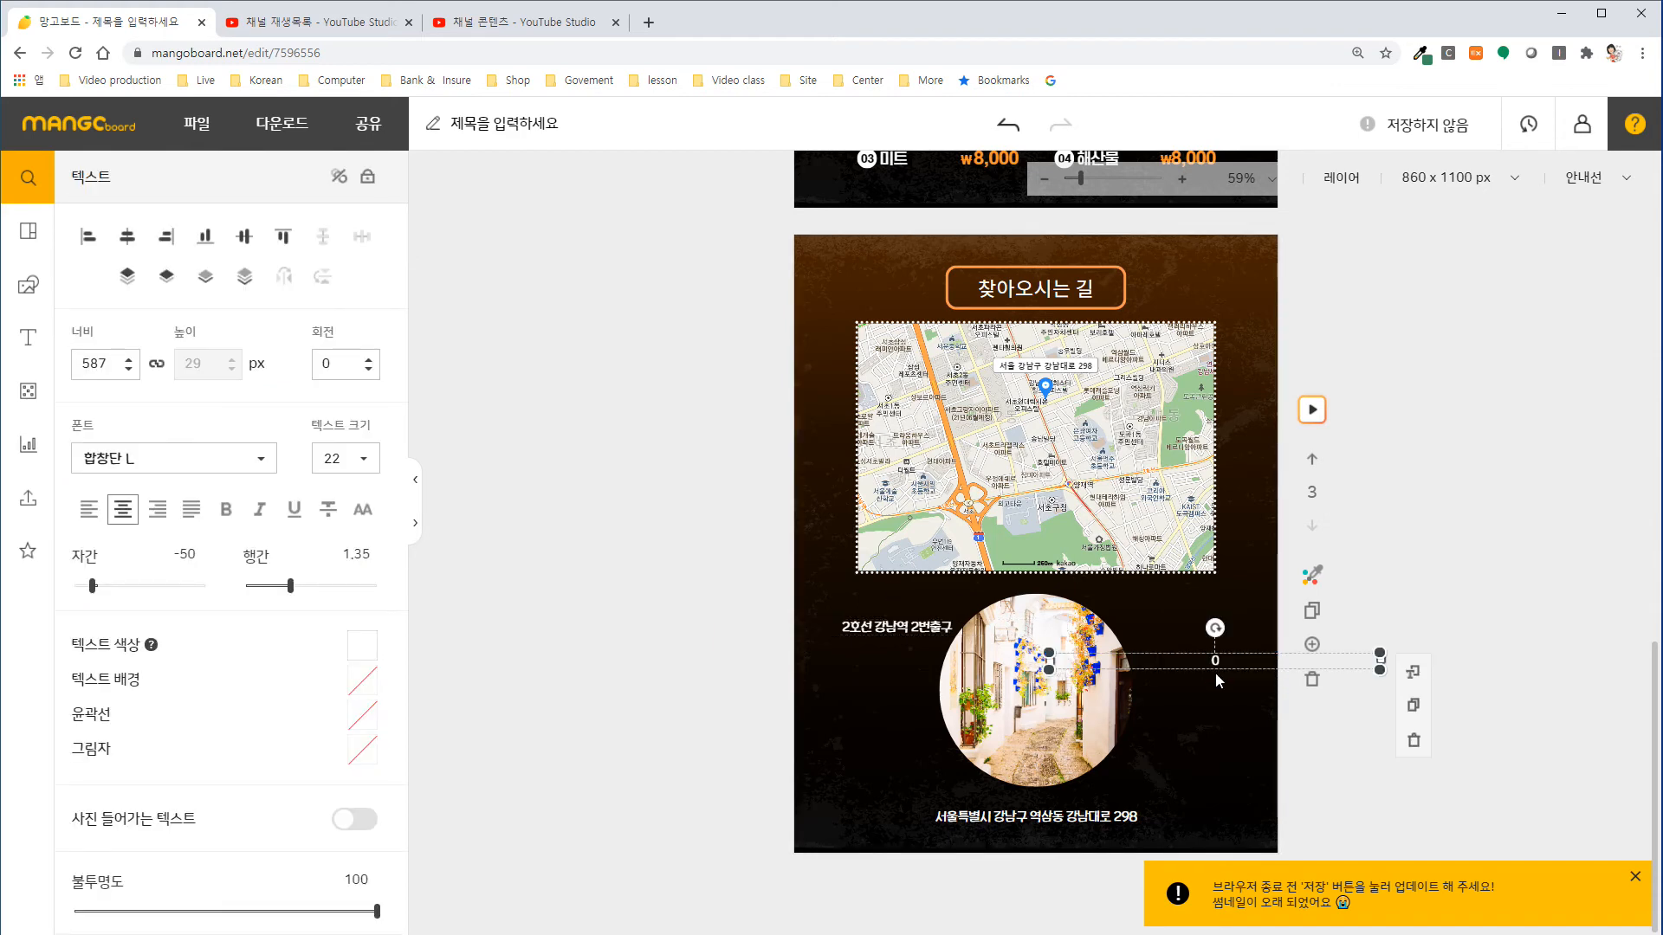
type("2-1234-5678")
left_click(1202, 758)
left_click_drag(1212, 665, 1191, 674)
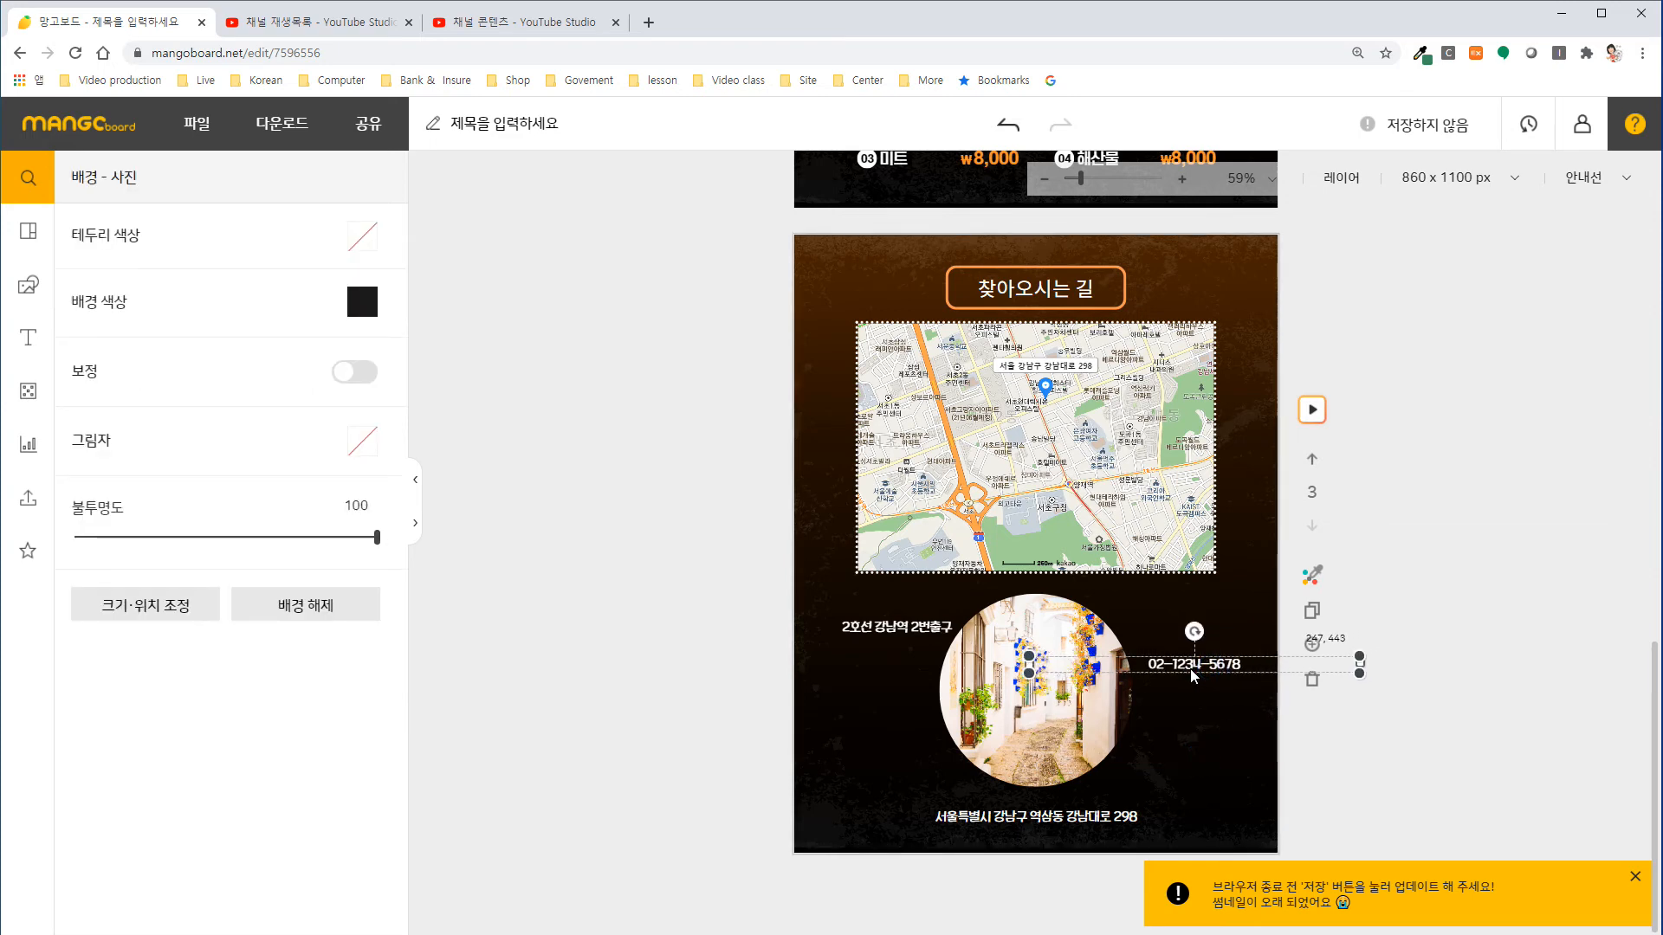
left_click(1230, 762)
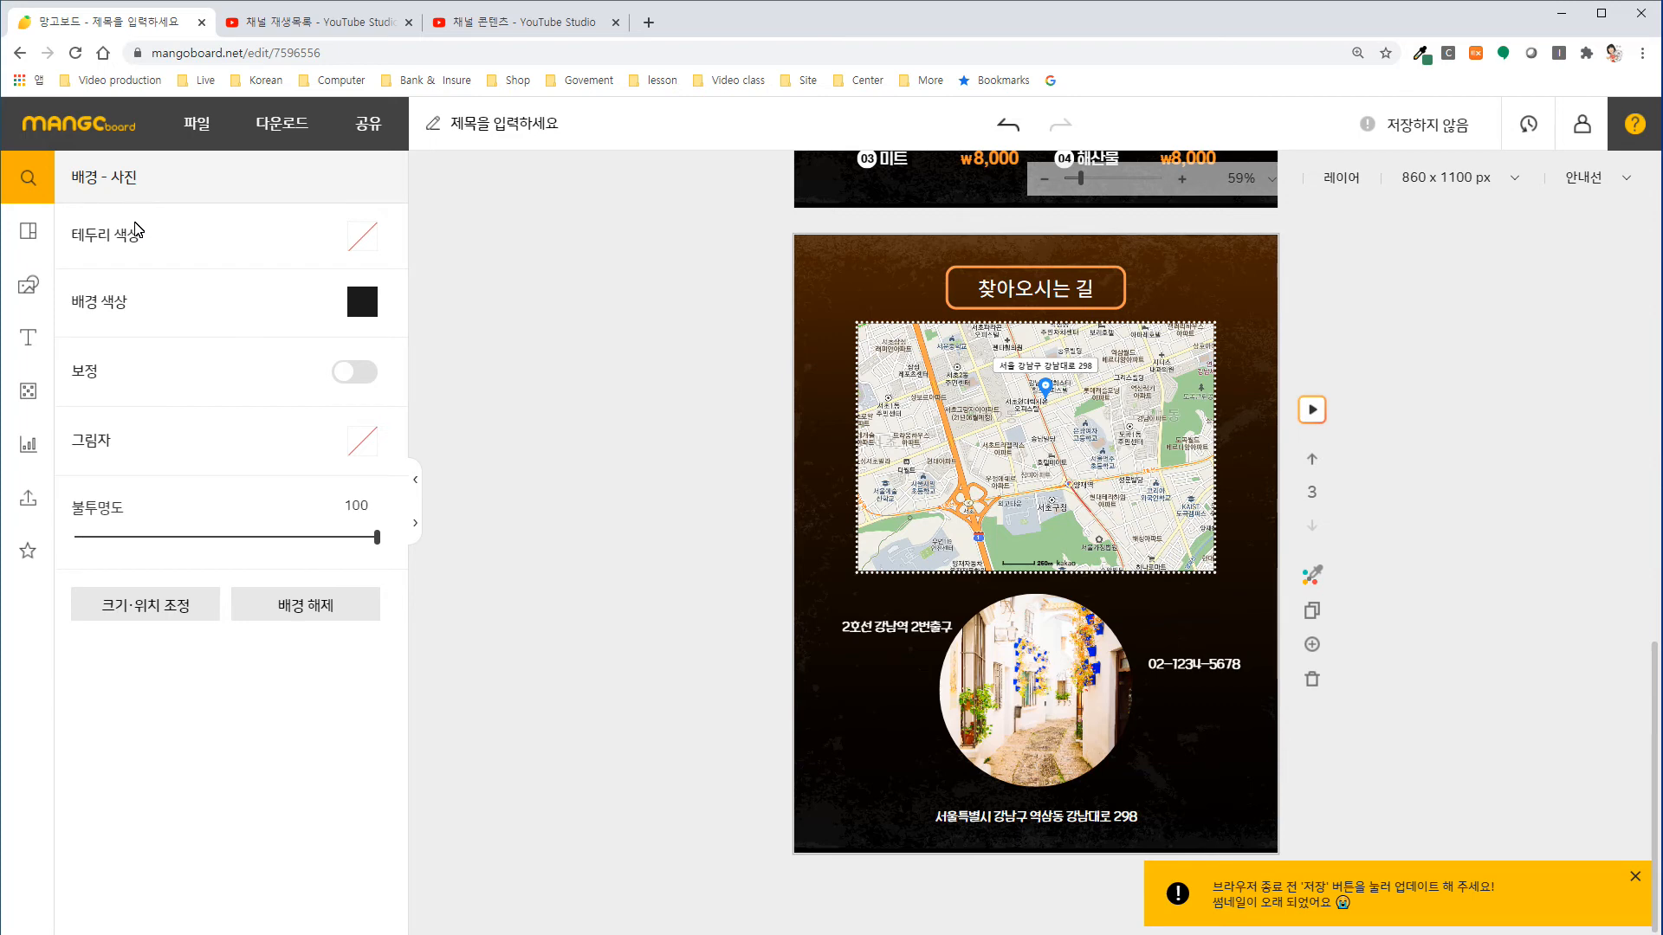
Search the design elements for "스파게티", limit the results to icons, and insert the black fork-and-noodle-bowl icon.
left_click(27, 285)
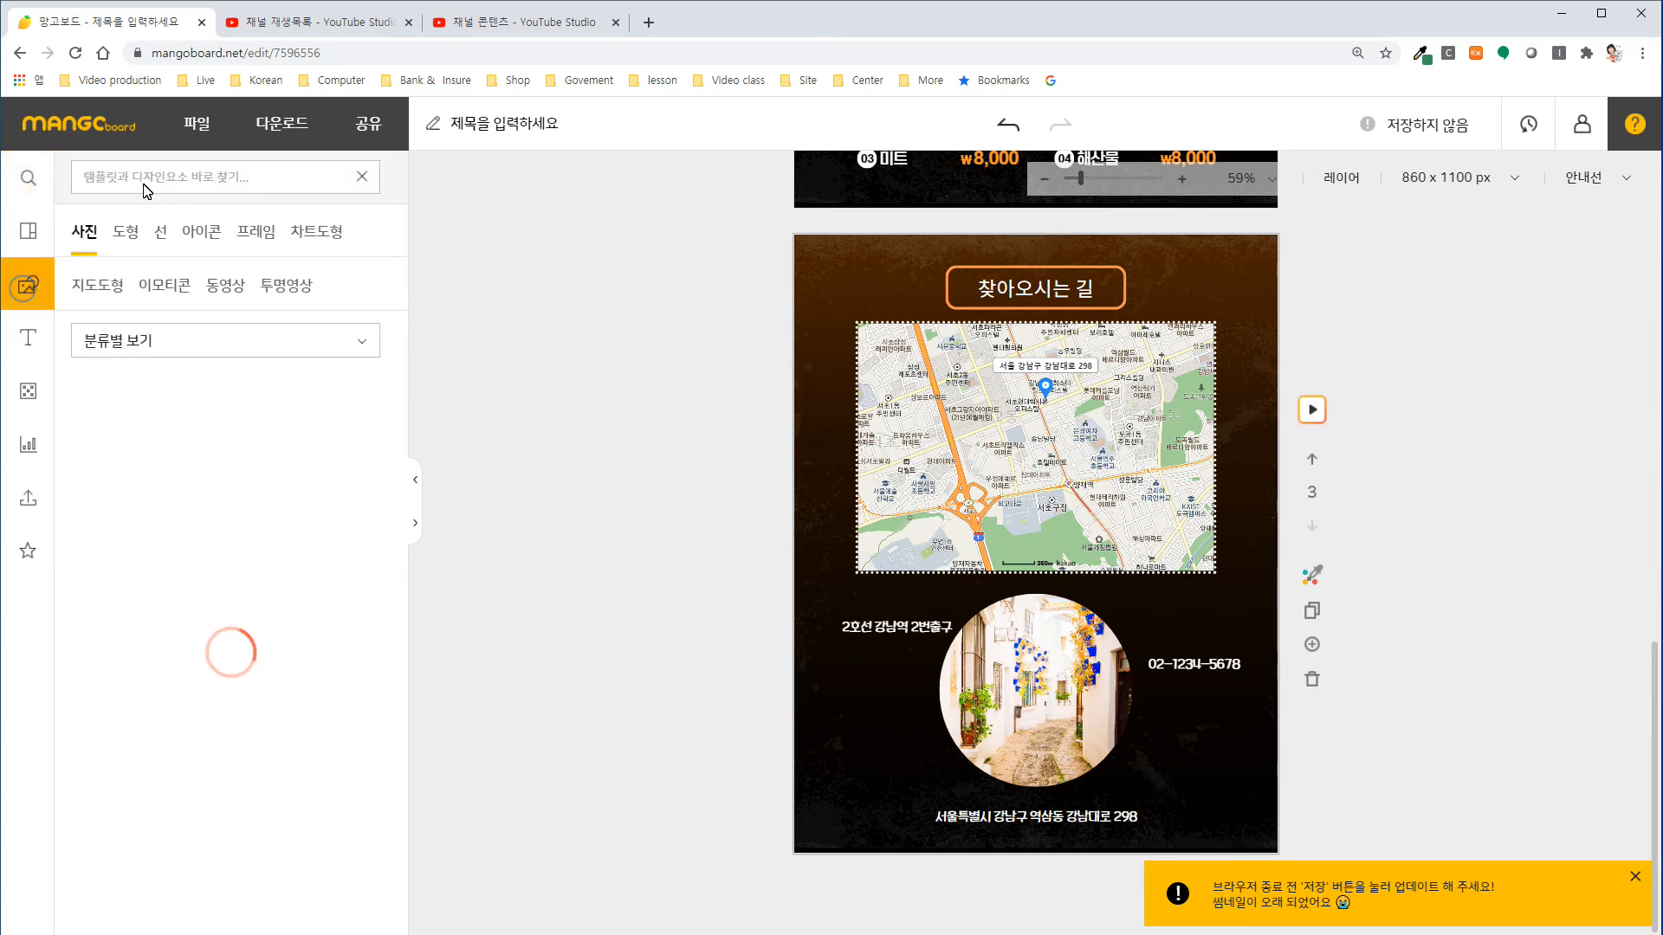
left_click(138, 179)
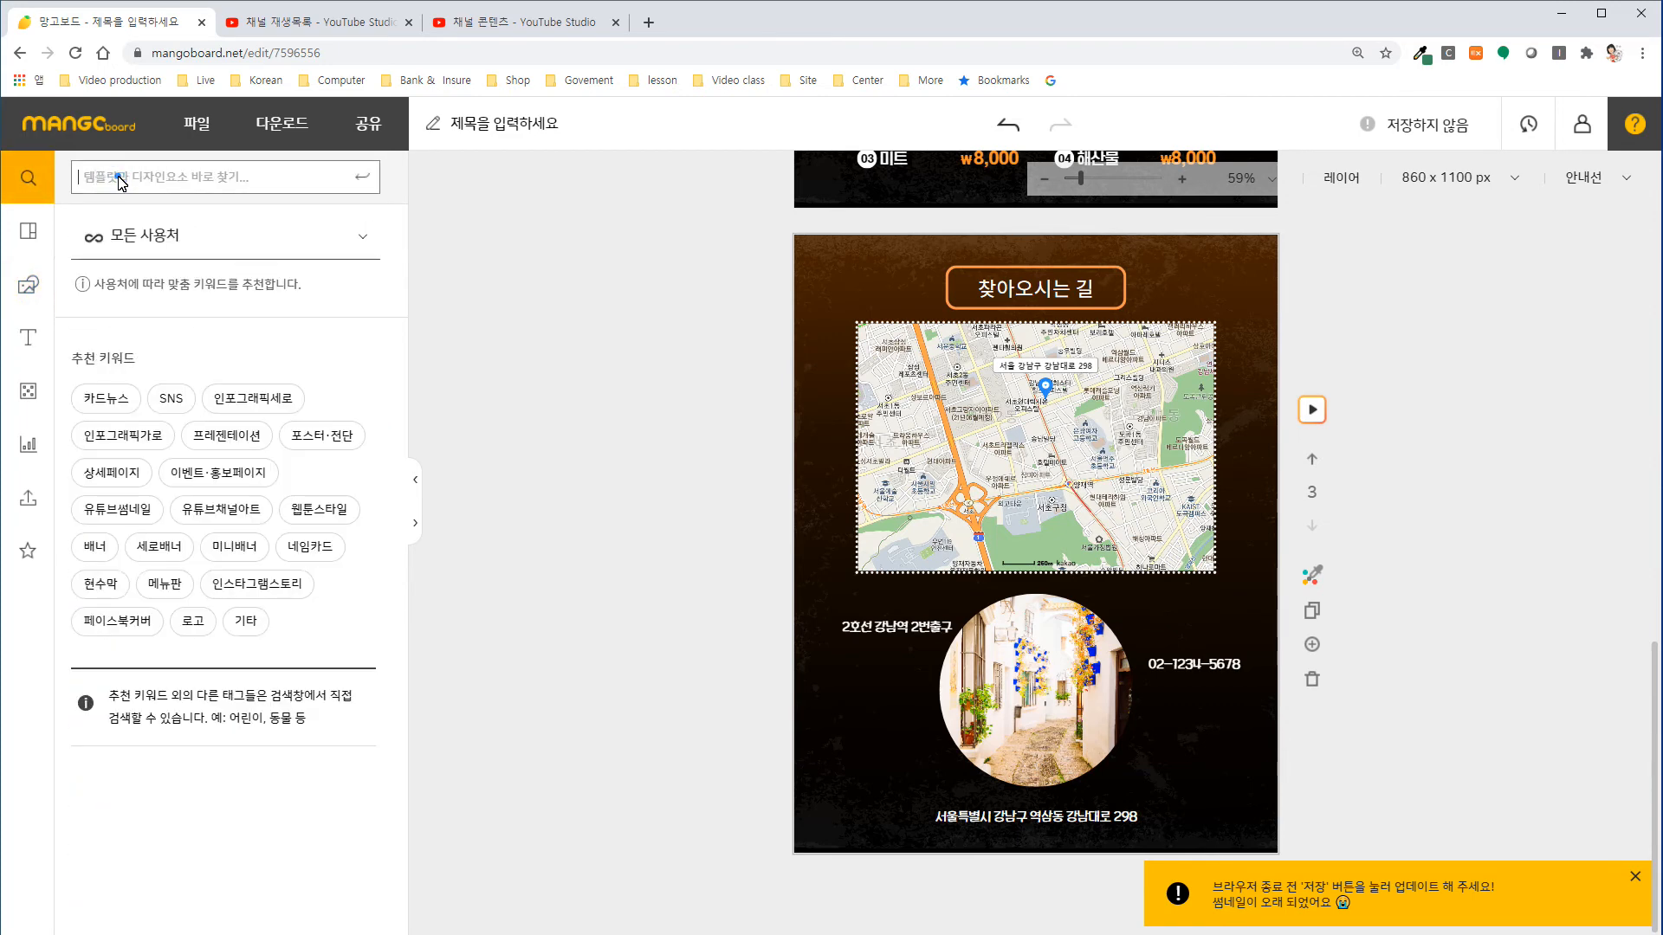
type("싀")
type("파게티")
key("Return")
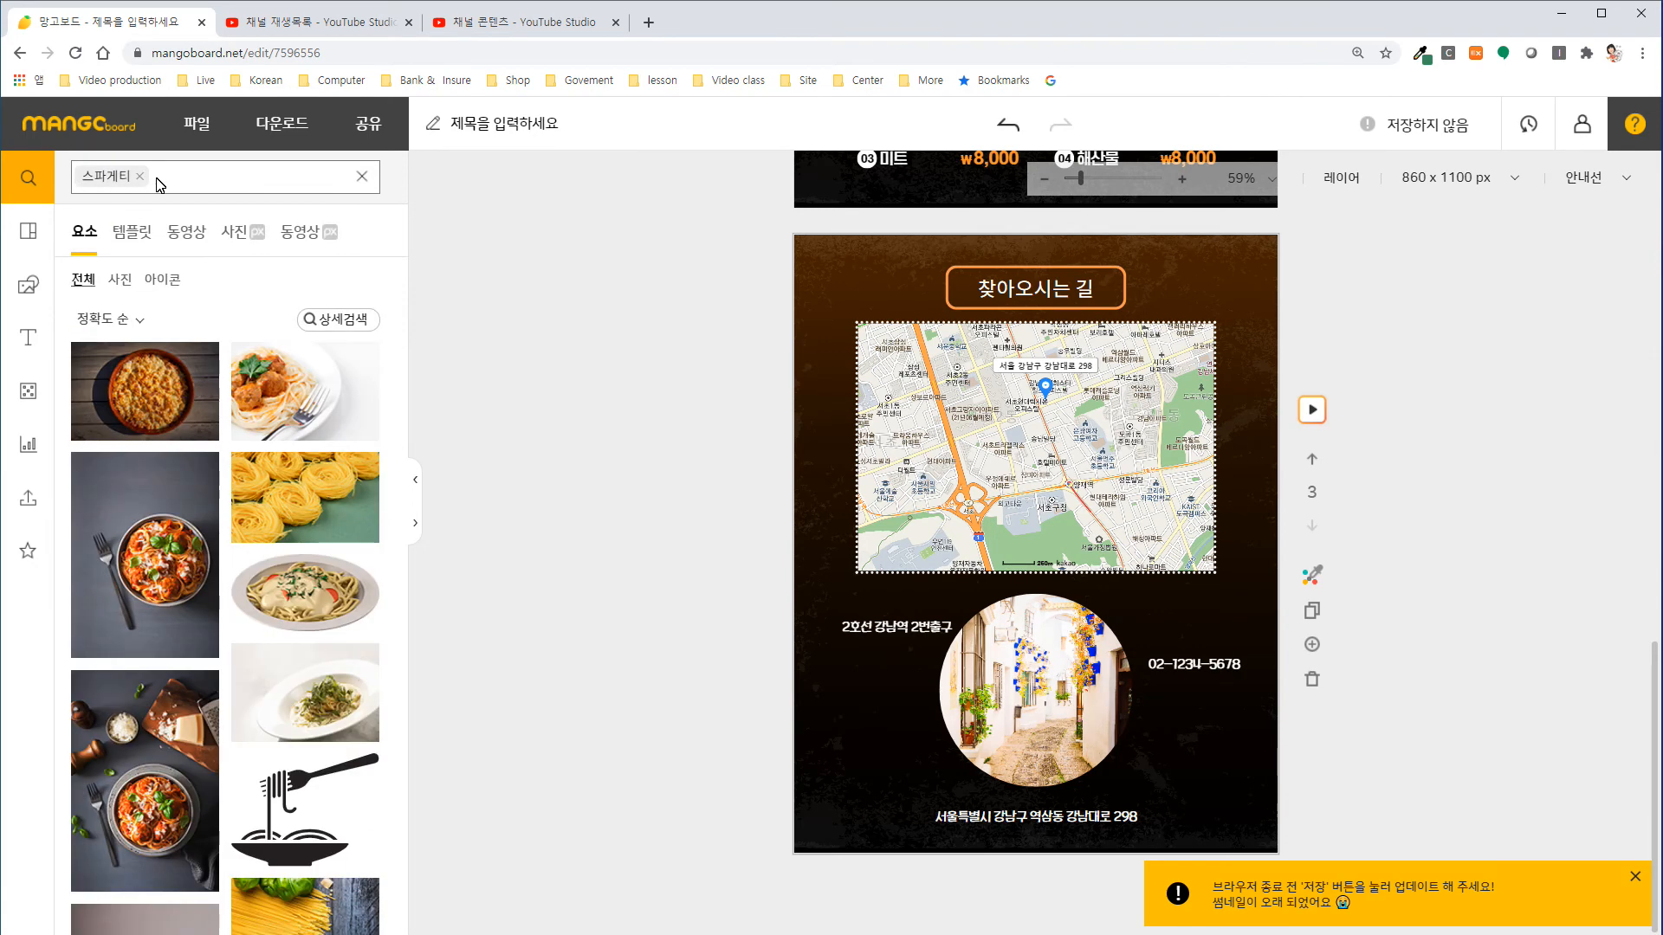
left_click(162, 279)
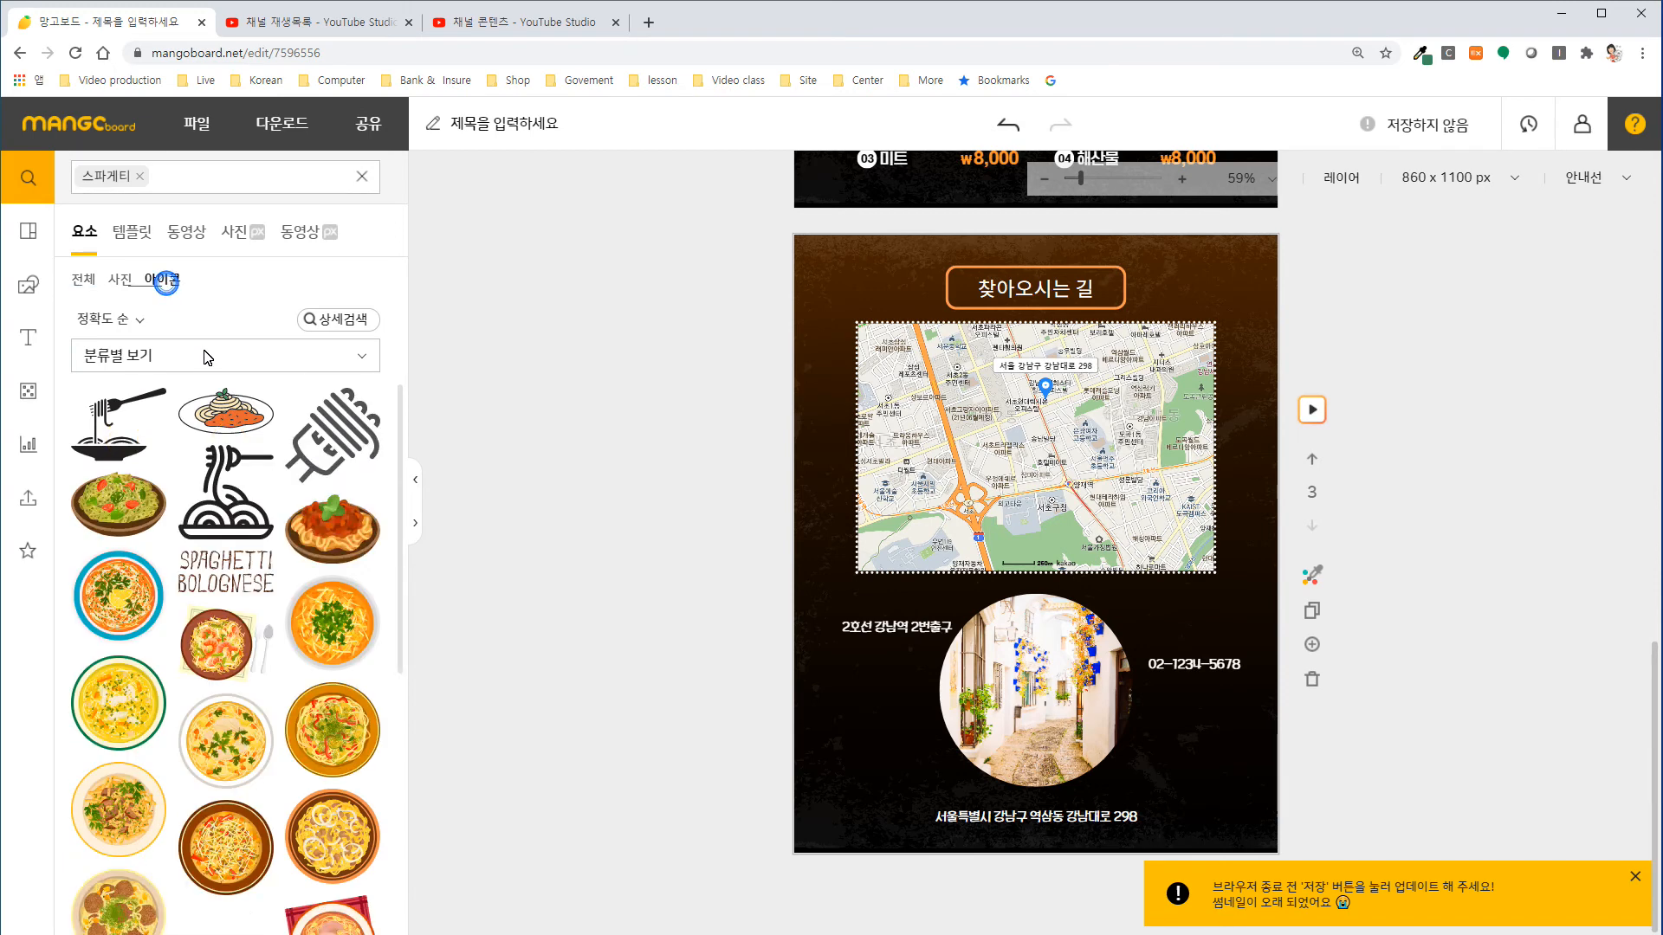
left_click(124, 446)
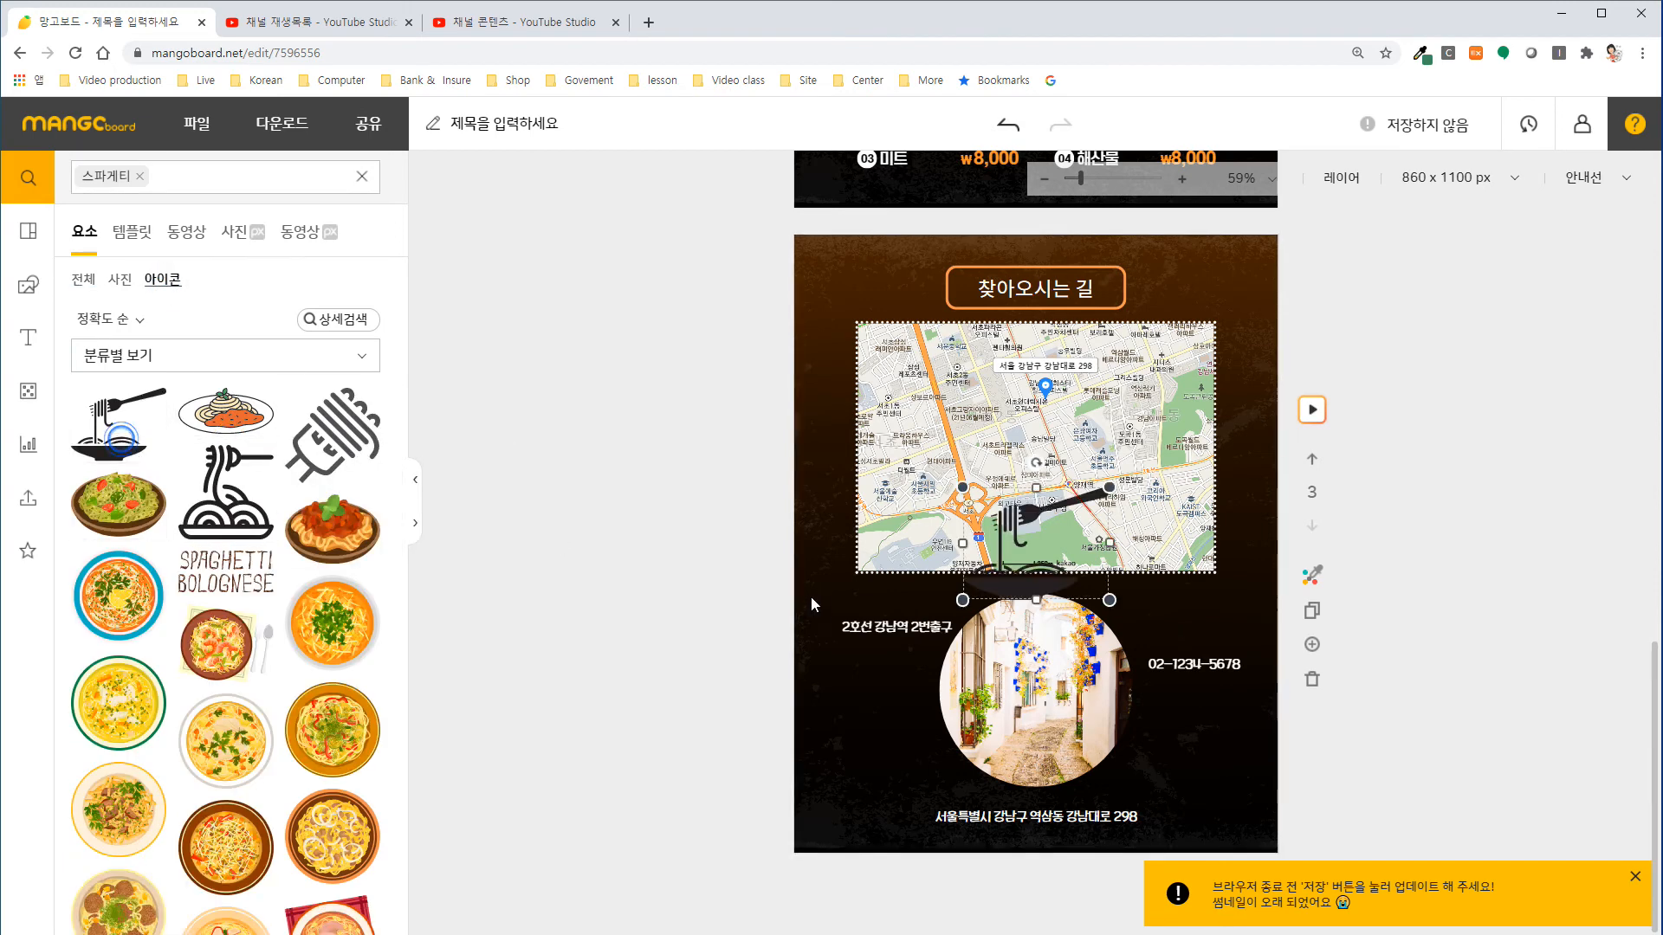
left_click_drag(1024, 568, 1042, 521)
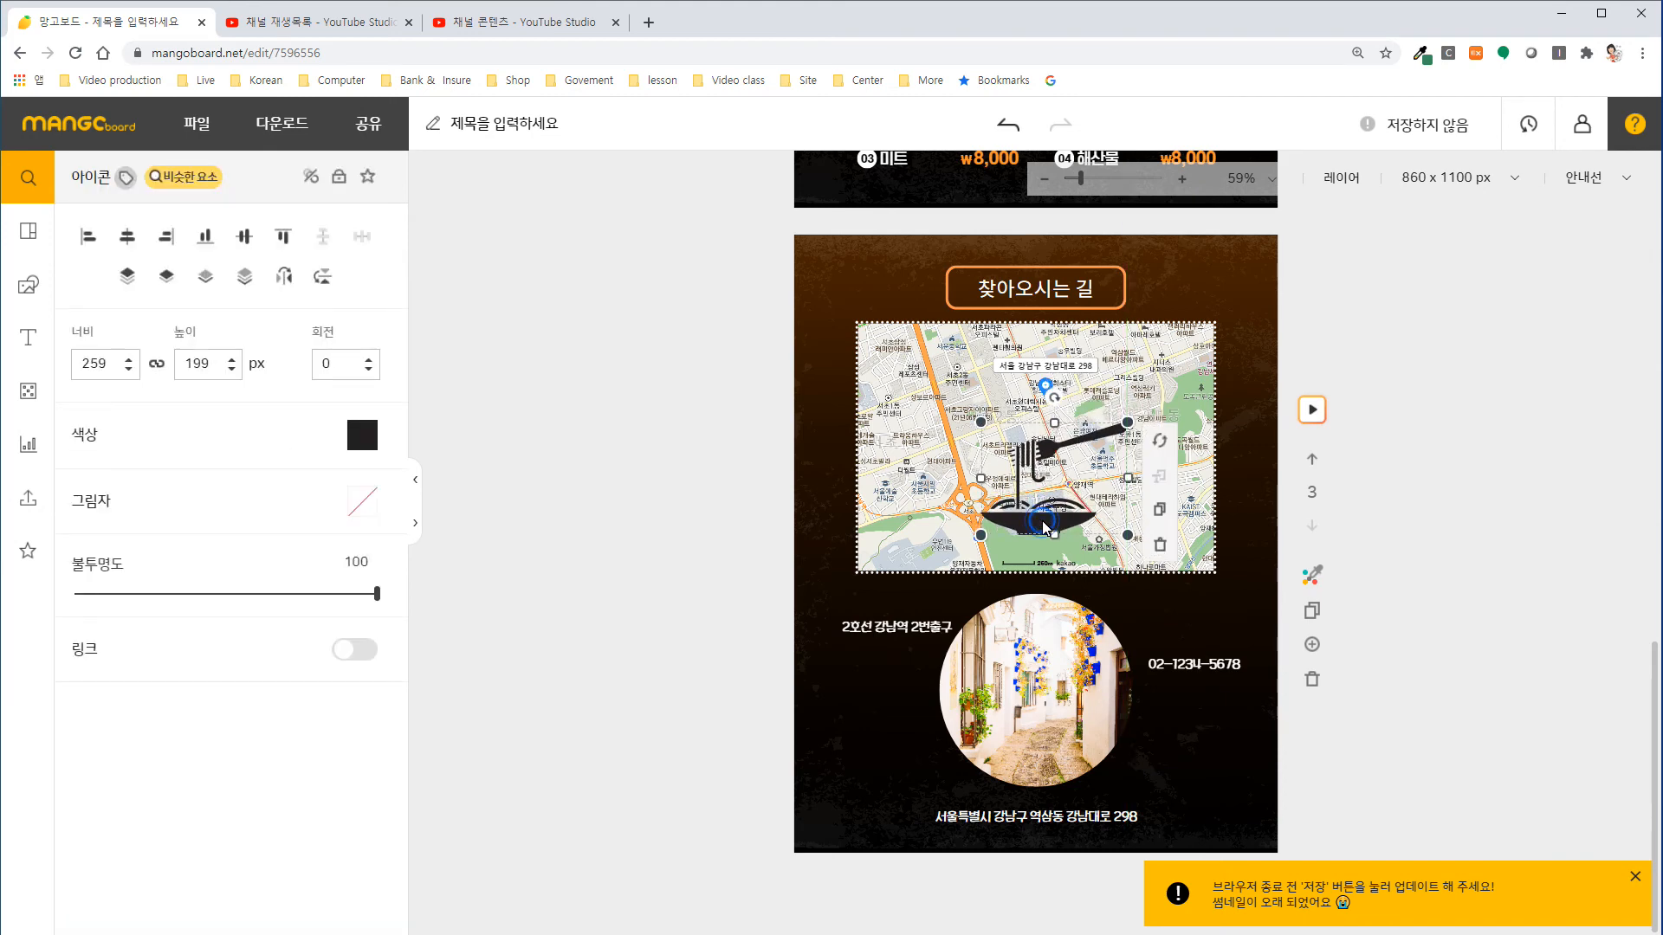
Colour the noodle-bowl icon #d3d3d3 and place it in the slide's lower-right corner, enlarged to about 335 × 257 px.
left_click(362, 435)
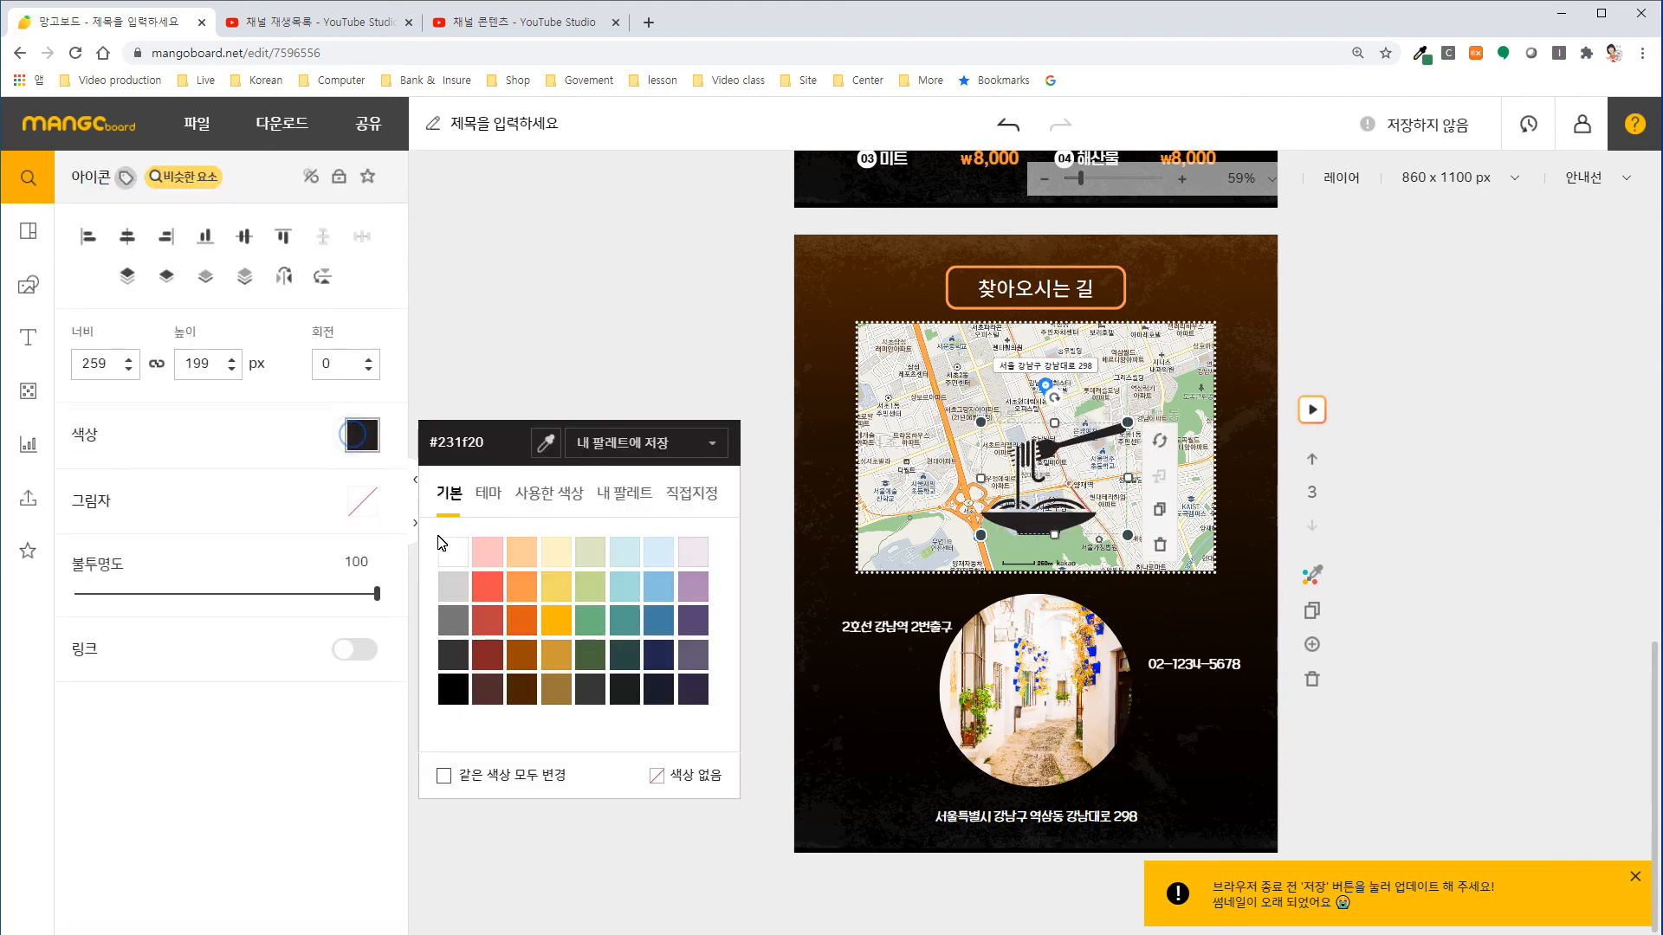
left_click(462, 594)
left_click_drag(1033, 523, 1216, 847)
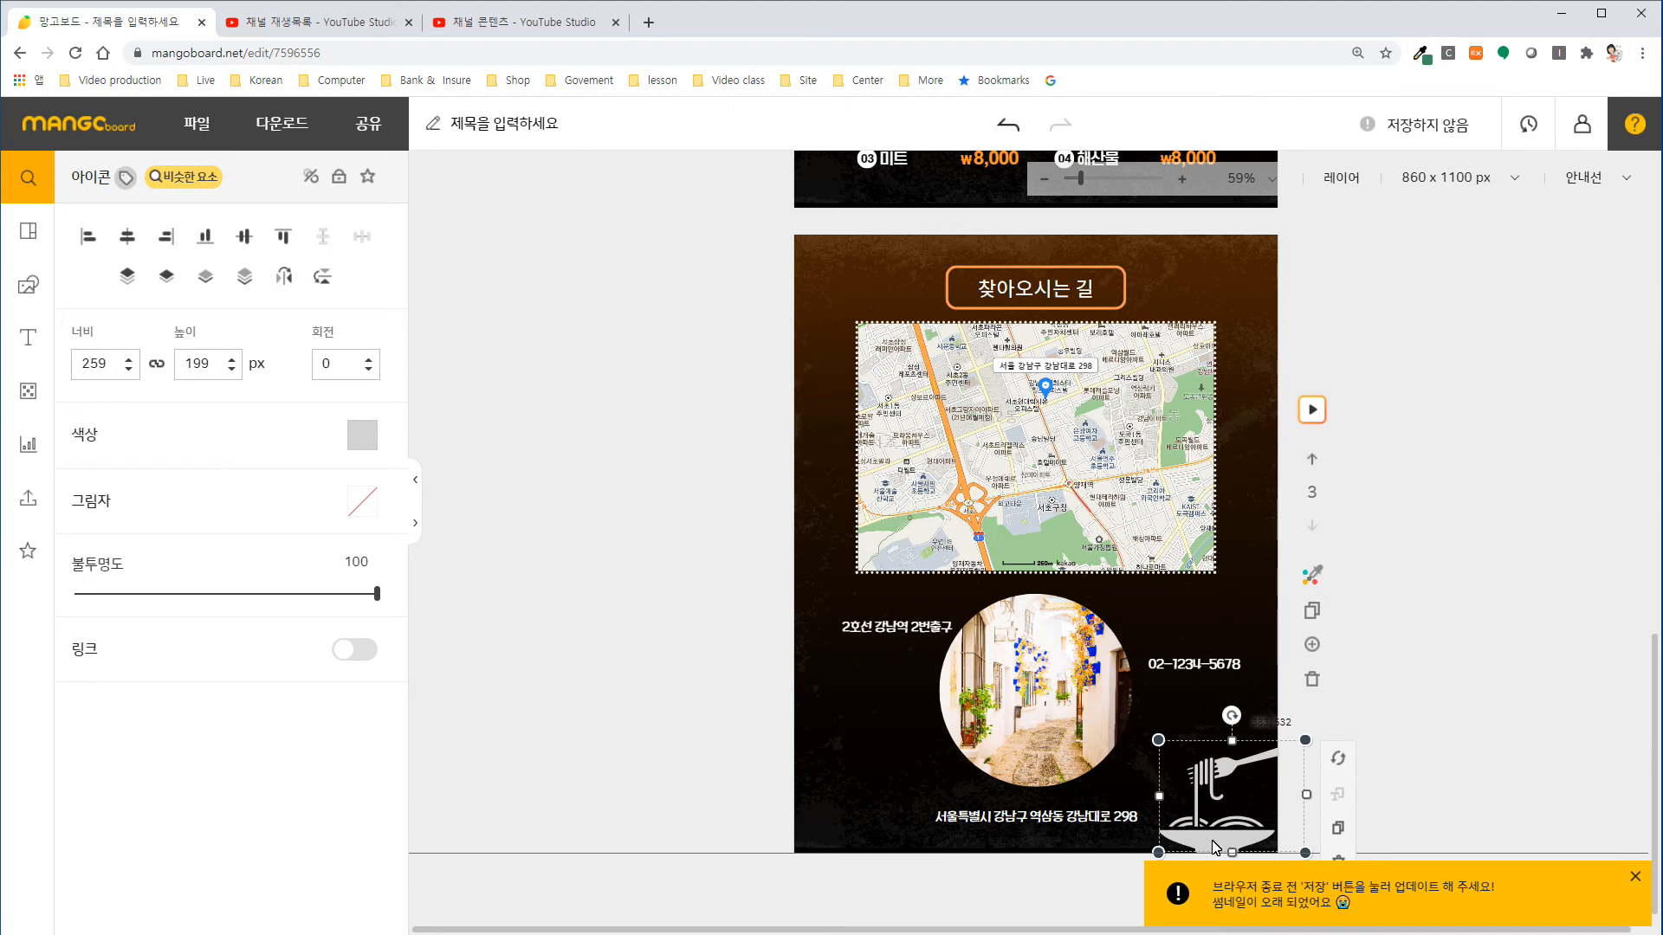
left_click_drag(1158, 741, 1234, 748)
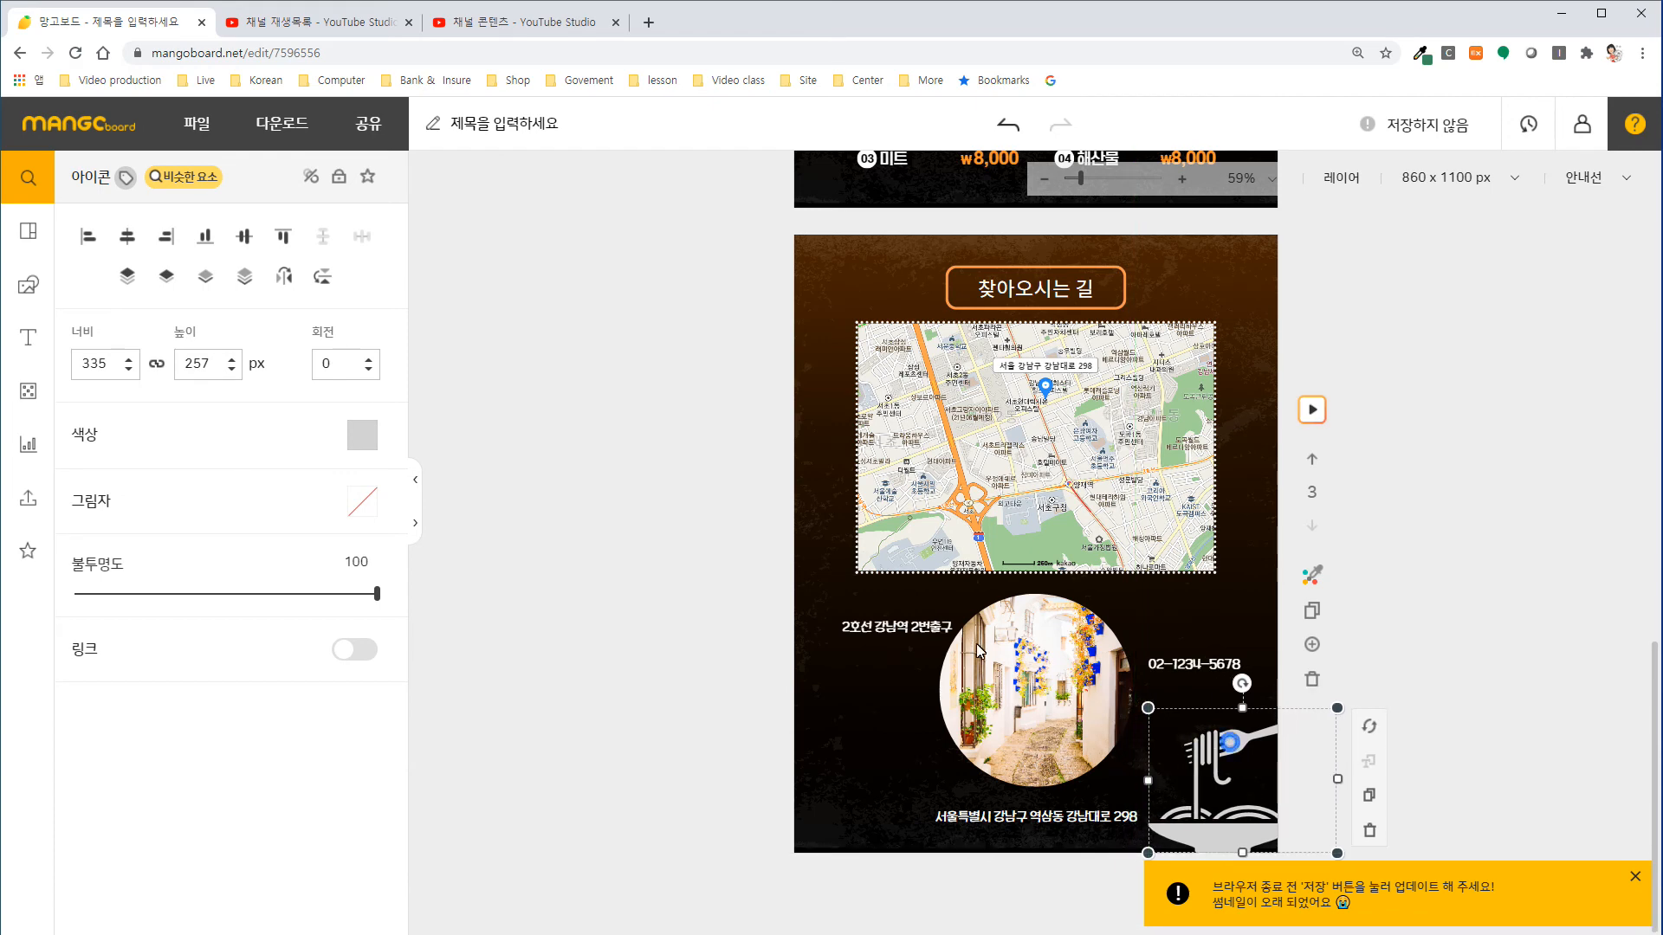
Change the noodle-bowl icon's colour to the darker grey #777777.
left_click(367, 442)
left_click(457, 624)
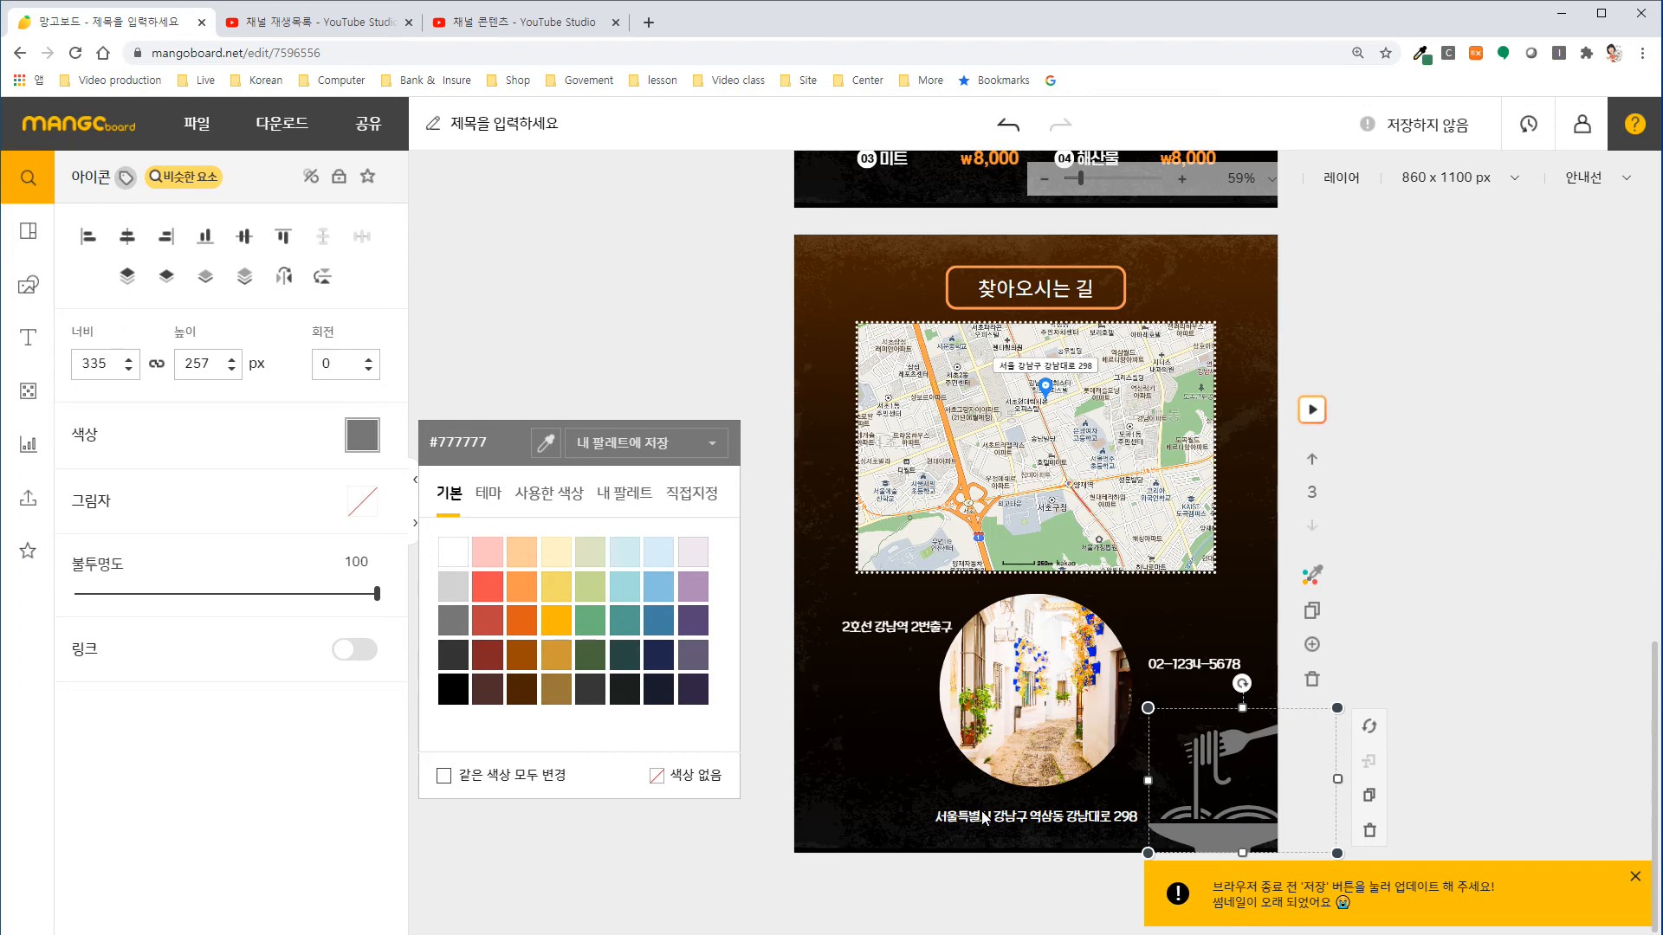
left_click(891, 757)
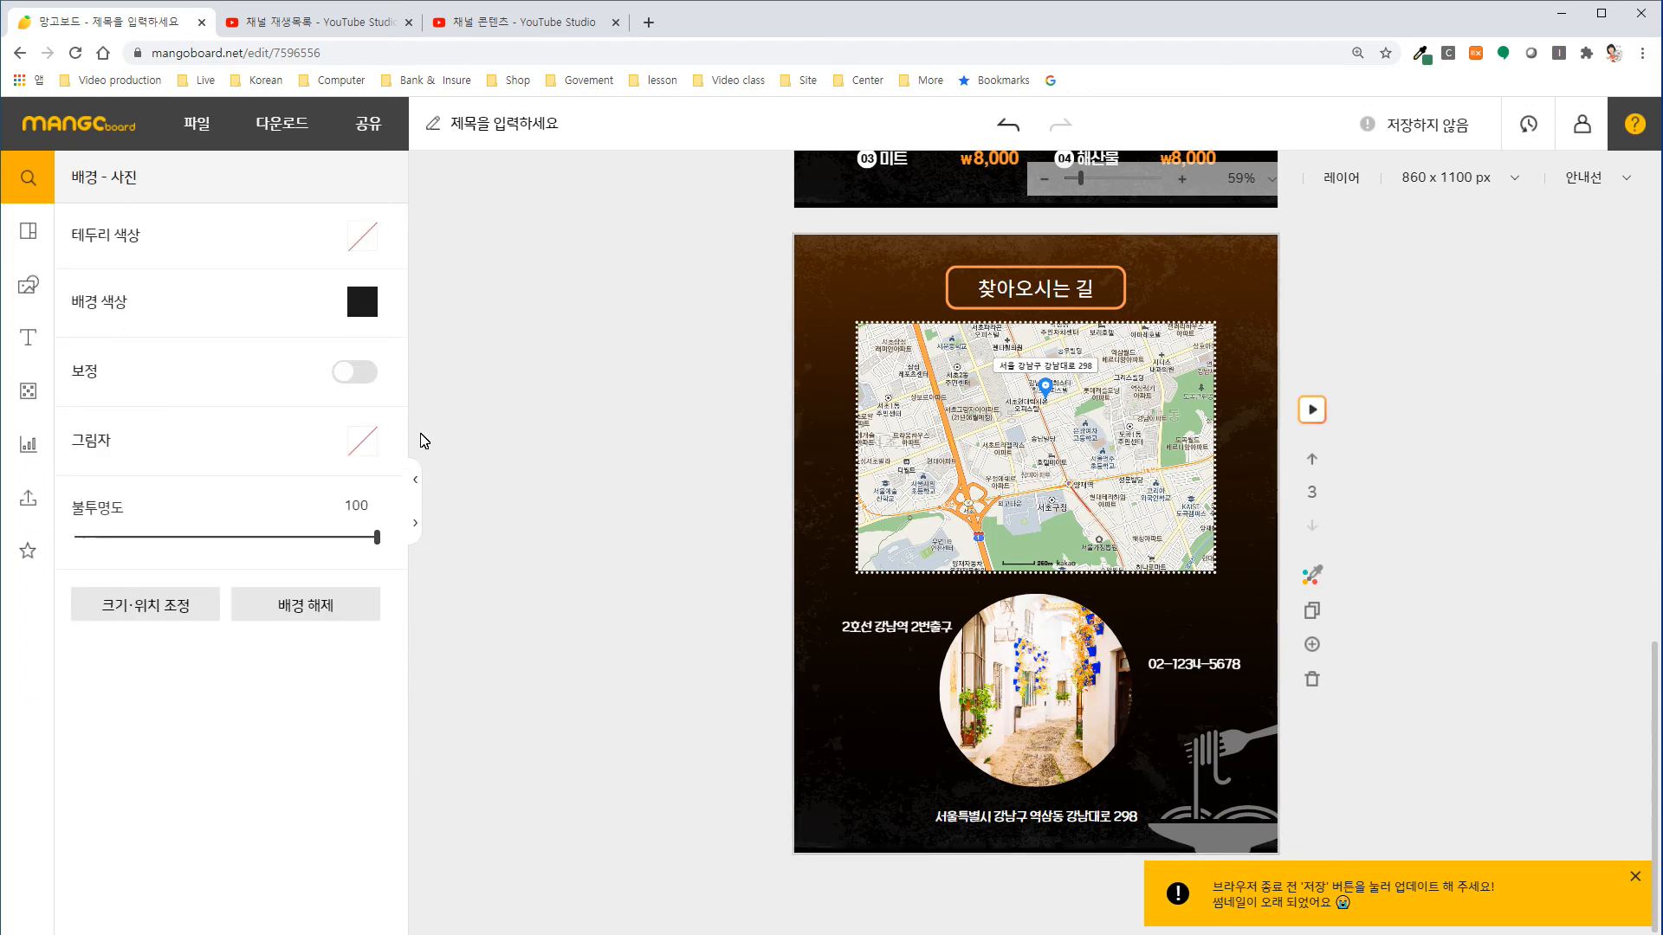
Search the design elements for "지하철" and place the grey train icon, scaled small, just left of the subway exit text.
left_click(28, 284)
left_click(130, 177)
type("스파게티")
key("Return")
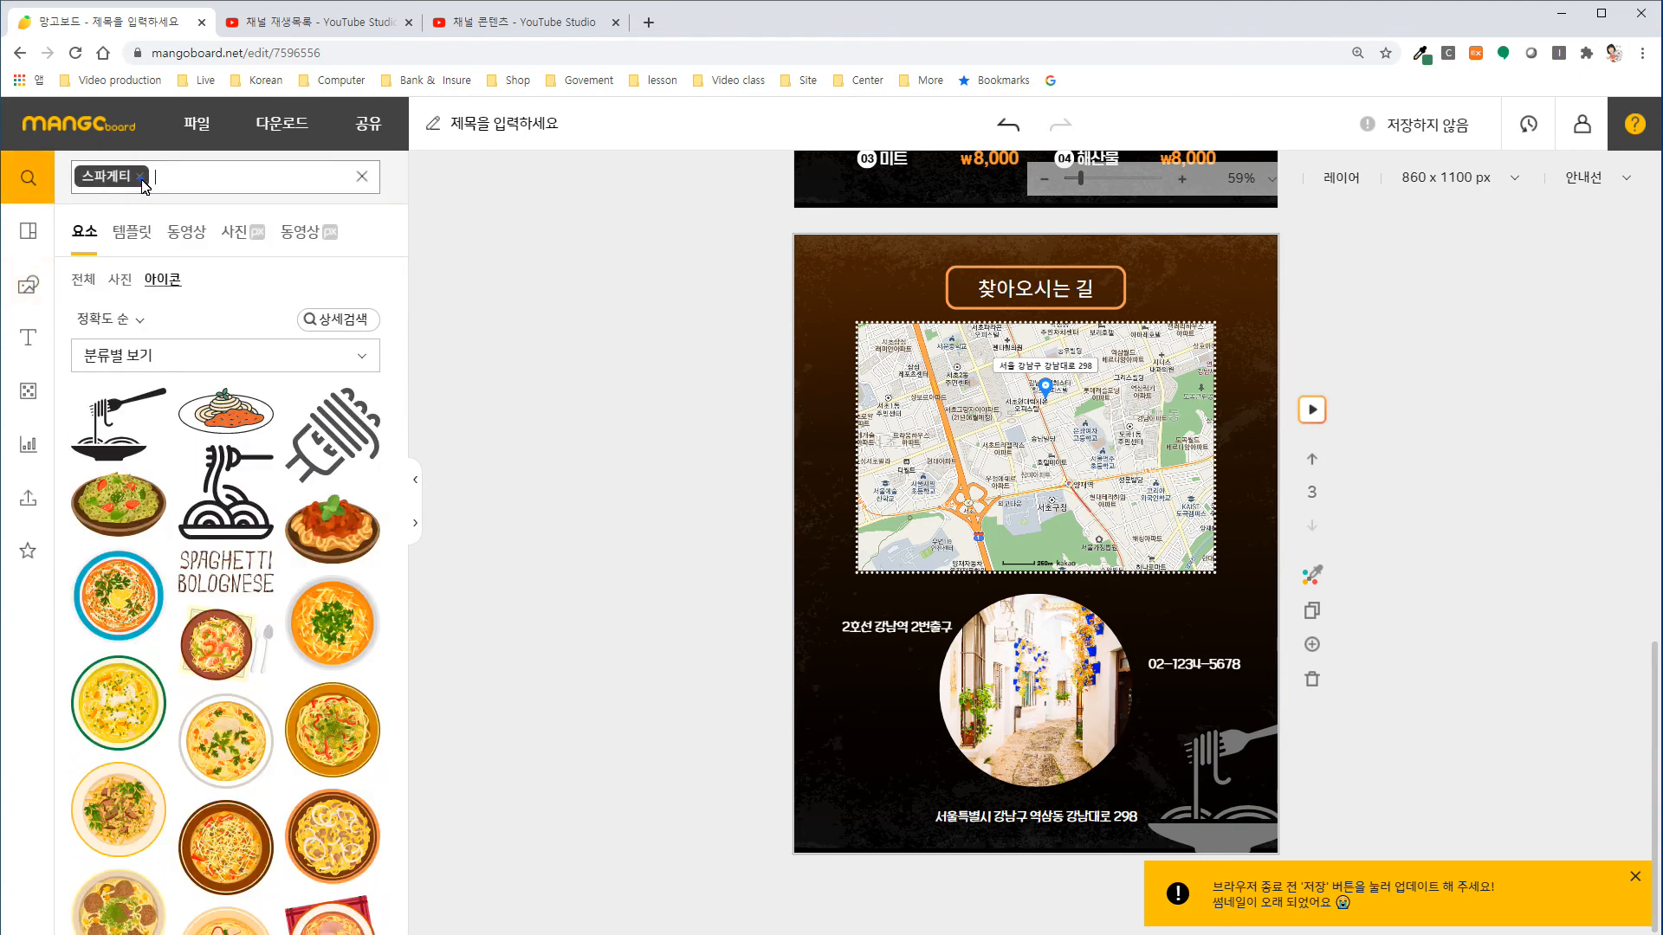
left_click(140, 176)
type("ㅈ지하철")
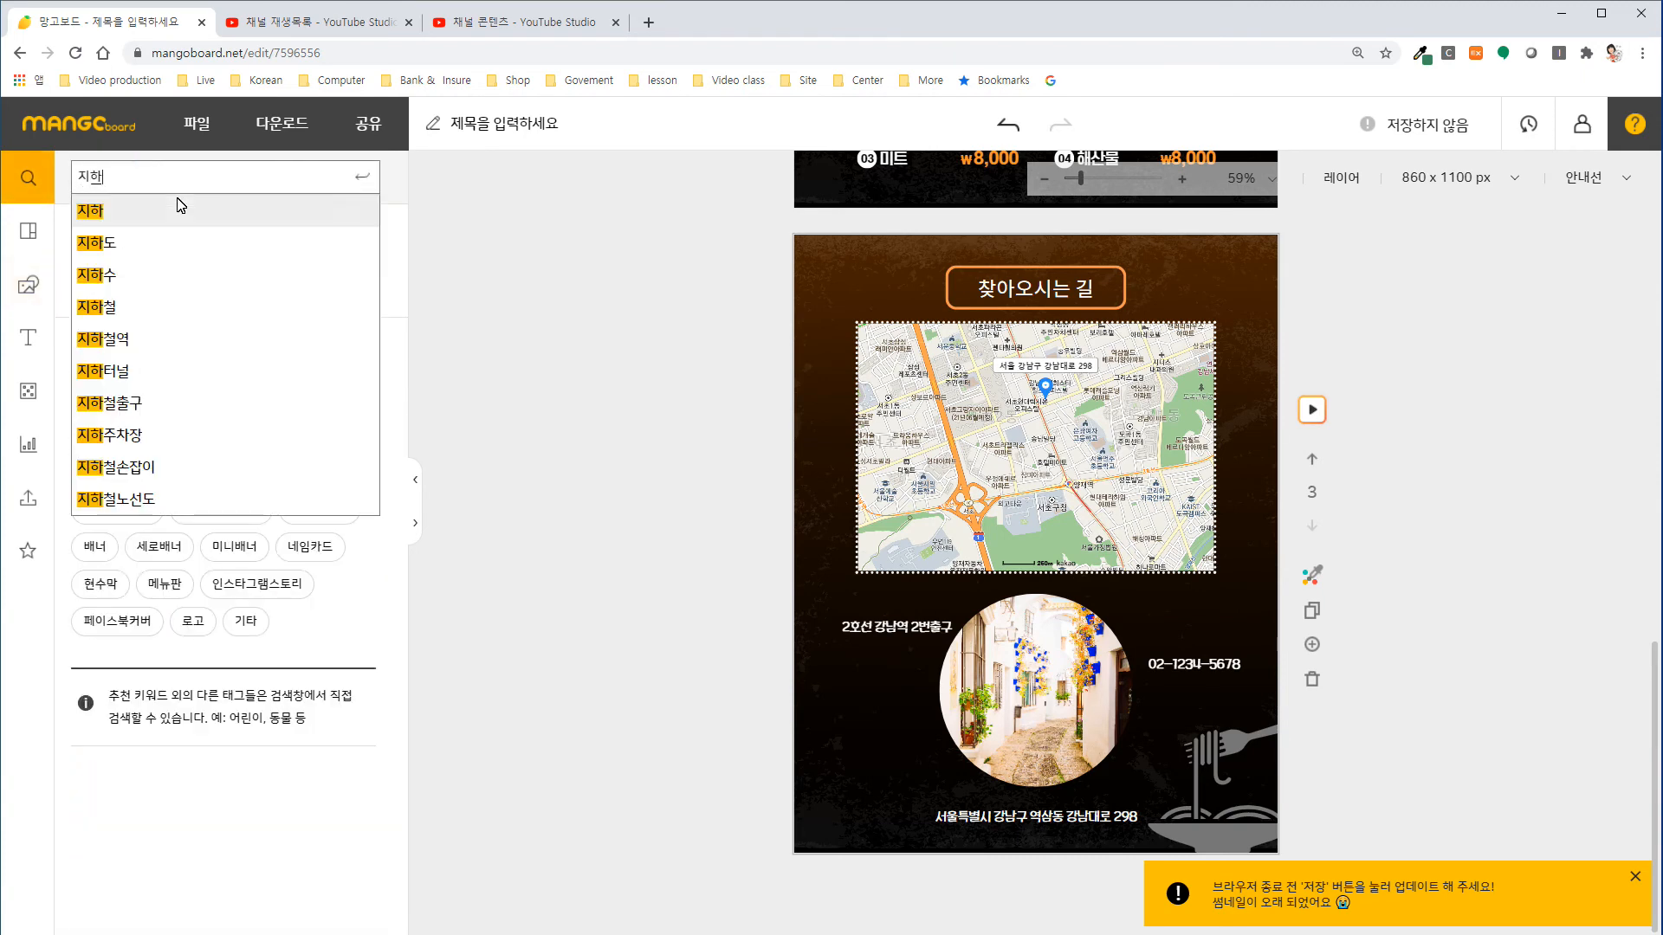
left_click(179, 209)
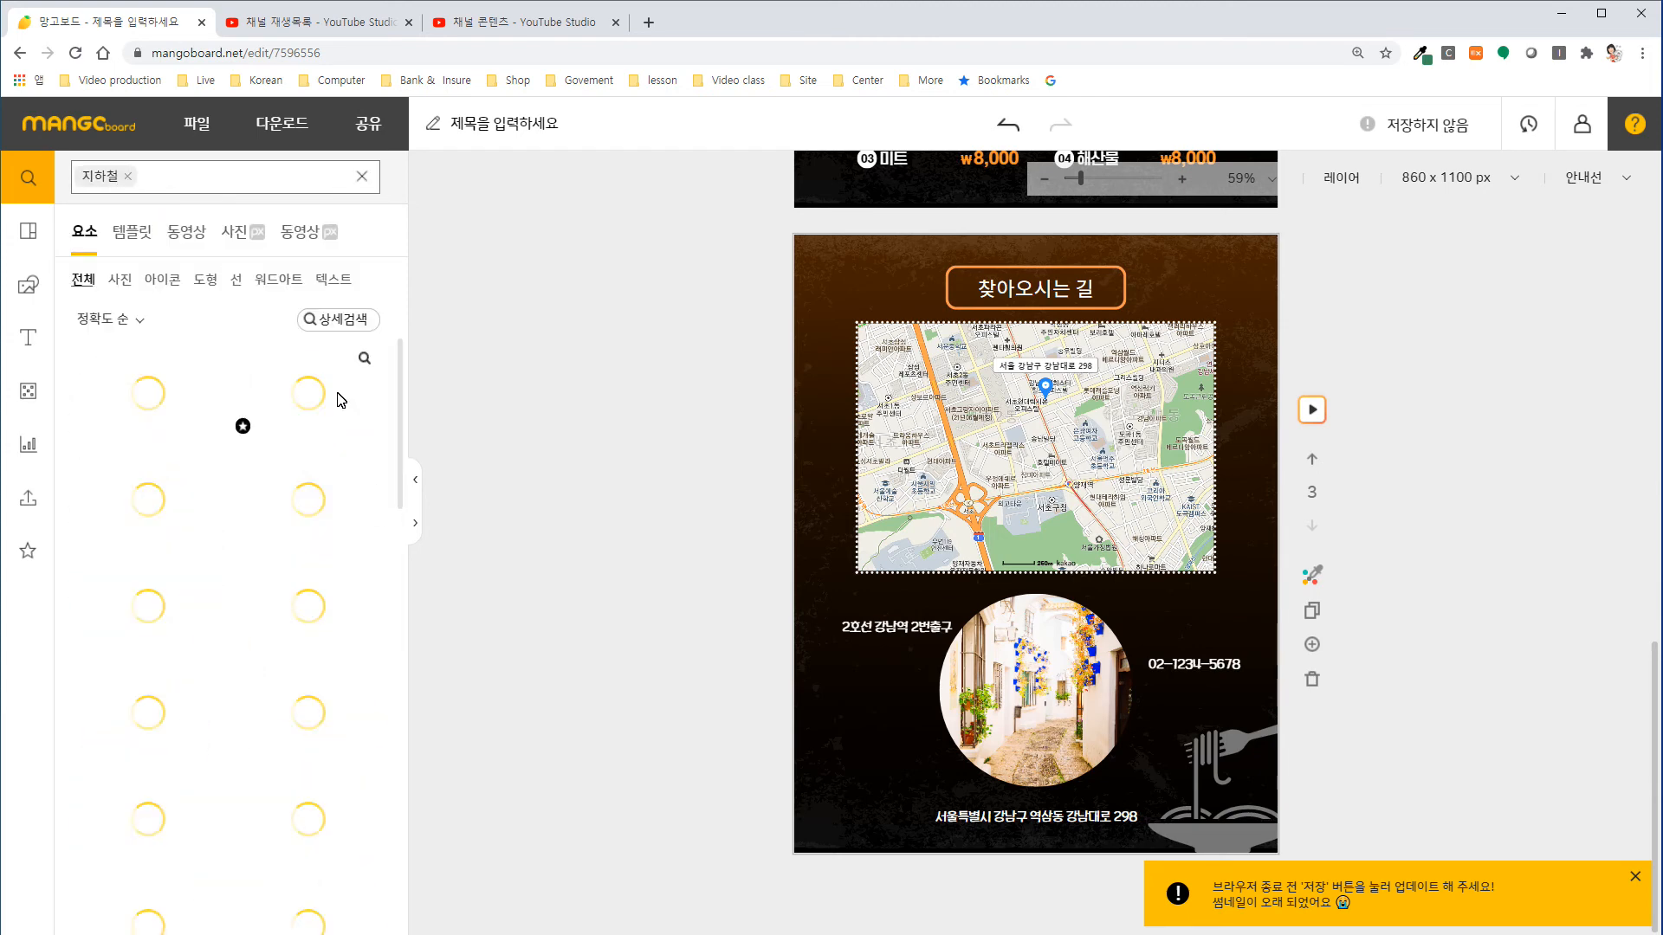
left_click_drag(300, 432, 821, 629)
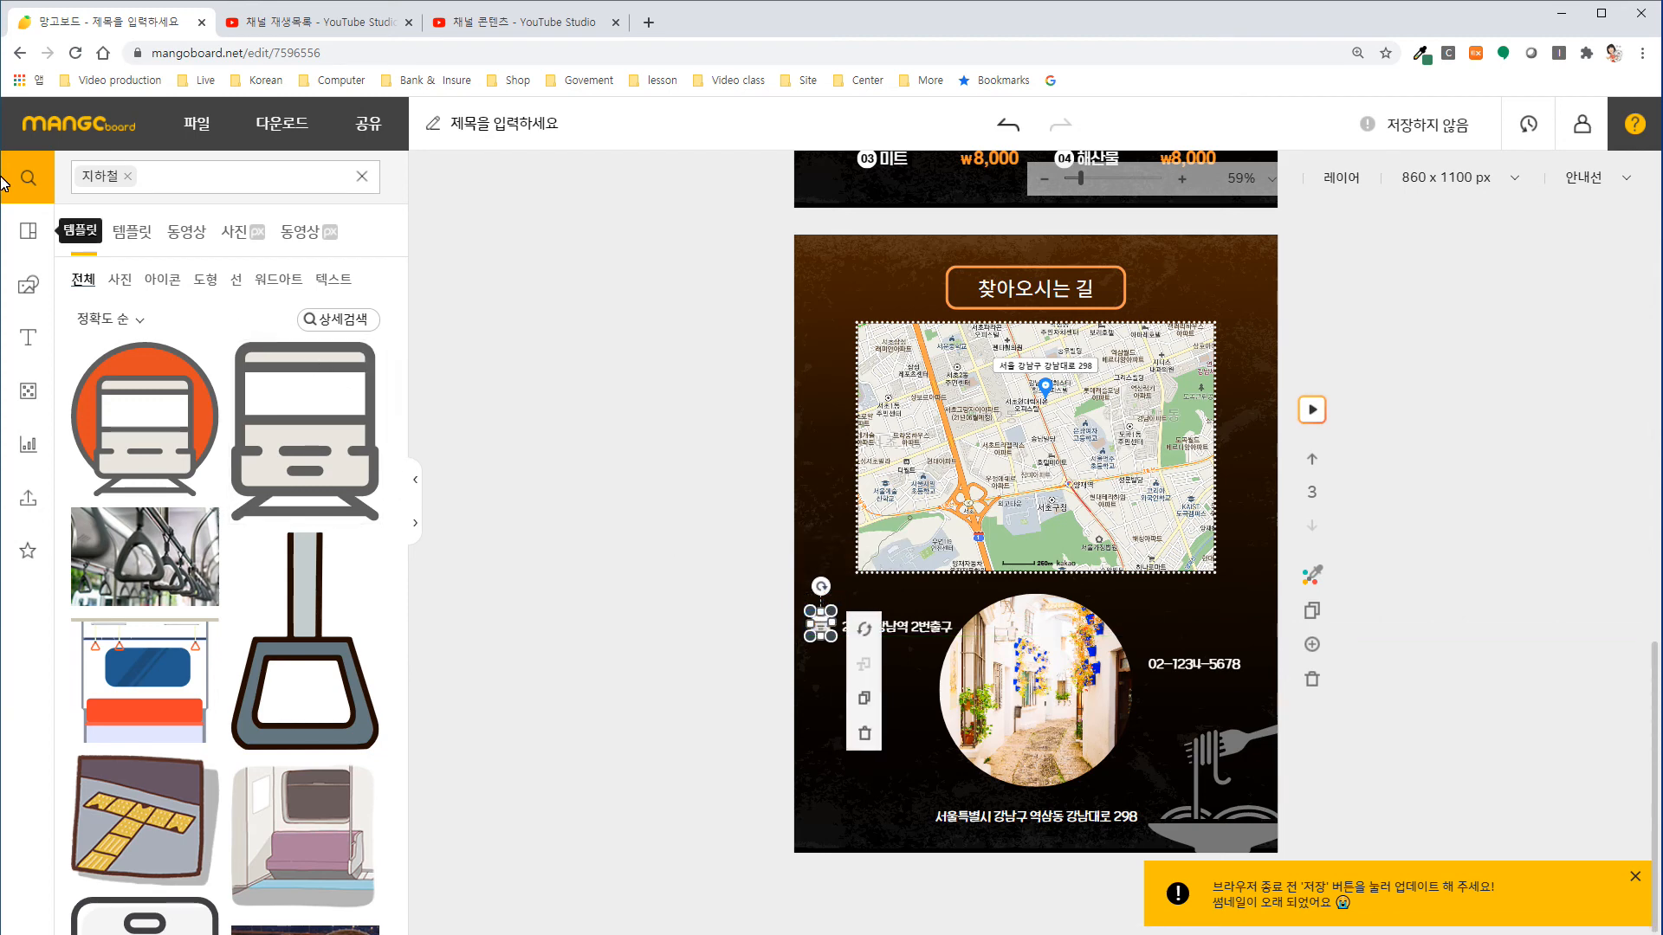
Search the design elements for "전화" and insert the black rotary telephone icon on the slide.
left_click(126, 176)
type("전화 ㅣ")
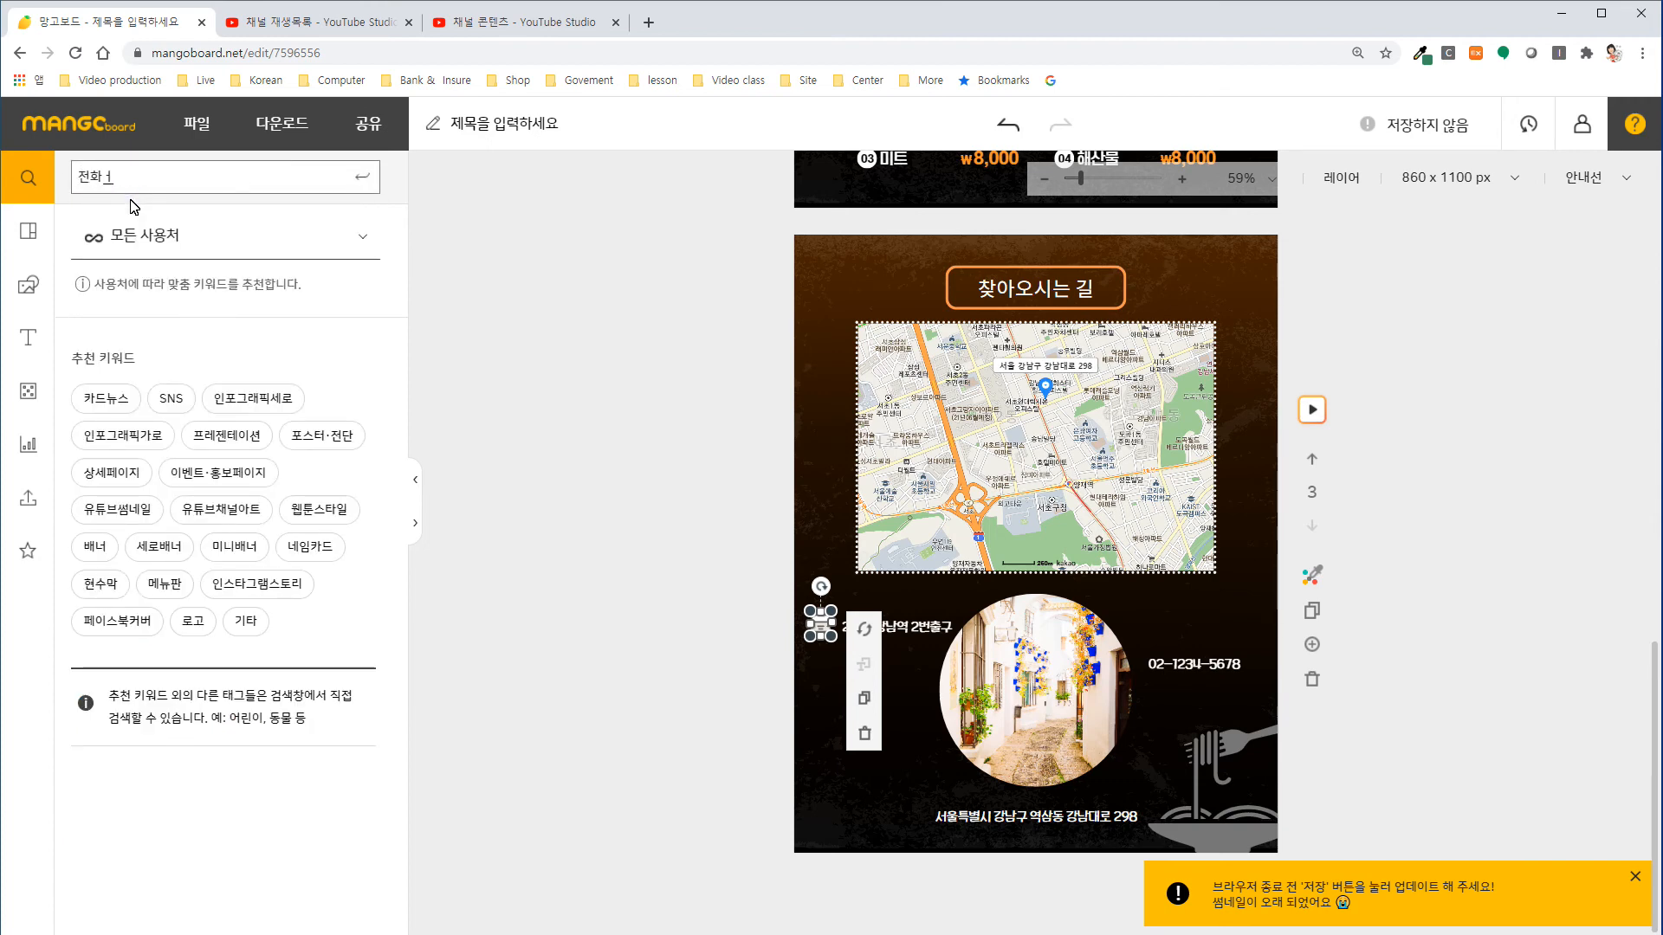
key("BackSpace")
key("BackSpace")
left_click(134, 207)
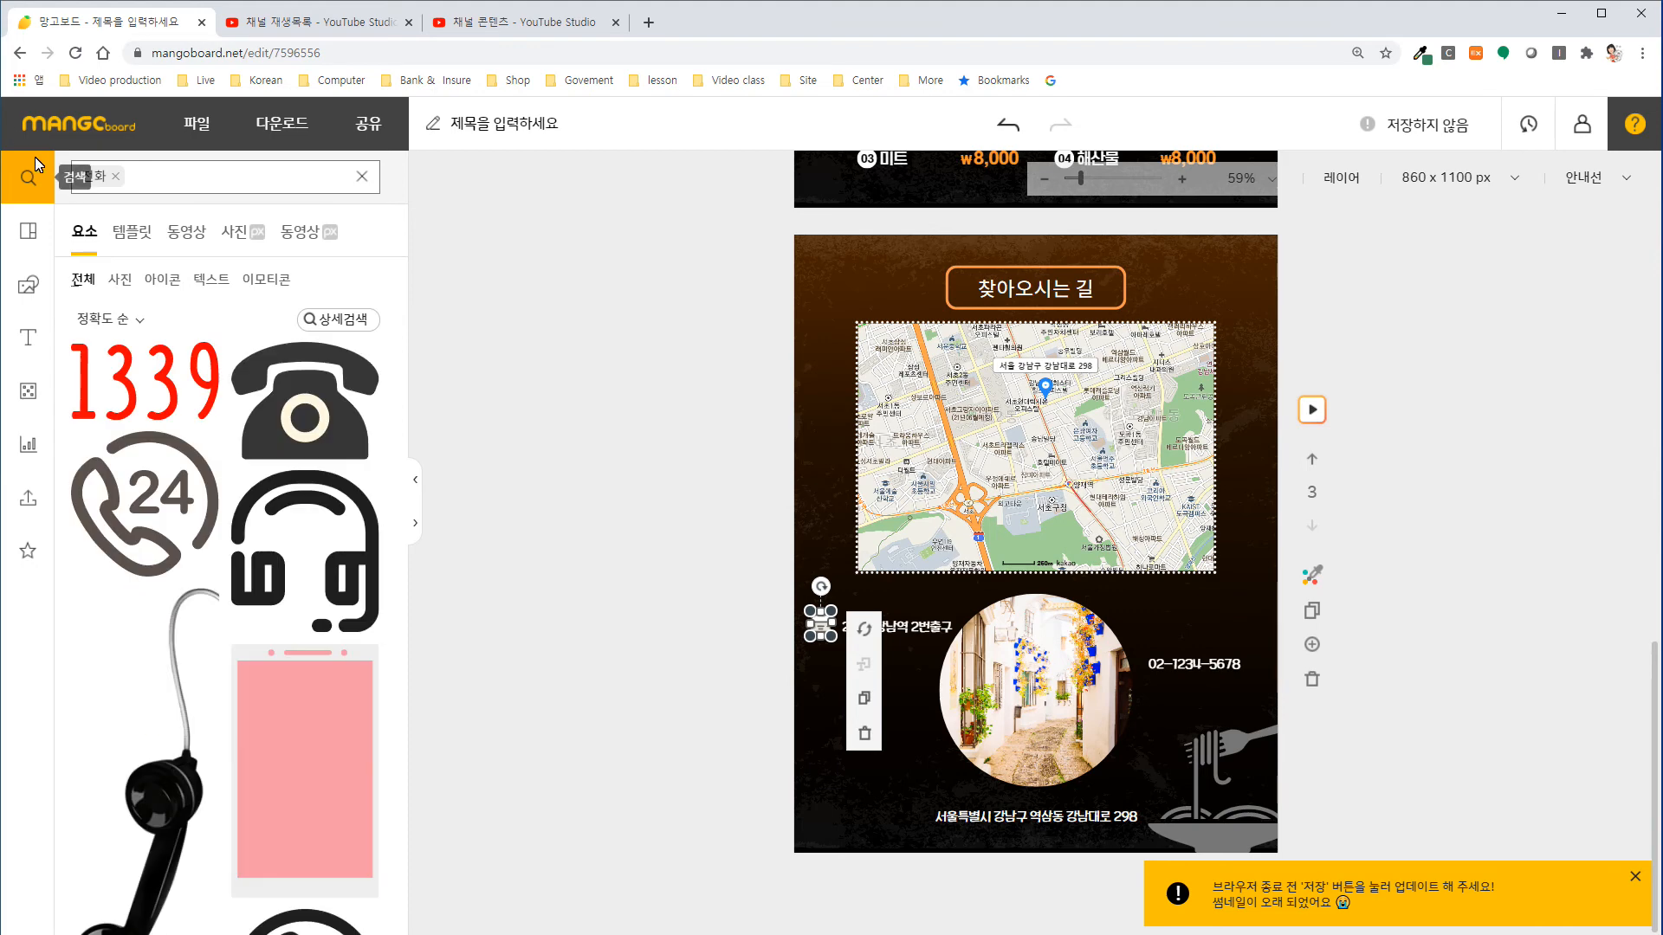
left_click(317, 420)
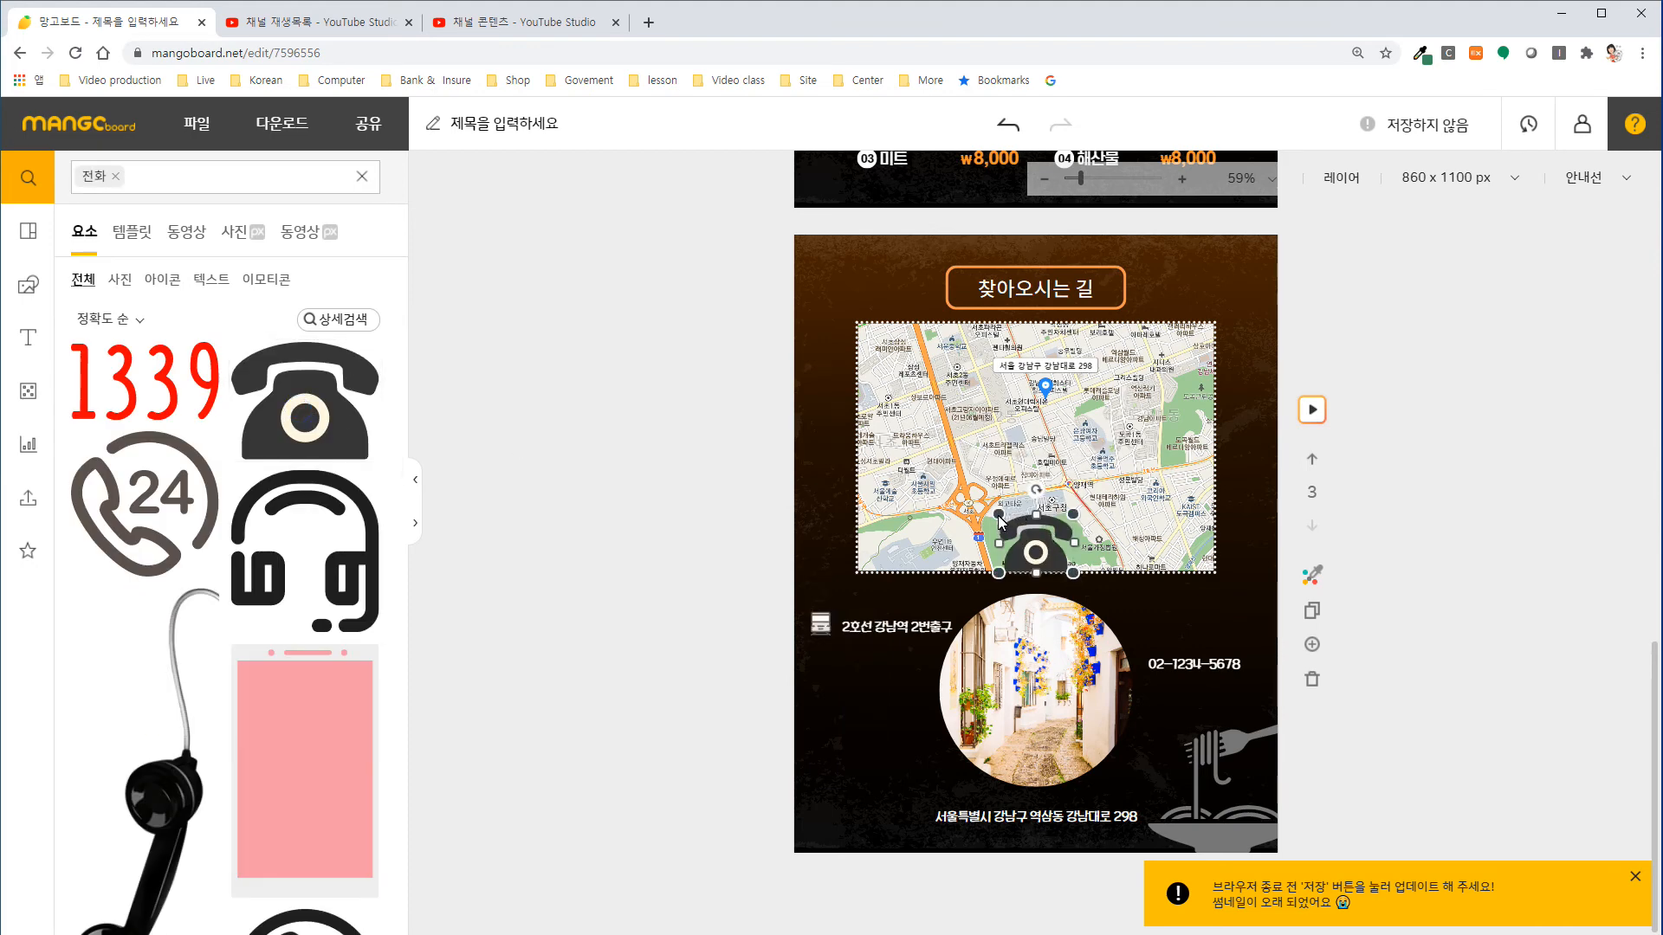
Recolour the telephone icon with a white #ffffff body and a grey #777777 dial.
left_click(1040, 544)
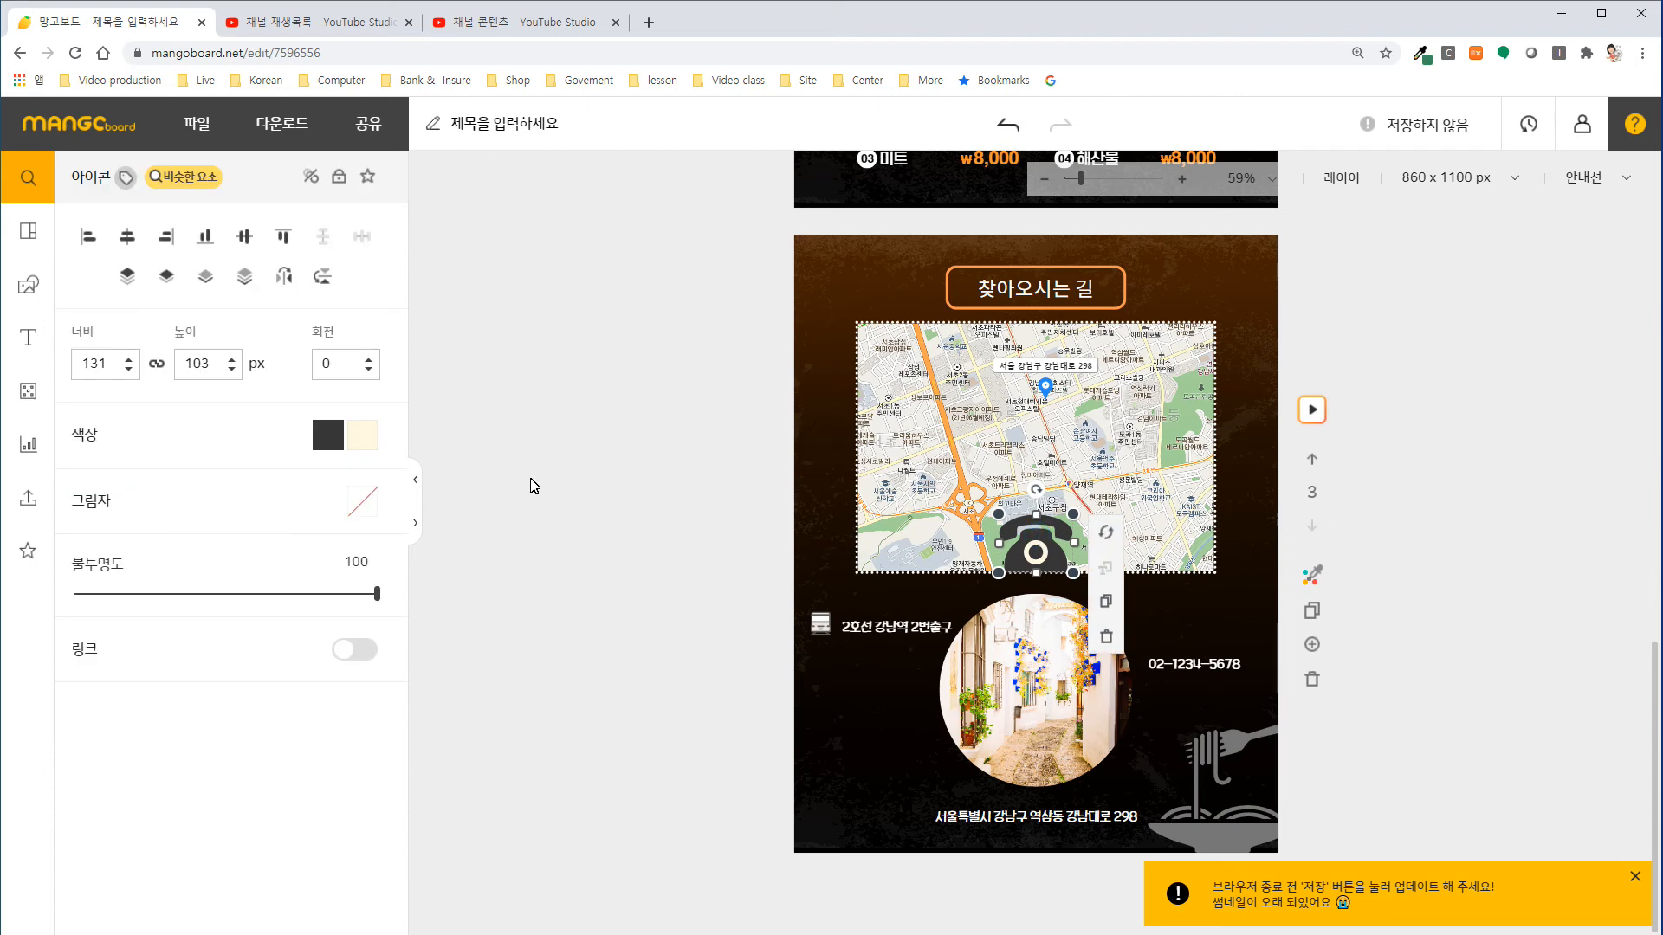
left_click(330, 440)
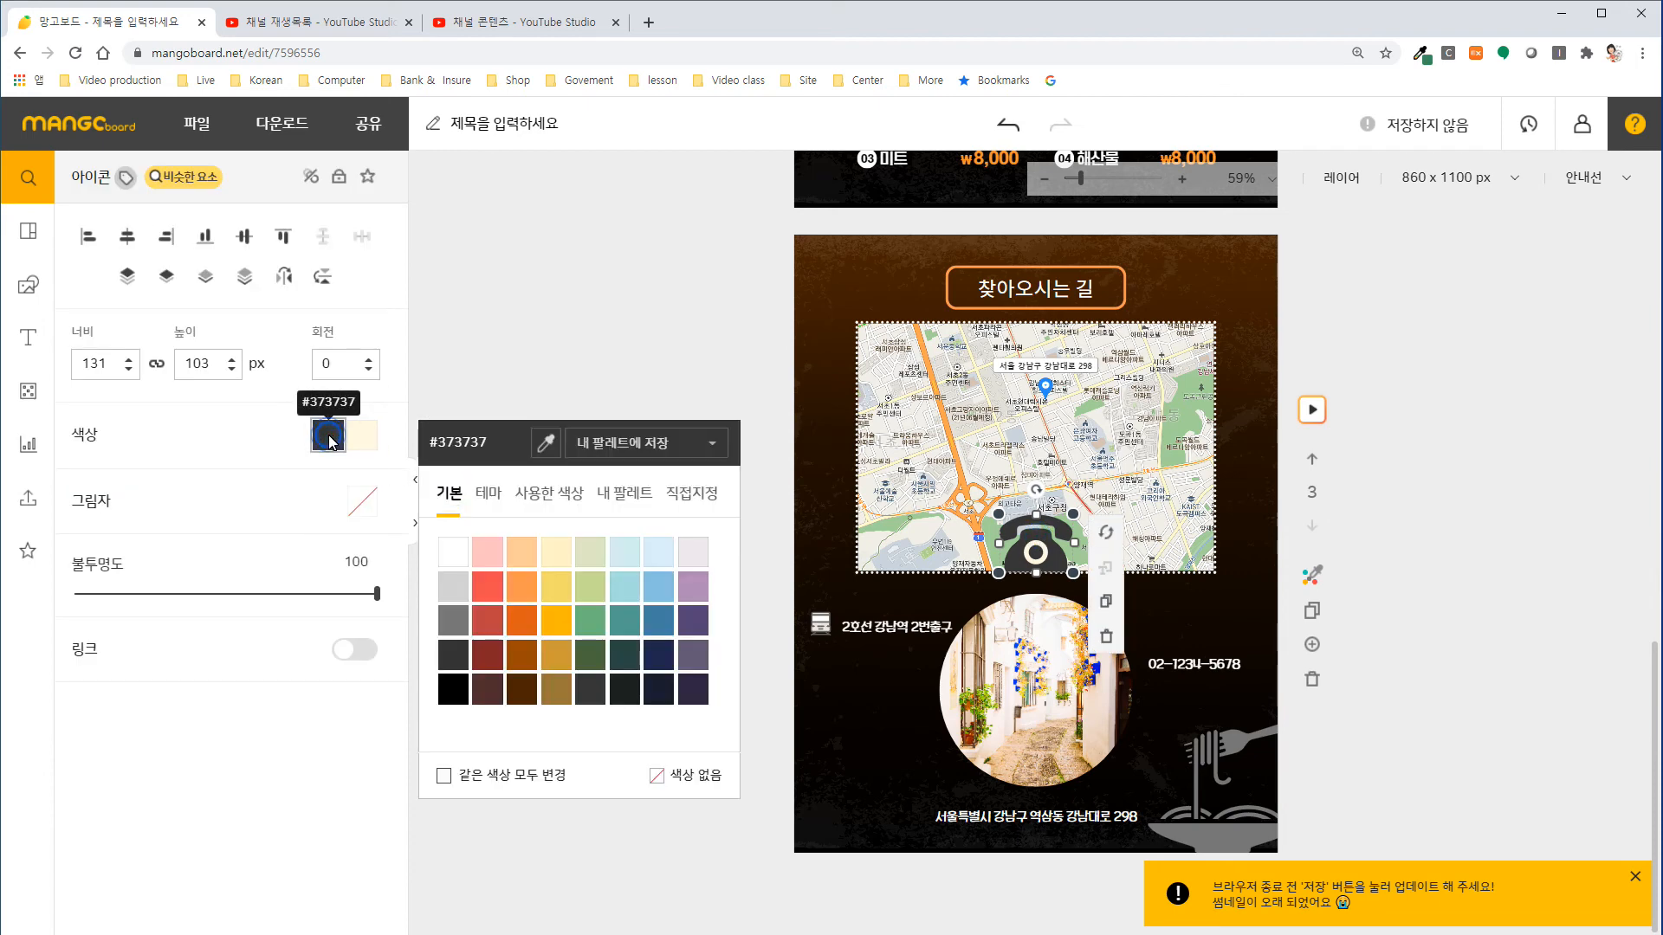
left_click(447, 548)
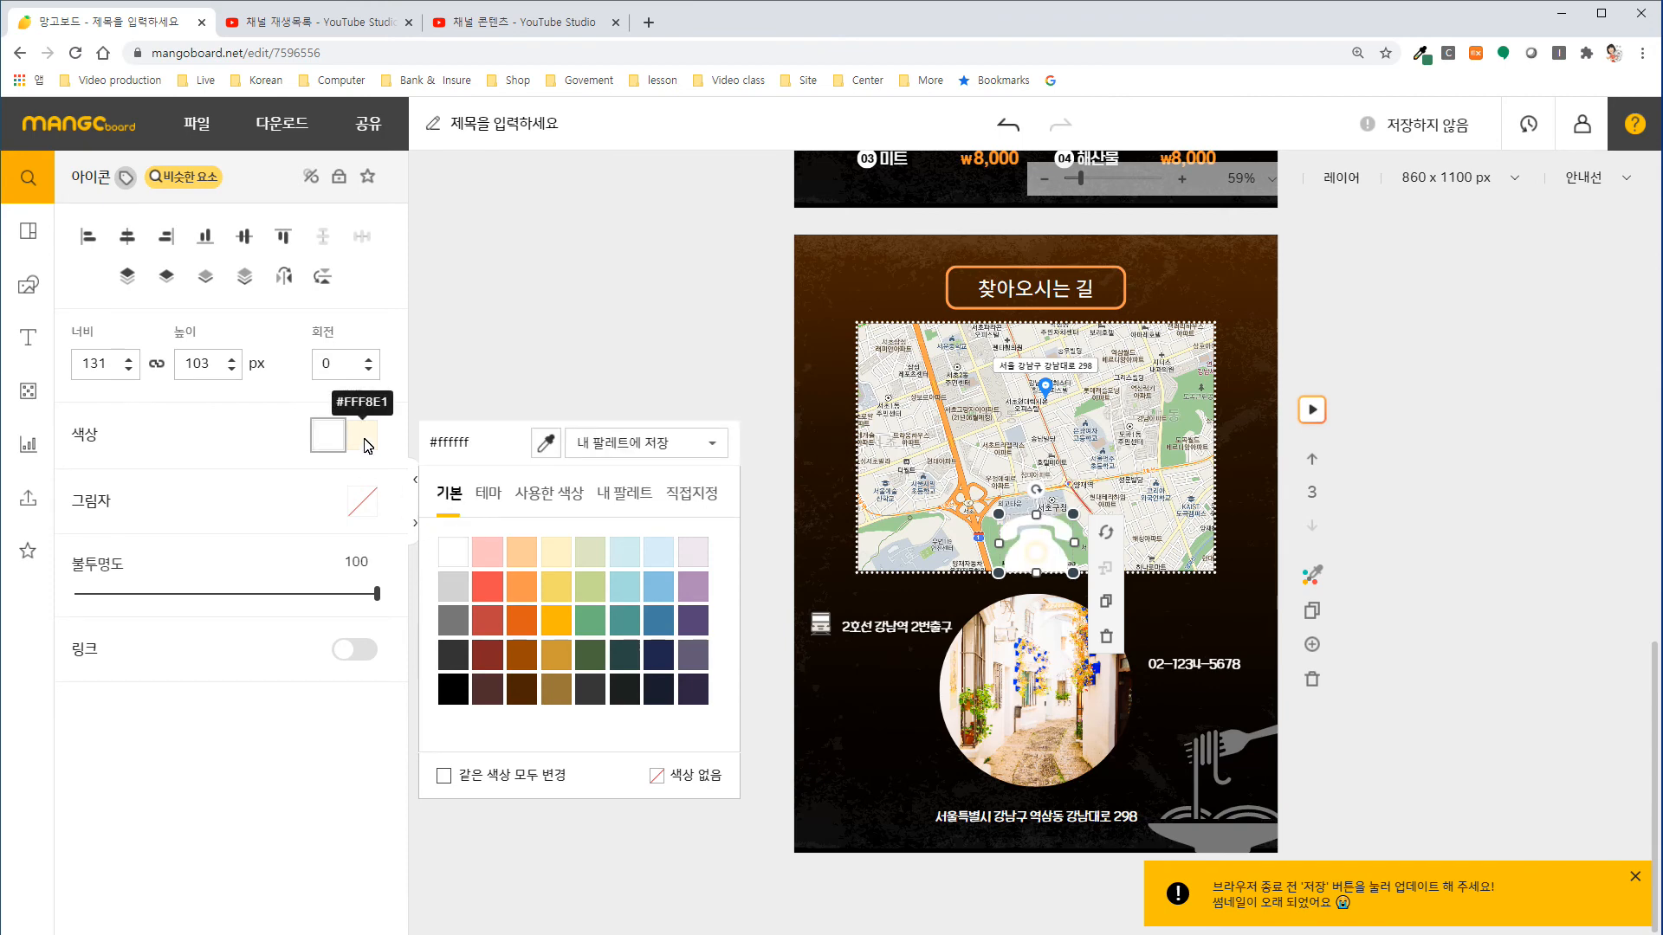
left_click(367, 445)
left_click(450, 612)
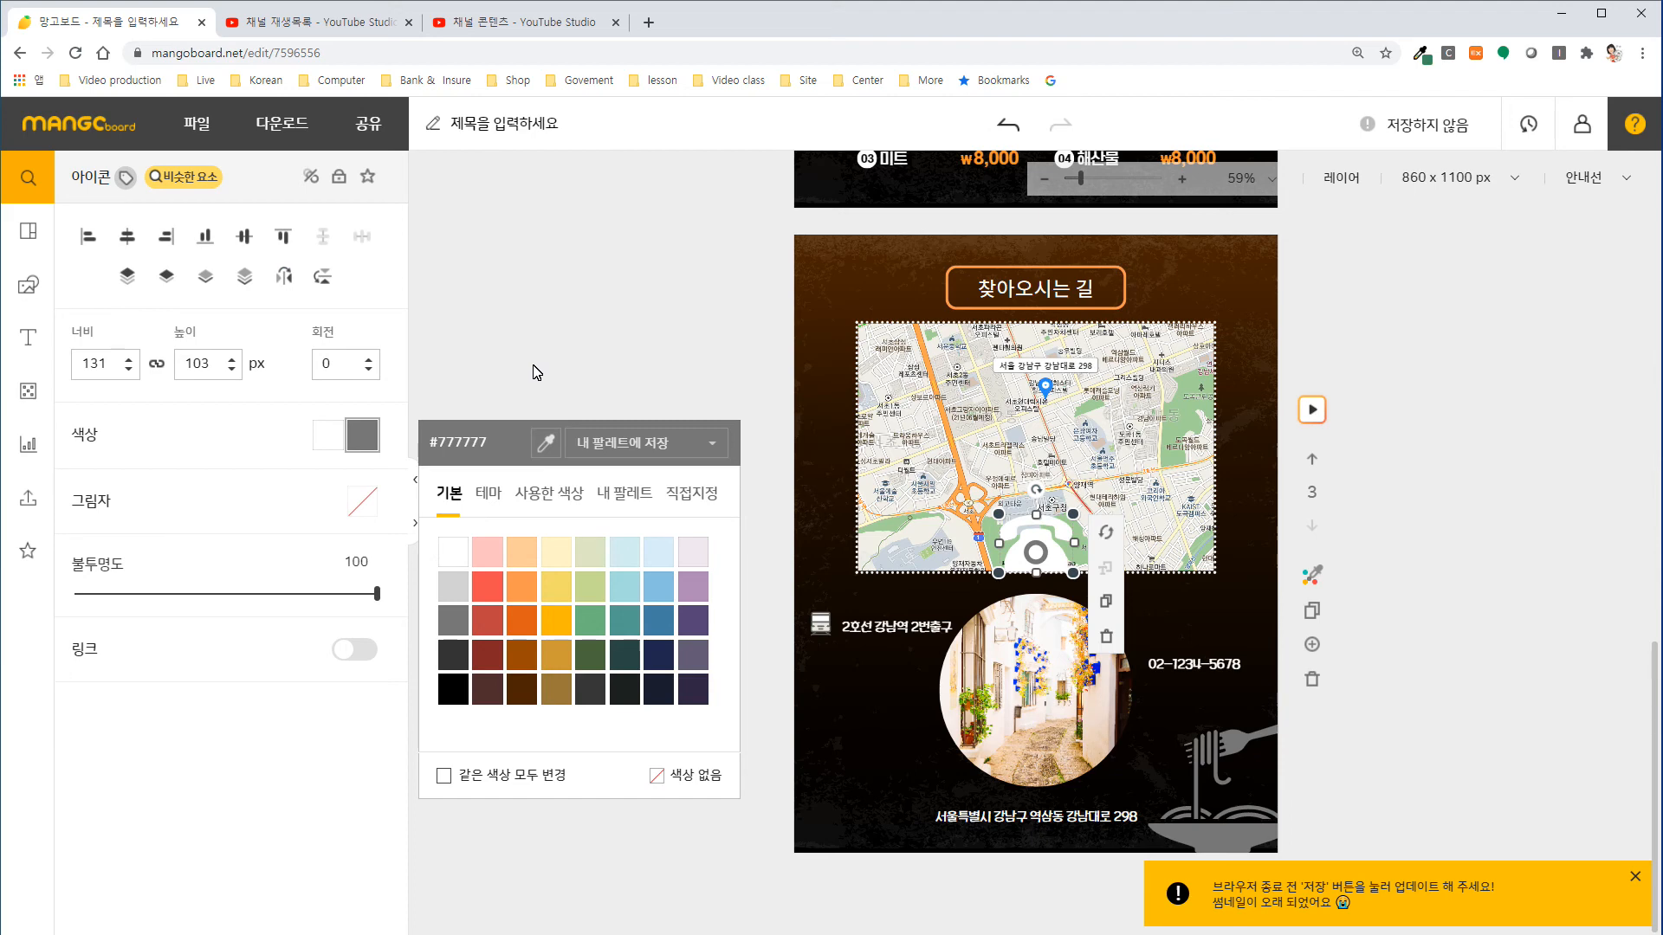
Shrink the telephone icon to about 48 × 38 px and place it right of the phone number, shifting the number slightly left.
left_click(1058, 571)
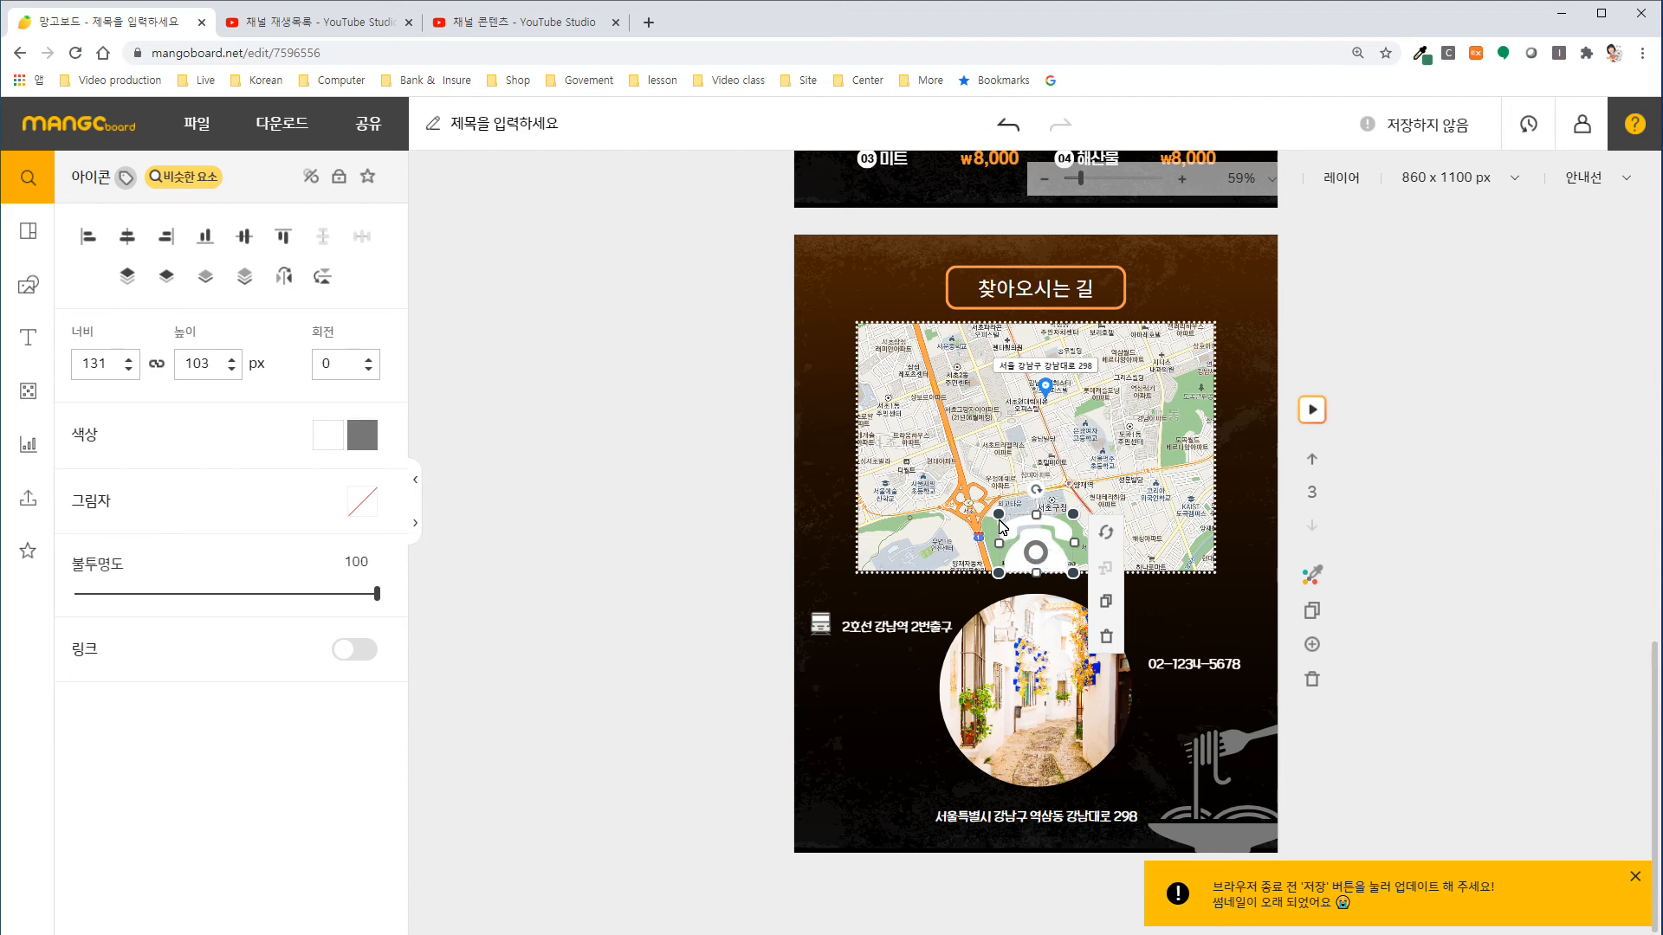
left_click_drag(1000, 524, 1198, 666)
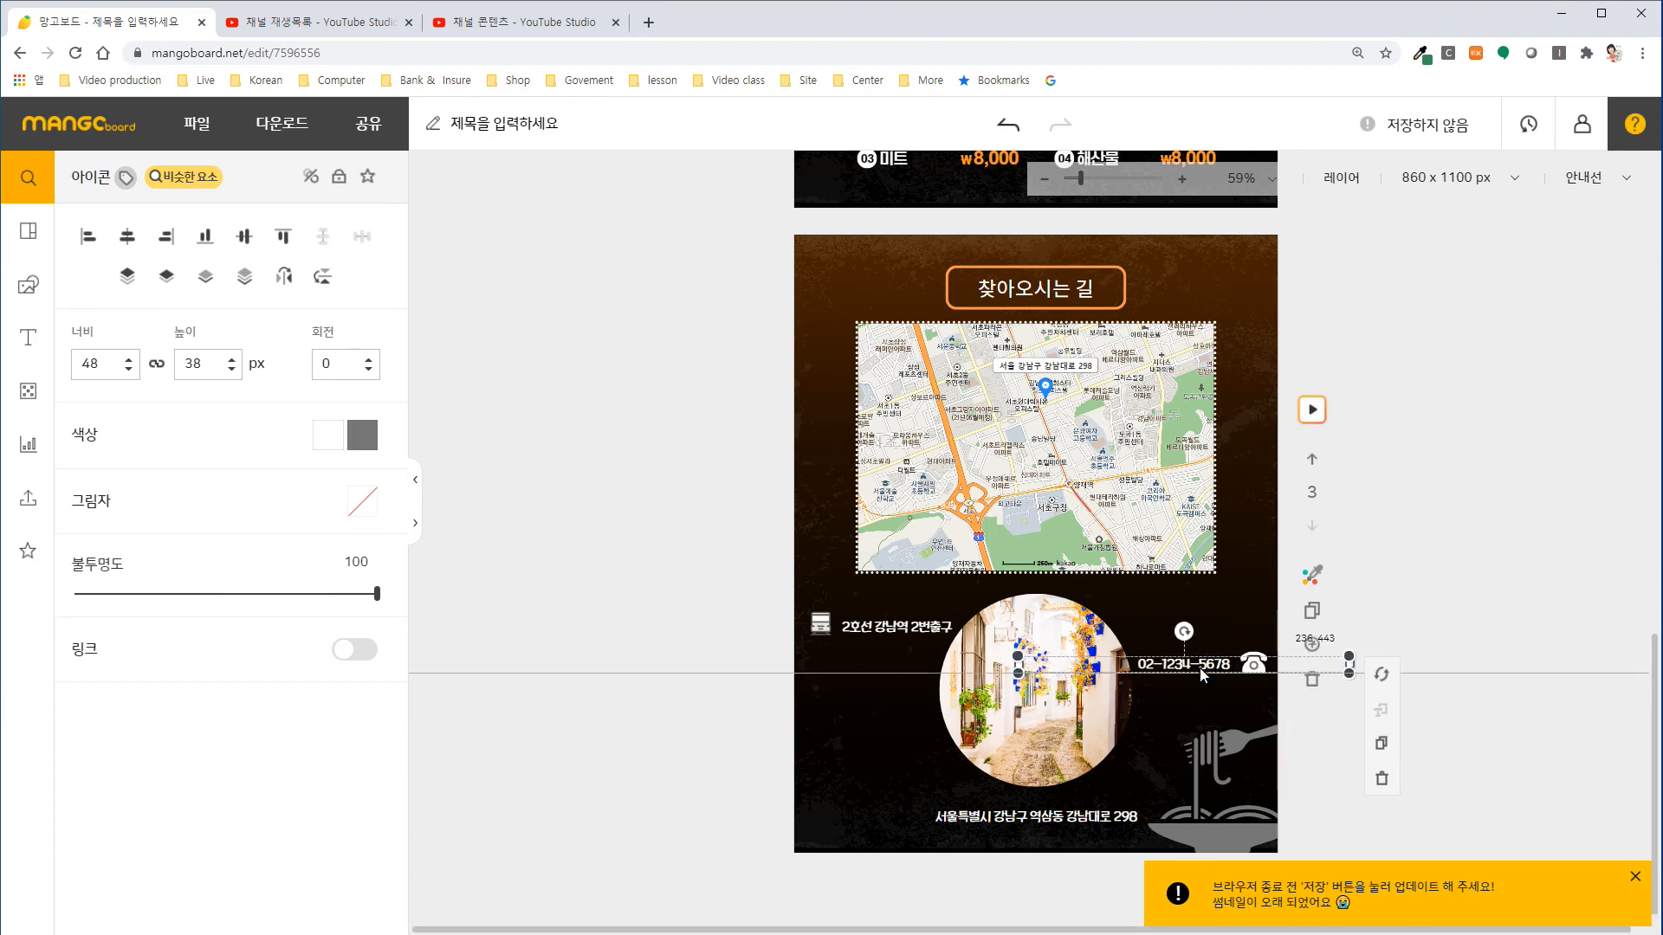
left_click(1252, 667)
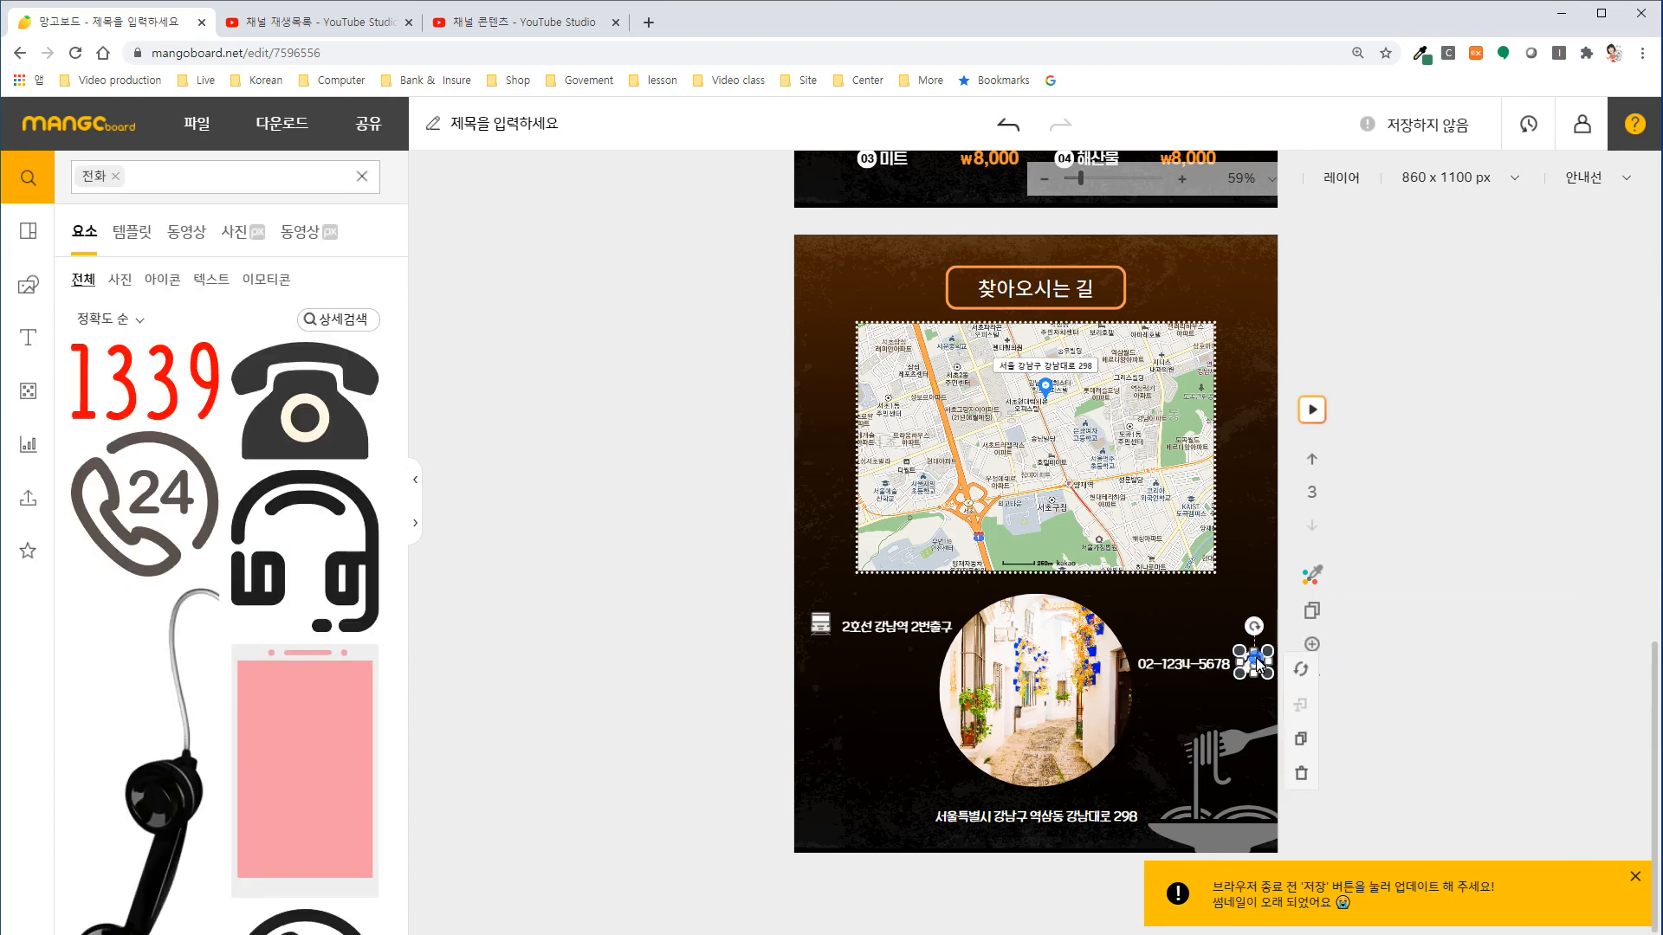
Search the design elements for "자동차" and insert the orange side-view car icon on the directions slide.
left_click(1060, 818)
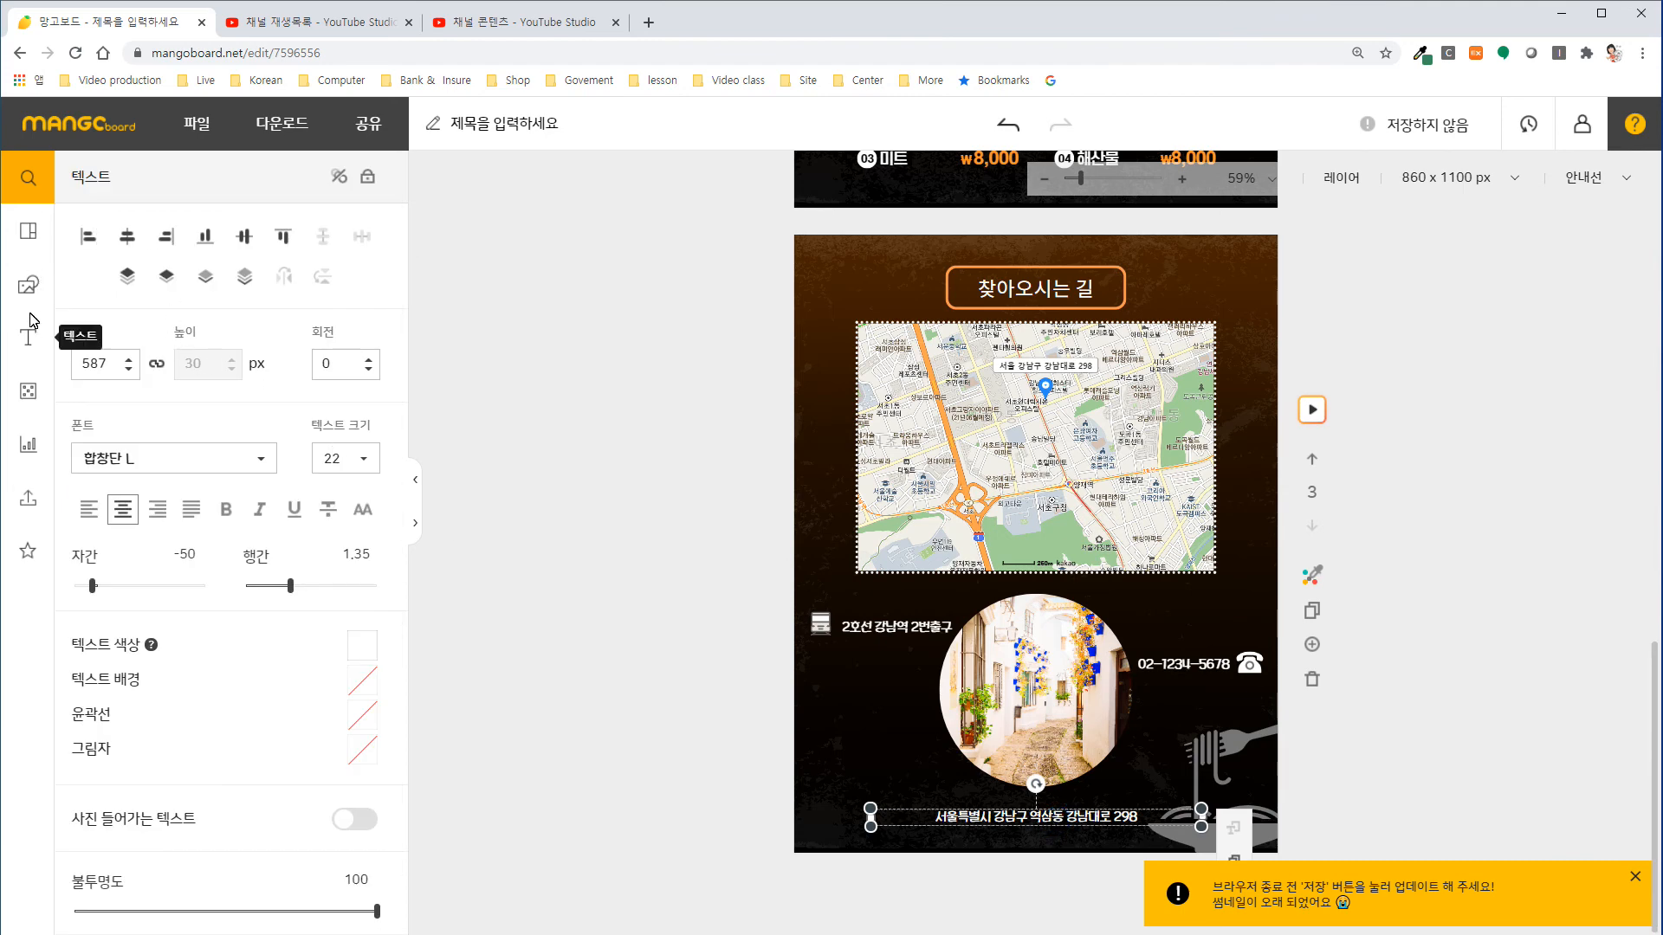
left_click(29, 284)
key("BackSpace")
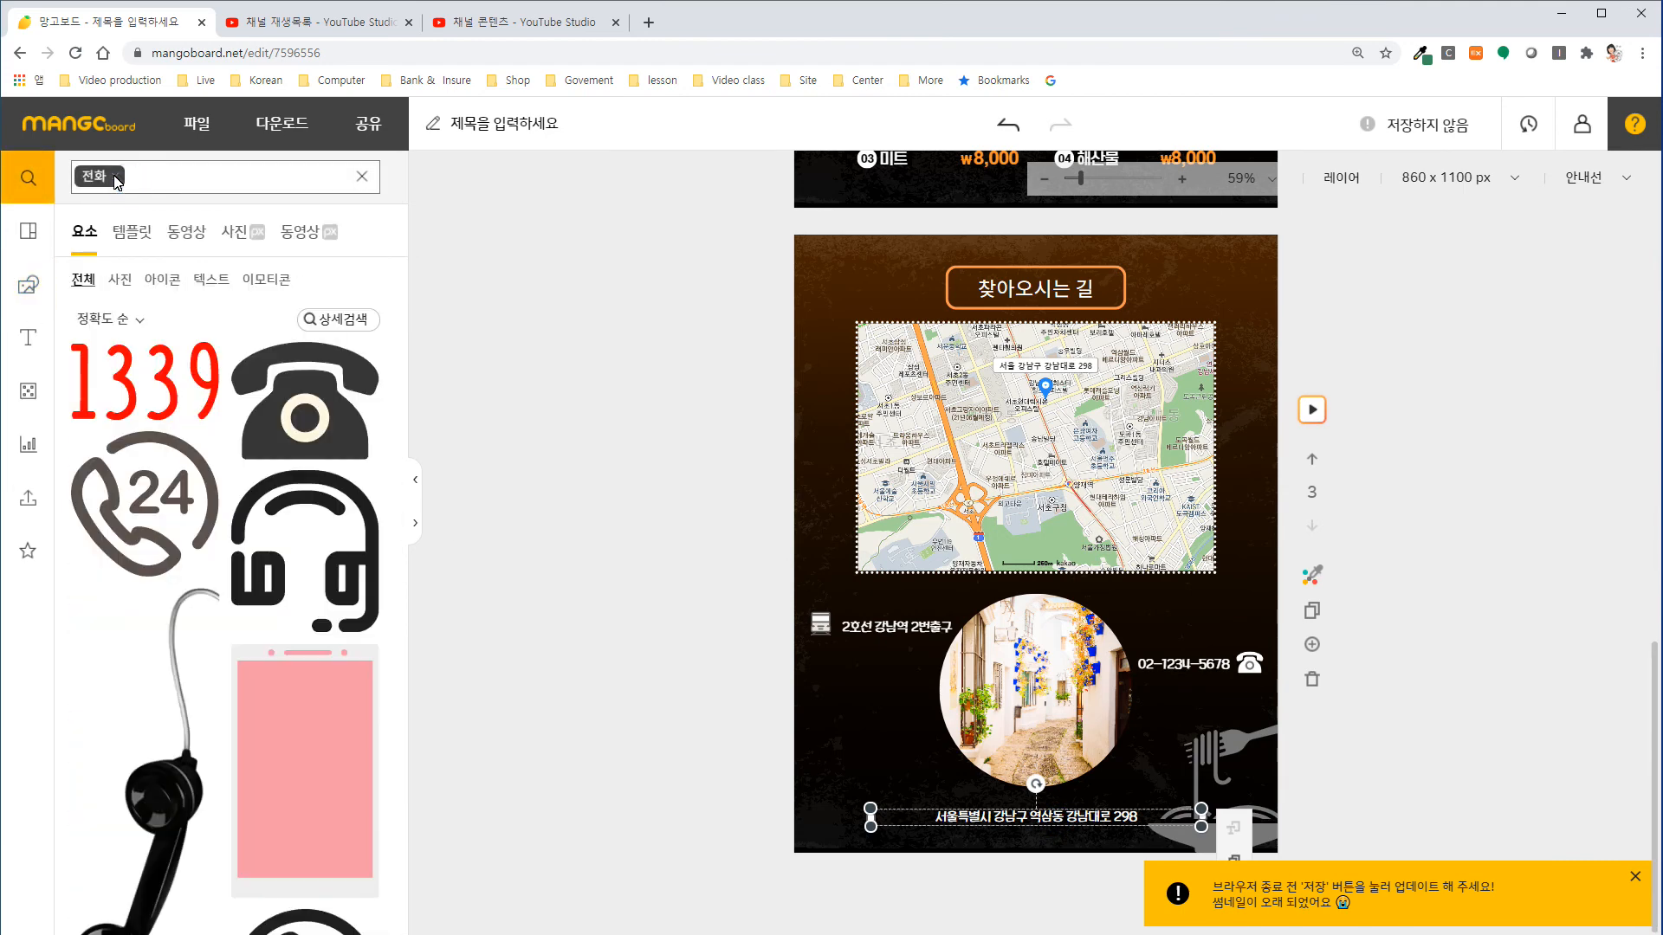
type("ㅈㅏ동차")
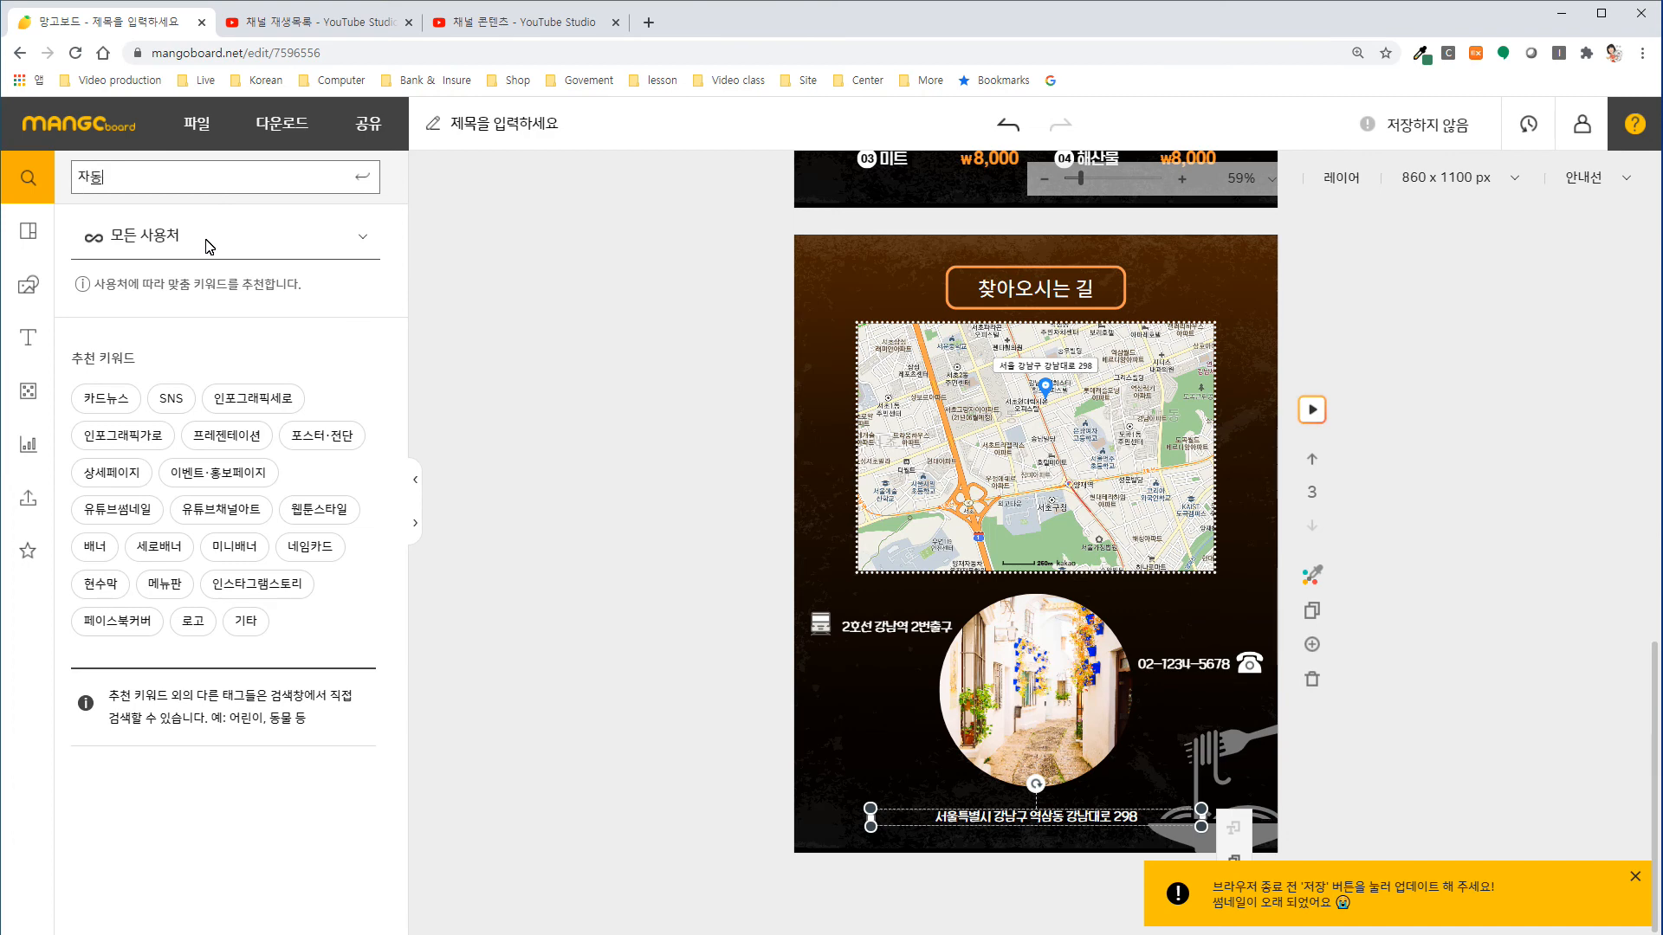
key("Return")
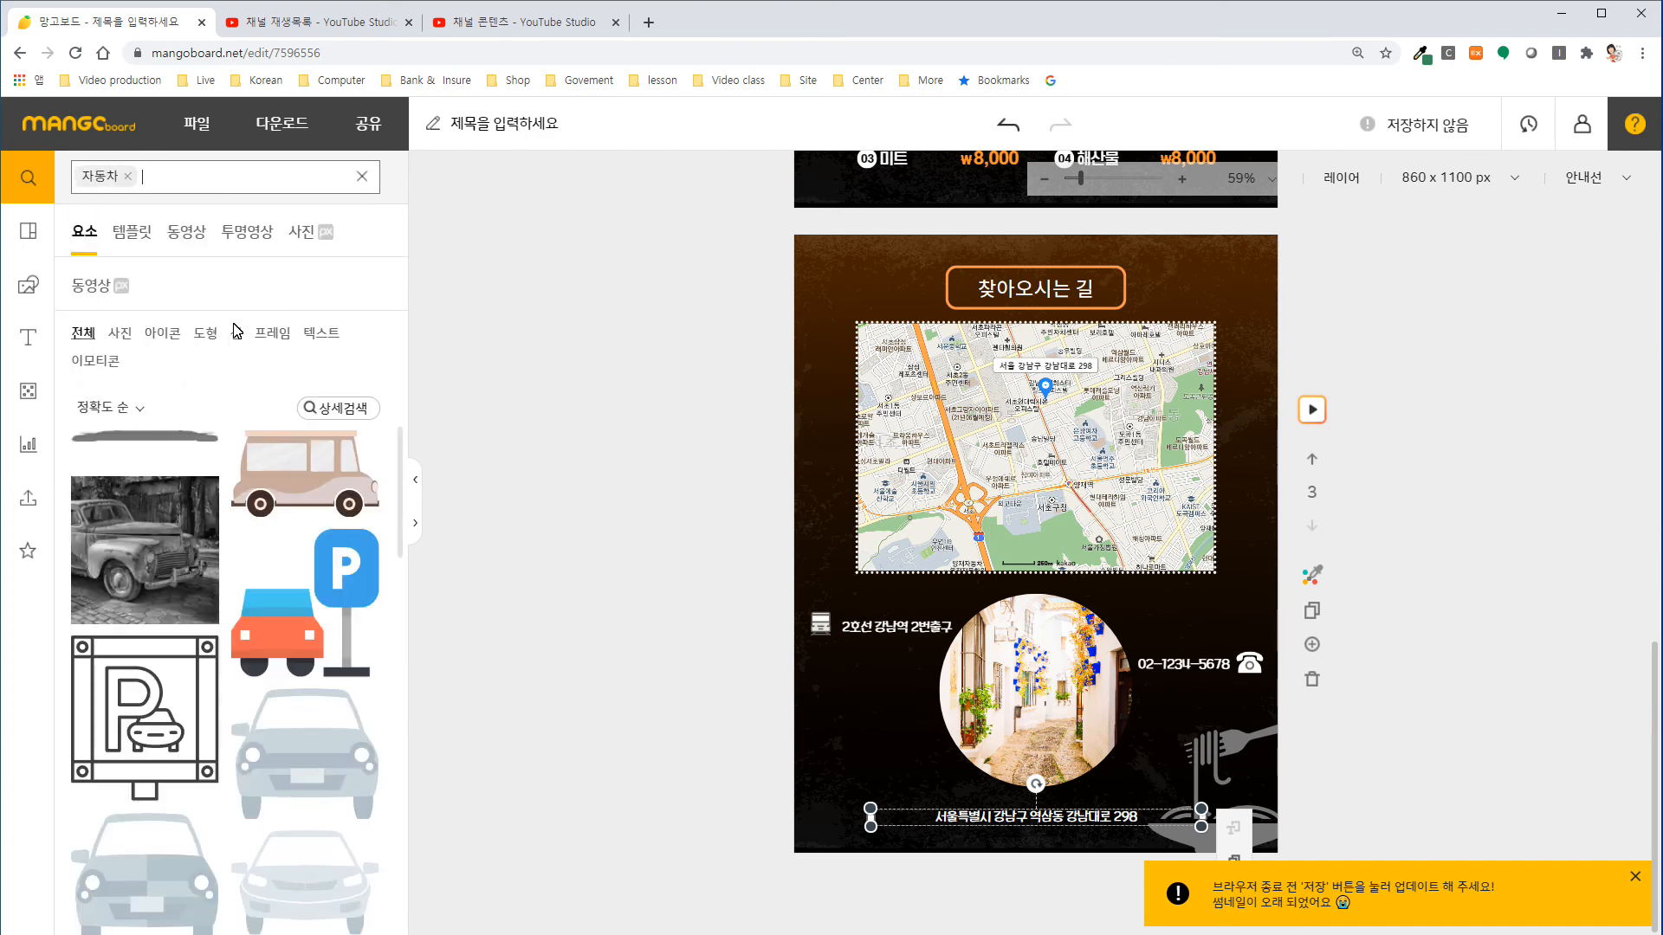
scroll(312, 656, "down", 2)
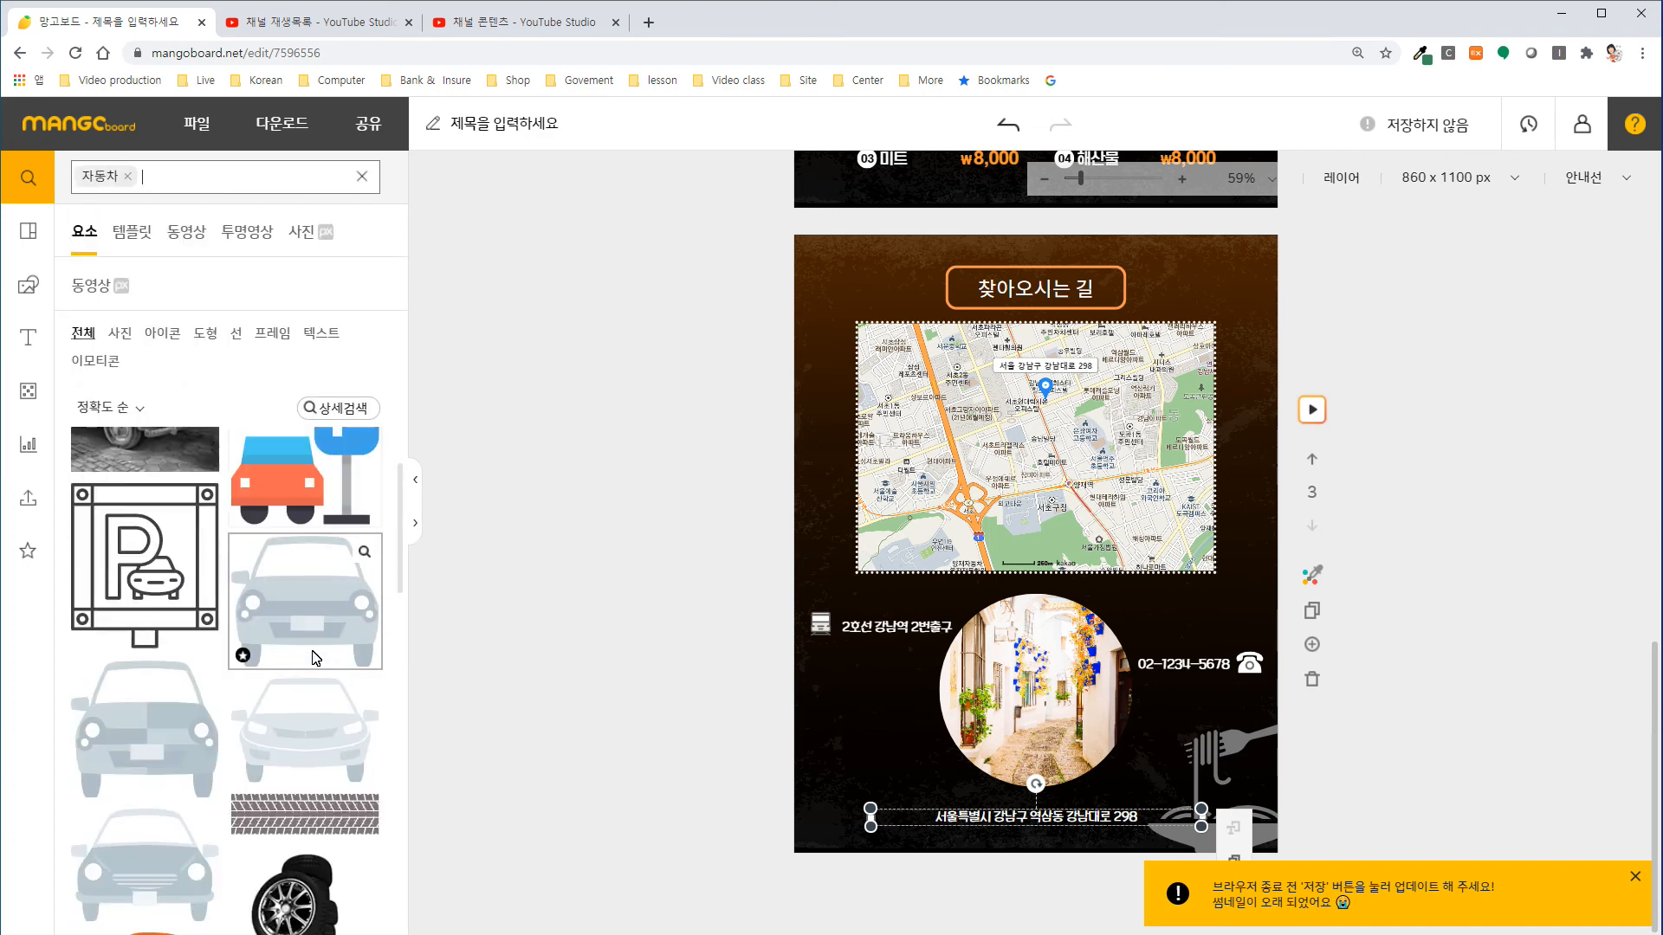
scroll(330, 669, "down", 2)
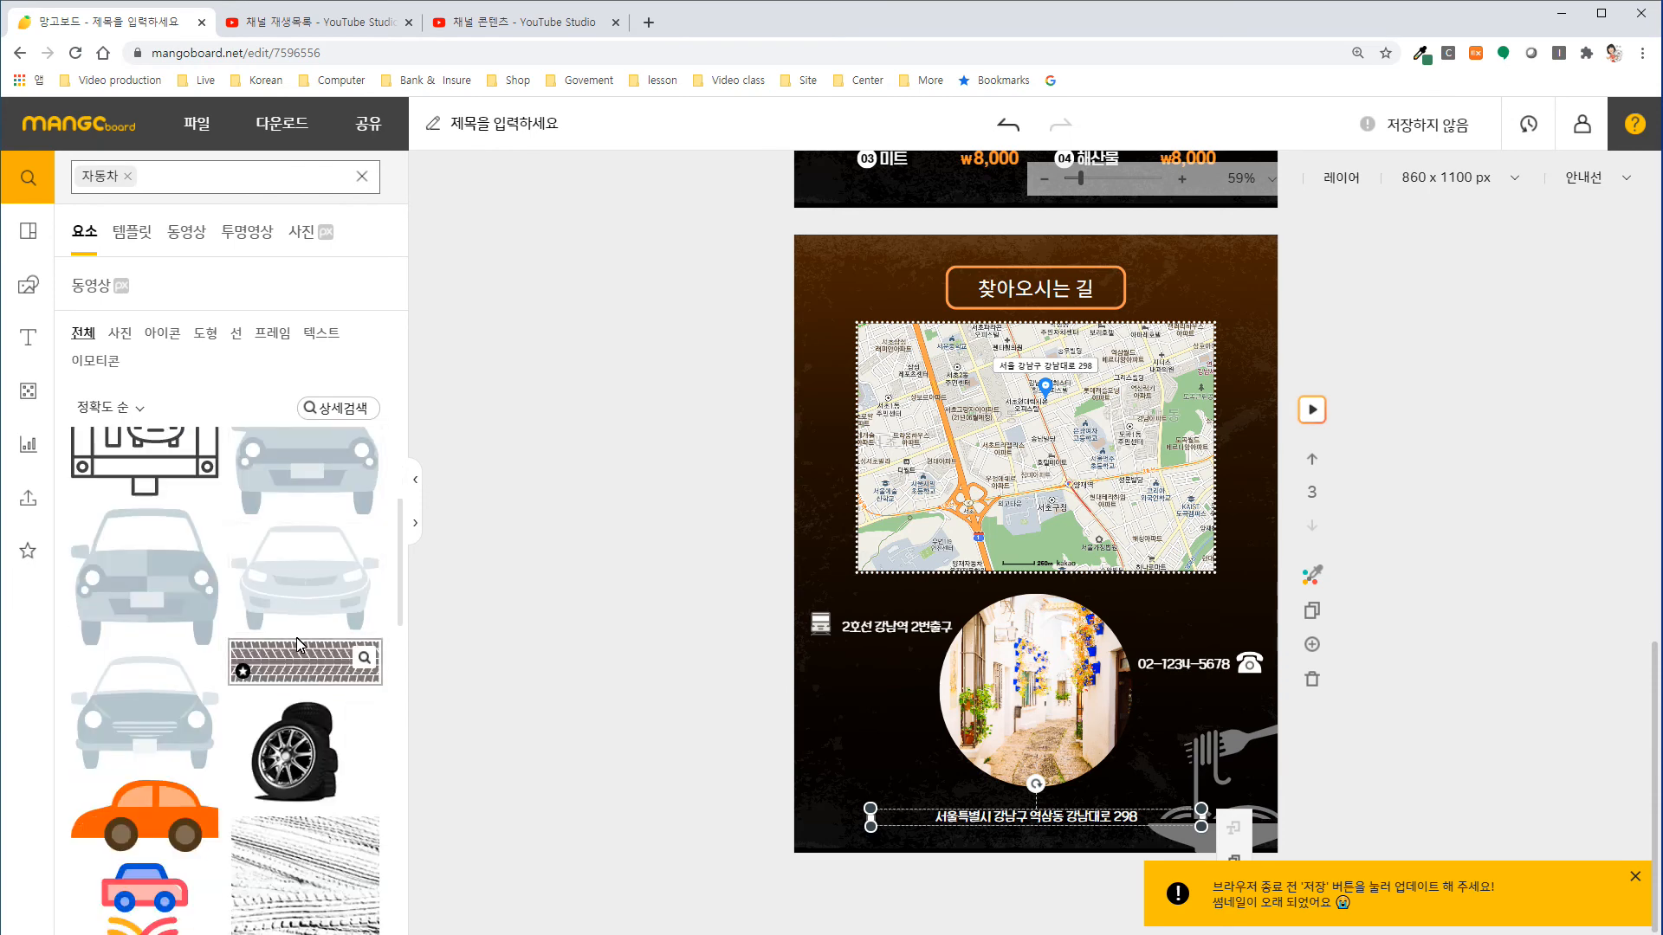
scroll(301, 645, "down", 3)
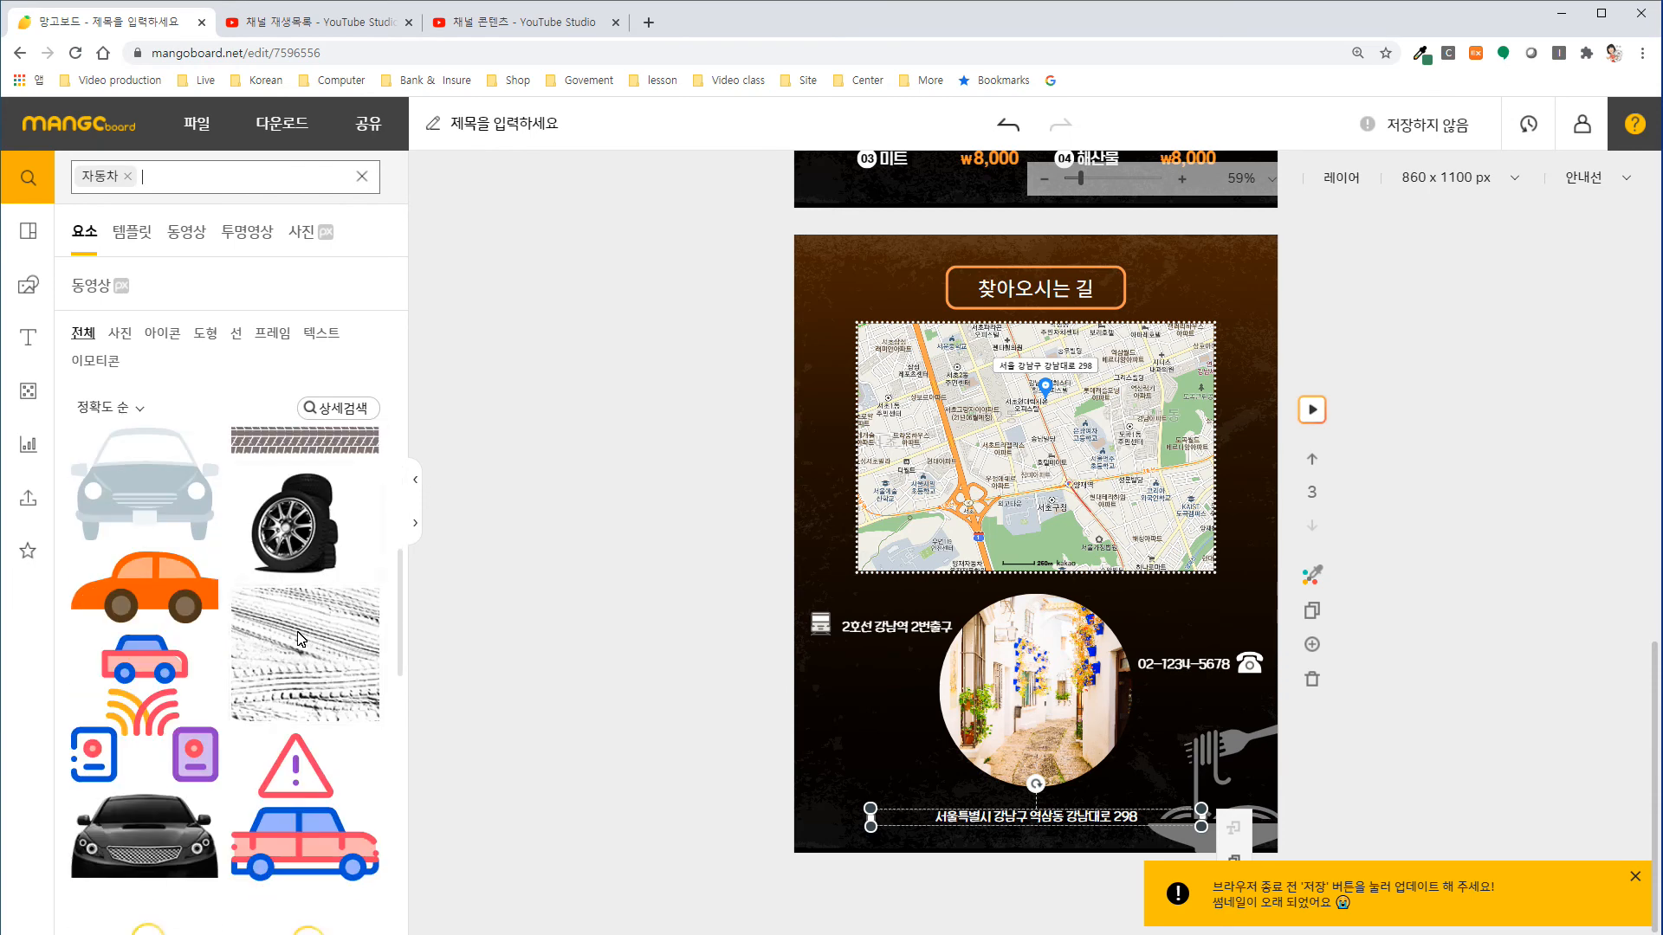
left_click(165, 579)
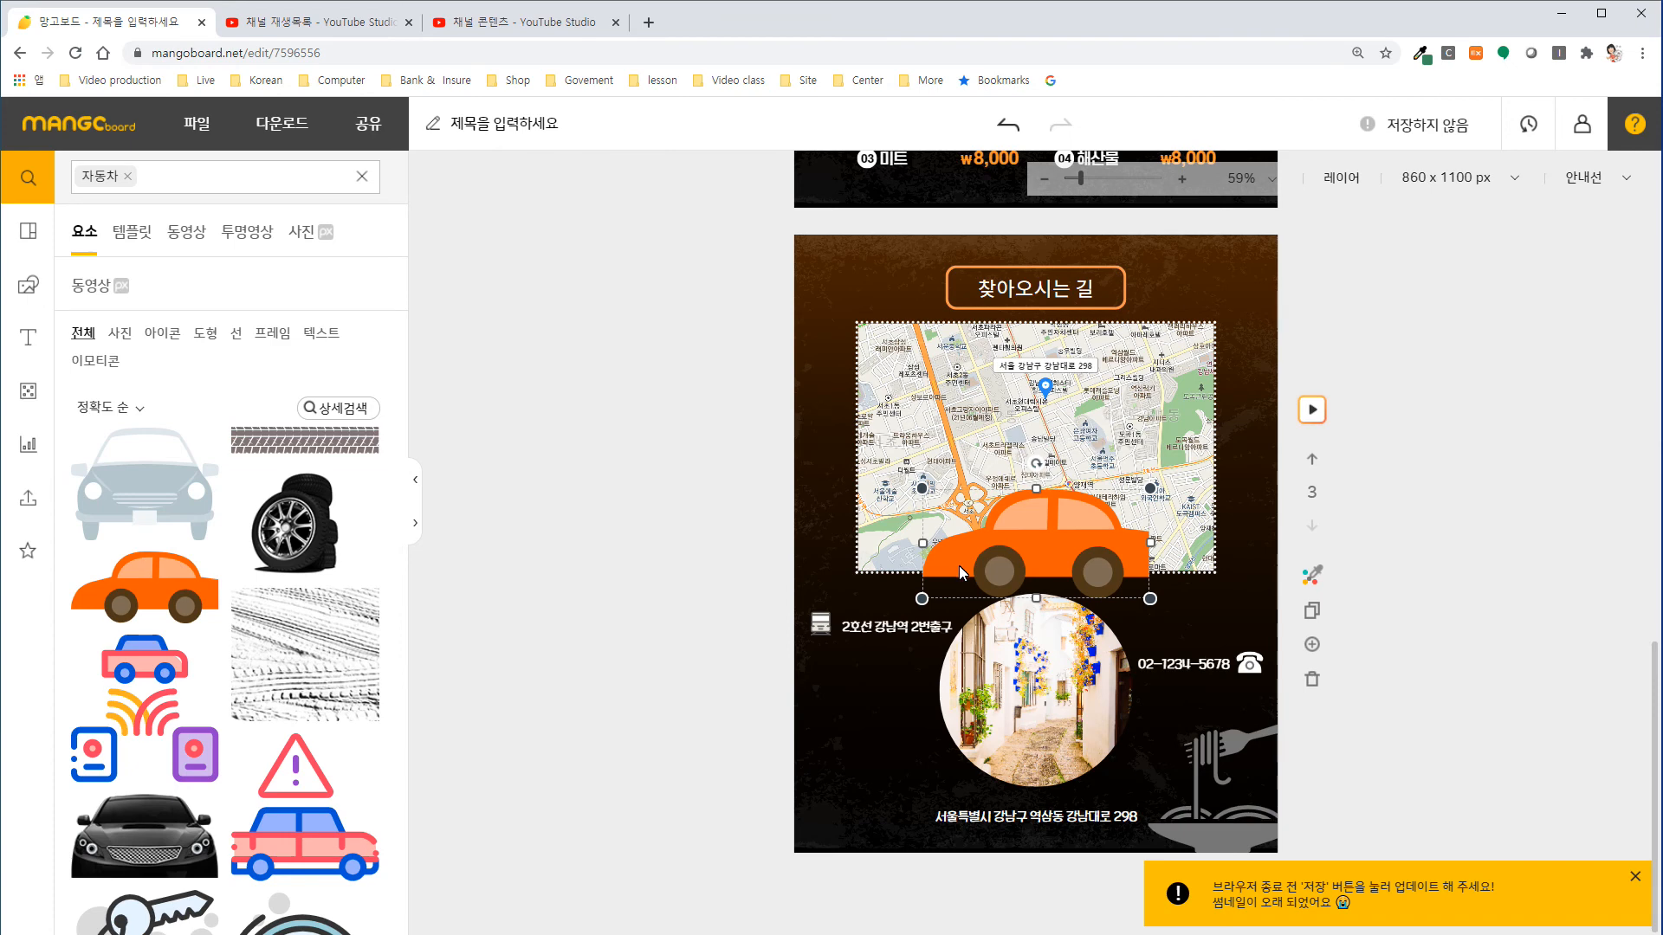
Recolour the car icon with a white #ffffff body and light grey #d3d3d3 wheels and windows.
left_click(1049, 561)
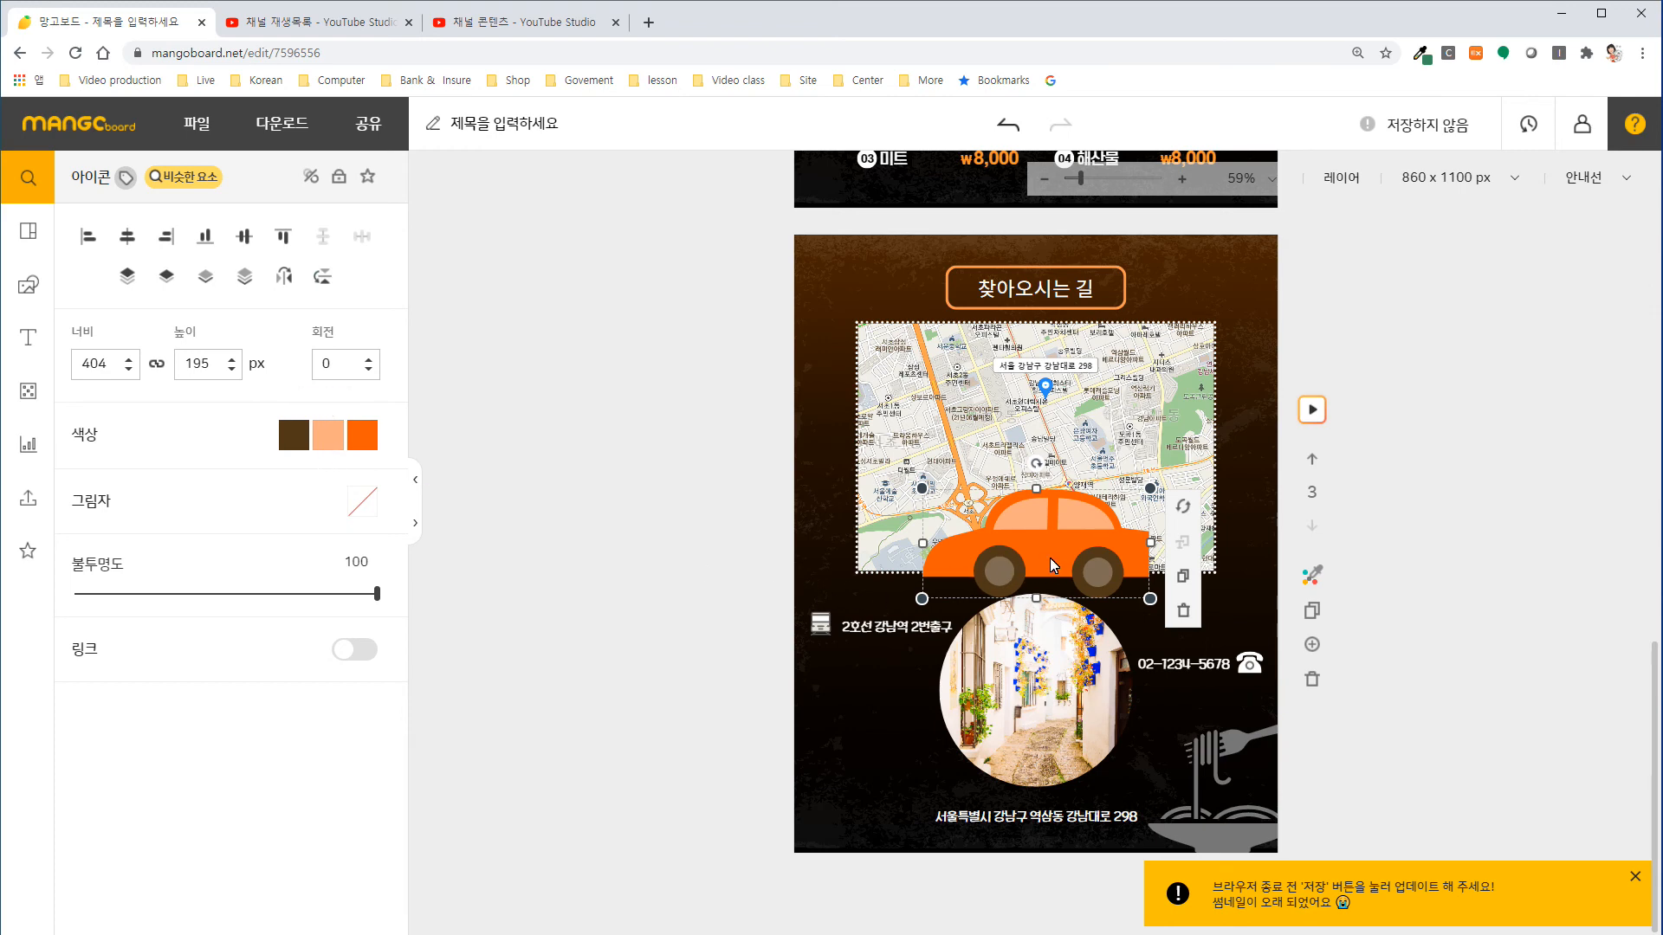
left_click(362, 435)
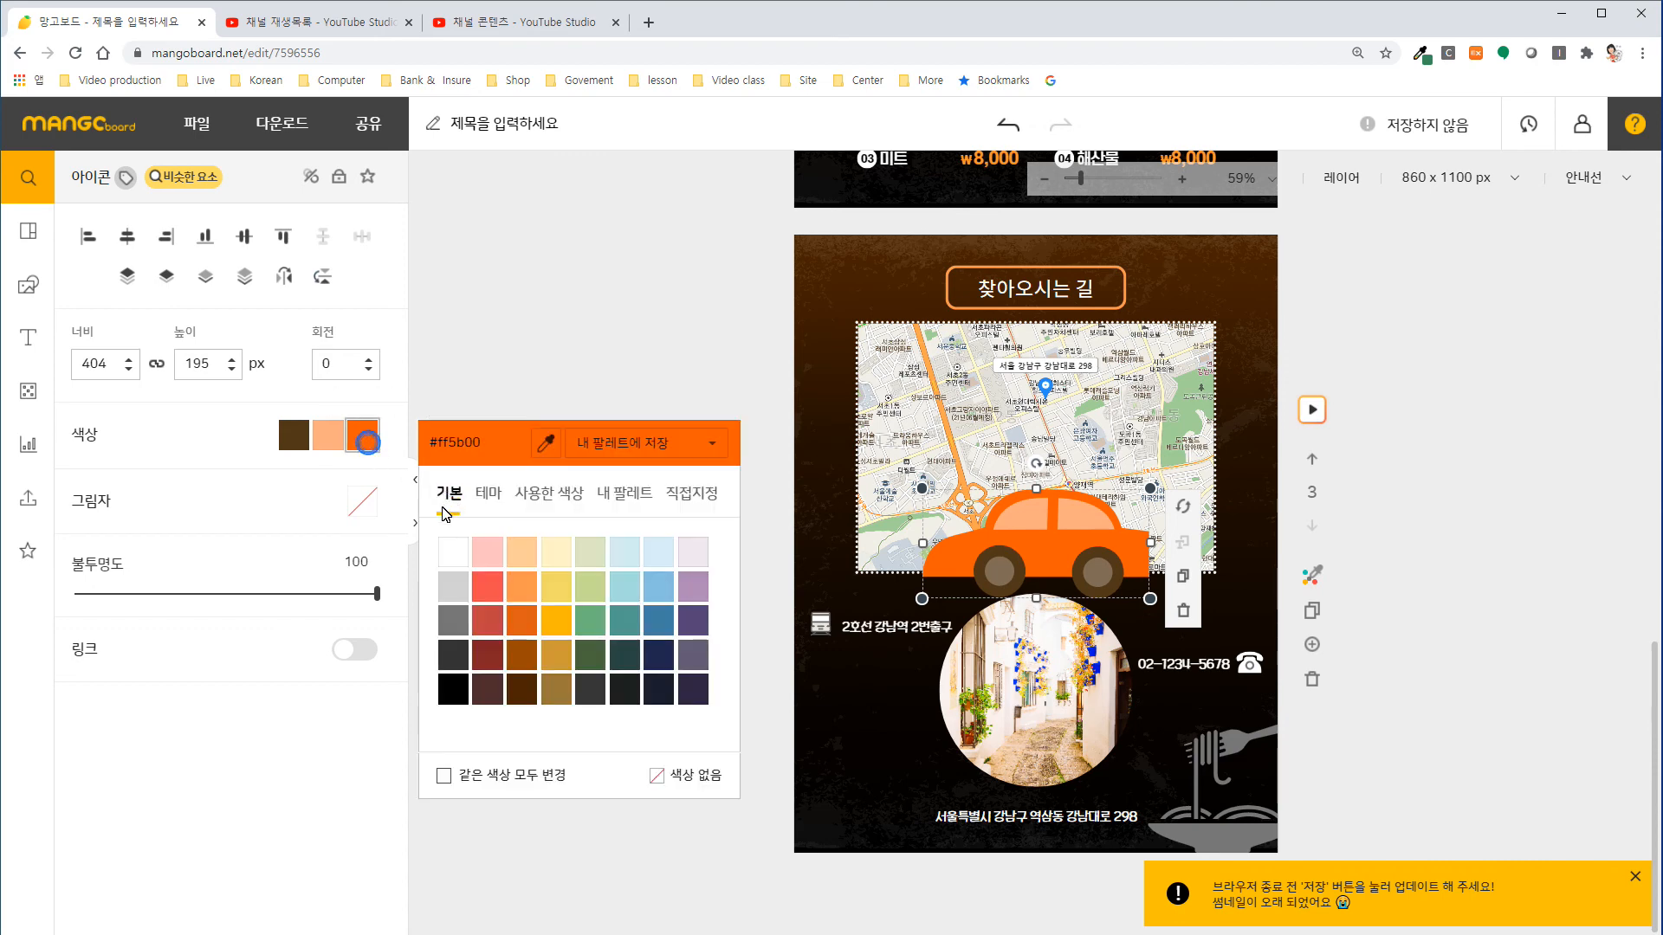
left_click(454, 551)
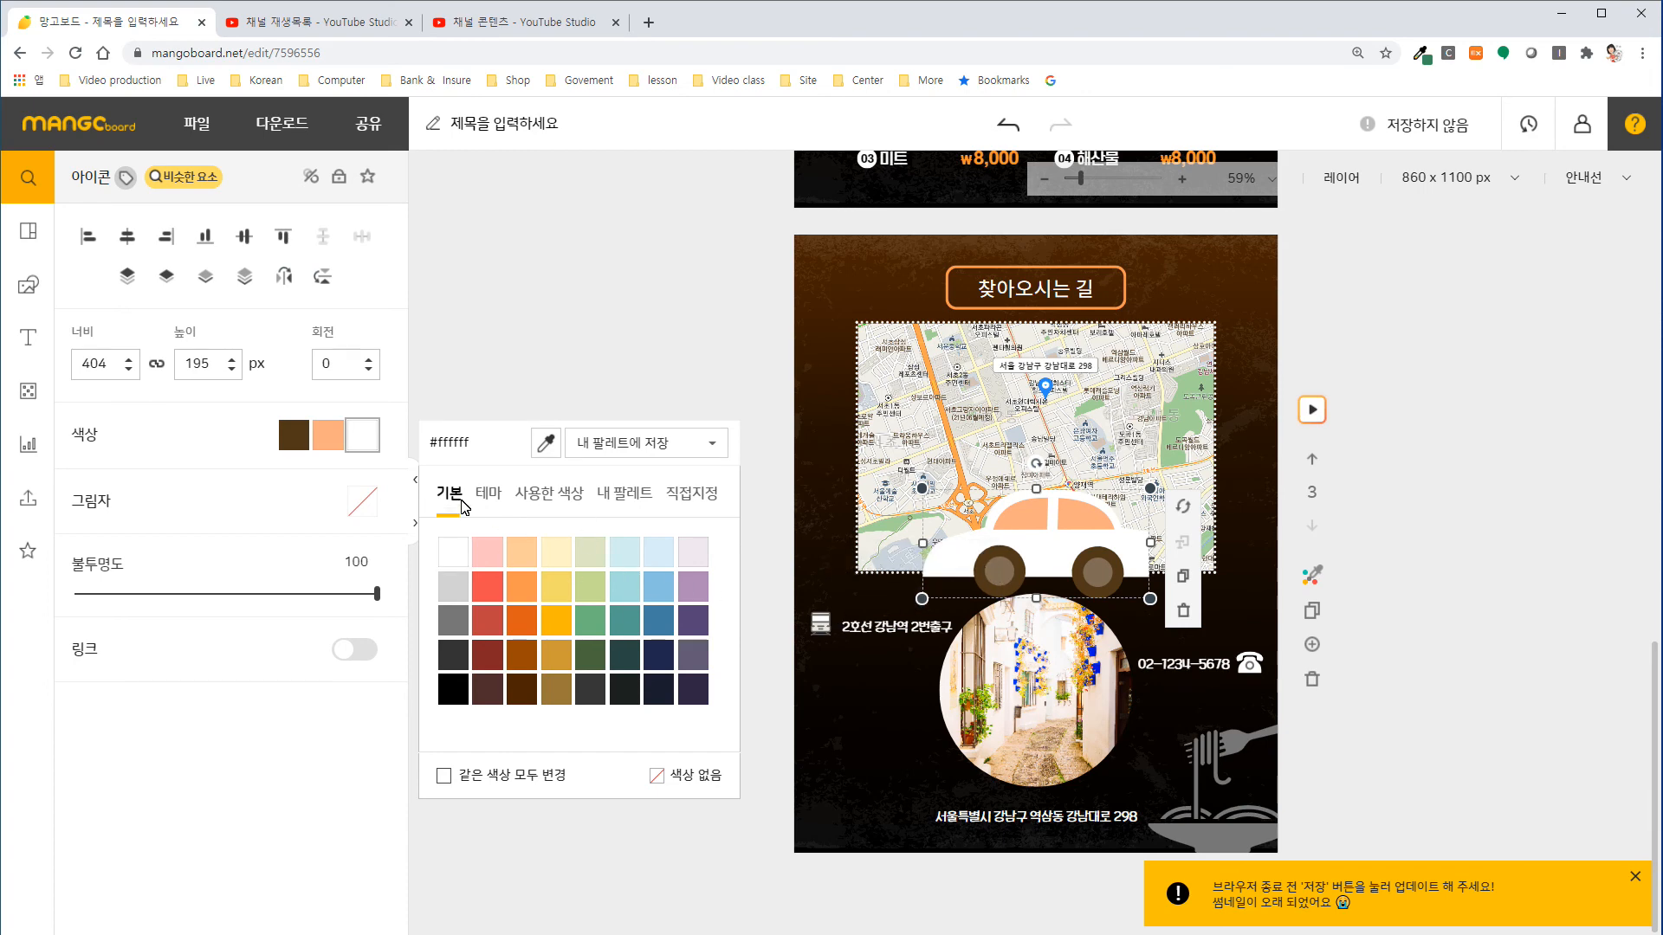
left_click(291, 436)
left_click(291, 436)
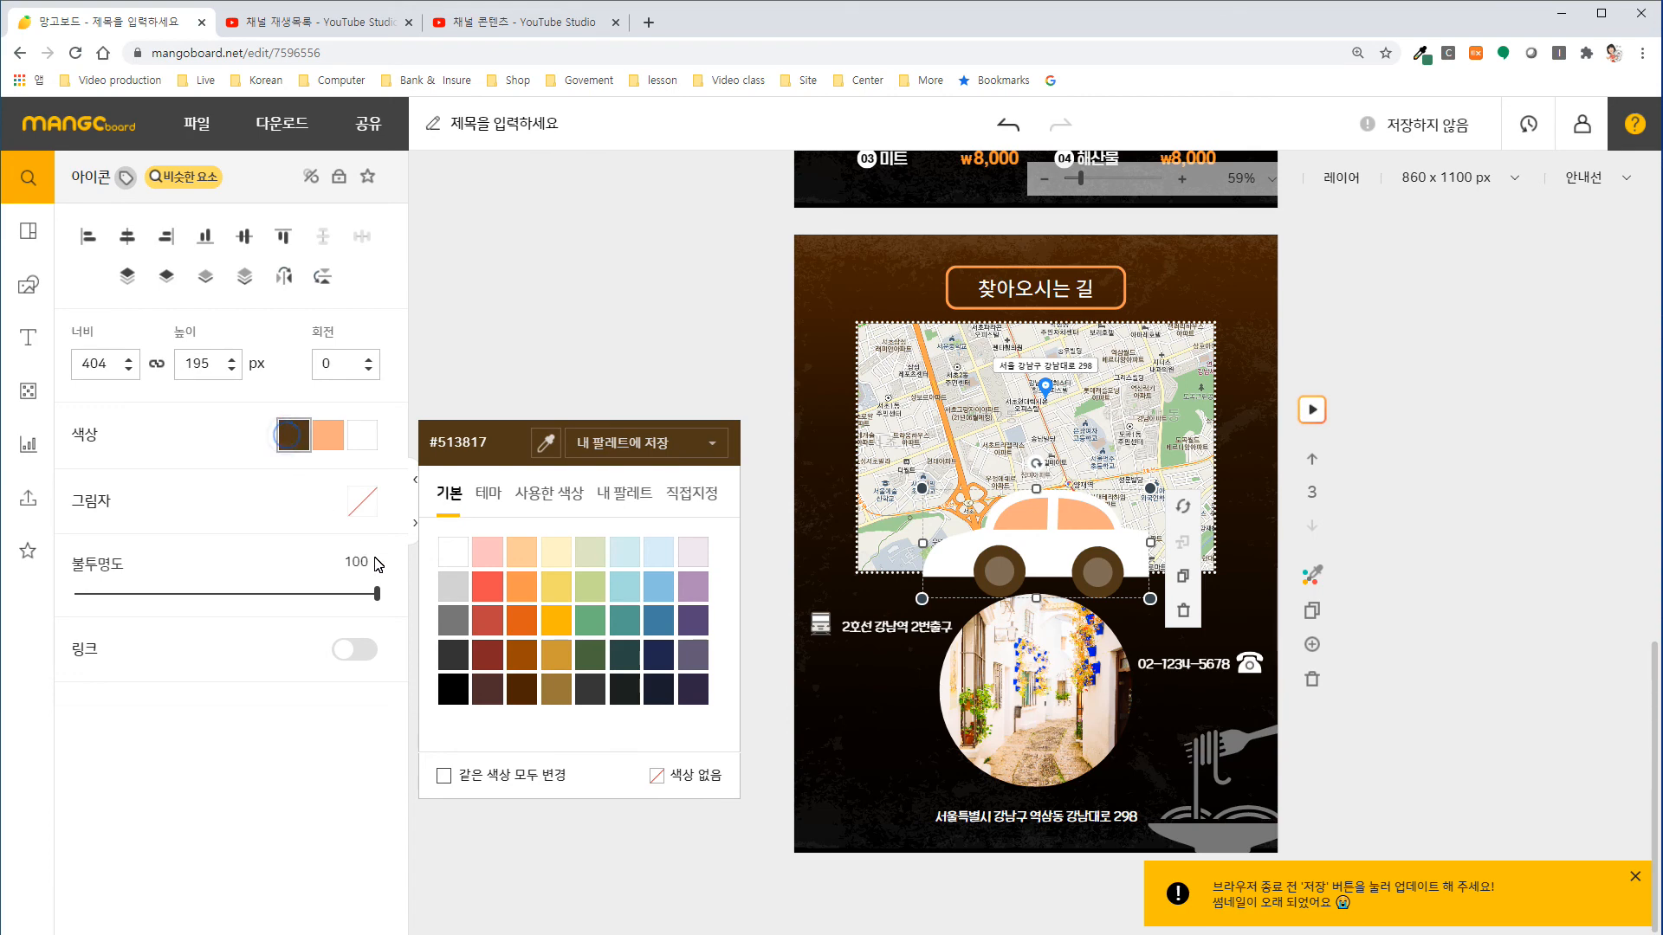
left_click(451, 590)
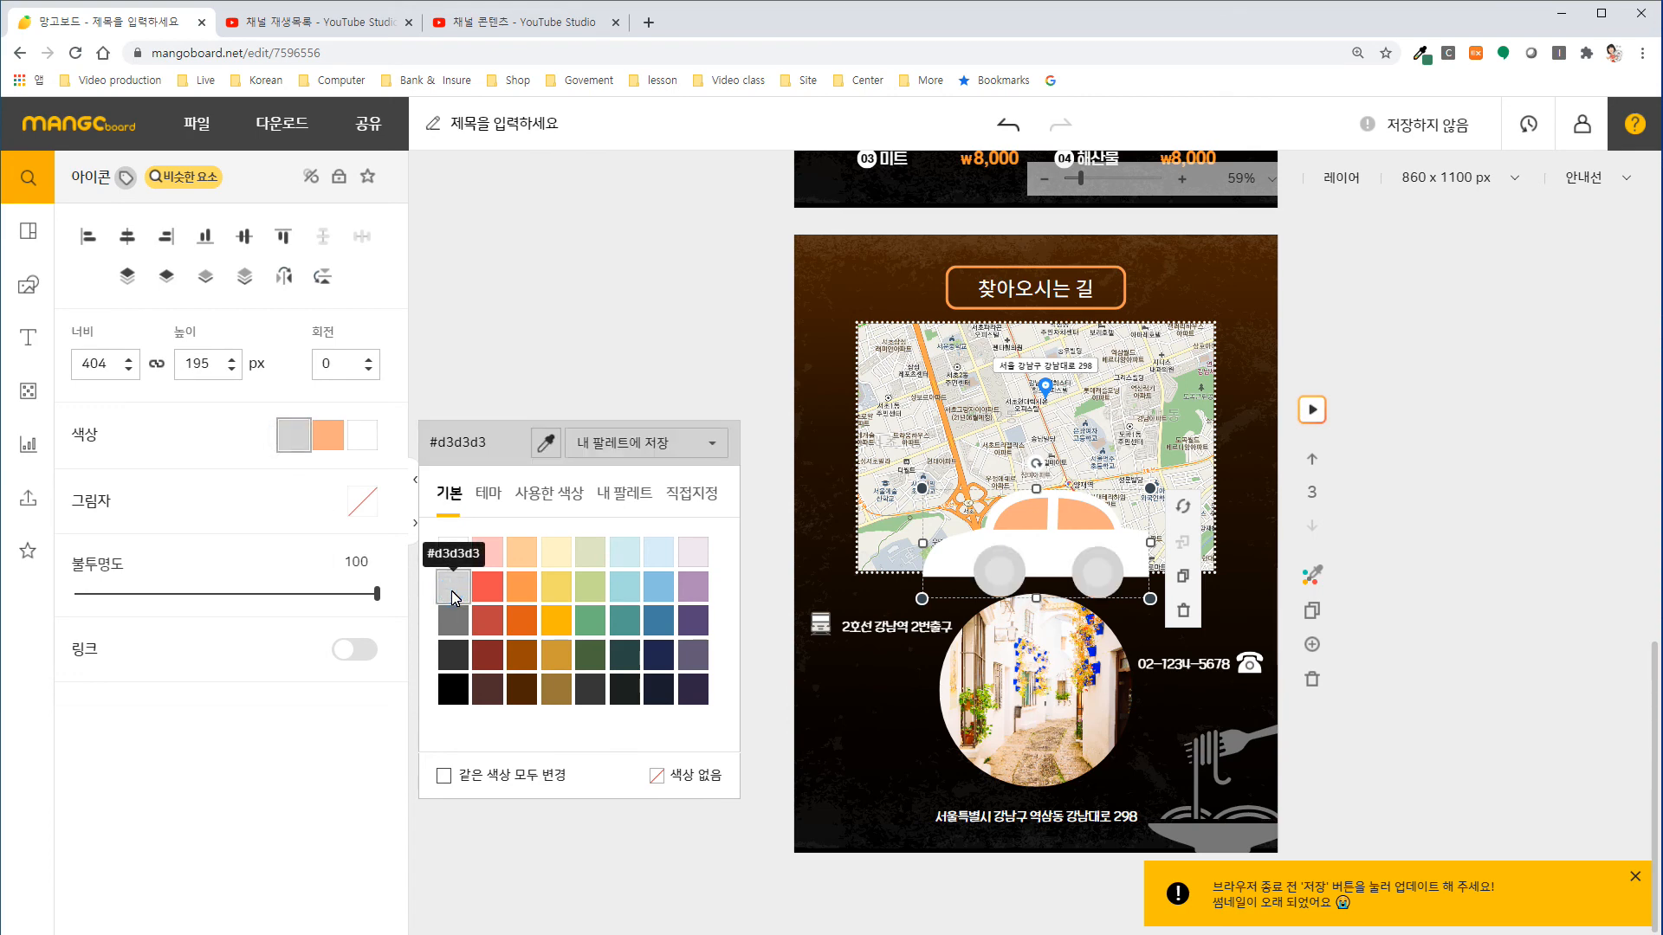
left_click(336, 438)
left_click(338, 441)
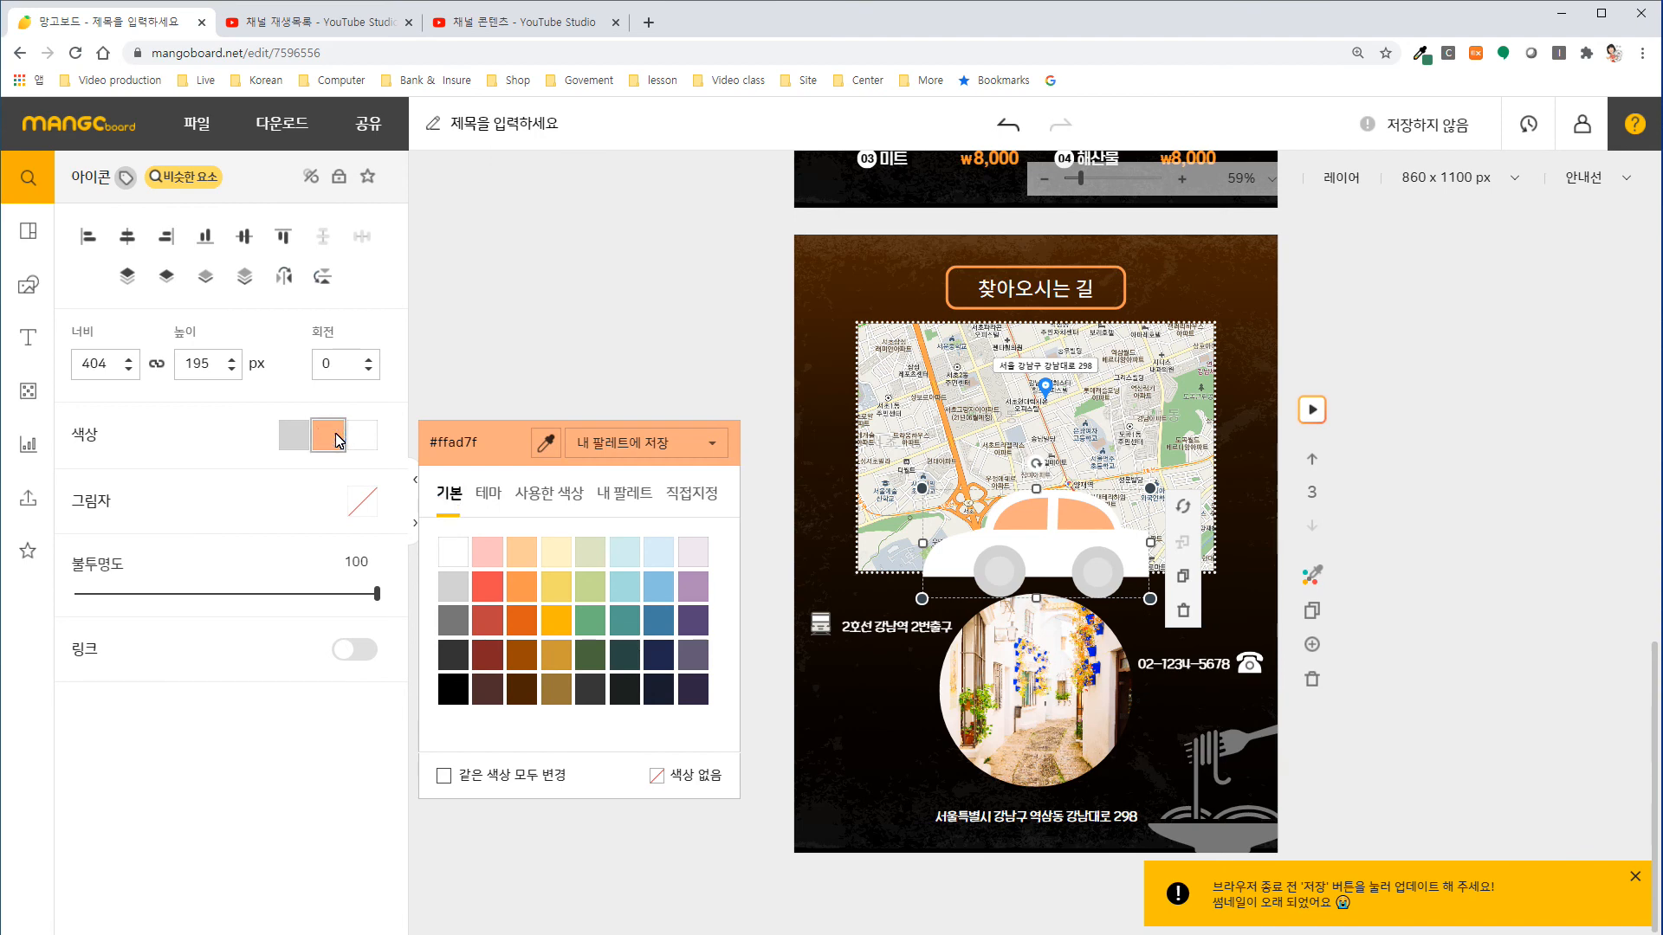
left_click(464, 593)
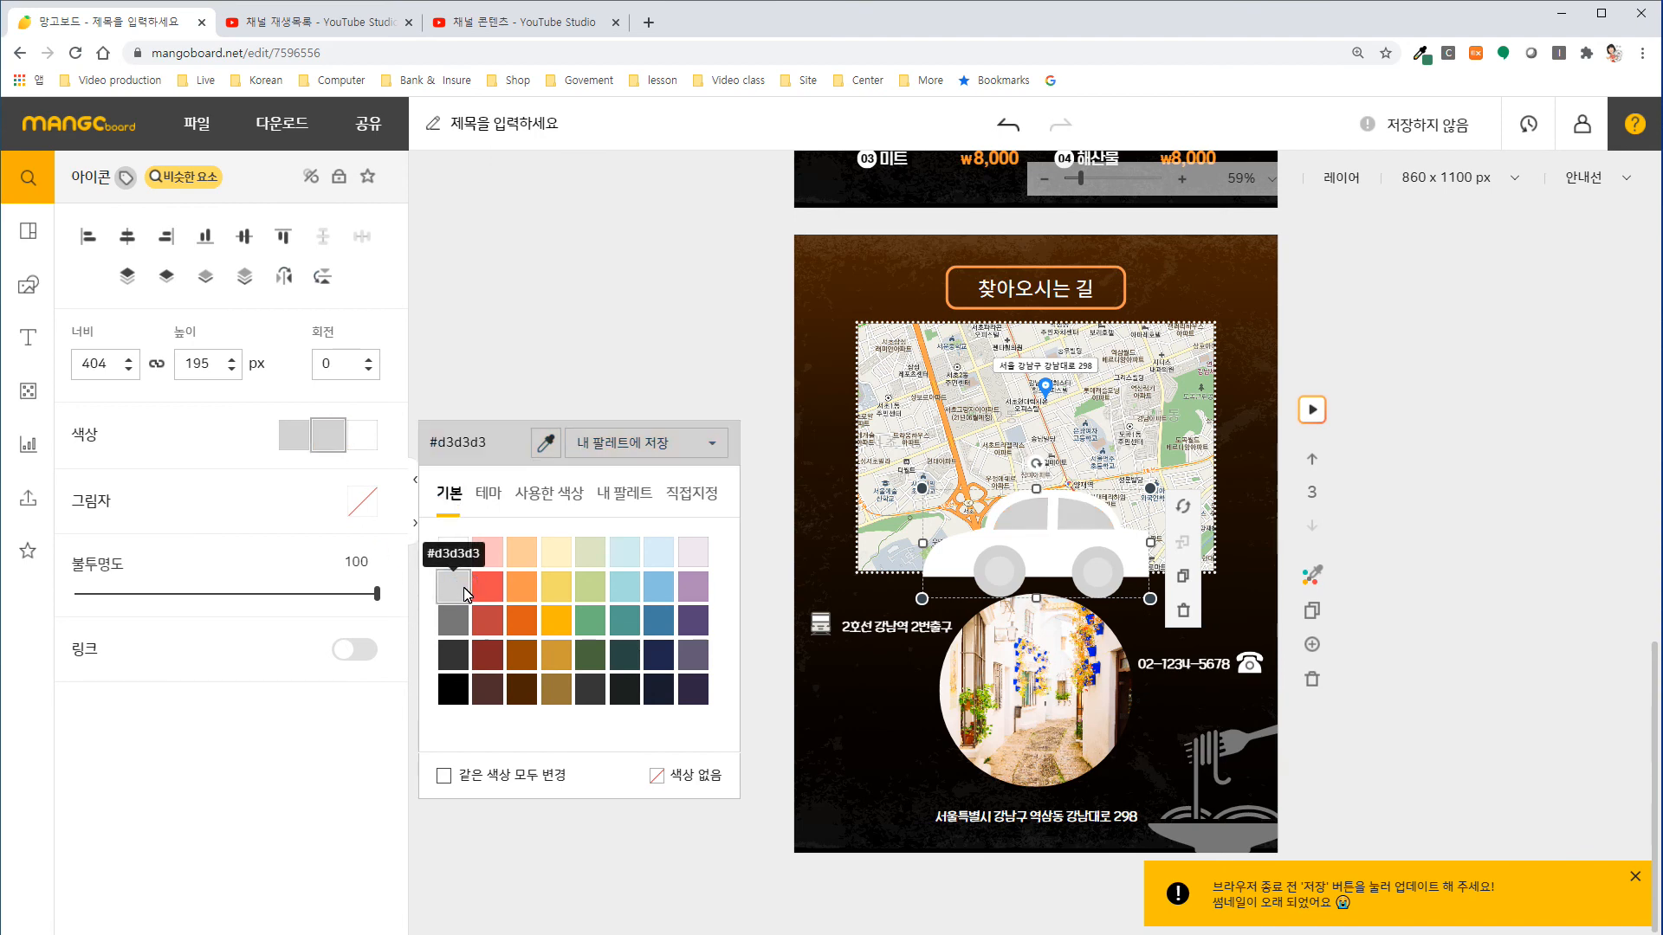
left_click(813, 450)
Shrink the car icon, shift the street address text slightly left, and place the car just right of it.
left_click(1023, 556)
left_click_drag(924, 489, 1097, 599)
left_click_drag(1085, 821, 1032, 826)
left_click_drag(1130, 589, 1116, 825)
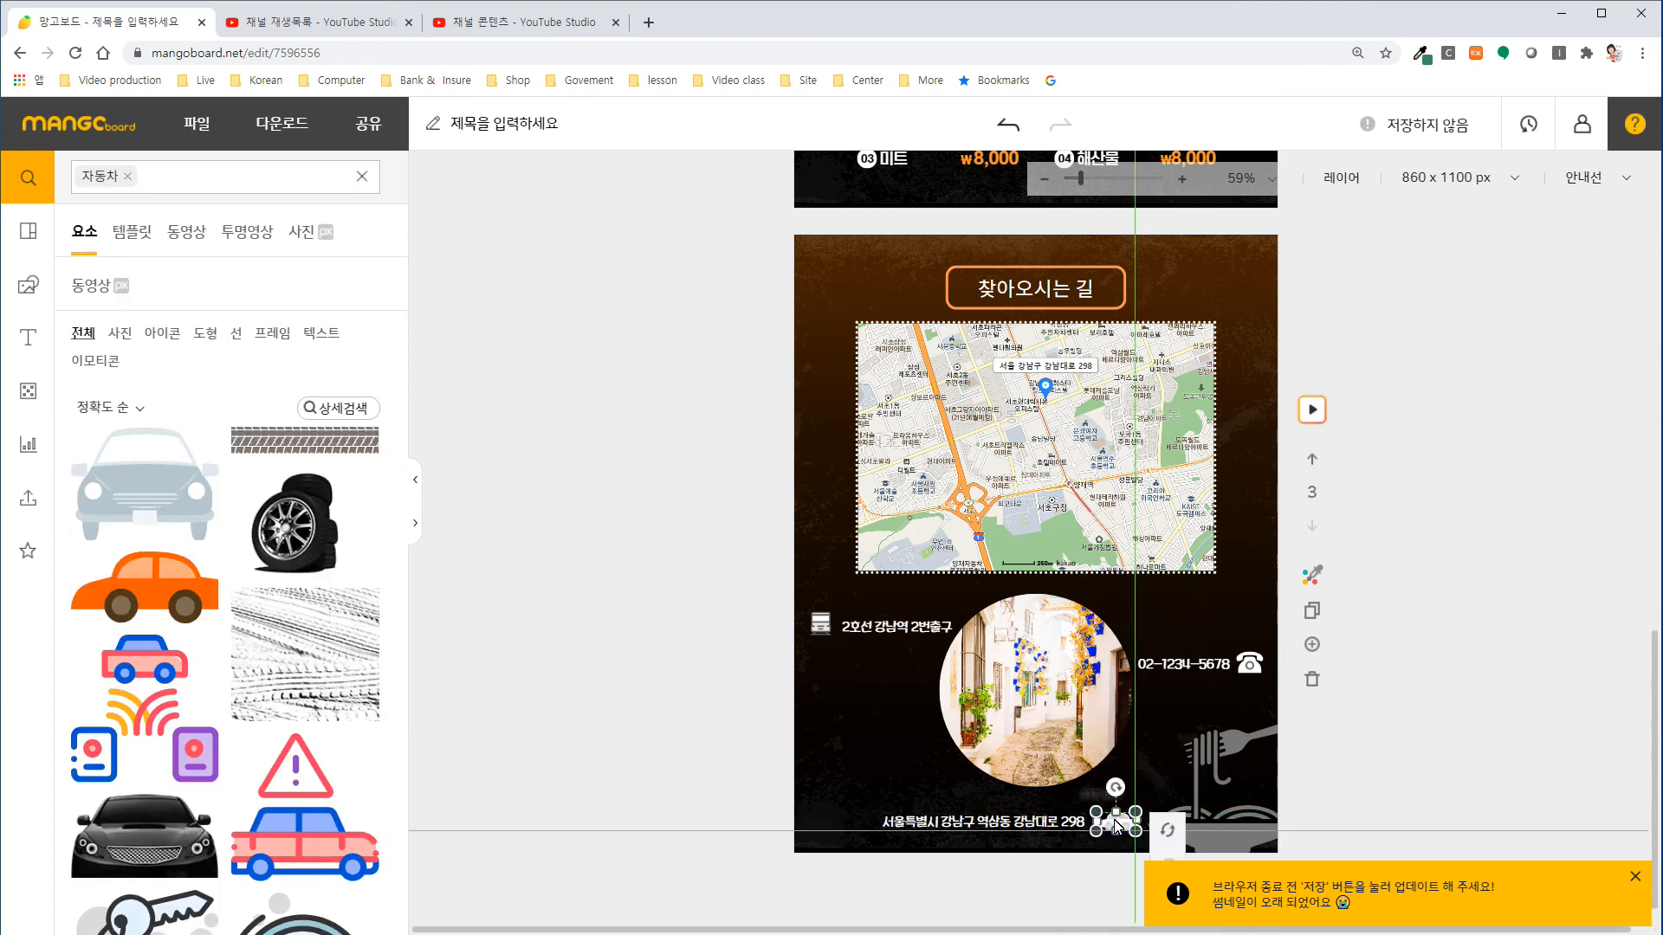
left_click(1390, 747)
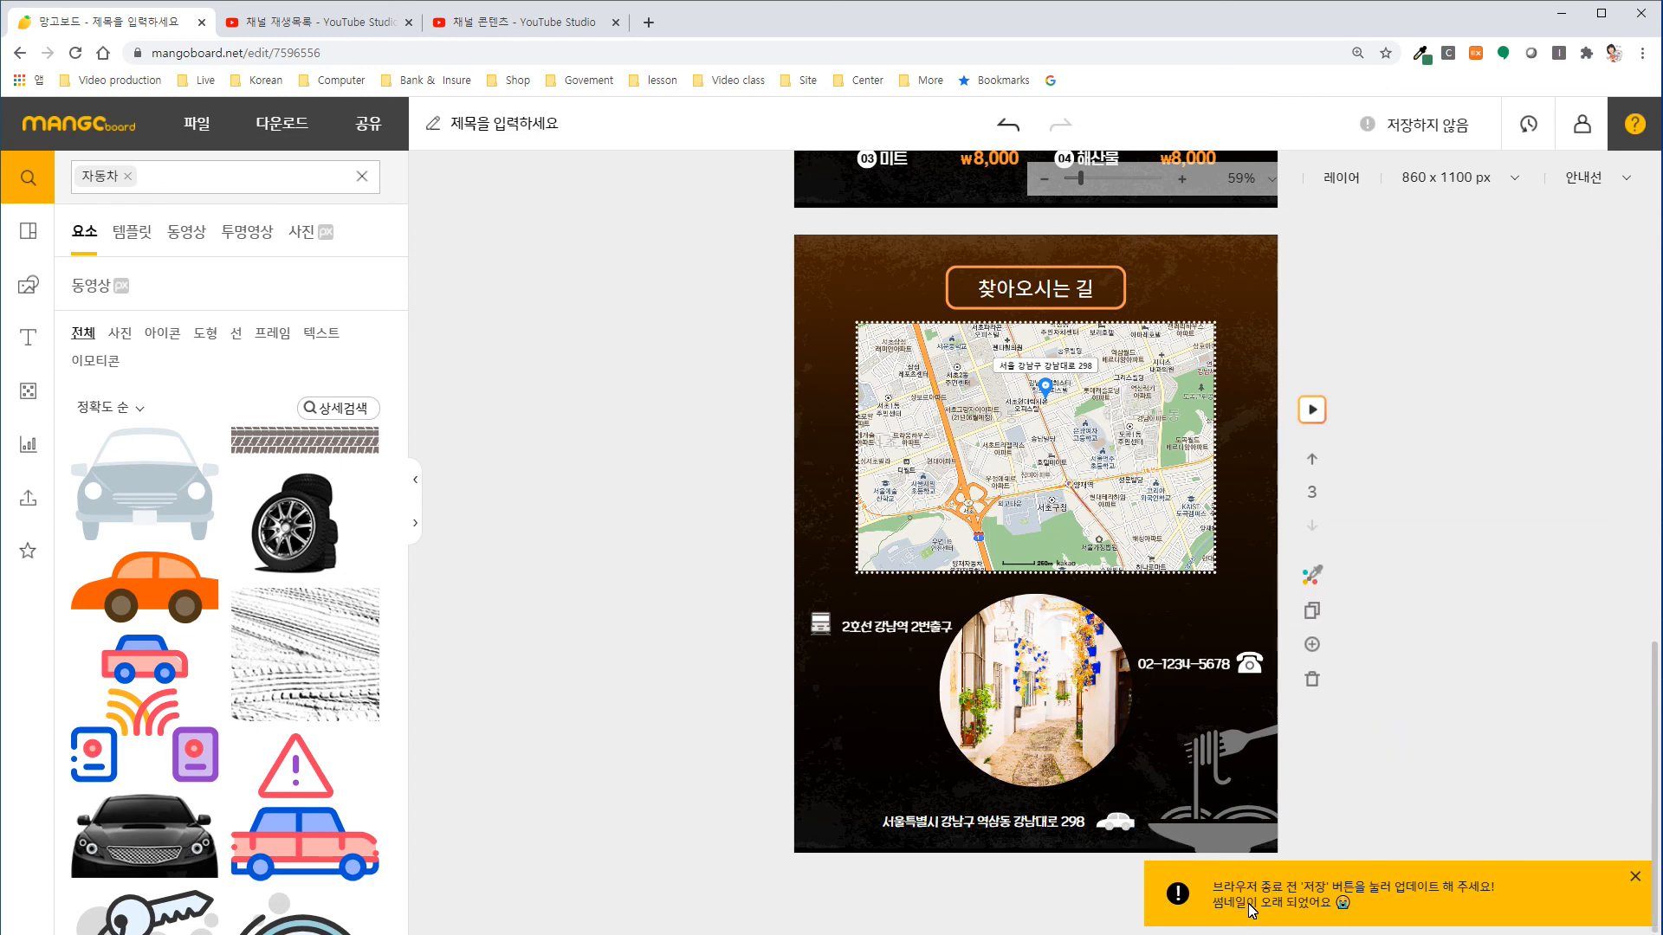
Save the design and paste in a new title beginning "12 [실전] 저절로 사고 싶은 상세페이지".
left_click(1436, 128)
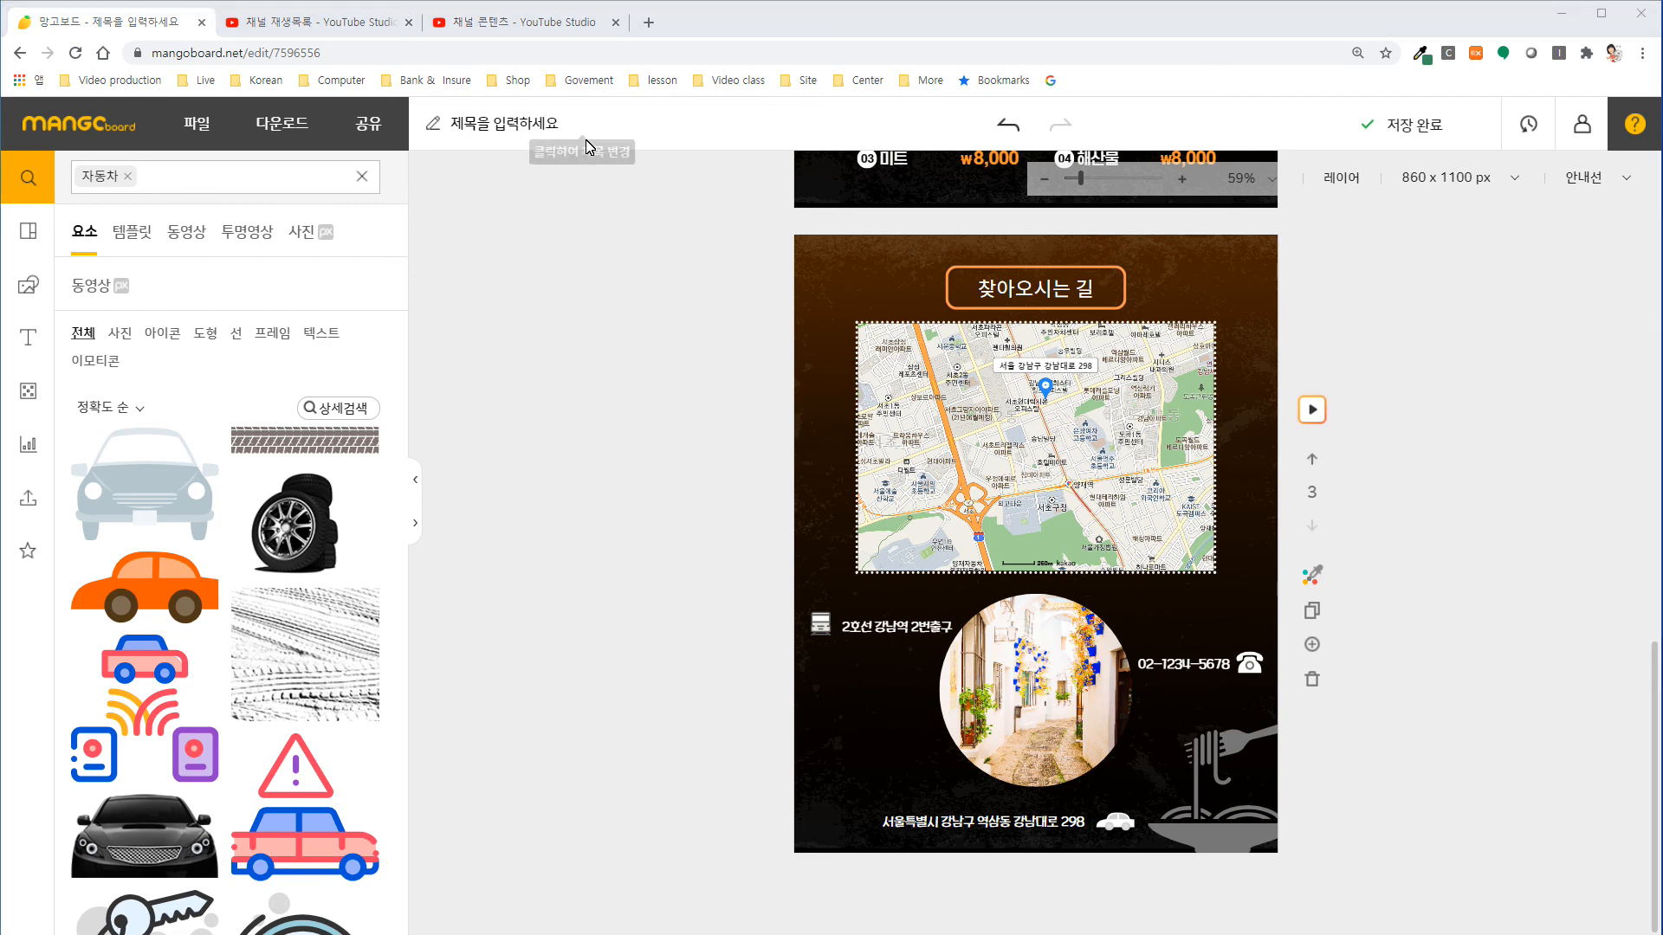
left_click(505, 127)
key("ctrl+v")
key("Return")
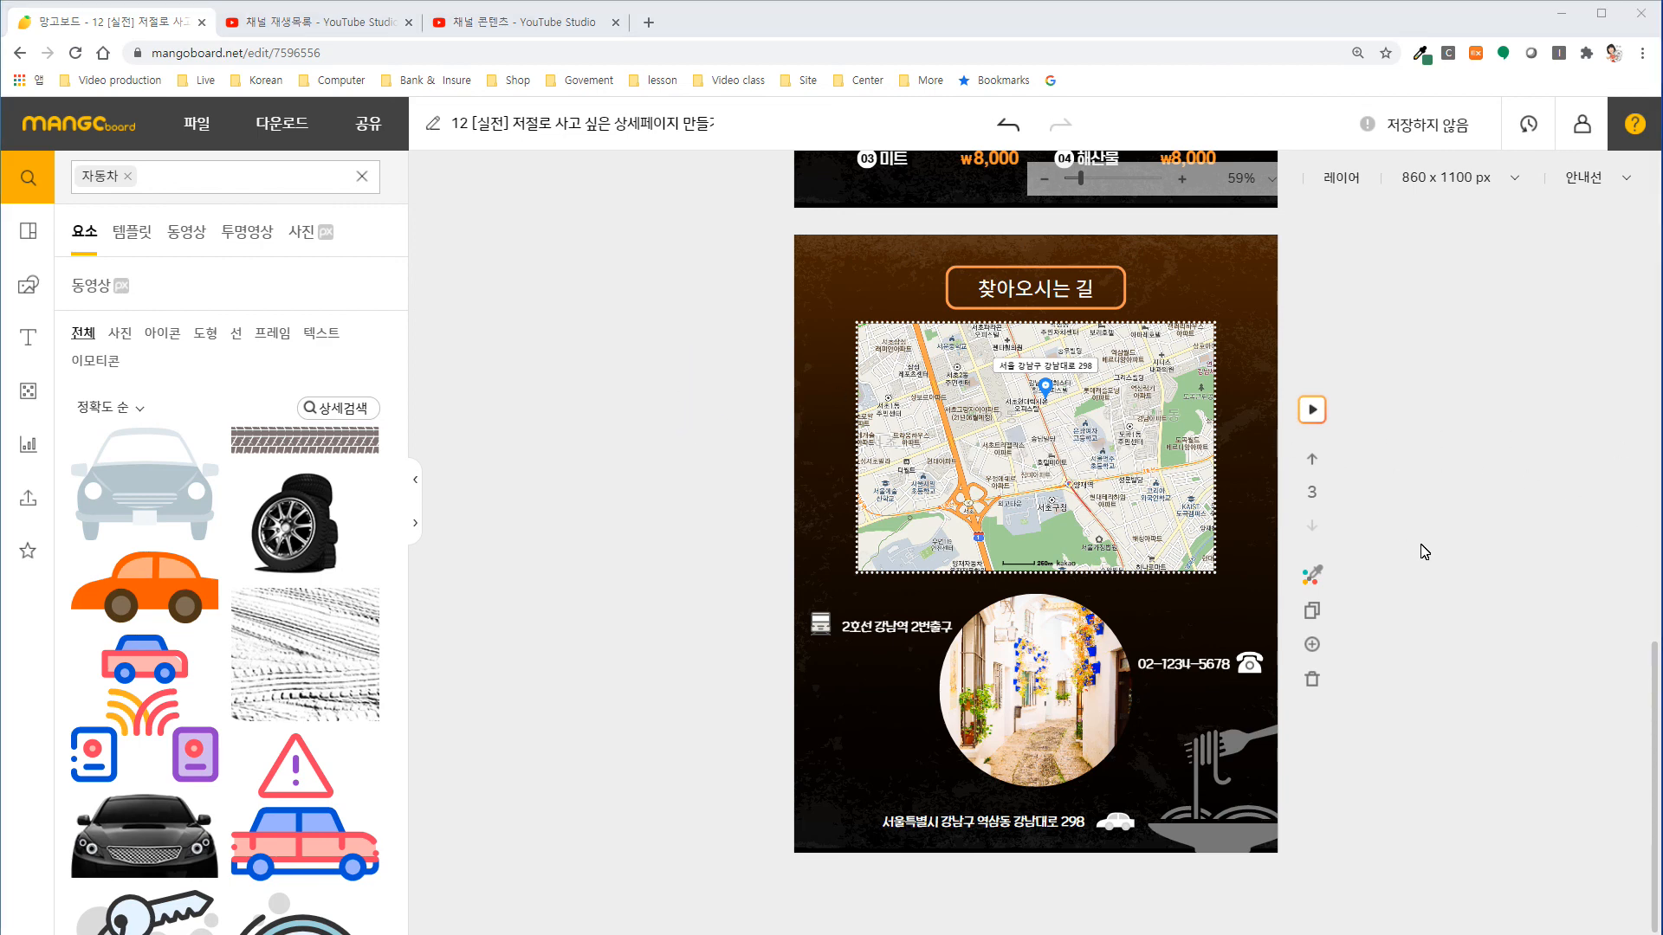
scroll(1424, 552, "up", 12)
scroll(1429, 555, "up", 2)
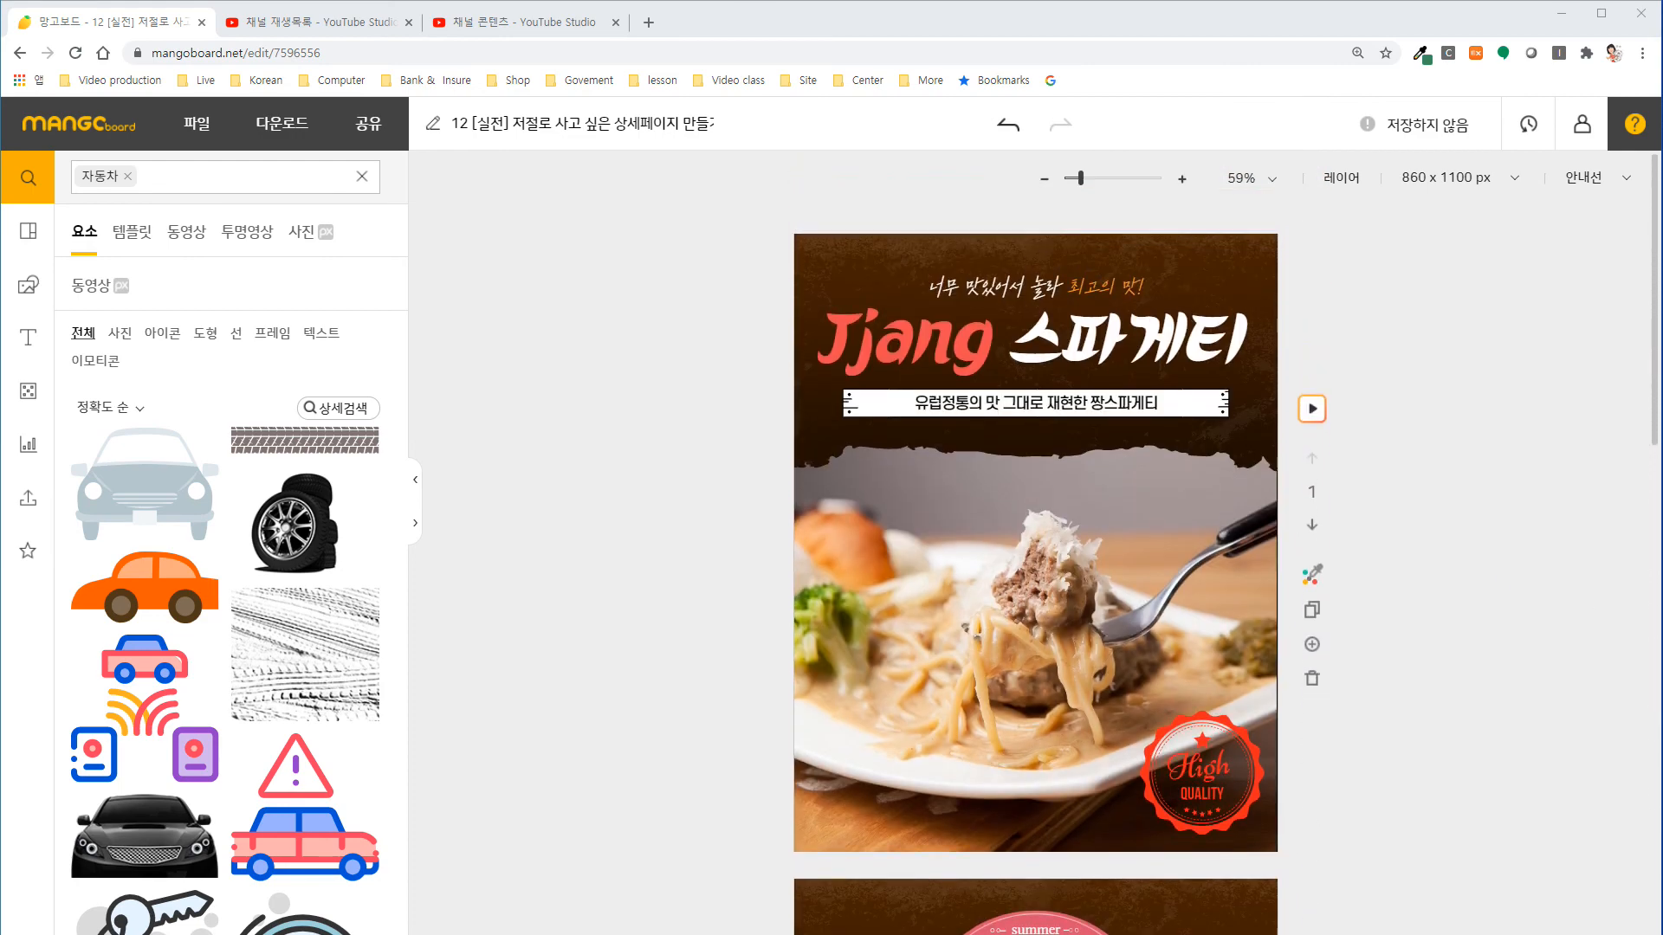